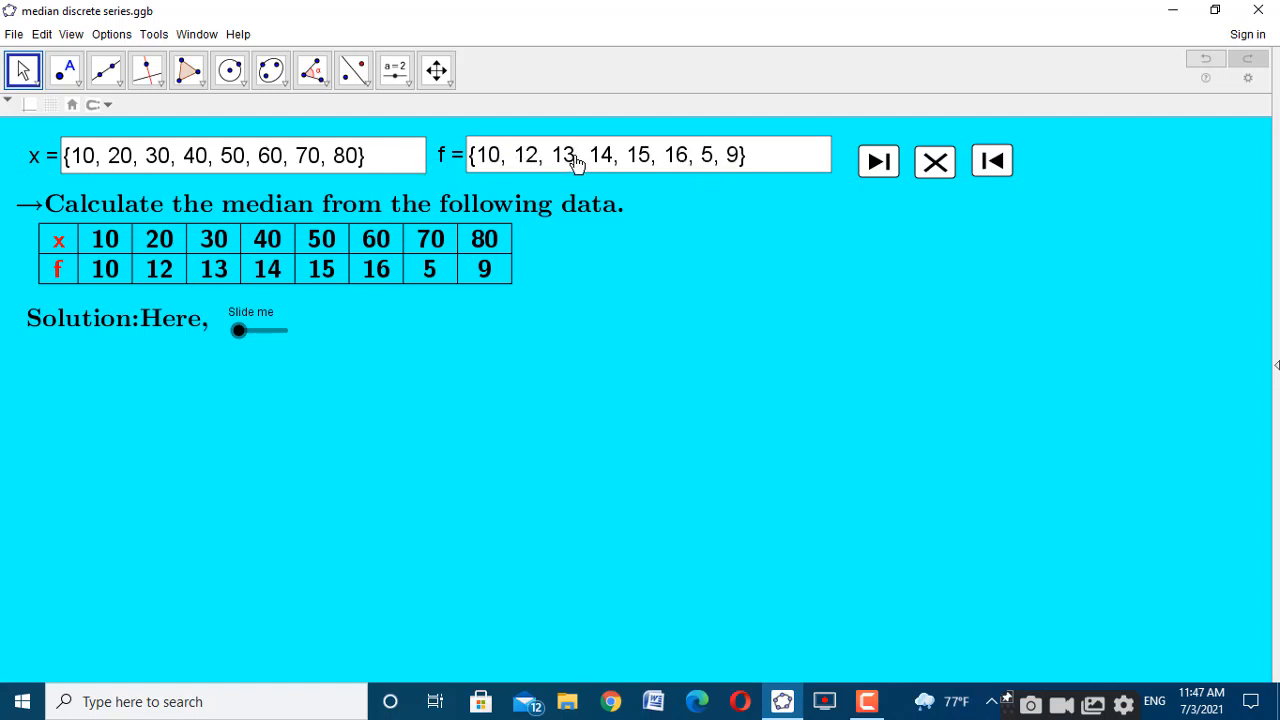
Shorten the frequency list f to {10, 12, 13}
{"action": "left_click", "coordinate": [750, 155]}
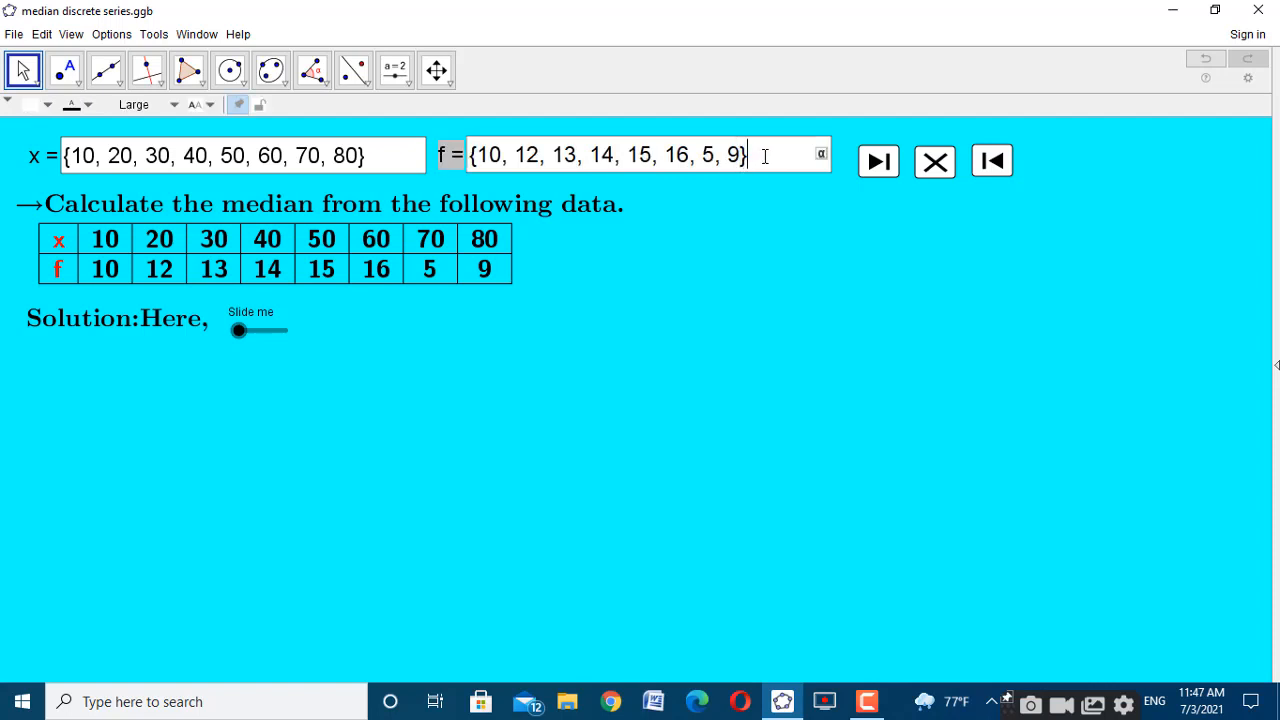
{"action": "key", "text": "BackSpace"}
{"action": "key", "text": "BackSpace"}
{"action": "key", "text": "BackSpace"}
{"action": "key", "text": "BackSpace"}
{"action": "key", "text": "BackSpace"}
{"action": "key", "text": "BackSpace"}
{"action": "key", "text": "BackSpace"}
{"action": "key", "text": "BackSpace"}
{"action": "key", "text": "BackSpace"}
{"action": "key", "text": "BackSpace"}
{"action": "key", "text": "BackSpace"}
{"action": "key", "text": "BackSpace"}
{"action": "key", "text": "BackSpace"}
{"action": "key", "text": "BackSpace"}
{"action": "key", "text": "BackSpace"}
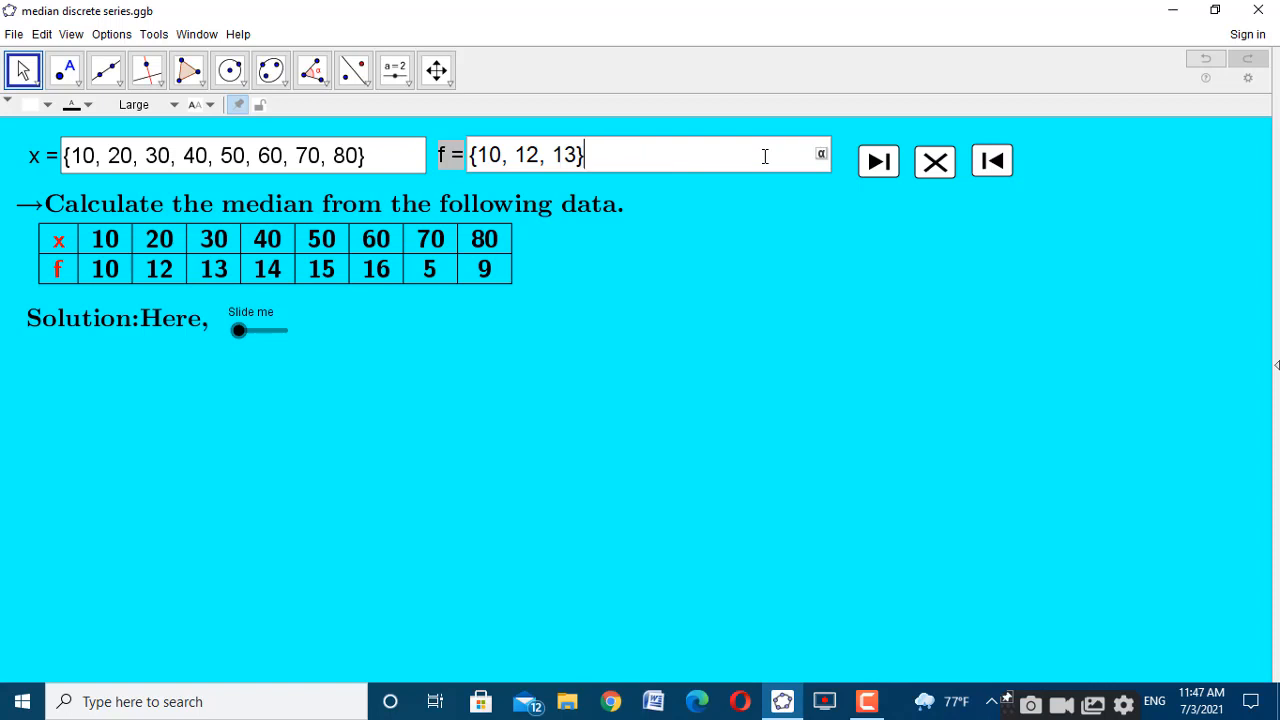
{"action": "key", "text": "Return"}
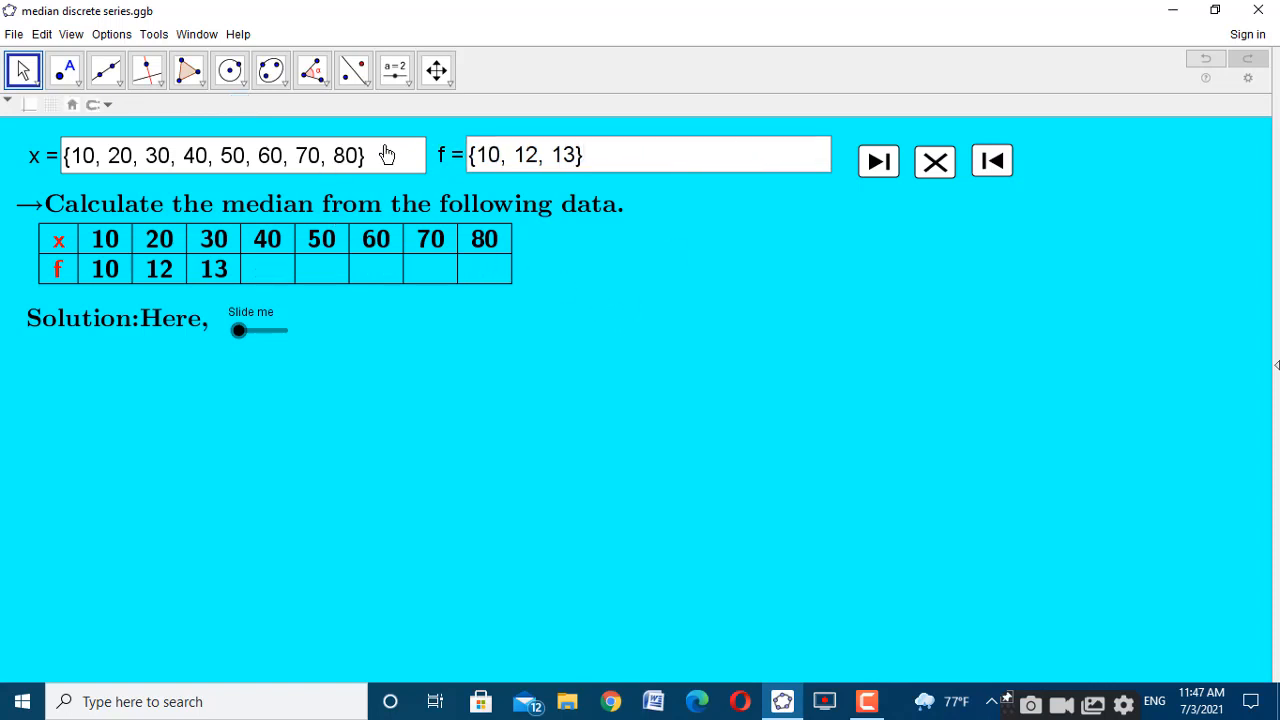
Shorten the x list to {10, 20, 30}
{"action": "left_click", "coordinate": [385, 155]}
{"action": "key", "text": "BackSpace"}
{"action": "key", "text": "BackSpace"}
{"action": "key", "text": "BackSpace"}
{"action": "key", "text": "BackSpace"}
{"action": "key", "text": "BackSpace"}
{"action": "key", "text": "BackSpace"}
{"action": "key", "text": "BackSpace"}
{"action": "key", "text": "BackSpace"}
{"action": "key", "text": "BackSpace"}
{"action": "key", "text": "BackSpace"}
{"action": "key", "text": "BackSpace"}
{"action": "key", "text": "BackSpace"}
{"action": "key", "text": "BackSpace"}
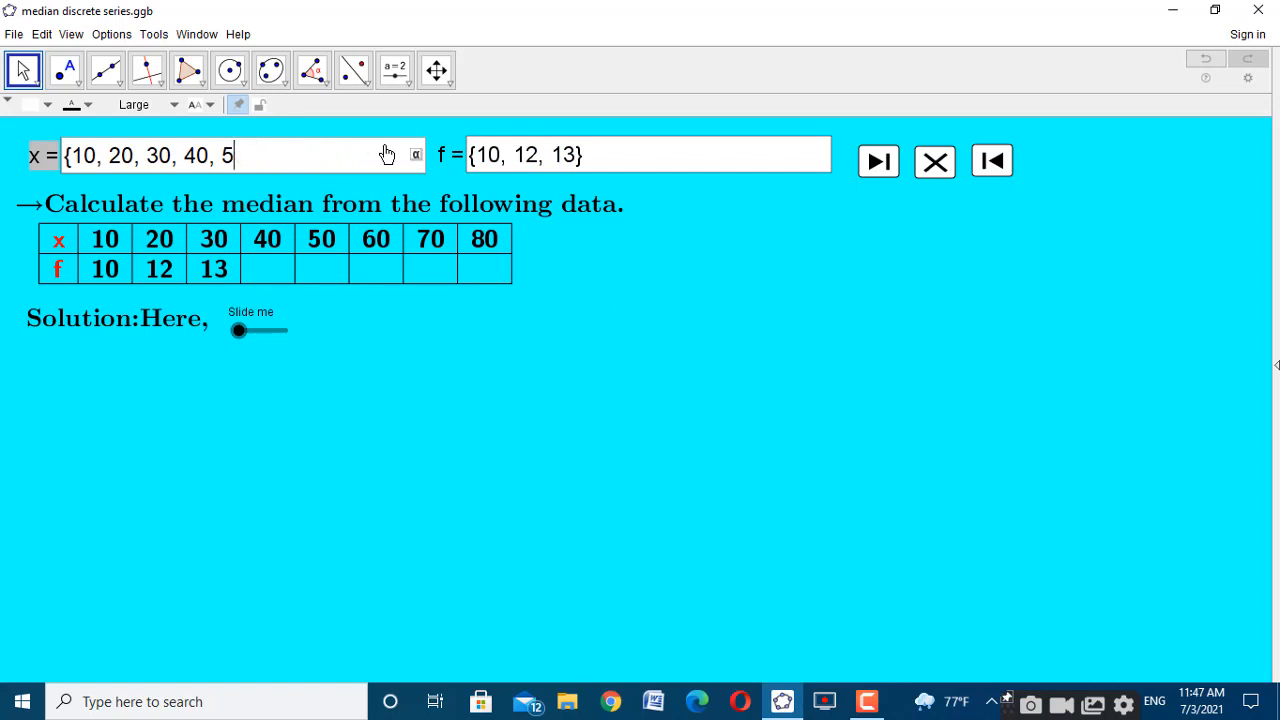
{"action": "key", "text": "BackSpace"}
{"action": "key", "text": "BackSpace"}
{"action": "key", "text": "BackSpace"}
{"action": "key", "text": "Return"}
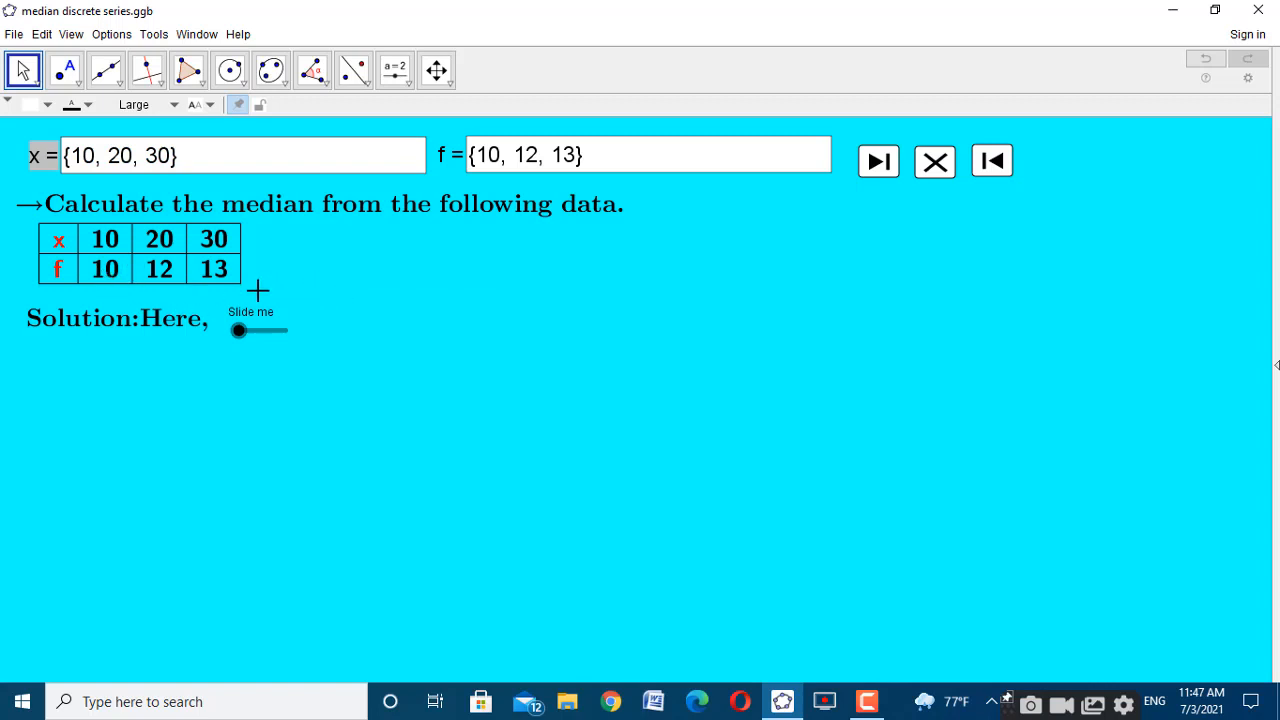
Advance the "Slide me" slider to its end to build the full cumulative frequency table with its total row
{"action": "left_click", "coordinate": [241, 334]}
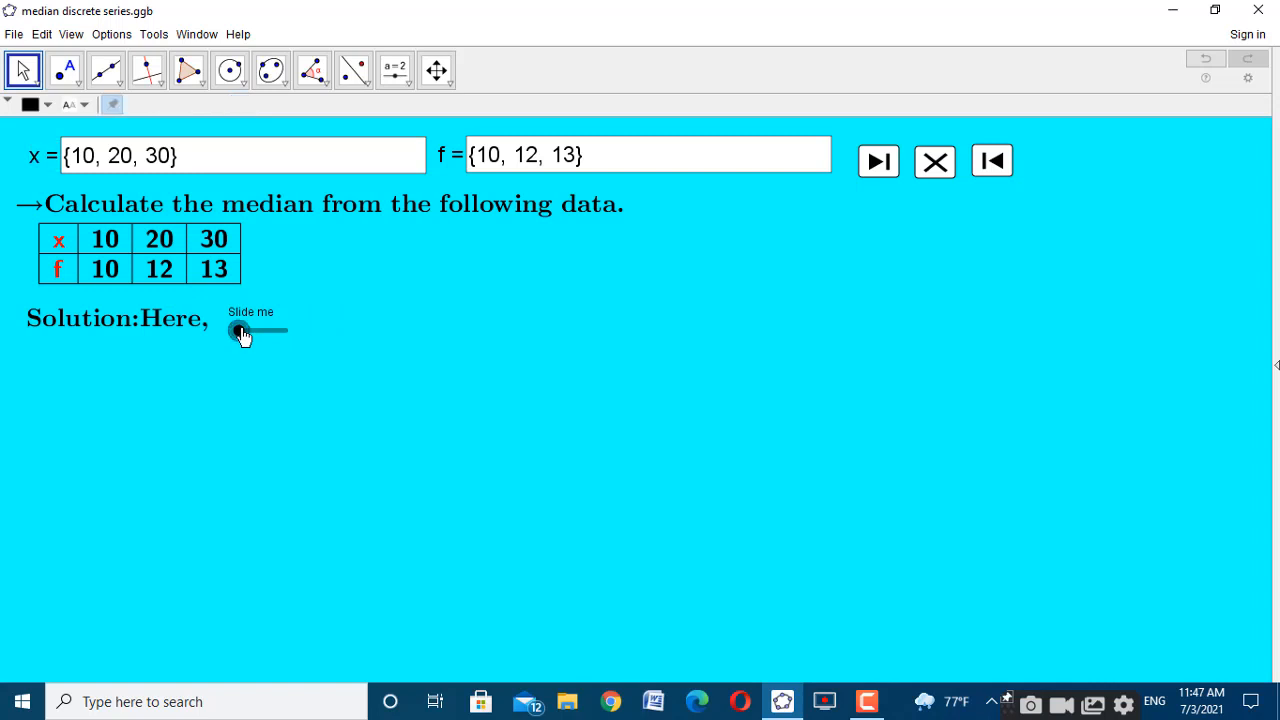
{"action": "mouse_move", "coordinate": [241, 334]}
{"action": "left_mouse_down"}
{"action": "mouse_move", "coordinate": [278, 341]}
{"action": "mouse_move", "coordinate": [258, 341]}
{"action": "left_mouse_up"}
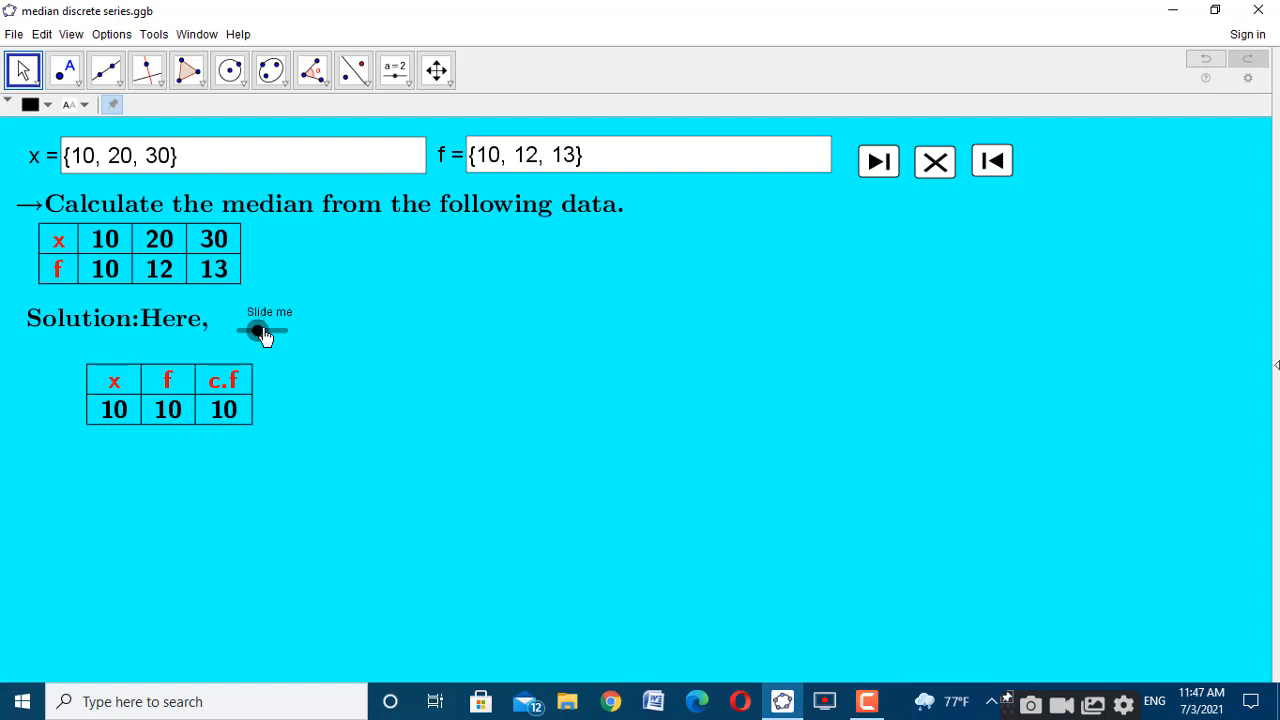
{"action": "left_click_drag", "start_coordinate": [257, 331], "coordinate": [288, 340]}
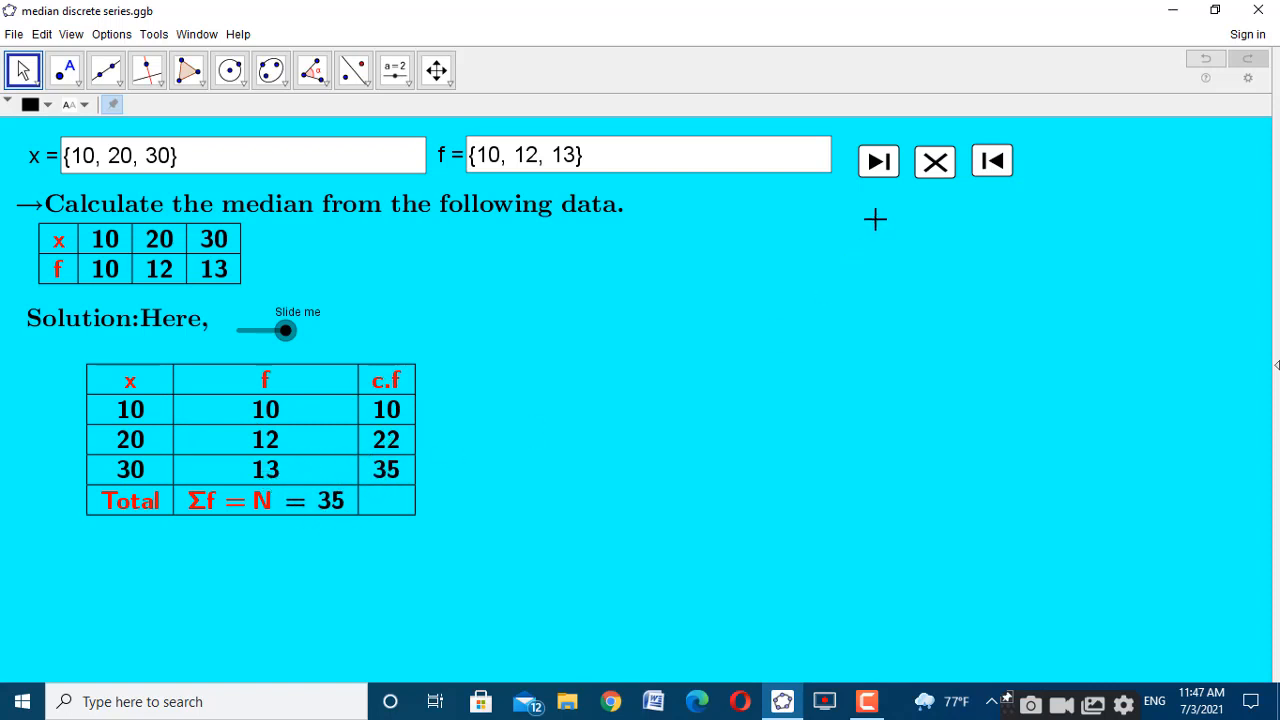
Reveal the median position calculation line by line, from the (N+1)/2 formula to the simplified term number
{"action": "left_click", "coordinate": [889, 174]}
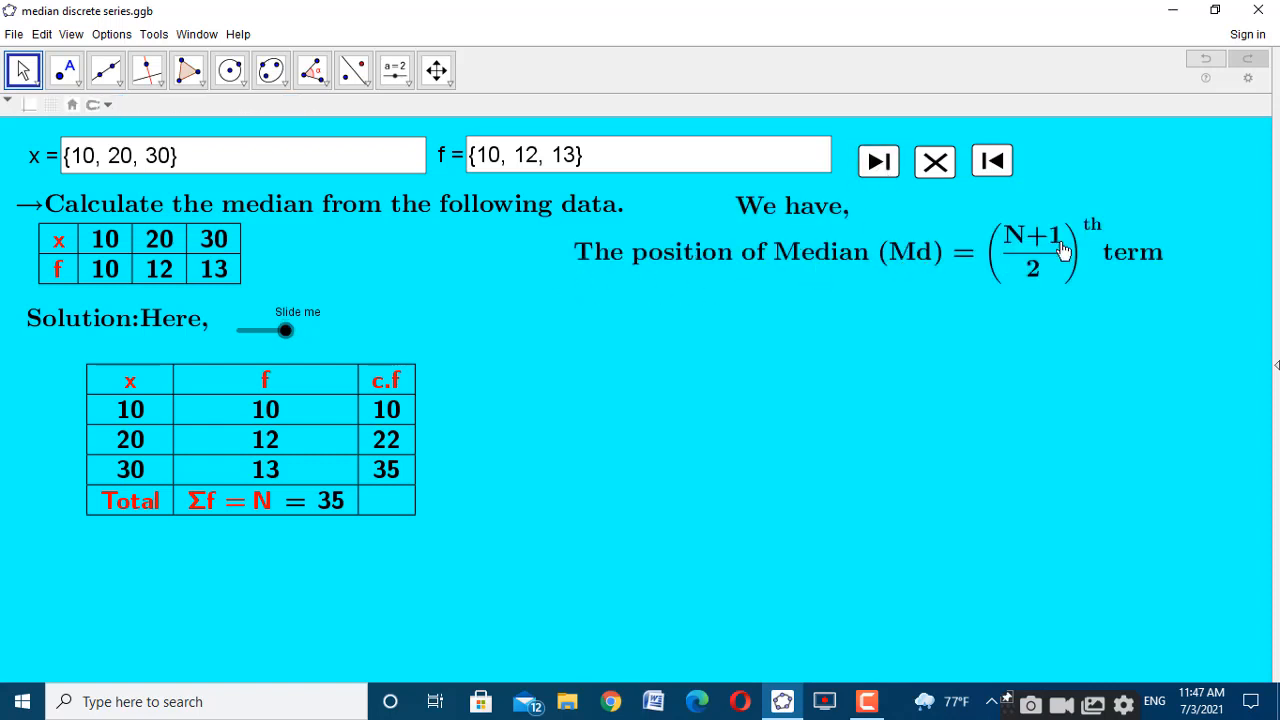
{"action": "left_click", "coordinate": [884, 168]}
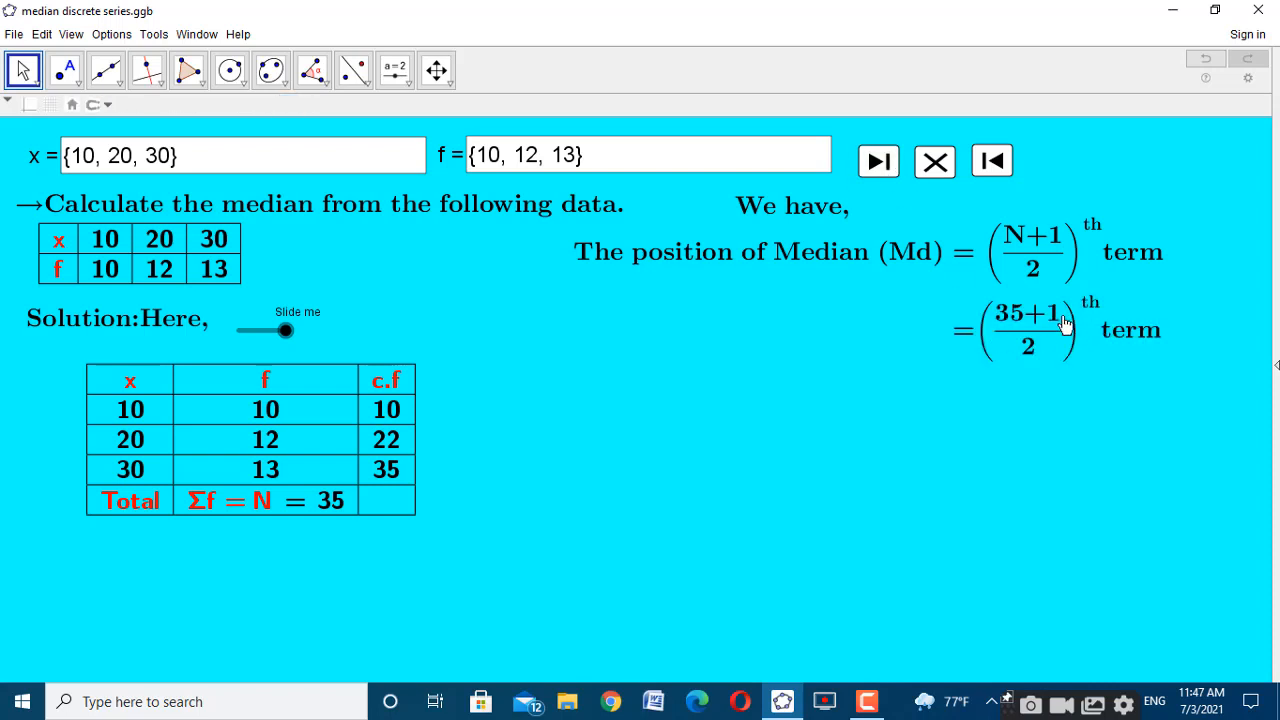
{"action": "left_click", "coordinate": [886, 170]}
{"action": "left_click", "coordinate": [886, 168]}
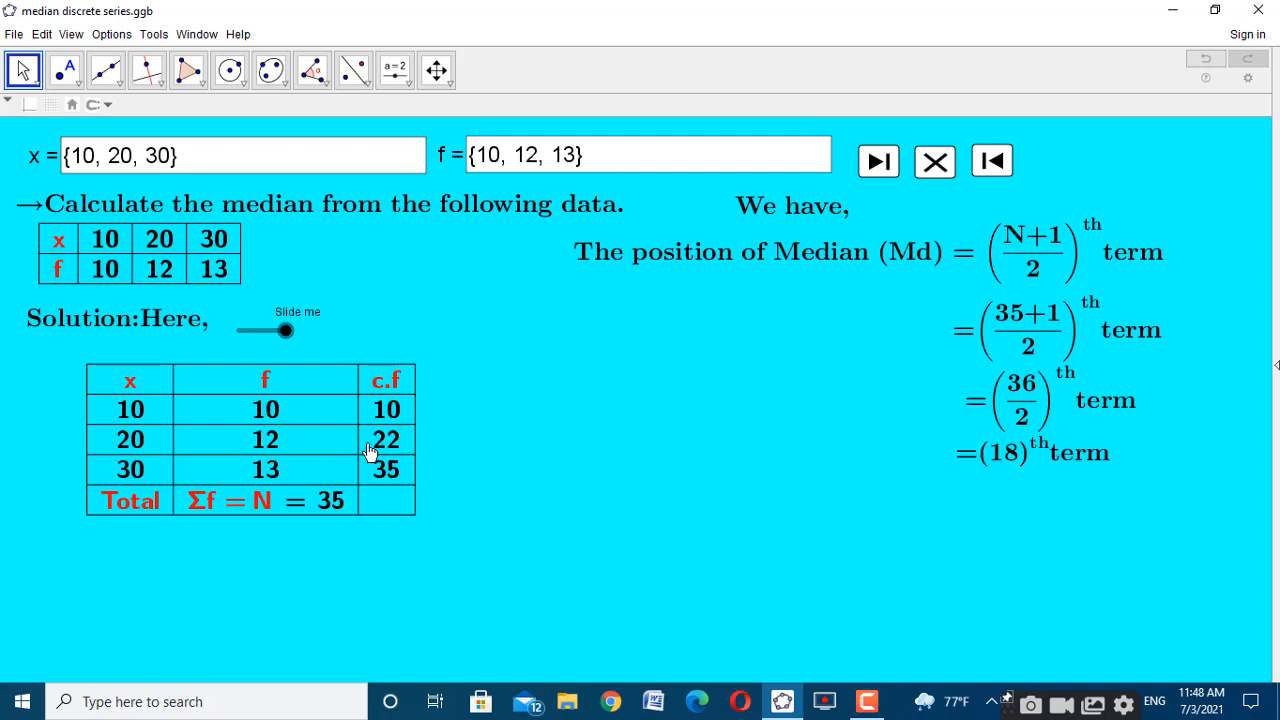
Reveal the rest of the solution, from the highlighted table row through the cumulative frequency statement and corresponding x value to the median
{"action": "left_click", "coordinate": [878, 163]}
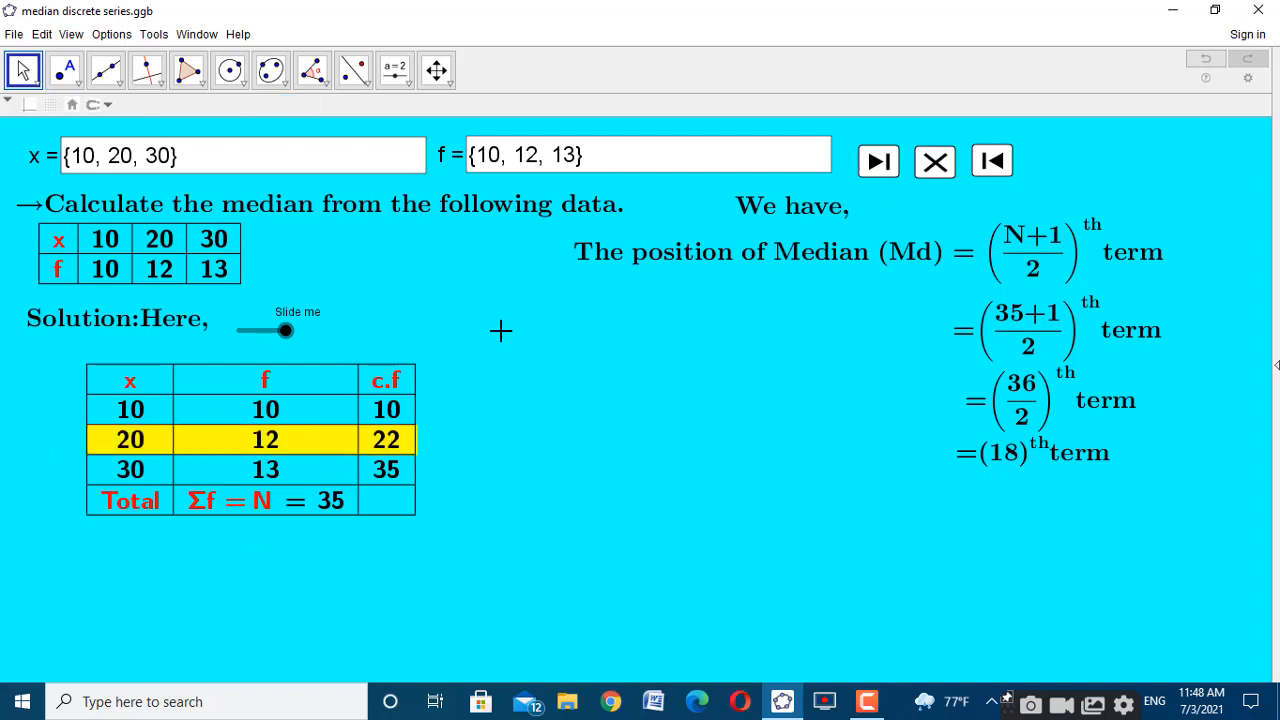
{"action": "left_click", "coordinate": [879, 174]}
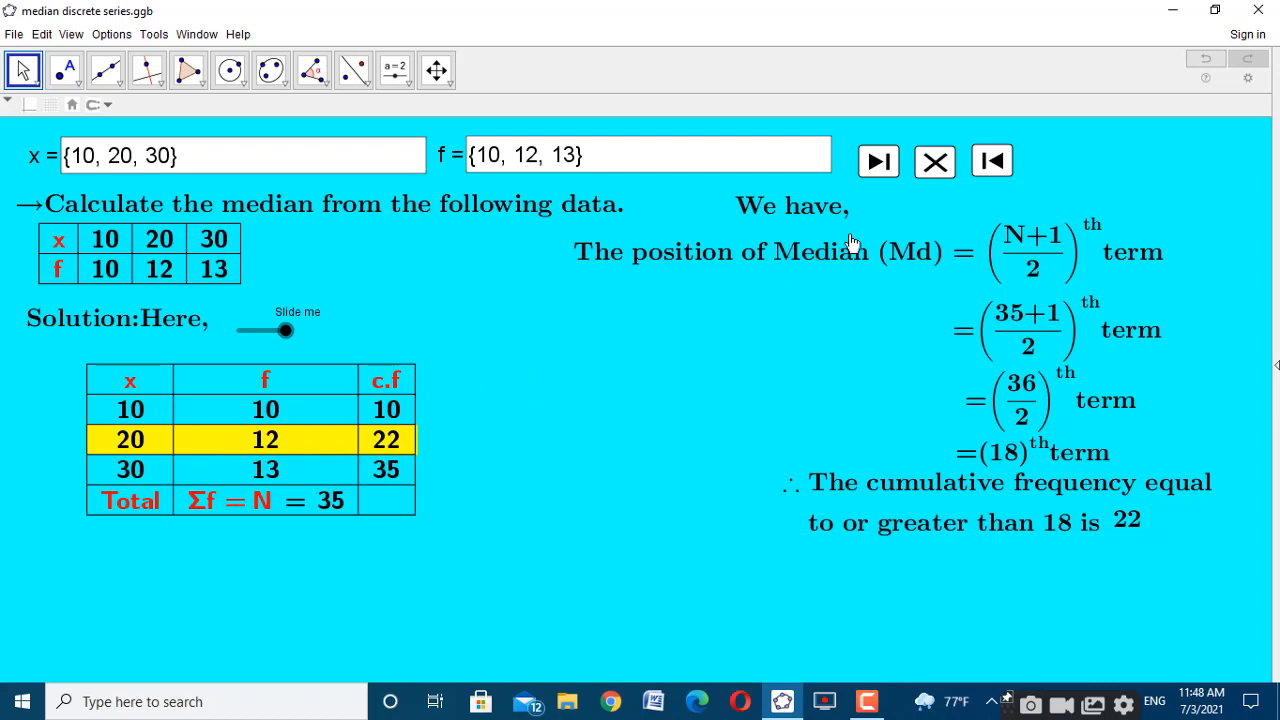
{"action": "left_click", "coordinate": [890, 162]}
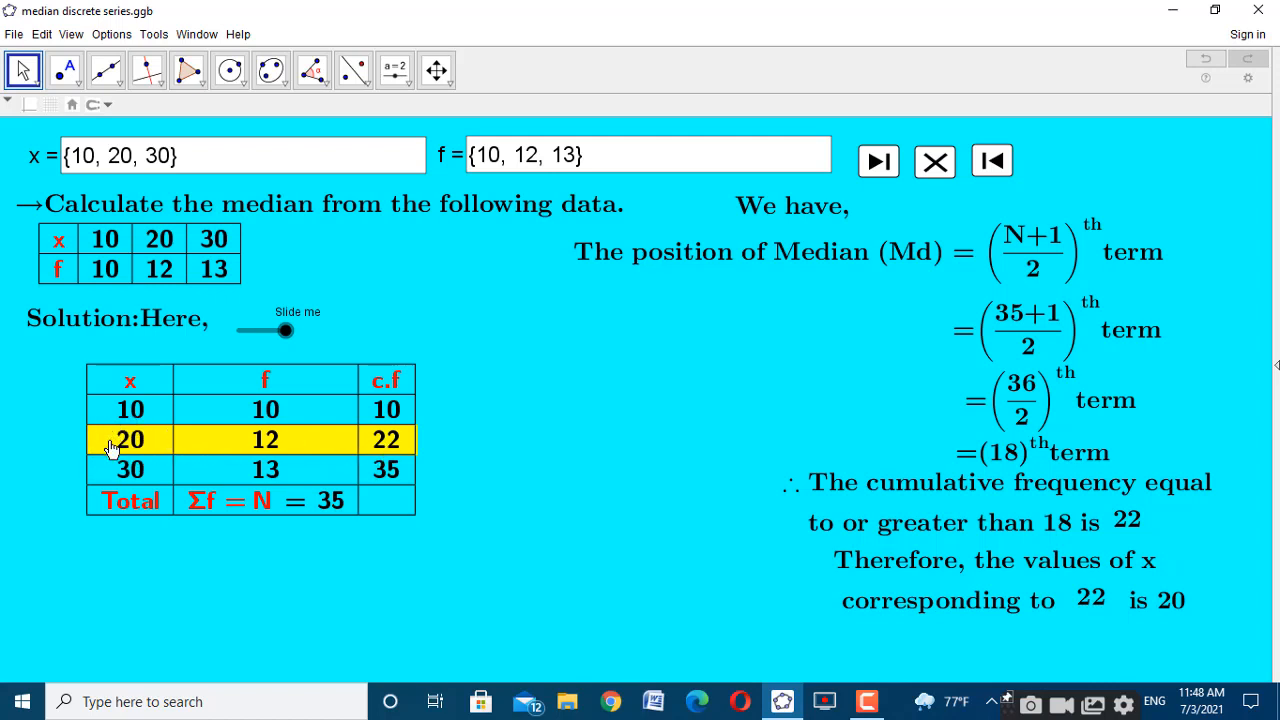
{"action": "left_click", "coordinate": [878, 162]}
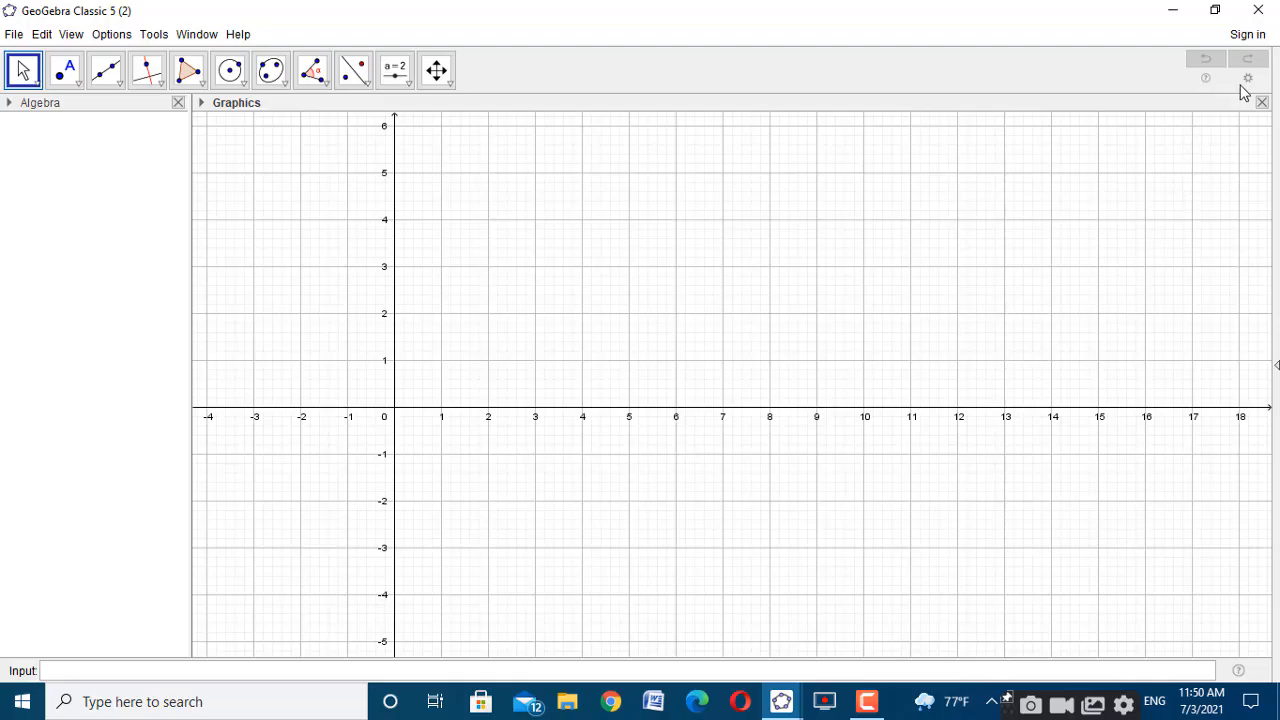
Change the layout preferences in the blank GeoGebra file so the input bar sits above the views, and close the preferences
{"action": "left_click", "coordinate": [1246, 80]}
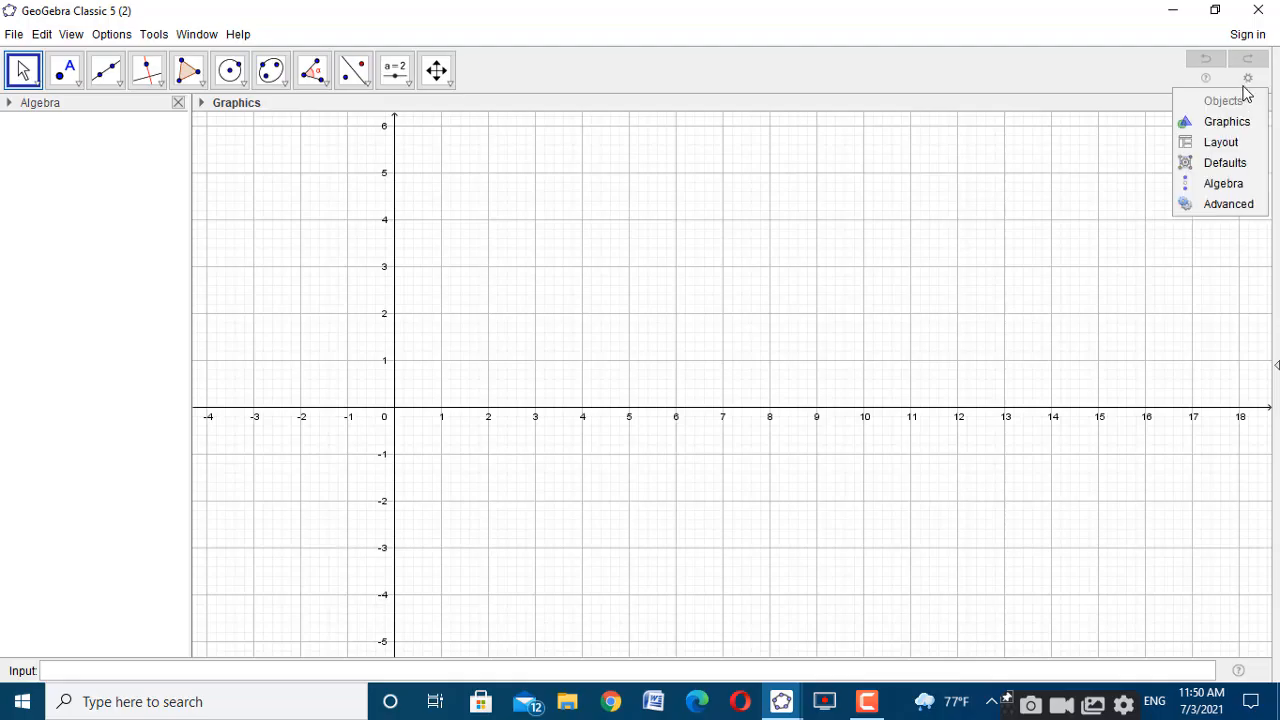
{"action": "left_click", "coordinate": [1230, 141]}
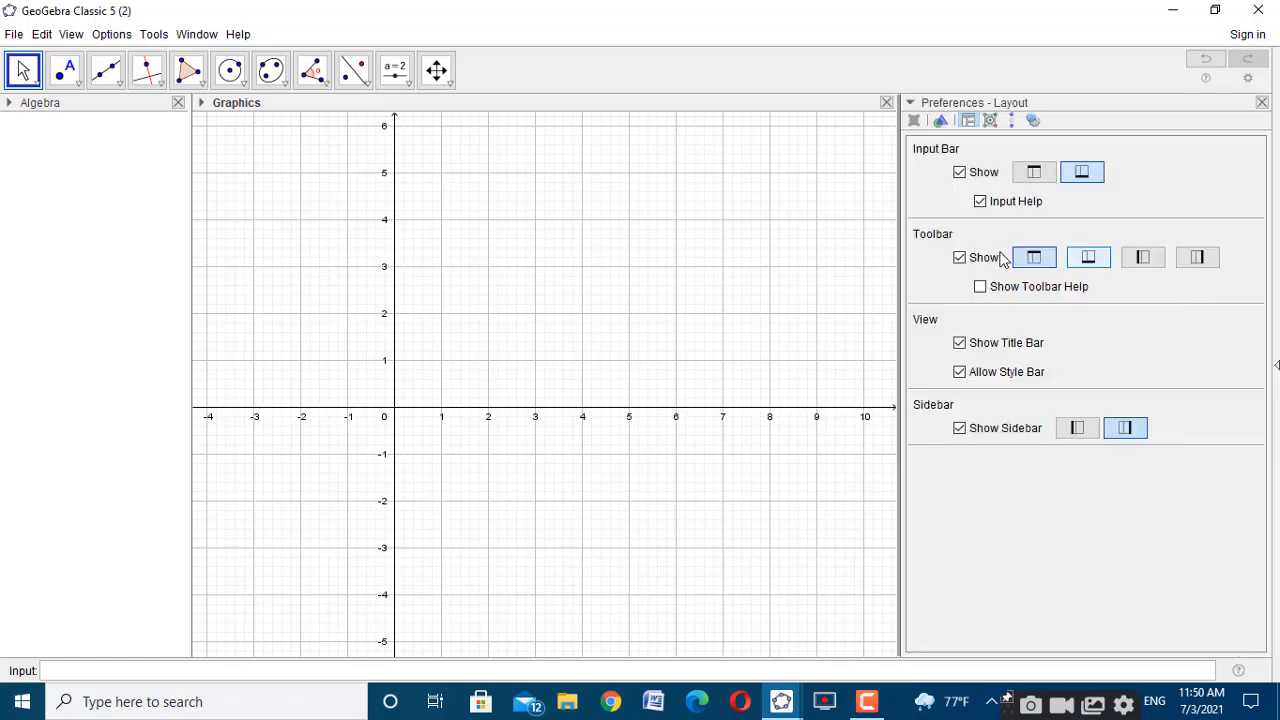
{"action": "left_click", "coordinate": [1030, 172]}
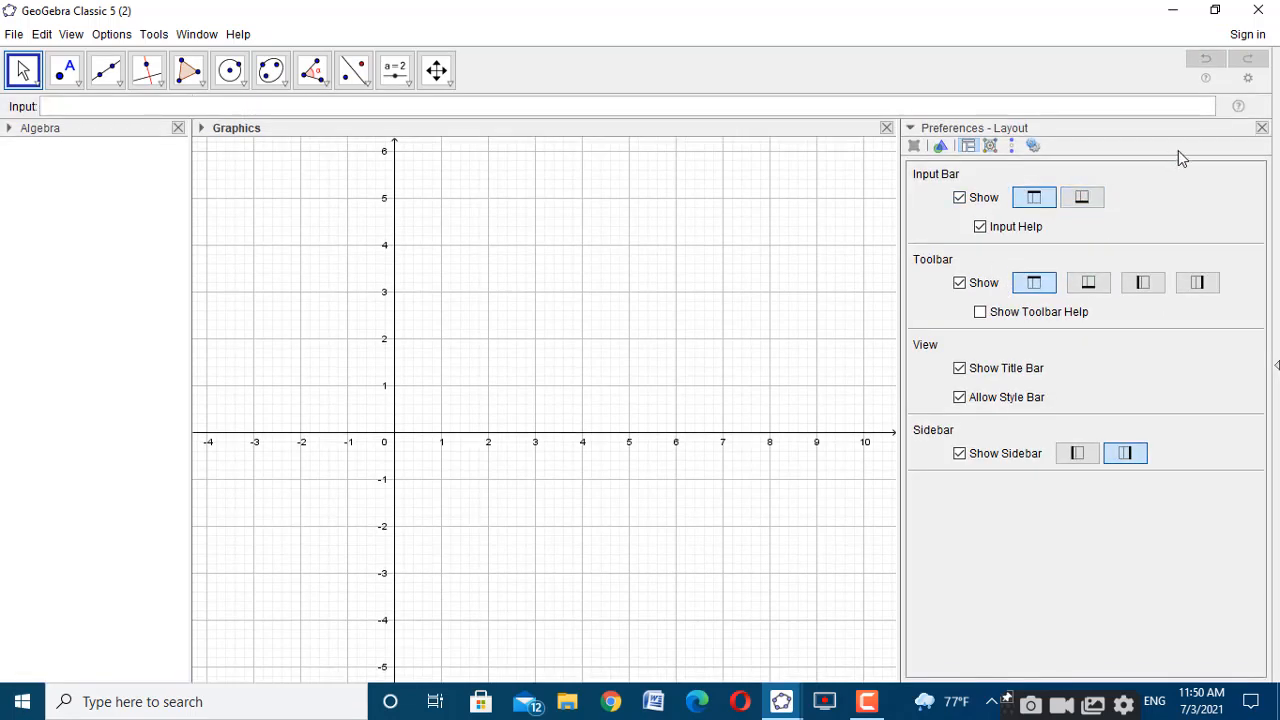
{"action": "left_click", "coordinate": [1261, 128]}
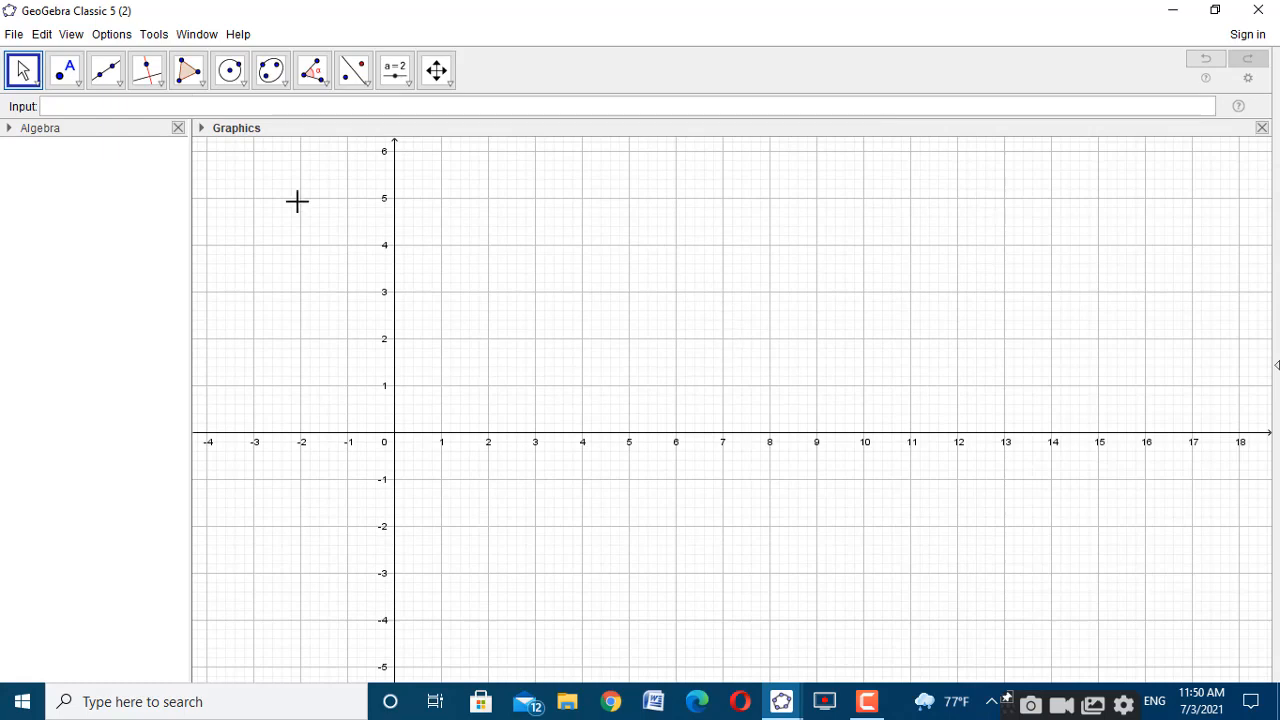
Create two lists with the values {10,20,30,40,50} and {10,12,9,5,8}
{"action": "left_click", "coordinate": [141, 107]}
{"action": "type", "text": "{"}
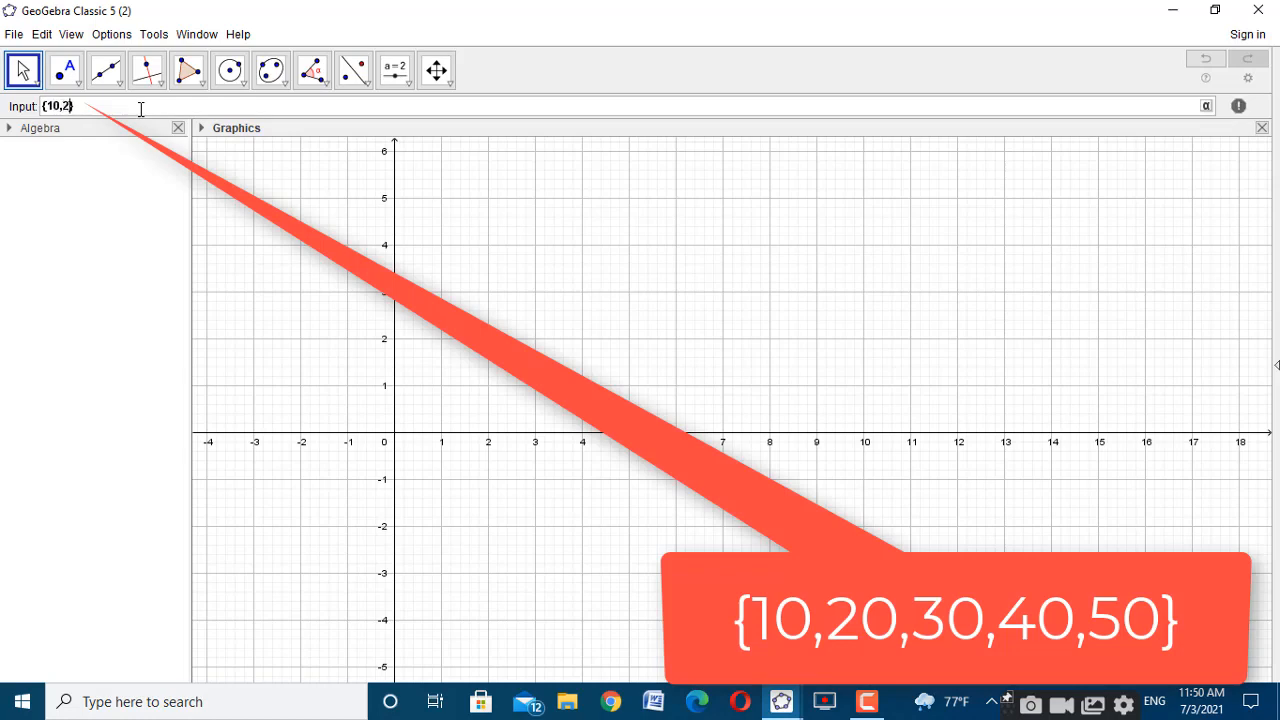
{"action": "type", "text": "10,20,30,40,50"}
{"action": "key", "text": "Return"}
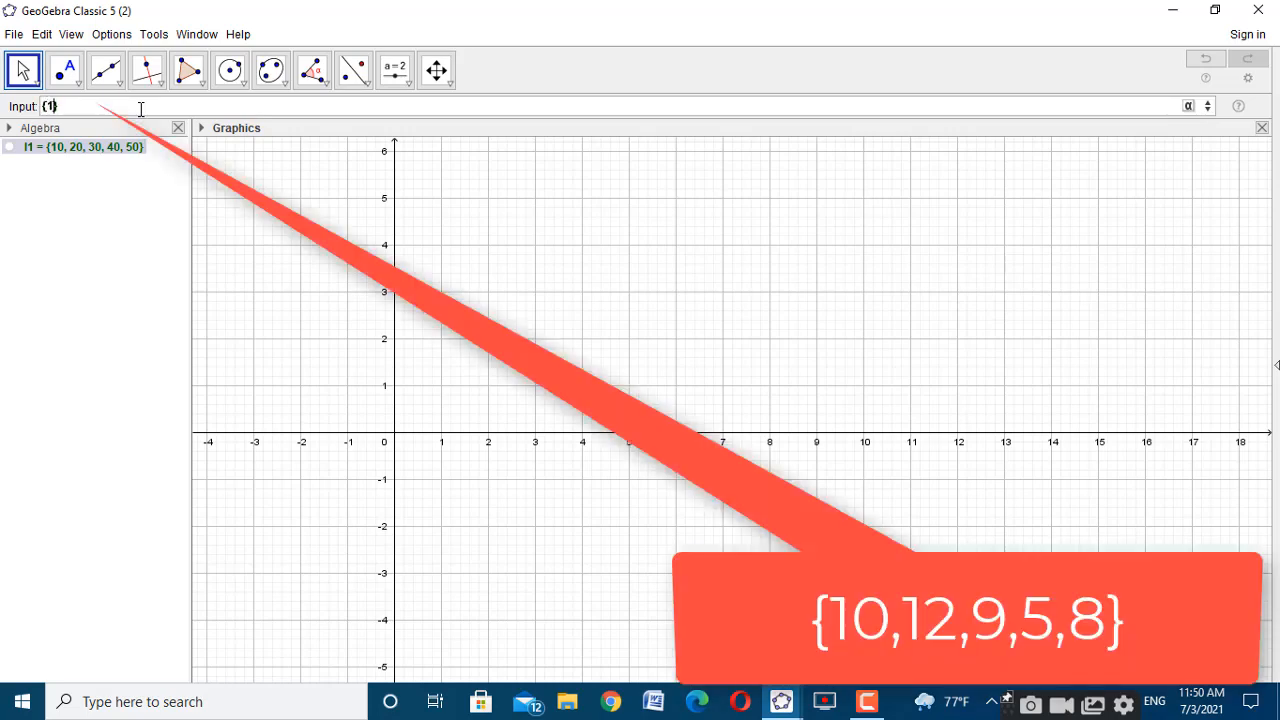
{"action": "type", "text": "{10,12,9,5,8"}
{"action": "key", "text": "Return"}
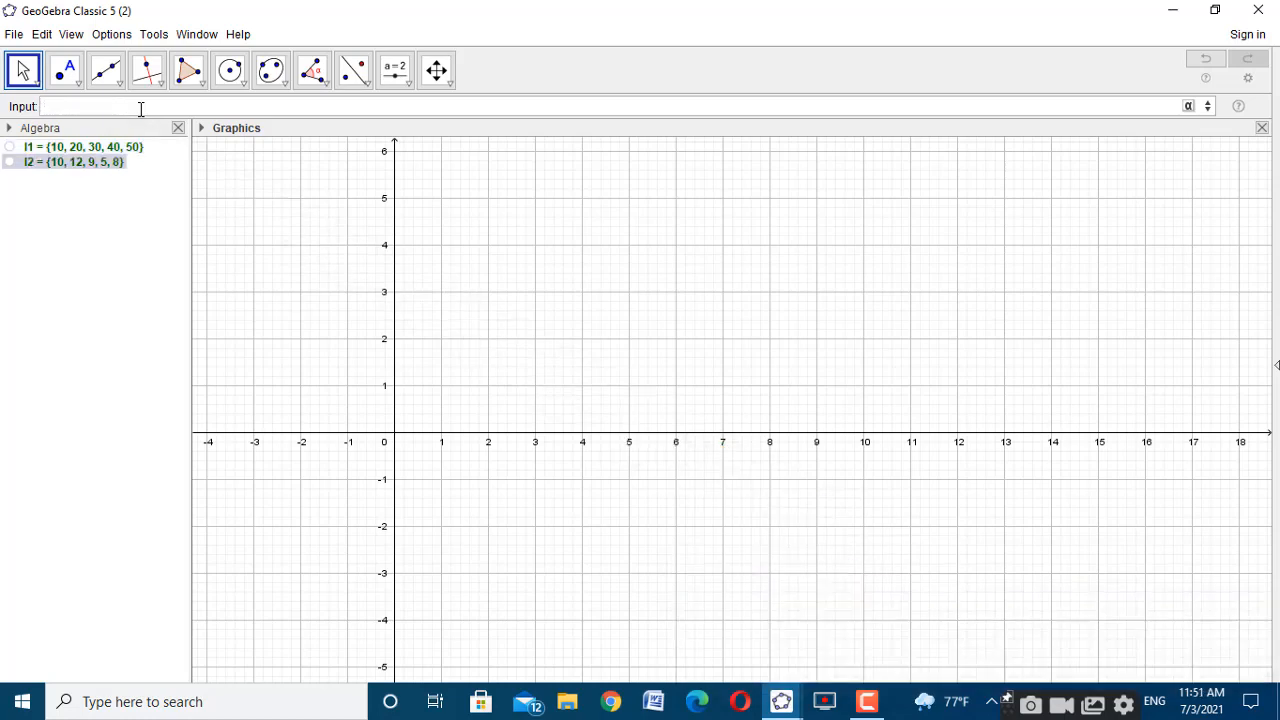
Rename the list {10, 20, 30, 40, 50} as d1
{"action": "right_click", "coordinate": [128, 146]}
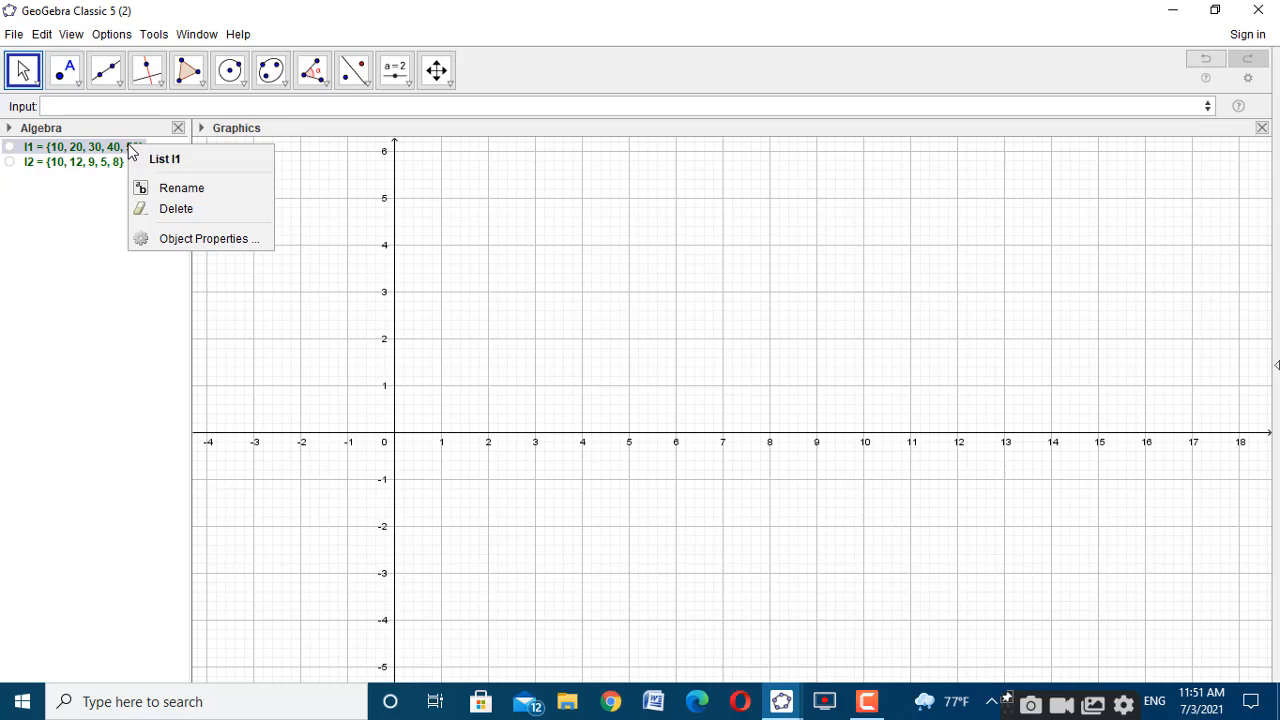
{"action": "left_click", "coordinate": [200, 188]}
{"action": "type", "text": "d"}
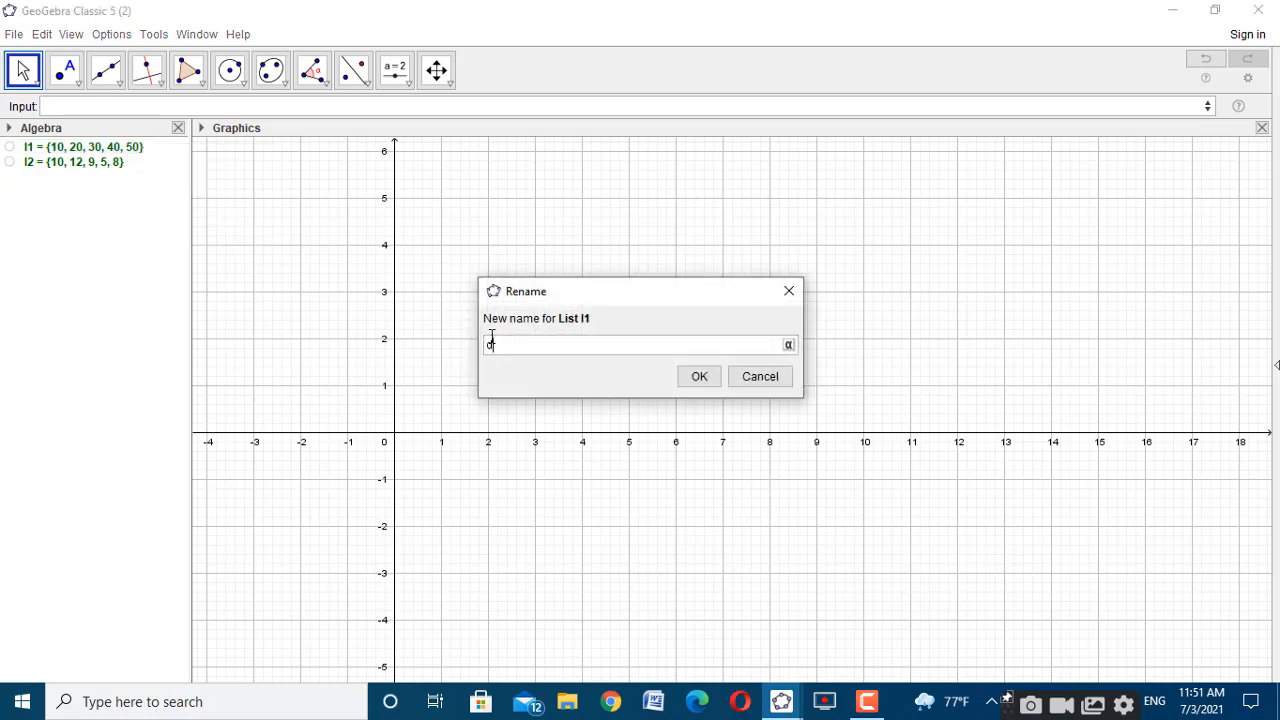
{"action": "type", "text": "1"}
{"action": "left_click", "coordinate": [700, 378]}
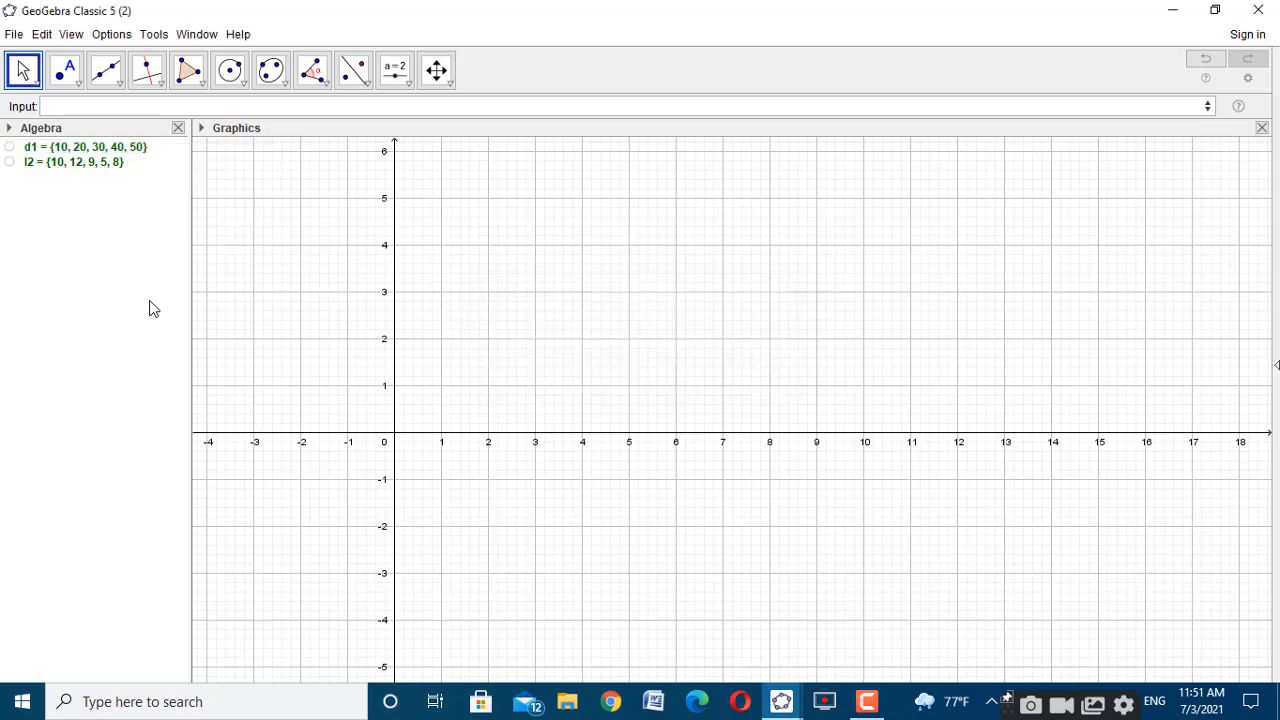
Rename the list {10, 12, 9, 5, 8} as f1
{"action": "right_click", "coordinate": [80, 165]}
{"action": "left_click", "coordinate": [143, 200]}
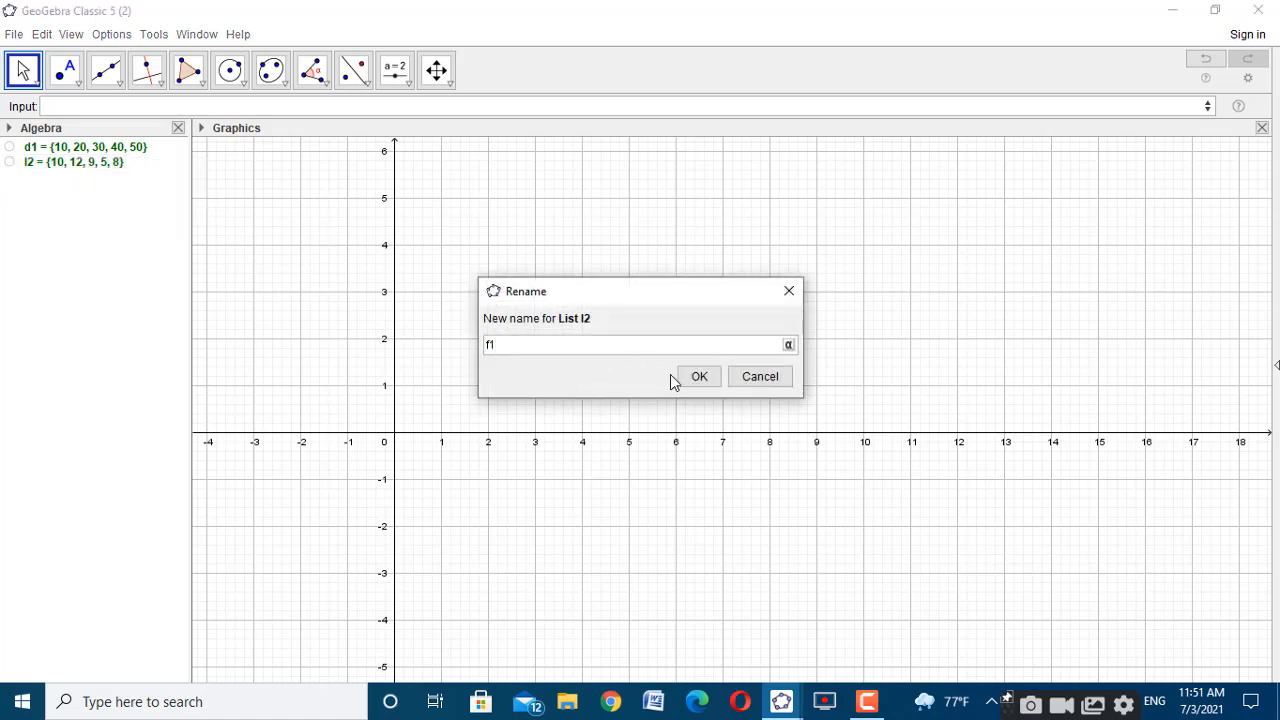
{"action": "type", "text": "f1"}
{"action": "left_click", "coordinate": [699, 377]}
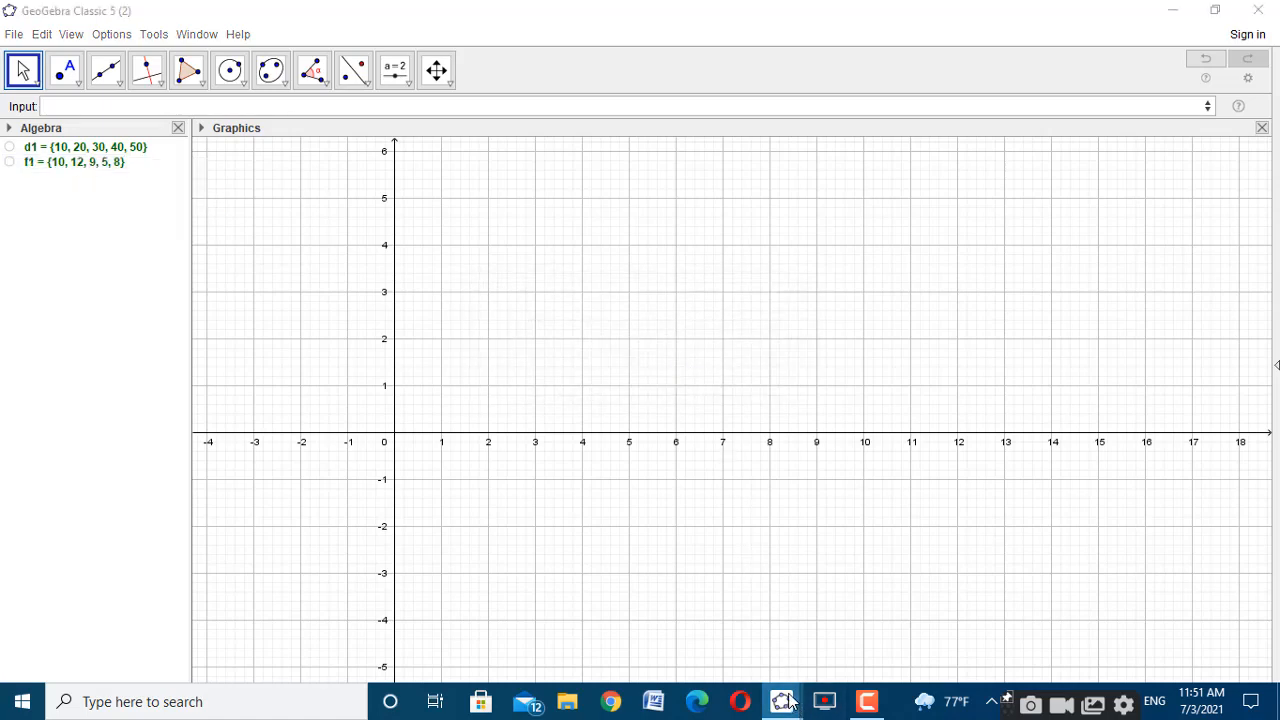
Check the finished layout in the median discrete series.ggb window, and return to the new GeoGebra file
{"action": "mouse_move", "coordinate": [787, 700]}
{"action": "left_click", "coordinate": [660, 602]}
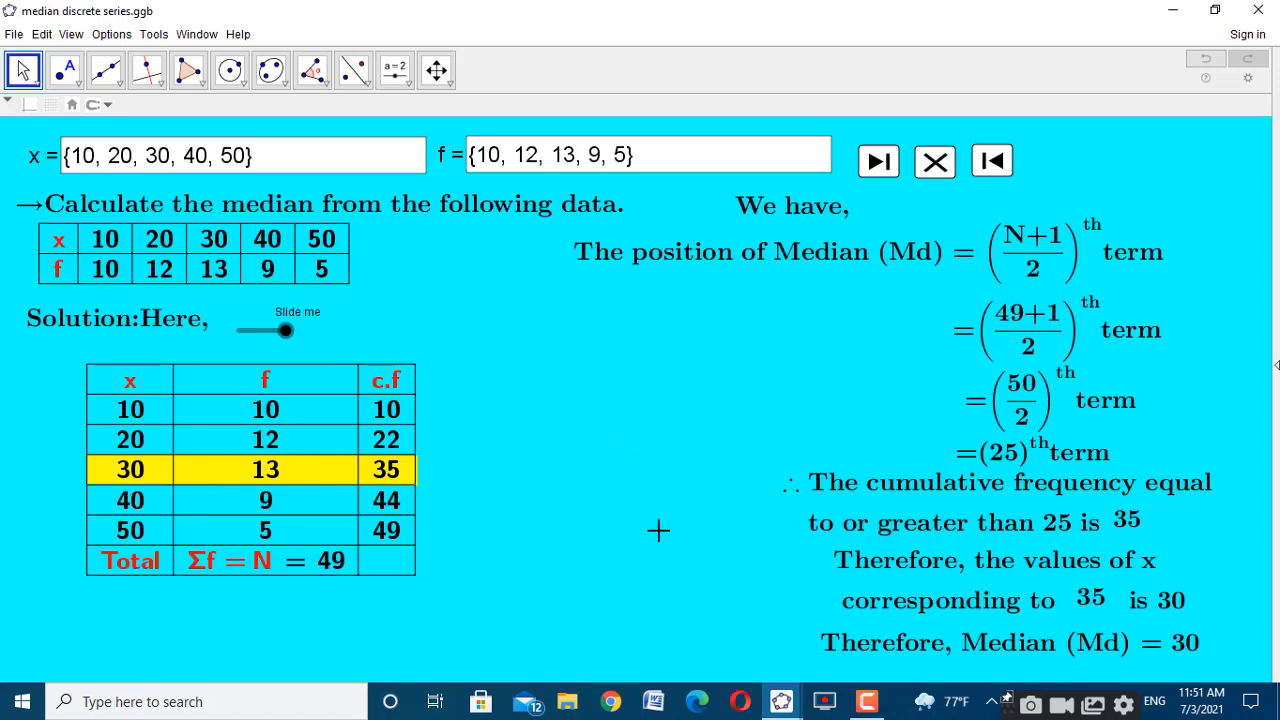
{"action": "mouse_move", "coordinate": [781, 700]}
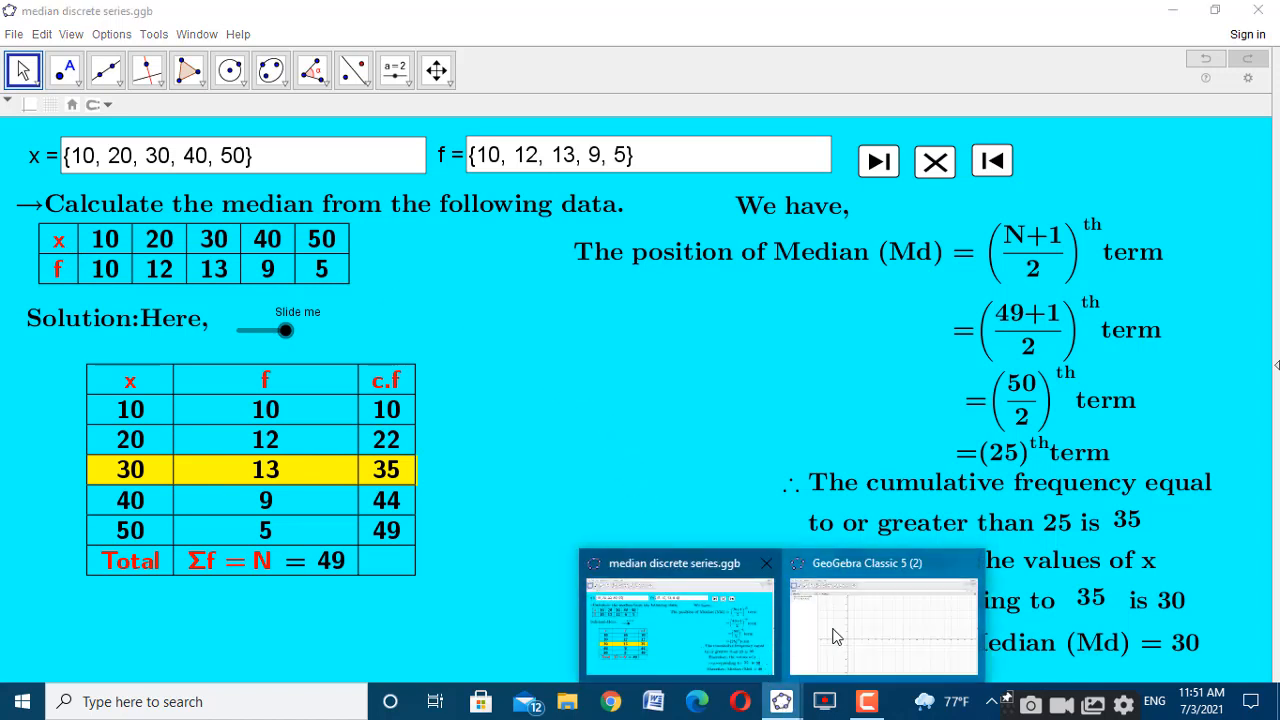
{"action": "left_click", "coordinate": [831, 634]}
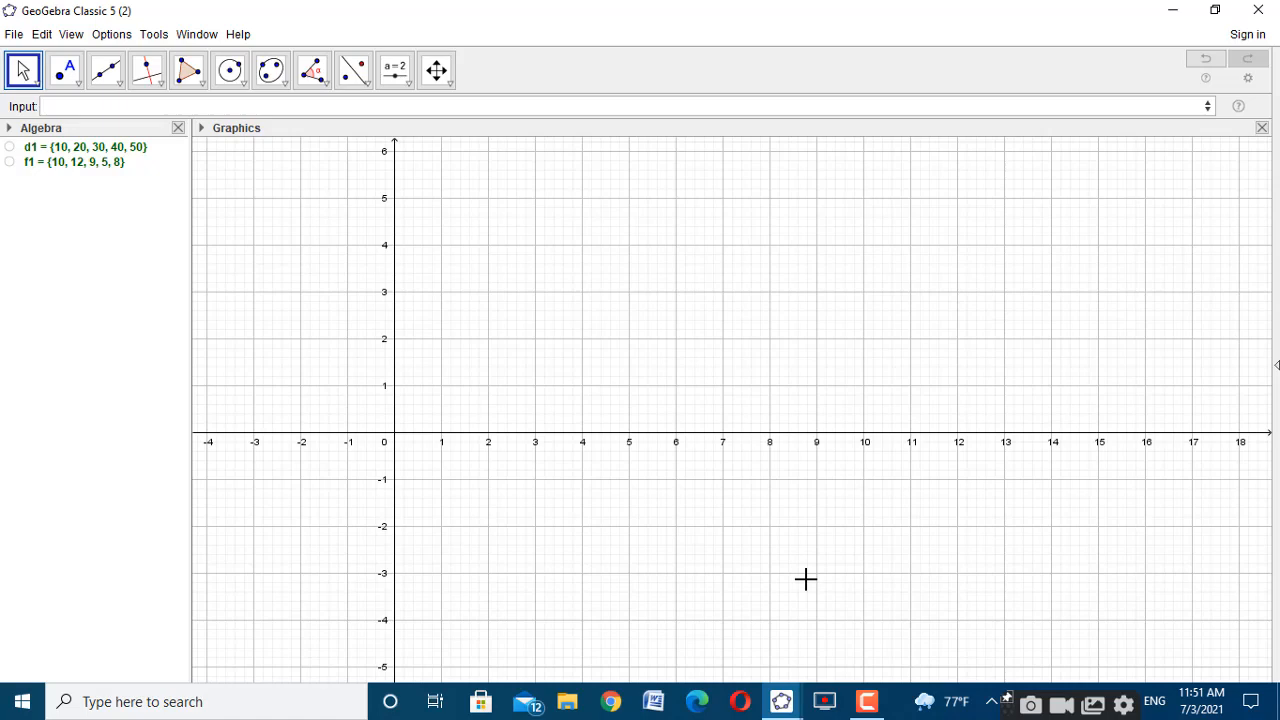
Start a LaTeX text near (4, 0) in the graphics view with \text{ followed by the → symbol
{"action": "left_click", "coordinate": [398, 78]}
{"action": "left_click", "coordinate": [425, 150]}
{"action": "left_click", "coordinate": [580, 443]}
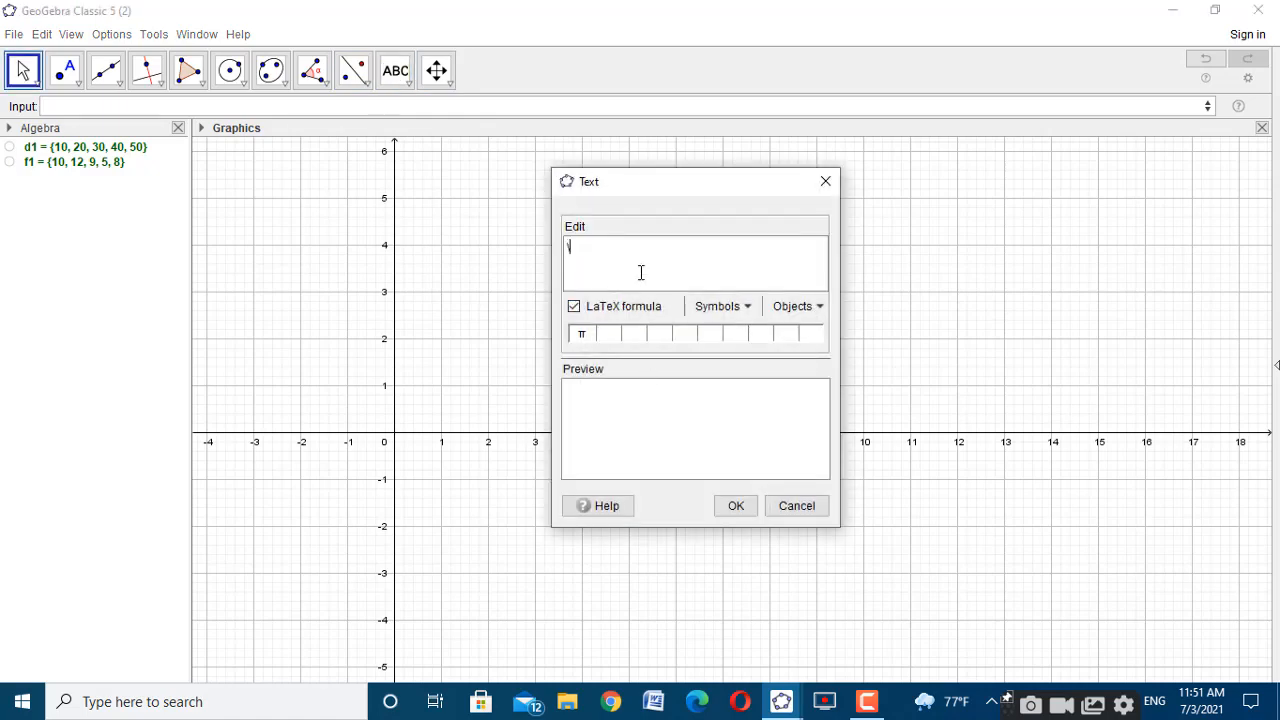
{"action": "type", "text": "\\text"}
{"action": "left_click", "coordinate": [722, 306]}
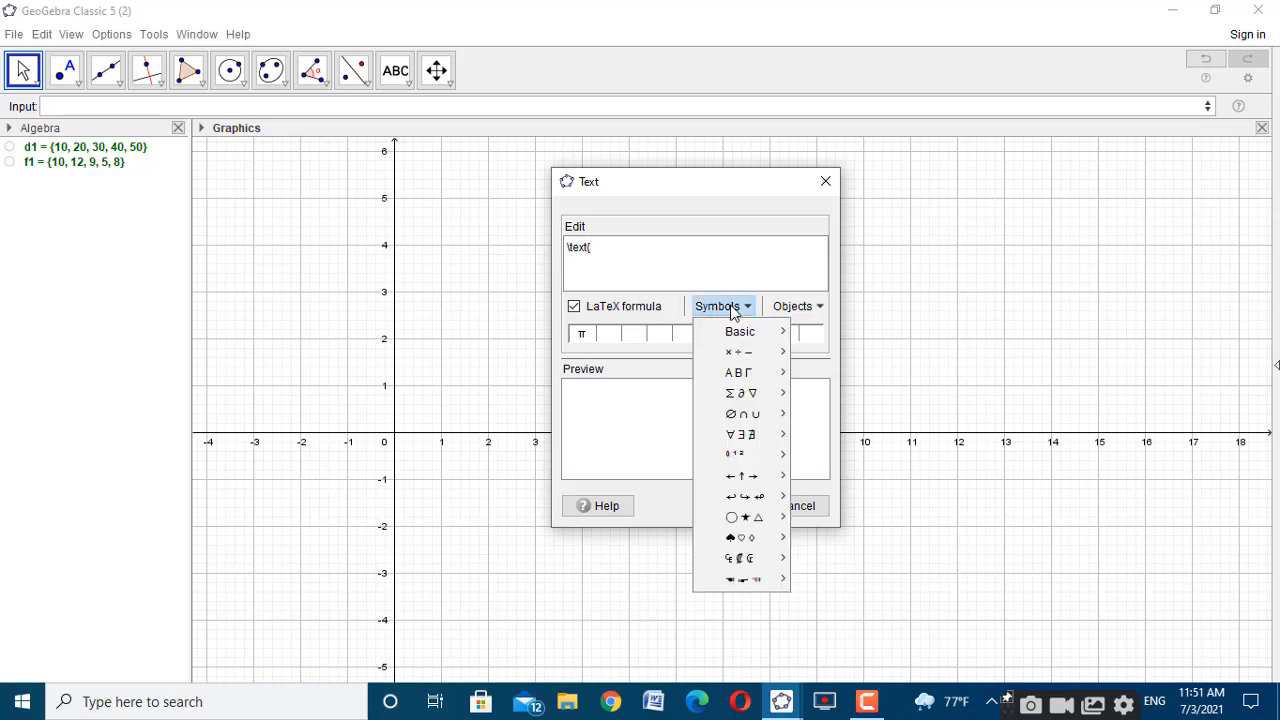
{"action": "mouse_move", "coordinate": [744, 460]}
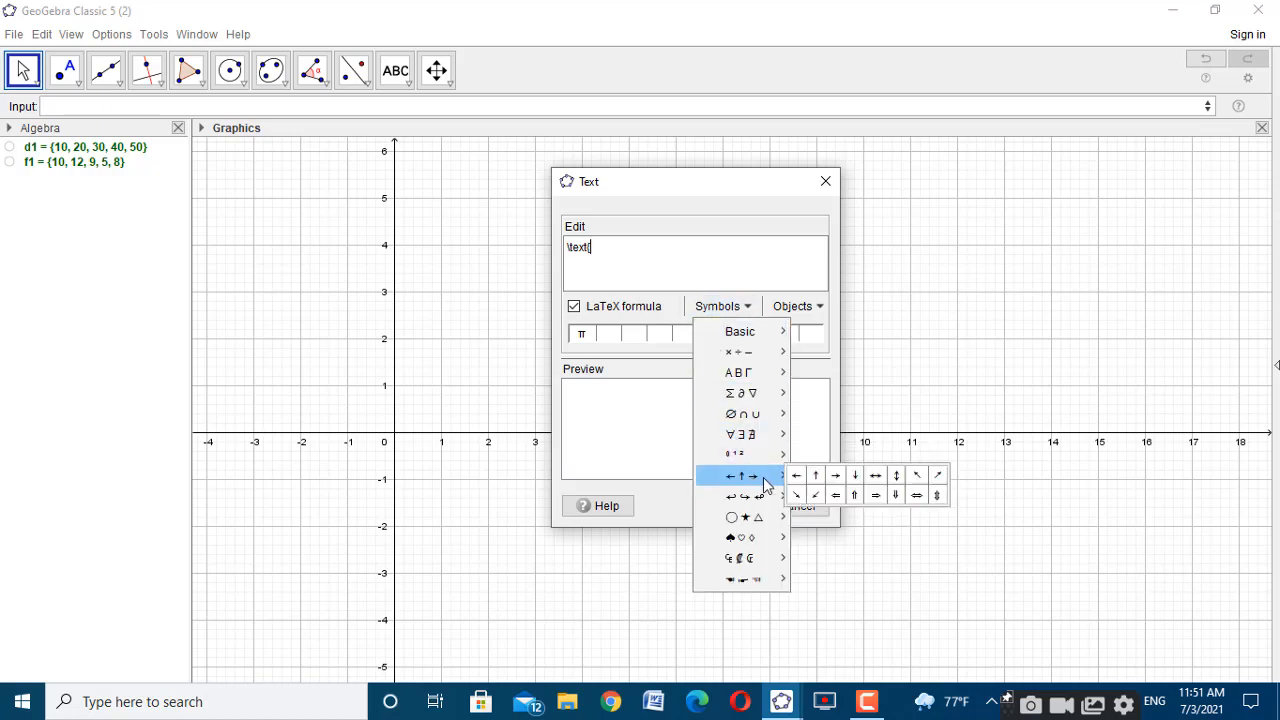
{"action": "left_click", "coordinate": [835, 476]}
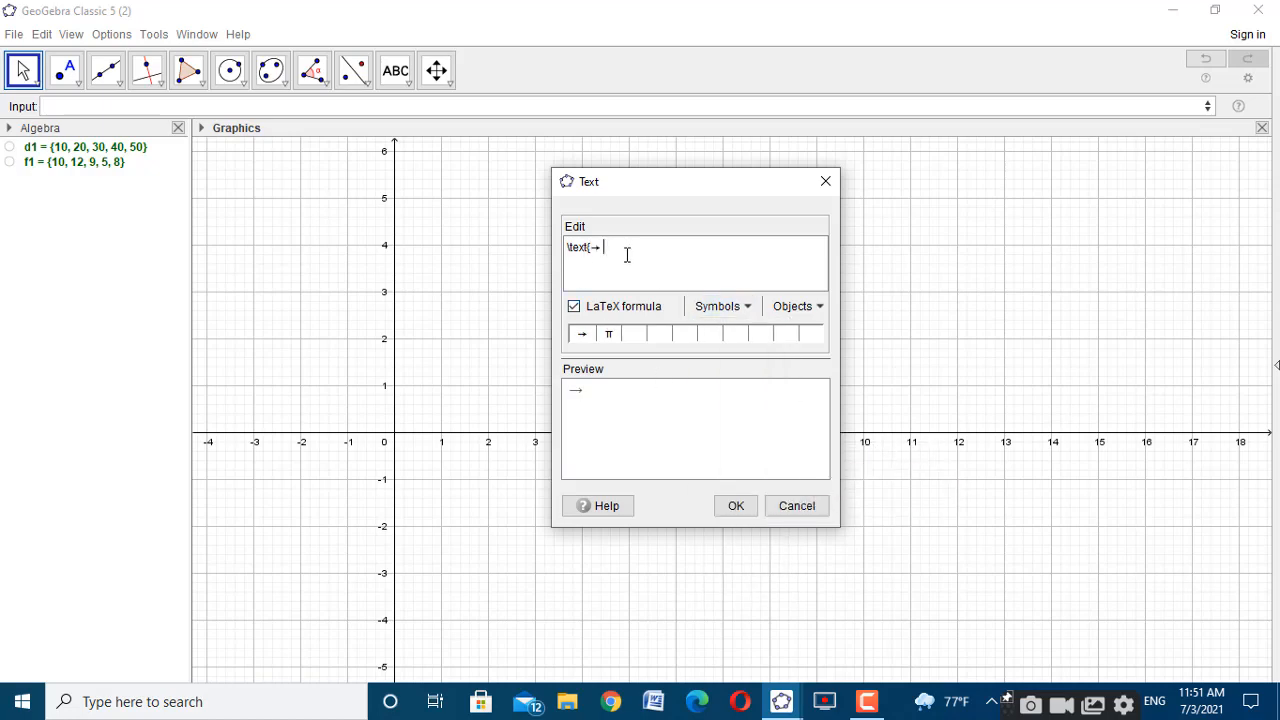
Complete the LaTeX text after the arrow with "Calculate the median from the following data." and place it in the graphics view
{"action": "type", "text": "Calculatte"}
{"action": "key", "text": "BackSpace"}
{"action": "key", "text": "BackSpace"}
{"action": "type", "text": "e the median "}
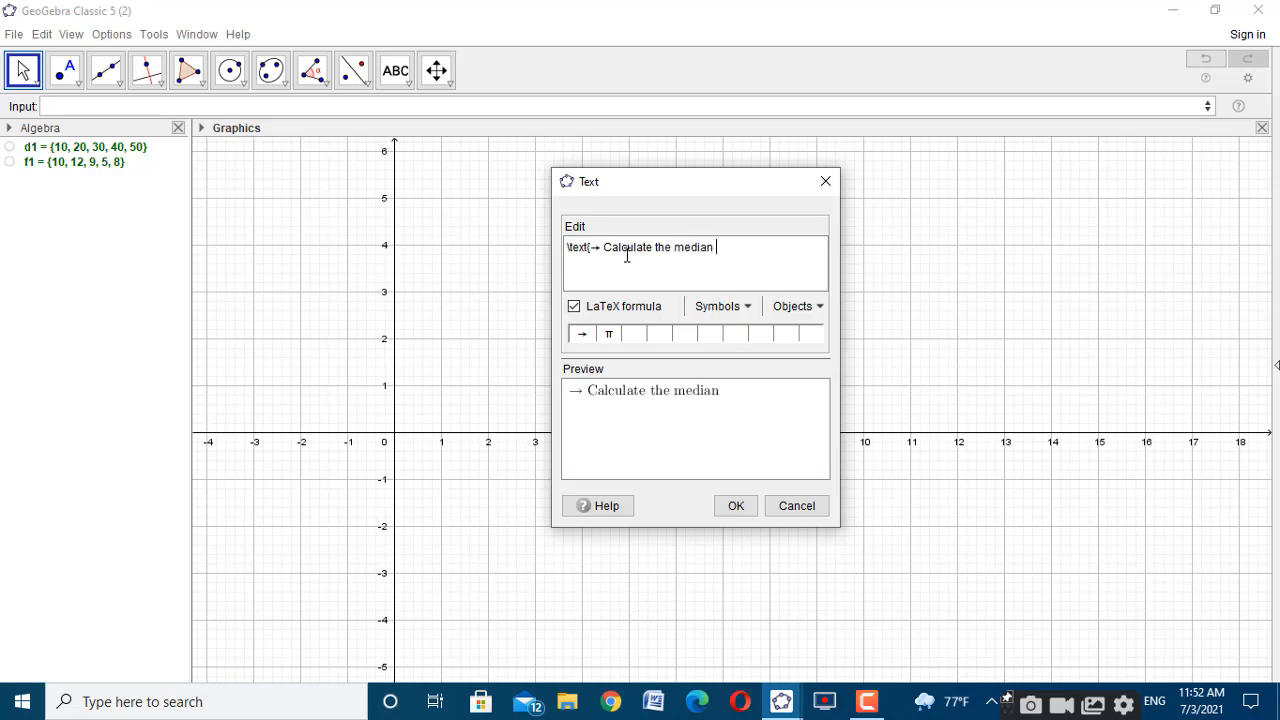
{"action": "type", "text": "from the follow"}
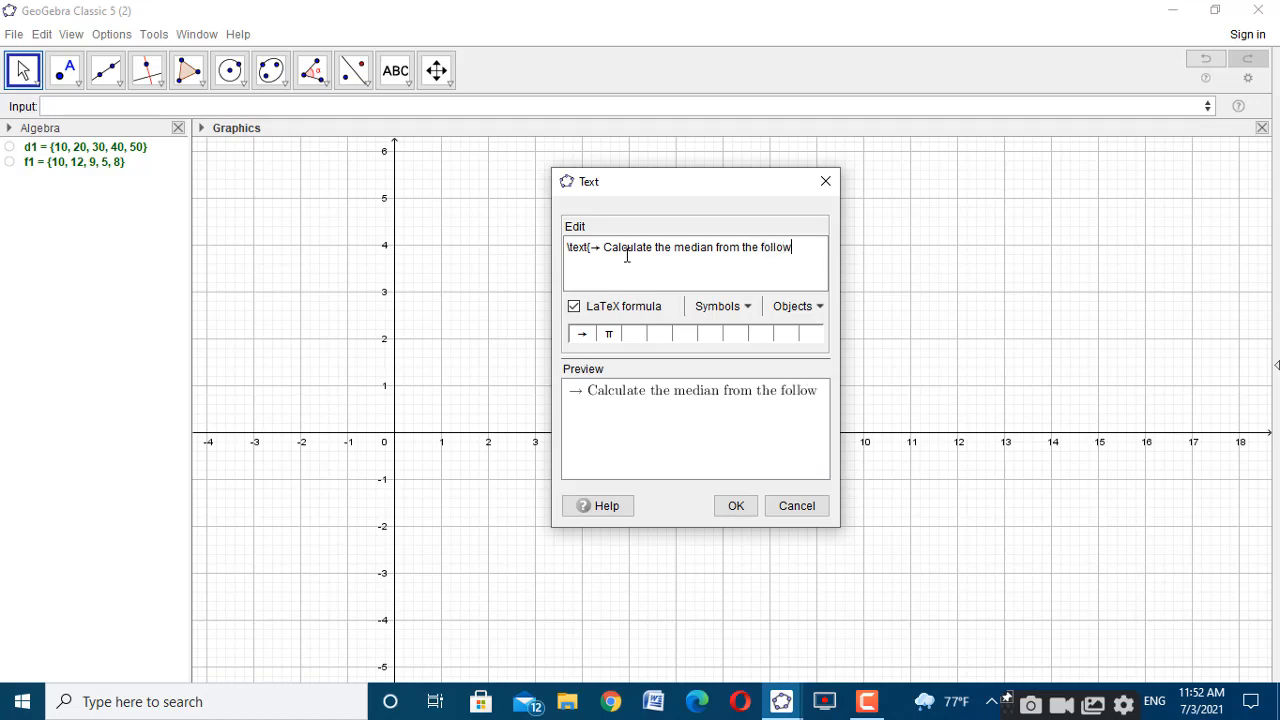
{"action": "type", "text": "ing data."}
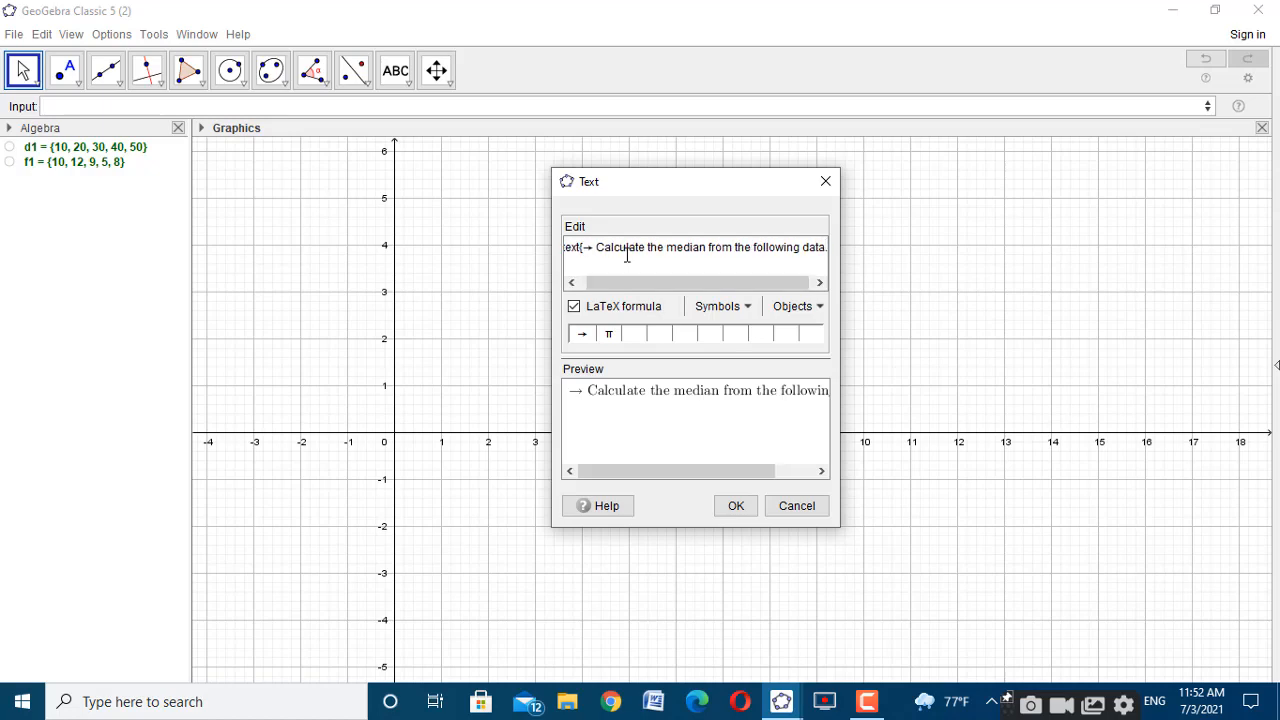
{"action": "left_click", "coordinate": [745, 510]}
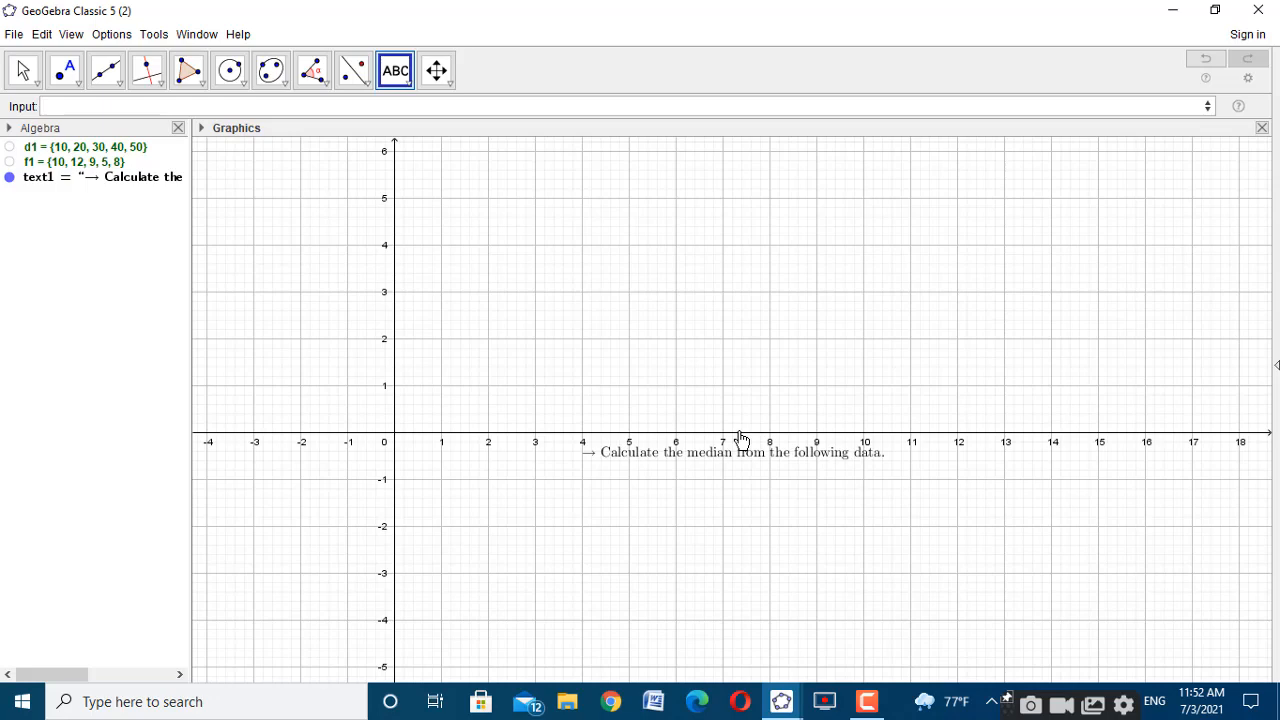
Move the question text so it starts near (-4, 4), and format it as Medium size and bold
{"action": "left_click", "coordinate": [23, 70]}
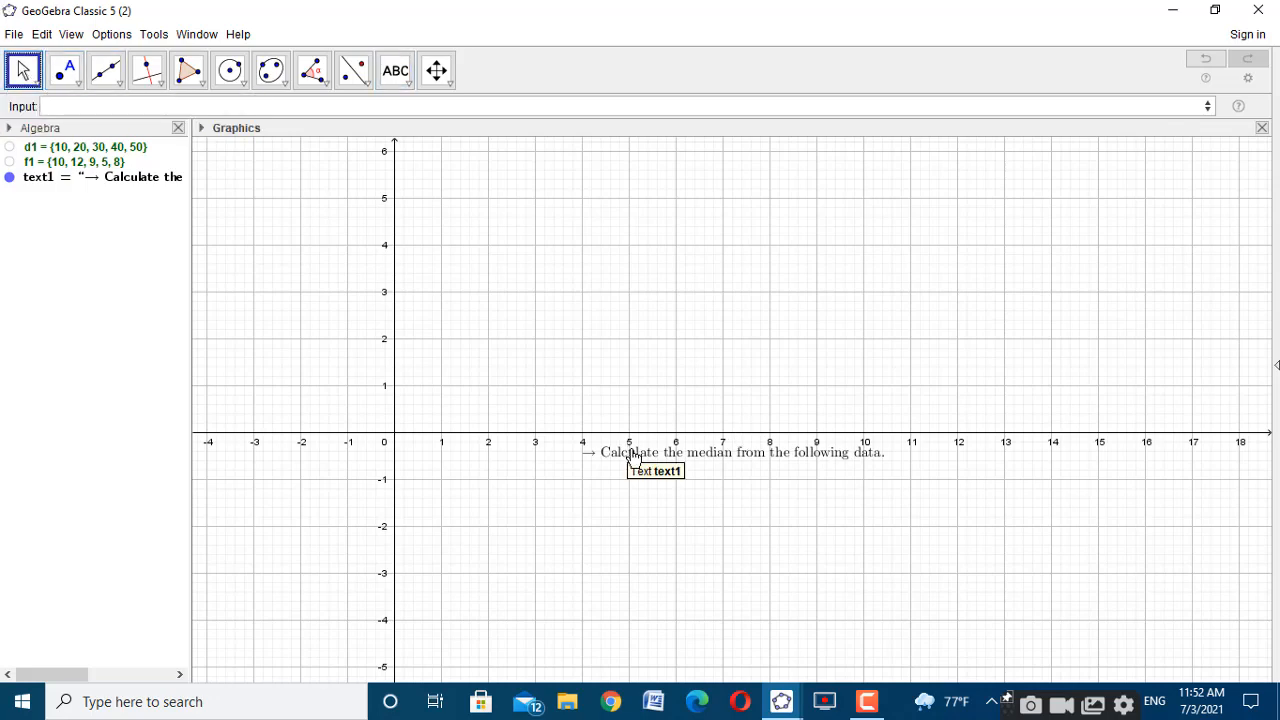
{"action": "left_click_drag", "start_coordinate": [634, 452], "coordinate": [249, 263]}
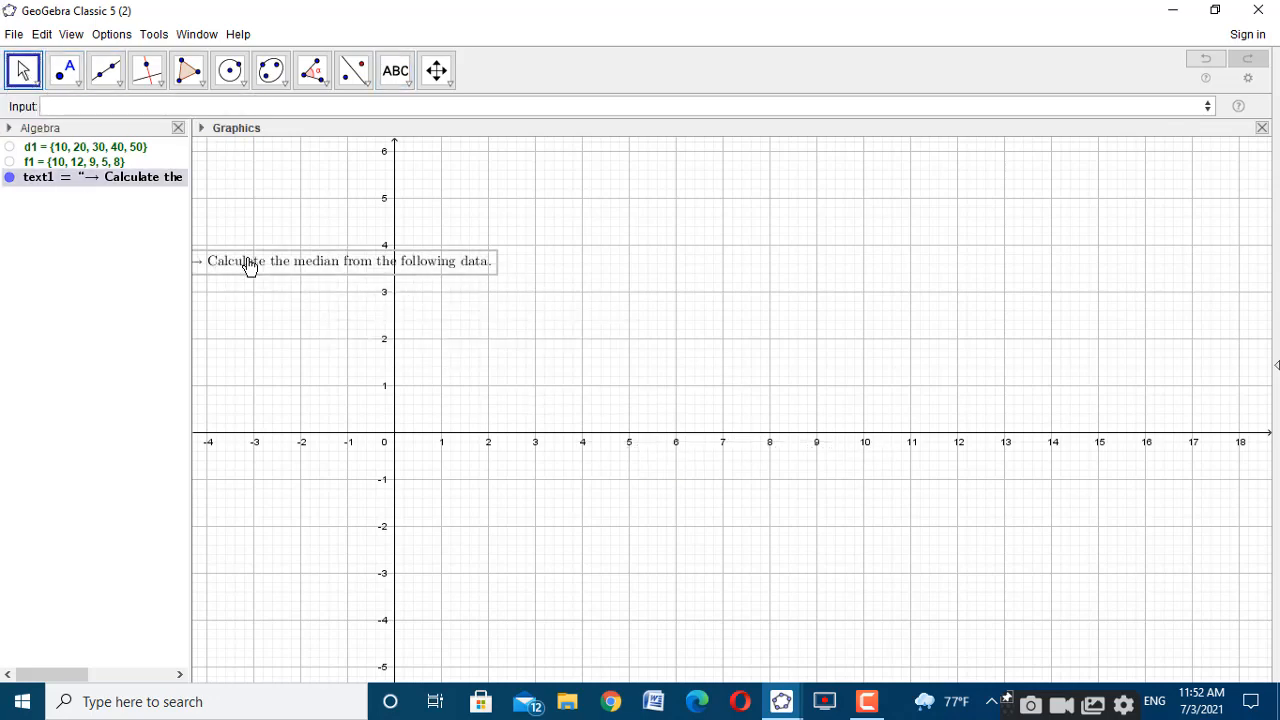
{"action": "left_click", "coordinate": [202, 131]}
{"action": "left_click", "coordinate": [360, 148]}
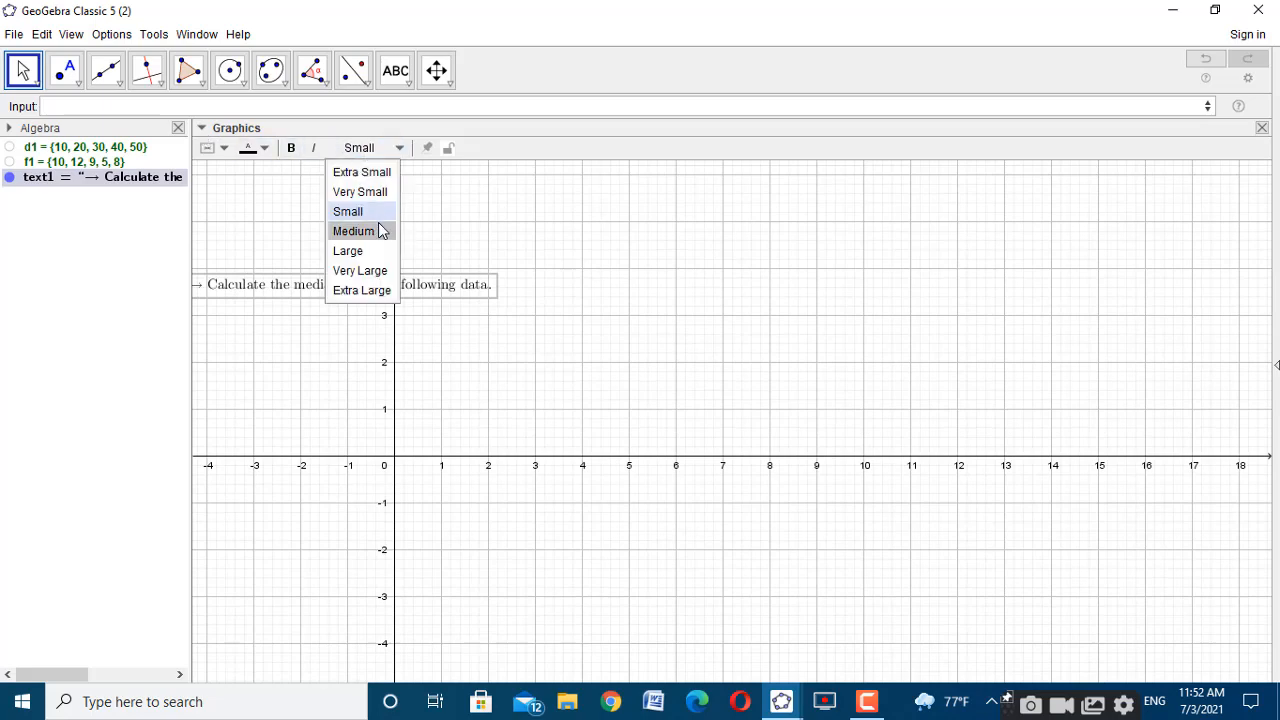
{"action": "left_click", "coordinate": [378, 232]}
{"action": "left_click", "coordinate": [291, 148]}
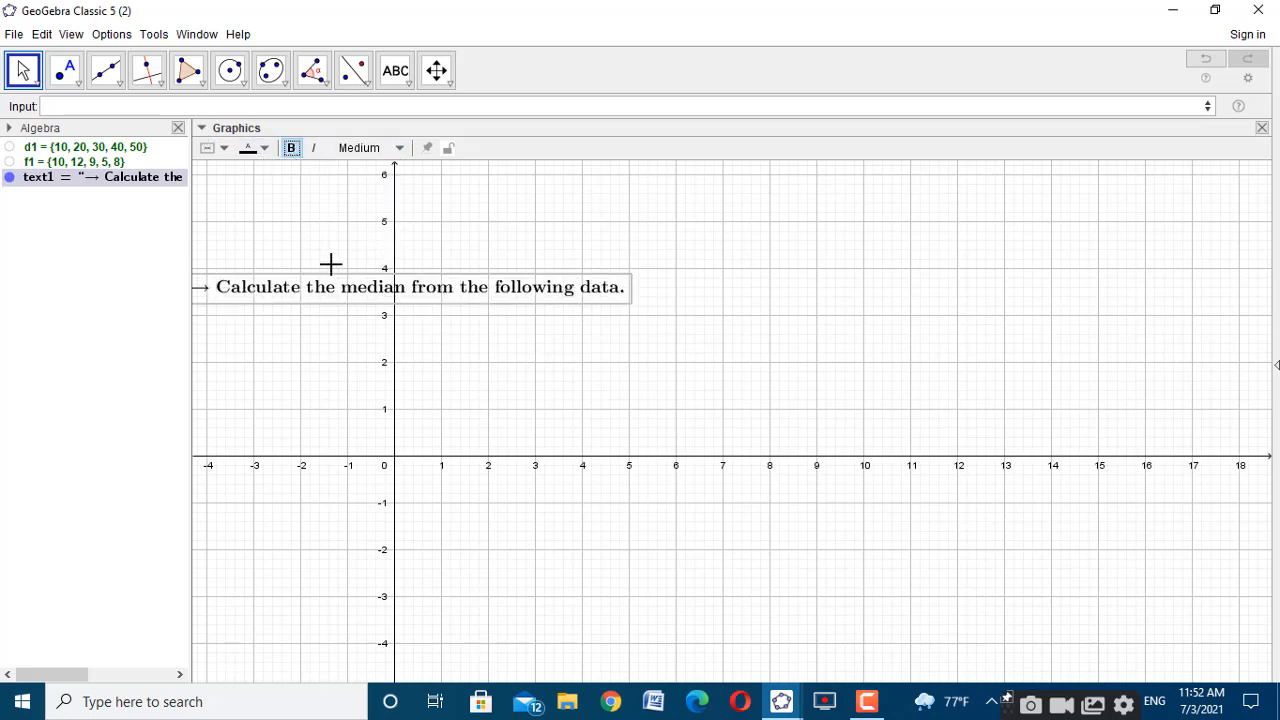
{"action": "left_click_drag", "start_coordinate": [366, 298], "coordinate": [381, 284]}
{"action": "left_click", "coordinate": [542, 258]}
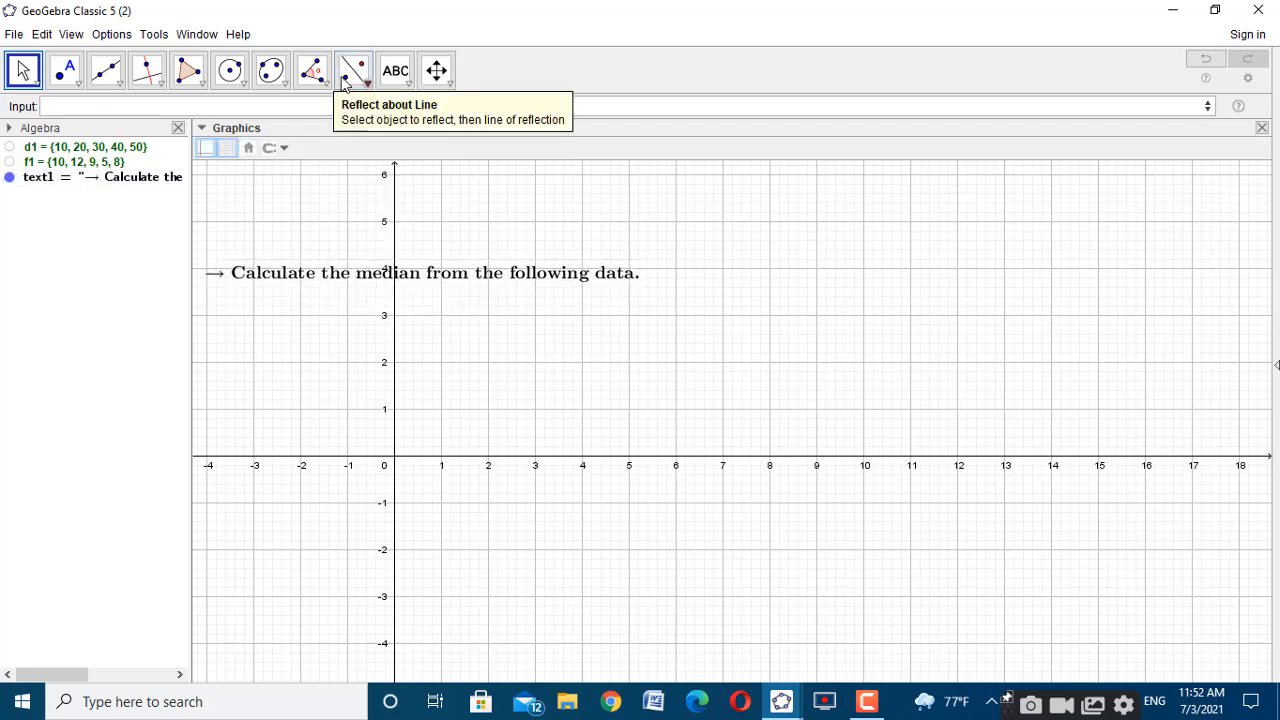
Insert an input box in the graphics view with the caption "x =" linked to the list d1
{"action": "left_click", "coordinate": [410, 82]}
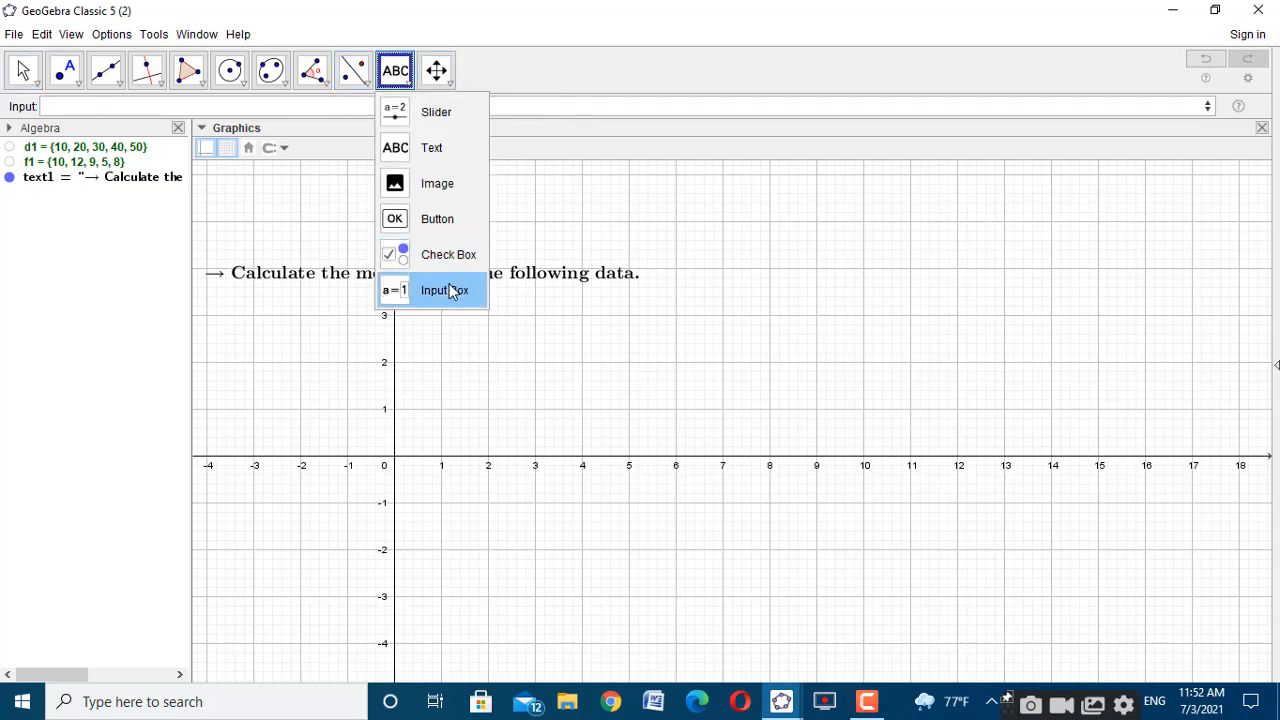
{"action": "left_click", "coordinate": [449, 290]}
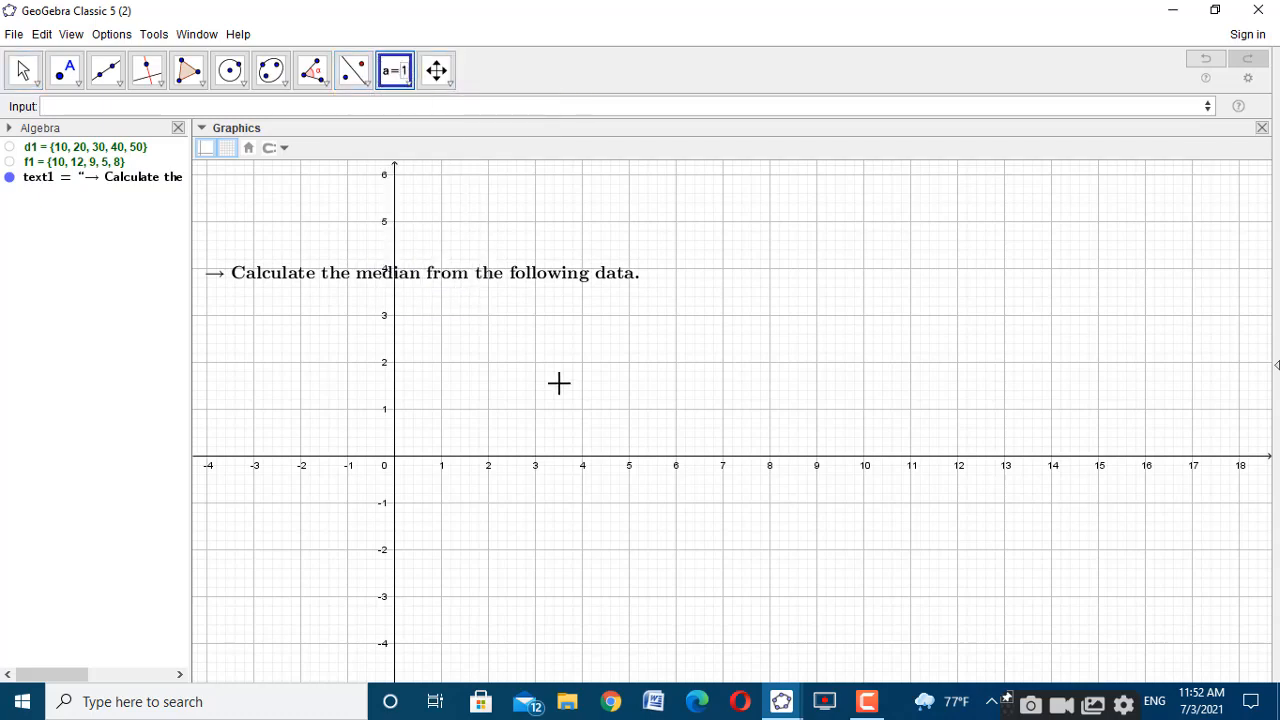
{"action": "left_click", "coordinate": [560, 384]}
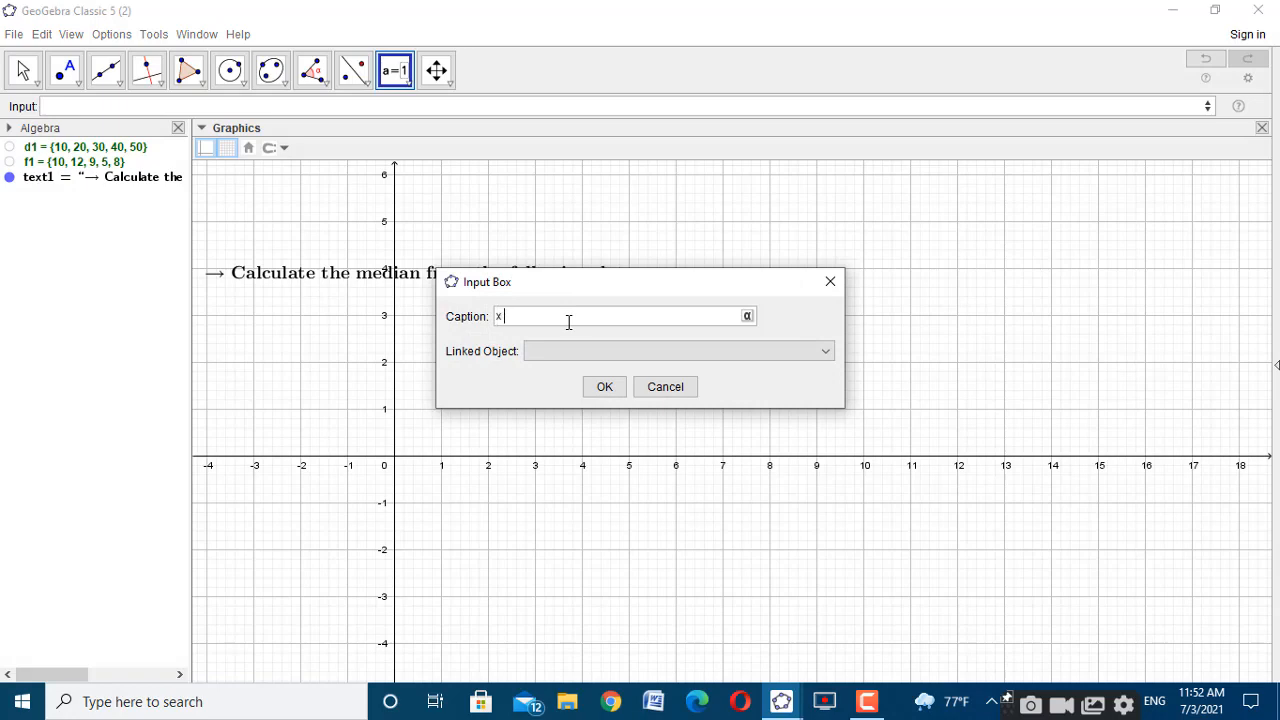
{"action": "left_click", "coordinate": [805, 351]}
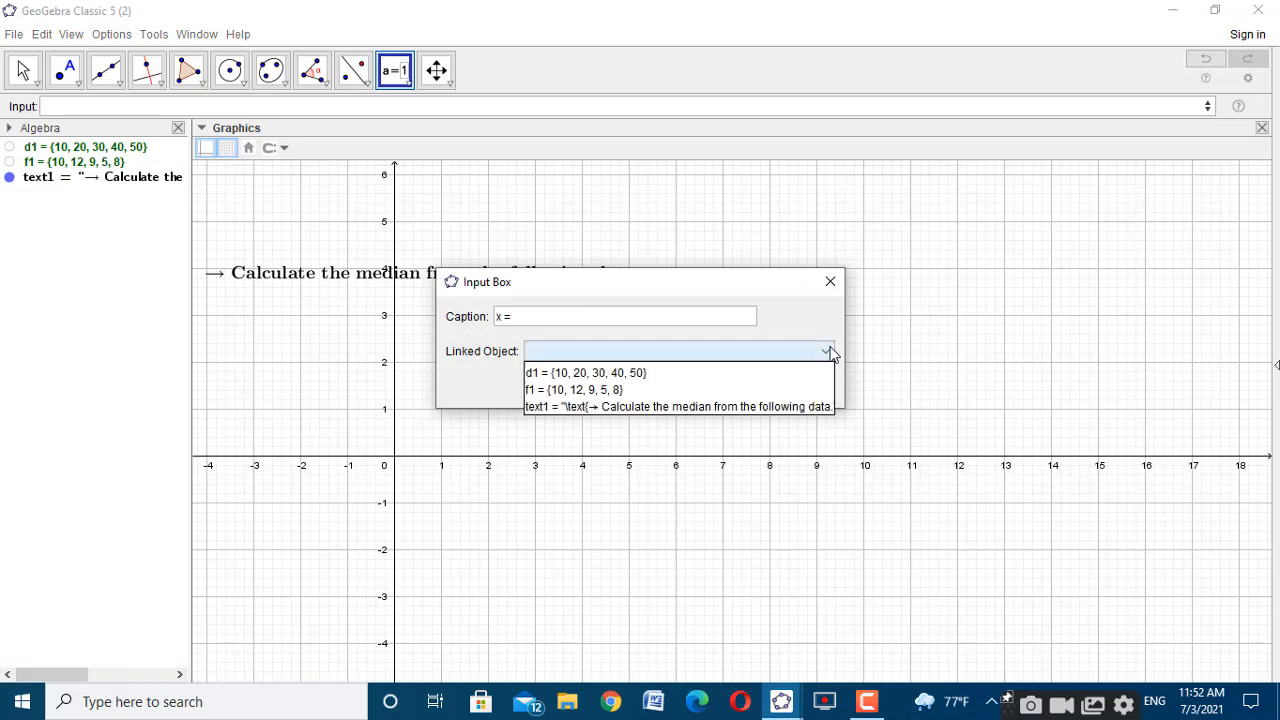
{"action": "left_click", "coordinate": [695, 372]}
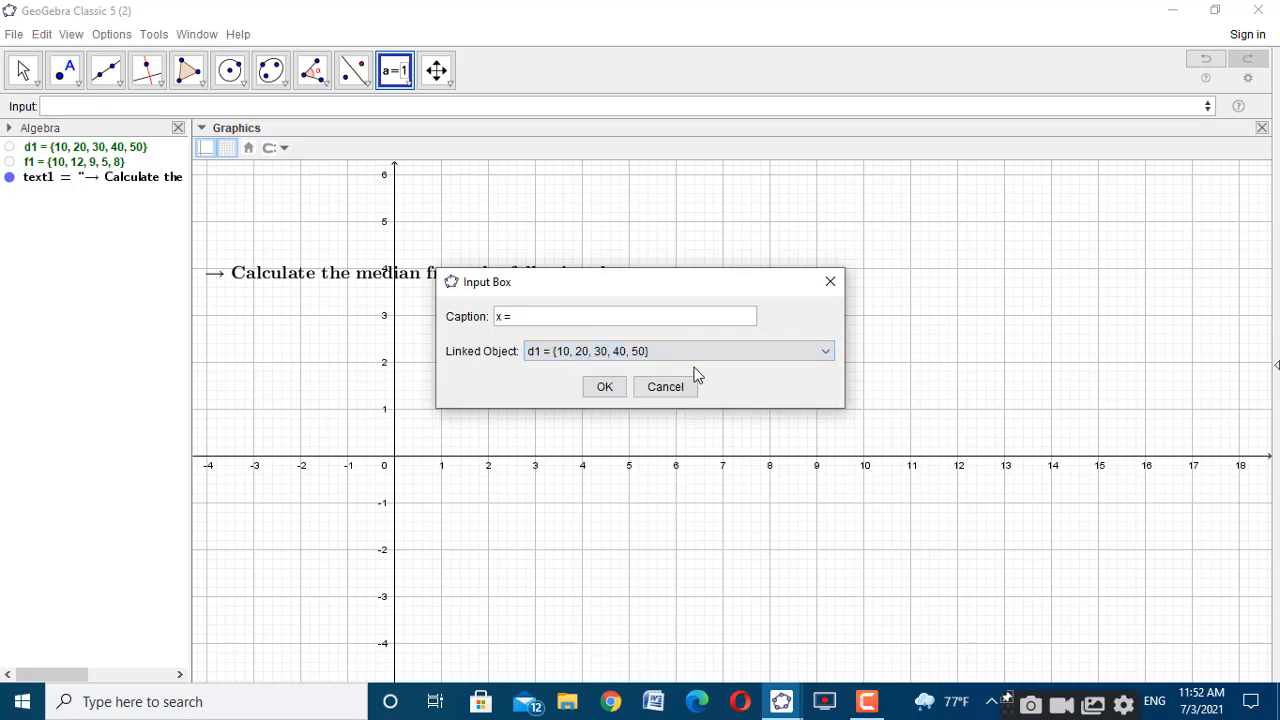
{"action": "left_click", "coordinate": [603, 390]}
Turn off Symbolic for the x input box and set its text size to Large
{"action": "right_click", "coordinate": [645, 401]}
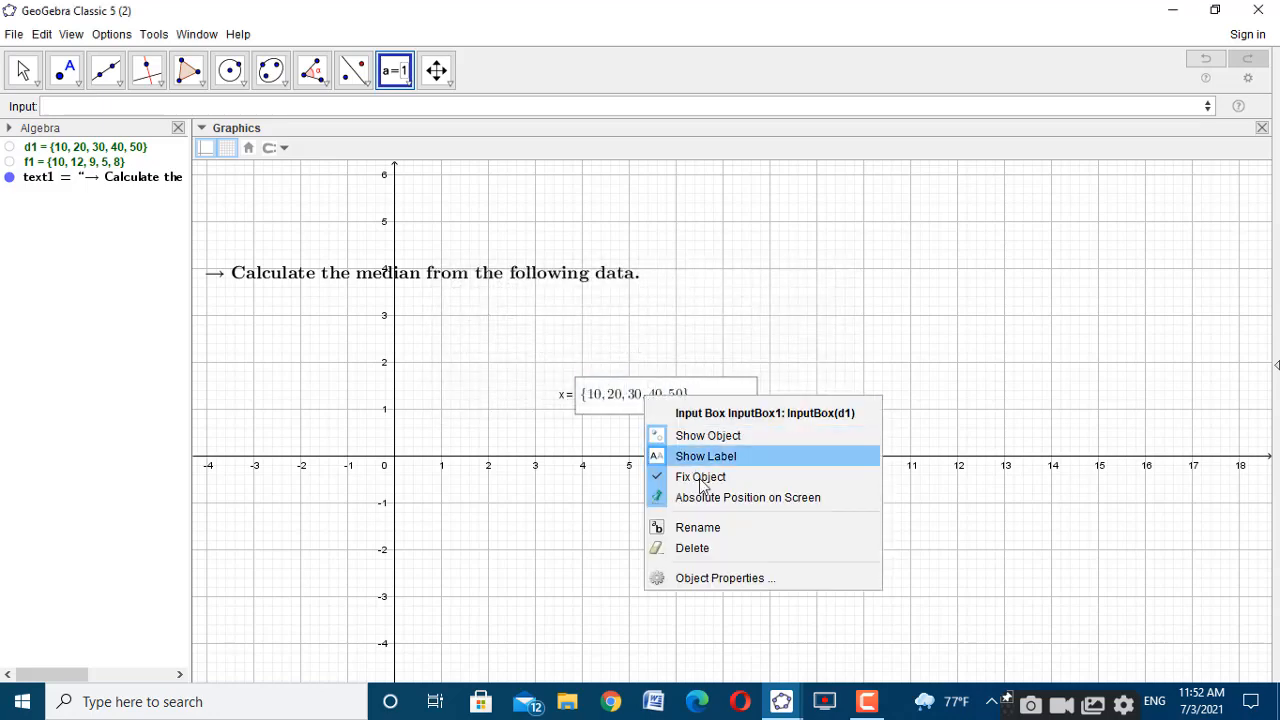
{"action": "left_click", "coordinate": [752, 578]}
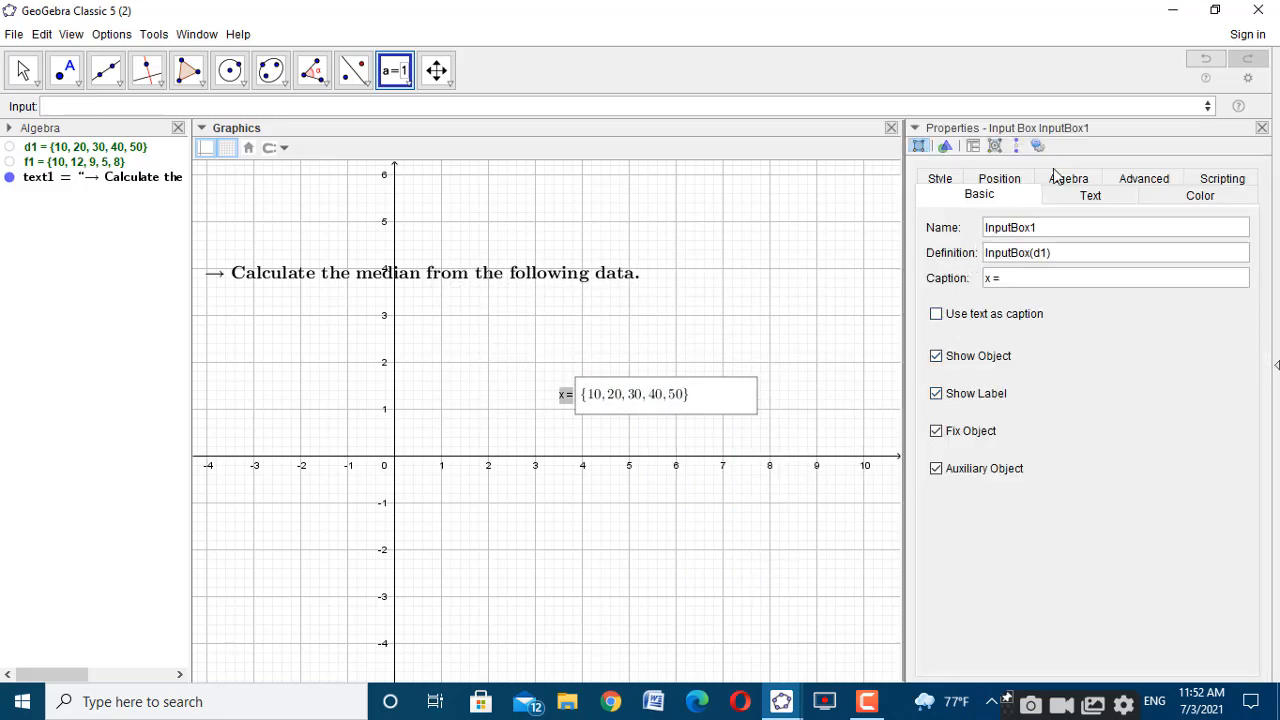
{"action": "left_click", "coordinate": [1066, 180]}
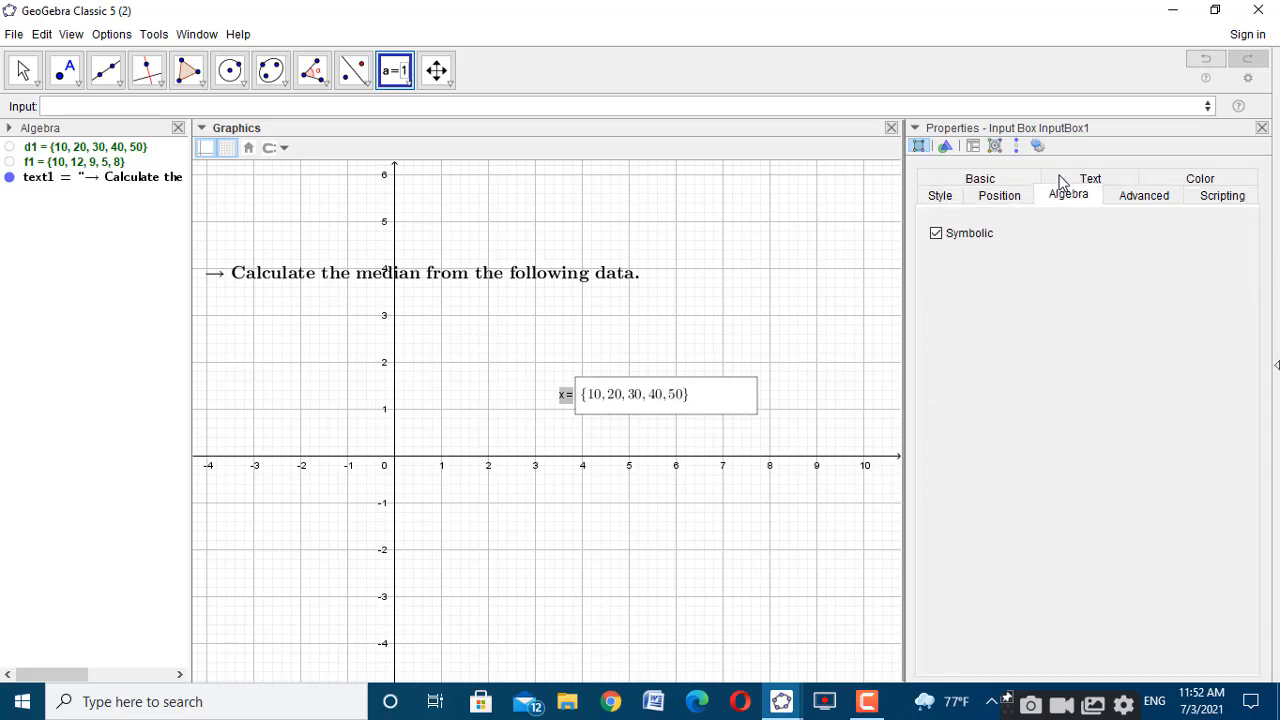
{"action": "left_click", "coordinate": [936, 234]}
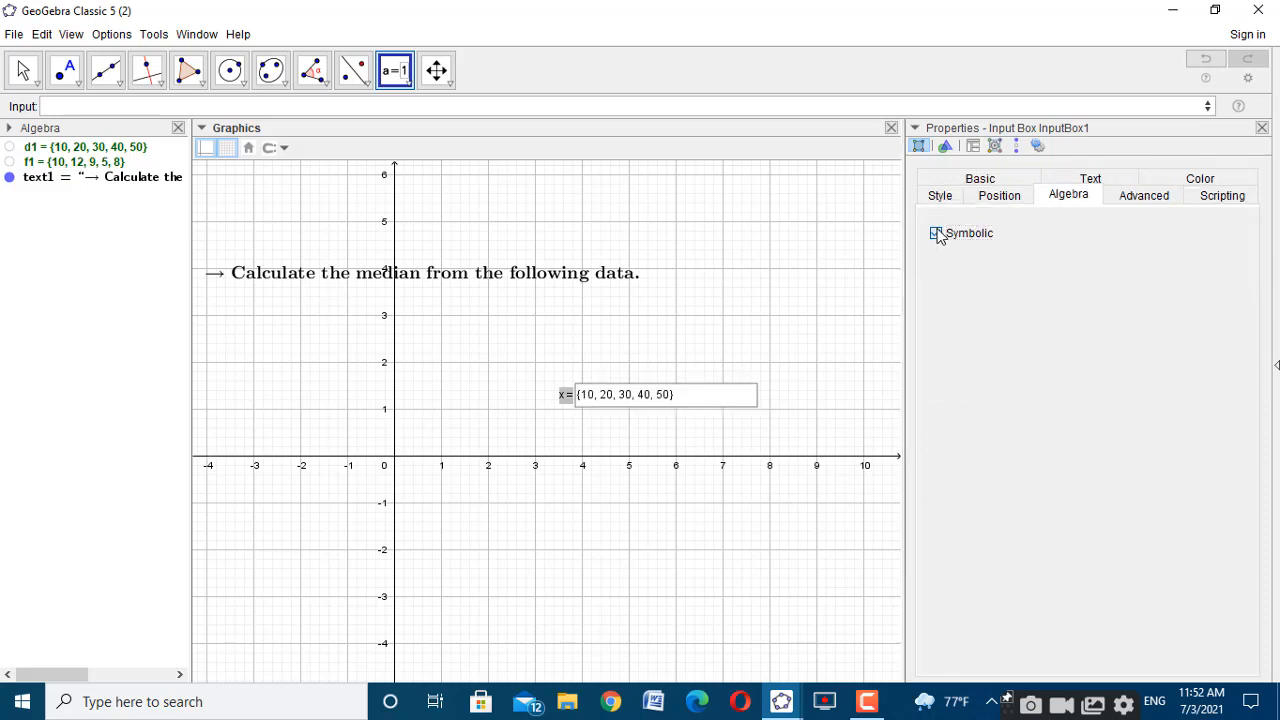
{"action": "left_click", "coordinate": [1088, 180]}
{"action": "left_click", "coordinate": [1052, 228]}
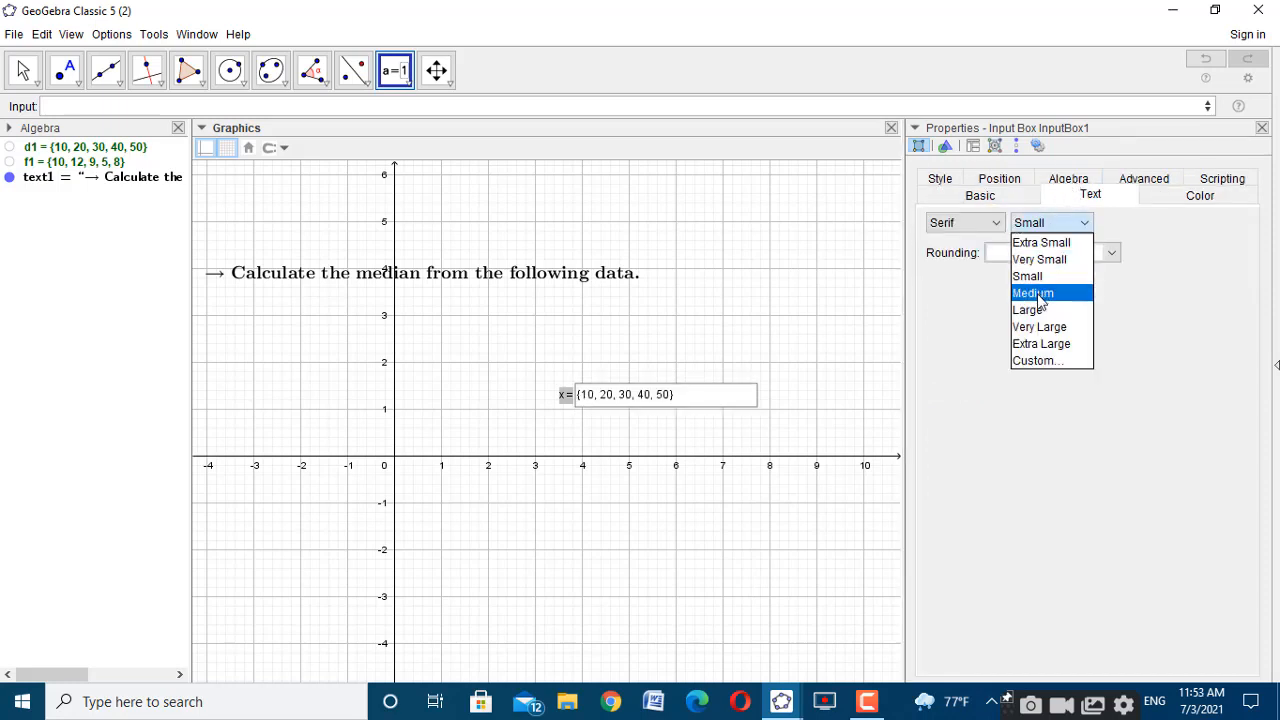
{"action": "left_click", "coordinate": [1036, 304]}
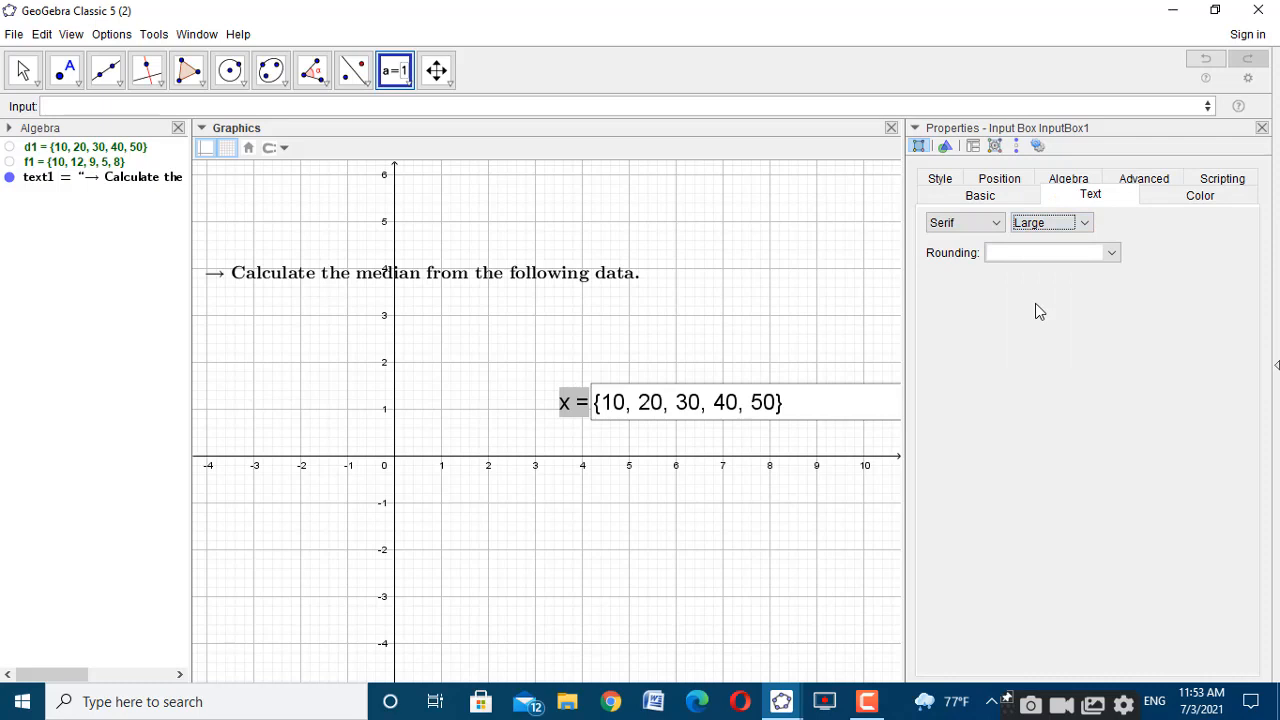
{"action": "left_click", "coordinate": [1262, 128]}
Unfix the x input box and move it above the question text, aligned with the text's start
{"action": "right_click", "coordinate": [588, 406]}
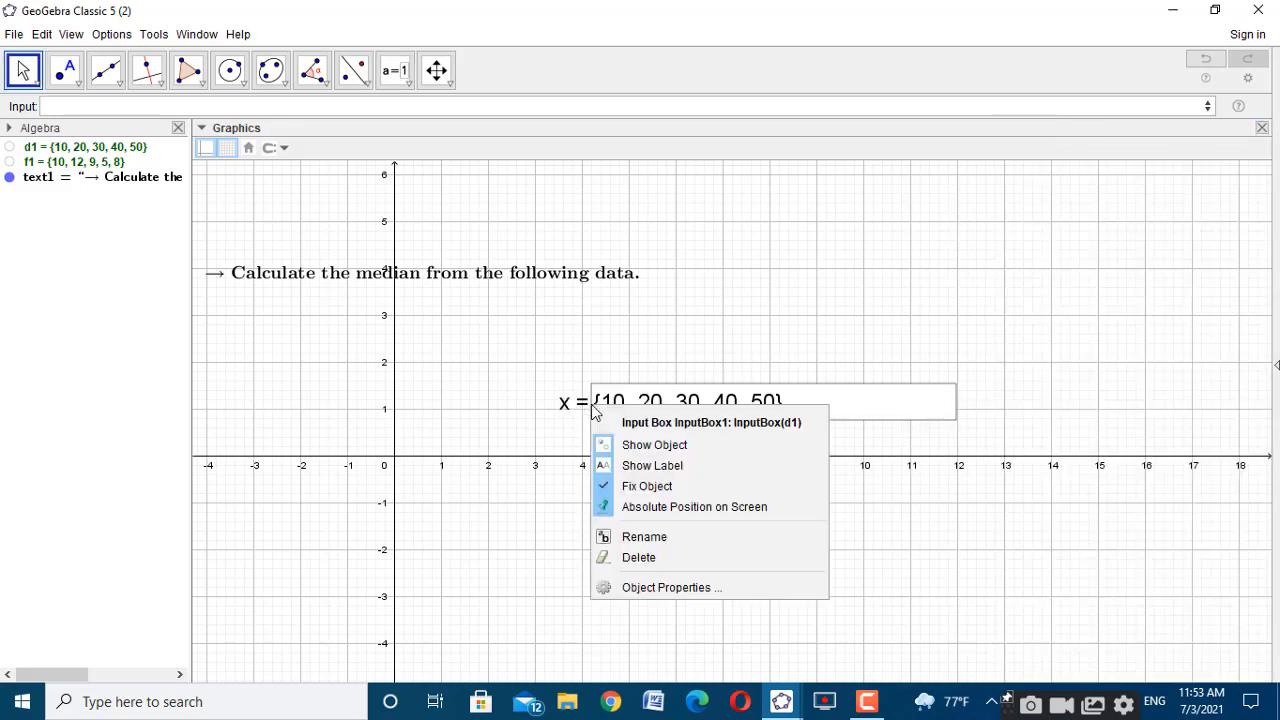
{"action": "left_click", "coordinate": [651, 486]}
{"action": "left_click_drag", "start_coordinate": [646, 417], "coordinate": [300, 214]}
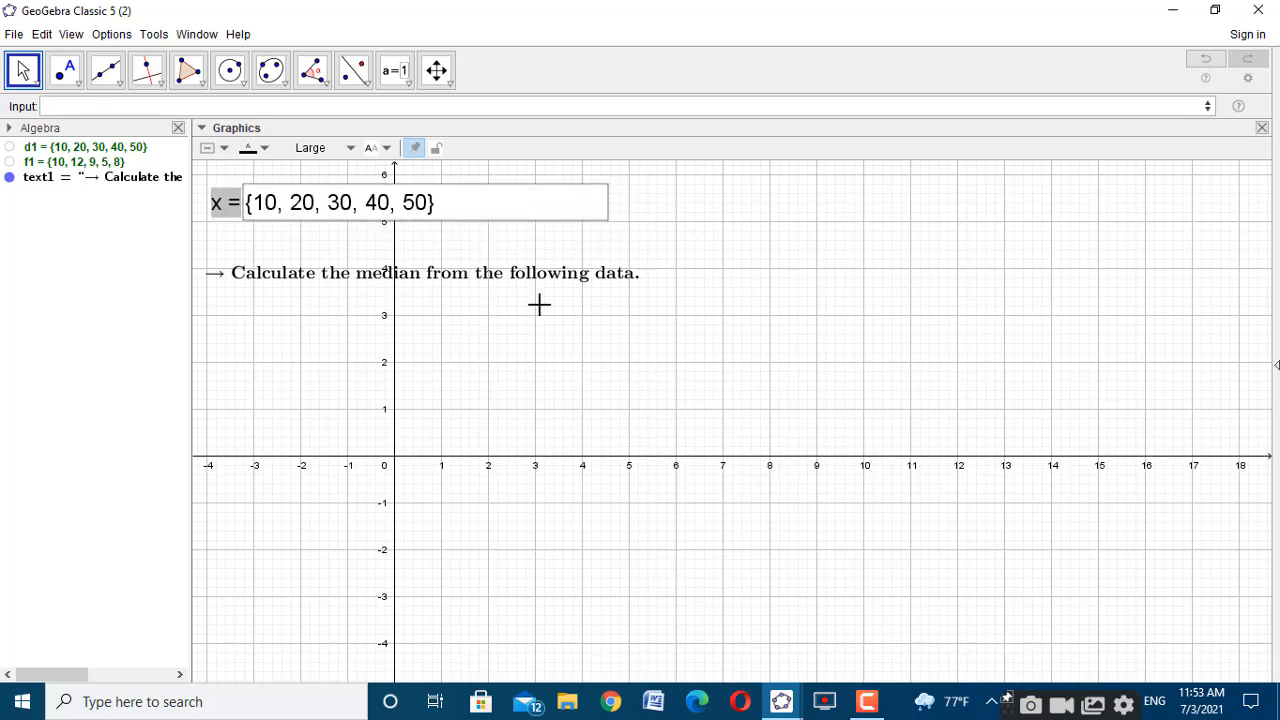
{"action": "left_click", "coordinate": [723, 517]}
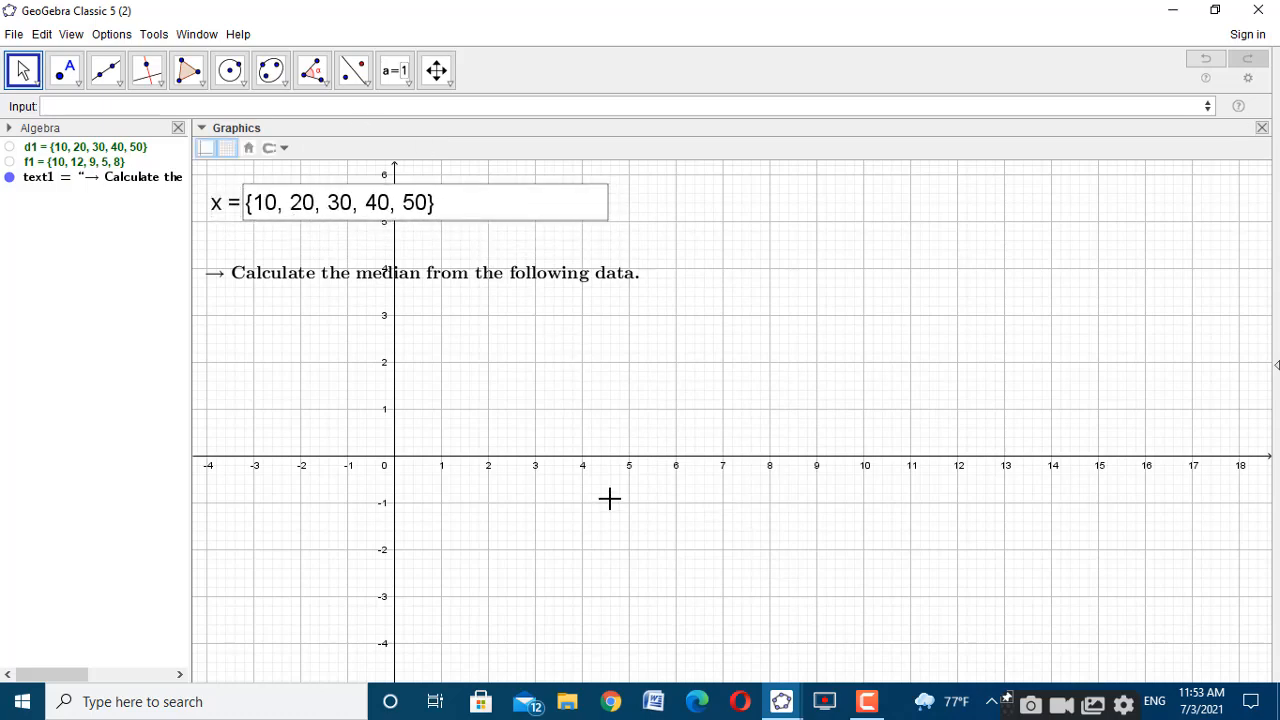
Insert a second input box with the caption "f =" linked to the list f1
{"action": "left_click", "coordinate": [396, 72]}
{"action": "left_click", "coordinate": [440, 297]}
{"action": "left_click", "coordinate": [526, 374]}
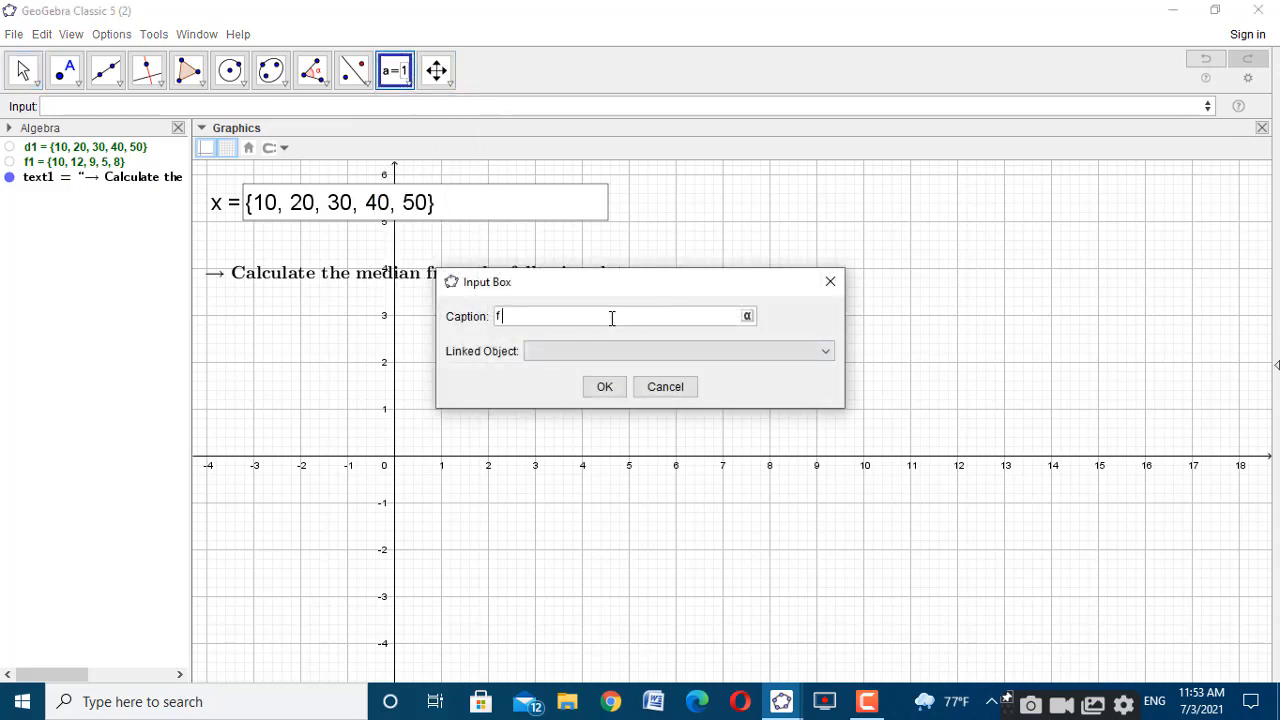
{"action": "left_click", "coordinate": [827, 351]}
{"action": "left_click", "coordinate": [610, 397]}
{"action": "left_click", "coordinate": [603, 387]}
Set the f input box's text size to Large and turn off its Symbolic option
{"action": "right_click", "coordinate": [582, 418]}
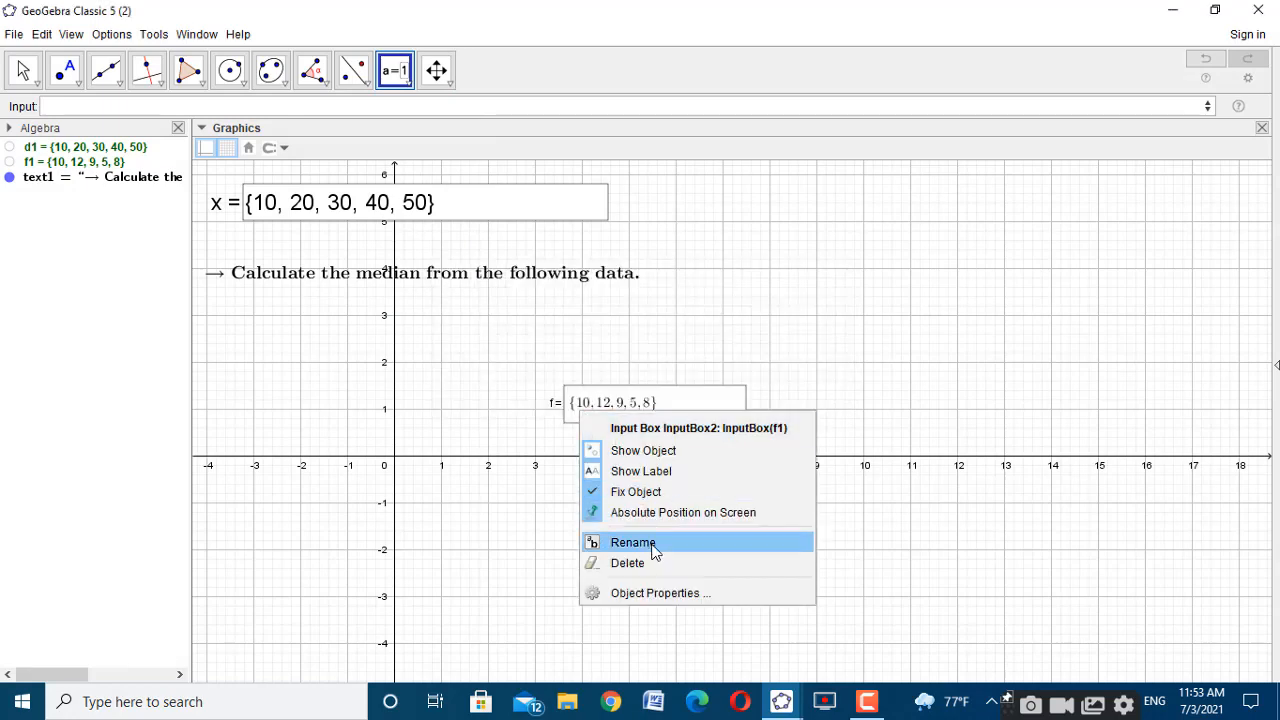
{"action": "left_click", "coordinate": [657, 594]}
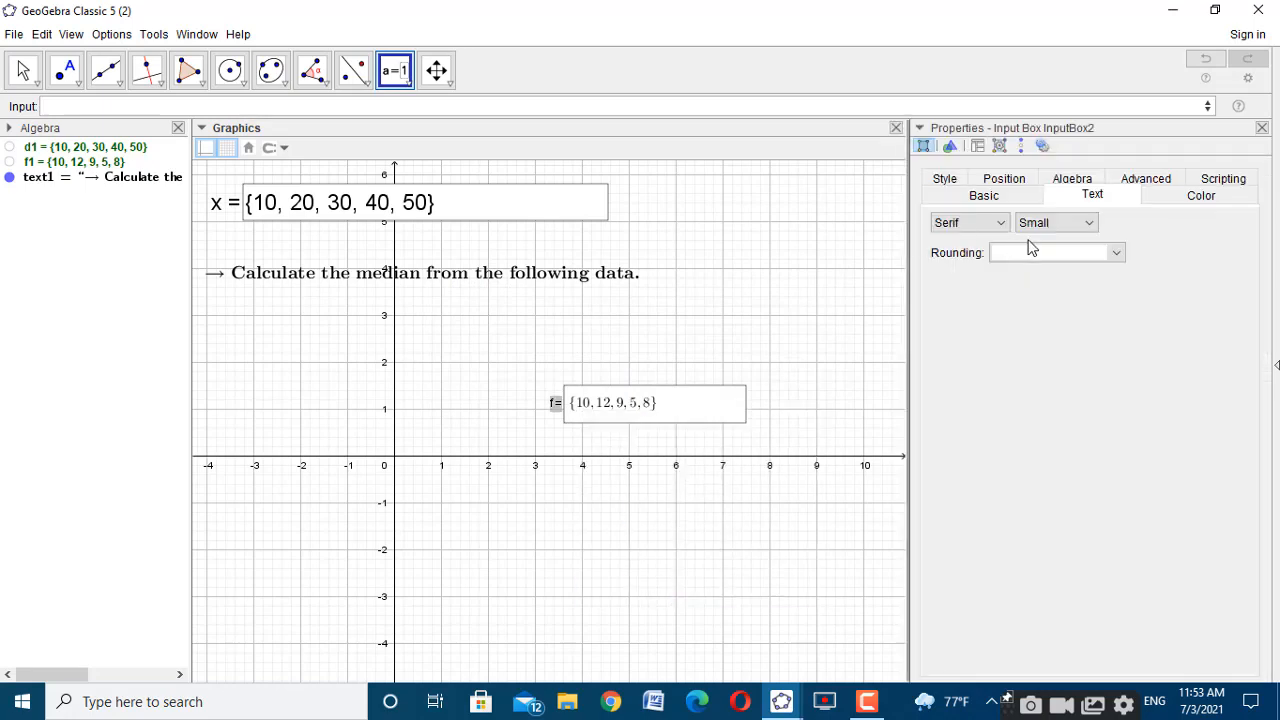
{"action": "left_click", "coordinate": [1055, 223]}
{"action": "left_click", "coordinate": [1039, 313]}
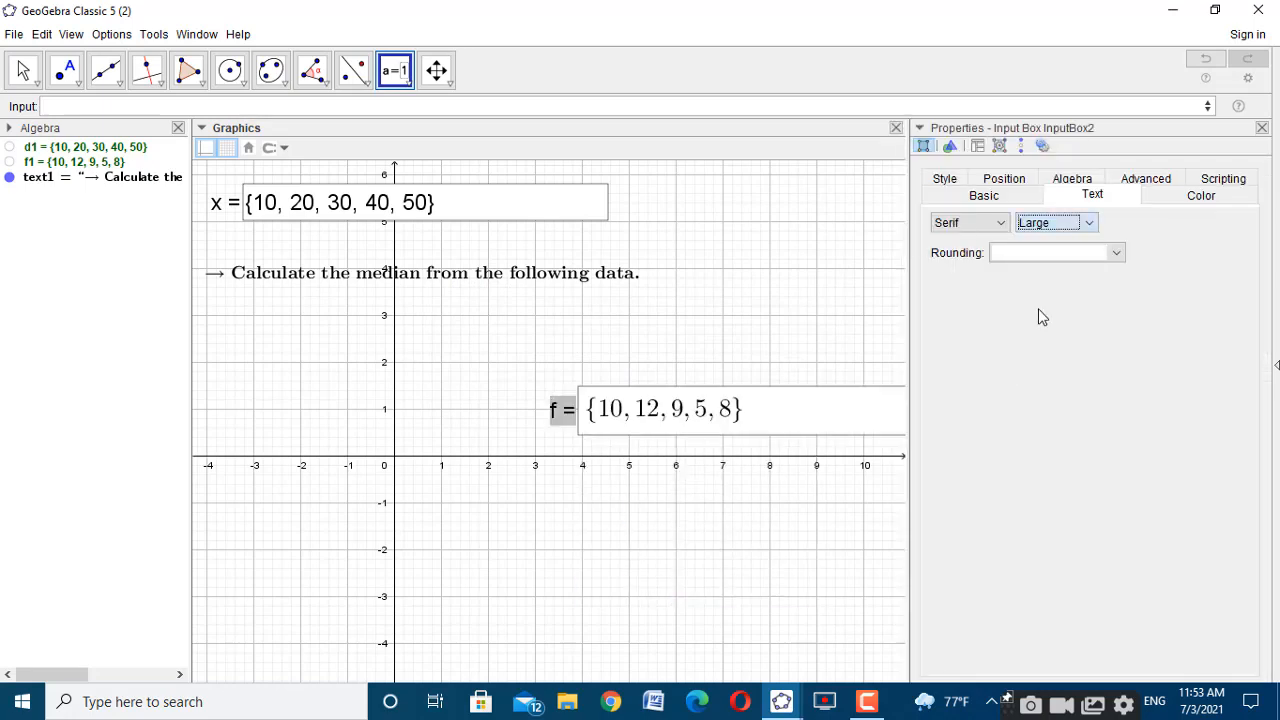
{"action": "left_click", "coordinate": [1062, 182]}
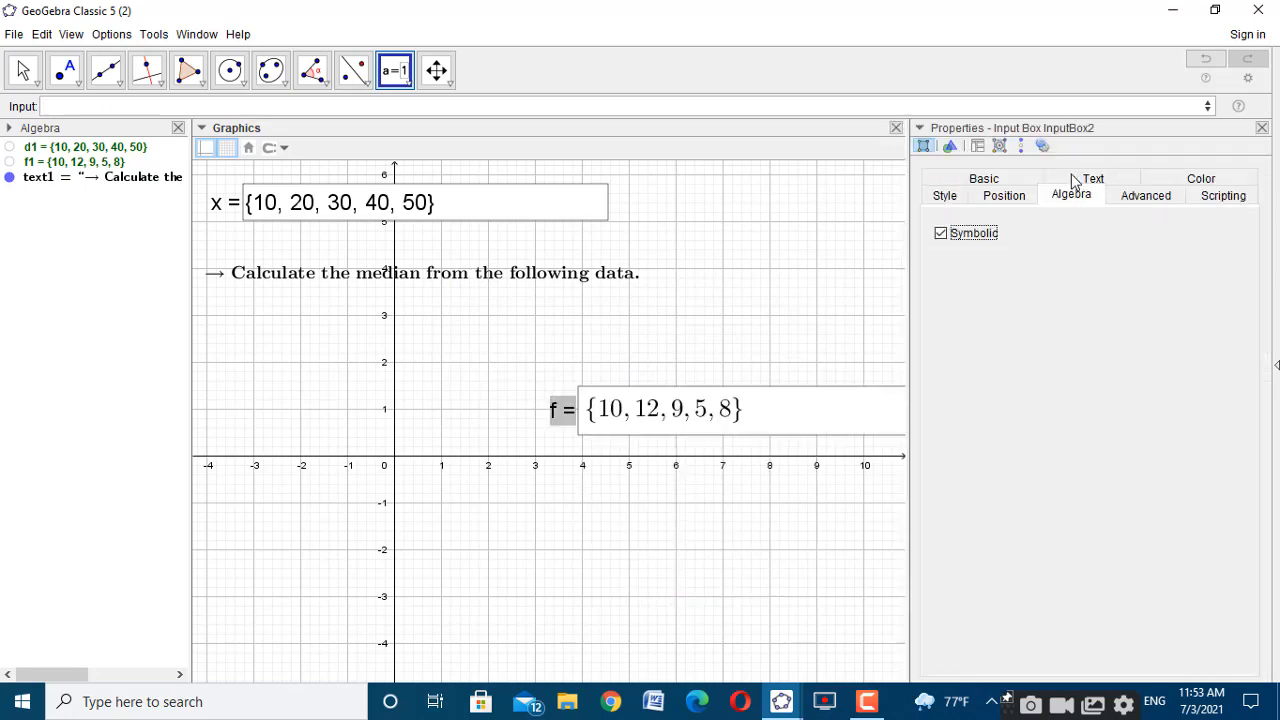
{"action": "left_click", "coordinate": [940, 234]}
{"action": "left_click", "coordinate": [1262, 128]}
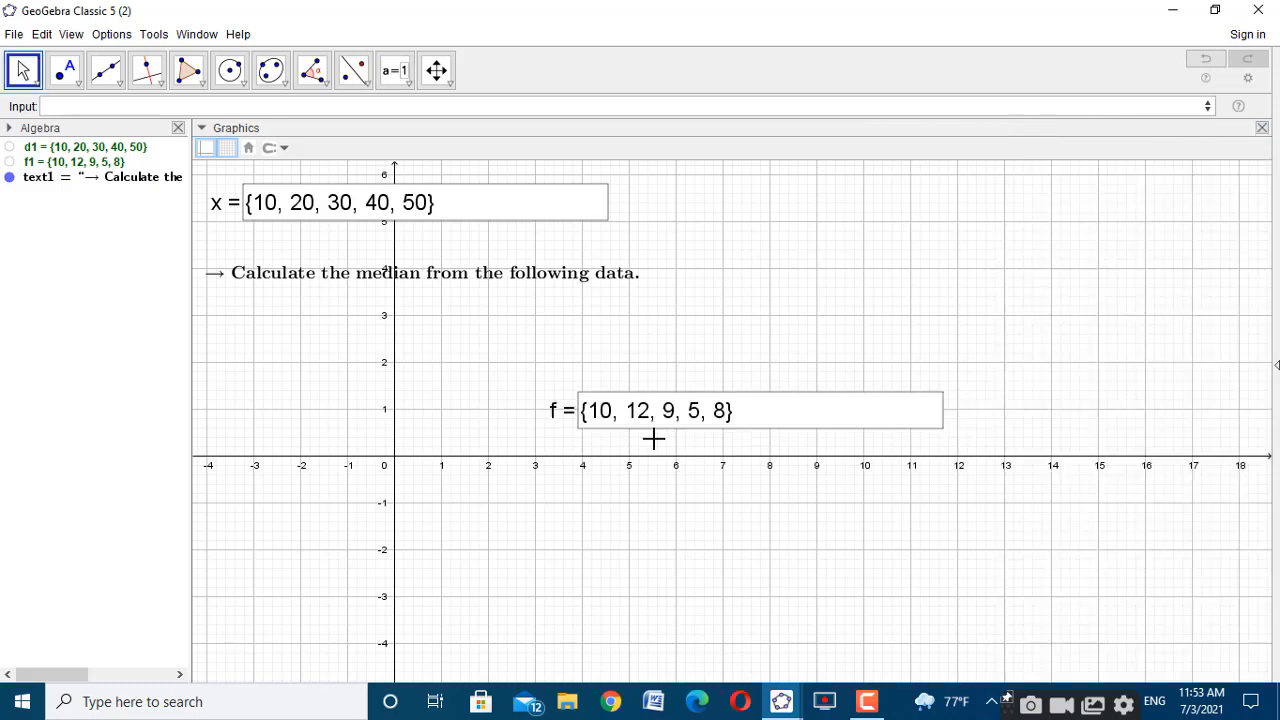
Unfix the f input box and move it directly to the right of the x input box
{"action": "right_click", "coordinate": [605, 428]}
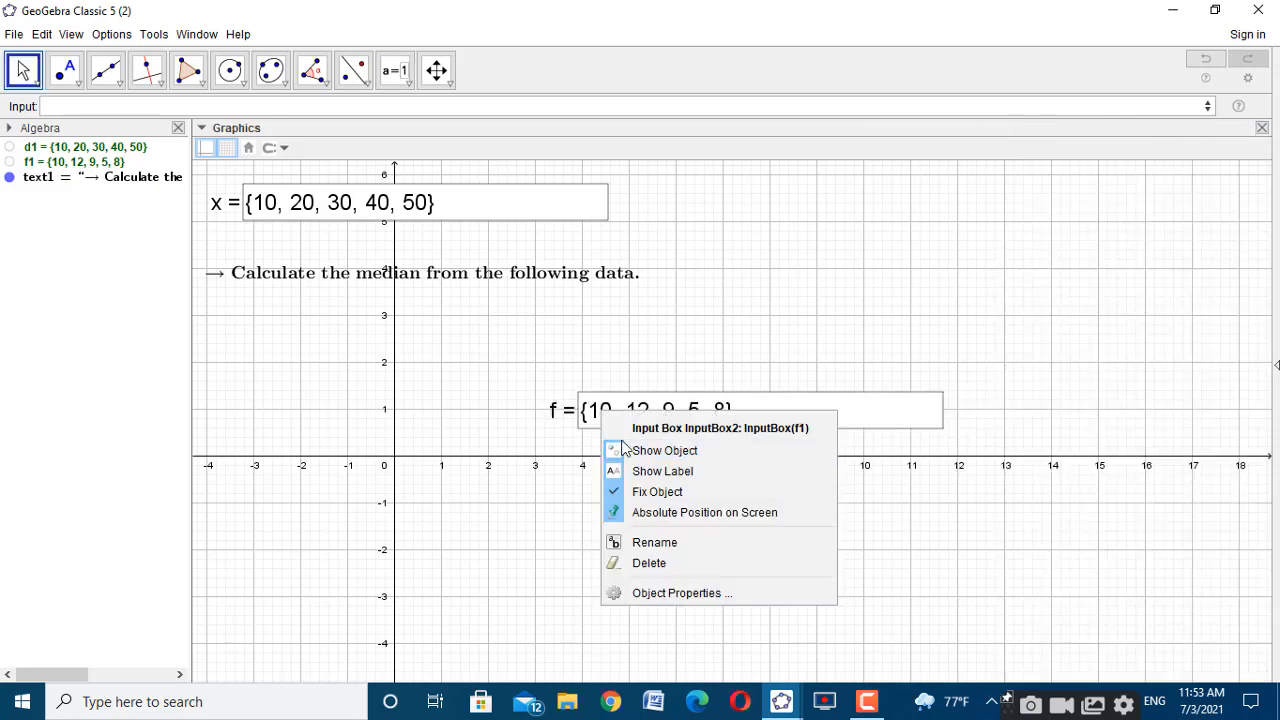
{"action": "left_click", "coordinate": [640, 492]}
{"action": "left_click_drag", "start_coordinate": [614, 421], "coordinate": [690, 213]}
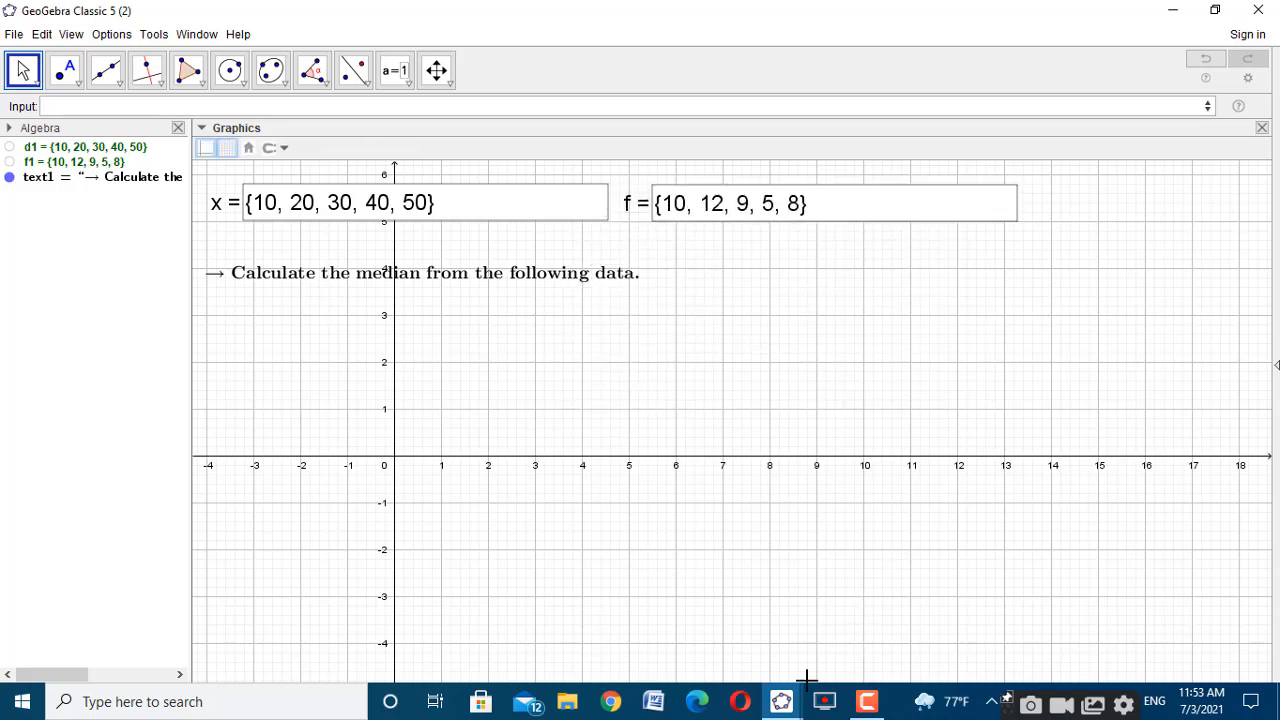
Examine the x and f data table under the question in median discrete series.ggb, and return to the new GeoGebra file
{"action": "left_click", "coordinate": [789, 705]}
{"action": "left_click", "coordinate": [725, 639]}
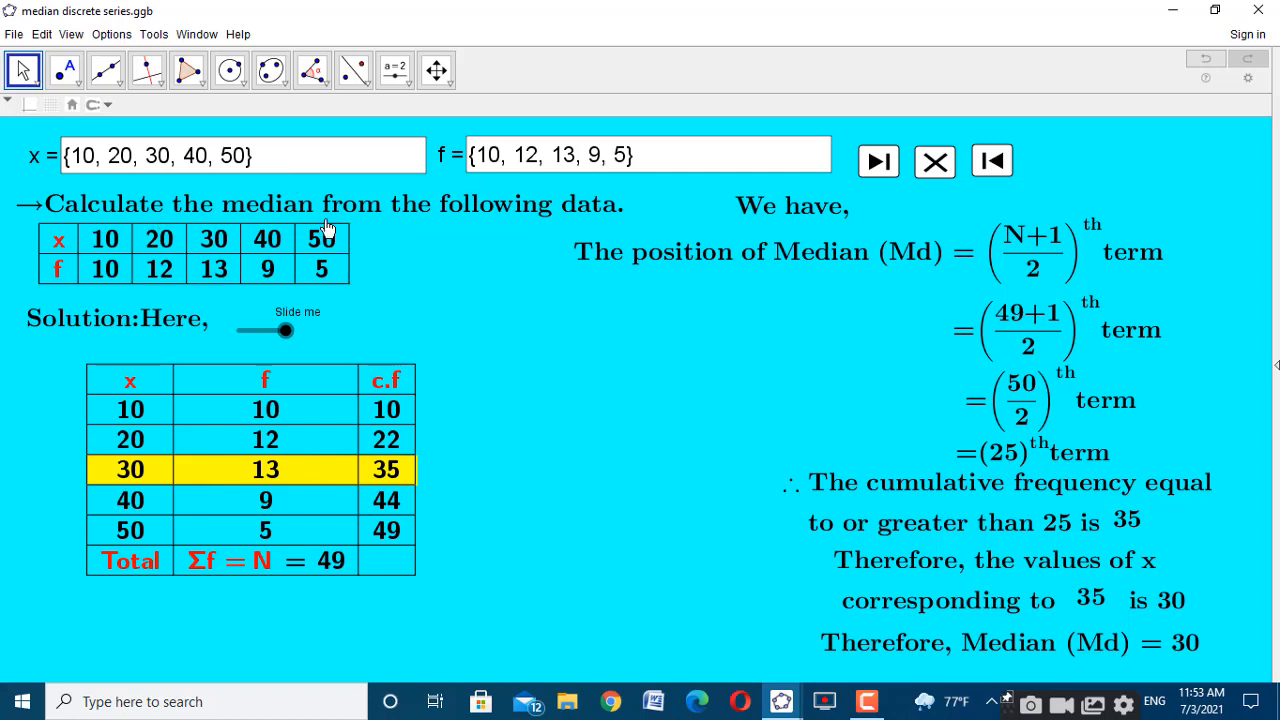
{"action": "left_click", "coordinate": [781, 702]}
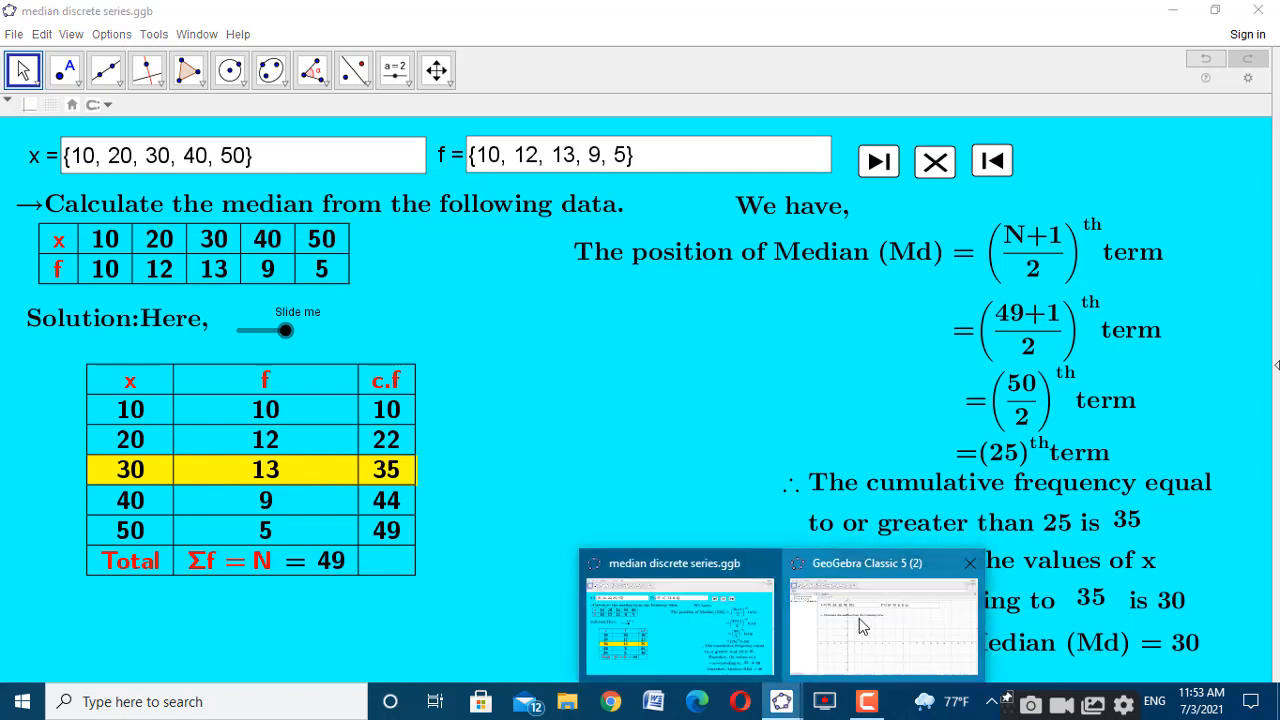
{"action": "left_click", "coordinate": [793, 566]}
{"action": "left_click", "coordinate": [395, 70]}
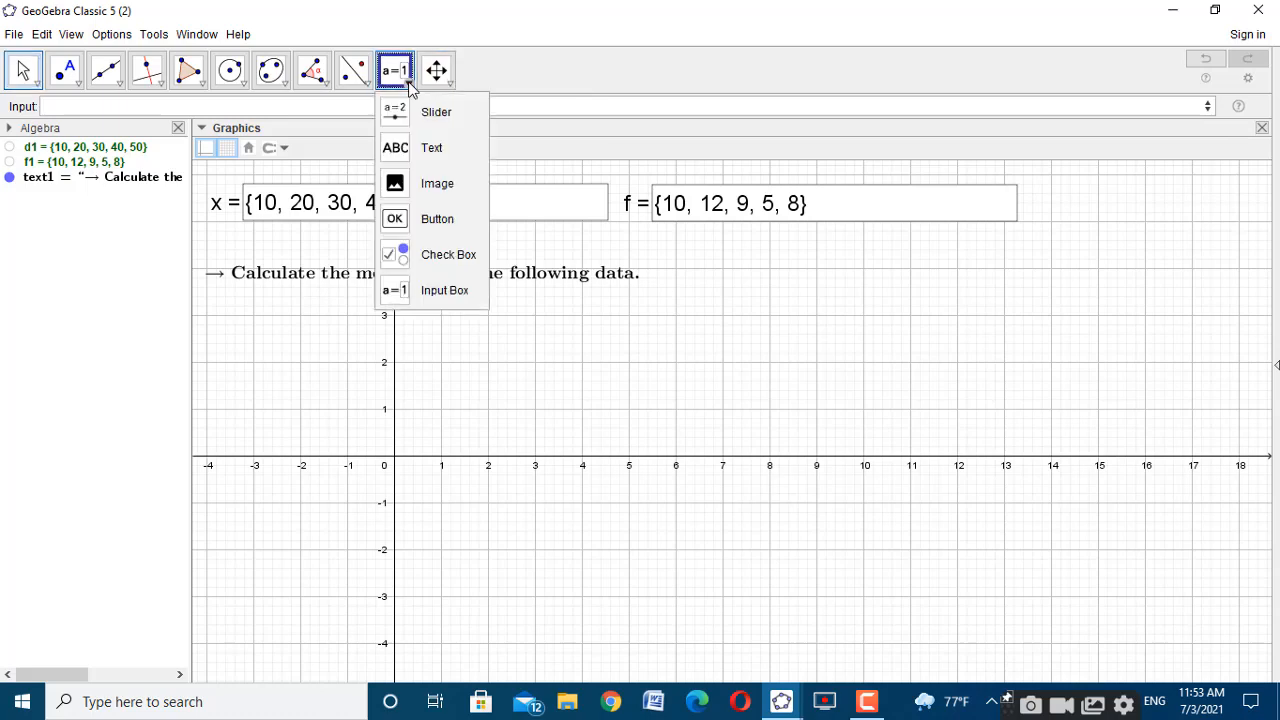
{"action": "left_click", "coordinate": [236, 97]}
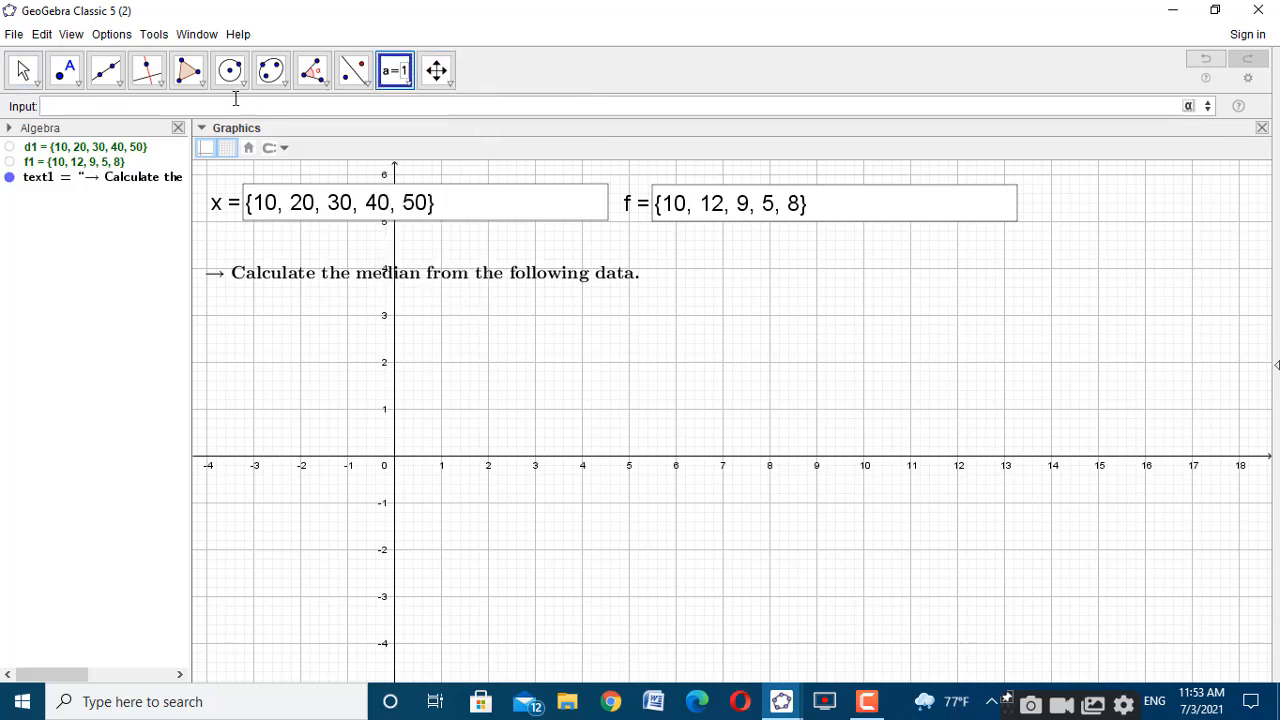
Start a TableText command with list arguments and check the x and f table in median discrete series.ggb before returning
{"action": "type", "text": "x"}
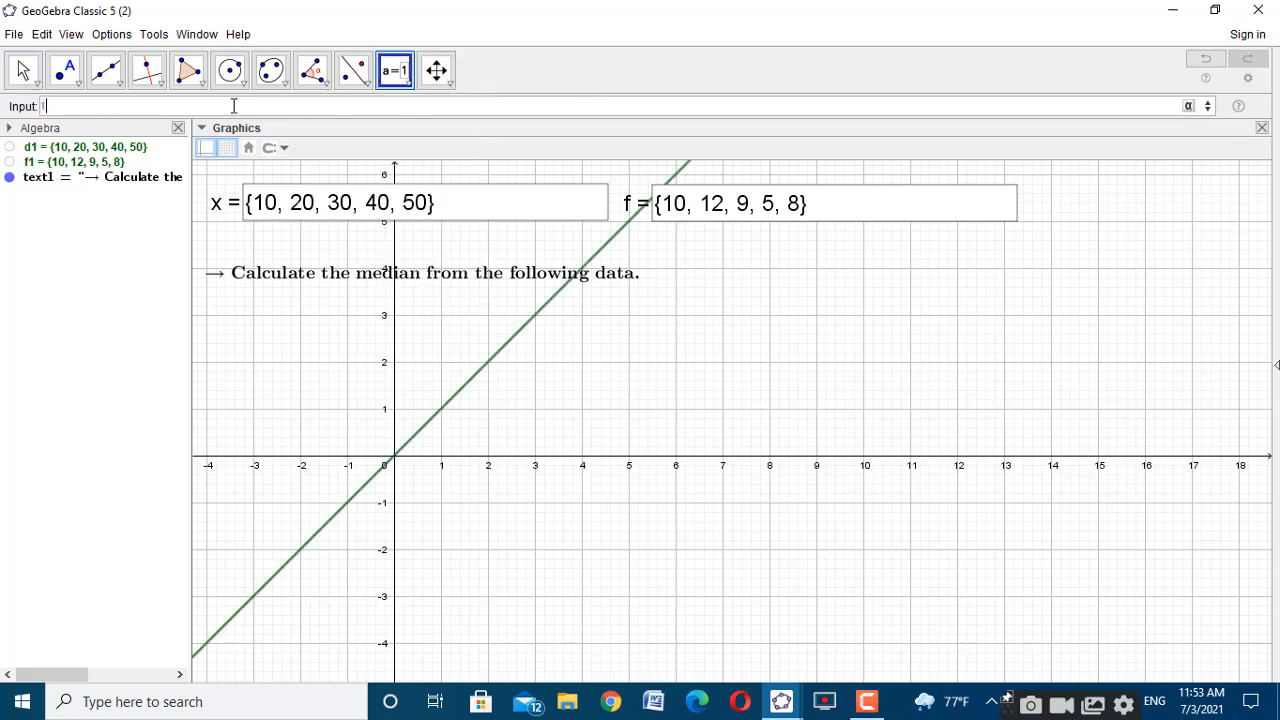
{"action": "type", "text": "able"}
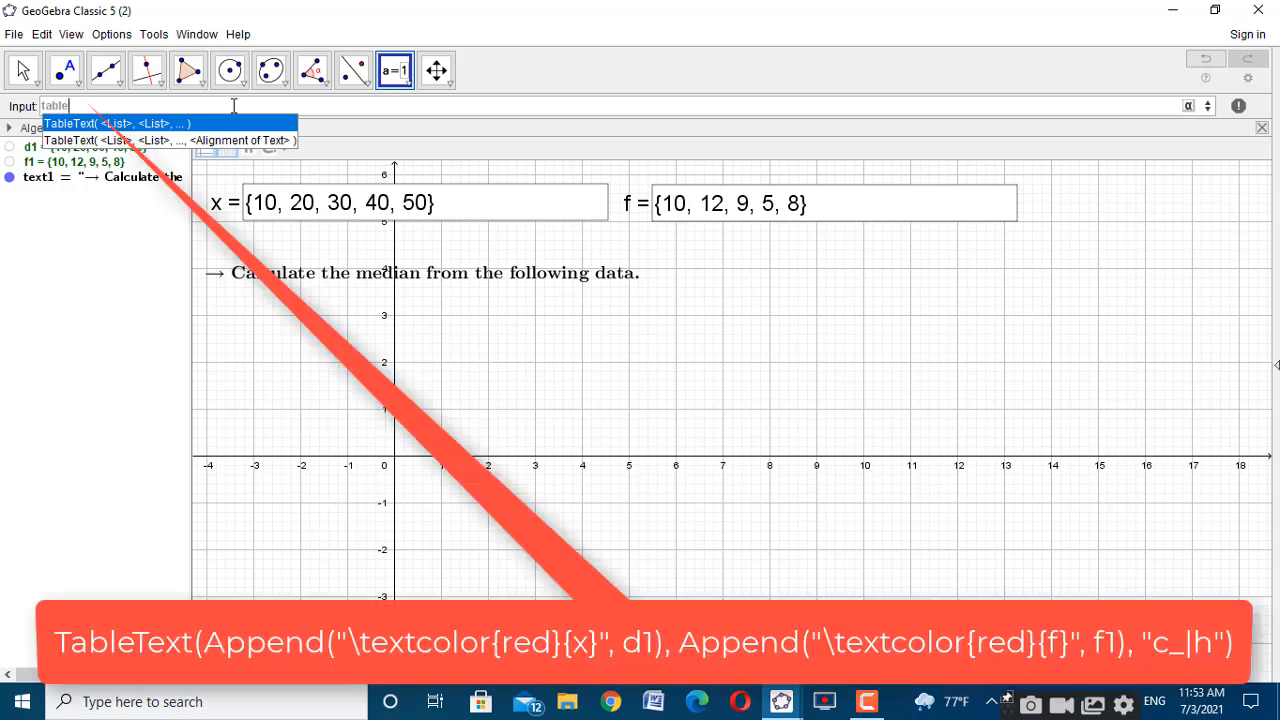
{"action": "left_click", "coordinate": [157, 124]}
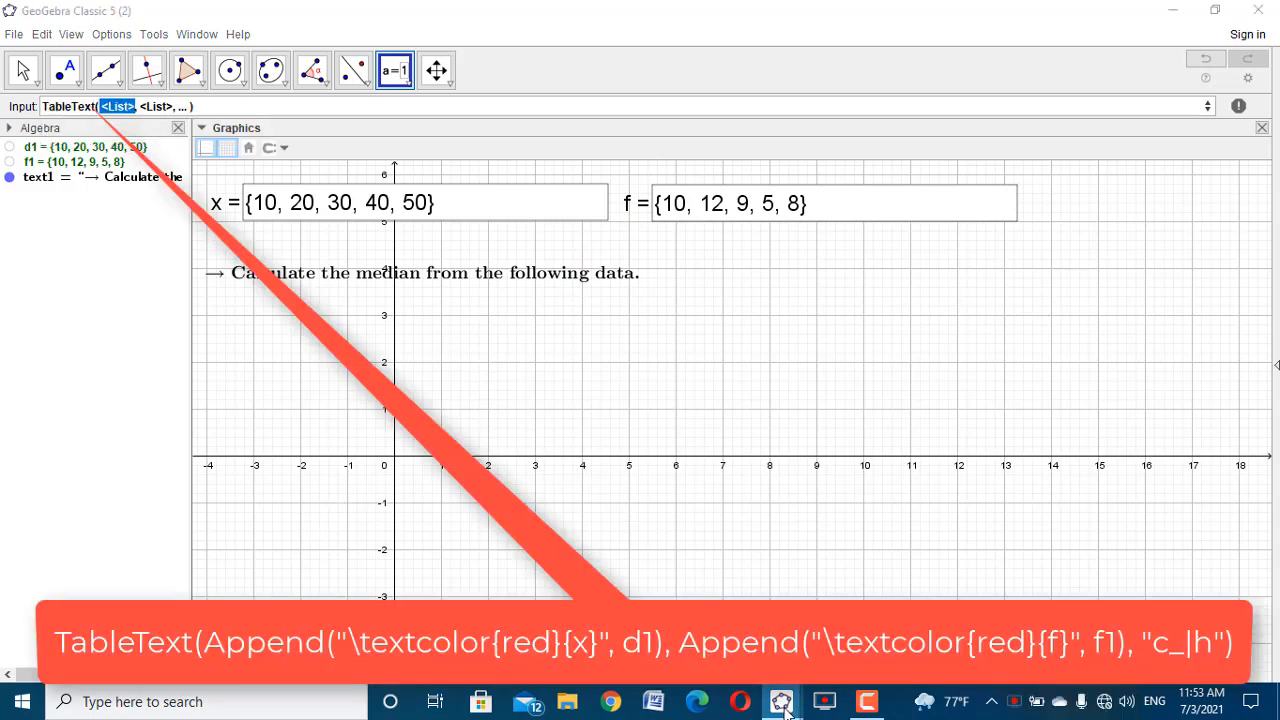
{"action": "mouse_move", "coordinate": [781, 701]}
{"action": "left_click", "coordinate": [680, 570]}
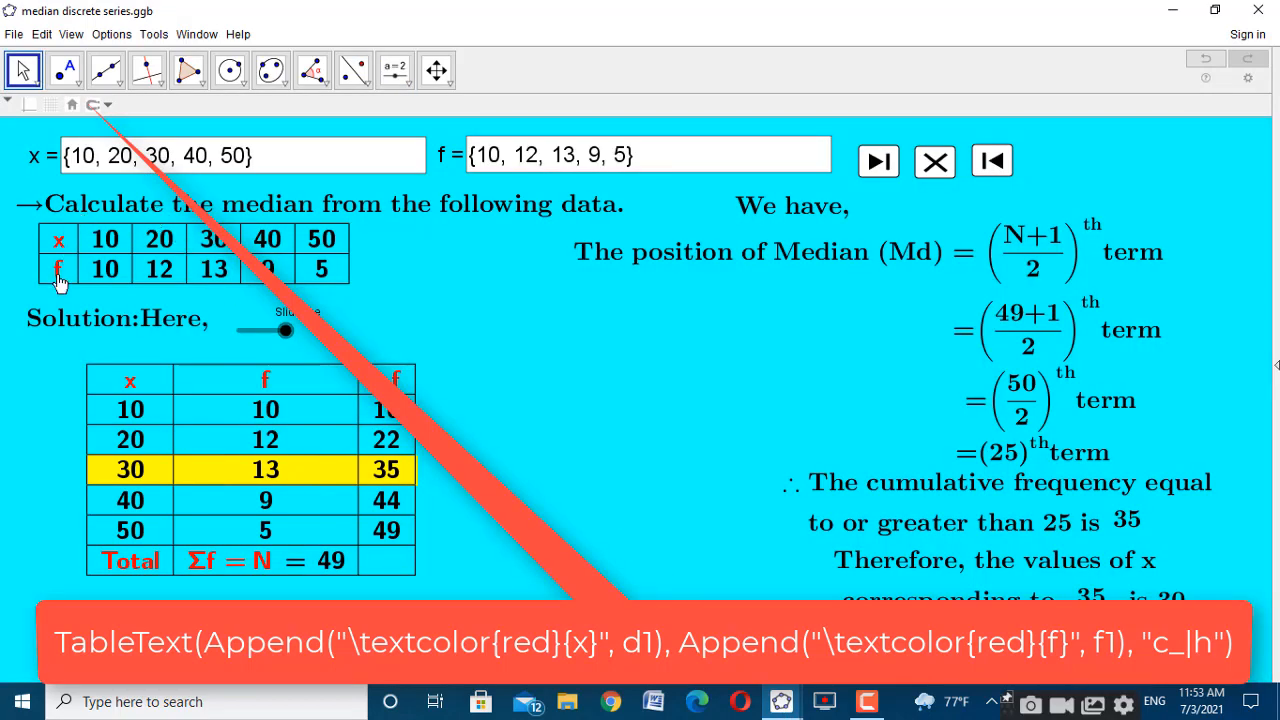
{"action": "left_click", "coordinate": [781, 701]}
{"action": "left_click", "coordinate": [880, 575]}
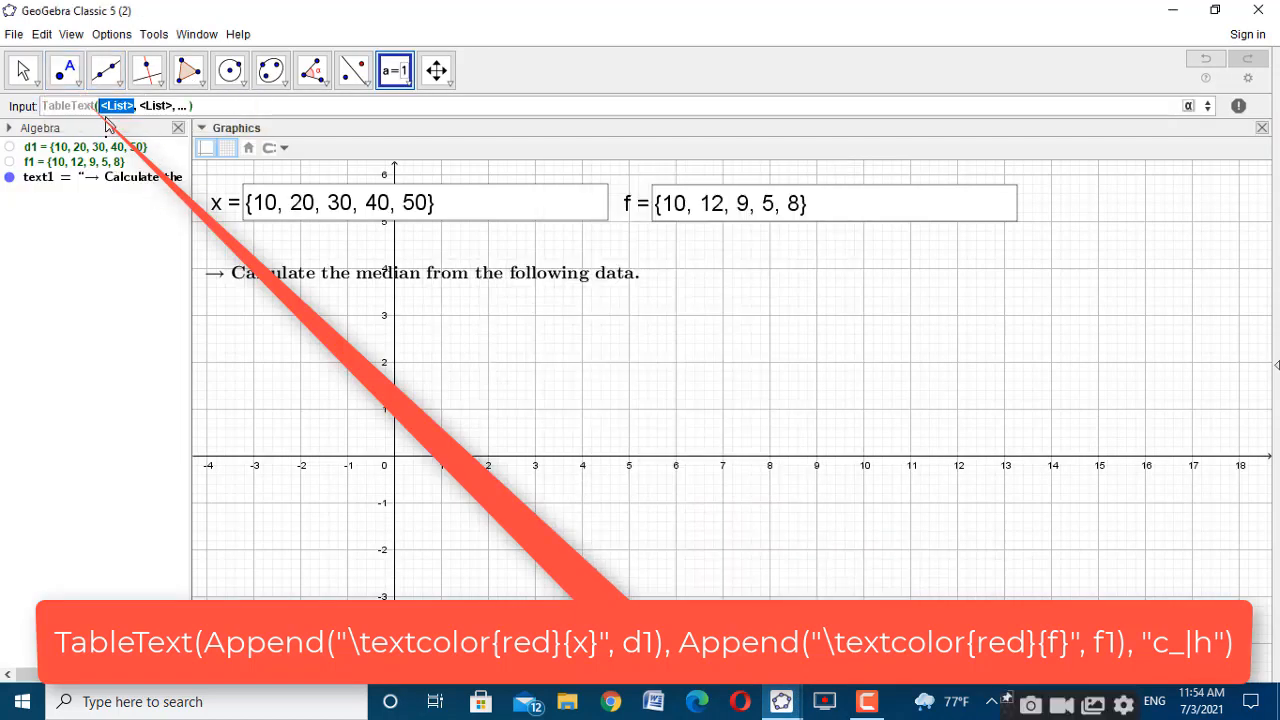
Fill in the first TableText list as Append("\textcolor{red}{x}", d1)
{"action": "type", "text": "App"}
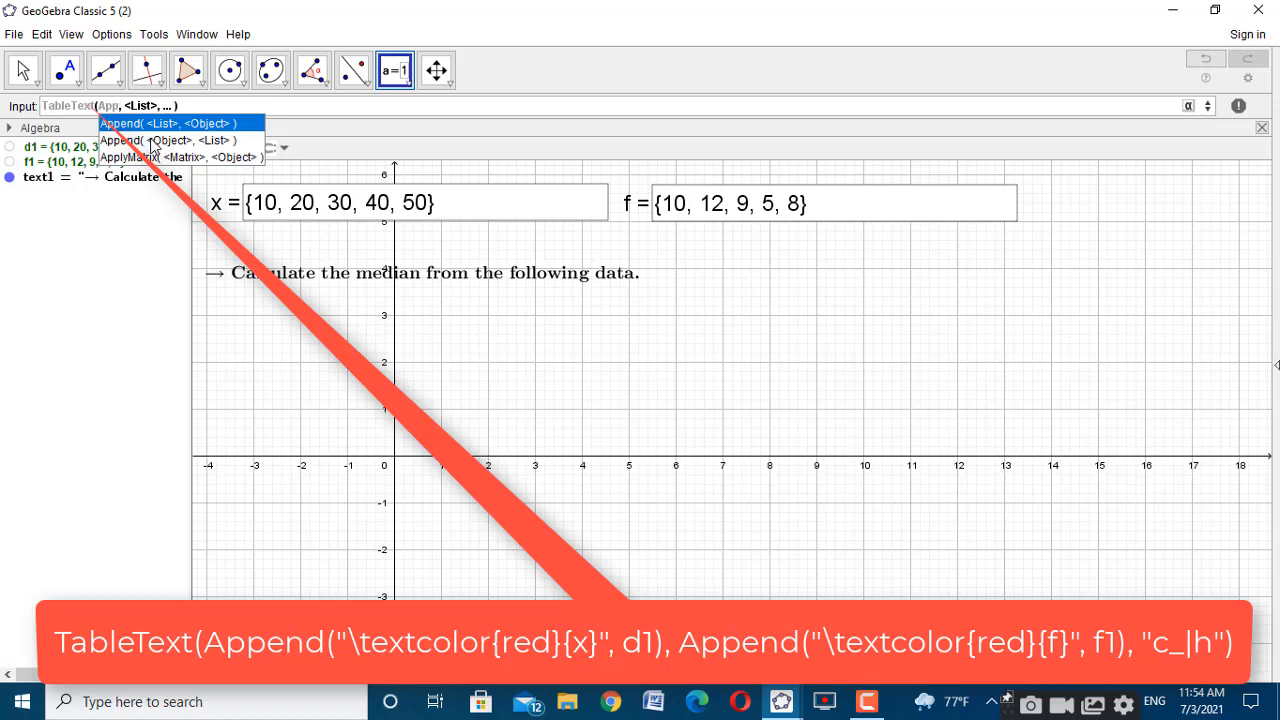
{"action": "left_click", "coordinate": [151, 141]}
{"action": "type", "text": "\""}
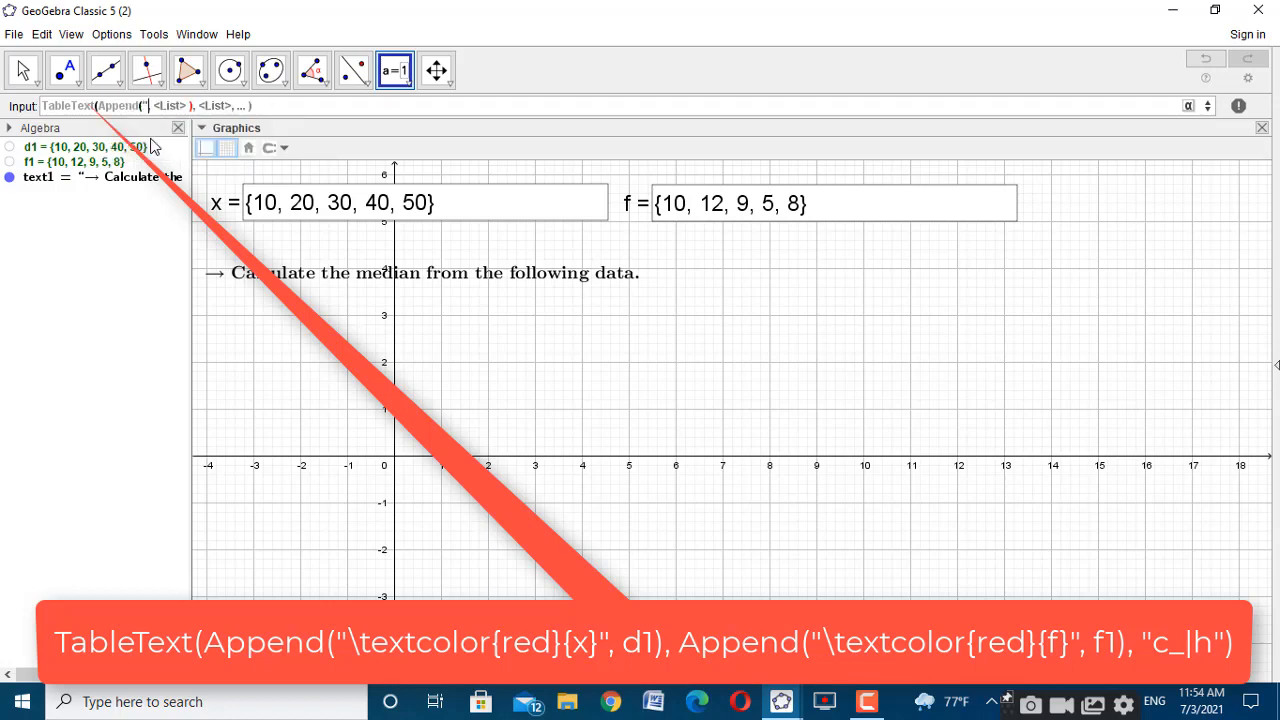
{"action": "type", "text": "\\textcolor{red"}
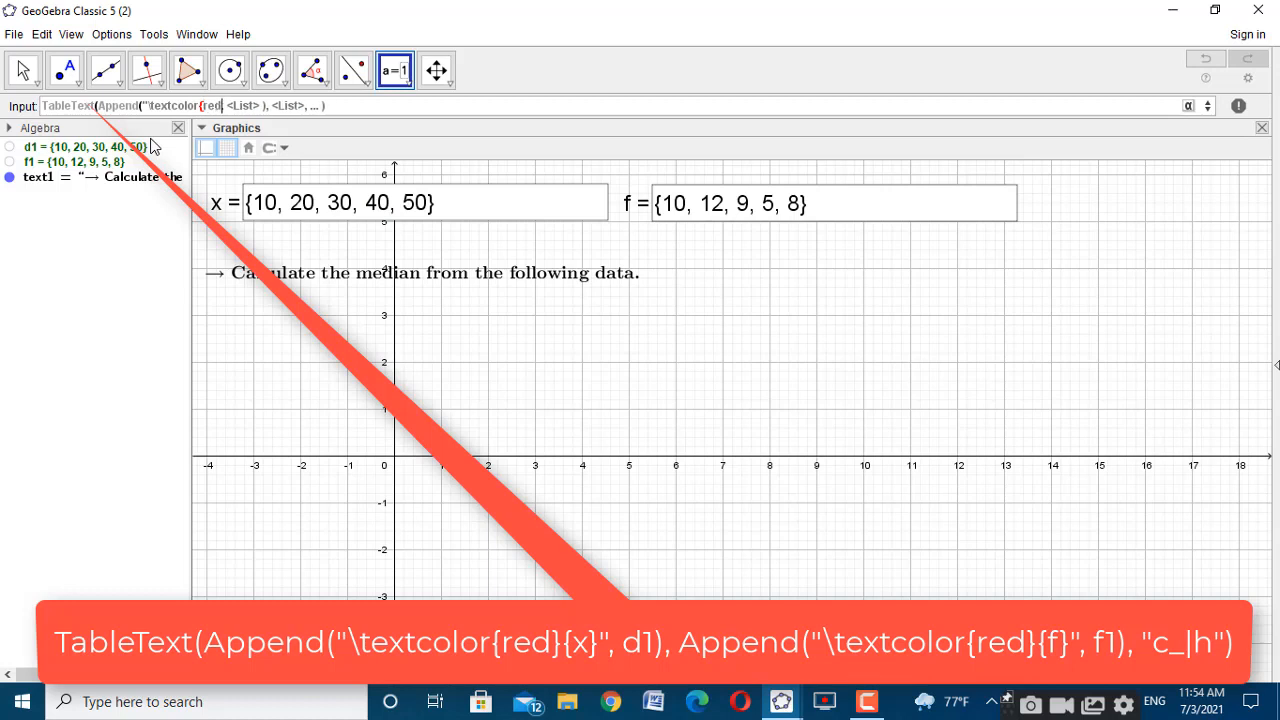
{"action": "type", "text": "}{x}\""}
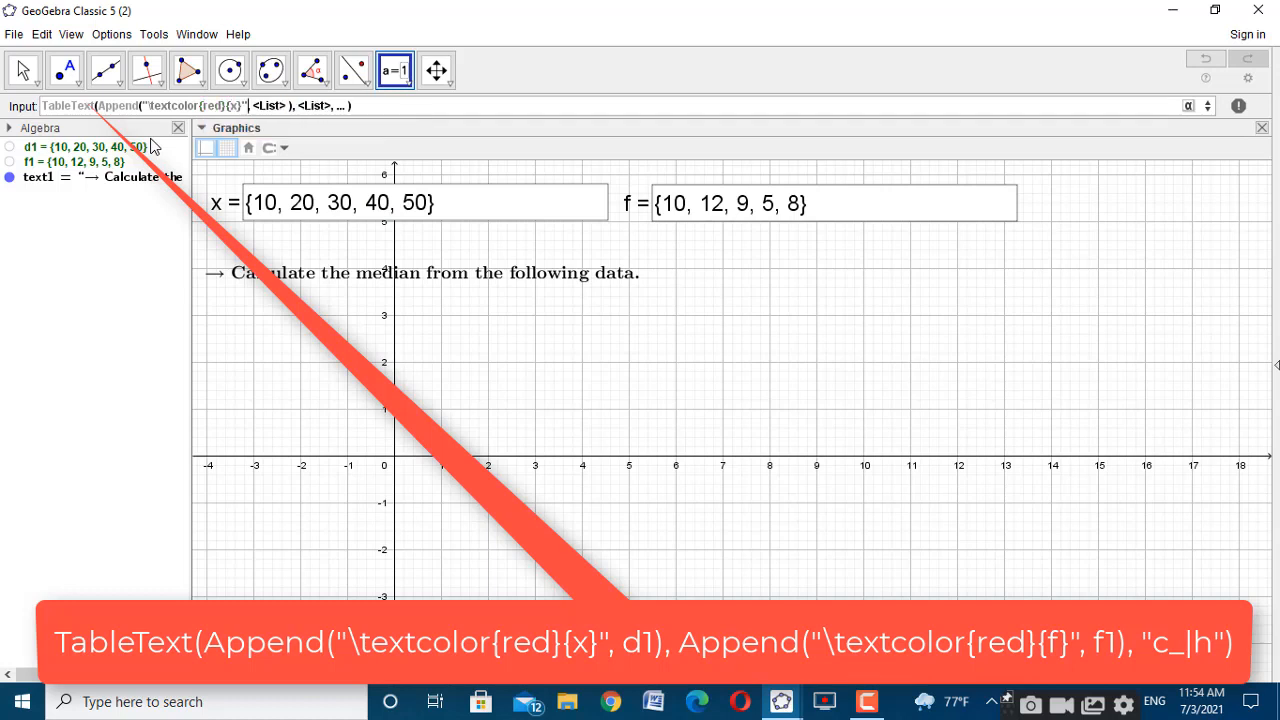
{"action": "key", "text": "Tab"}
{"action": "type", "text": "d1"}
{"action": "key", "text": "Tab"}
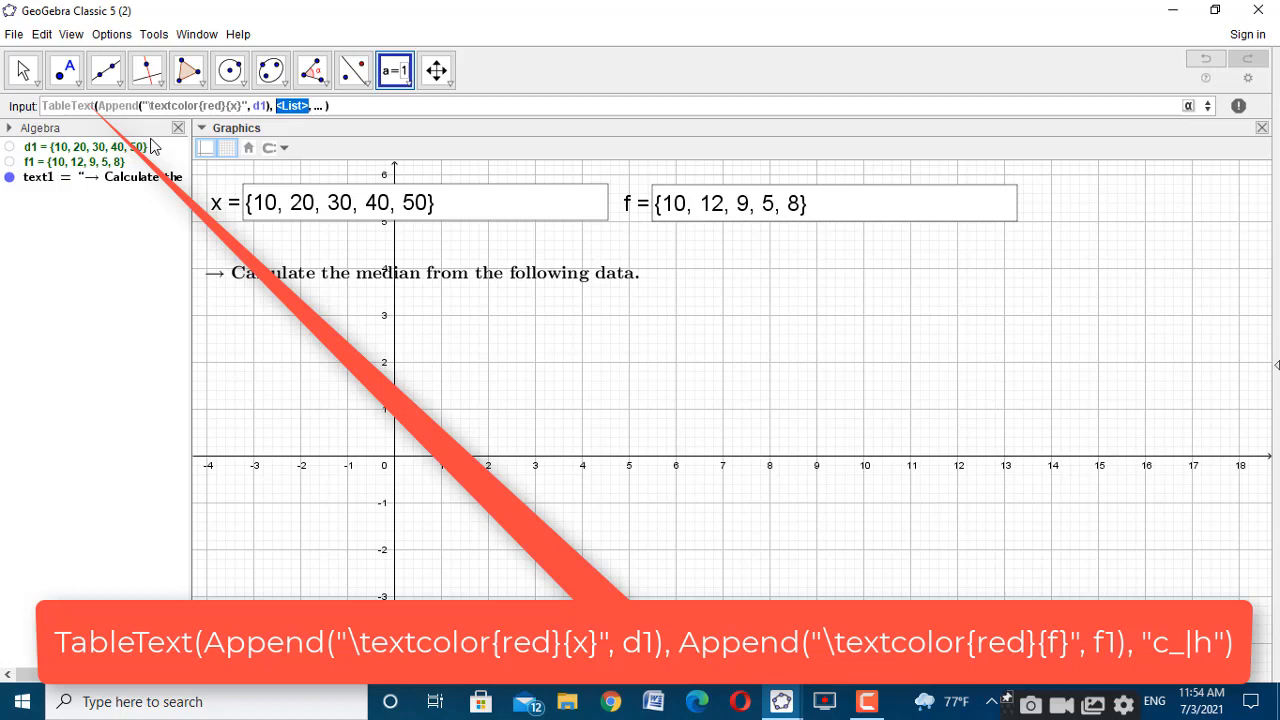
Fill in the second TableText list as Append("\textcolor{red}{f}", f1)
{"action": "type", "text": "App"}
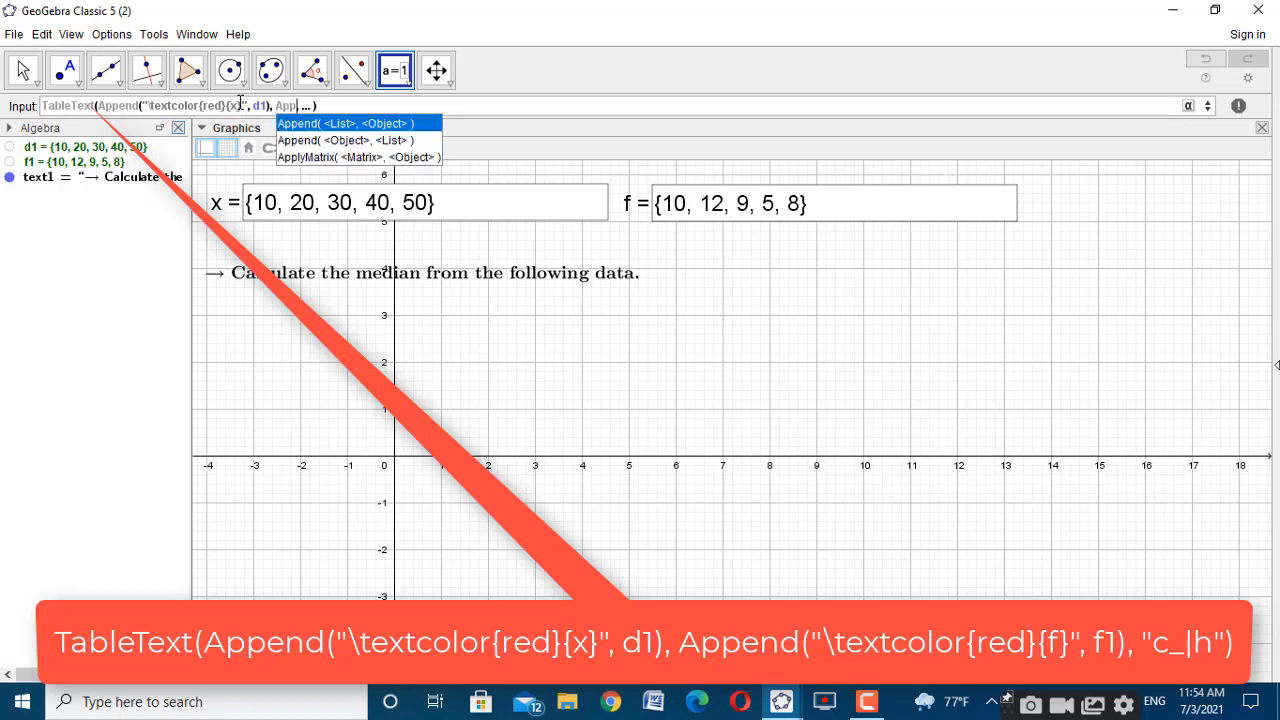
{"action": "left_click", "coordinate": [358, 141]}
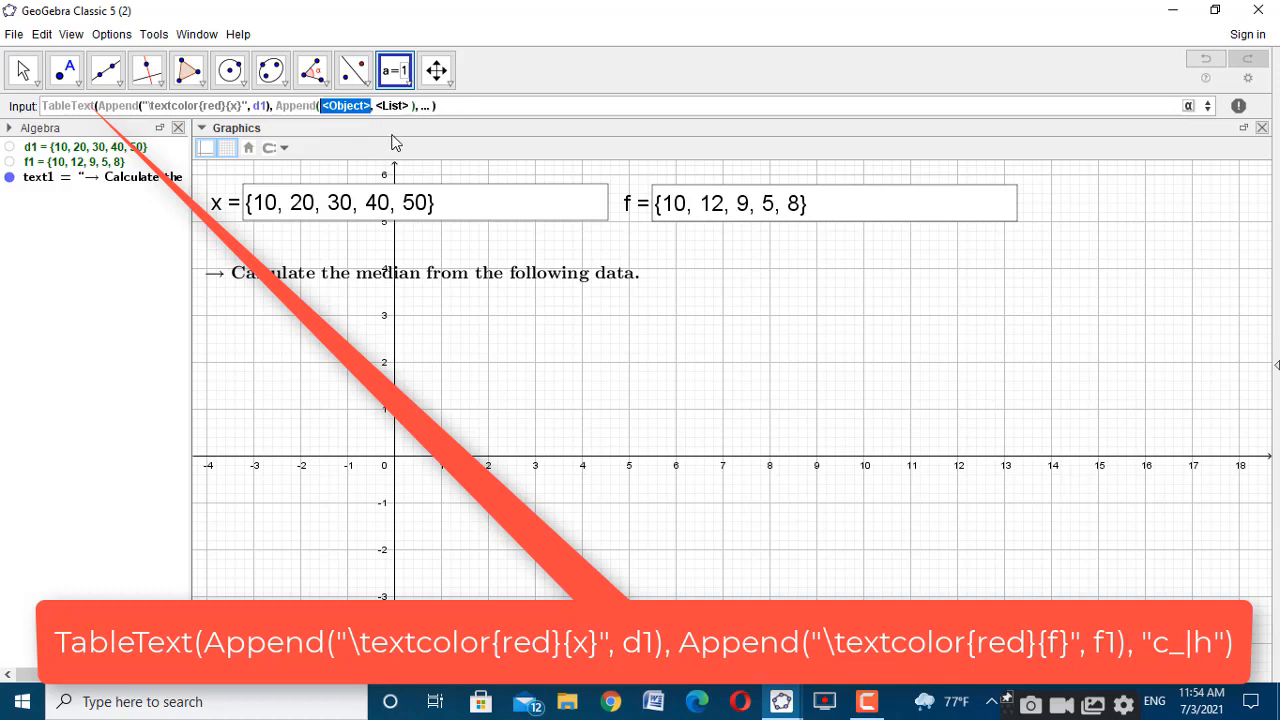
{"action": "type", "text": "\""}
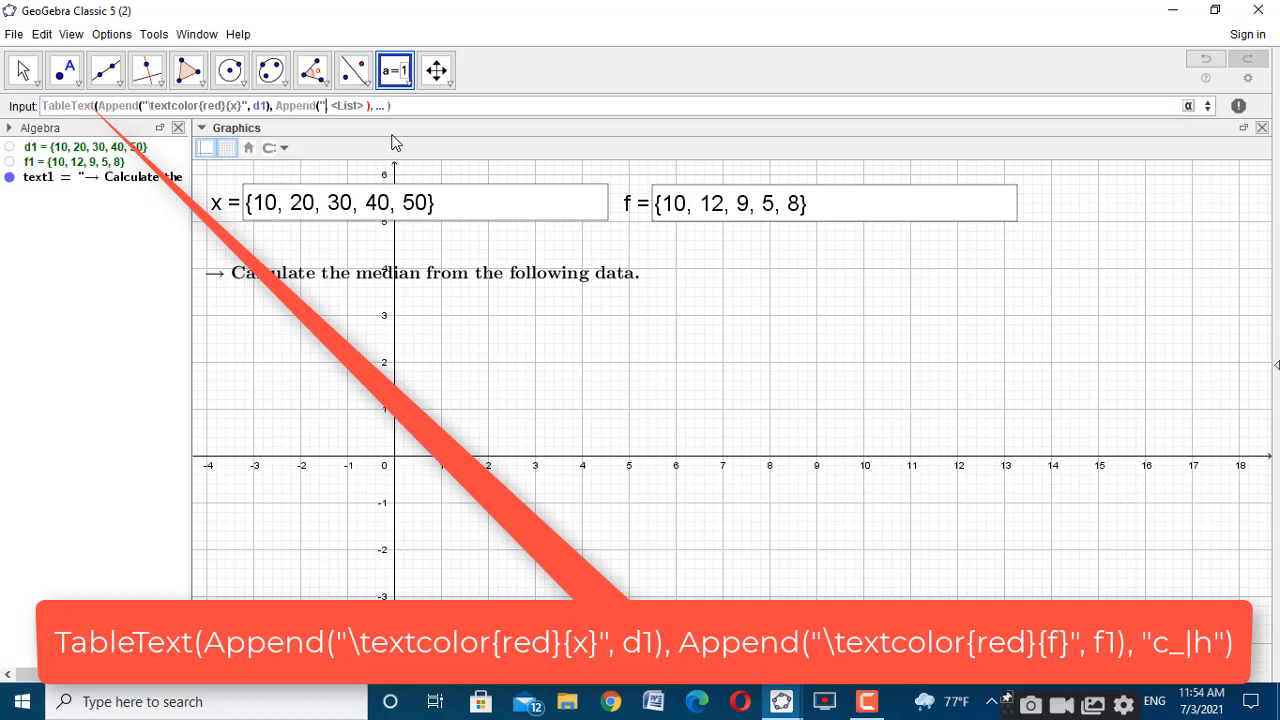
{"action": "type", "text": "\\text"}
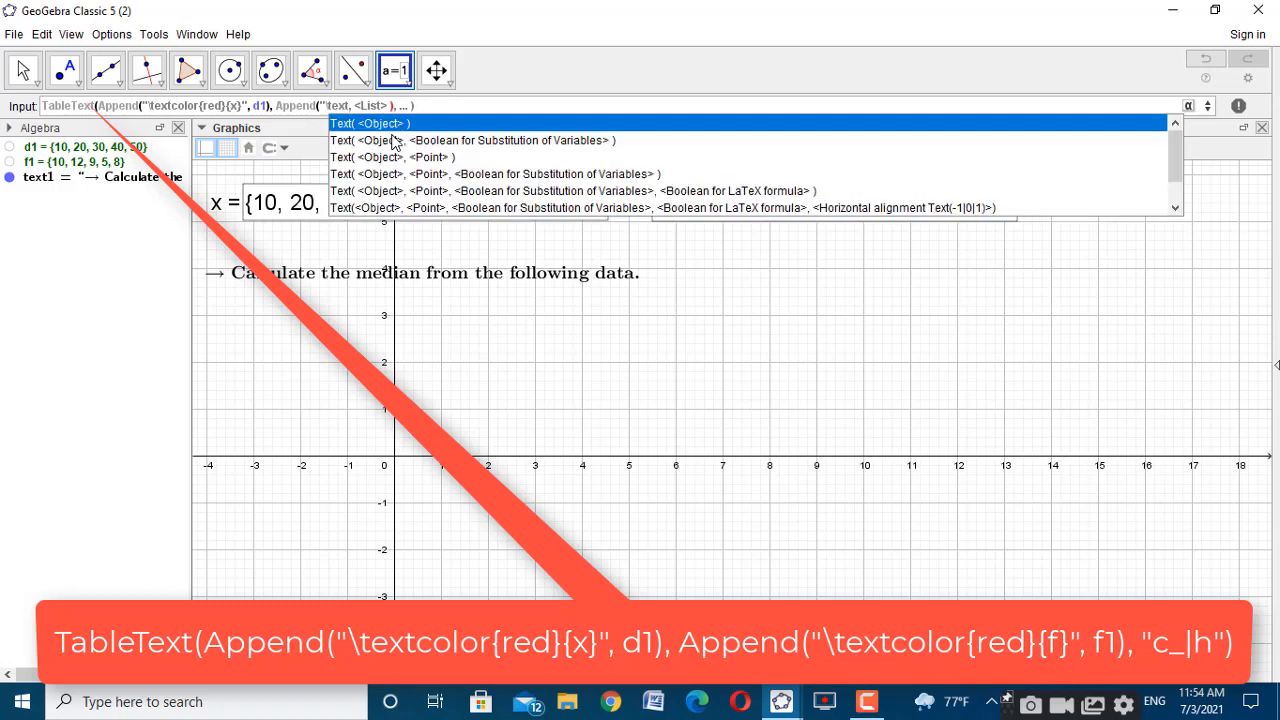
{"action": "type", "text": "color"}
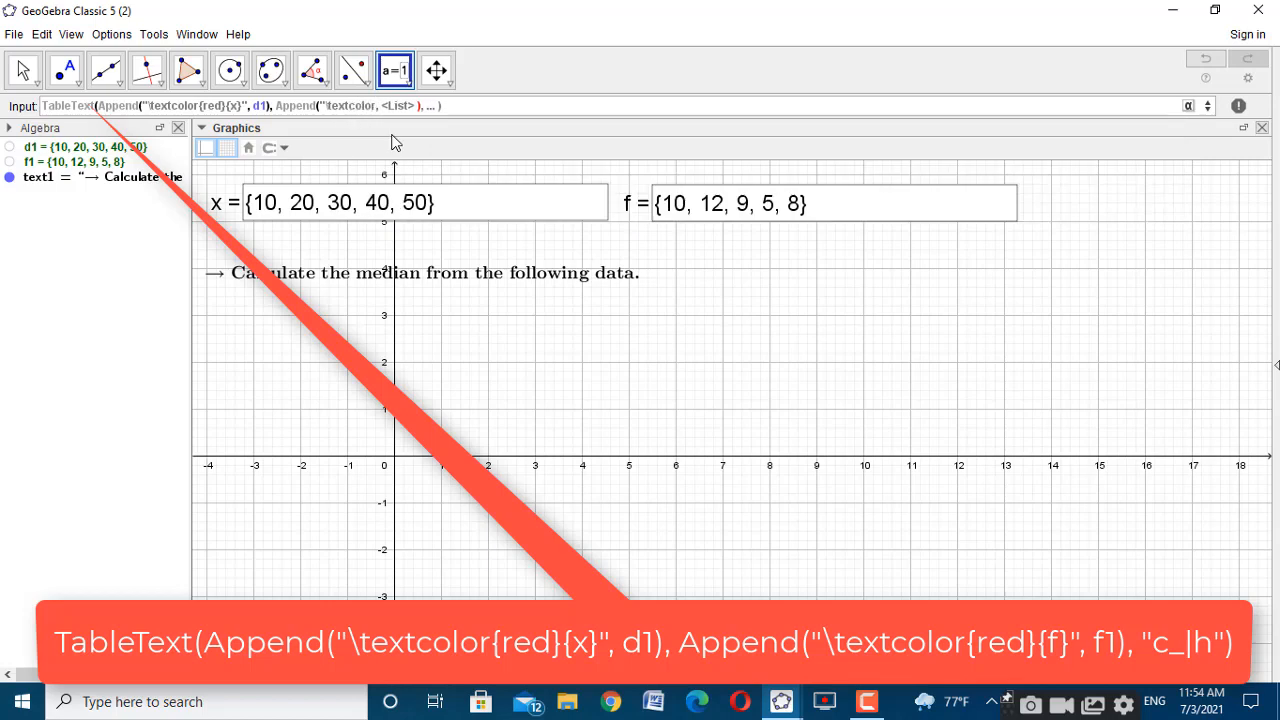
{"action": "type", "text": "{red}{f}\""}
{"action": "key", "text": "Tab"}
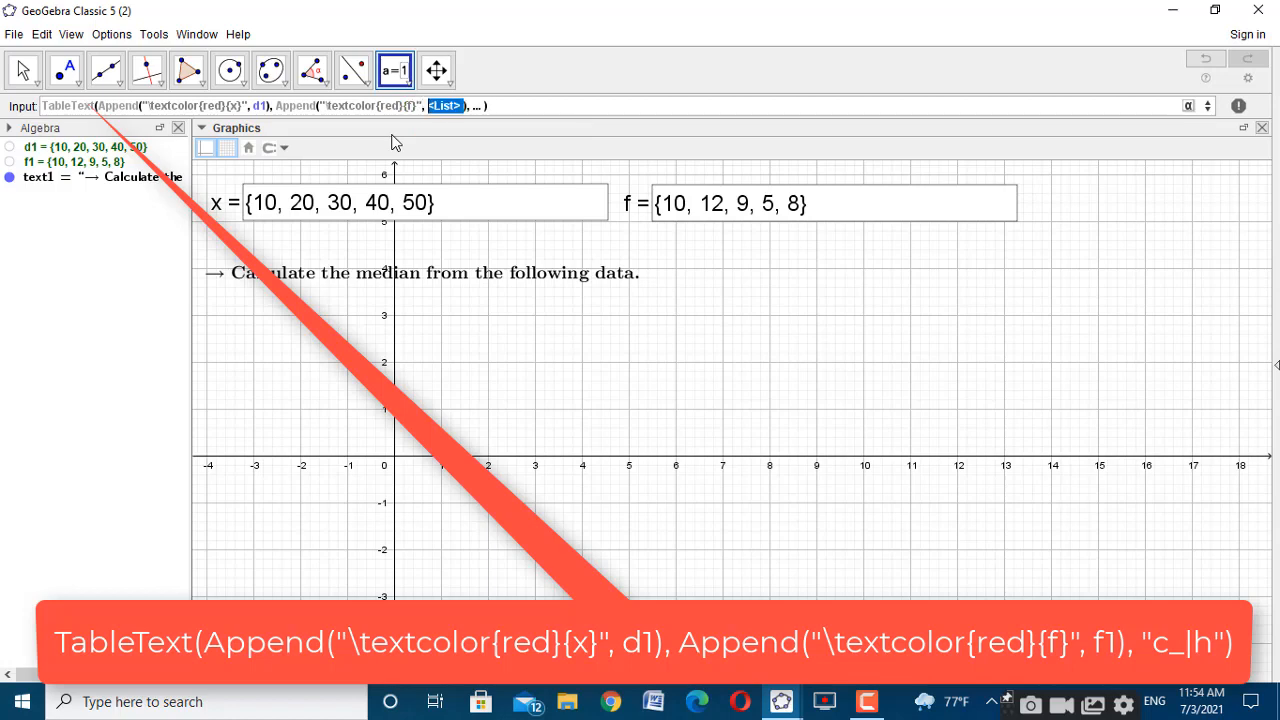
{"action": "type", "text": "f1"}
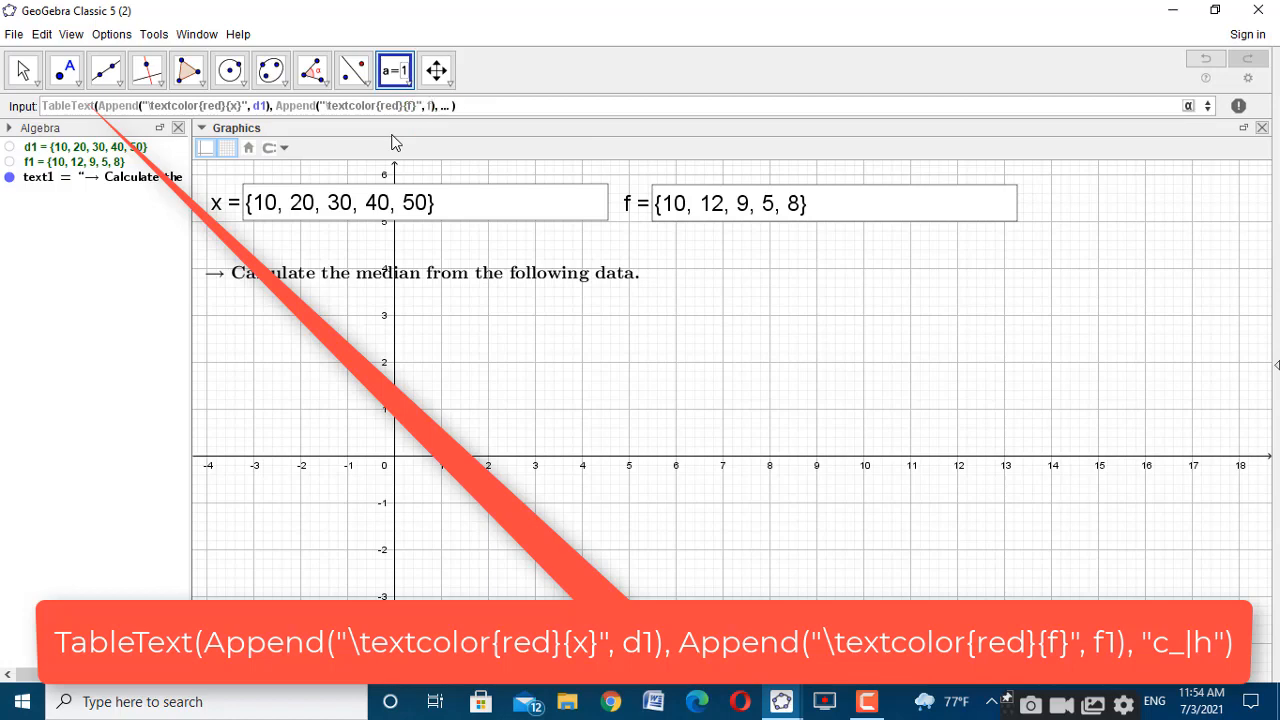
{"action": "key", "text": "Tab"}
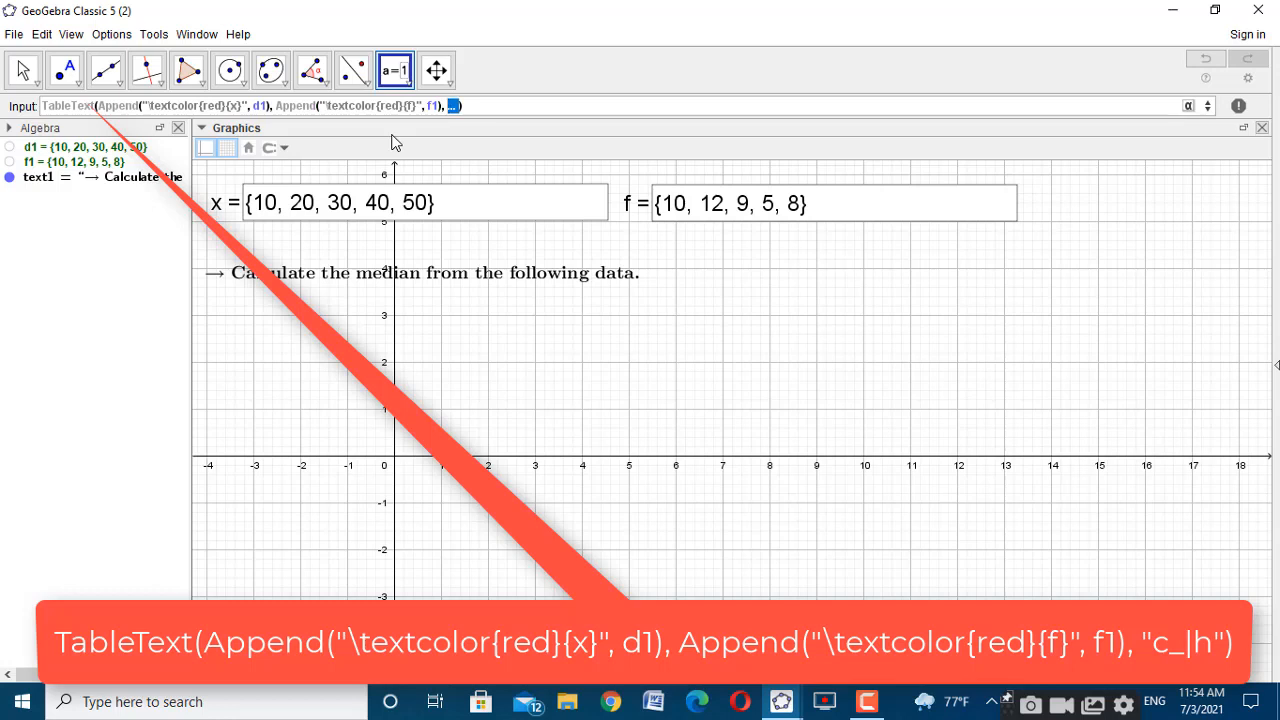
Replace the remaining TableText placeholder with the alignment "c_|h" and create the table
{"action": "key", "text": "BackSpace"}
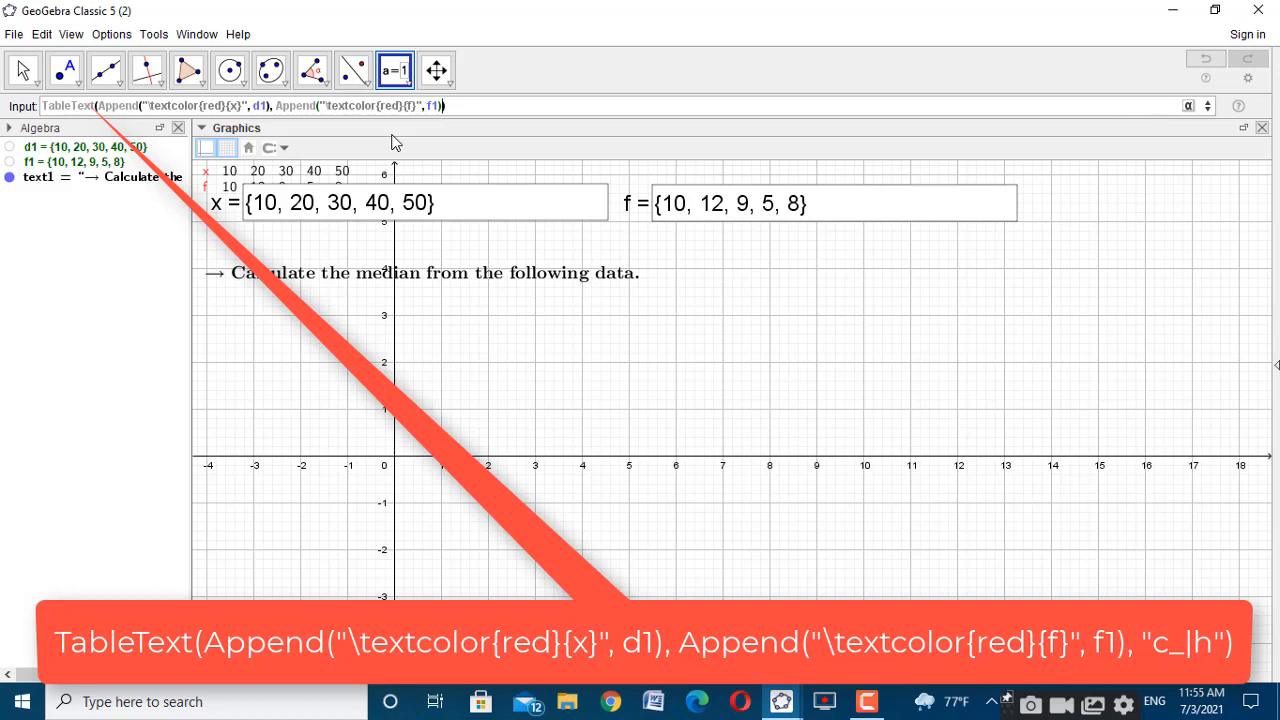
{"action": "type", "text": ","}
{"action": "type", "text": "c_|h"}
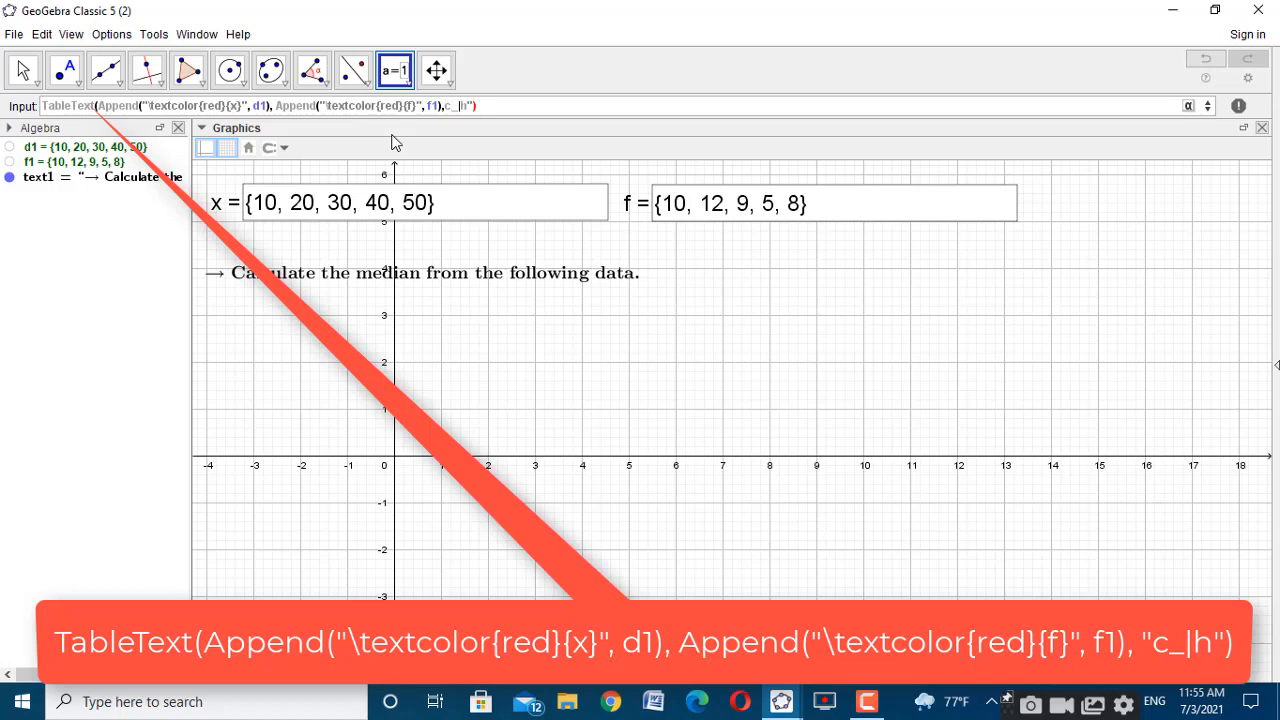
{"action": "type", "text": "\""}
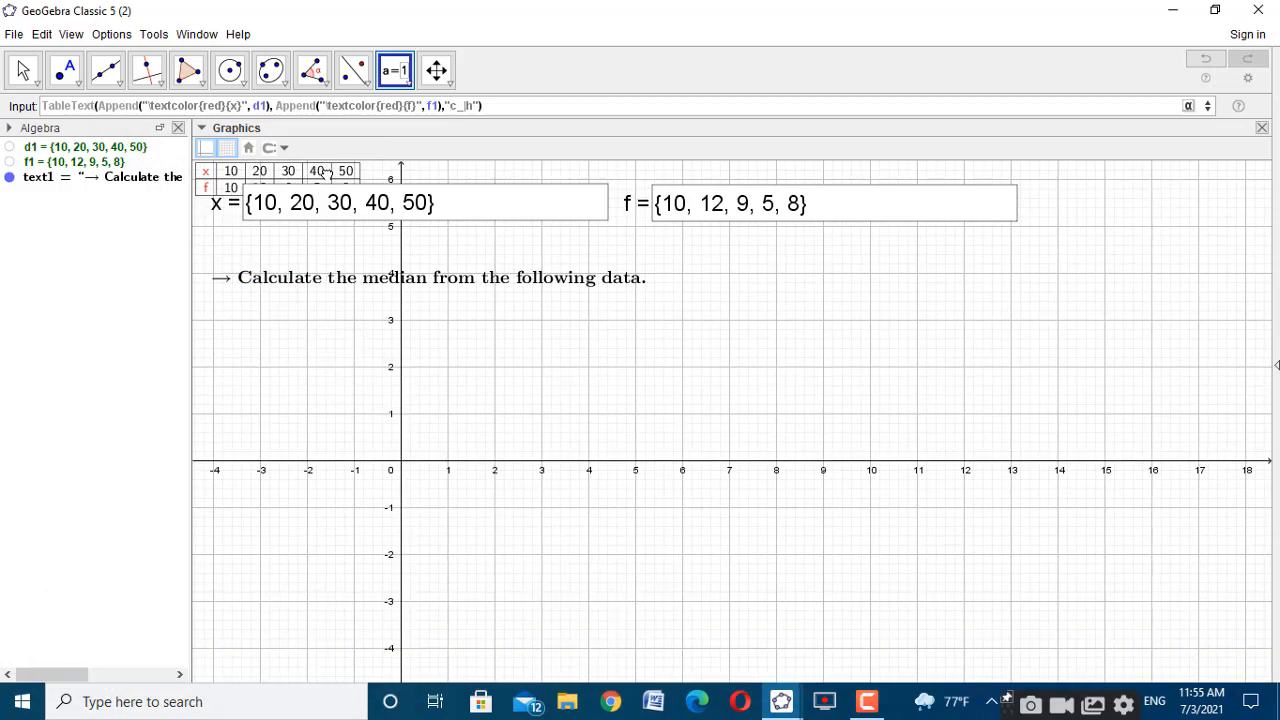
{"action": "key", "text": "Return"}
Place the new x and f table directly under the question text, with Medium text size and bold
{"action": "left_click_drag", "start_coordinate": [262, 176], "coordinate": [331, 345]}
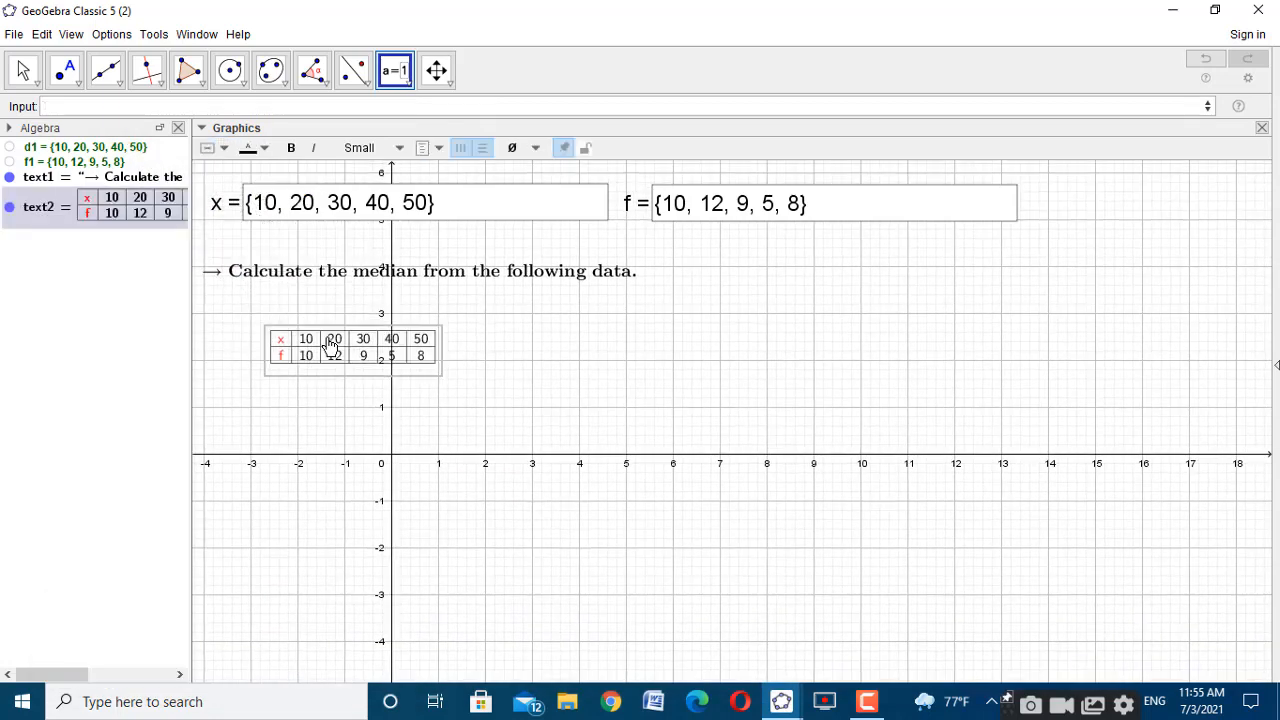
{"action": "left_click", "coordinate": [23, 70]}
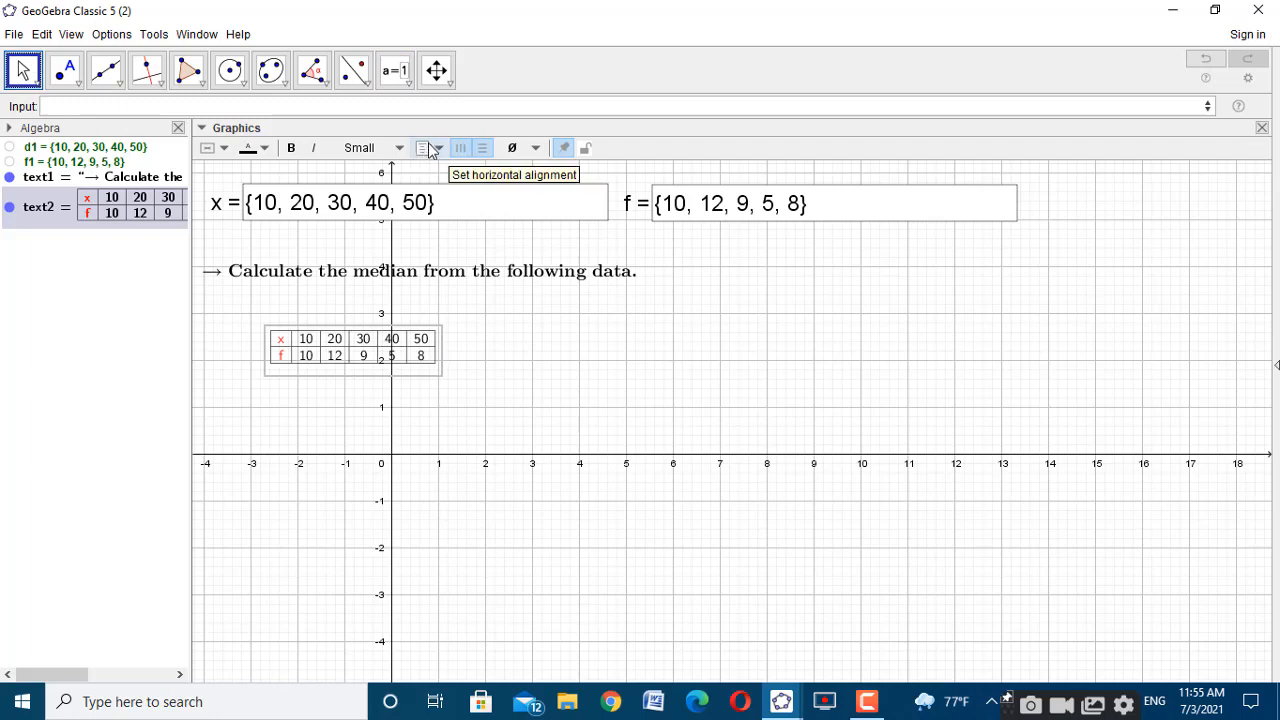
{"action": "left_click", "coordinate": [396, 148]}
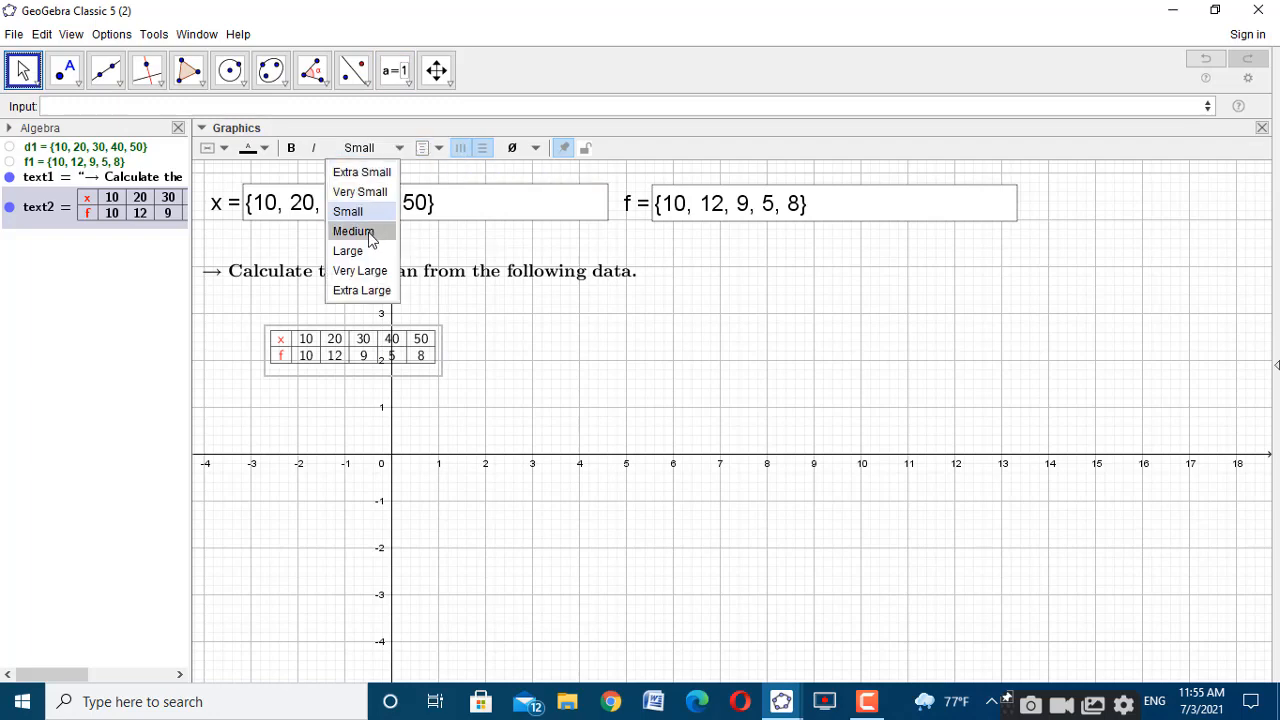
{"action": "left_click", "coordinate": [354, 231]}
{"action": "left_click", "coordinate": [378, 150]}
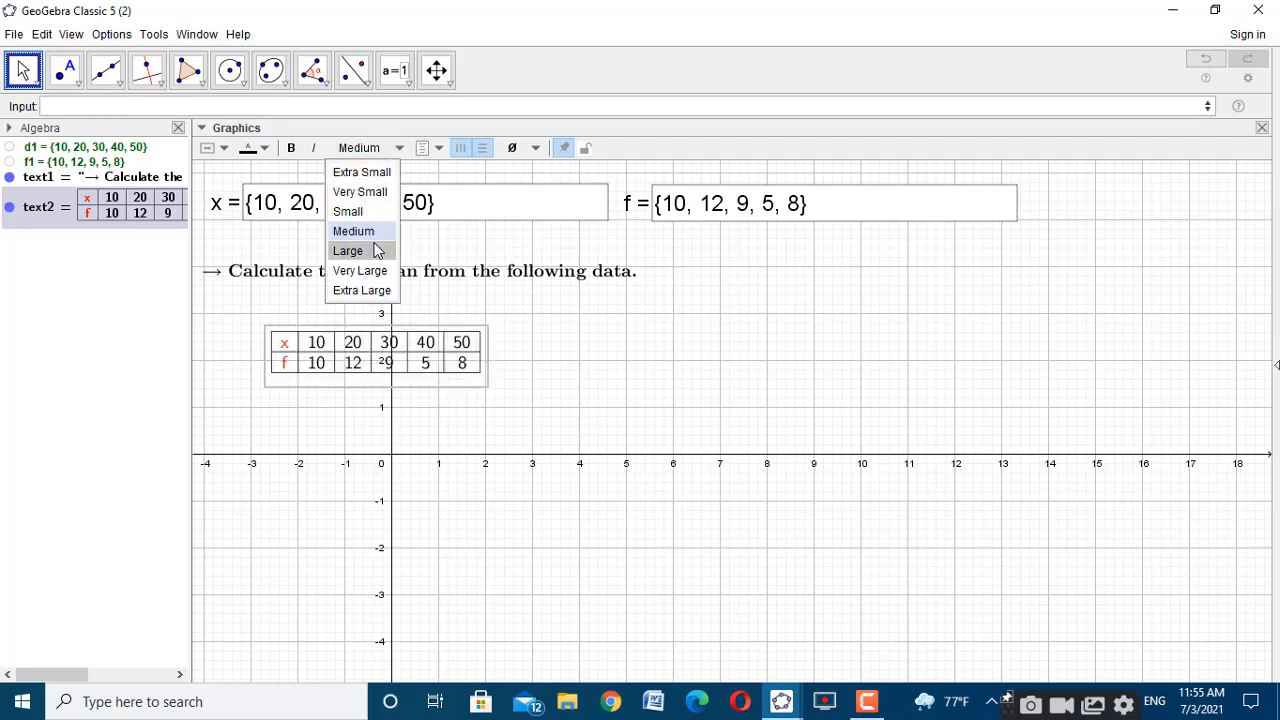
{"action": "left_click", "coordinate": [291, 149]}
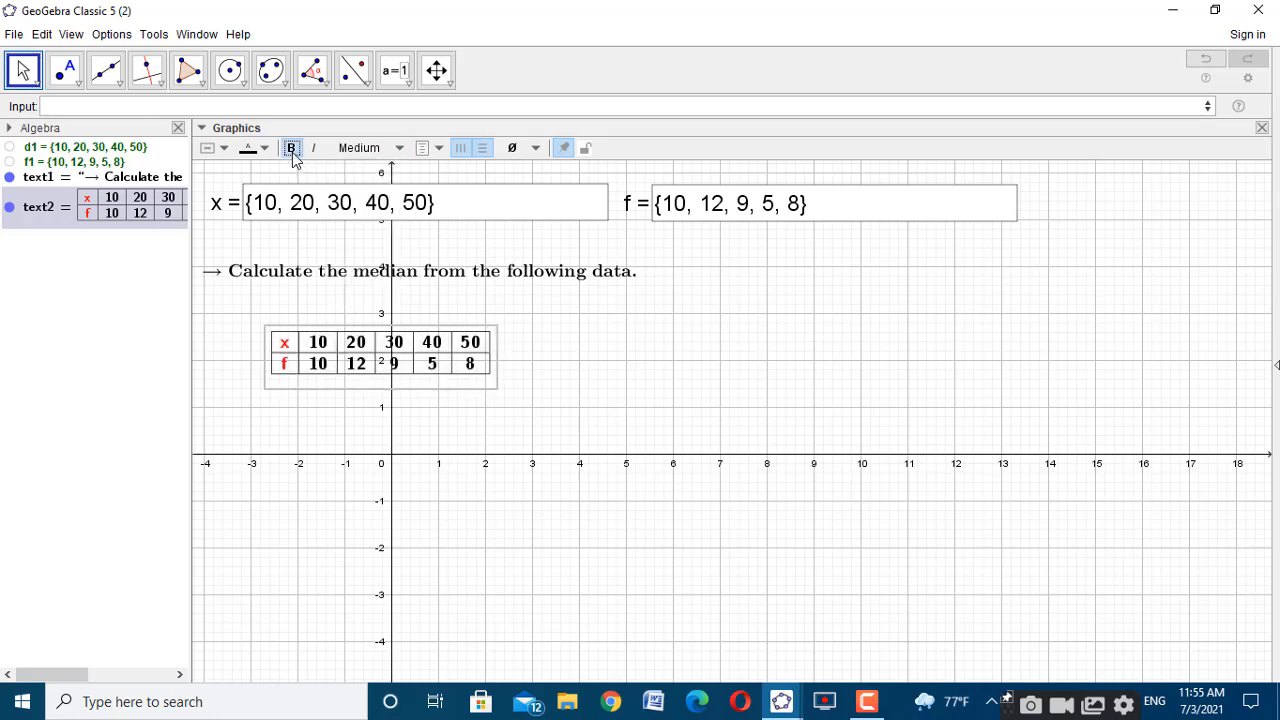
{"action": "left_click_drag", "start_coordinate": [396, 346], "coordinate": [362, 310]}
Hide the axes of the graphics view and show them again
{"action": "right_click", "coordinate": [526, 317]}
{"action": "left_click", "coordinate": [509, 340]}
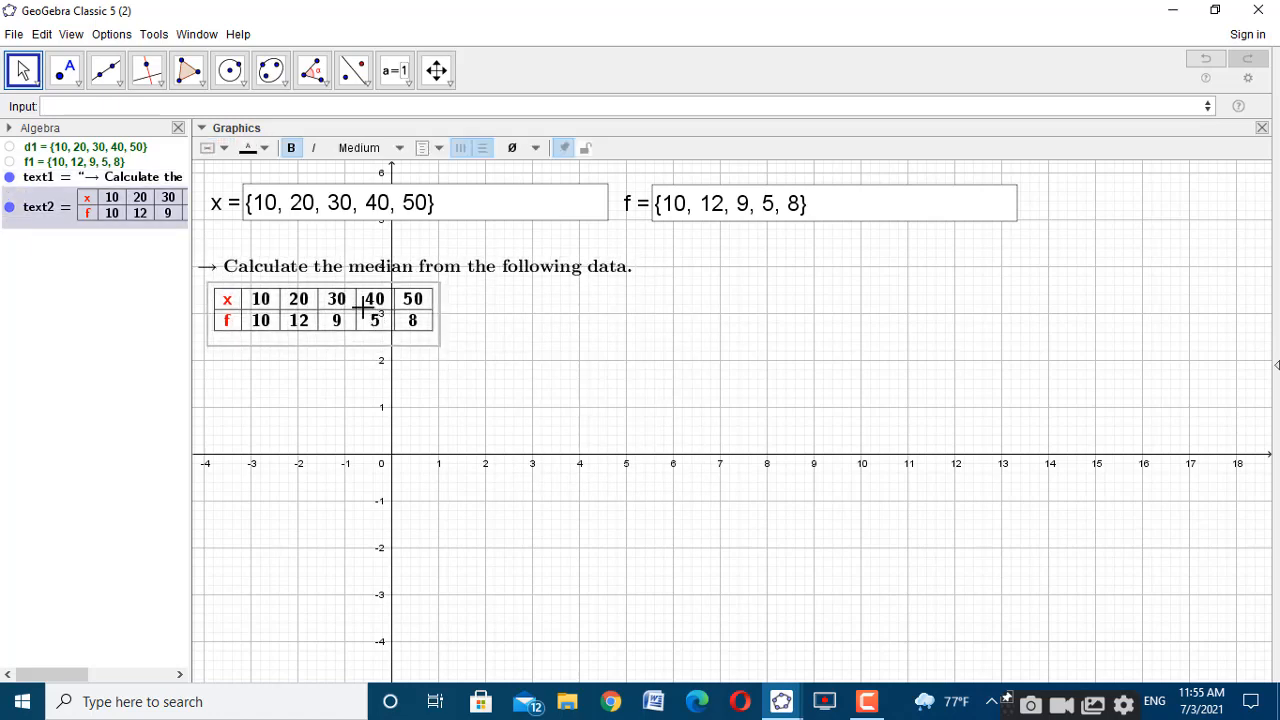
{"action": "left_click", "coordinate": [486, 297]}
{"action": "right_click", "coordinate": [498, 302]}
{"action": "left_click", "coordinate": [540, 346]}
{"action": "right_click", "coordinate": [588, 326]}
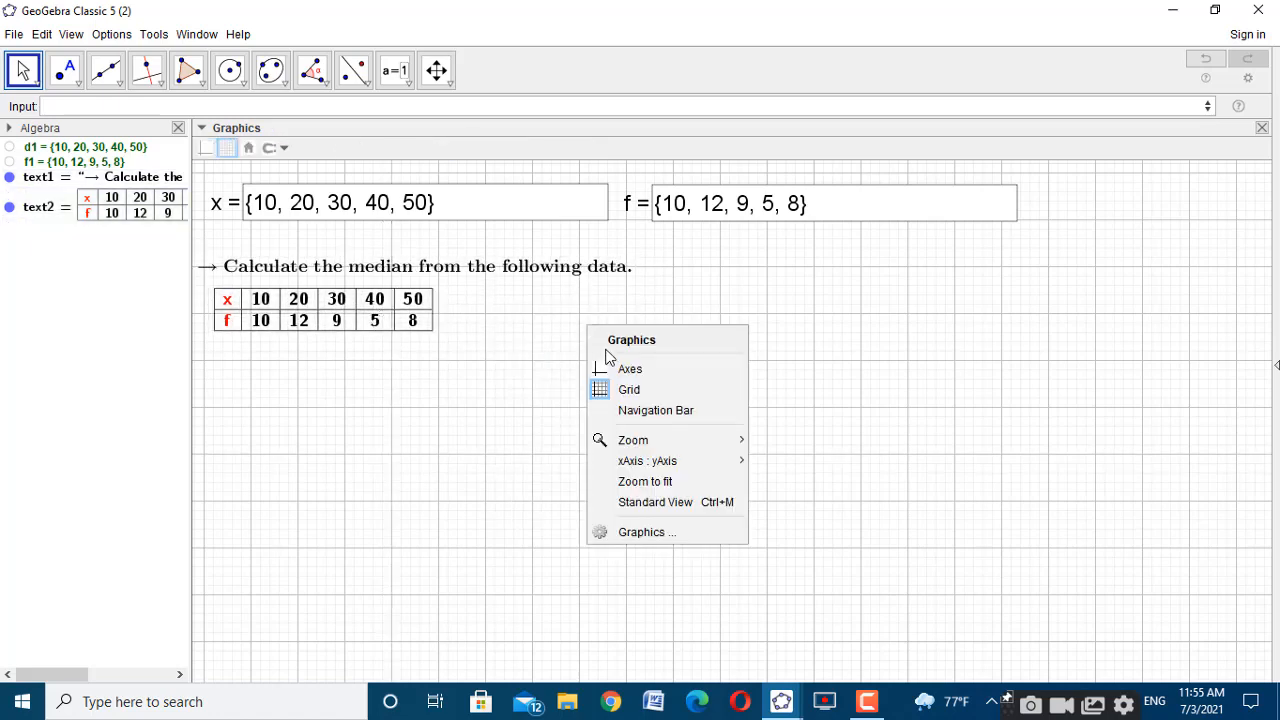
{"action": "left_click", "coordinate": [612, 369]}
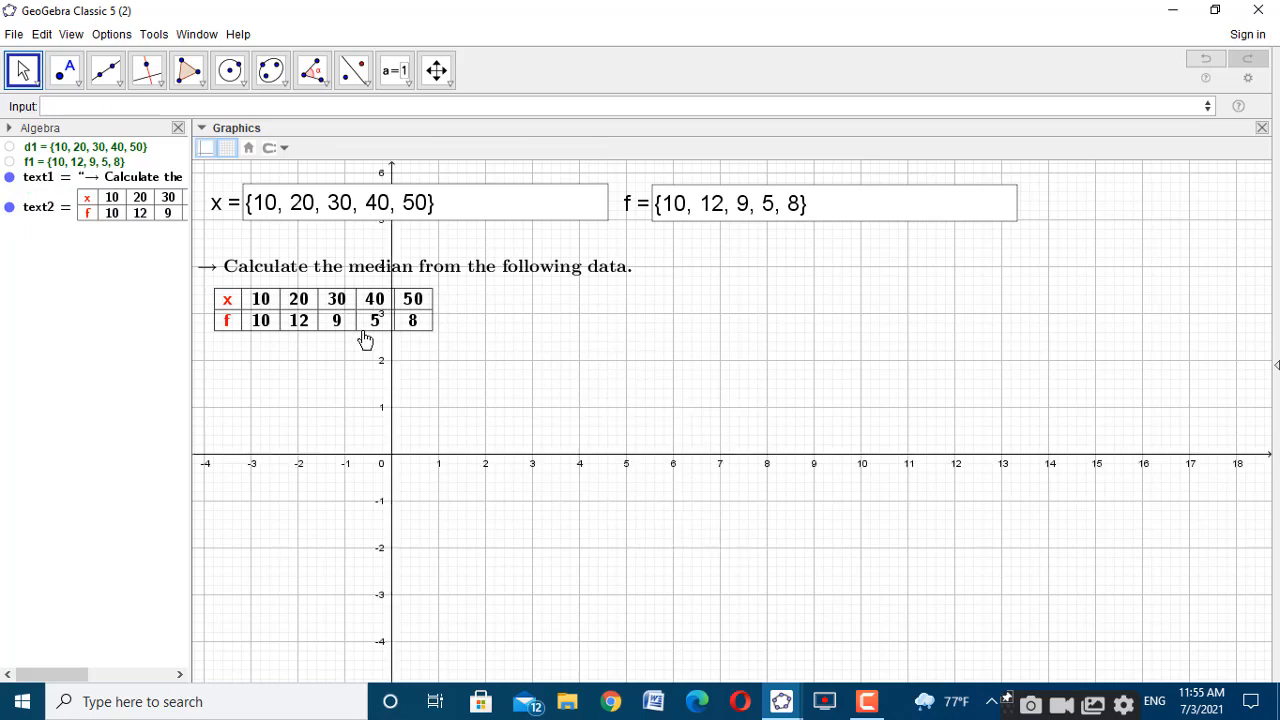
Move the question text and the data table slightly up, closer to the input boxes
{"action": "left_click", "coordinate": [356, 333]}
{"action": "left_click_drag", "start_coordinate": [331, 264], "coordinate": [332, 249]}
{"action": "left_click_drag", "start_coordinate": [336, 297], "coordinate": [333, 282]}
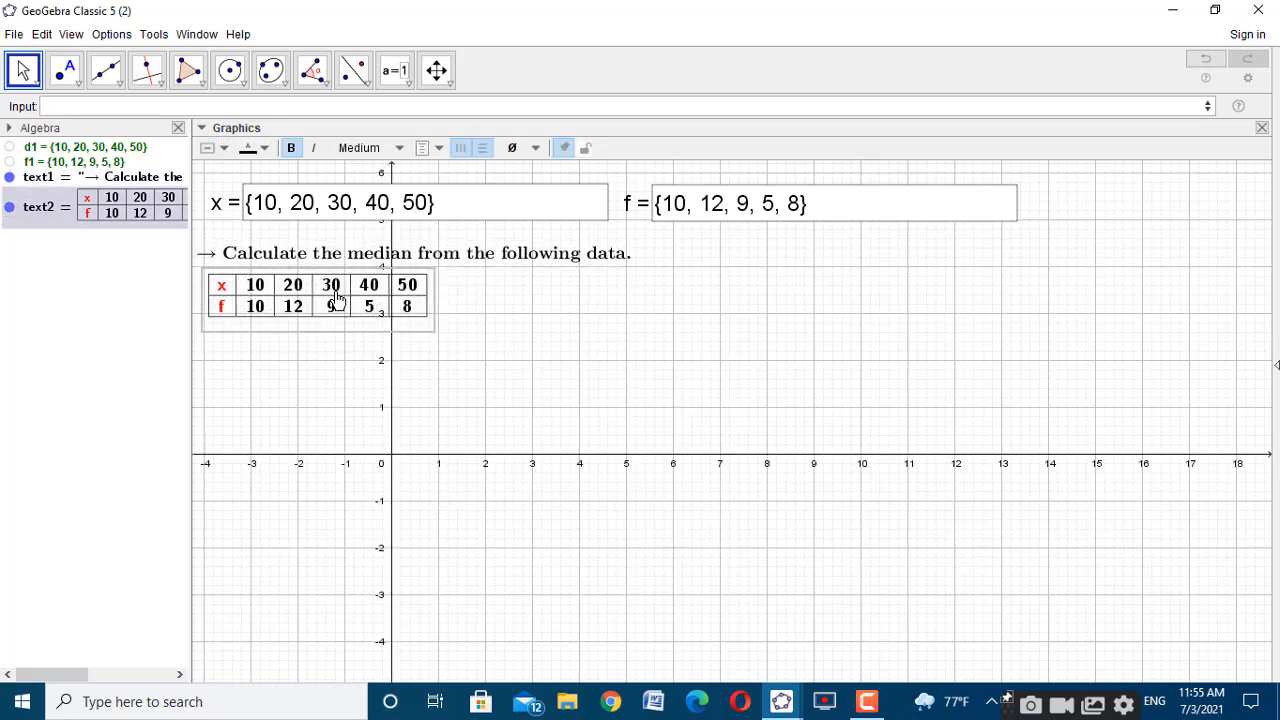
{"action": "left_click", "coordinate": [617, 321]}
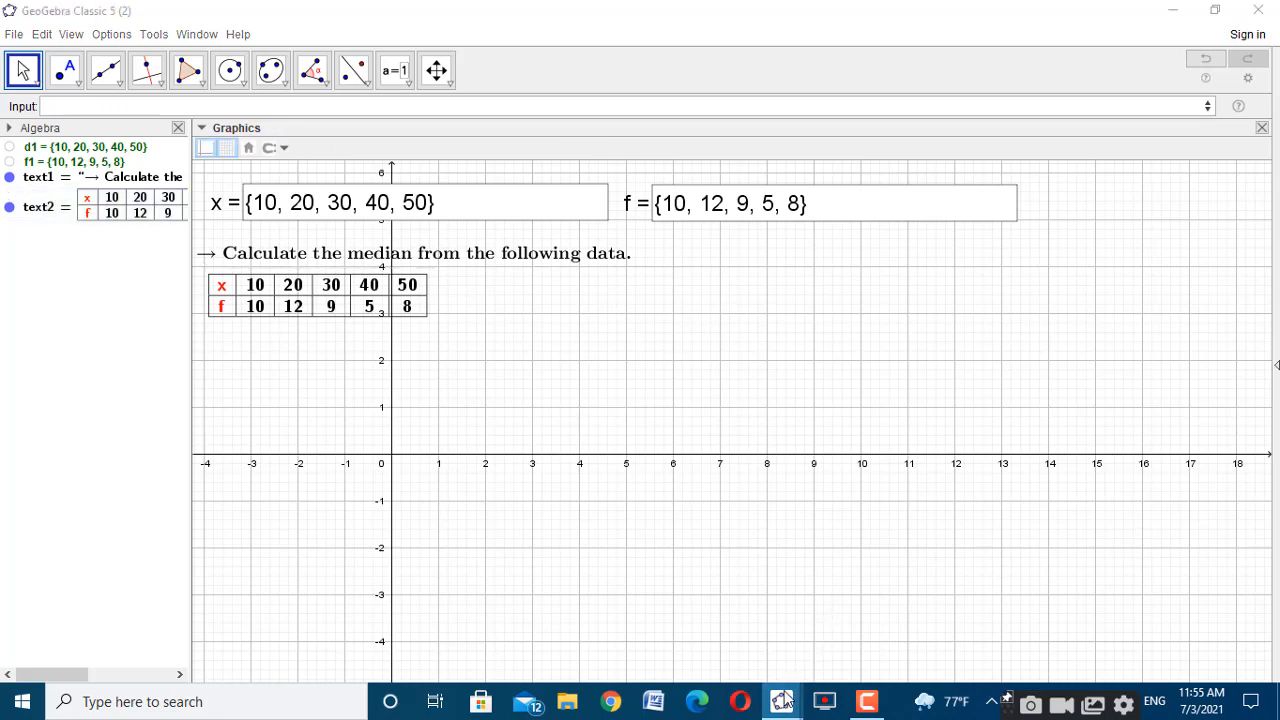
Examine the "Solution:Here," line and its slider in median discrete series.ggb, and return to the new GeoGebra file
{"action": "mouse_move", "coordinate": [781, 700]}
{"action": "left_click", "coordinate": [735, 637]}
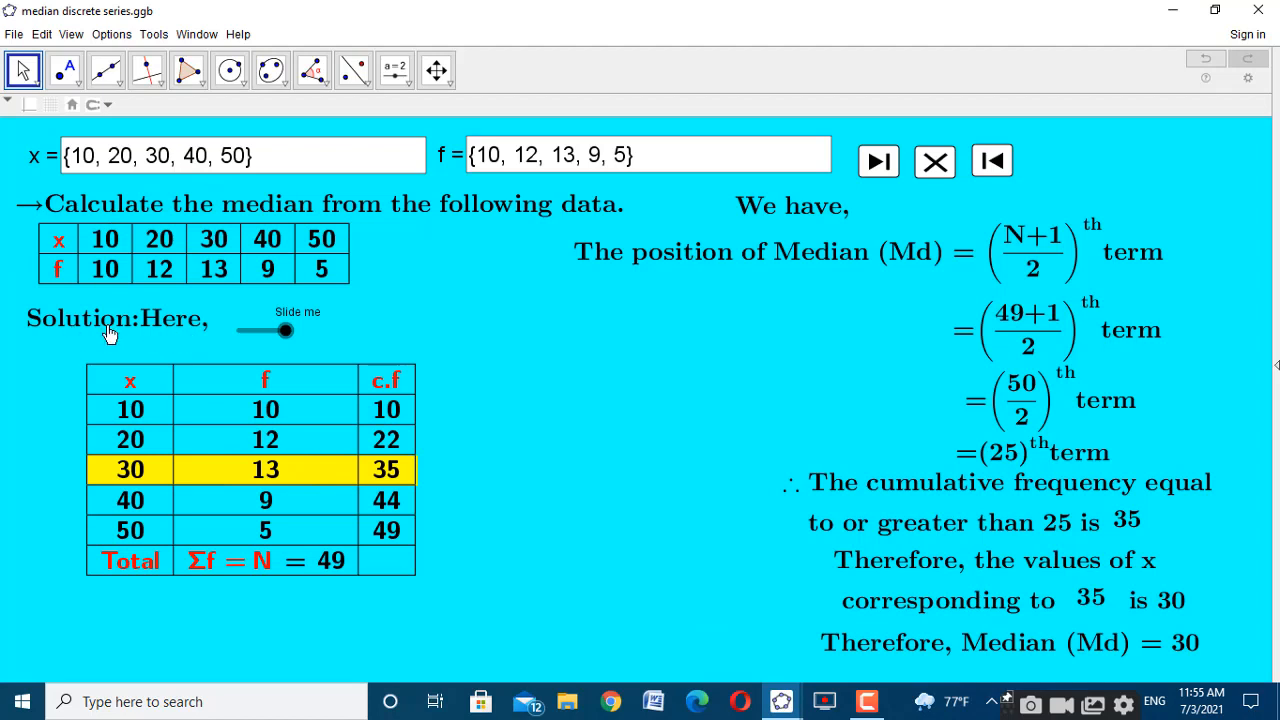
{"action": "mouse_move", "coordinate": [285, 333]}
{"action": "left_mouse_down"}
{"action": "mouse_move", "coordinate": [255, 332]}
{"action": "mouse_move", "coordinate": [287, 332]}
{"action": "left_mouse_up"}
{"action": "mouse_move", "coordinate": [781, 701]}
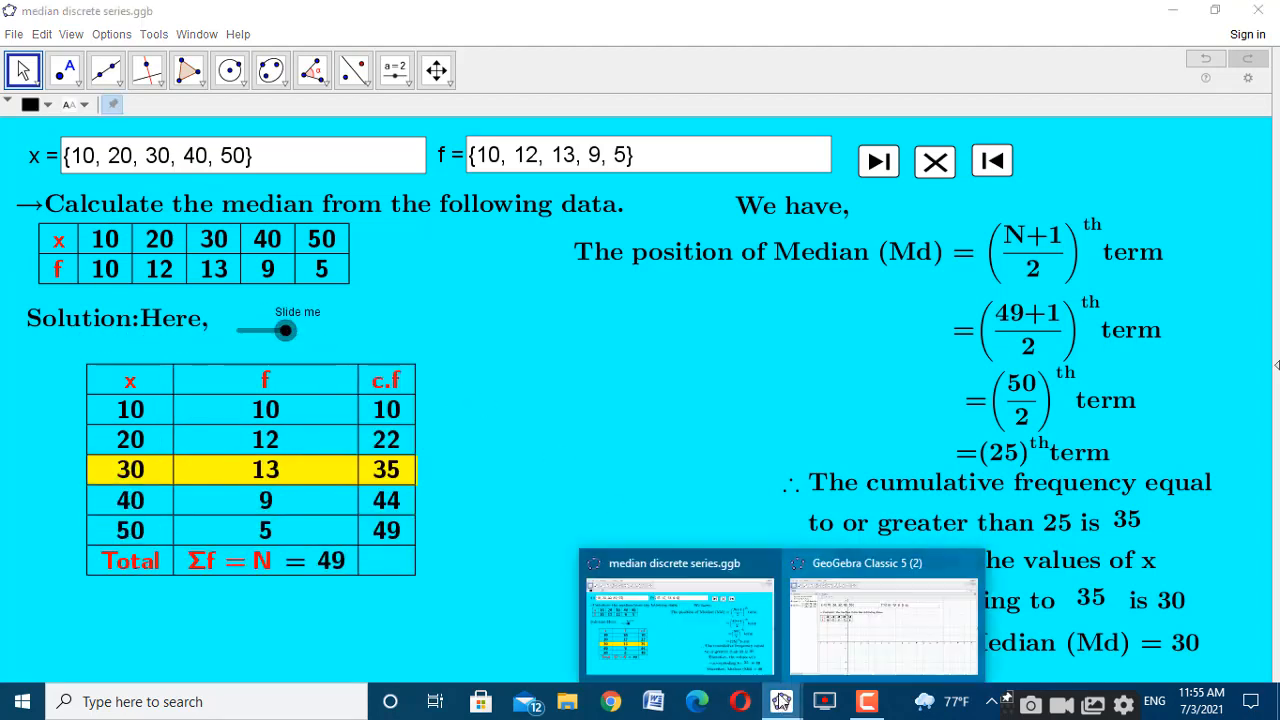
{"action": "left_click", "coordinate": [805, 560]}
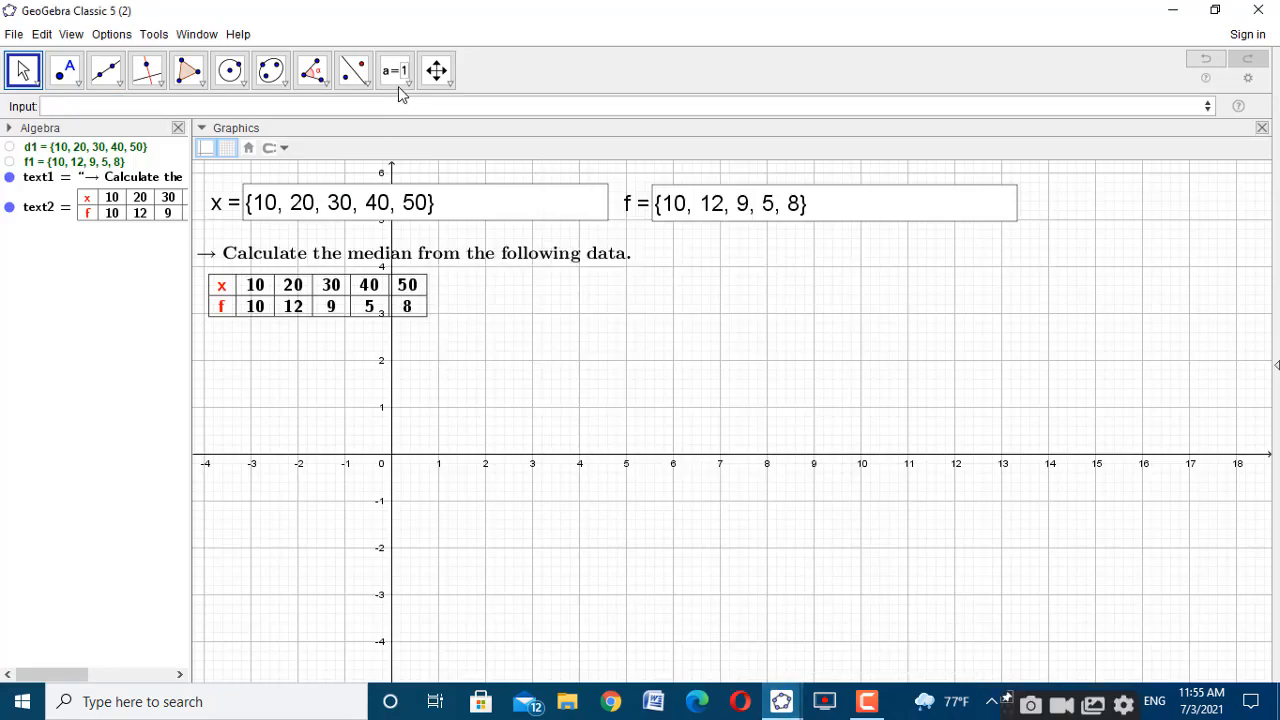
Add a LaTeX text reading "Solution ," in the empty area below the data table
{"action": "left_click", "coordinate": [400, 80]}
{"action": "left_click", "coordinate": [433, 150]}
{"action": "left_click", "coordinate": [606, 505]}
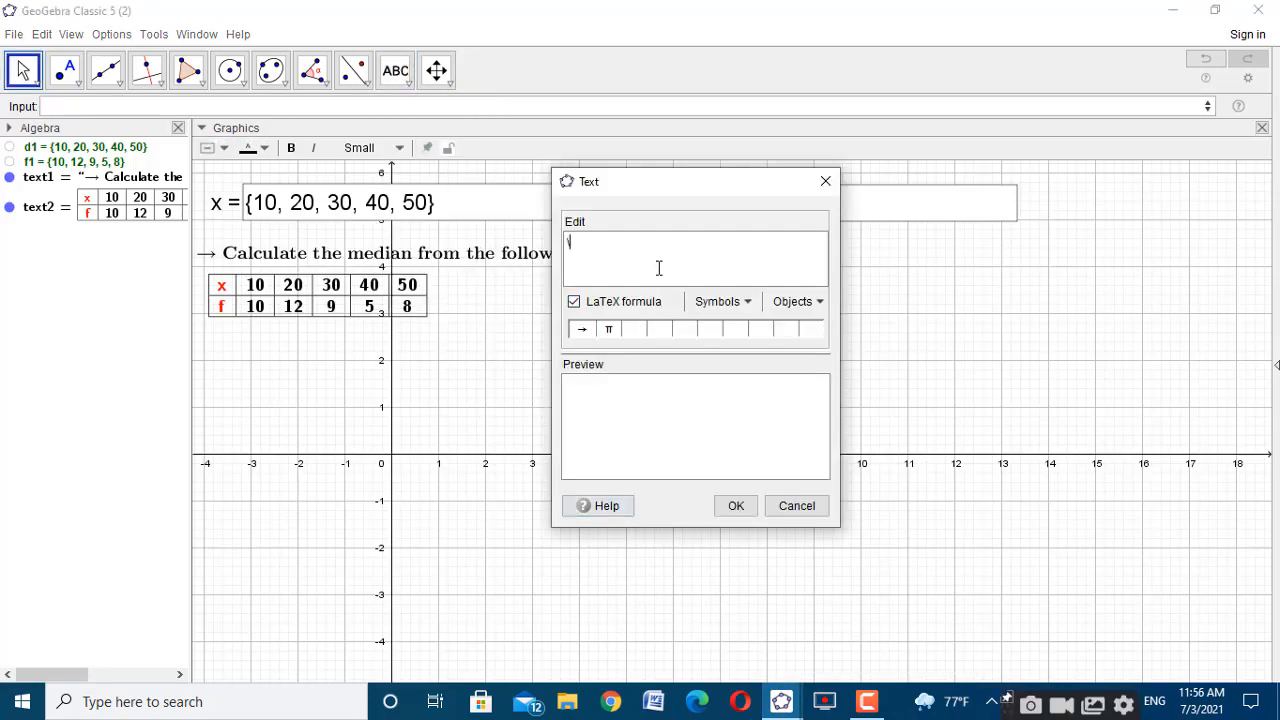
{"action": "type", "text": "ext"}
{"action": "type", "text": "Solution ,"}
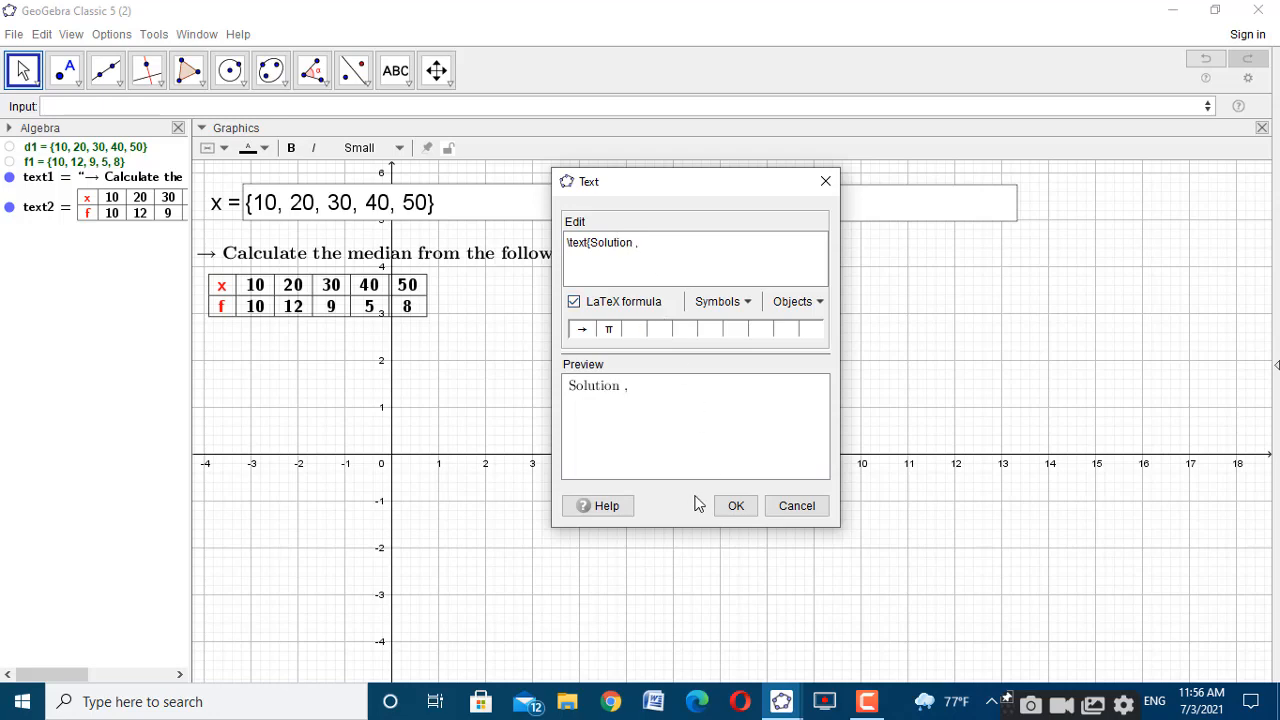
{"action": "left_click", "coordinate": [740, 508]}
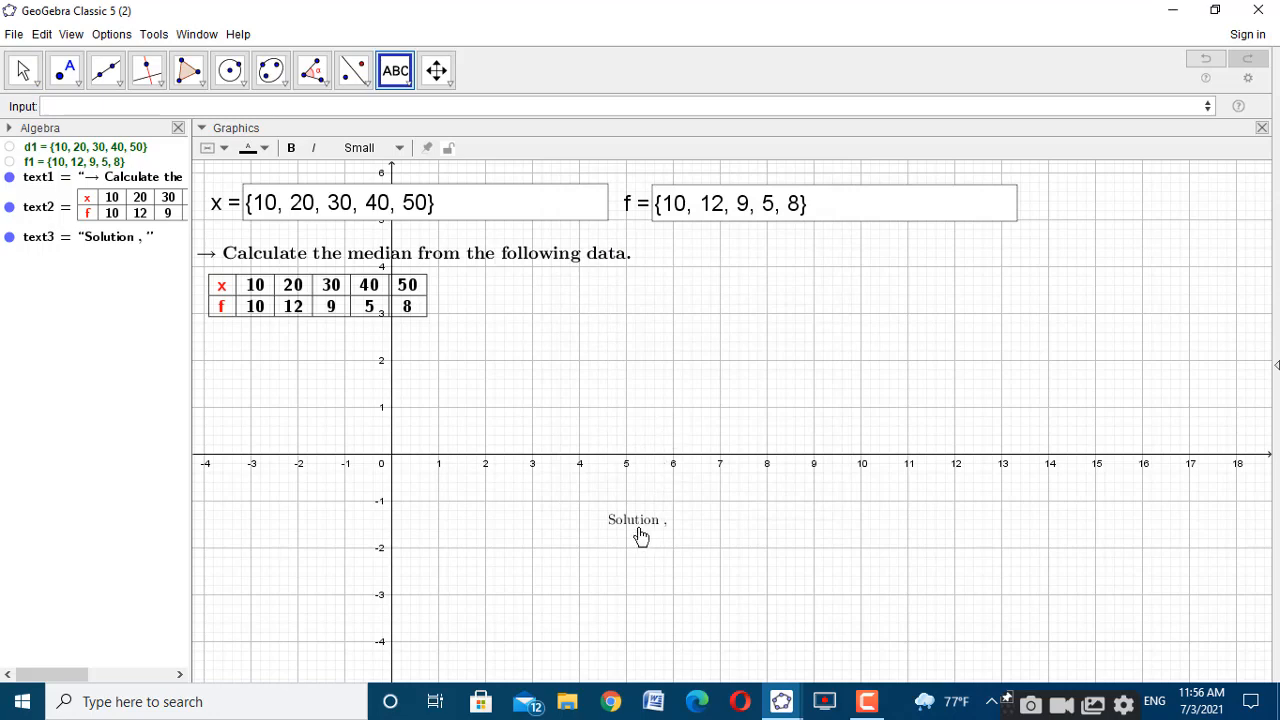
Set the Text tool's default style for new texts to Medium size and bold, leaving no empty text behind
{"action": "left_click", "coordinate": [550, 347]}
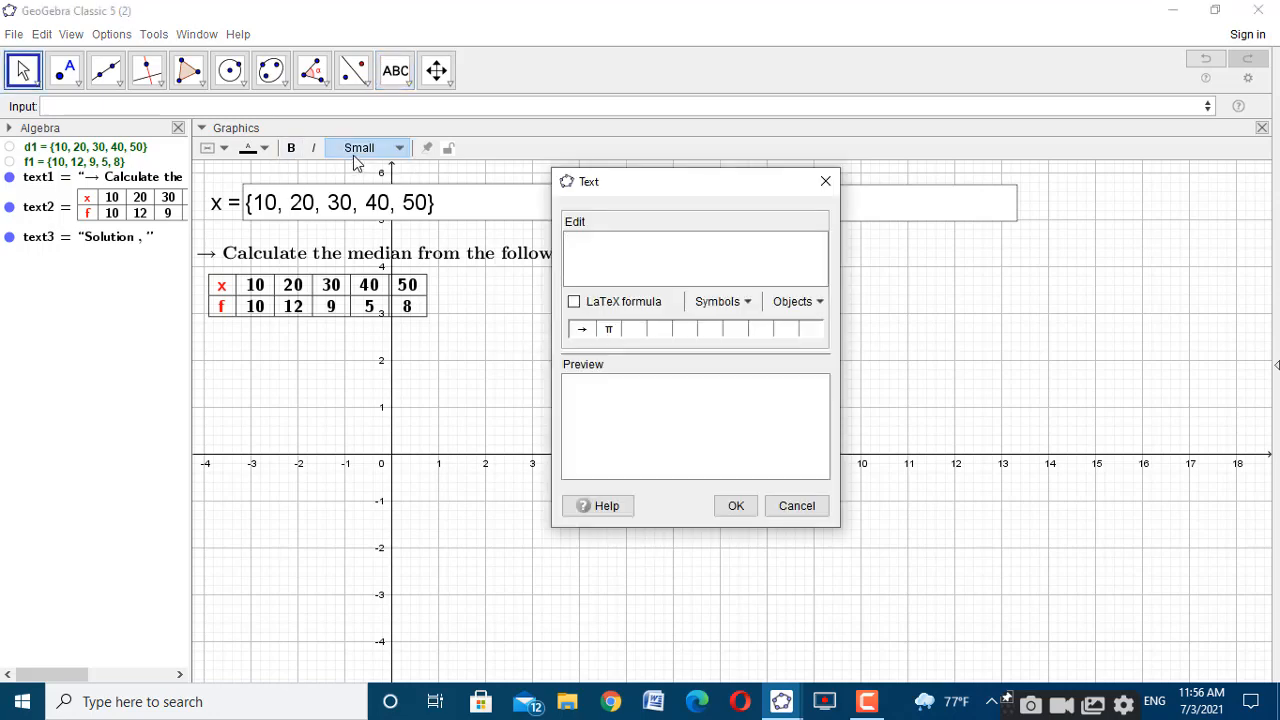
{"action": "left_click", "coordinate": [362, 148]}
{"action": "left_click", "coordinate": [350, 250]}
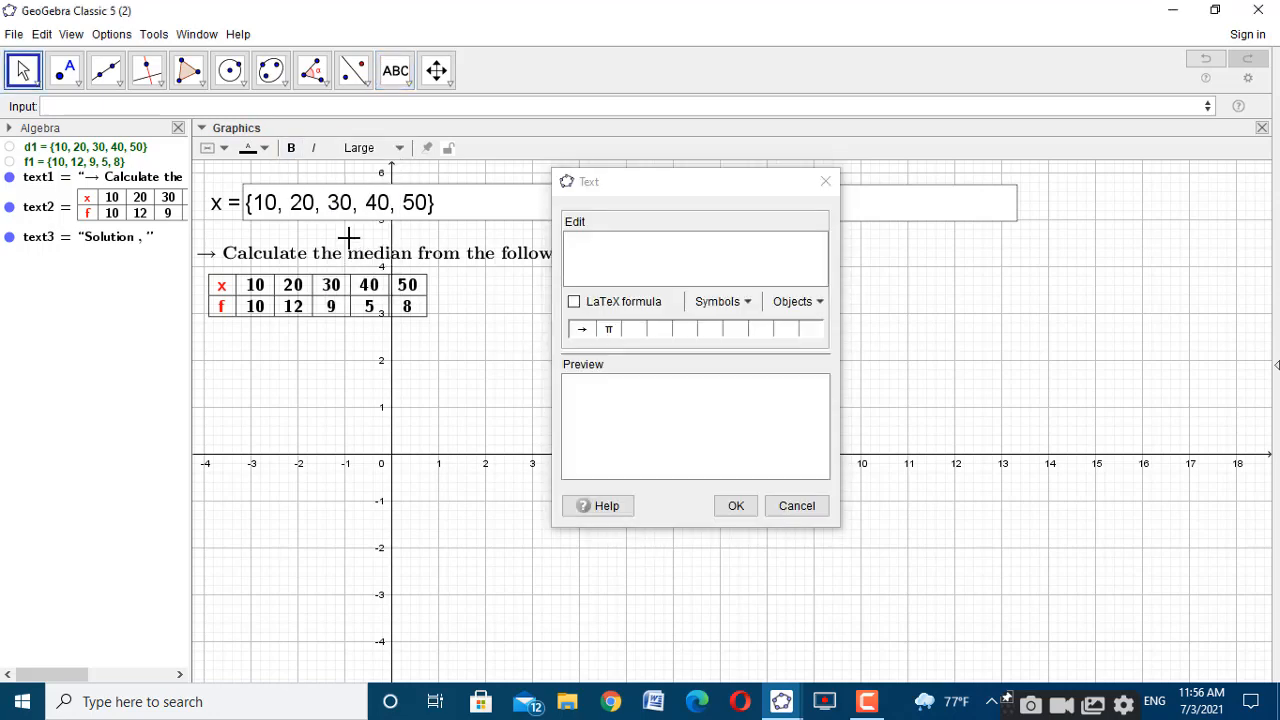
{"action": "left_click", "coordinate": [398, 147]}
{"action": "left_click", "coordinate": [353, 231]}
{"action": "left_click", "coordinate": [290, 147]}
{"action": "left_click", "coordinate": [734, 506]}
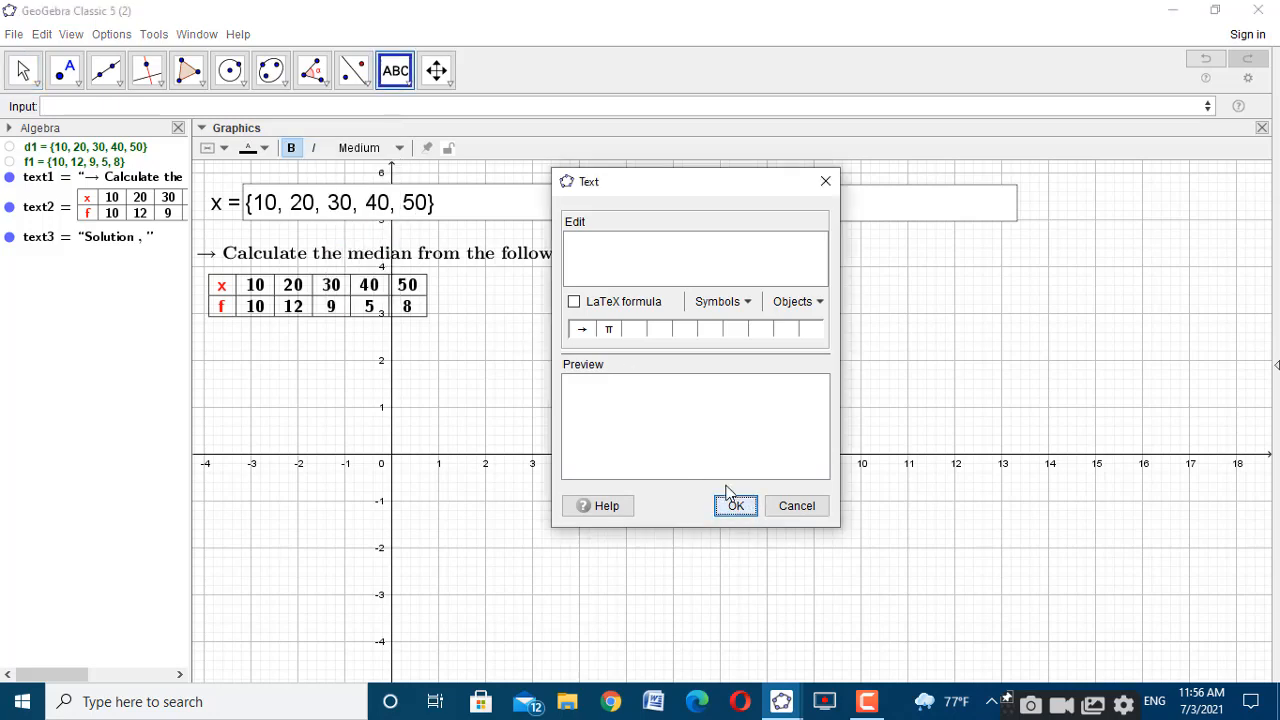
{"action": "left_click", "coordinate": [736, 505]}
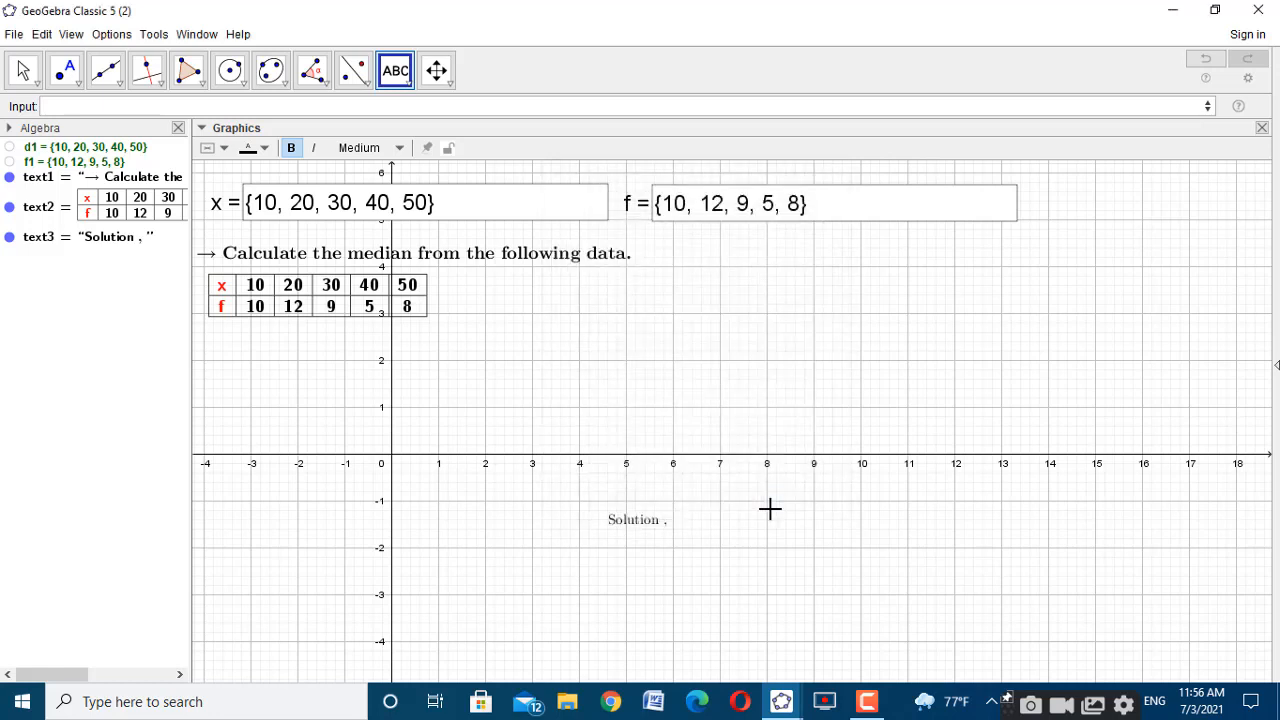
{"action": "left_click", "coordinate": [643, 536]}
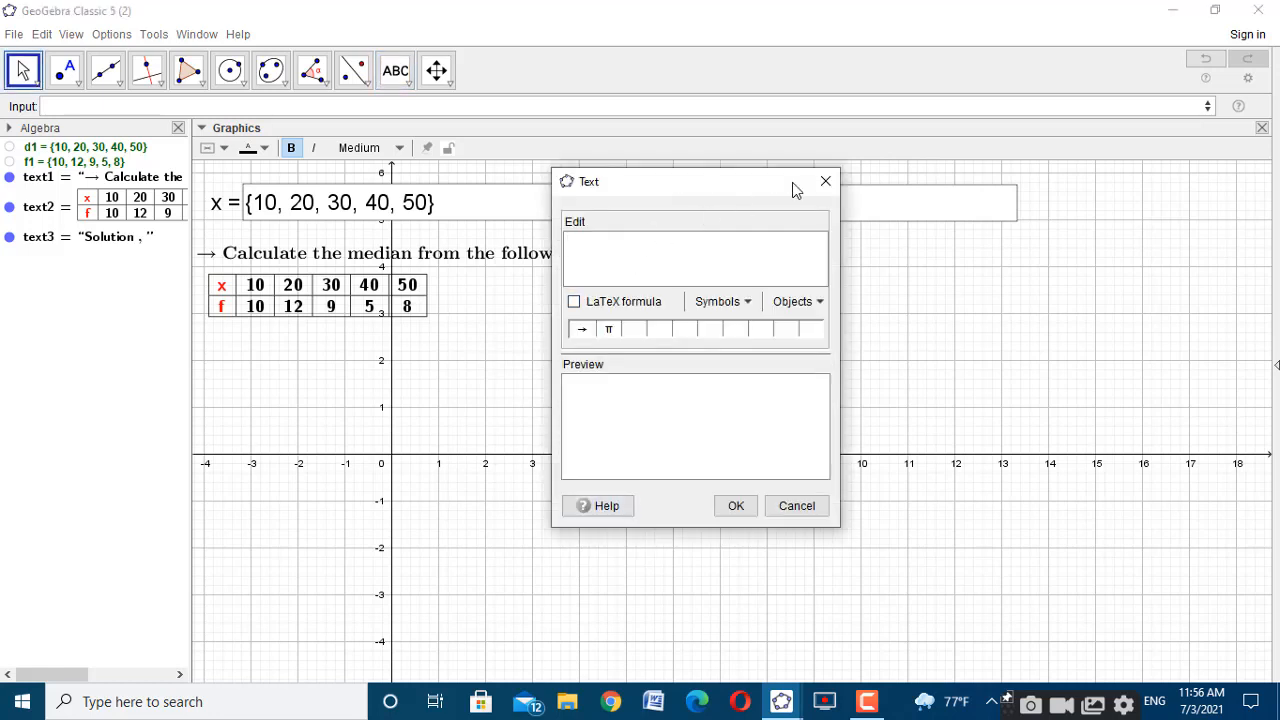
{"action": "left_click", "coordinate": [827, 180]}
Format the "Solution ," text as Medium and bold, and move it under the data table, aligned with its left edge
{"action": "left_click", "coordinate": [659, 535]}
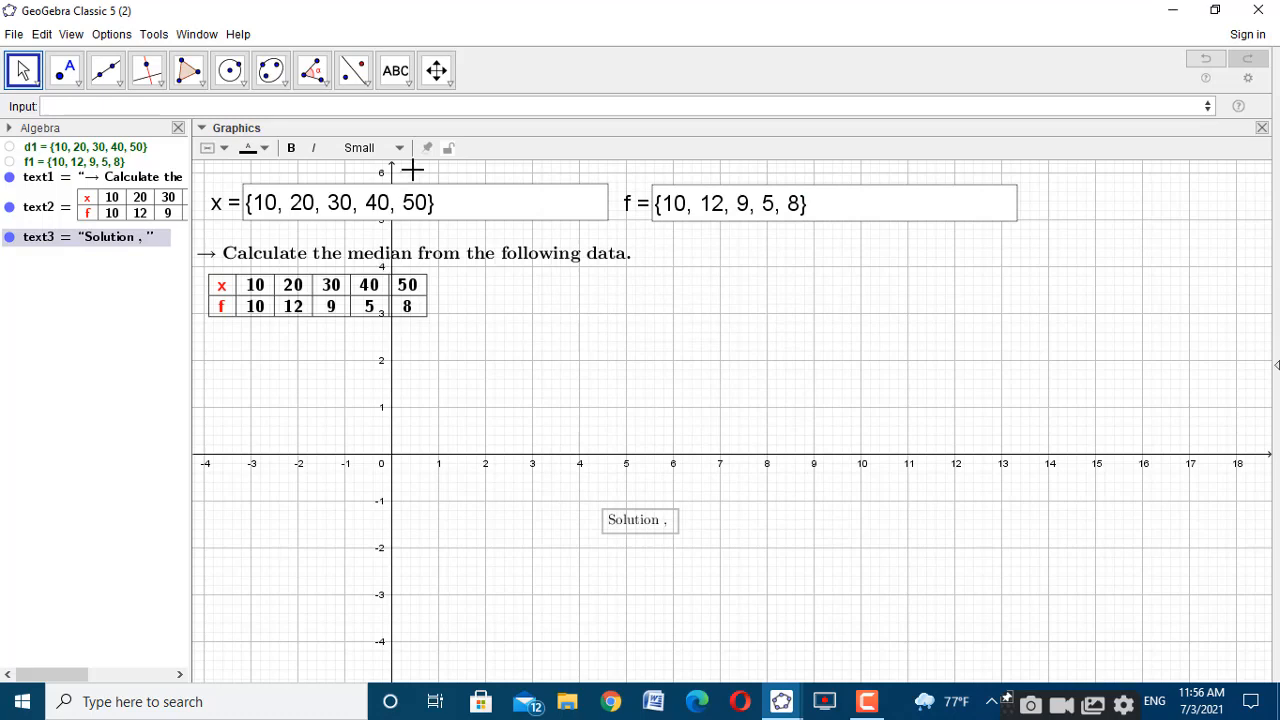
{"action": "left_click", "coordinate": [370, 148]}
{"action": "left_click", "coordinate": [353, 231]}
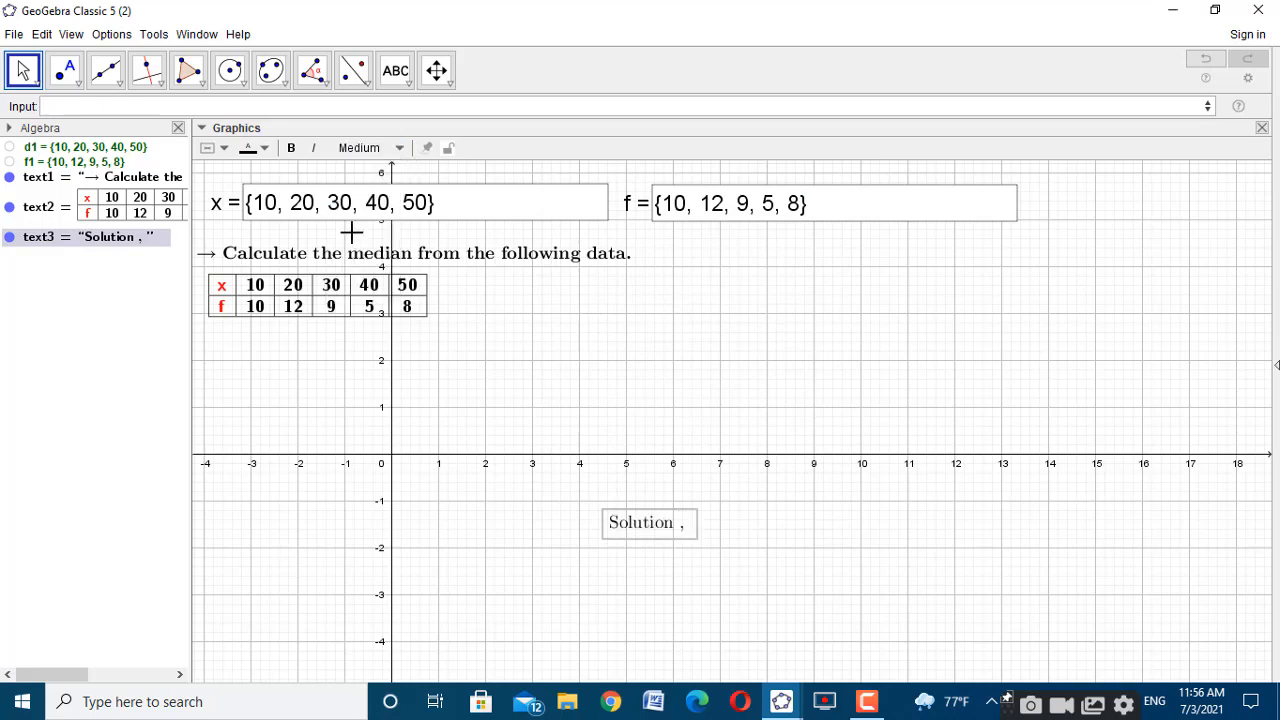
{"action": "left_click", "coordinate": [291, 148]}
{"action": "left_click_drag", "start_coordinate": [617, 535], "coordinate": [215, 369]}
{"action": "left_click", "coordinate": [454, 374]}
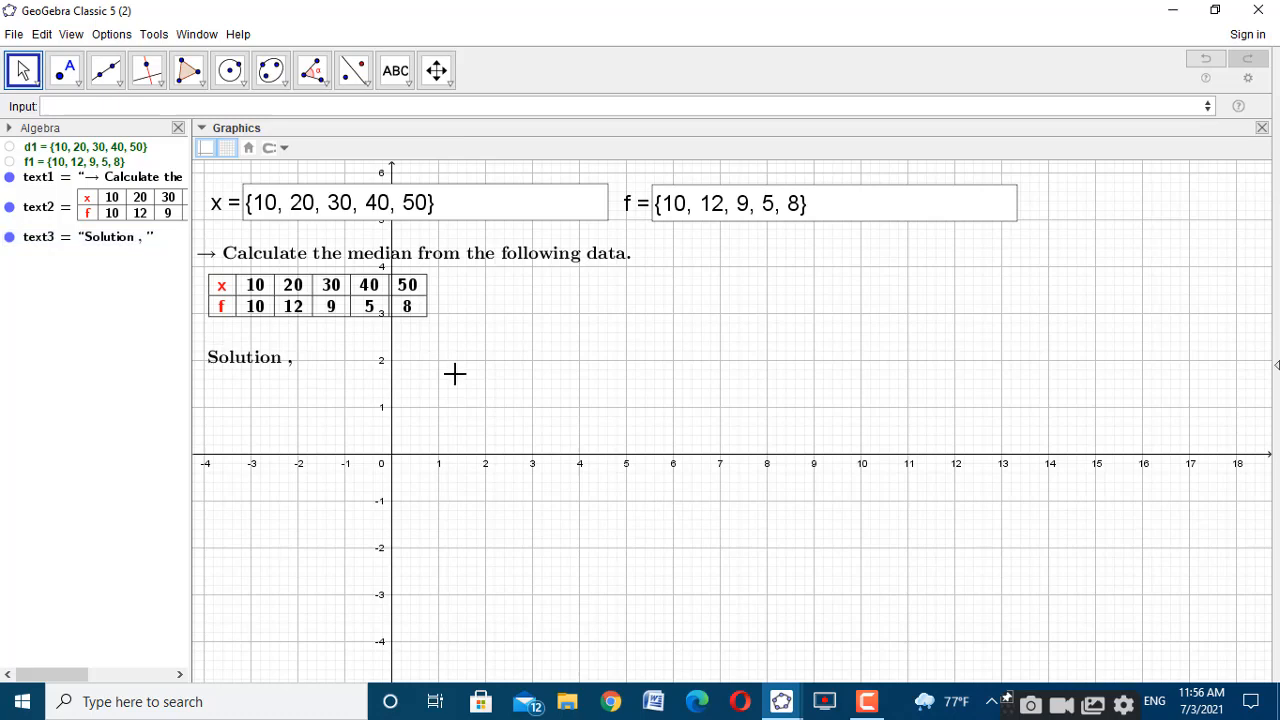
Add a LaTeX text reading "Here," and place it just below the solution heading, slightly indented
{"action": "left_click", "coordinate": [405, 85]}
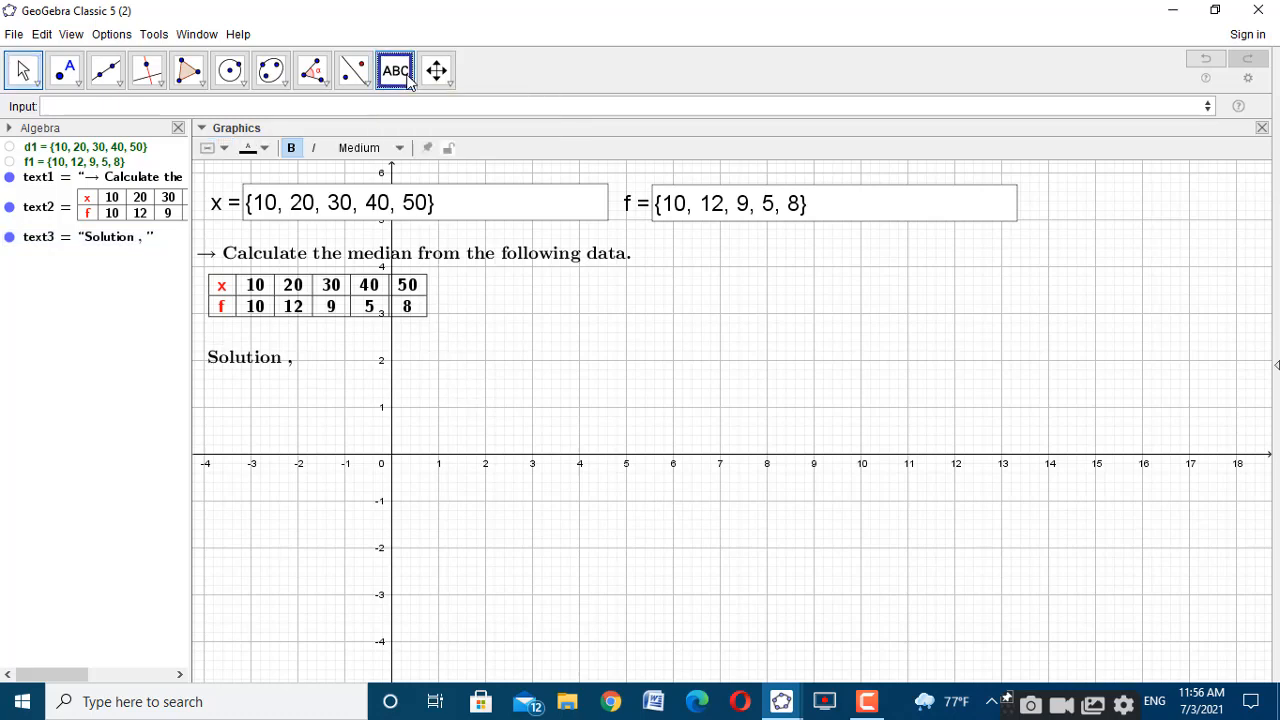
{"action": "left_click", "coordinate": [527, 392]}
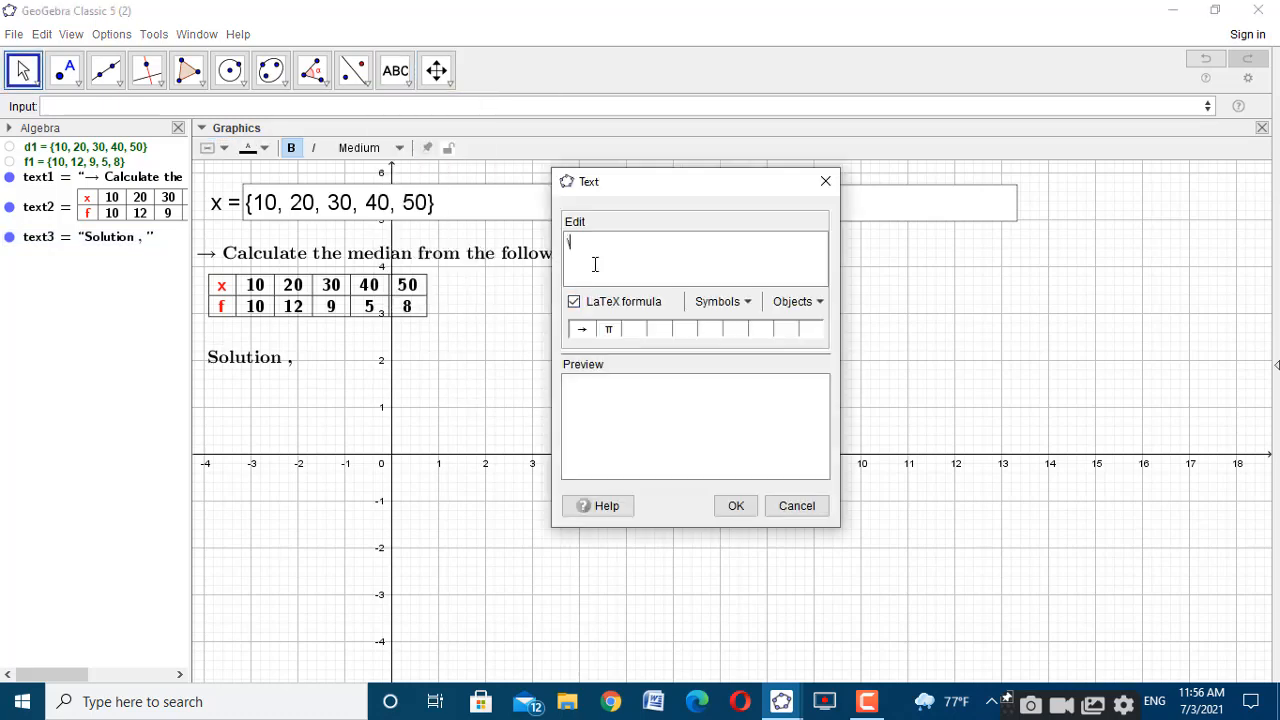
{"action": "type", "text": "\\text{Here,"}
{"action": "left_click", "coordinate": [741, 510]}
{"action": "left_click_drag", "start_coordinate": [571, 437], "coordinate": [277, 401]}
Change the solution heading to read "Solution :" and shift the "Here," text slightly up and to the right beneath it
{"action": "left_click", "coordinate": [270, 354]}
{"action": "right_click", "coordinate": [268, 352]}
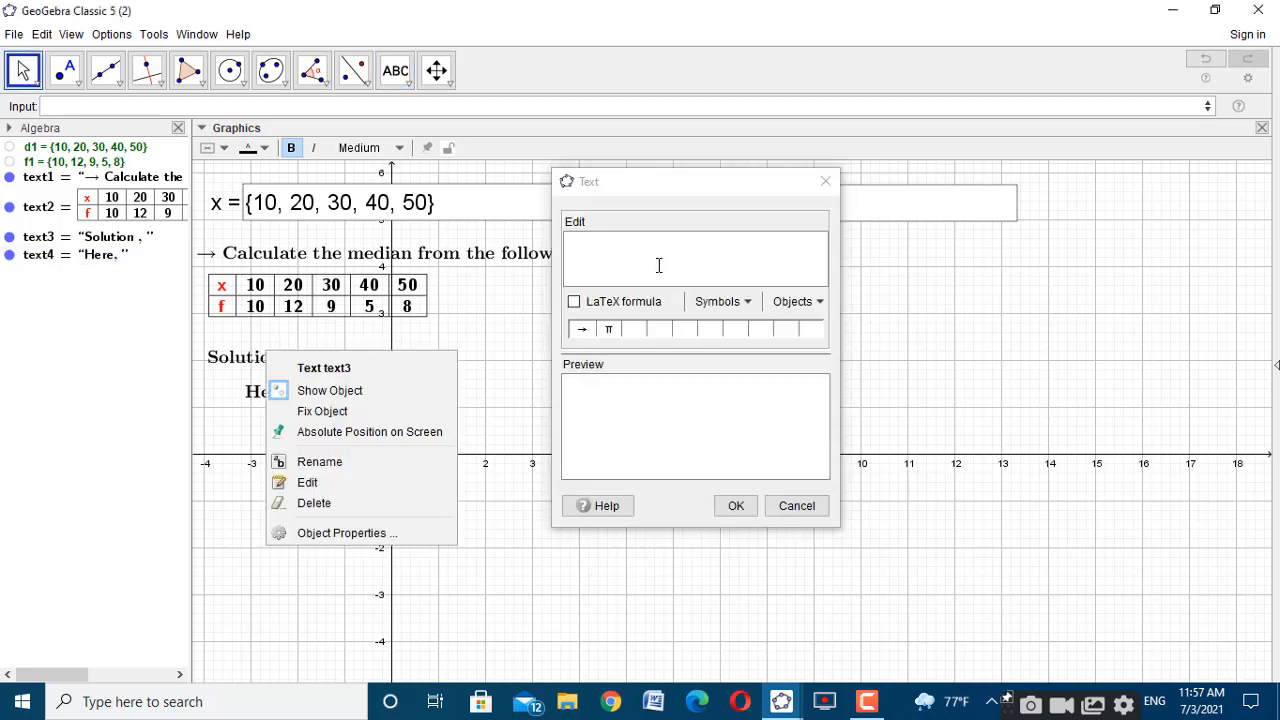
{"action": "left_click", "coordinate": [826, 181]}
{"action": "left_click", "coordinate": [829, 181]}
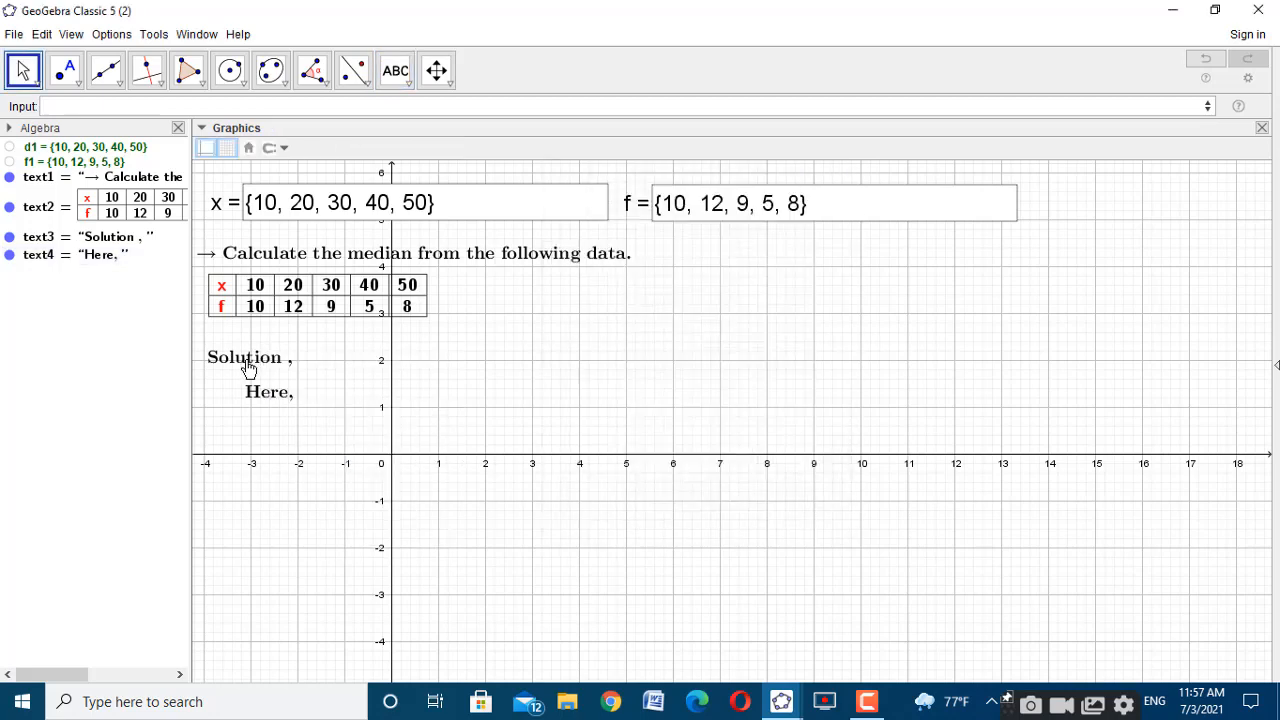
{"action": "left_click", "coordinate": [245, 358]}
{"action": "right_click", "coordinate": [245, 358]}
{"action": "left_click", "coordinate": [286, 489]}
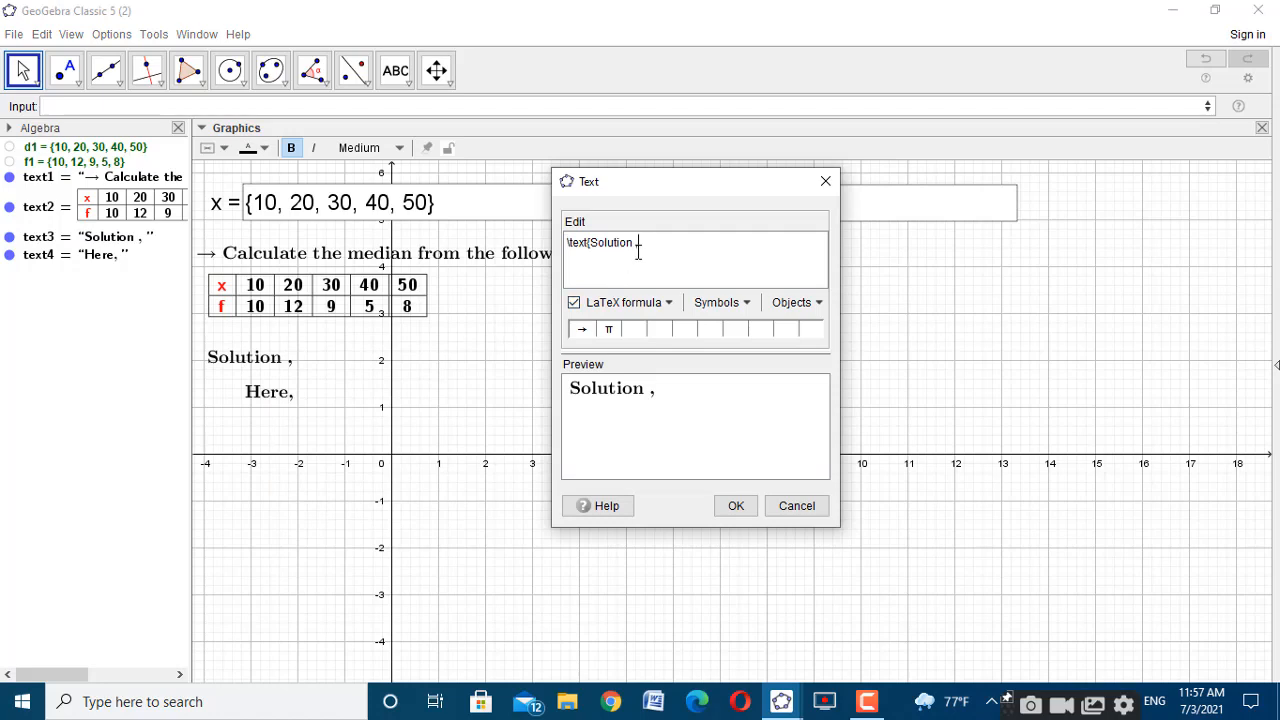
{"action": "key", "text": "BackSpace"}
{"action": "left_click", "coordinate": [736, 505]}
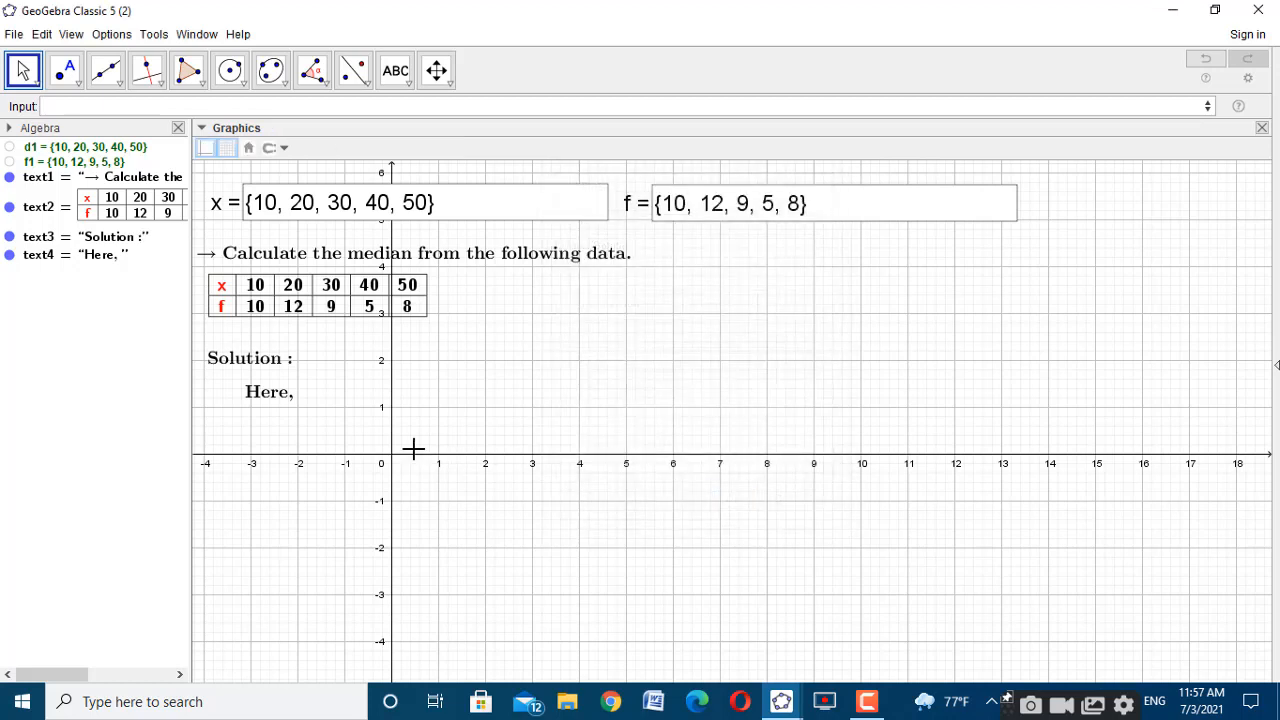
{"action": "left_click_drag", "start_coordinate": [257, 392], "coordinate": [267, 383]}
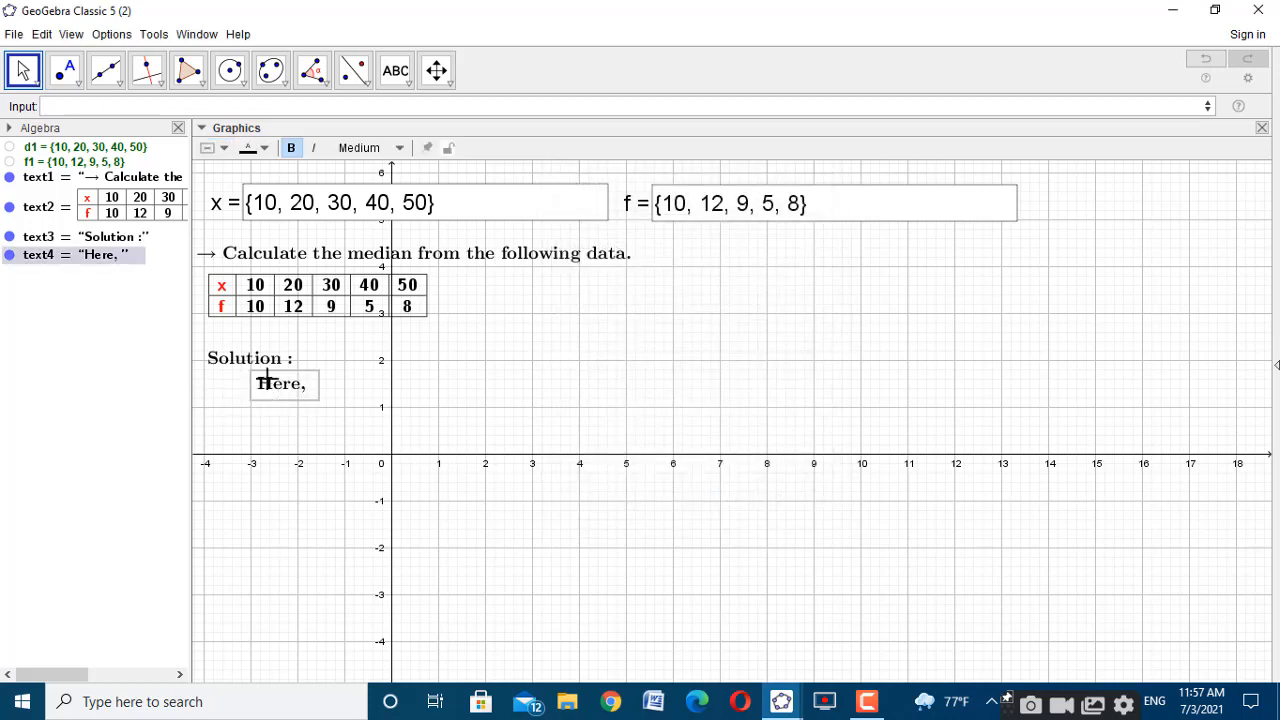
{"action": "left_click", "coordinate": [507, 362]}
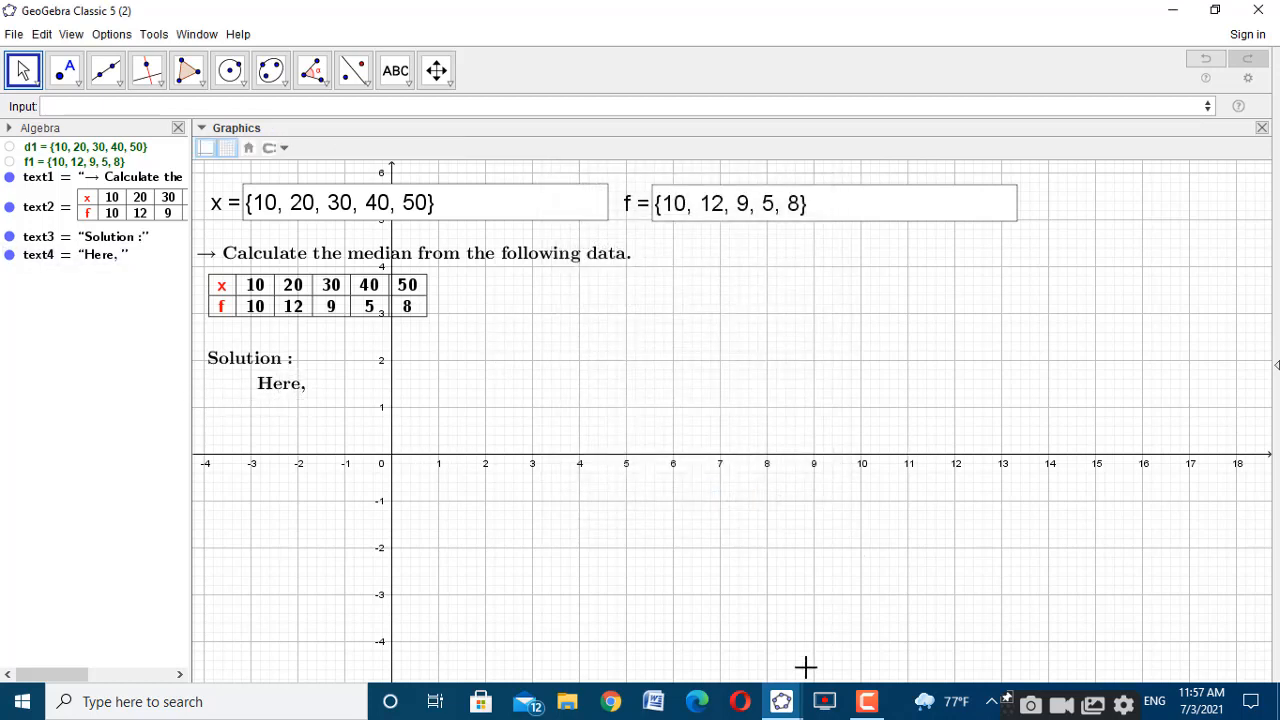
Examine the slider and the x, f and c.f solution table in median discrete series.ggb, and return to the new GeoGebra file
{"action": "mouse_move", "coordinate": [782, 701]}
{"action": "left_click", "coordinate": [680, 612]}
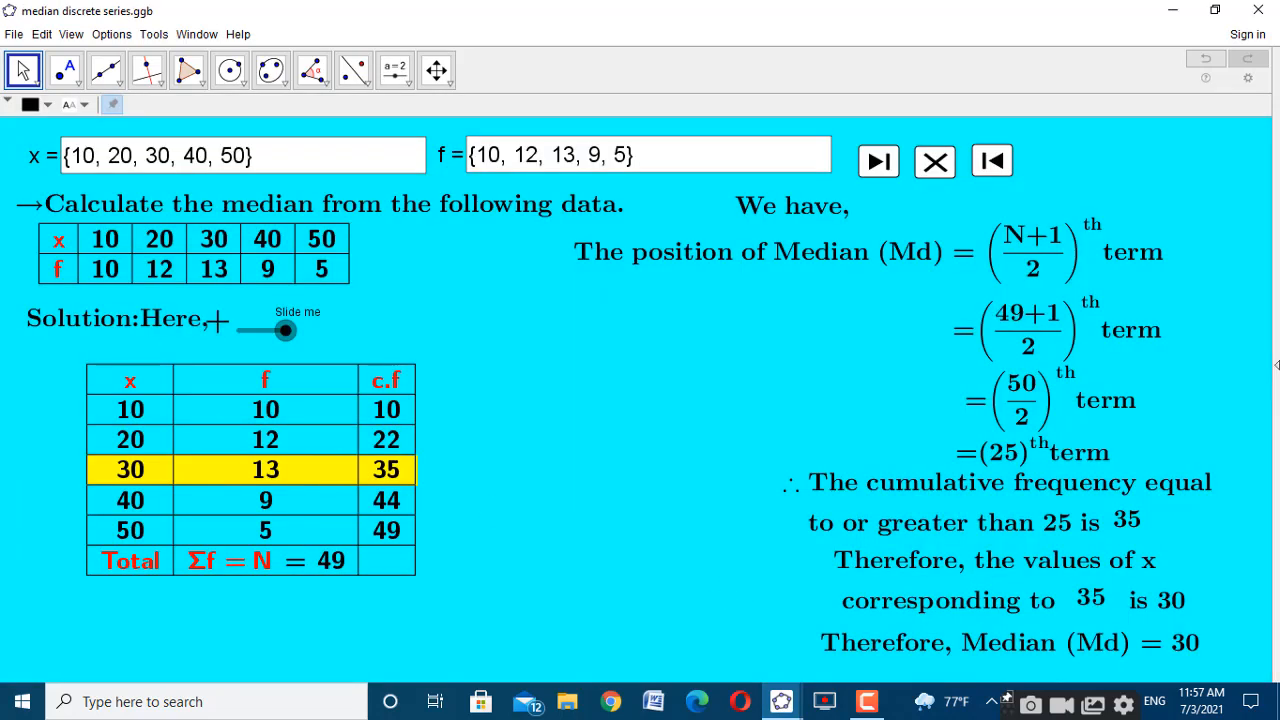
{"action": "left_click_drag", "start_coordinate": [286, 330], "coordinate": [309, 354]}
{"action": "left_click", "coordinate": [788, 692]}
{"action": "left_click", "coordinate": [850, 615]}
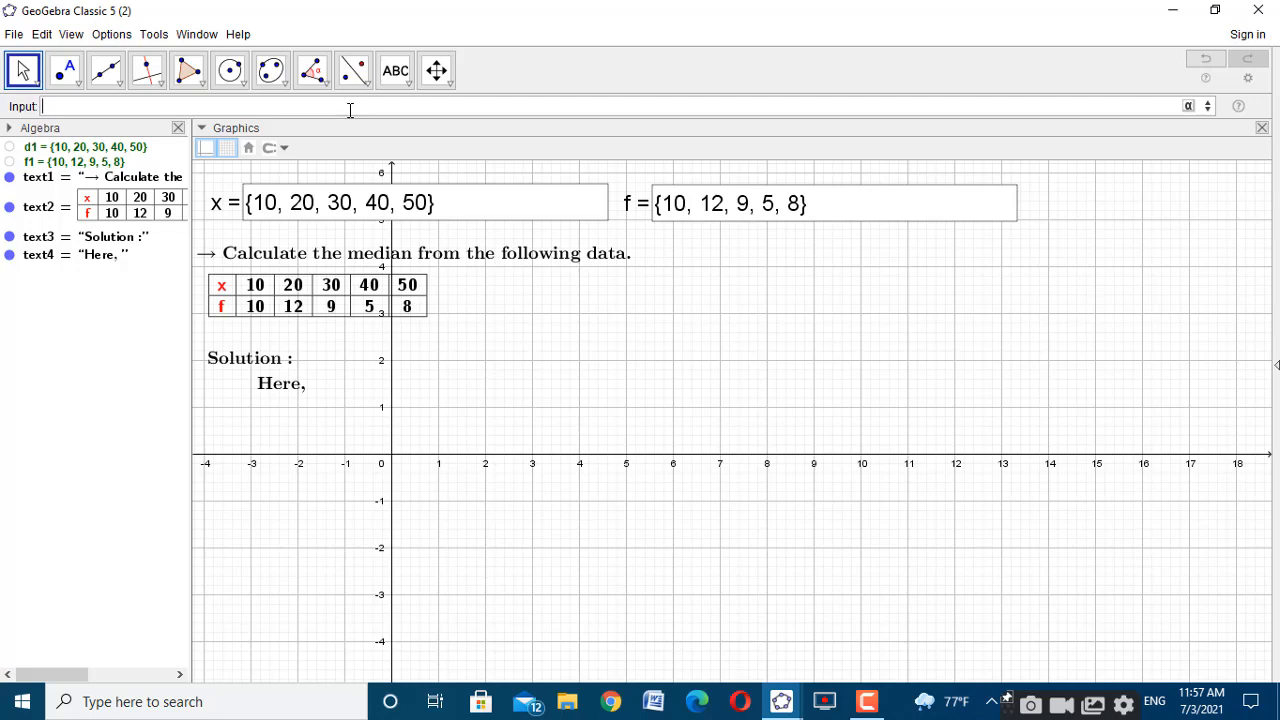
Begin a Sequence command with expression, variable, start and end value, and nest a Sum command as its expression
{"action": "type", "text": "se"}
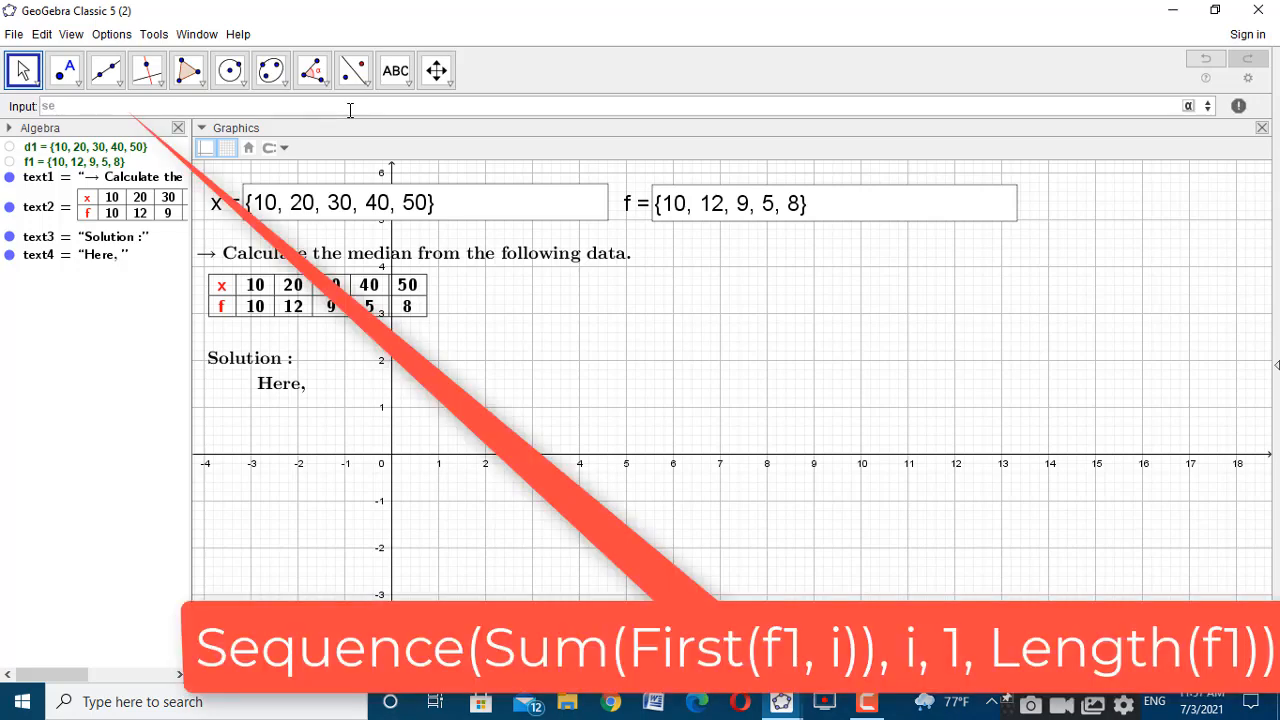
{"action": "type", "text": "qu"}
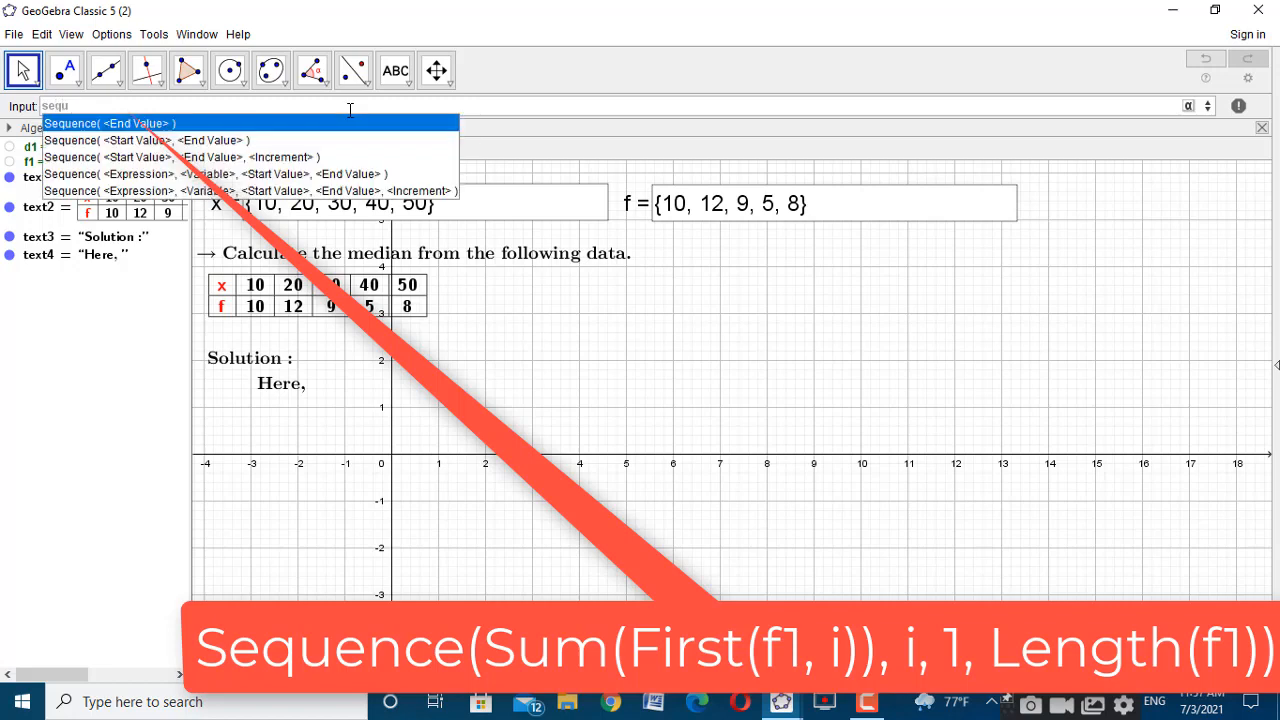
{"action": "left_click", "coordinate": [316, 175]}
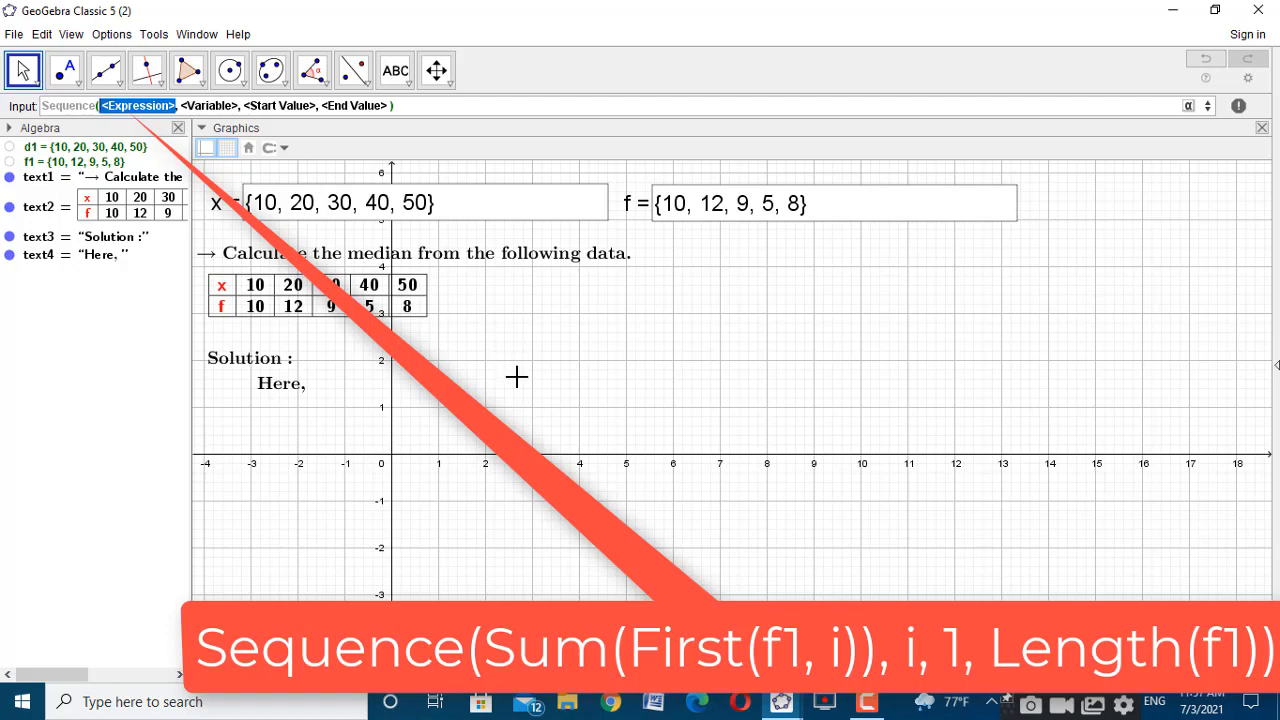
{"action": "type", "text": "sum"}
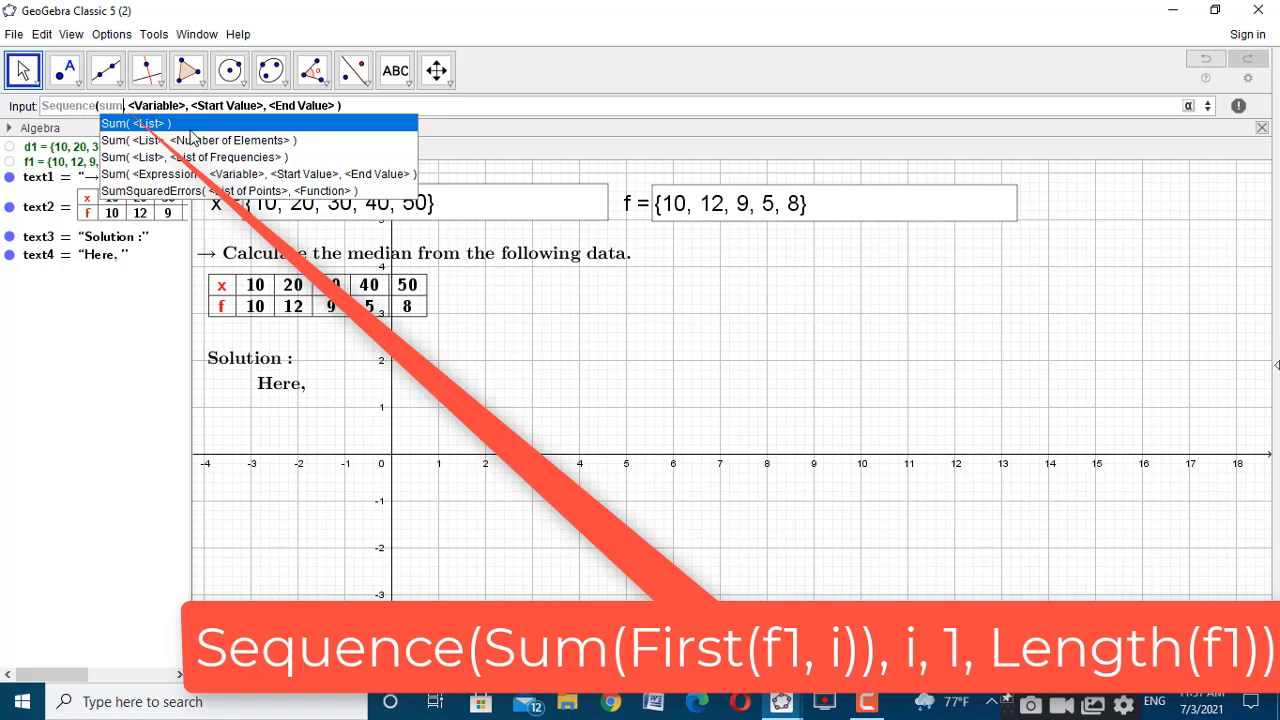
{"action": "left_click", "coordinate": [195, 140]}
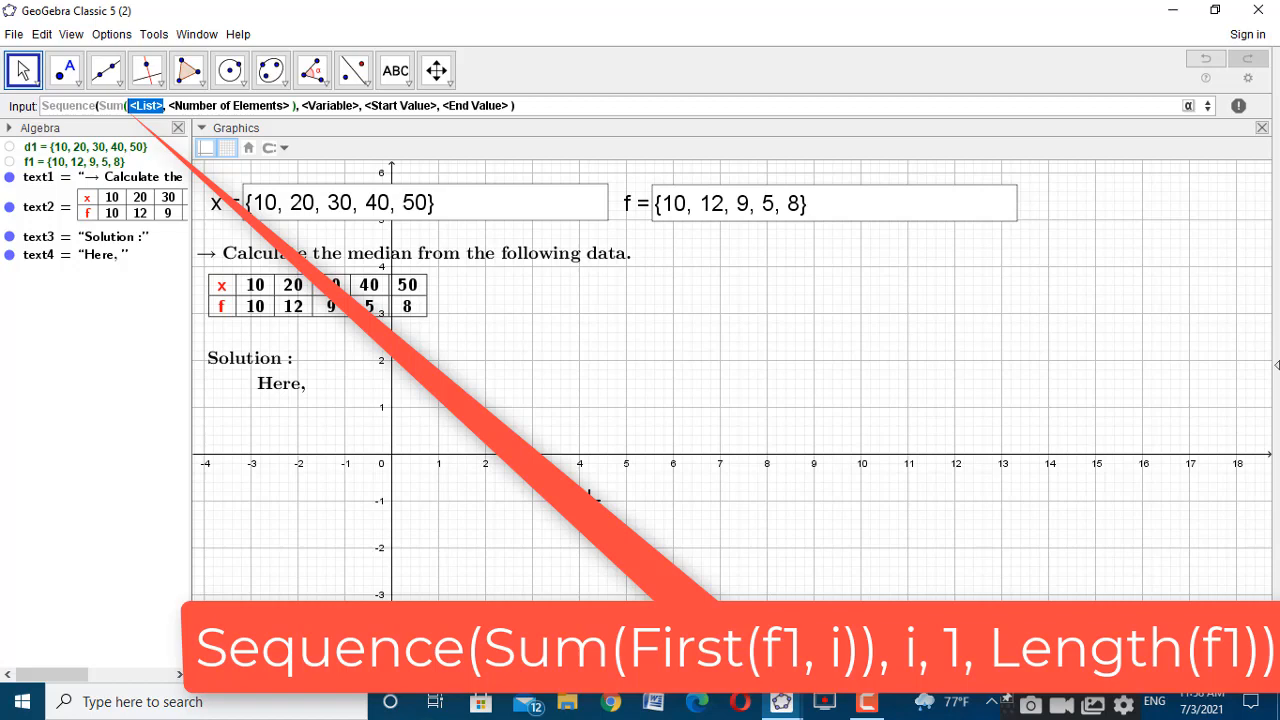
Fill the Sum command with First(f1, i) and remove its unused number-of-elements argument
{"action": "type", "text": "first"}
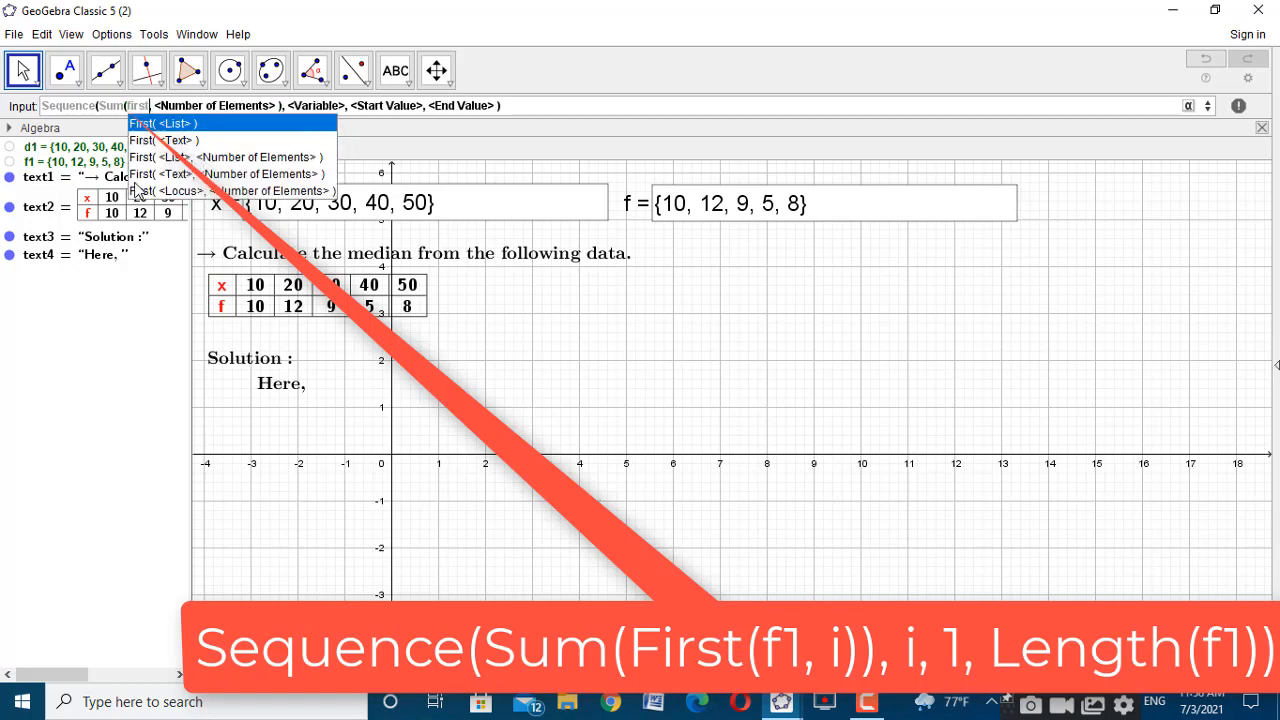
{"action": "left_click", "coordinate": [205, 160]}
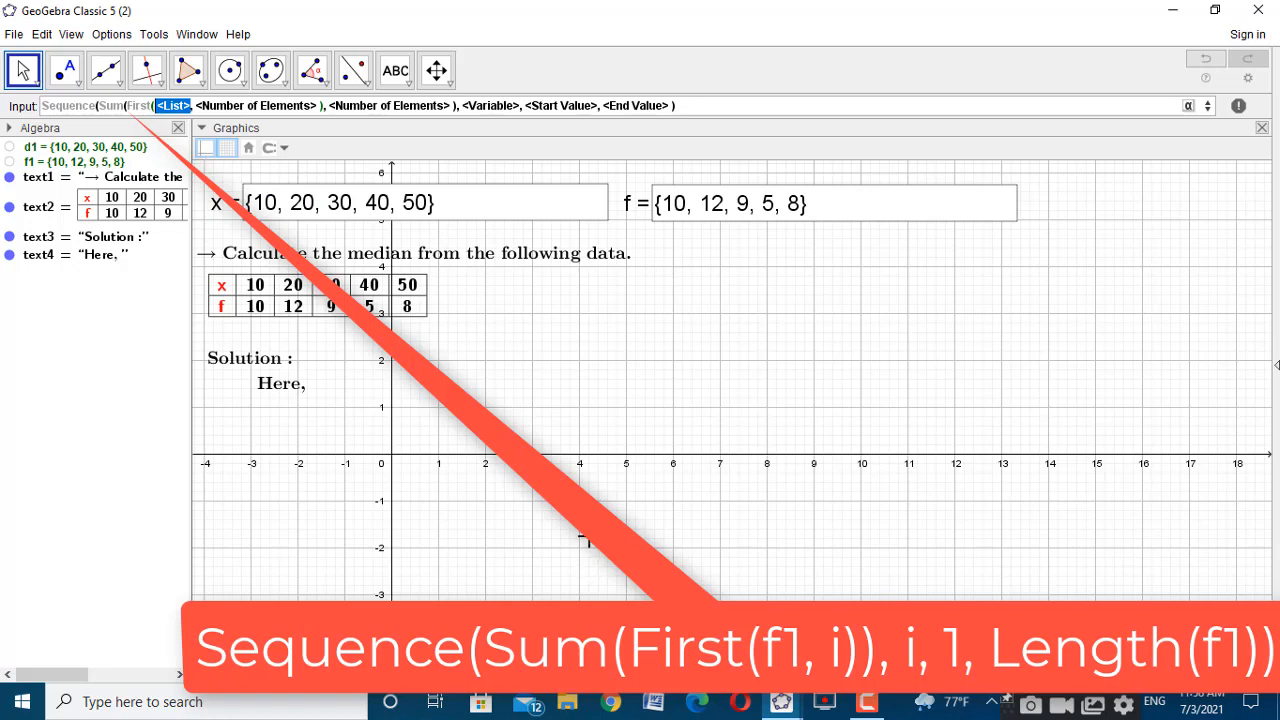
{"action": "type", "text": "f1"}
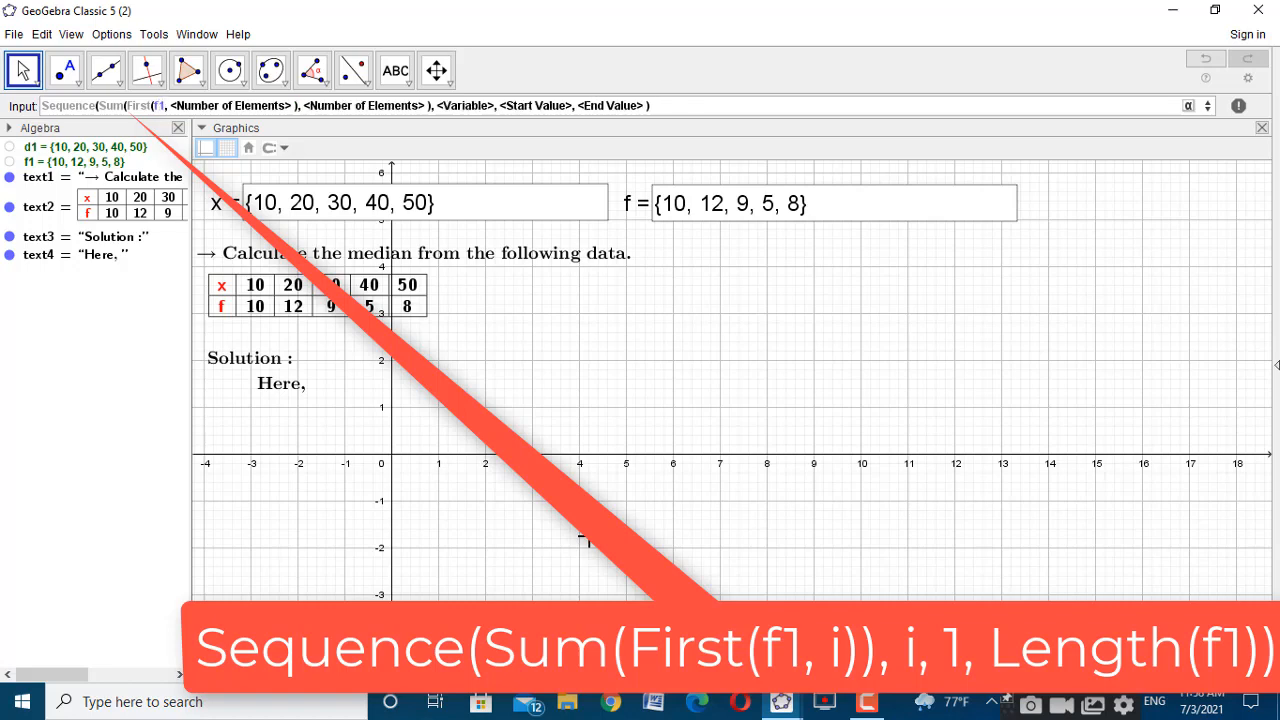
{"action": "key", "text": "Tab"}
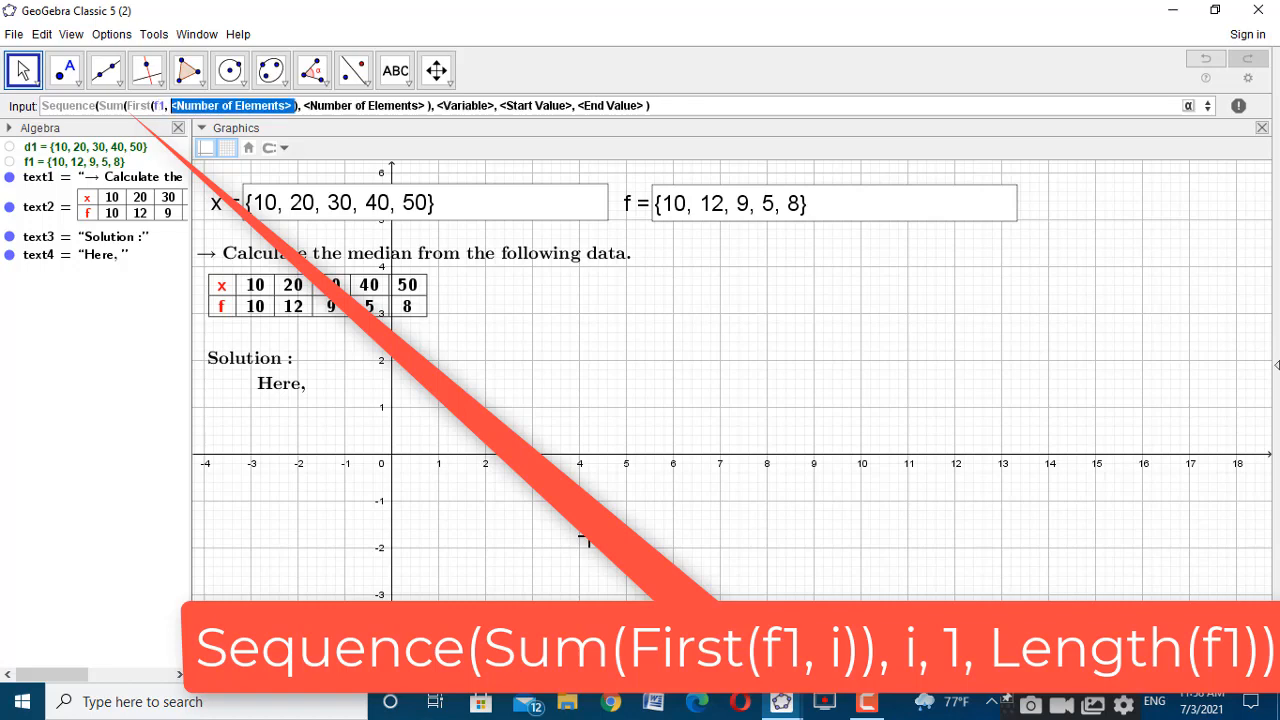
{"action": "type", "text": "i"}
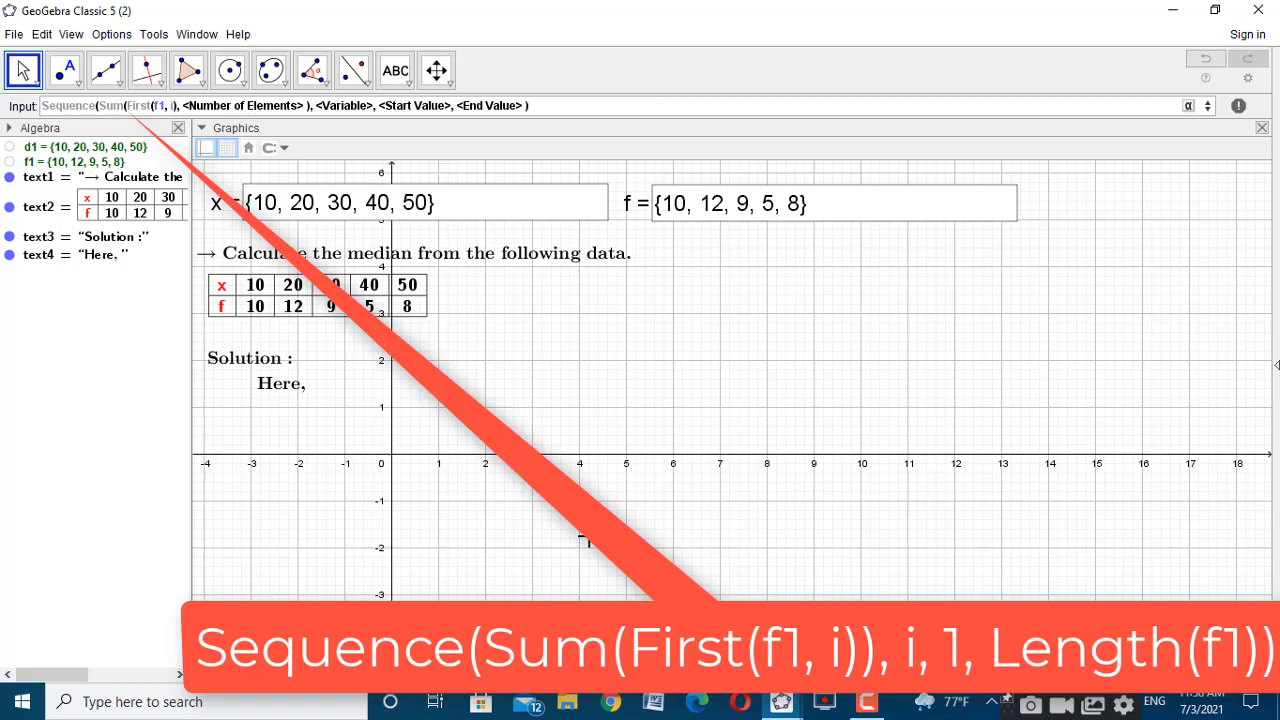
{"action": "key", "text": "Tab"}
{"action": "key", "text": "BackSpace"}
{"action": "key", "text": "BackSpace"}
{"action": "key", "text": "BackSpace"}
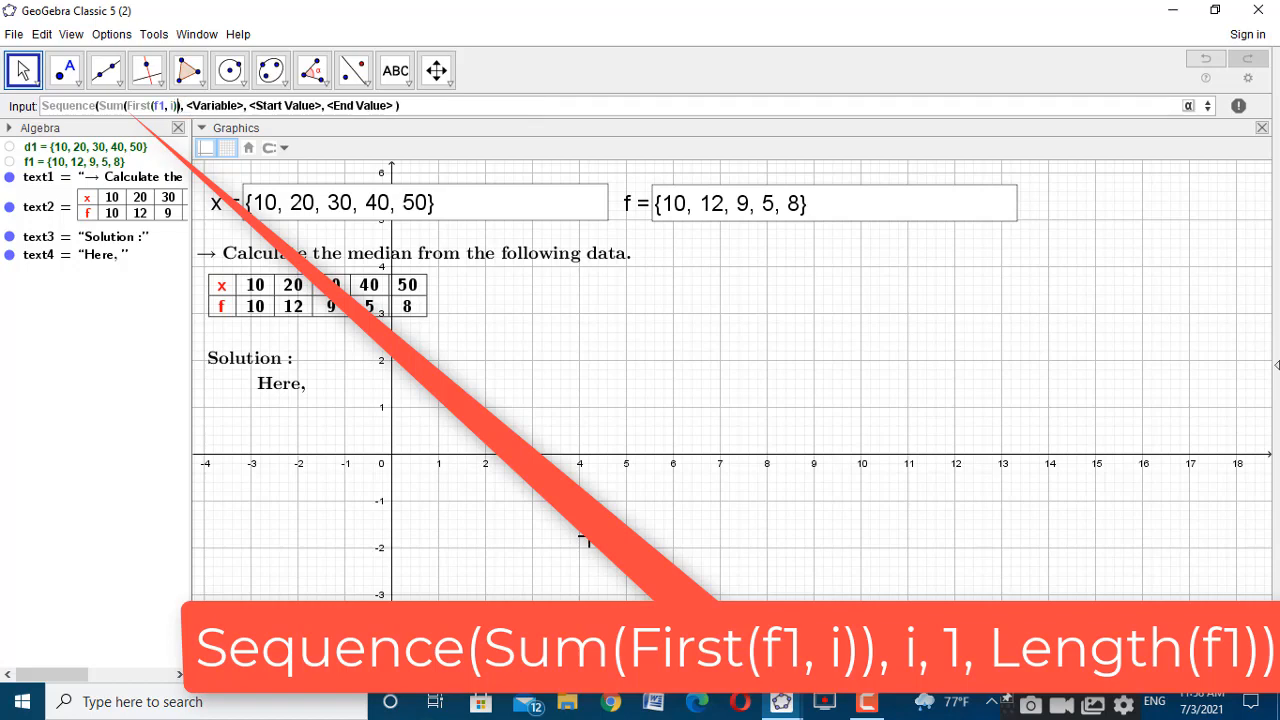
Complete the Sequence command with variable i, start value 1 and end value Length(f1), and create the cumulative-frequency list
{"action": "key", "text": "Tab"}
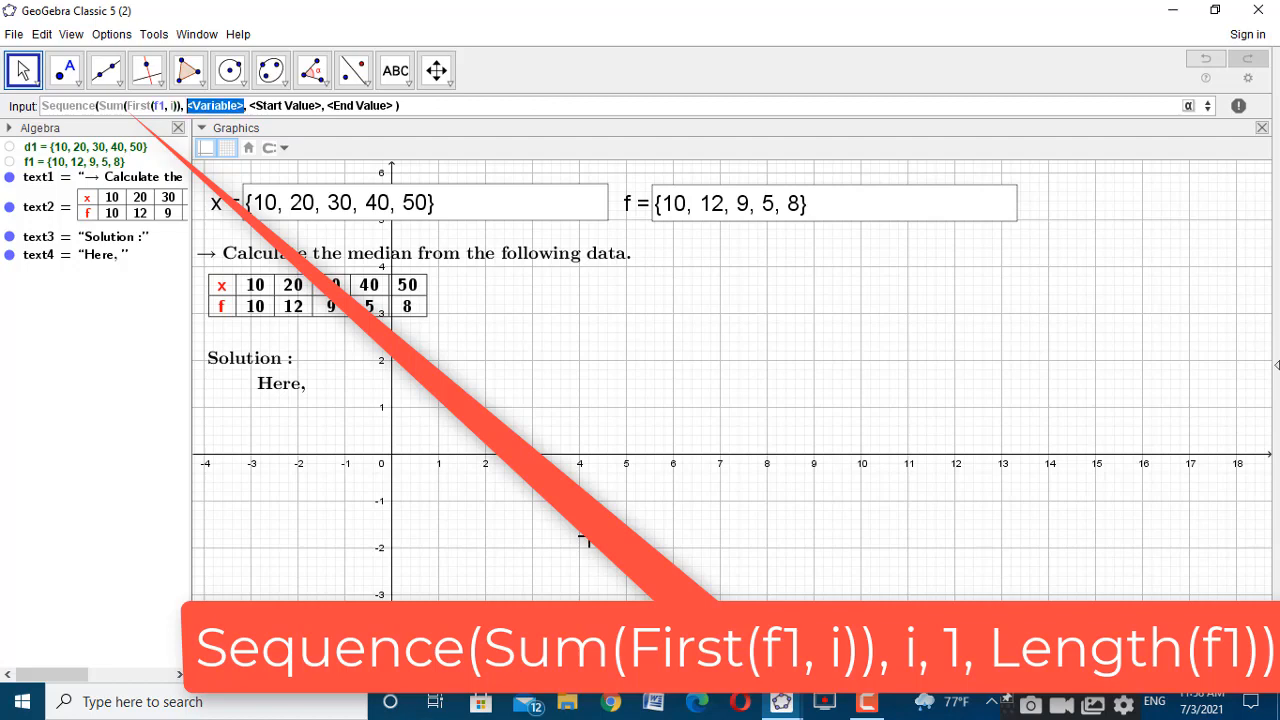
{"action": "key", "text": "Tab"}
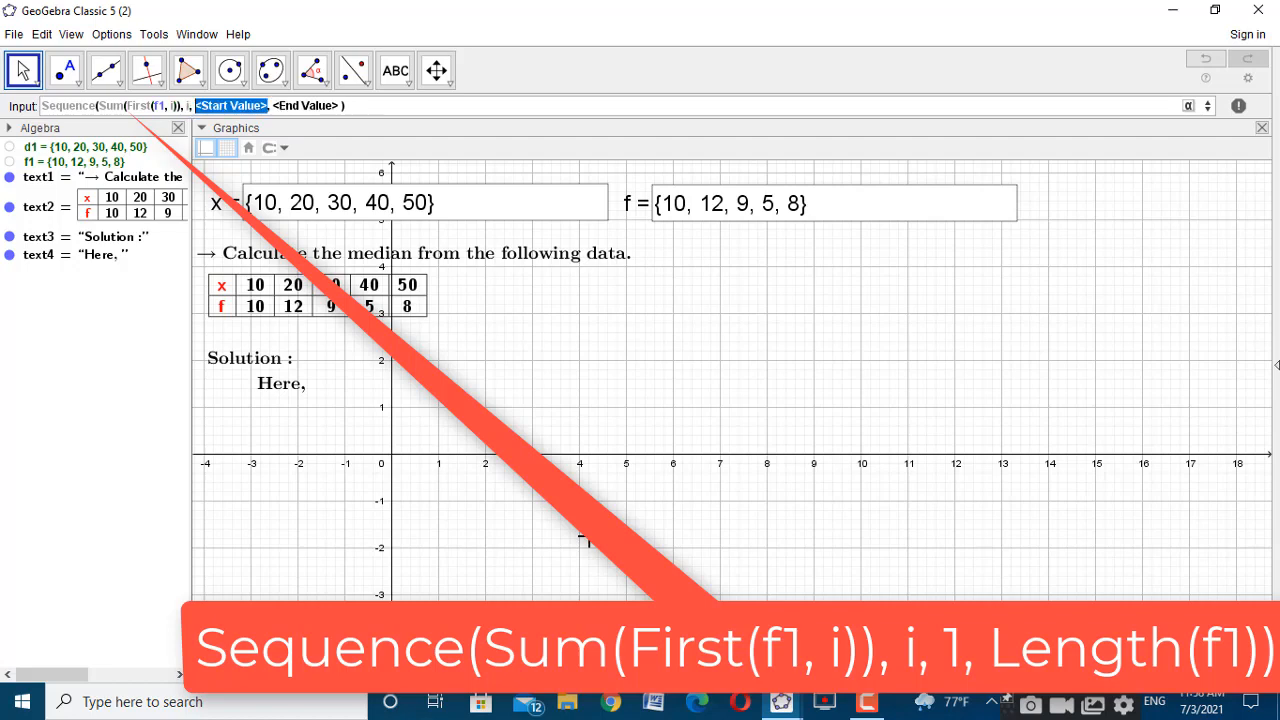
{"action": "type", "text": "1"}
{"action": "key", "text": "Tab"}
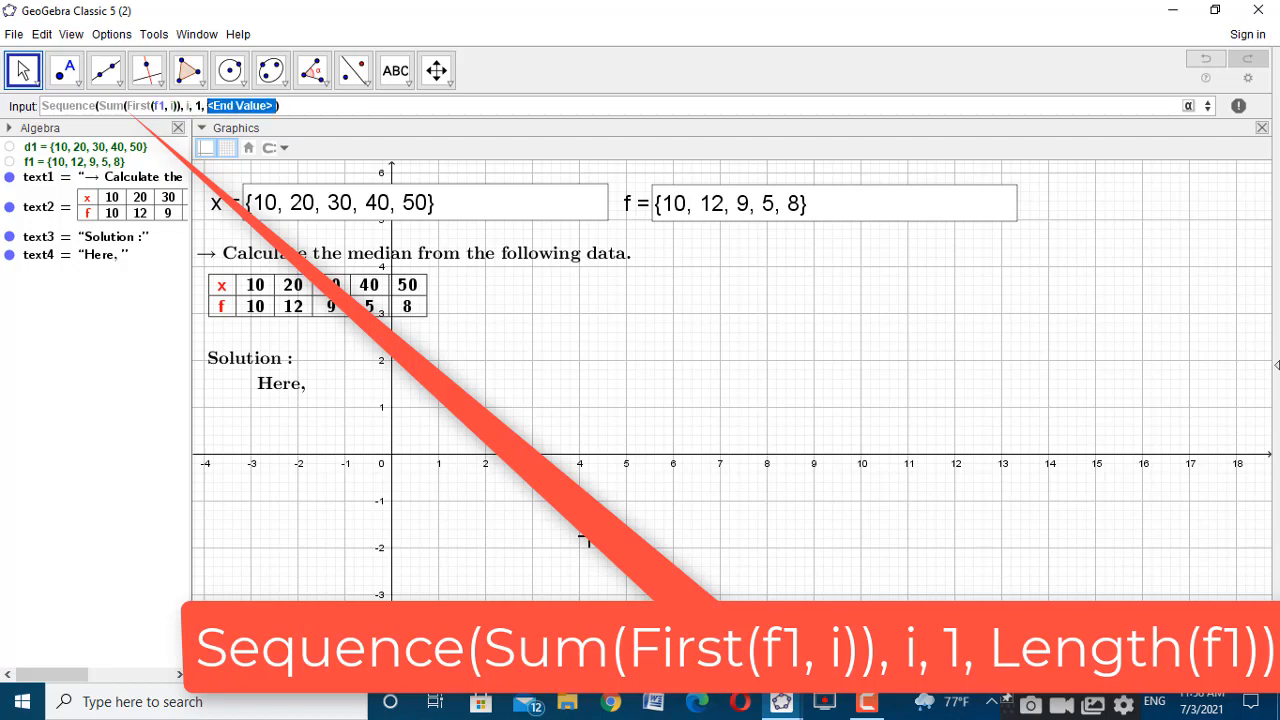
{"action": "key", "text": "BackSpace"}
{"action": "type", "text": "l"}
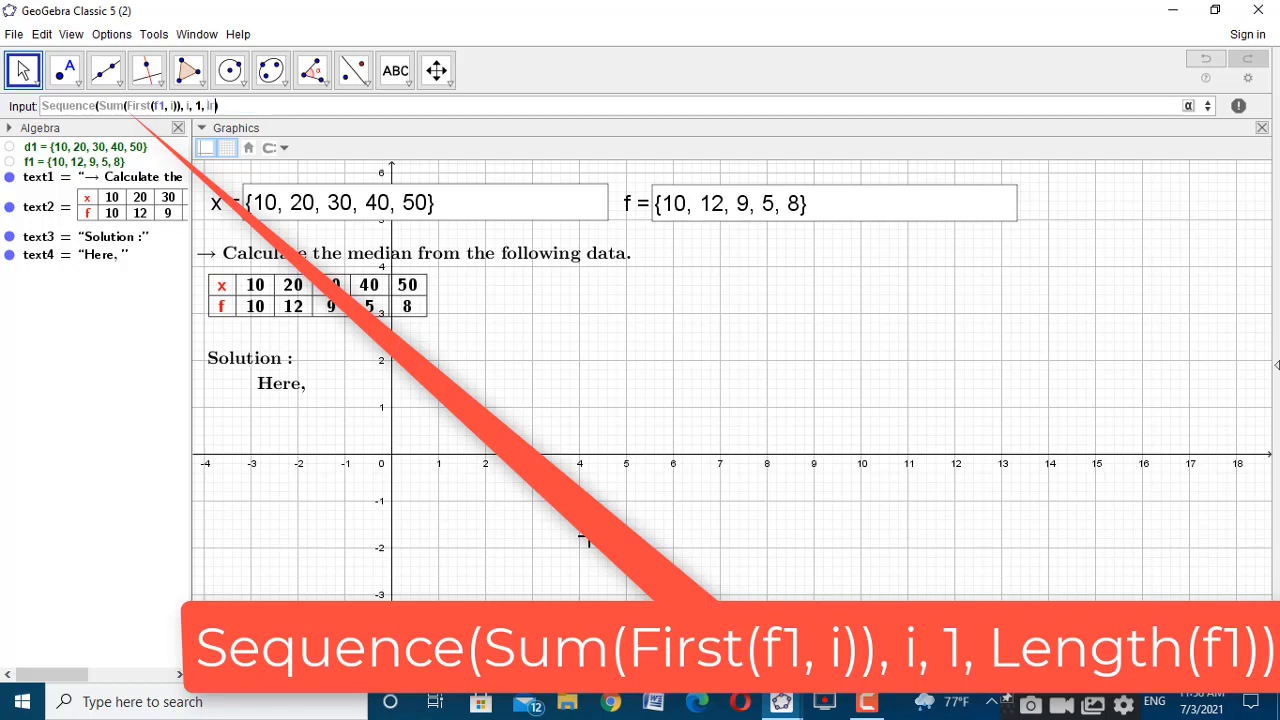
{"action": "type", "text": "ength"}
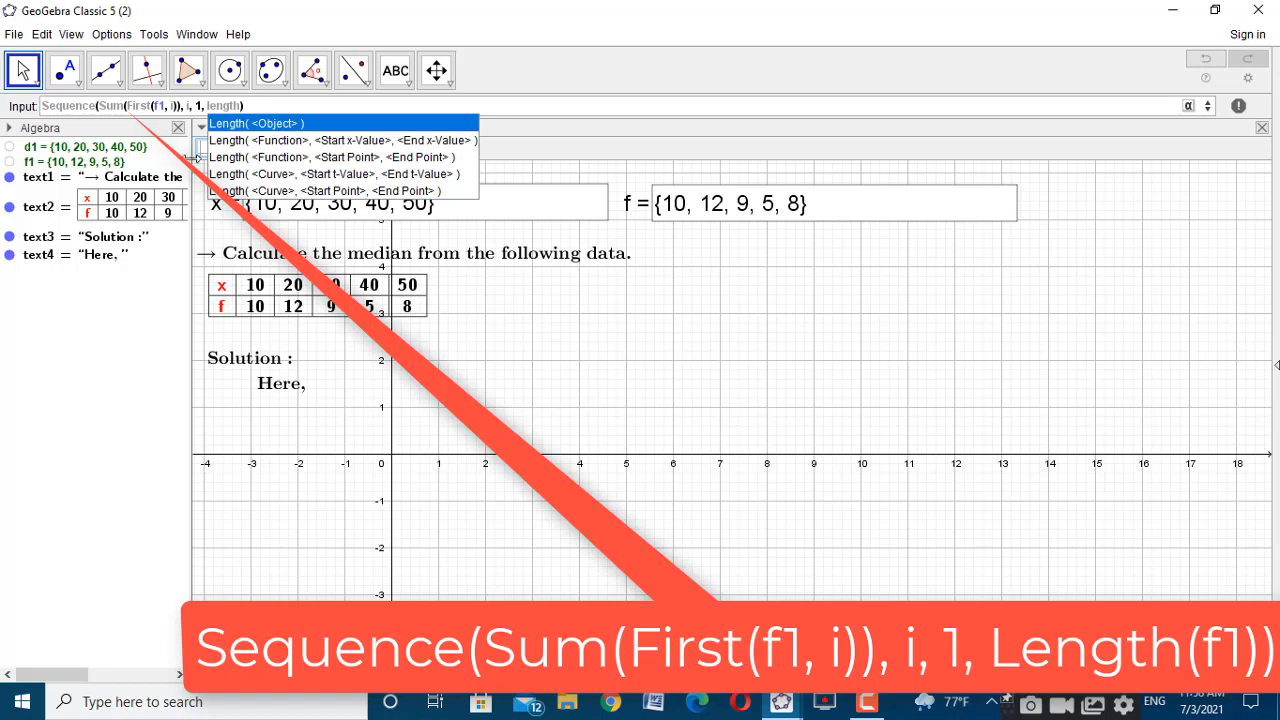
{"action": "left_click", "coordinate": [263, 123]}
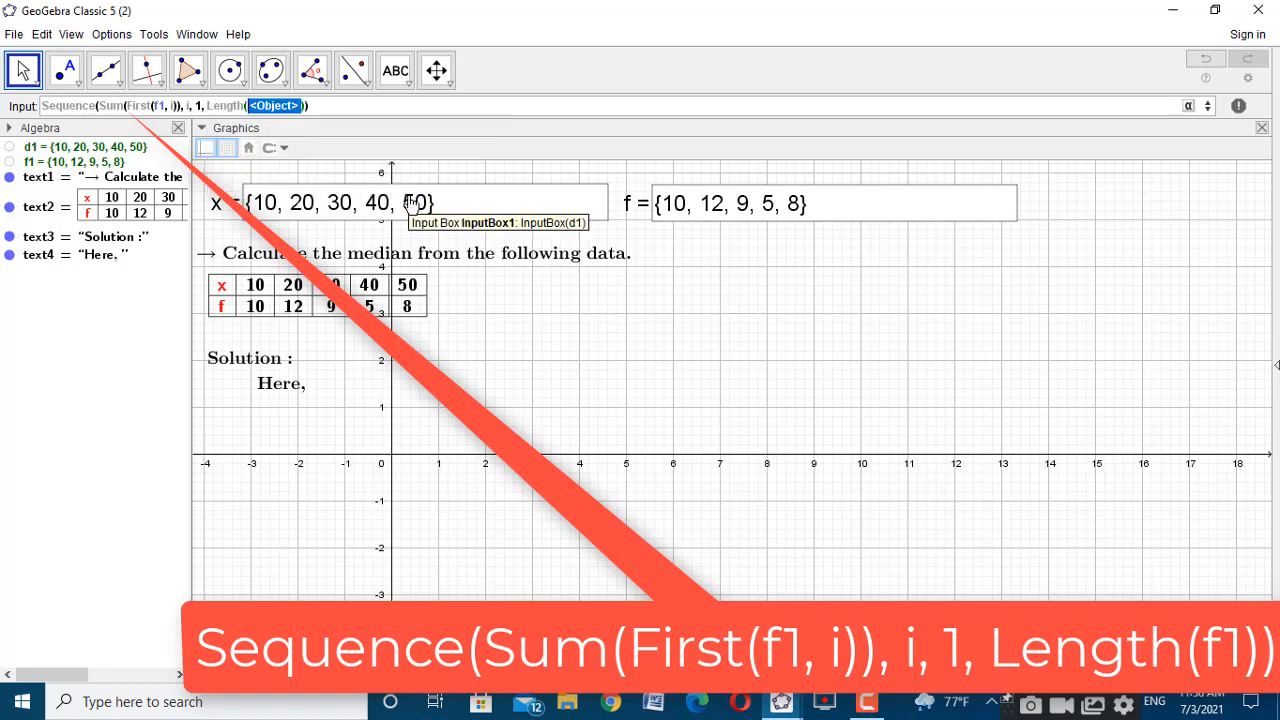
{"action": "type", "text": "f"}
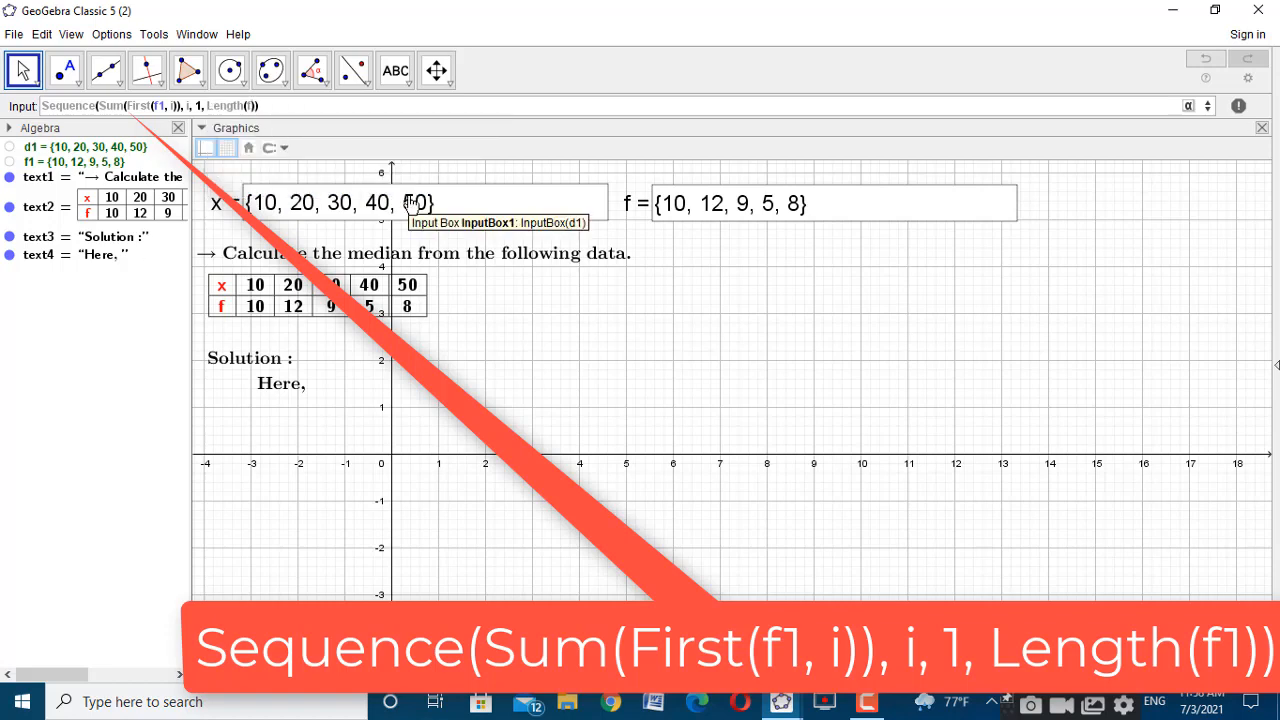
{"action": "type", "text": "1"}
{"action": "key", "text": "Return"}
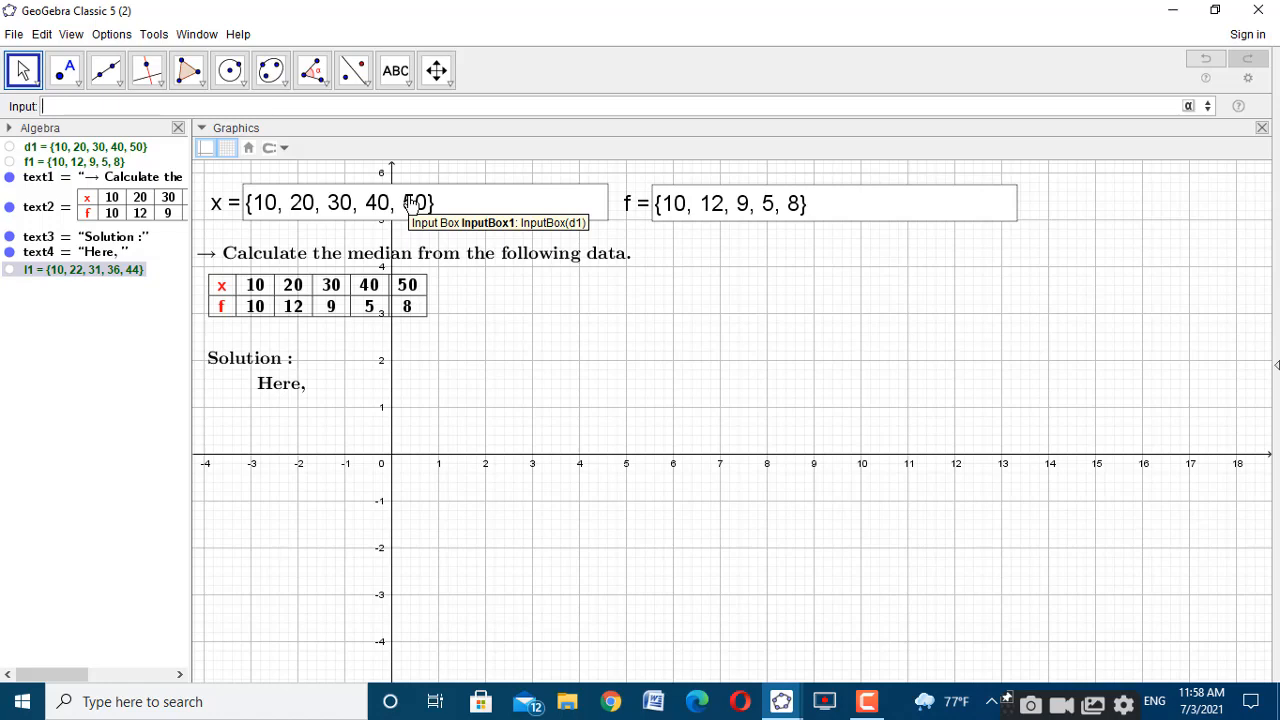
Create a number for the total frequency with the command Sum(f1)
{"action": "left_click", "coordinate": [100, 105]}
{"action": "type", "text": "sum"}
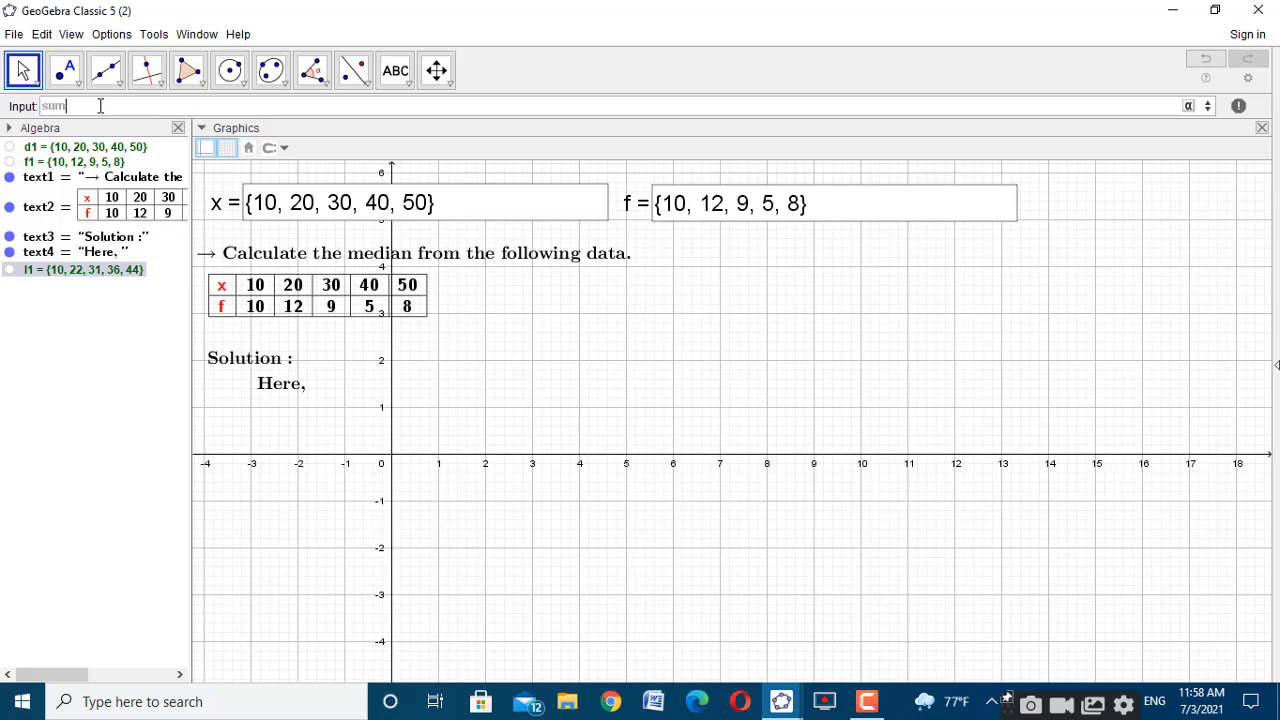
{"action": "left_click", "coordinate": [116, 127]}
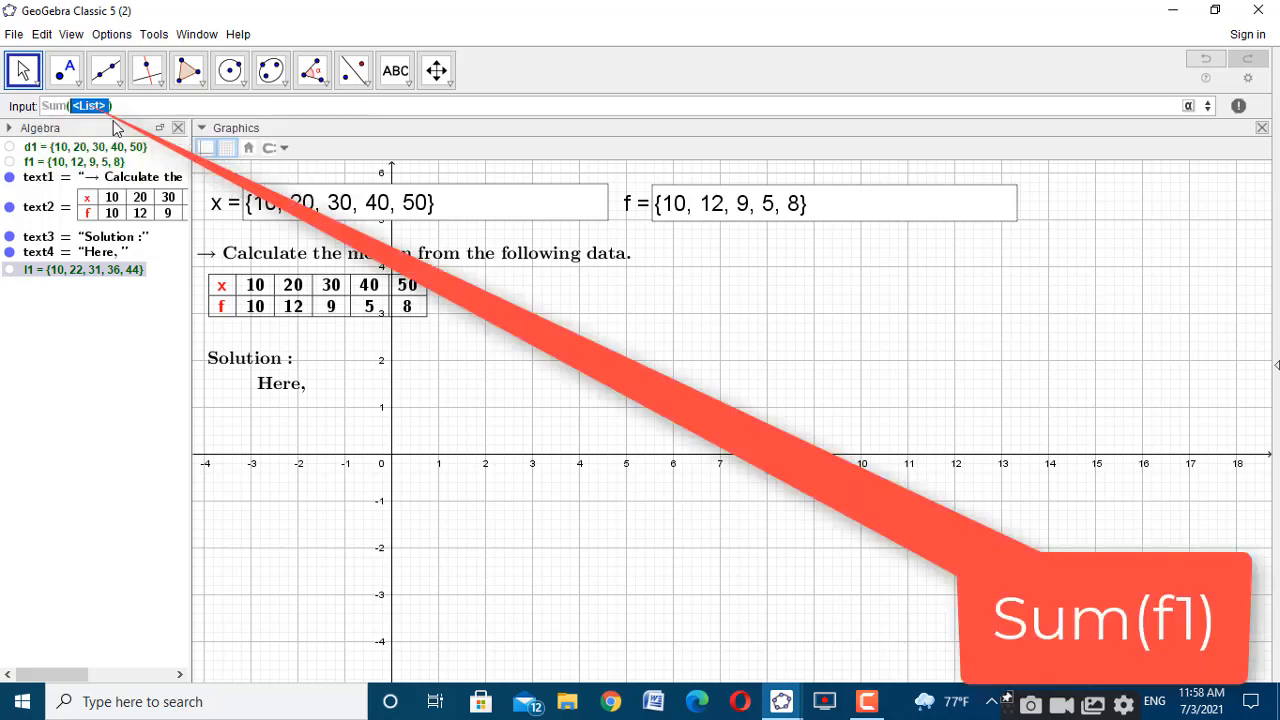
{"action": "type", "text": "f1"}
{"action": "key", "text": "Return"}
Rename the total-frequency number as n1
{"action": "right_click", "coordinate": [29, 286]}
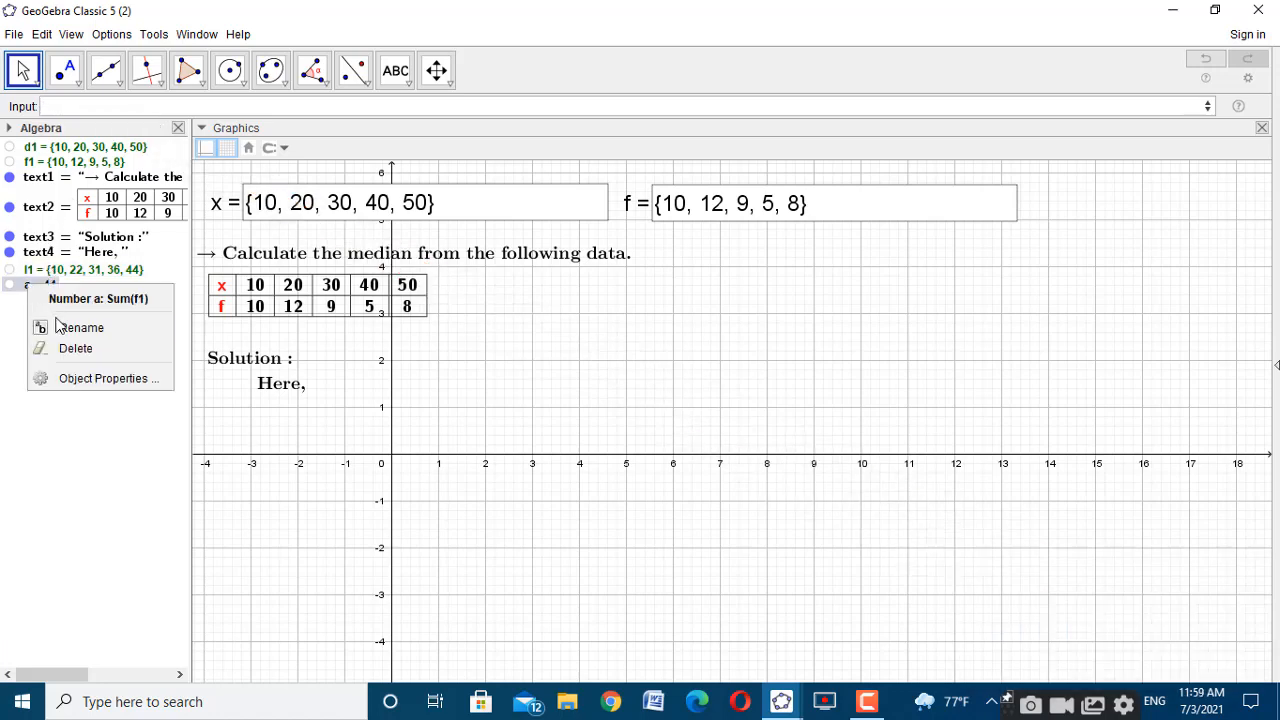
{"action": "left_click", "coordinate": [57, 326]}
{"action": "left_click", "coordinate": [500, 346]}
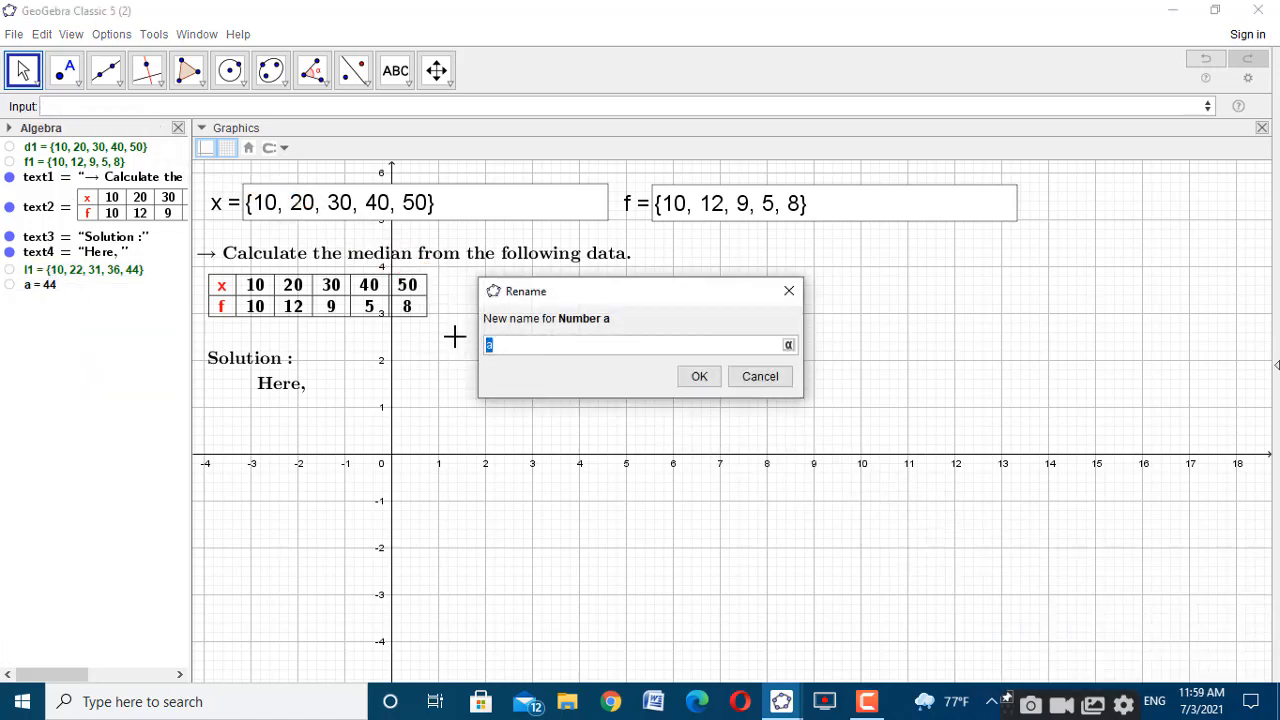
{"action": "type", "text": "n1"}
{"action": "left_click", "coordinate": [692, 379]}
Rename the cumulative-frequency list as cf1
{"action": "right_click", "coordinate": [116, 269]}
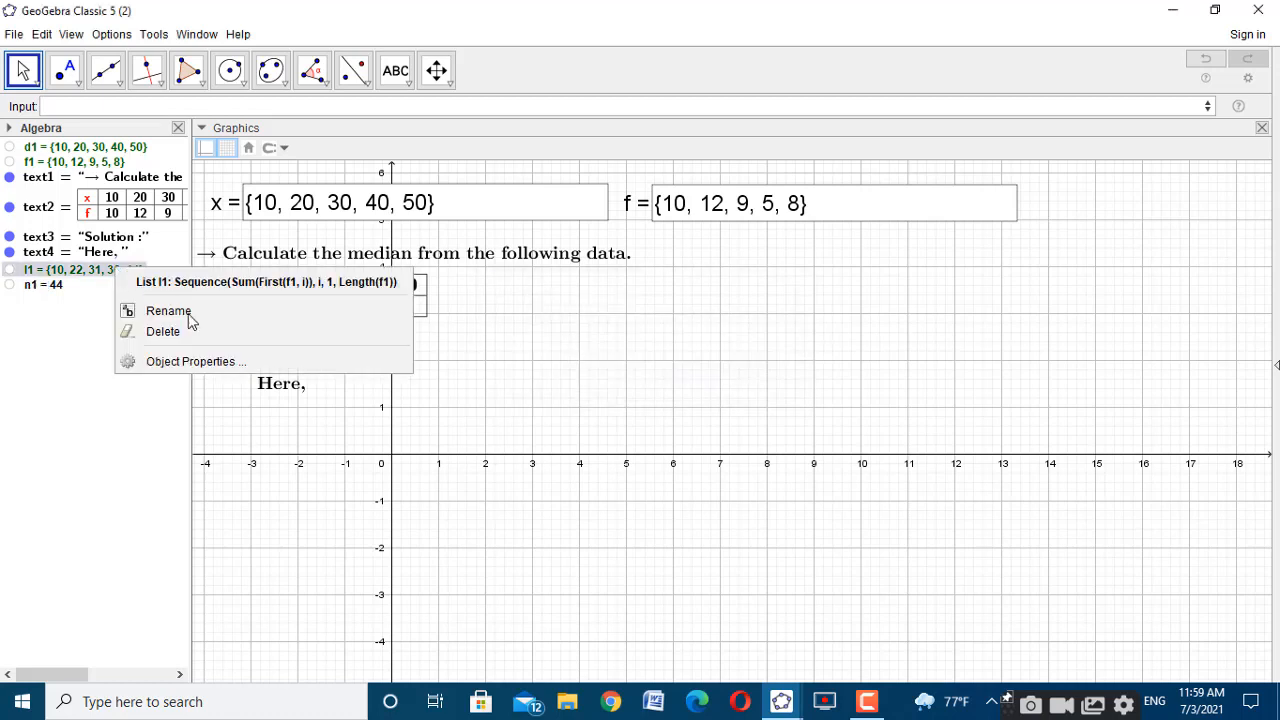
{"action": "left_click", "coordinate": [195, 313]}
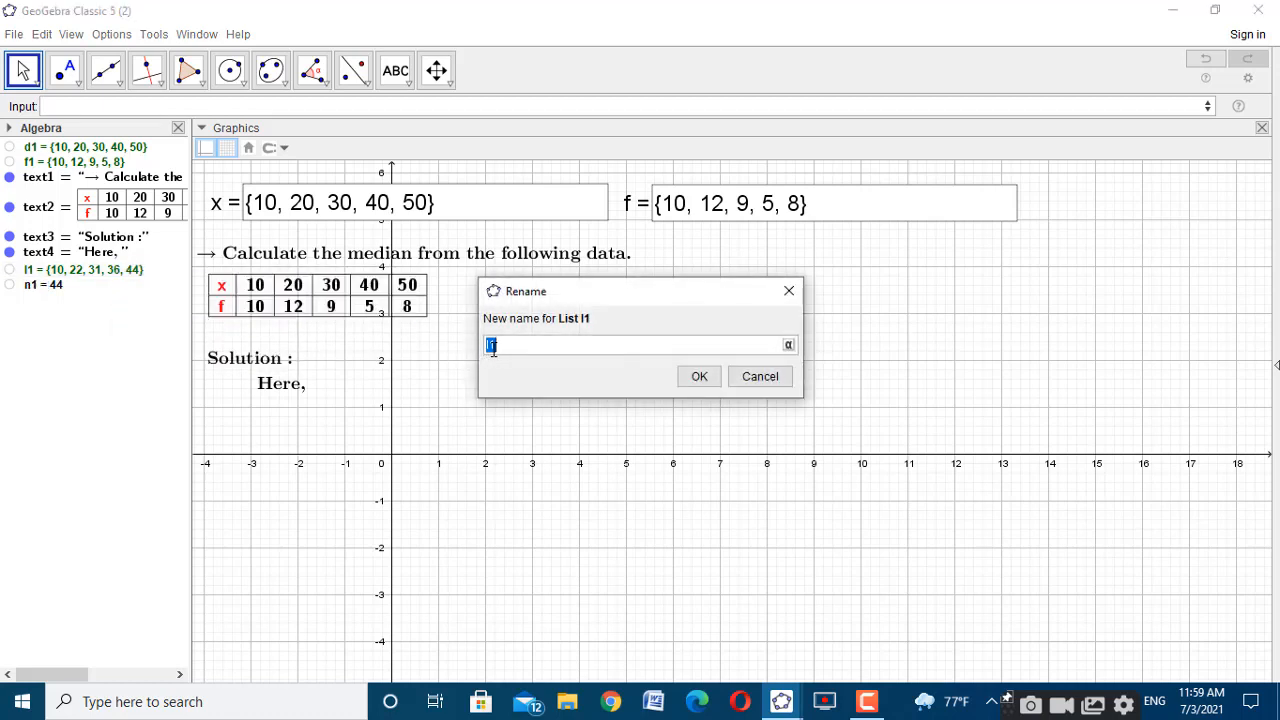
{"action": "type", "text": "cf1"}
{"action": "left_click", "coordinate": [695, 378]}
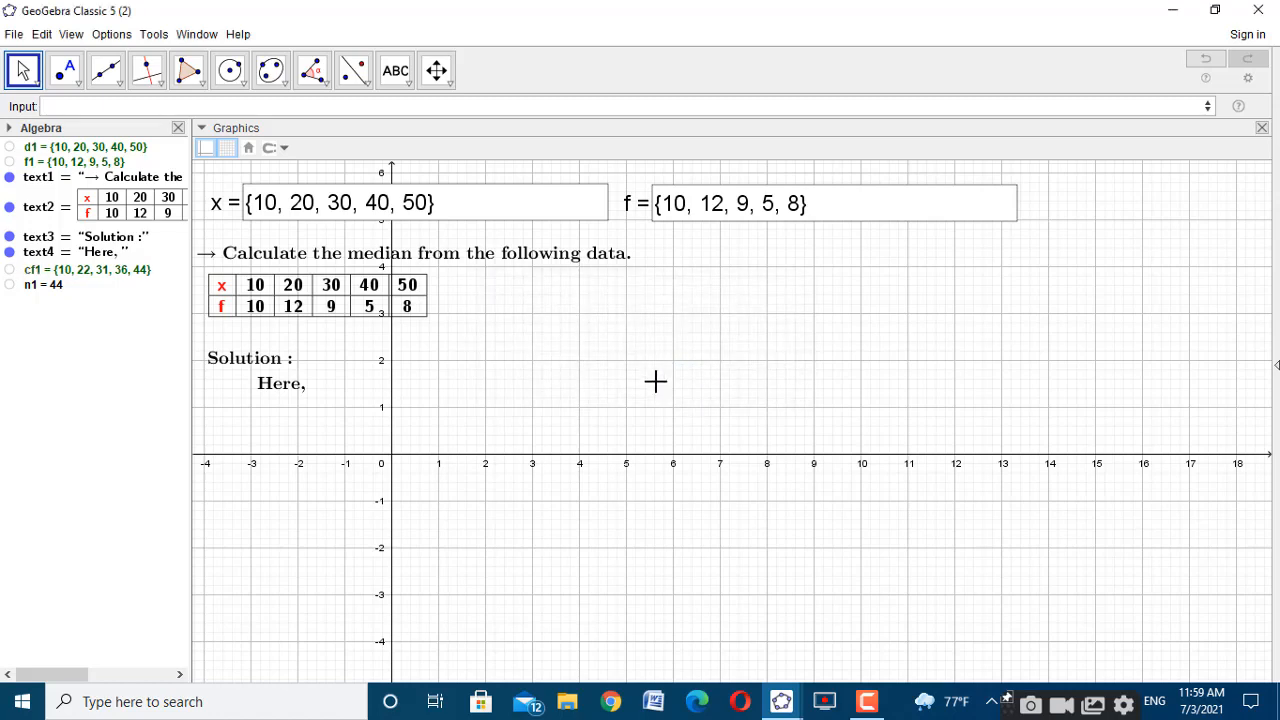
Examine the slider and the solution table in median discrete series.ggb, and go back to the new GeoGebra file
{"action": "left_click", "coordinate": [783, 703]}
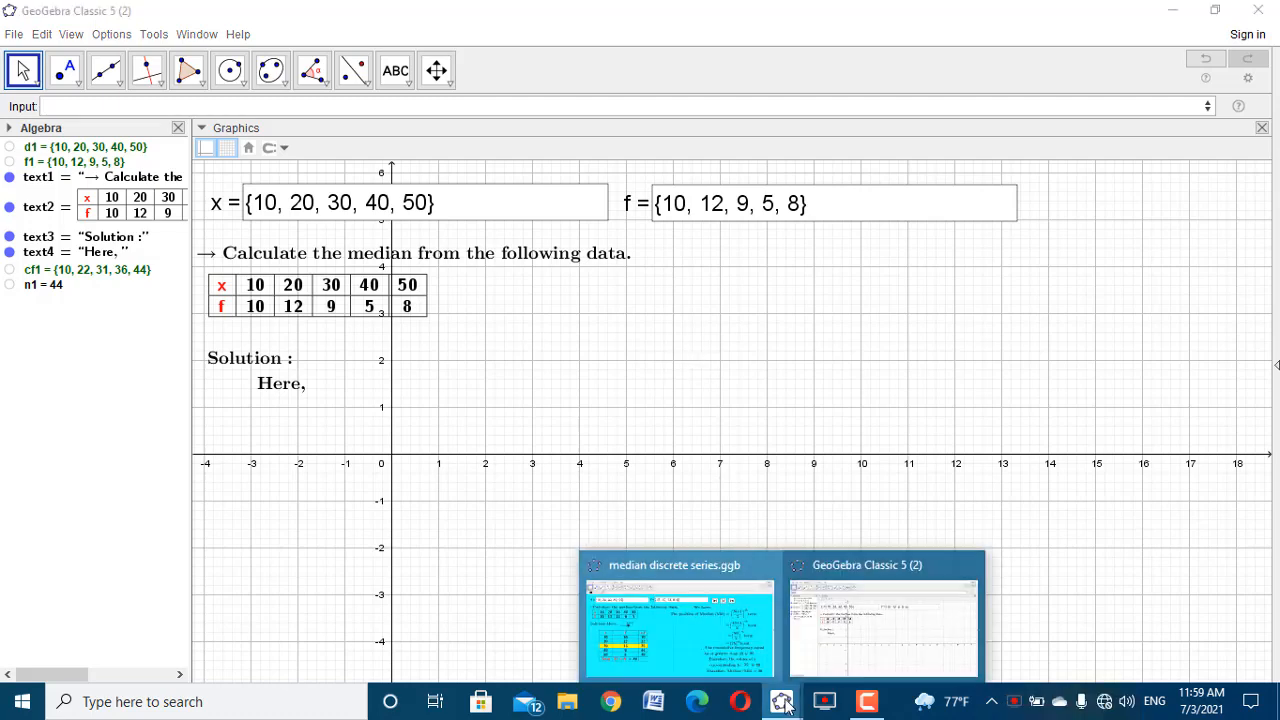
{"action": "left_click", "coordinate": [723, 651]}
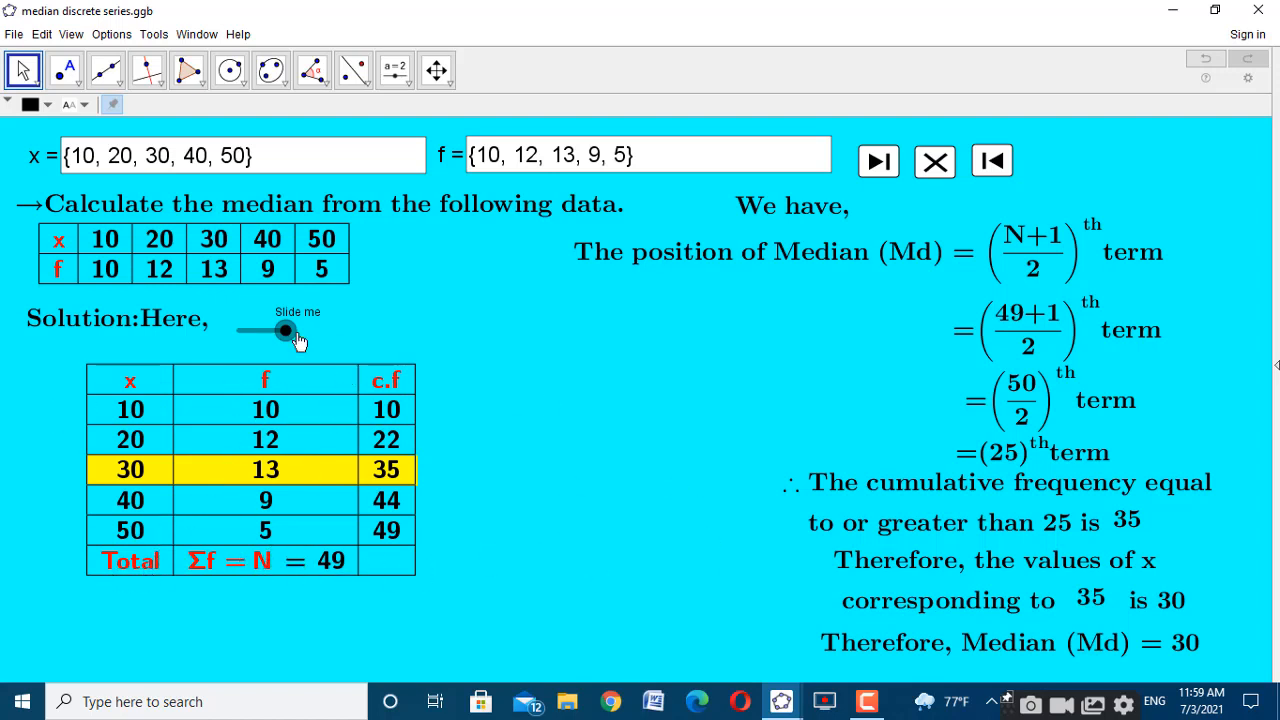
{"action": "left_click", "coordinate": [781, 702]}
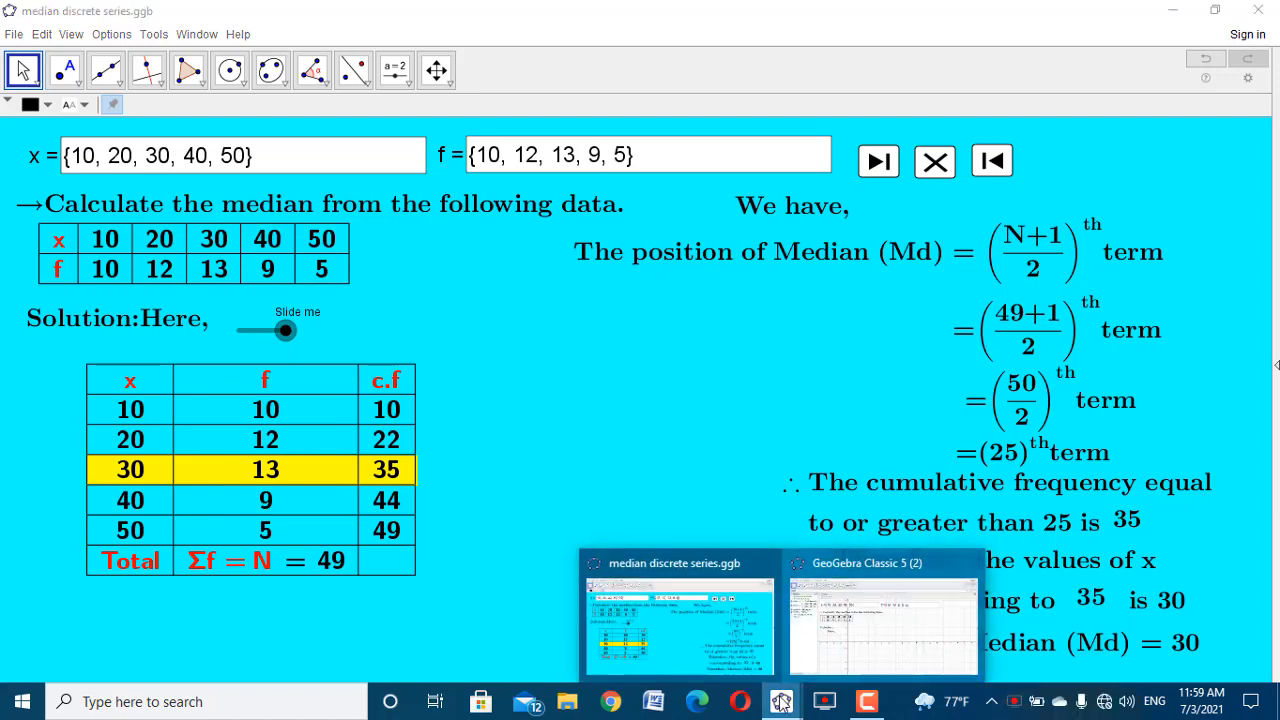
{"action": "left_click", "coordinate": [652, 443]}
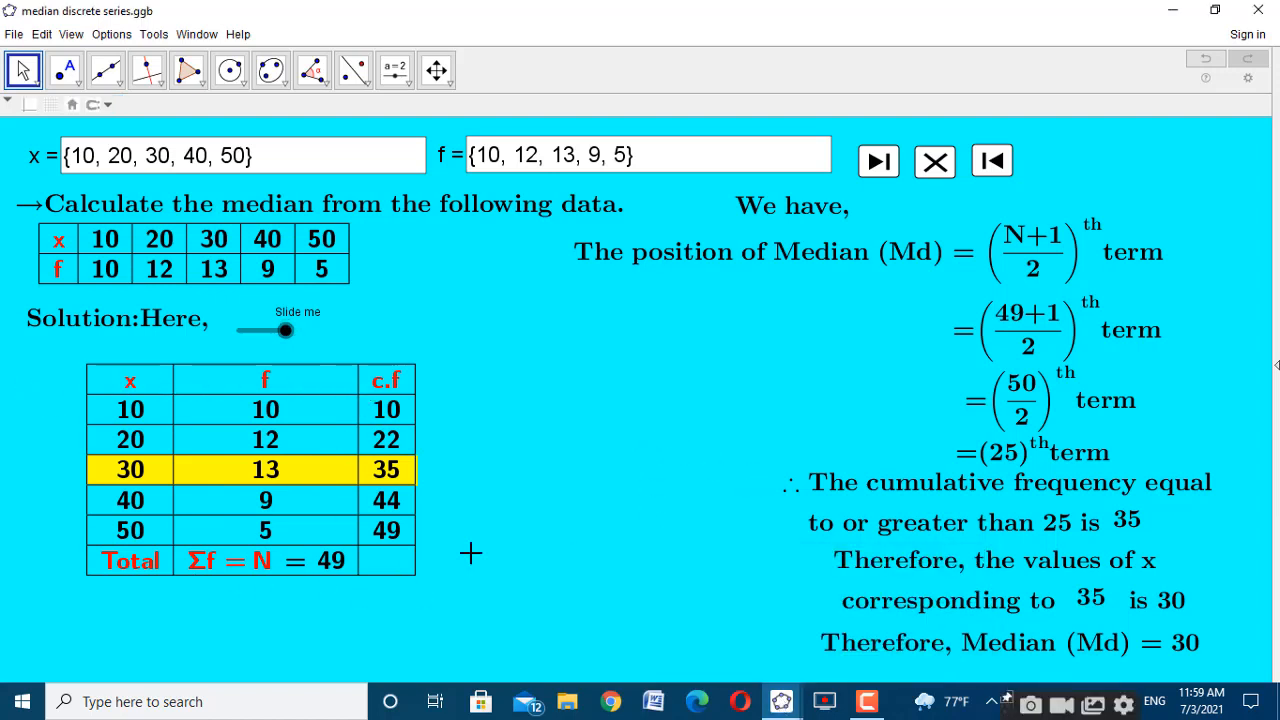
{"action": "left_click", "coordinate": [781, 702]}
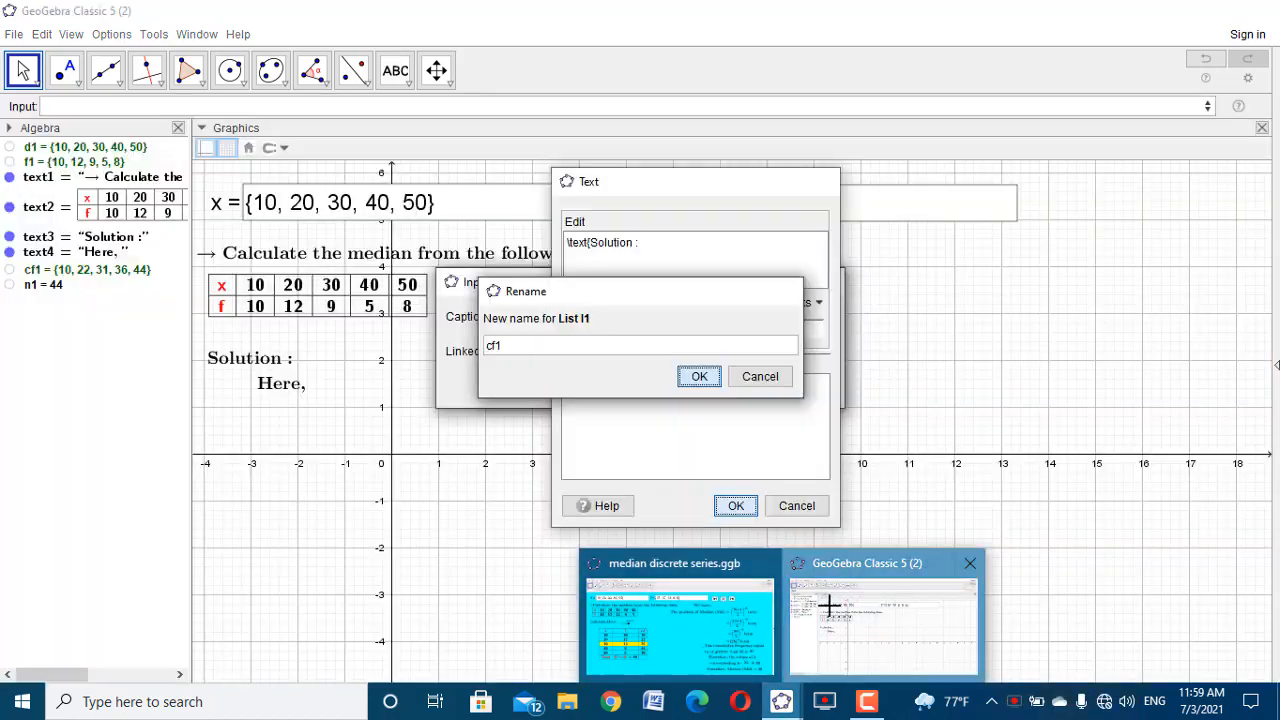
{"action": "left_click", "coordinate": [880, 615]}
Create a number slider a below the solution text with minimum 0, maximum length(f1)+2 and increment 1
{"action": "left_click", "coordinate": [398, 78]}
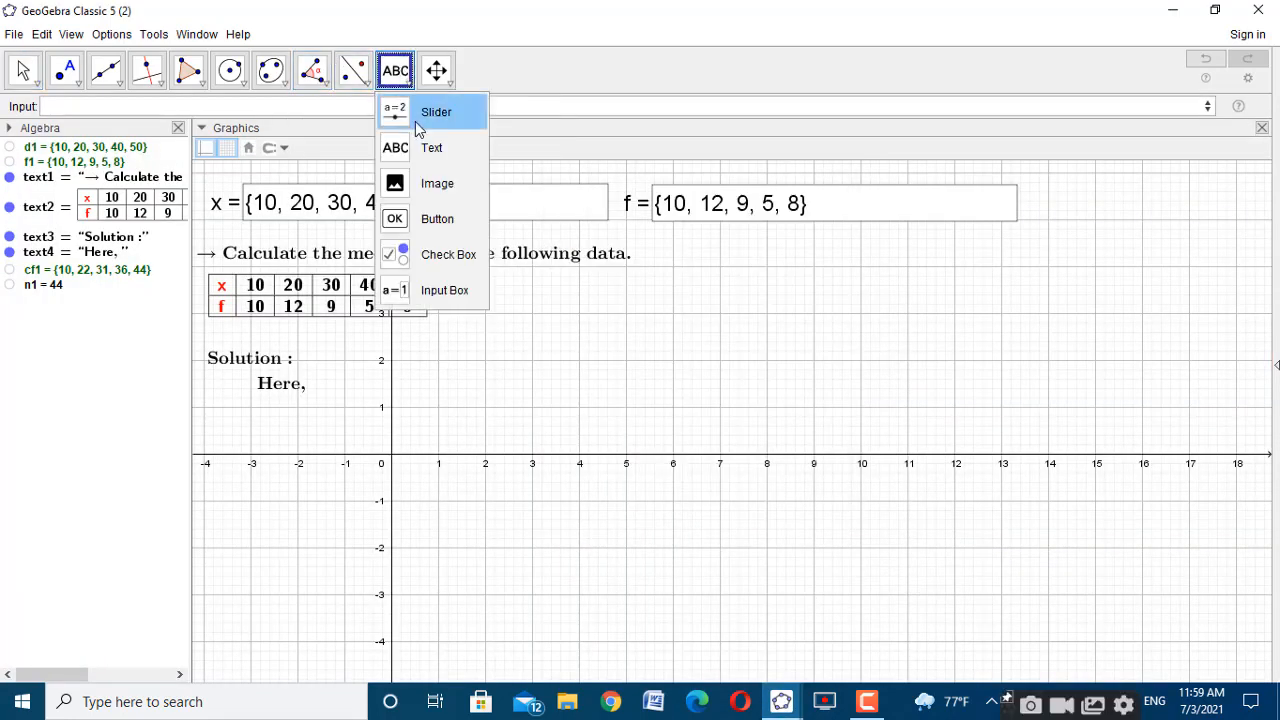
{"action": "left_click", "coordinate": [418, 124]}
{"action": "left_click", "coordinate": [600, 477]}
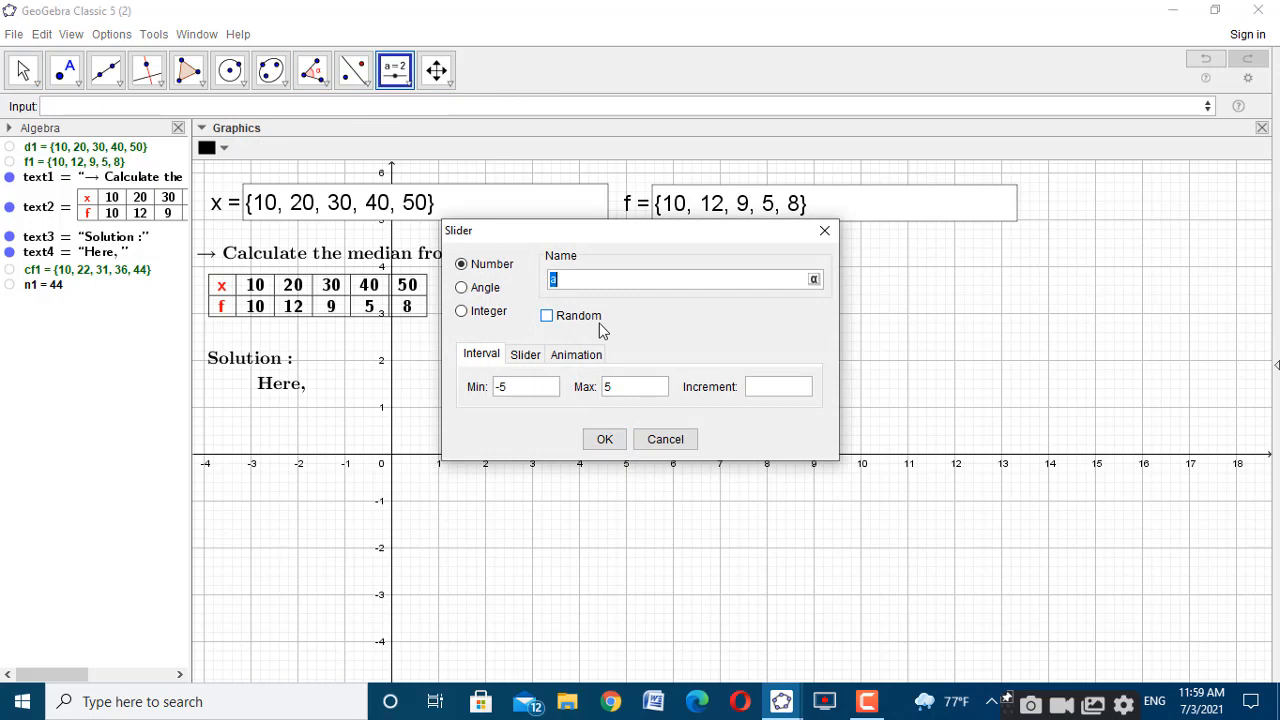
{"action": "left_click", "coordinate": [498, 390]}
{"action": "type", "text": "0"}
{"action": "left_click", "coordinate": [640, 392]}
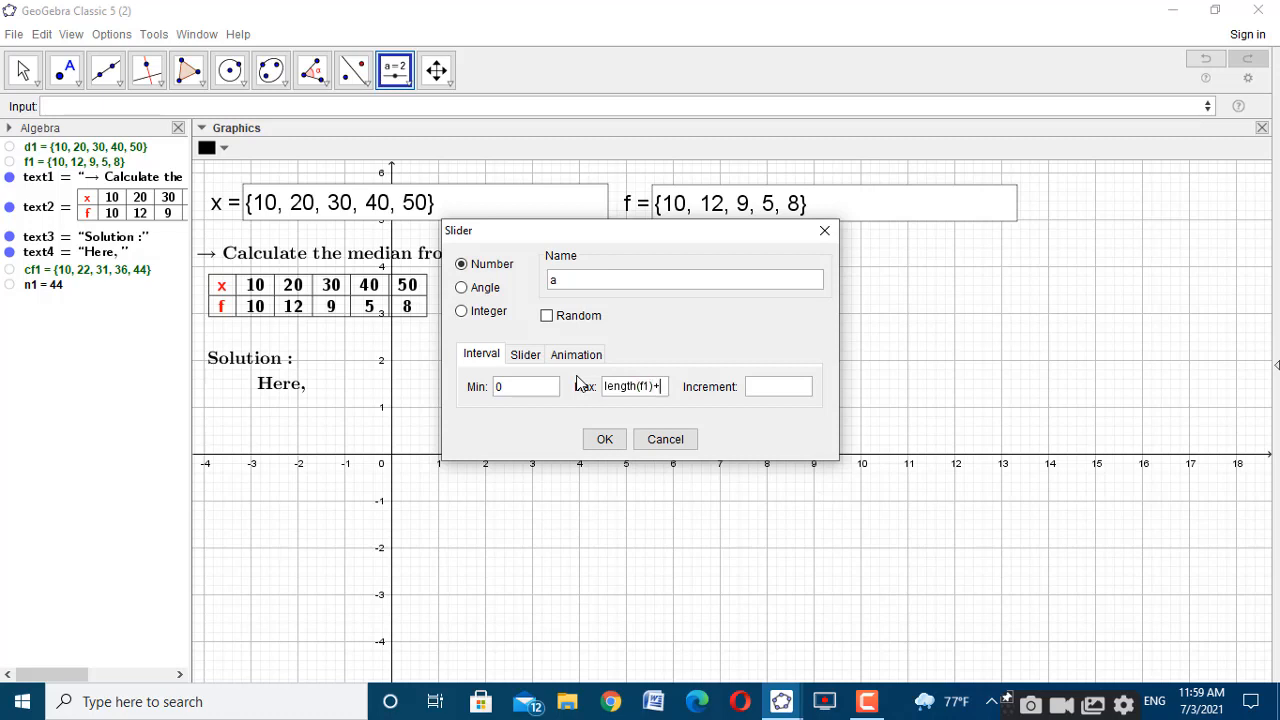
{"action": "type", "text": "2"}
{"action": "left_click", "coordinate": [757, 393]}
{"action": "type", "text": "1"}
{"action": "left_click", "coordinate": [607, 446]}
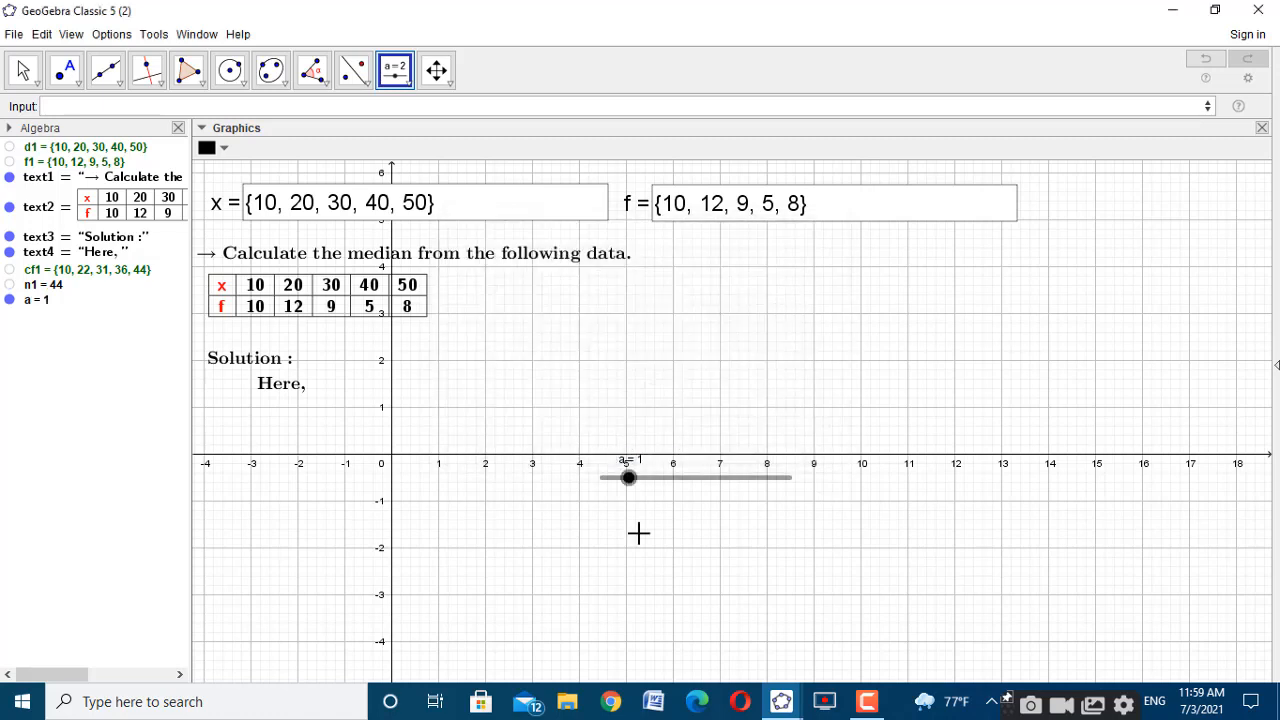
Move slider a up beside the "Here," text and set its value to 3
{"action": "left_click_drag", "start_coordinate": [694, 478], "coordinate": [515, 383]}
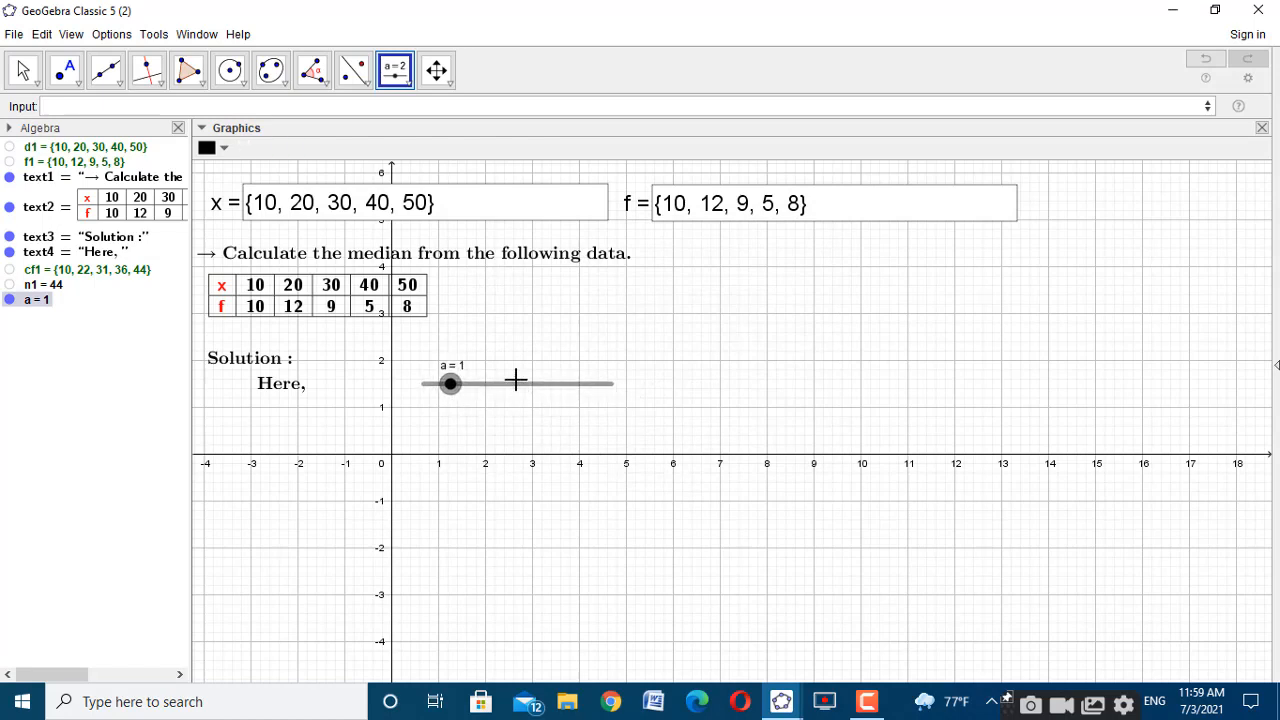
{"action": "left_click", "coordinate": [23, 69]}
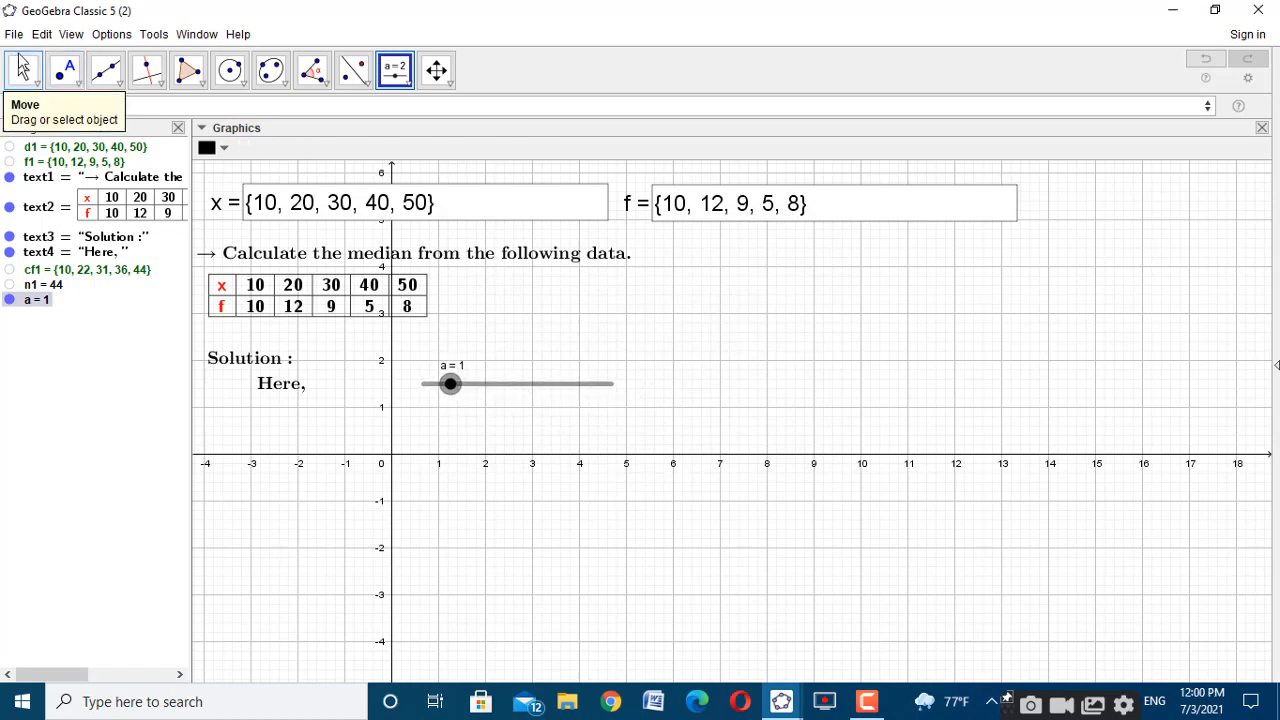
{"action": "left_click_drag", "start_coordinate": [443, 392], "coordinate": [600, 470]}
Check how the x column of the solution table is built in median discrete series.ggb, and return to the new file
{"action": "mouse_move", "coordinate": [781, 701]}
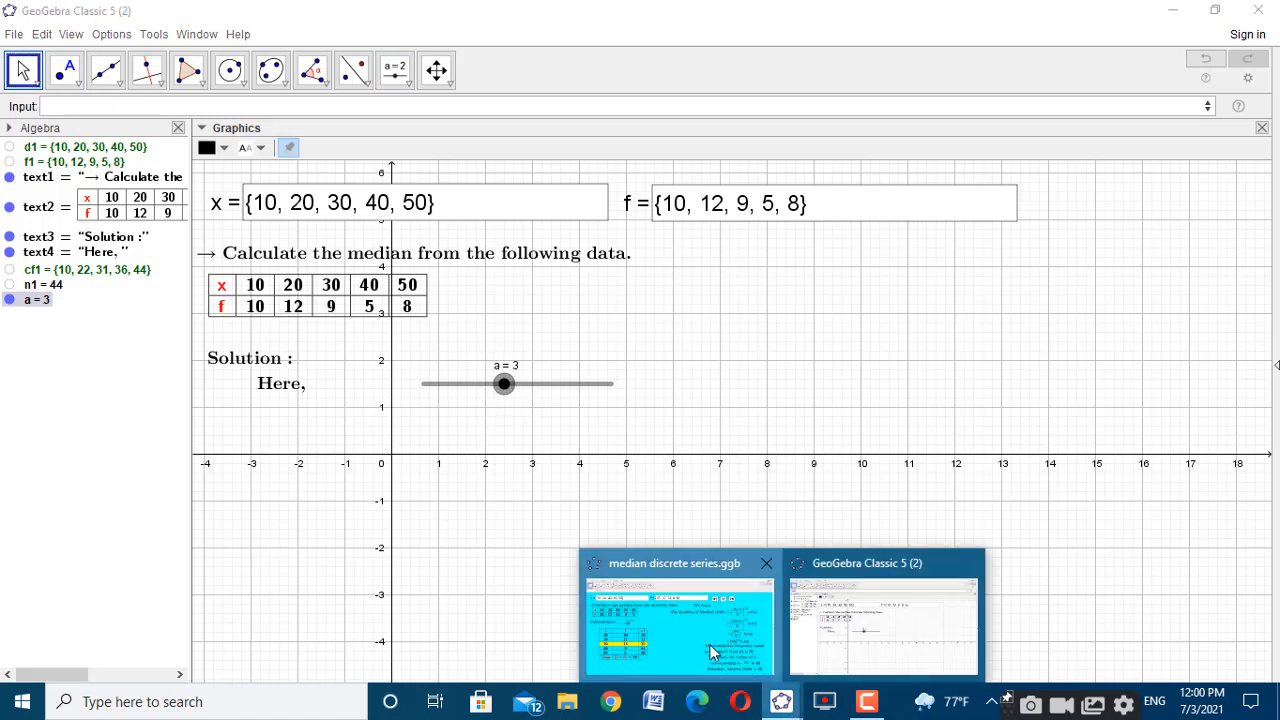
{"action": "left_click", "coordinate": [690, 632]}
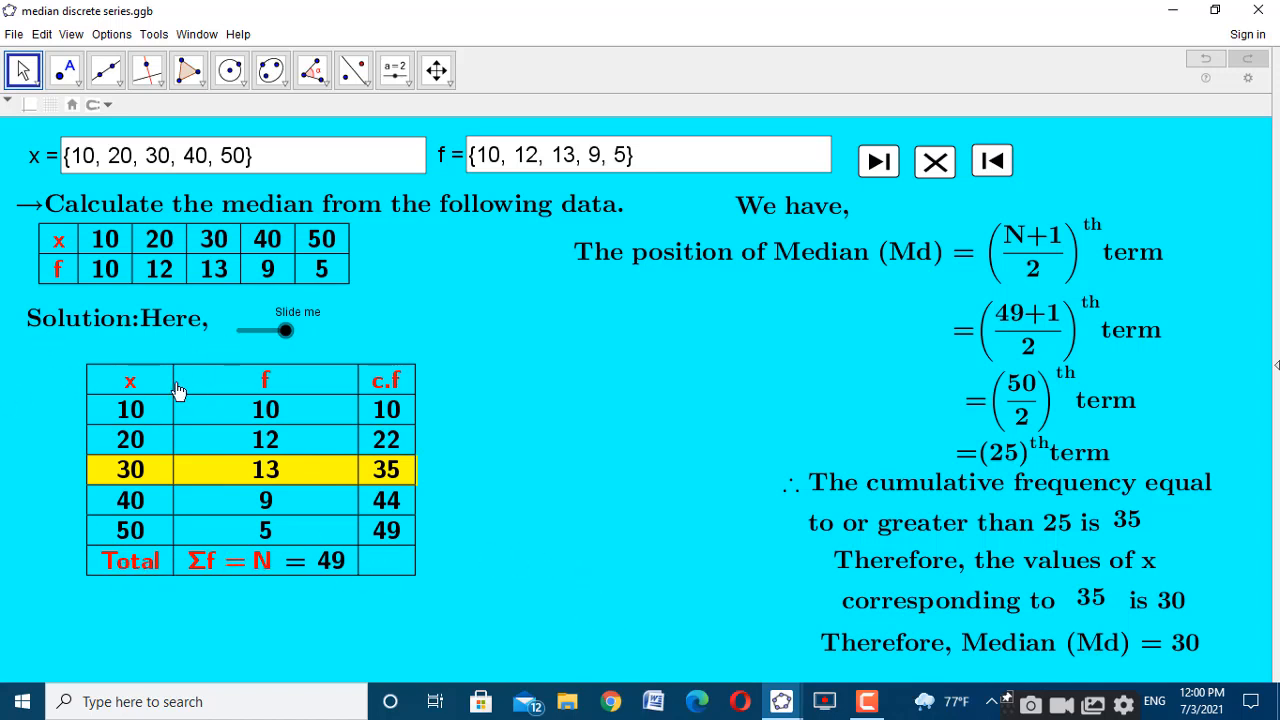
{"action": "left_click", "coordinate": [781, 701]}
{"action": "left_click", "coordinate": [808, 655]}
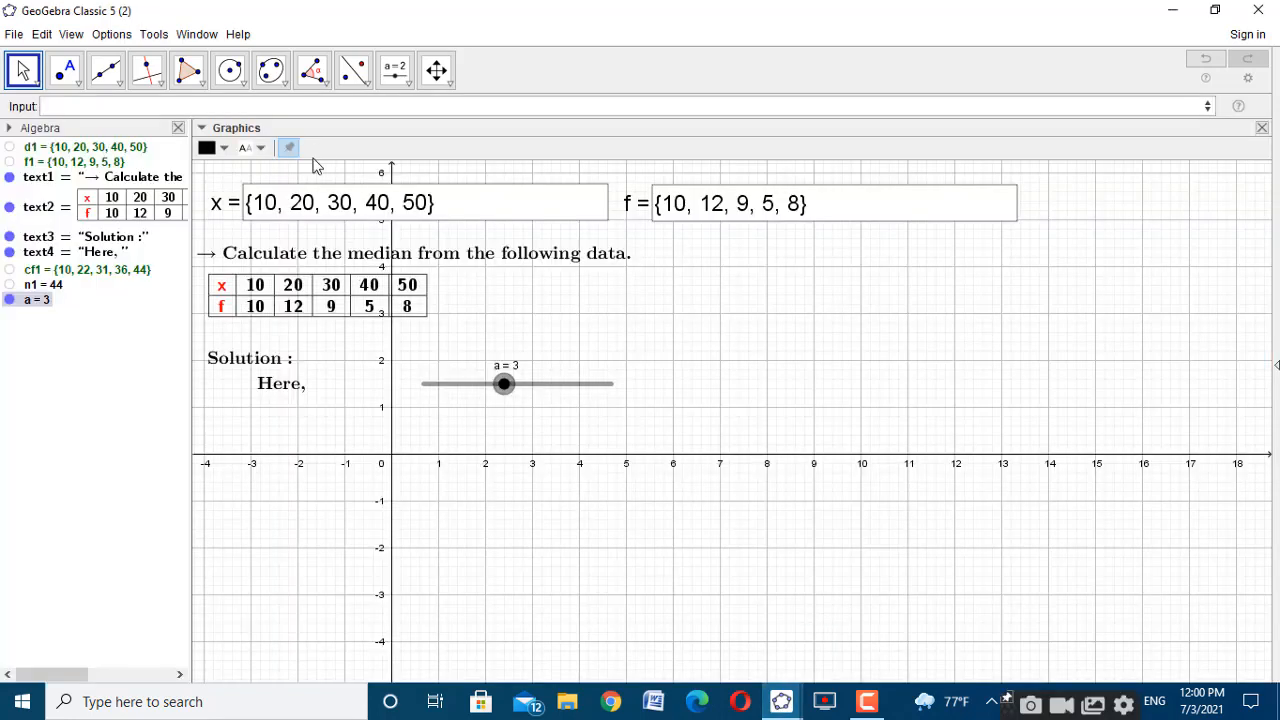
Create a list that adds the text "Total" to the x data with the command Append(d1, "Total")
{"action": "left_click", "coordinate": [303, 106]}
{"action": "type", "text": "App"}
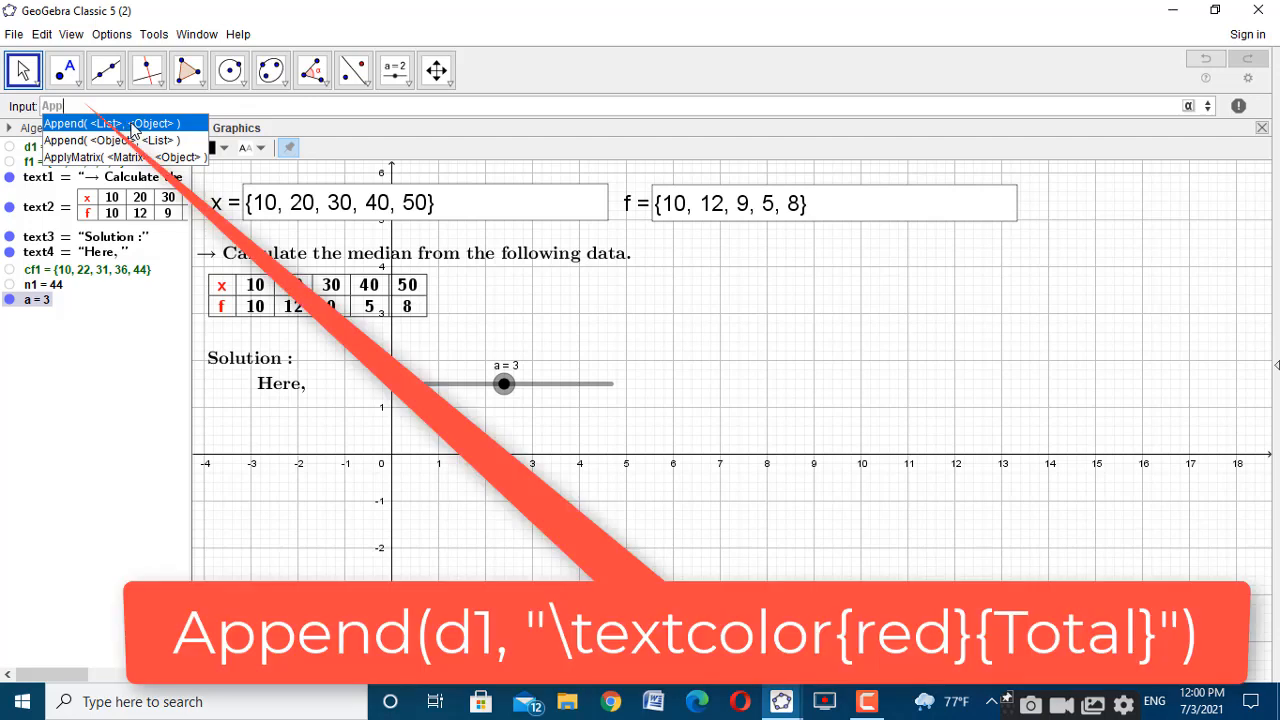
{"action": "left_click", "coordinate": [133, 124]}
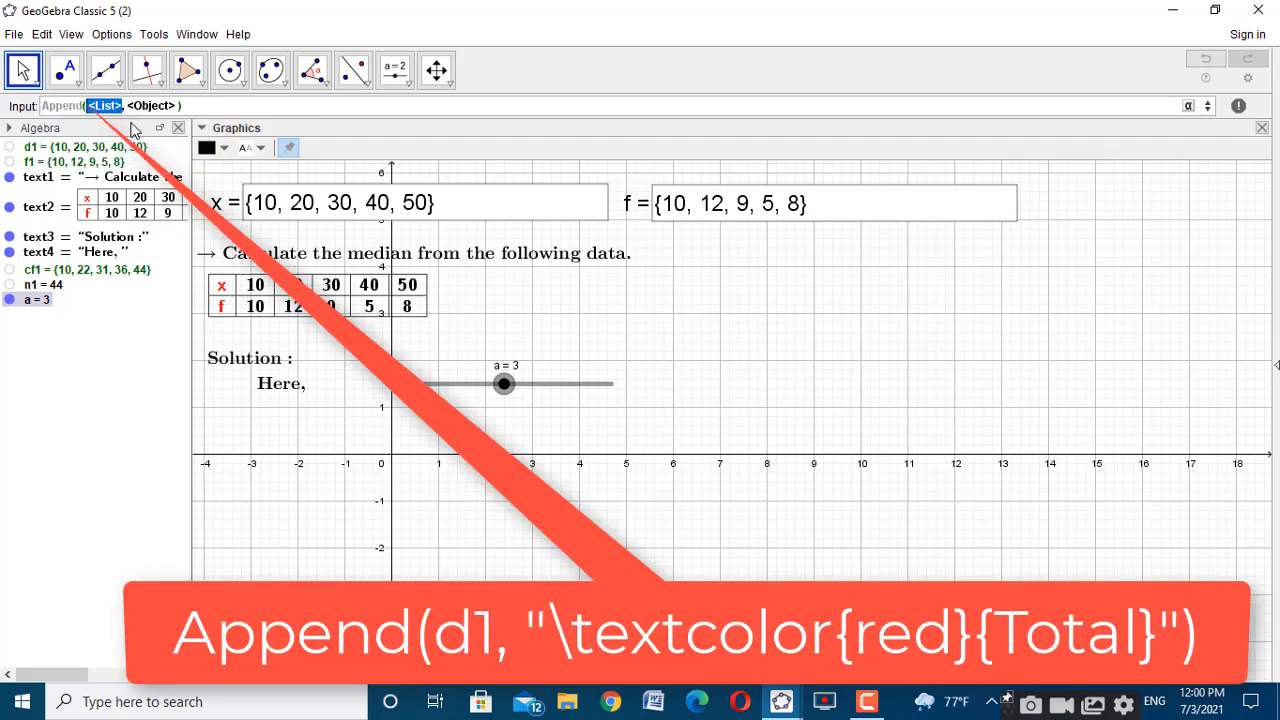
{"action": "type", "text": "d1"}
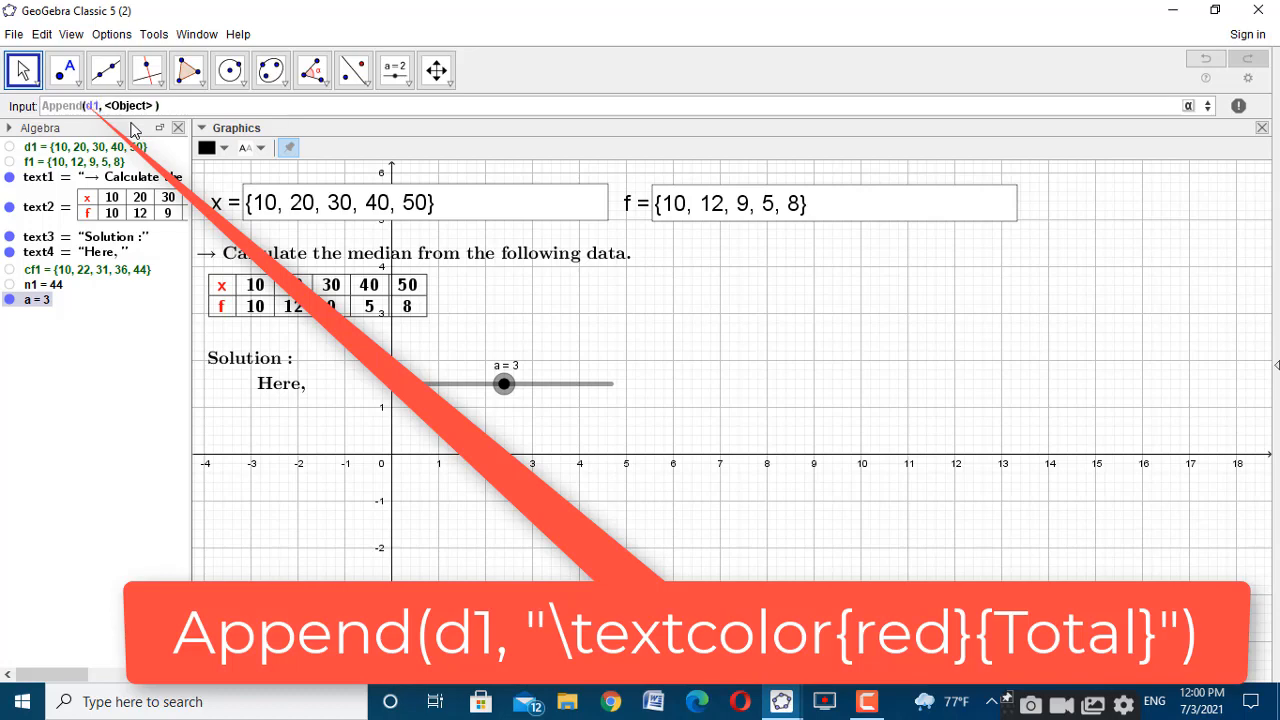
{"action": "key", "text": "Tab"}
{"action": "type", "text": "\"Total"}
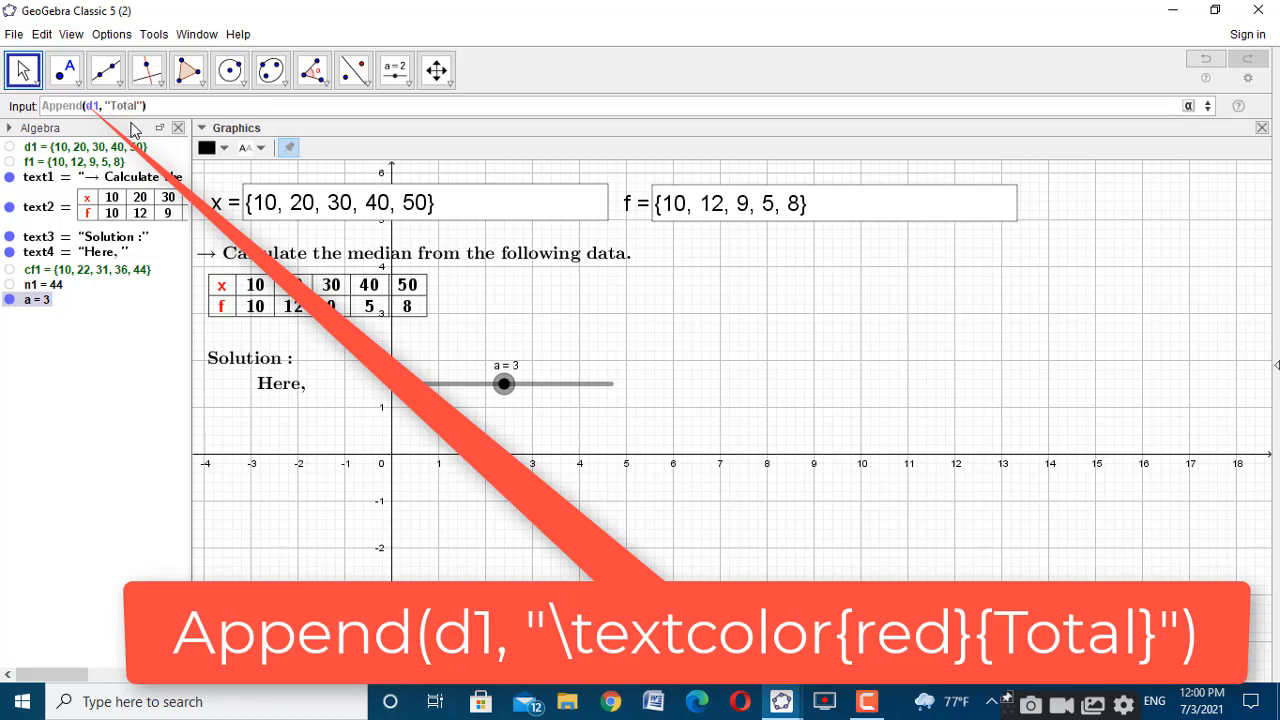
{"action": "key", "text": "Return"}
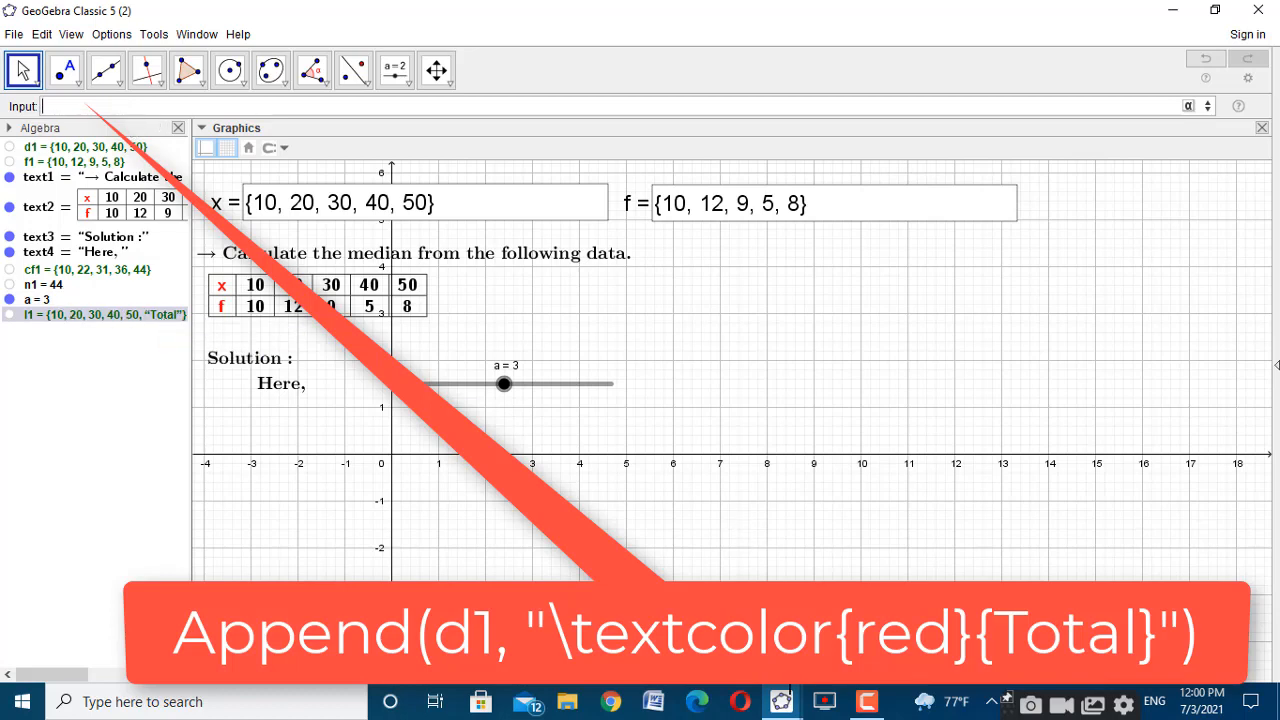
Check how the Total label is formatted in the solution table of median discrete series.ggb, and return to the new file
{"action": "mouse_move", "coordinate": [784, 702]}
{"action": "left_click", "coordinate": [710, 562]}
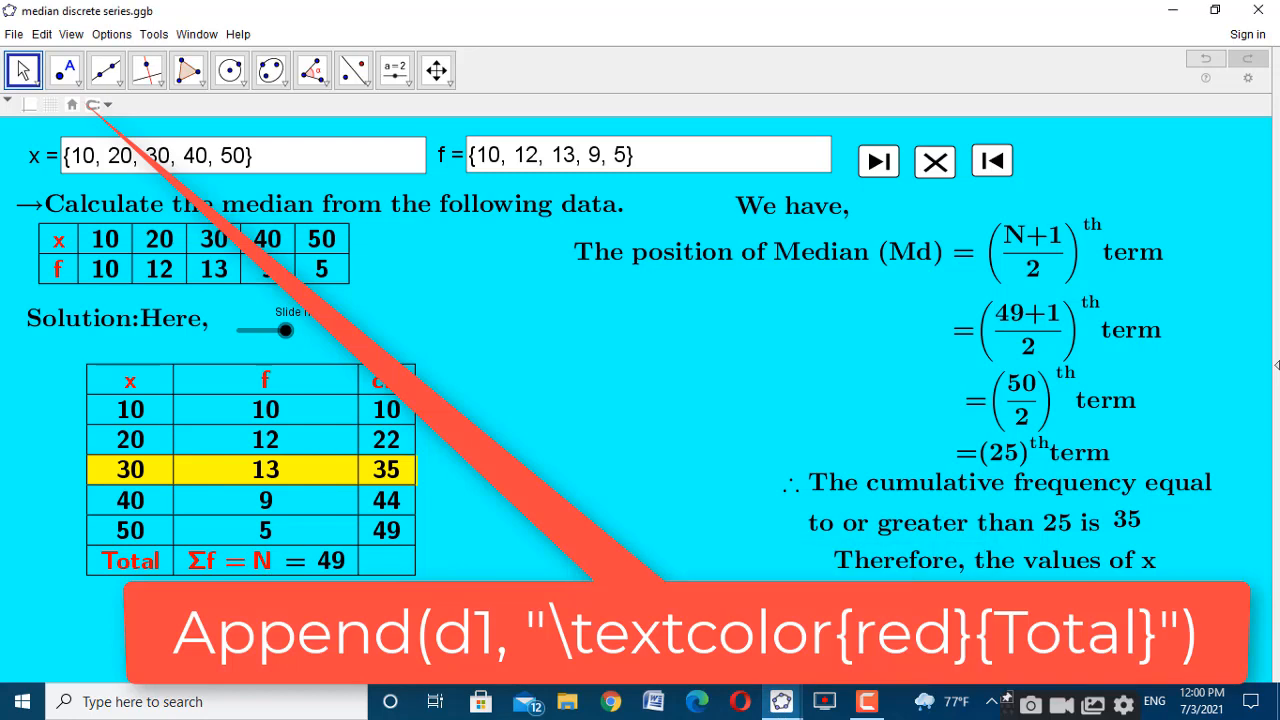
{"action": "mouse_move", "coordinate": [781, 702]}
{"action": "left_click", "coordinate": [880, 562]}
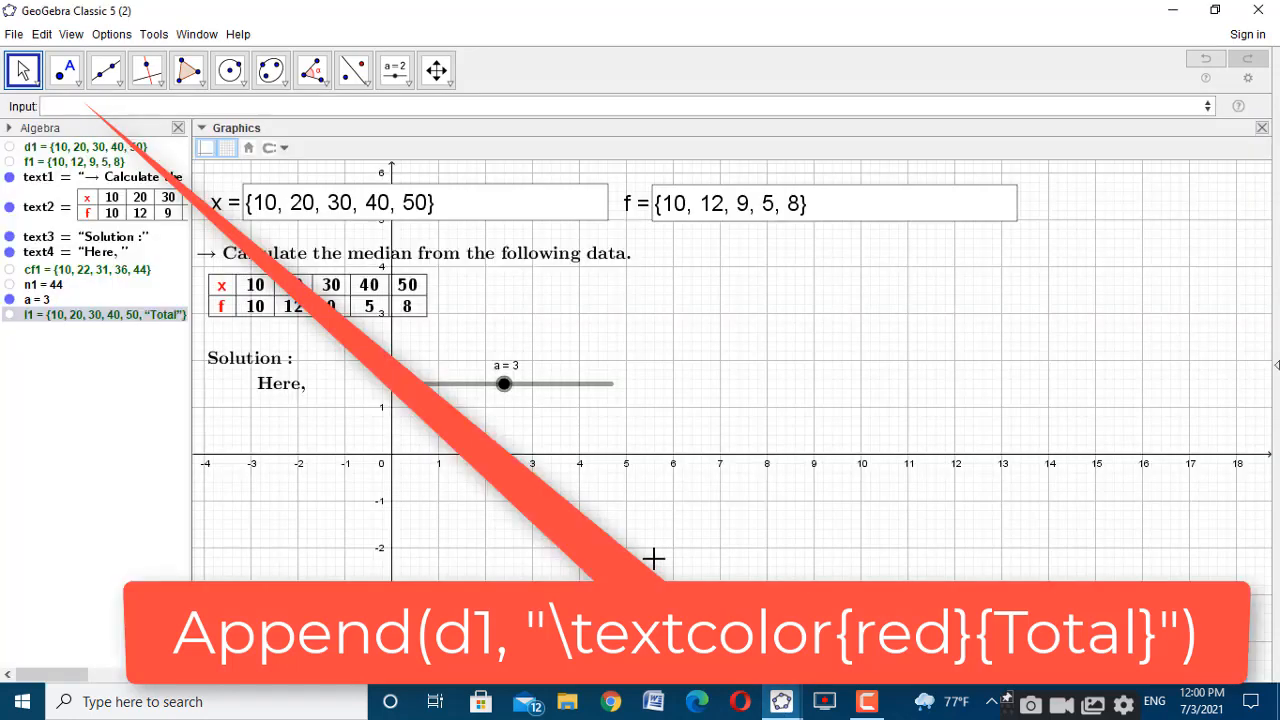
{"action": "double_click", "coordinate": [171, 315]}
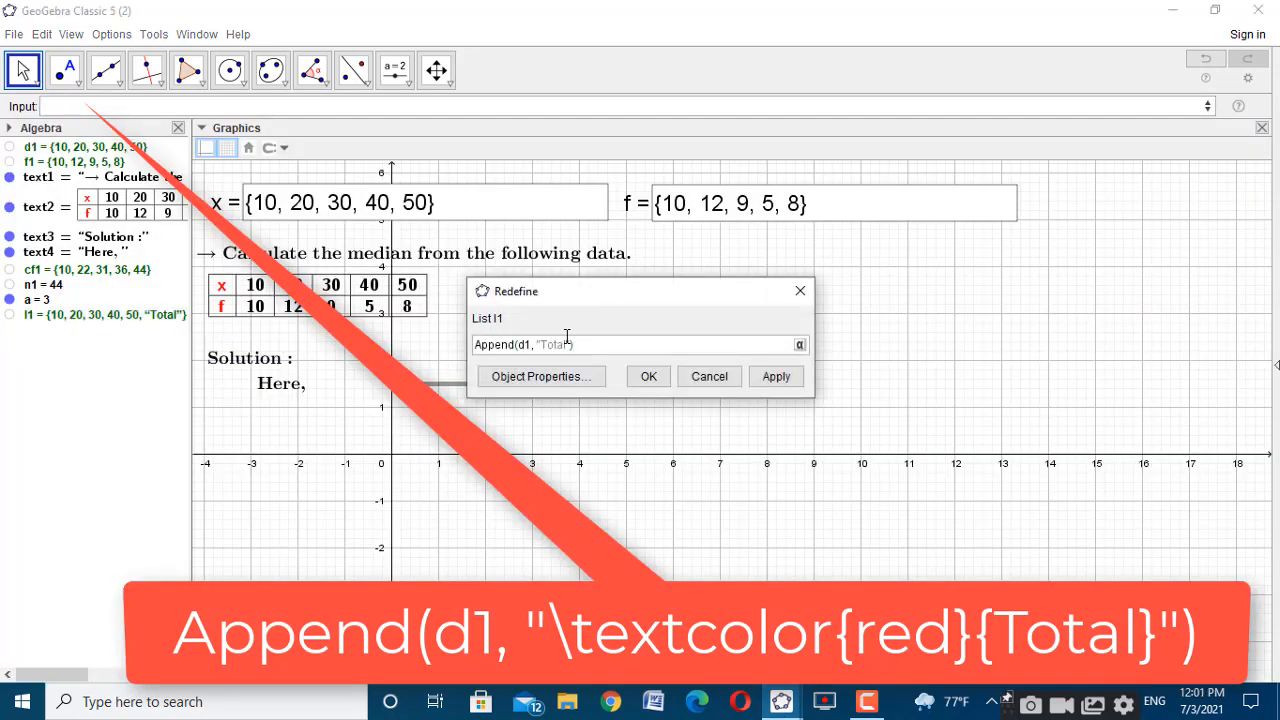
{"action": "left_click_drag", "start_coordinate": [580, 349], "coordinate": [474, 344]}
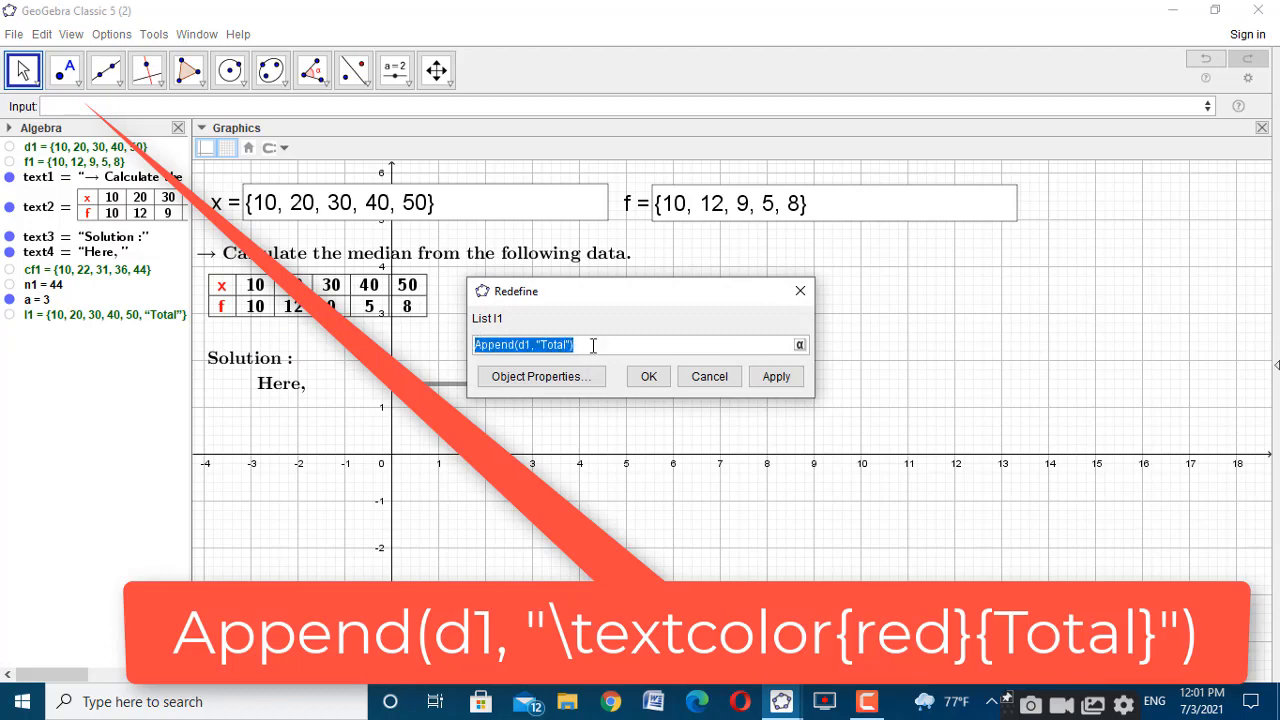
{"action": "left_click", "coordinate": [803, 291]}
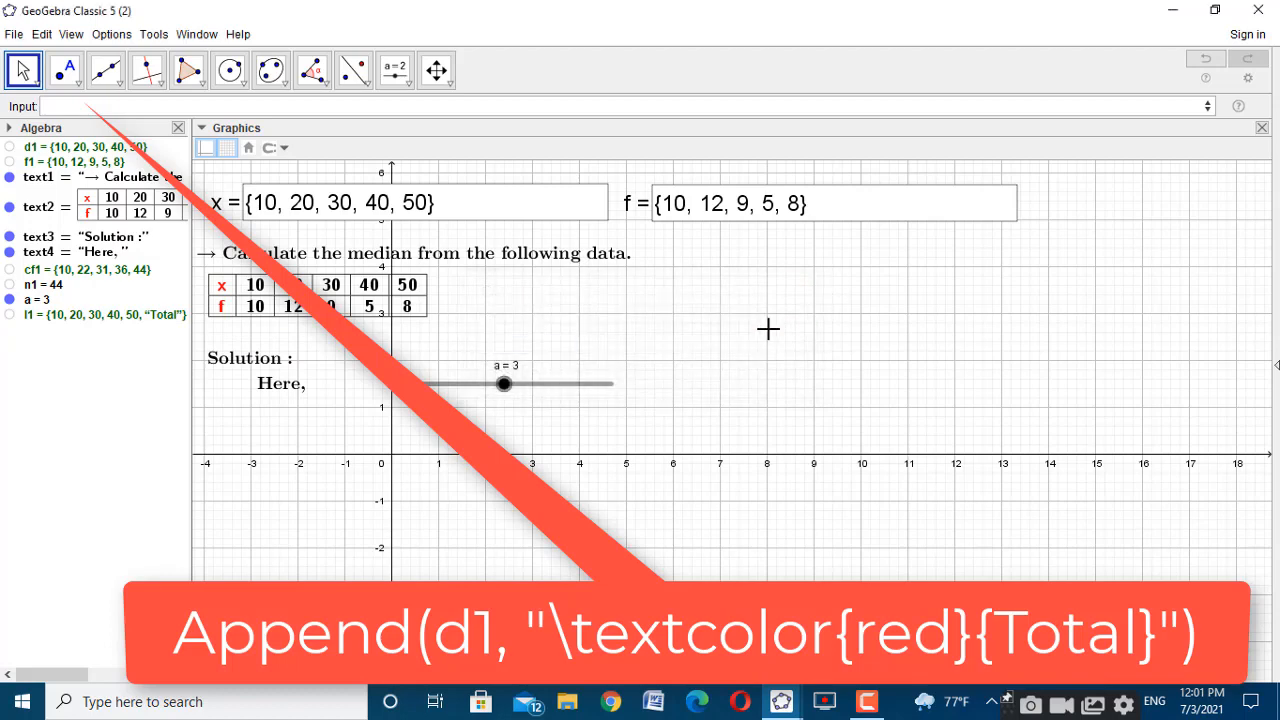
Delete the x list ending in plain "Total" and recreate it with the command Append(d1, "\textcolor{red}{Total}")
{"action": "right_click", "coordinate": [96, 318]}
{"action": "left_click", "coordinate": [130, 387]}
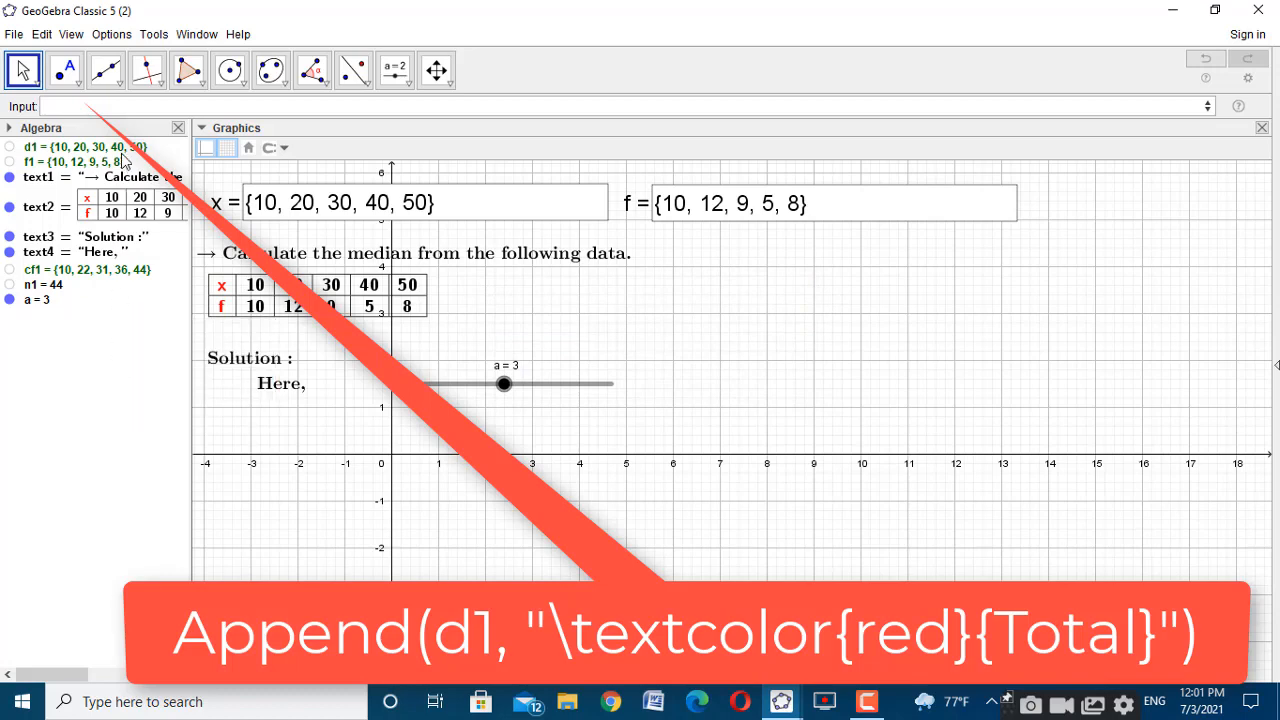
{"action": "left_click", "coordinate": [114, 107]}
{"action": "type", "text": "App"}
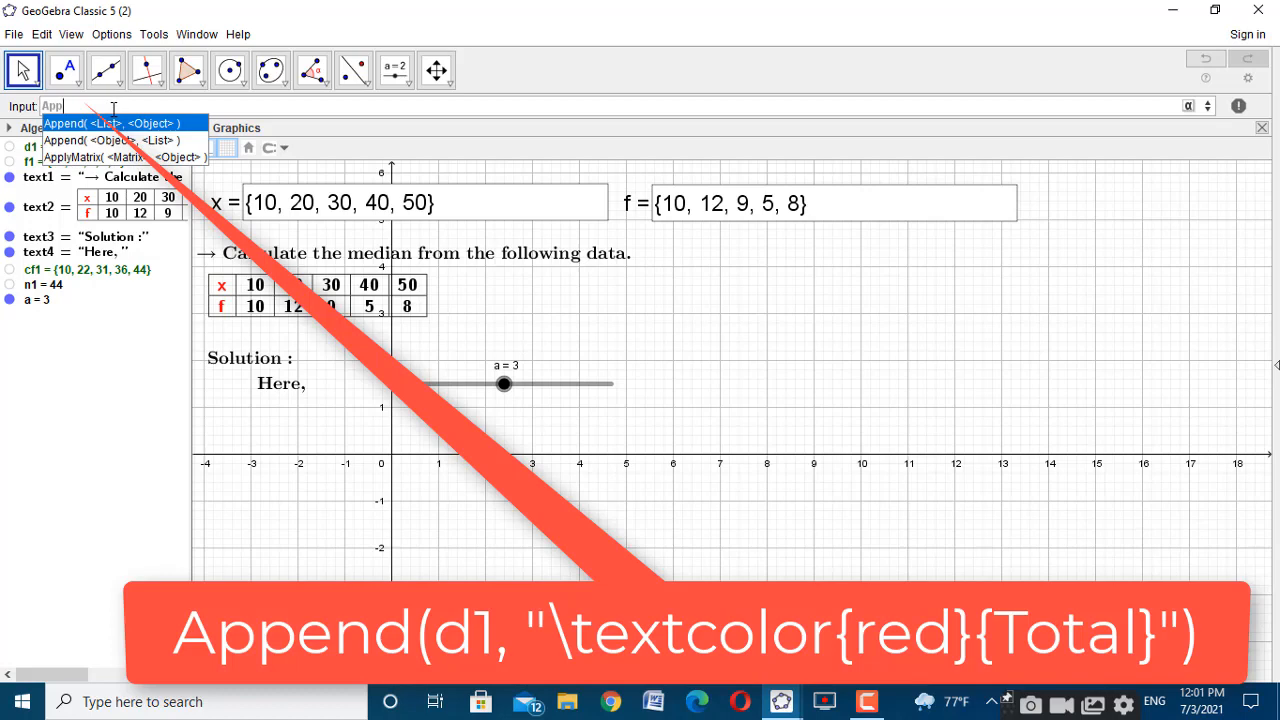
{"action": "left_click", "coordinate": [134, 125]}
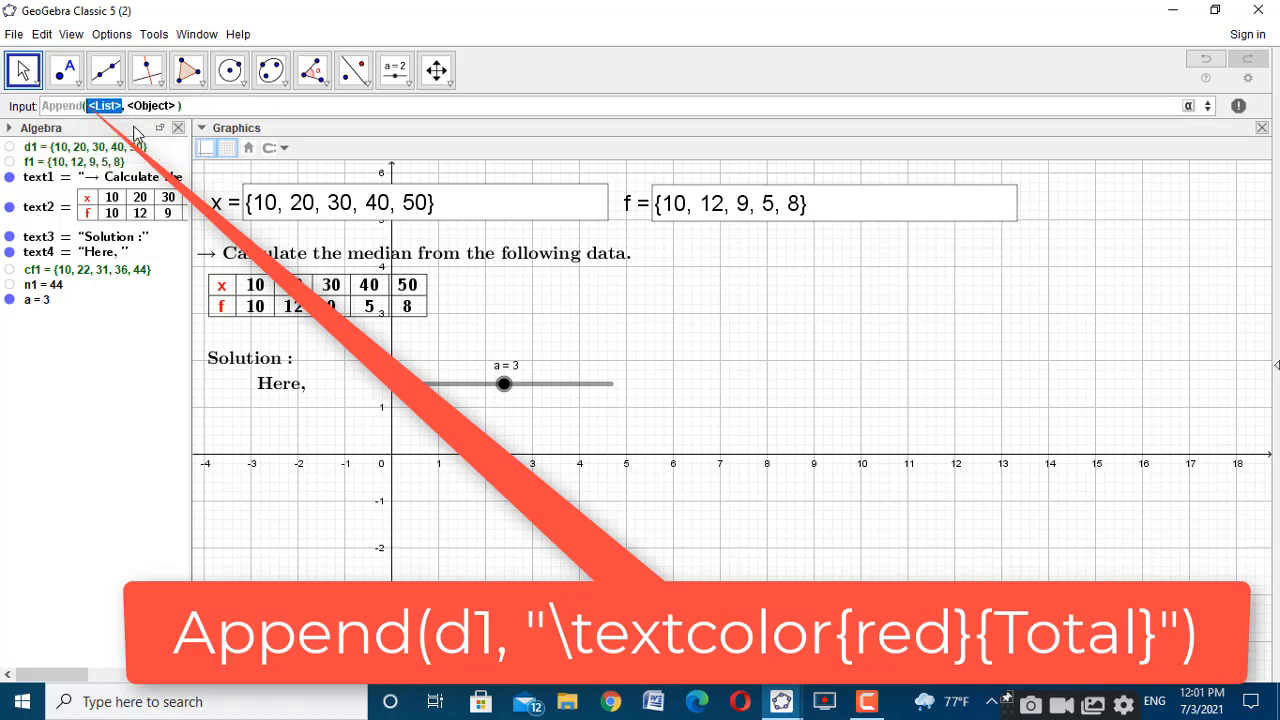
{"action": "type", "text": "d1"}
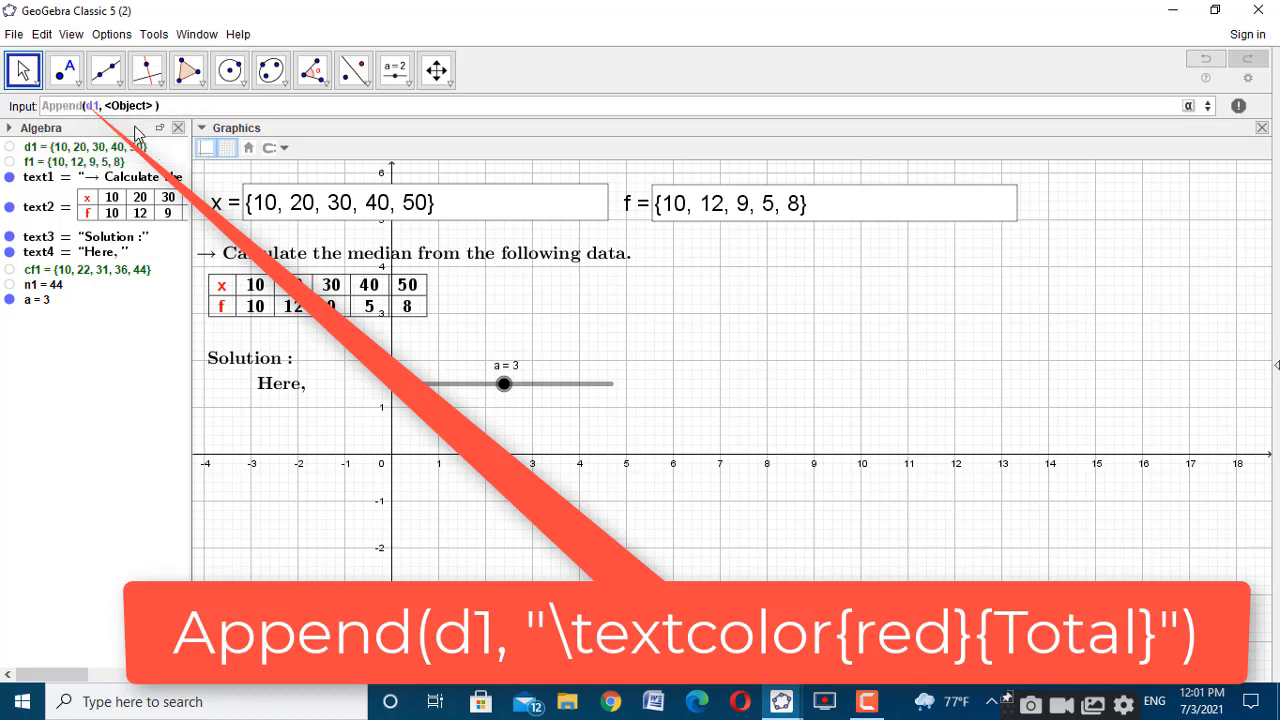
{"action": "key", "text": "Tab"}
{"action": "type", "text": "\""}
{"action": "type", "text": "\textcolor{red"}
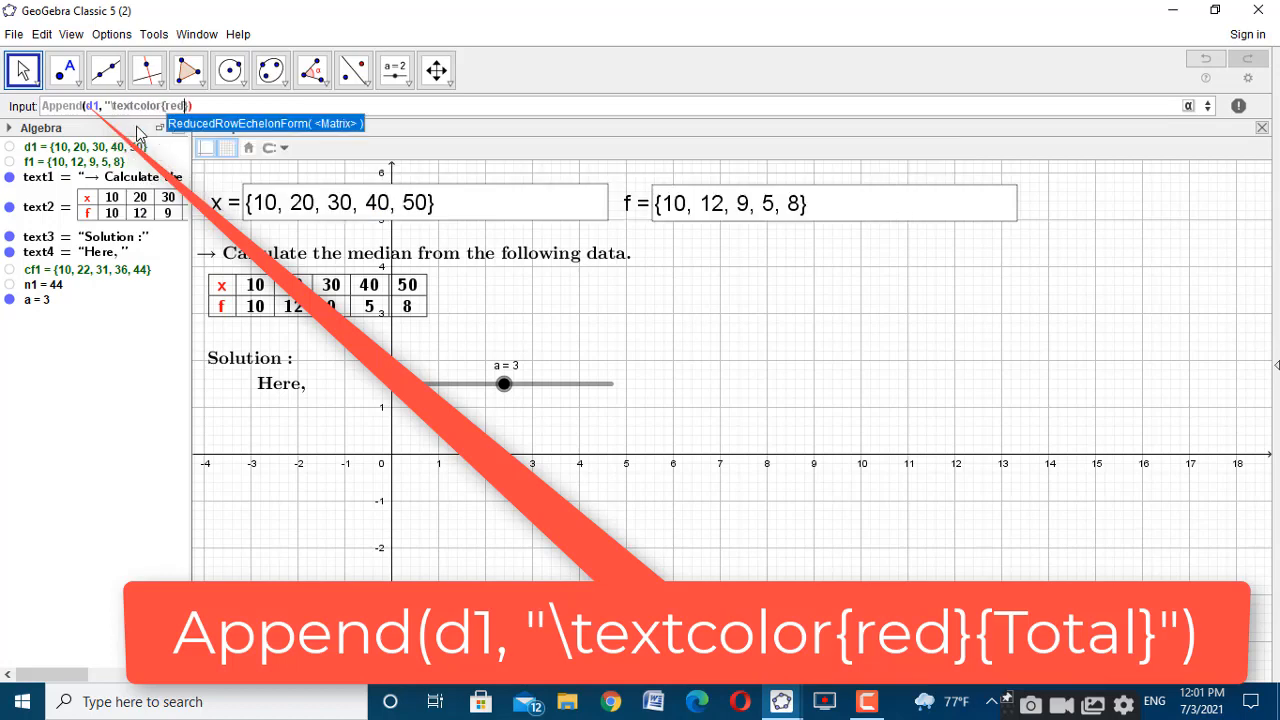
{"action": "type", "text": "}"}
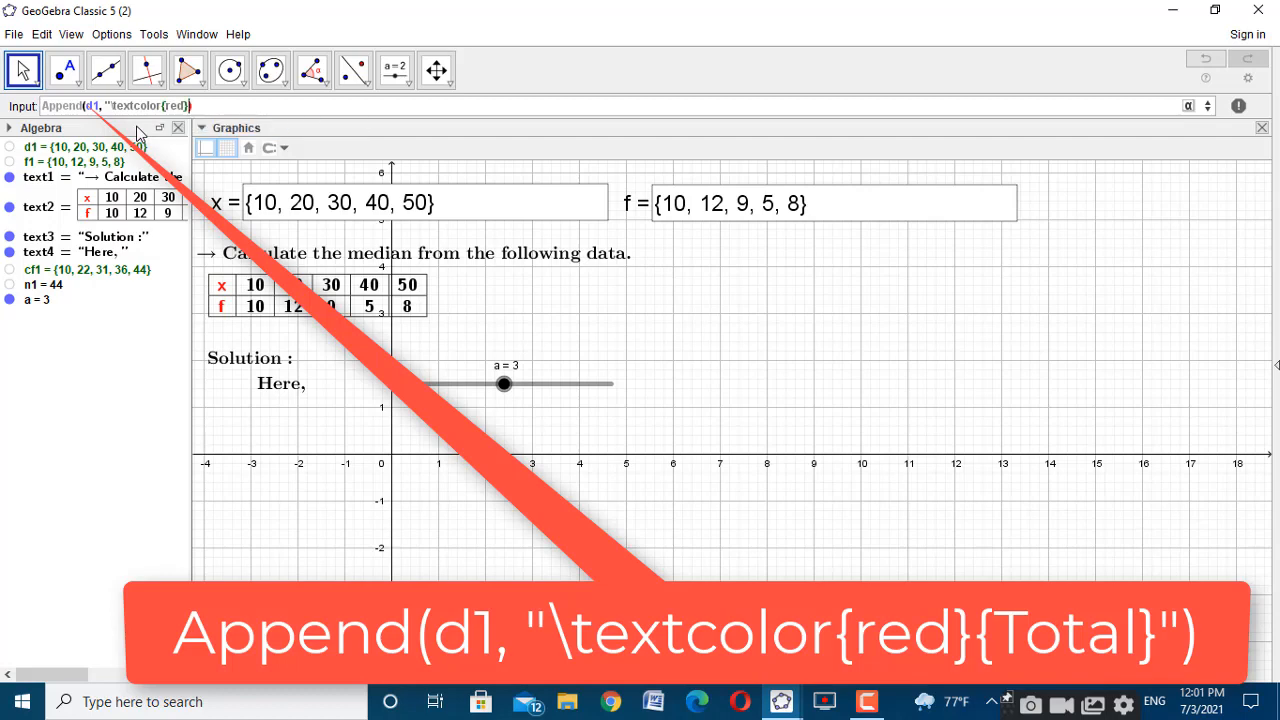
{"action": "type", "text": "{"}
{"action": "type", "text": "Total"}
{"action": "type", "text": "\""}
{"action": "key", "text": "Return"}
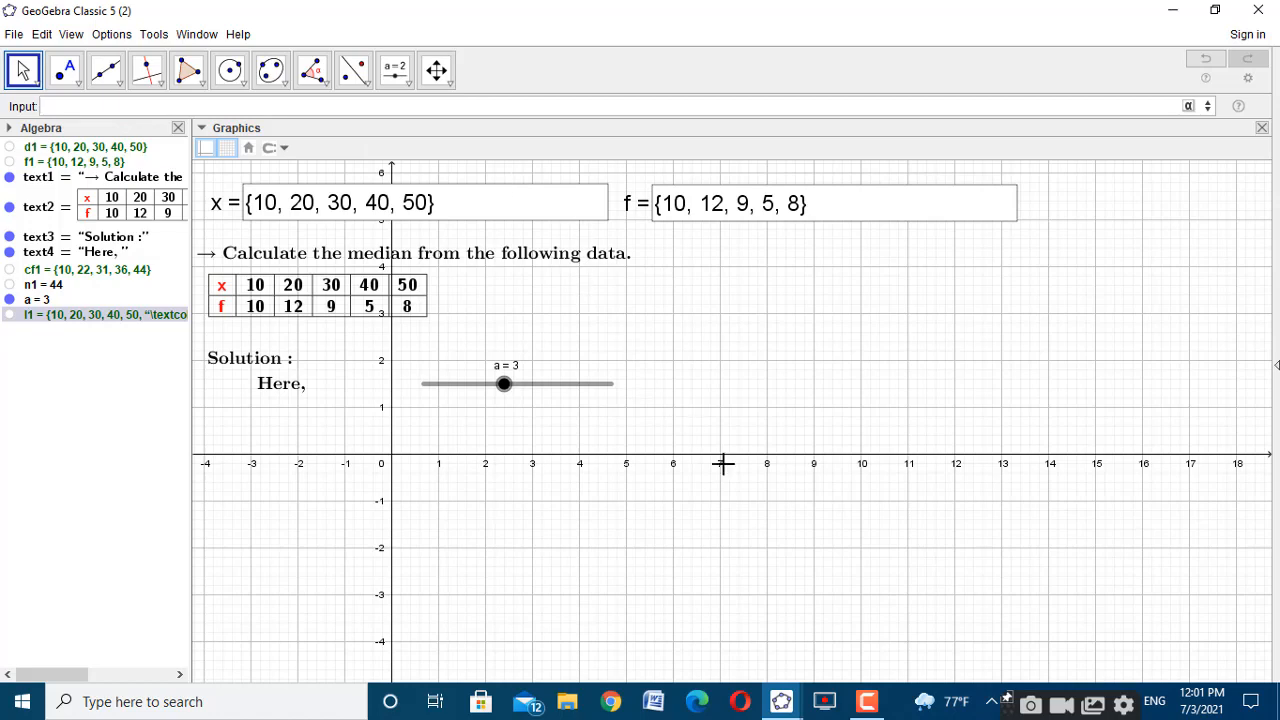
Check how the f column's total row is written in median discrete series.ggb, and return to the new file
{"action": "left_click", "coordinate": [781, 701]}
{"action": "left_click", "coordinate": [735, 640]}
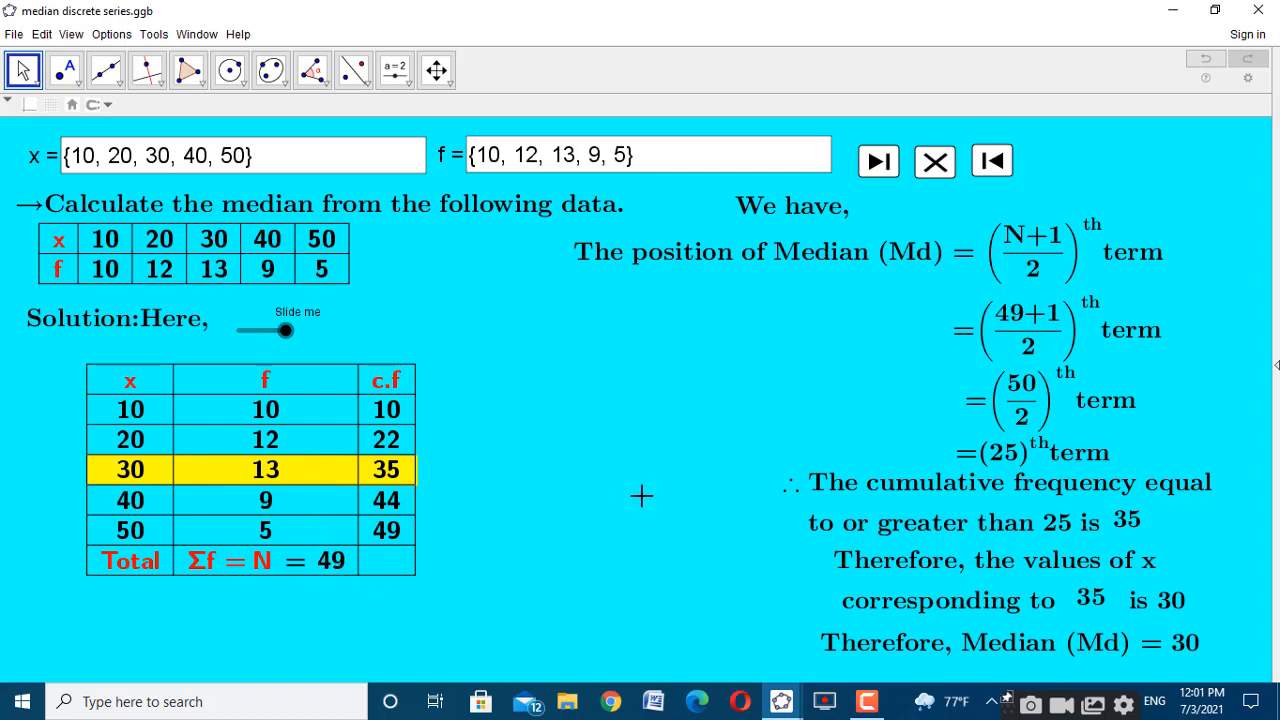
{"action": "left_click", "coordinate": [785, 700]}
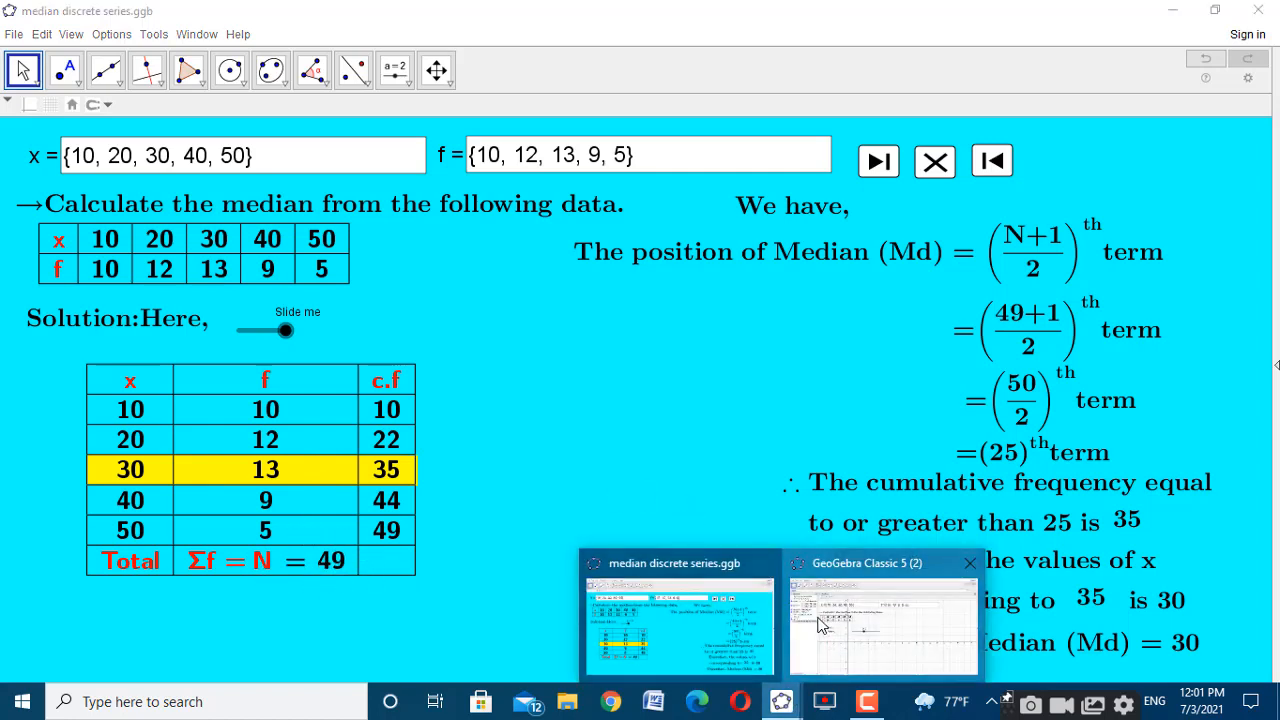
{"action": "left_click", "coordinate": [815, 628]}
Create a list that adds the red frequency total to the f data with the command Append(f1, "\textcolor{red}{Σf=N}"=n1)
{"action": "left_click", "coordinate": [91, 110]}
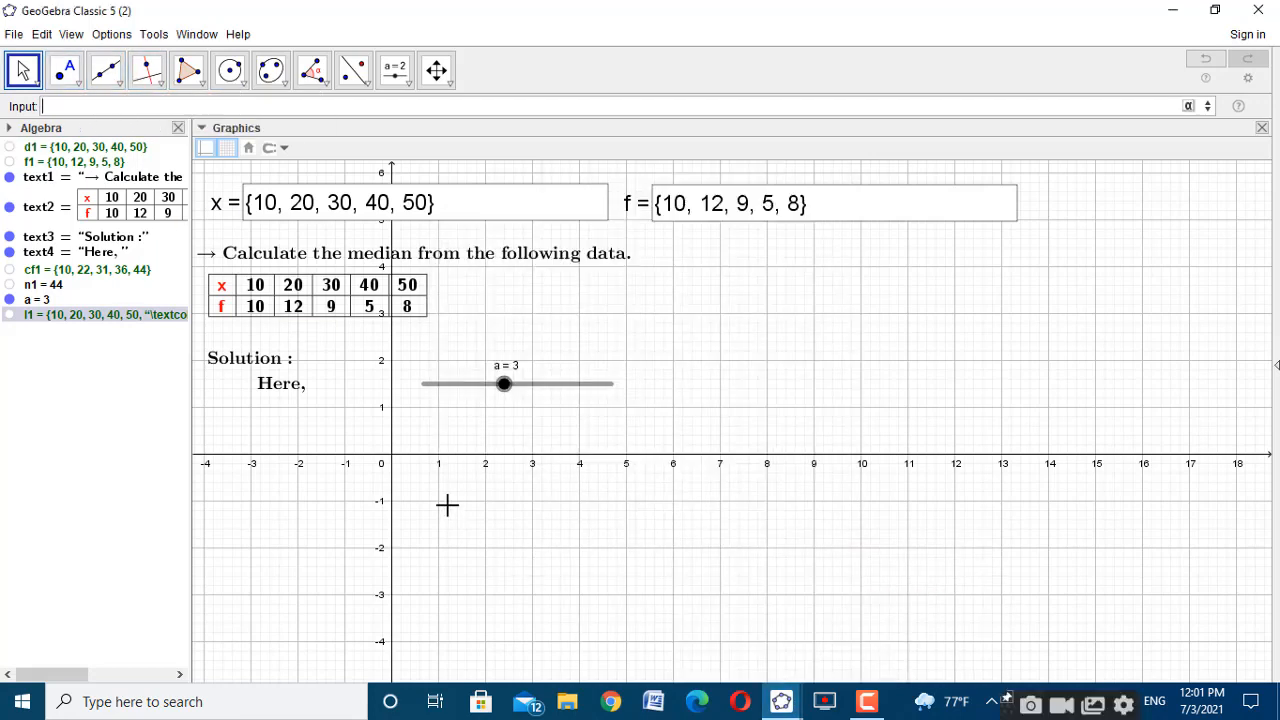
{"action": "type", "text": "App"}
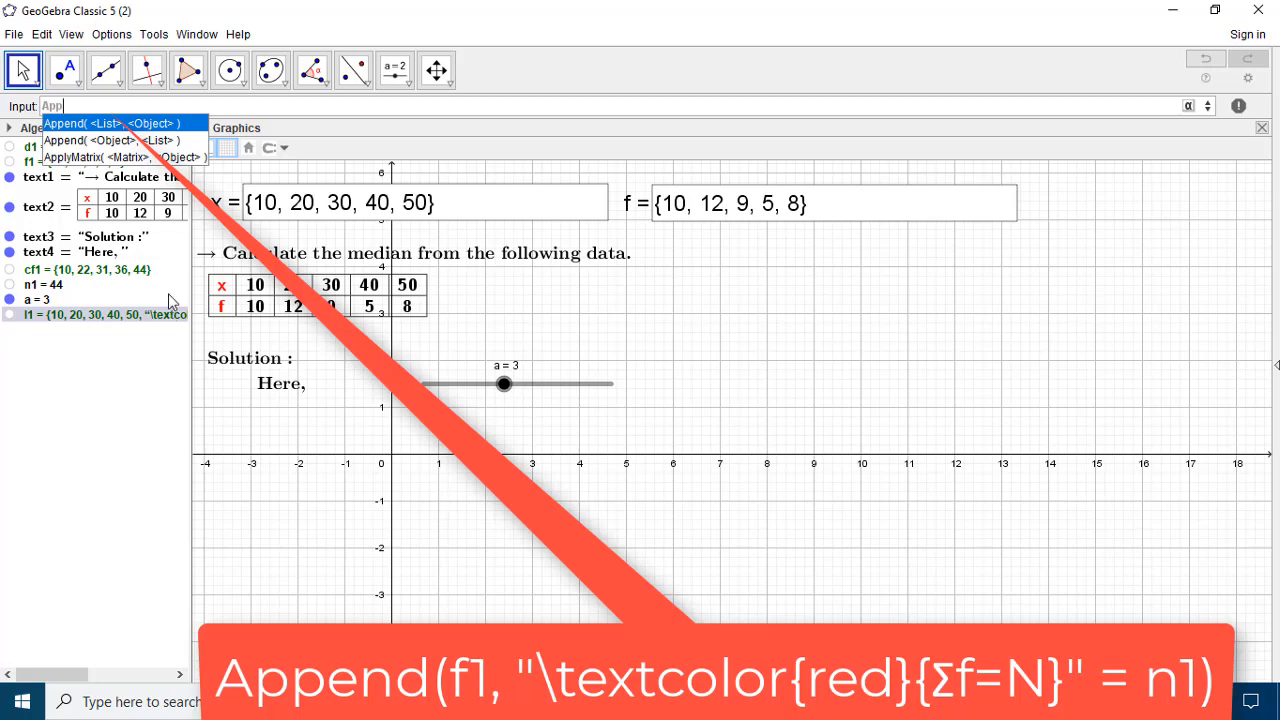
{"action": "left_click", "coordinate": [162, 125]}
{"action": "key", "text": "BackSpace"}
{"action": "type", "text": "f"}
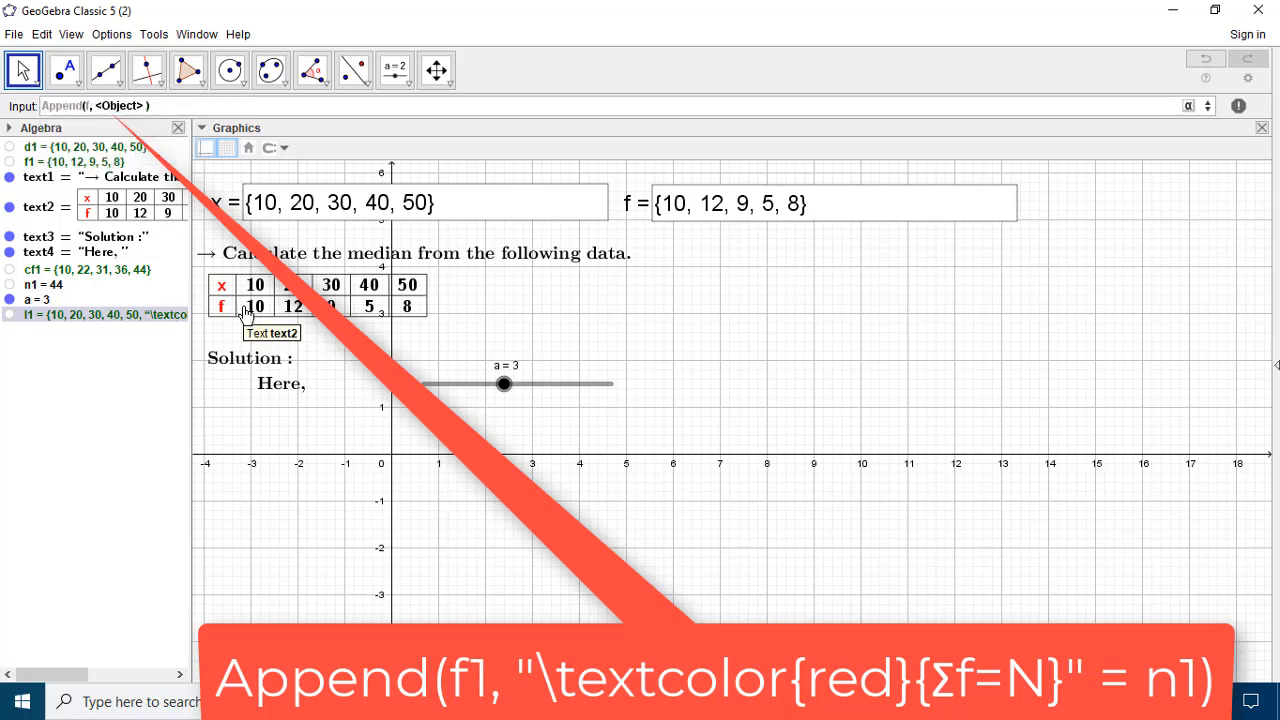
{"action": "type", "text": "1"}
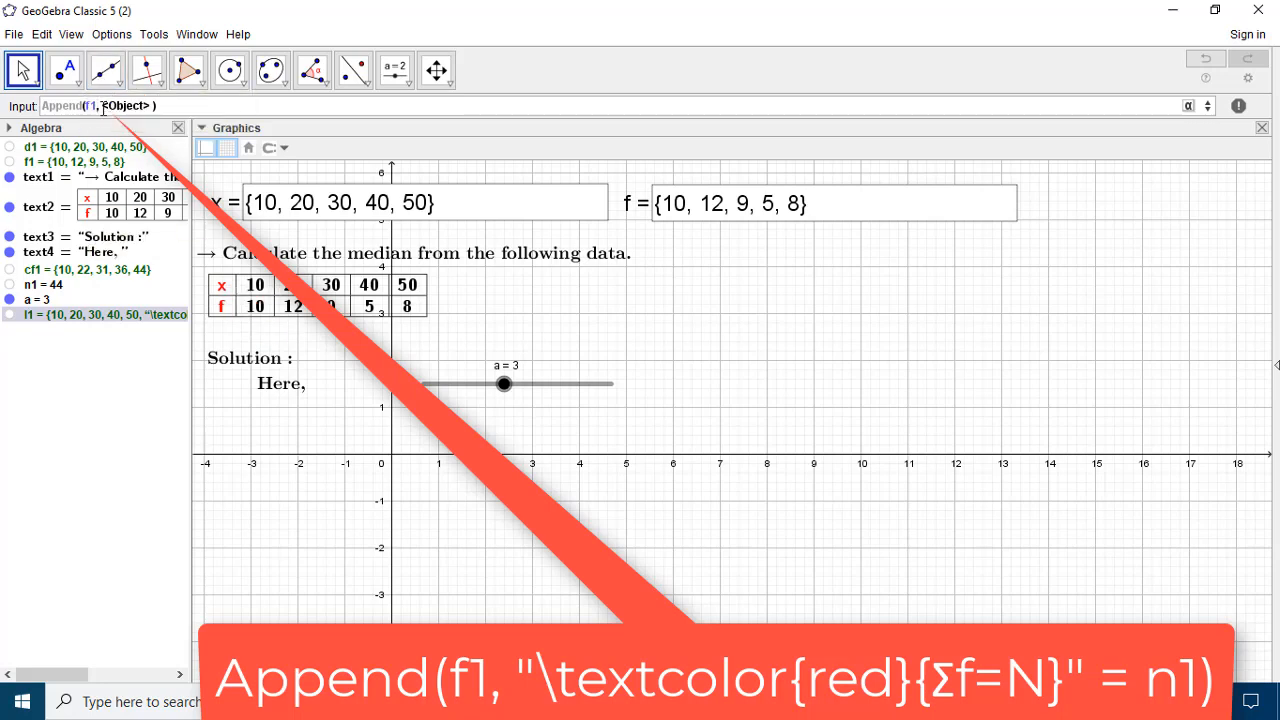
{"action": "key", "text": "Tab"}
{"action": "type", "text": "\""}
{"action": "type", "text": "\\"}
{"action": "type", "text": "textco"}
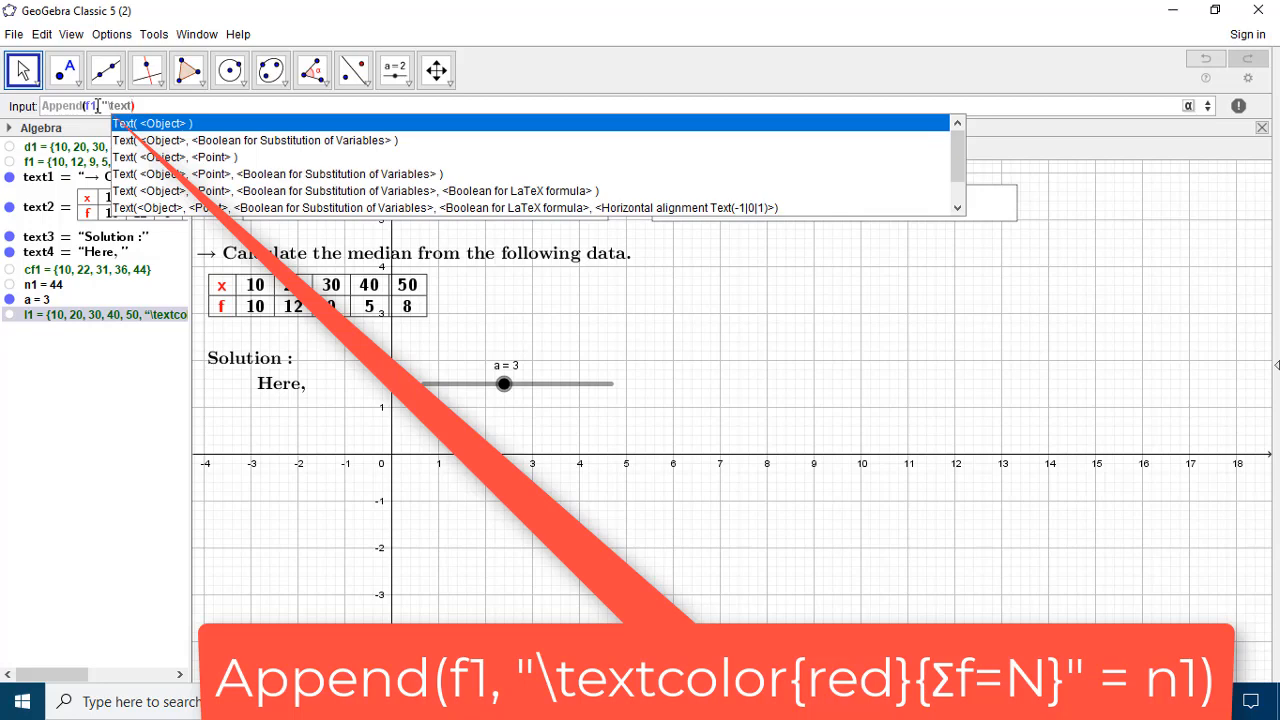
{"action": "type", "text": "lor"}
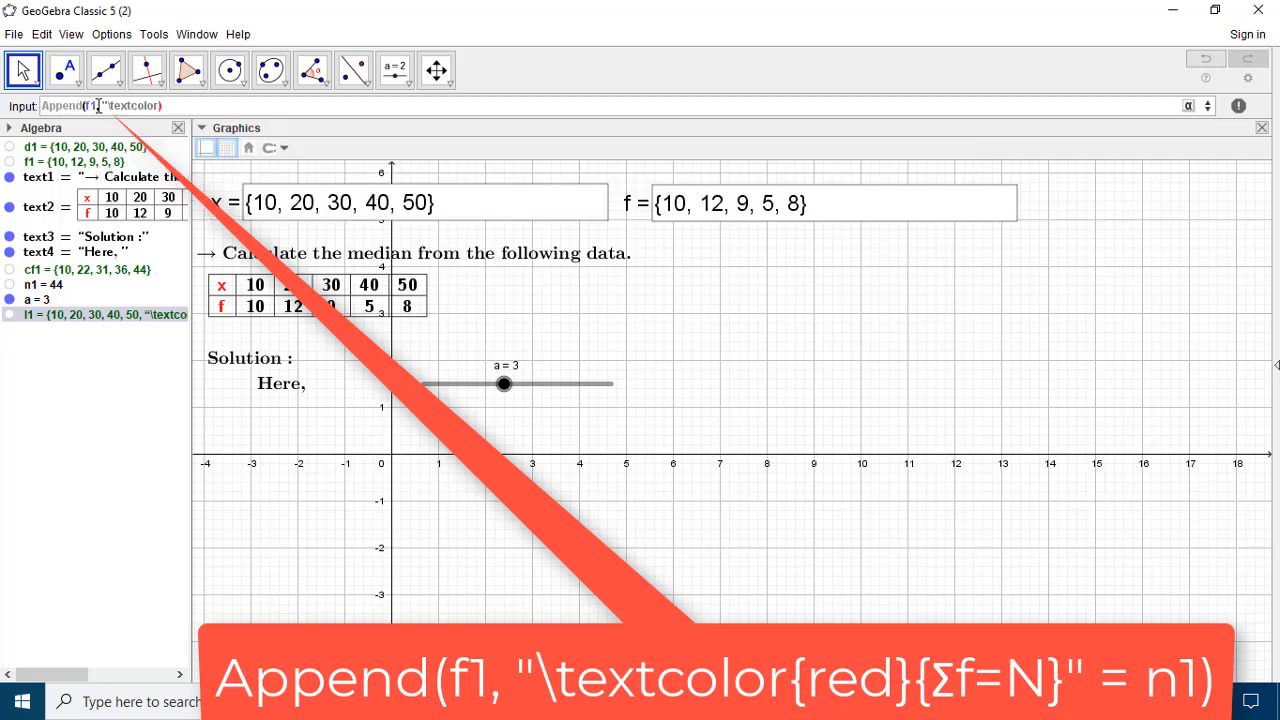
{"action": "type", "text": "(red"}
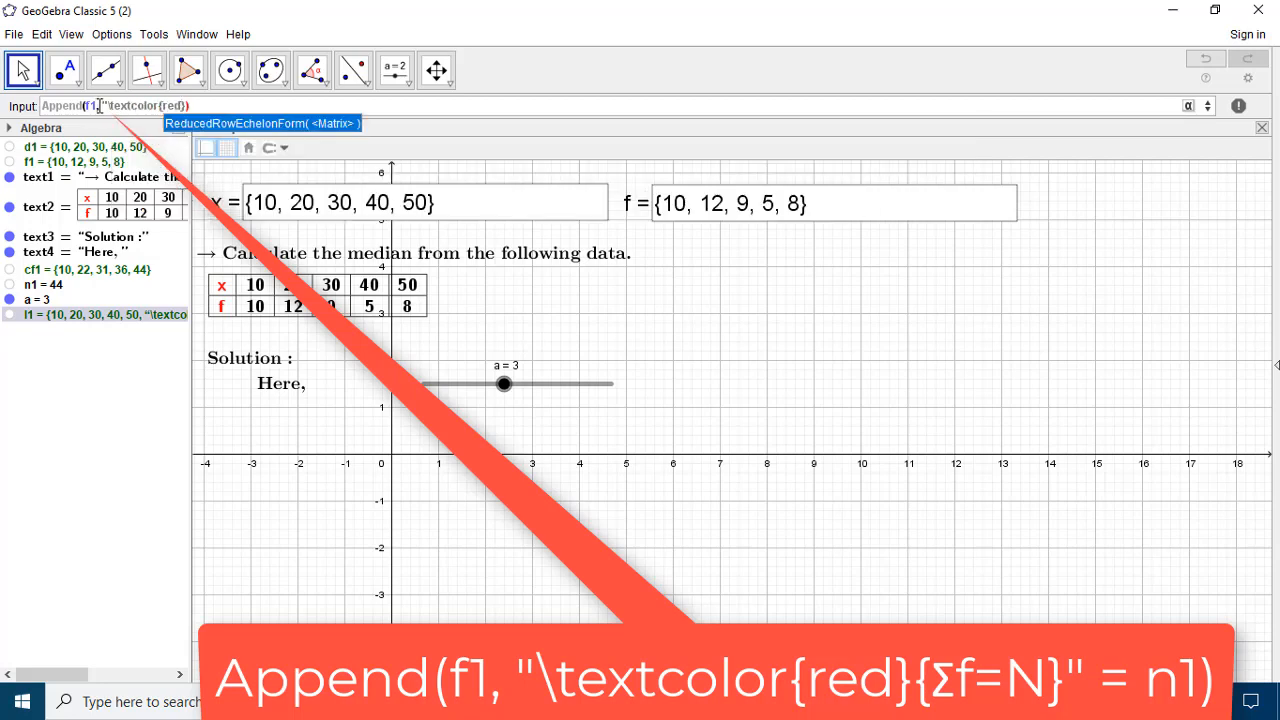
{"action": "type", "text": "){"}
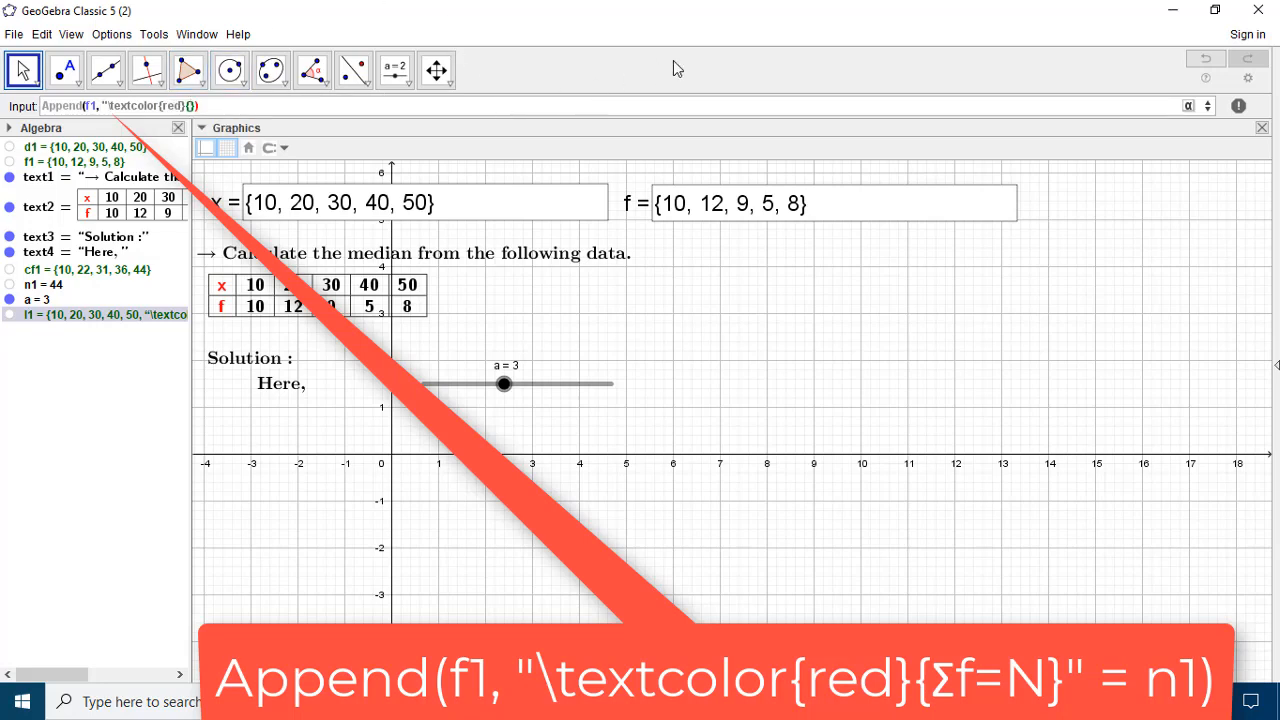
{"action": "left_click", "coordinate": [1188, 105]}
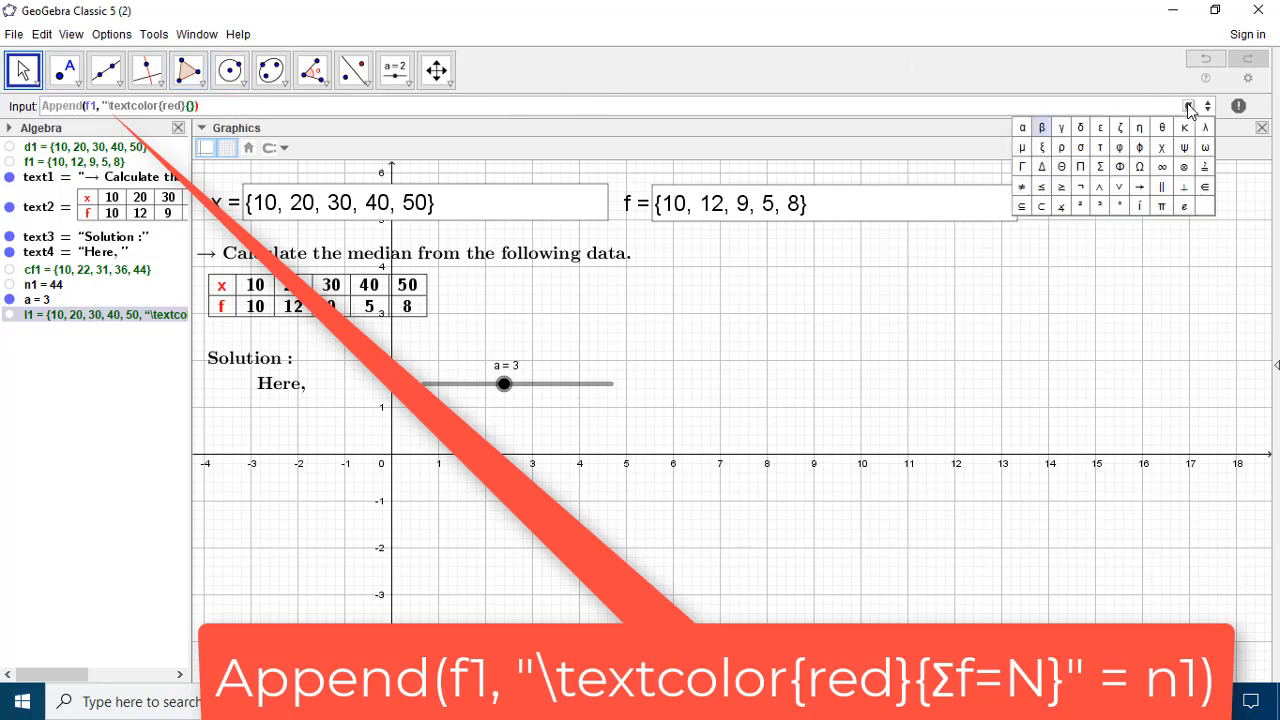
{"action": "left_click", "coordinate": [1100, 167]}
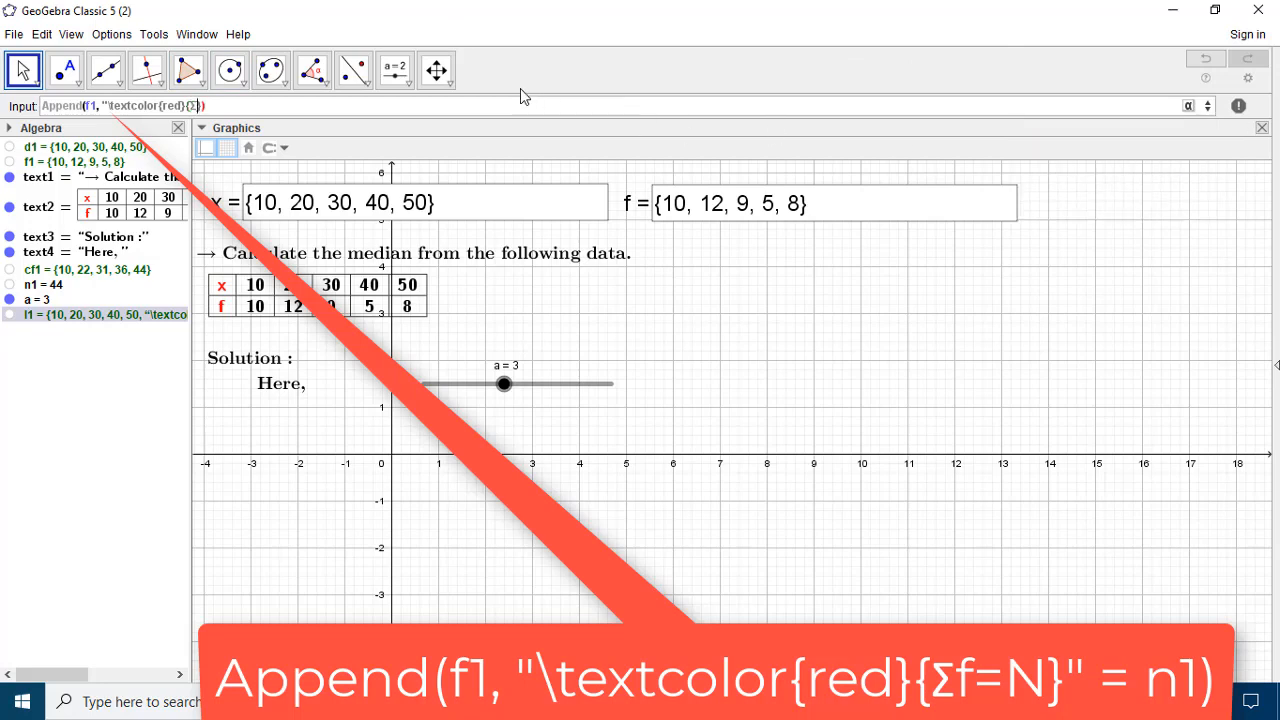
{"action": "type", "text": "f=N}\"=n1"}
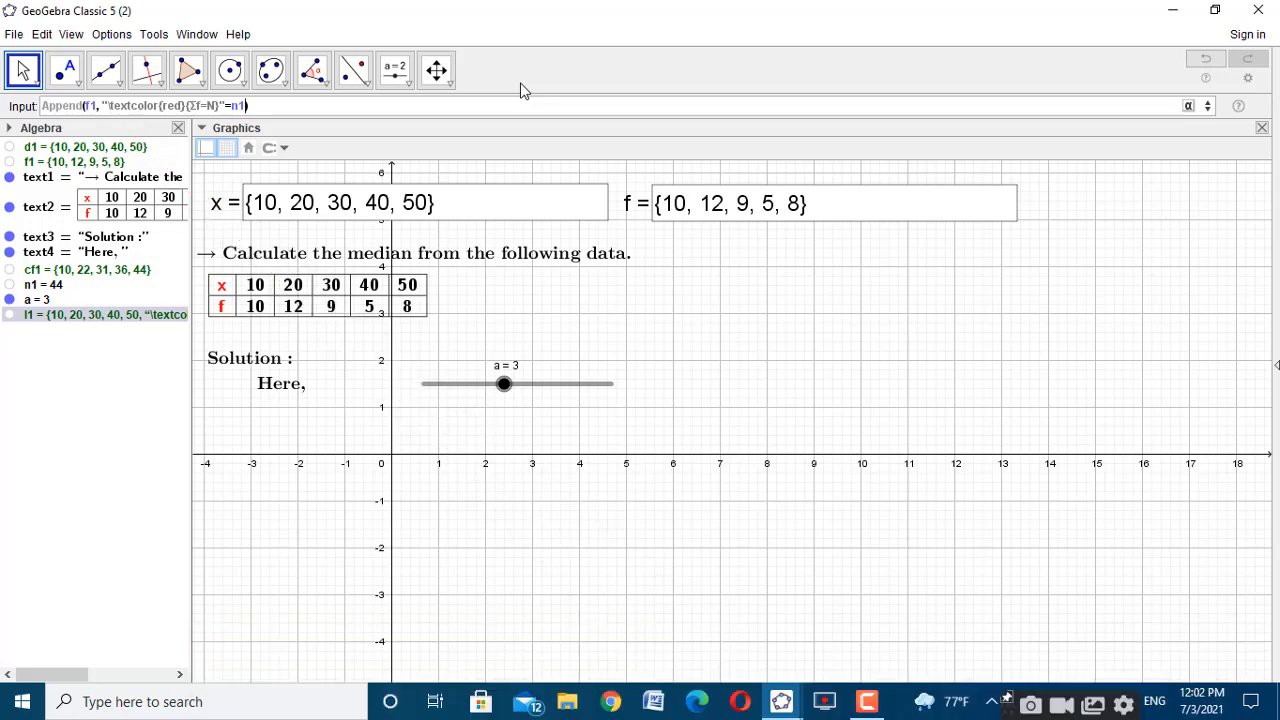
{"action": "key", "text": "Return"}
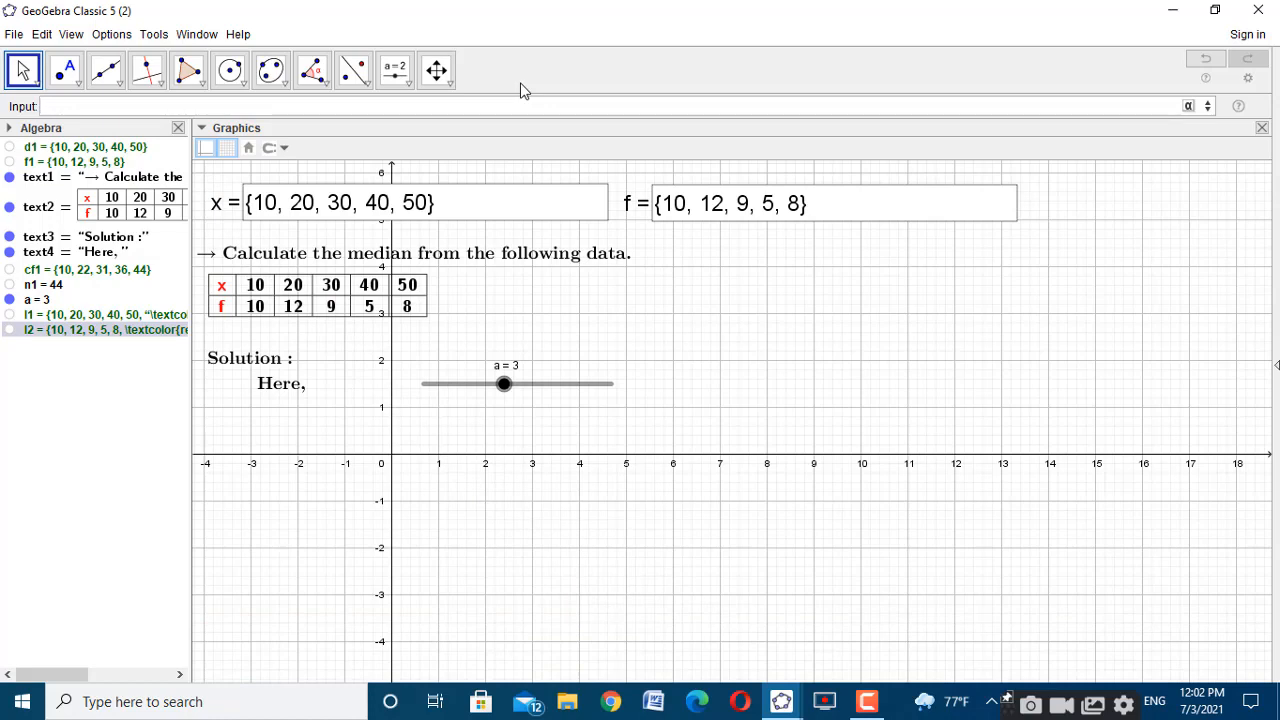
Create a list that adds an empty text to the cumulative frequencies with the command Append(cf1, "")
{"action": "type", "text": "App"}
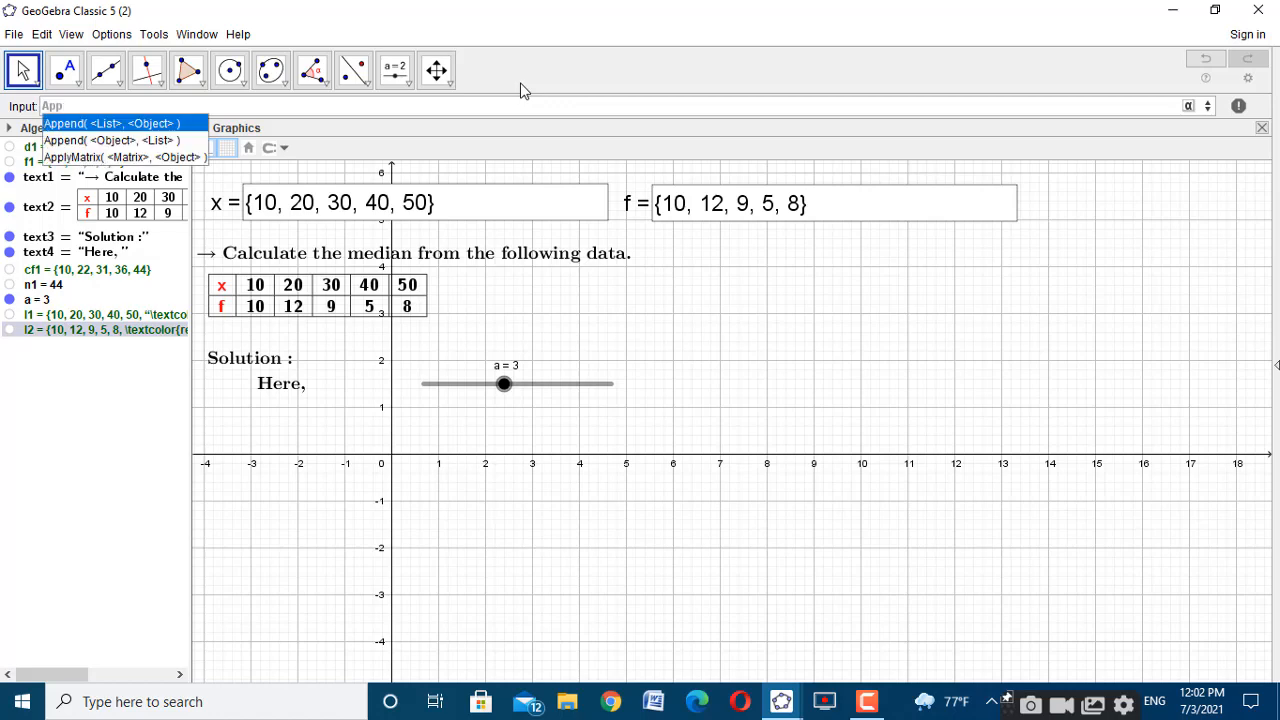
{"action": "left_click", "coordinate": [152, 124]}
{"action": "type", "text": "cf1, <Object> )"}
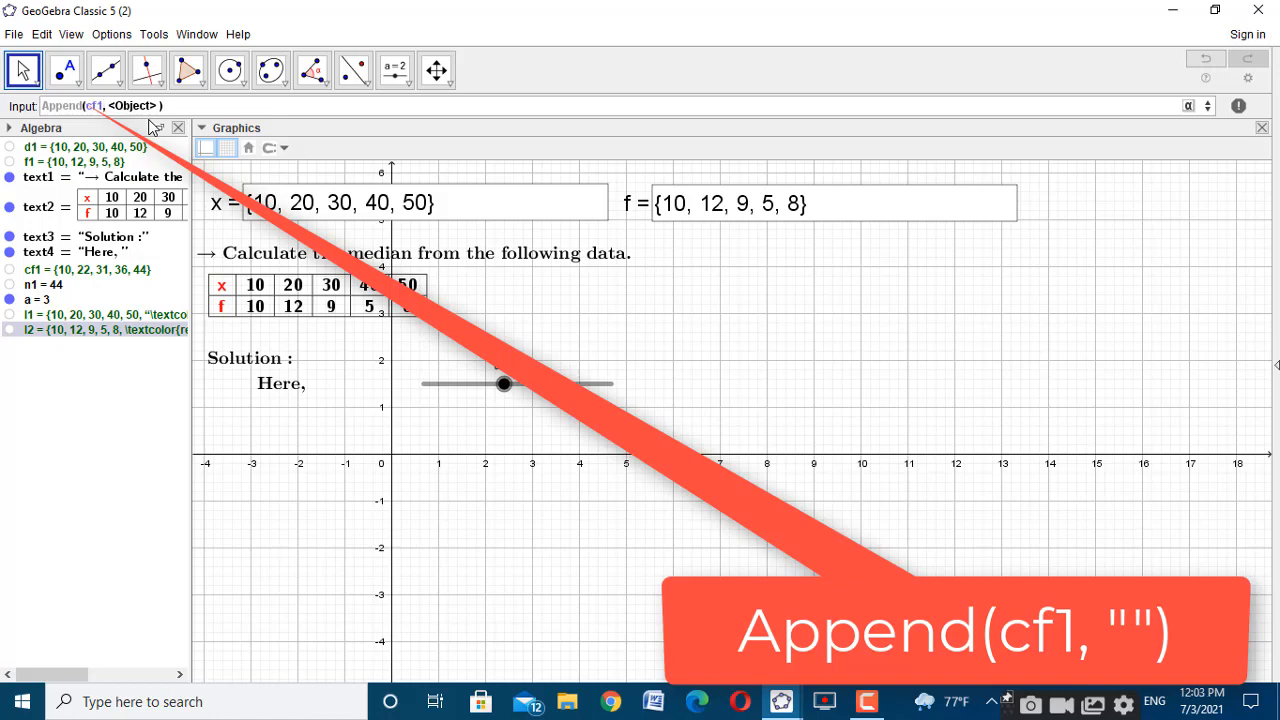
{"action": "key", "text": "Tab"}
{"action": "type", "text": "\"\""}
{"action": "key", "text": "Return"}
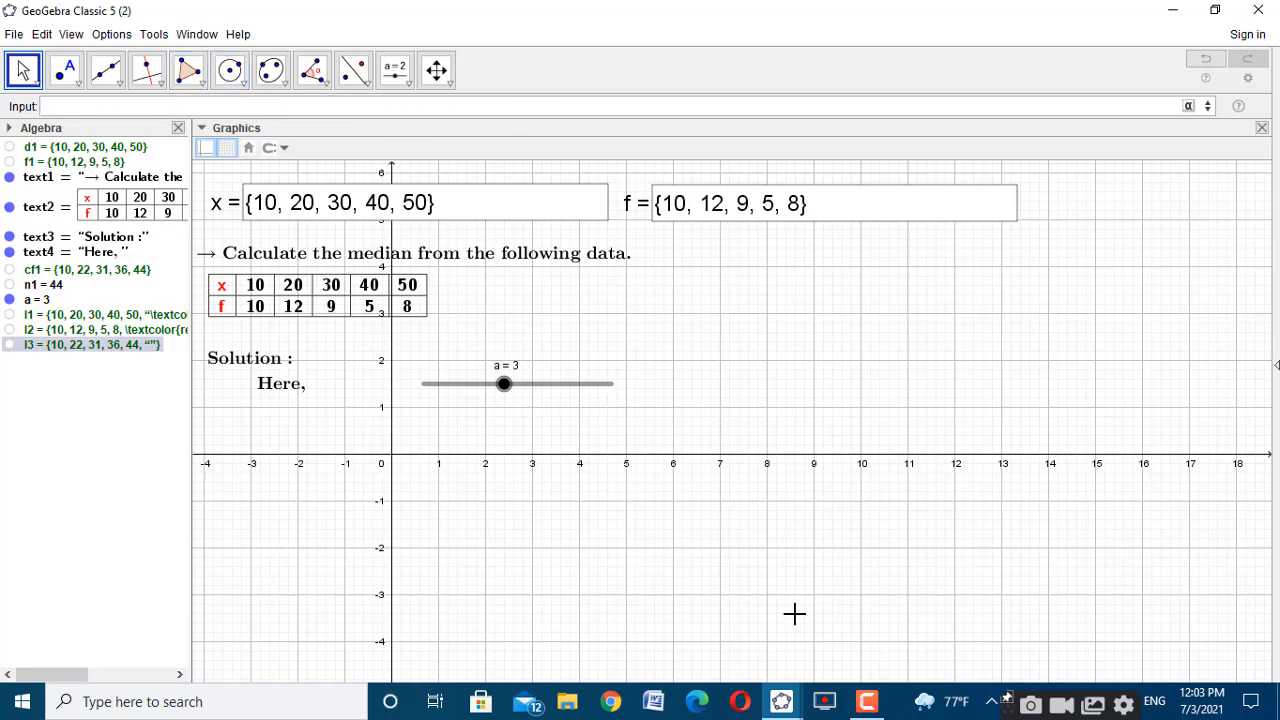
Set slider a to 7, check the solution table in median discrete series.ggb, and return to the new file
{"action": "left_click_drag", "start_coordinate": [503, 396], "coordinate": [729, 420]}
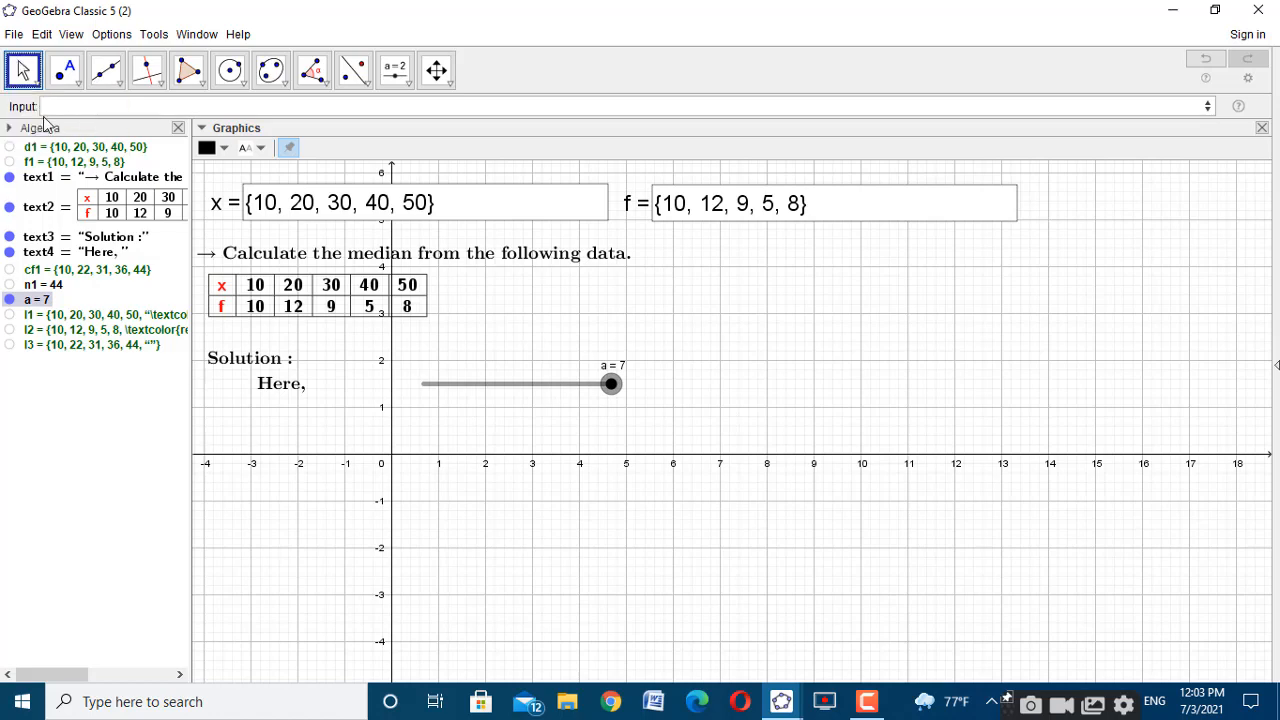
{"action": "left_click", "coordinate": [116, 104]}
{"action": "left_click", "coordinate": [787, 709]}
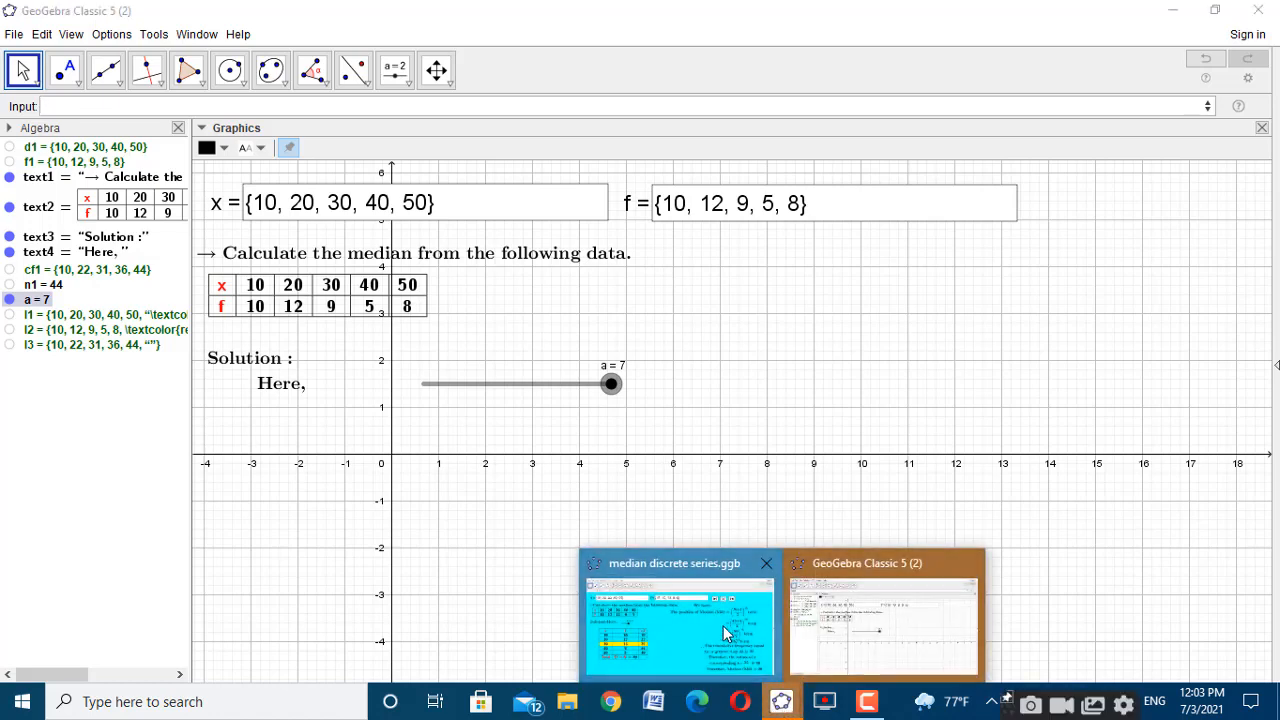
{"action": "left_click", "coordinate": [723, 626]}
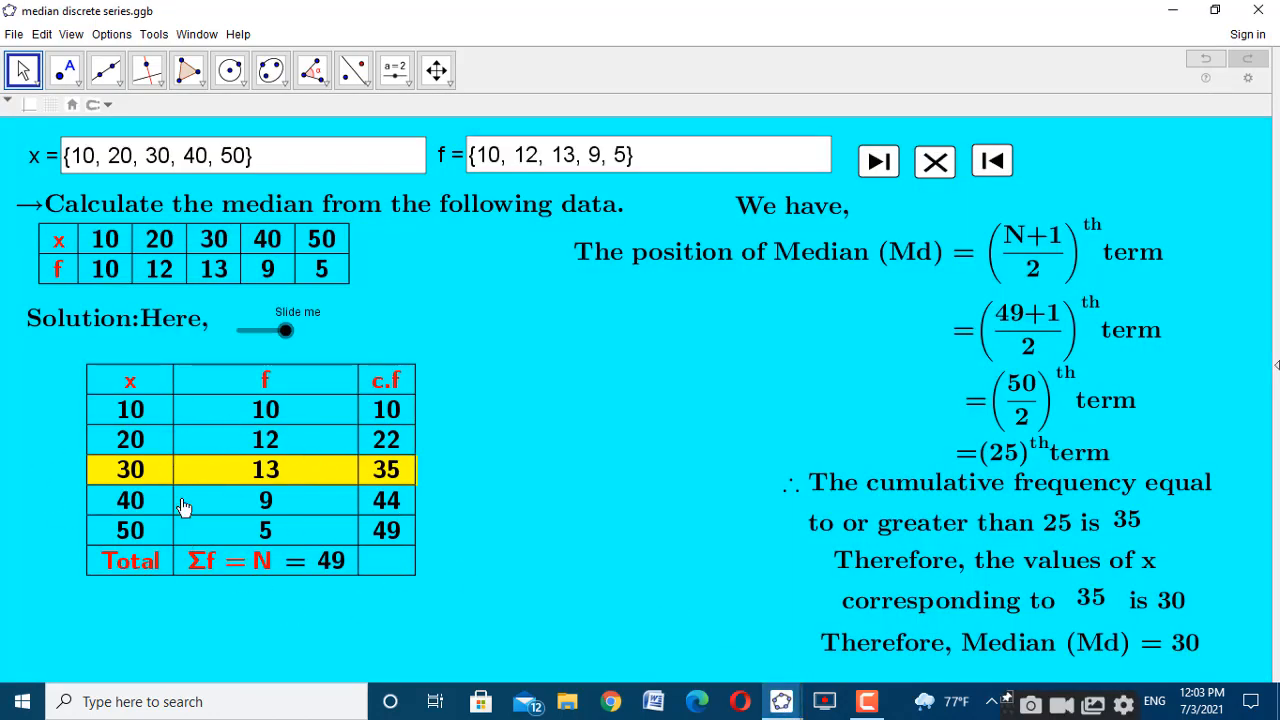
{"action": "left_click", "coordinate": [781, 701]}
{"action": "left_click", "coordinate": [868, 655]}
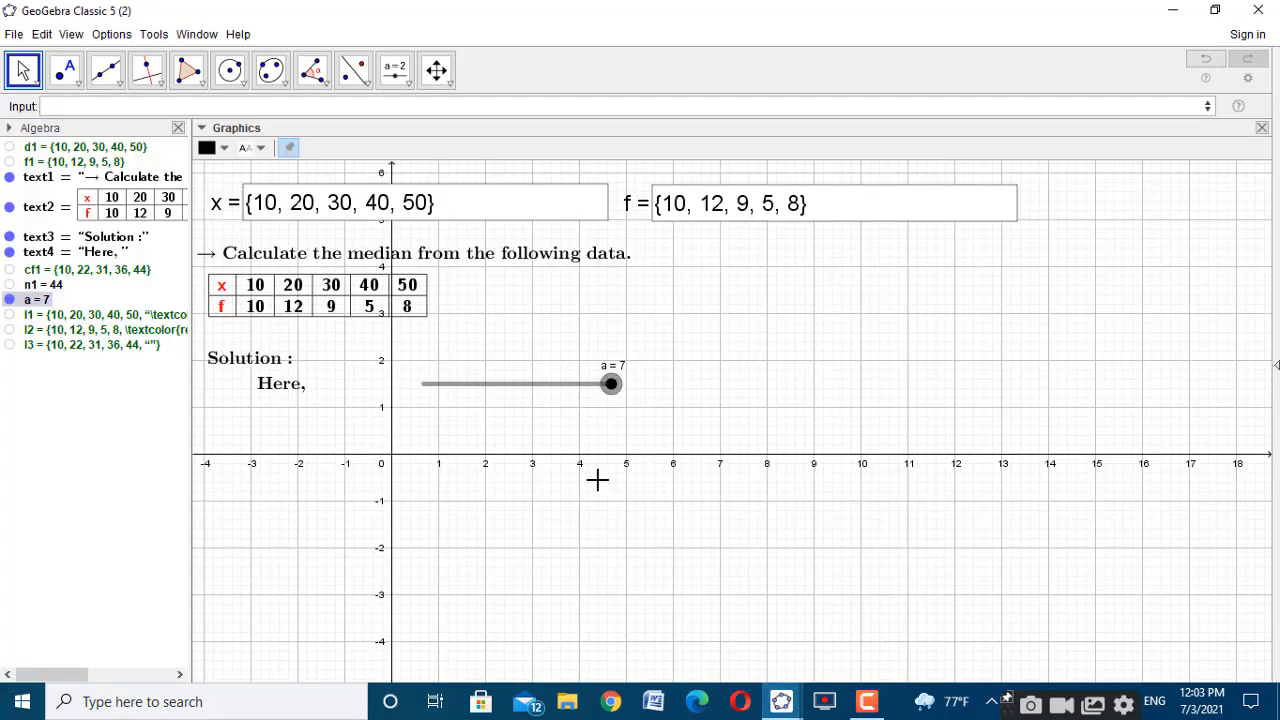
{"action": "left_click", "coordinate": [149, 104]}
{"action": "type", "text": "tab"}
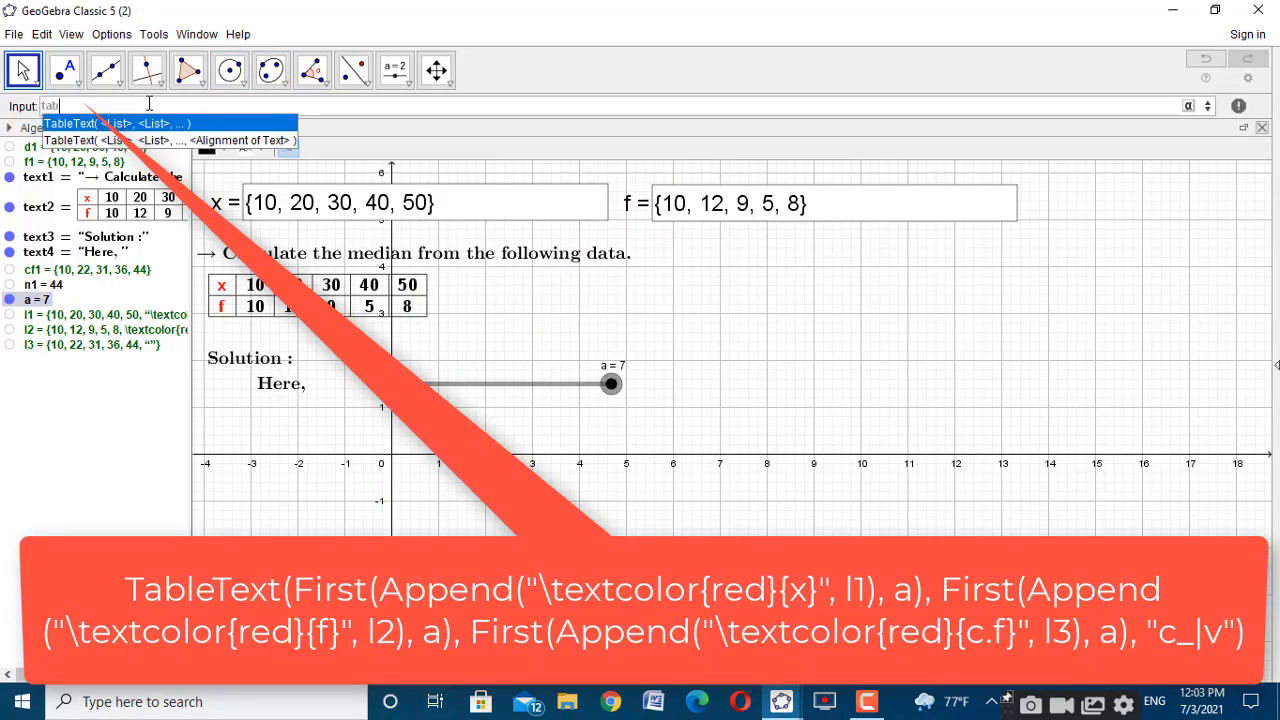
{"action": "type", "text": "letext"}
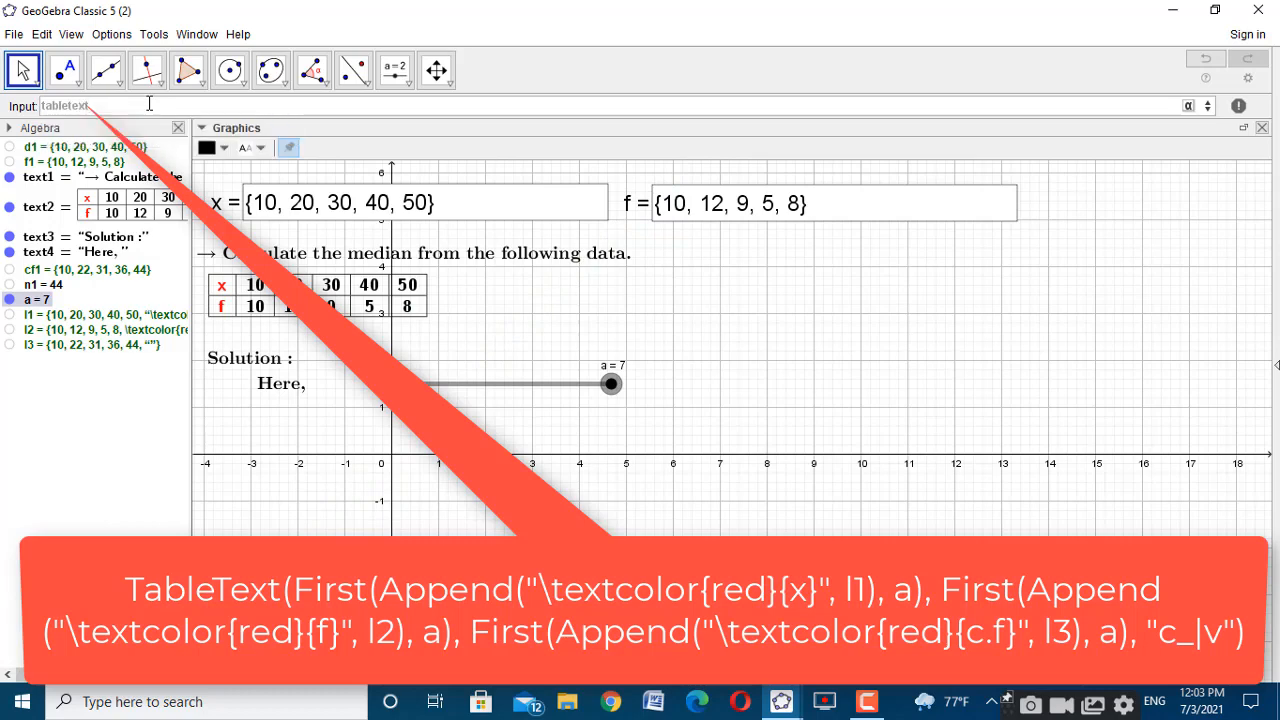
{"action": "type", "text": "(fir"}
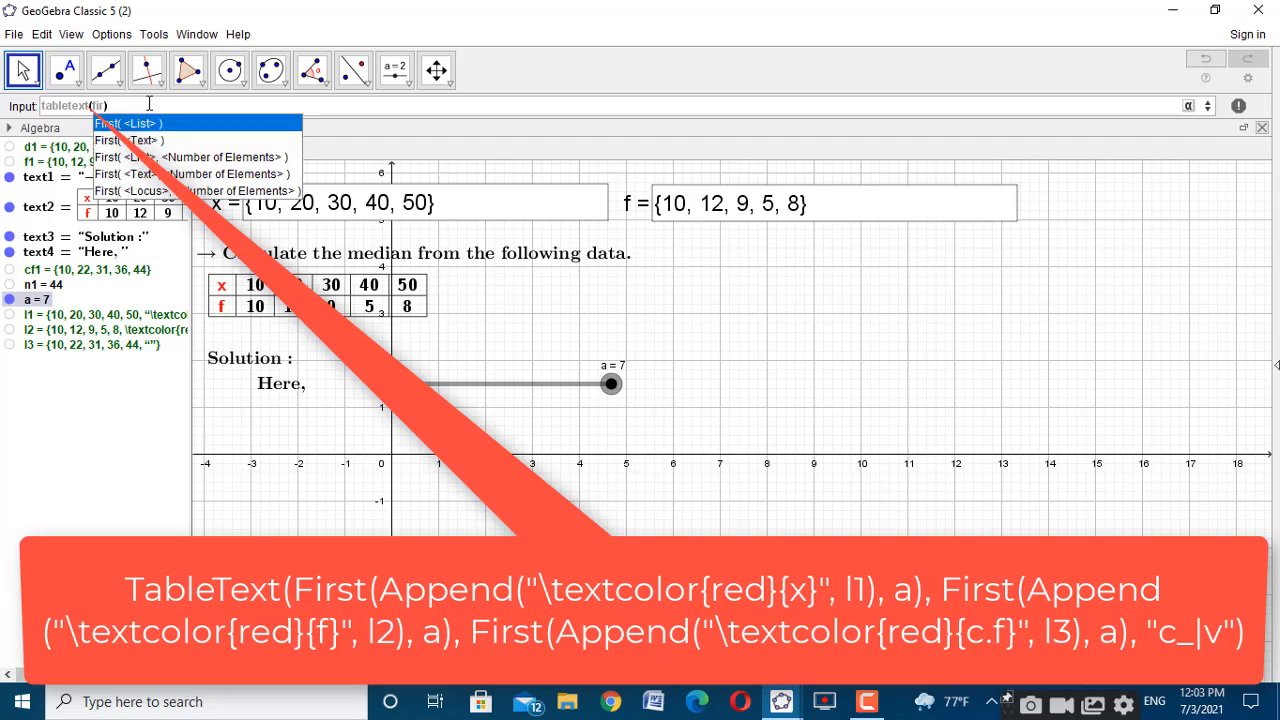
{"action": "left_click", "coordinate": [205, 157]}
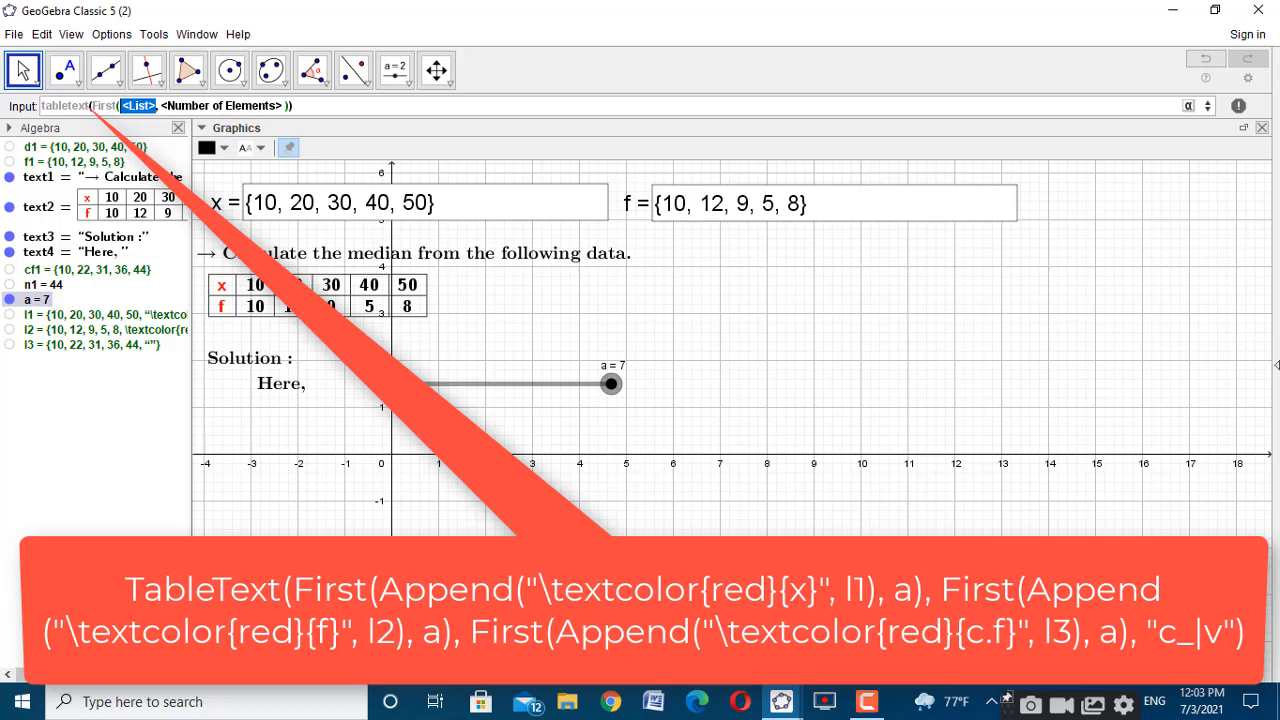
{"action": "left_click", "coordinate": [869, 706]}
{"action": "left_click", "coordinate": [368, 109]}
{"action": "key", "text": "ctrl+a"}
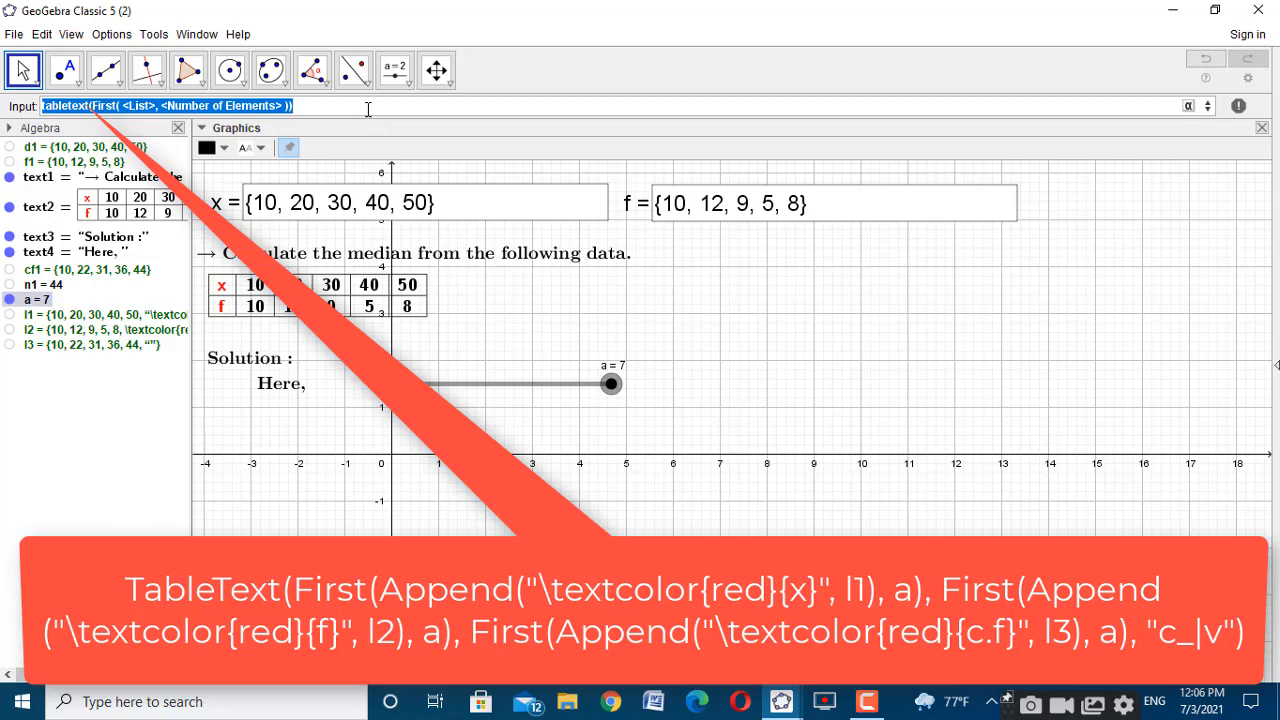
{"action": "key", "text": "Escape"}
{"action": "left_click", "coordinate": [843, 380]}
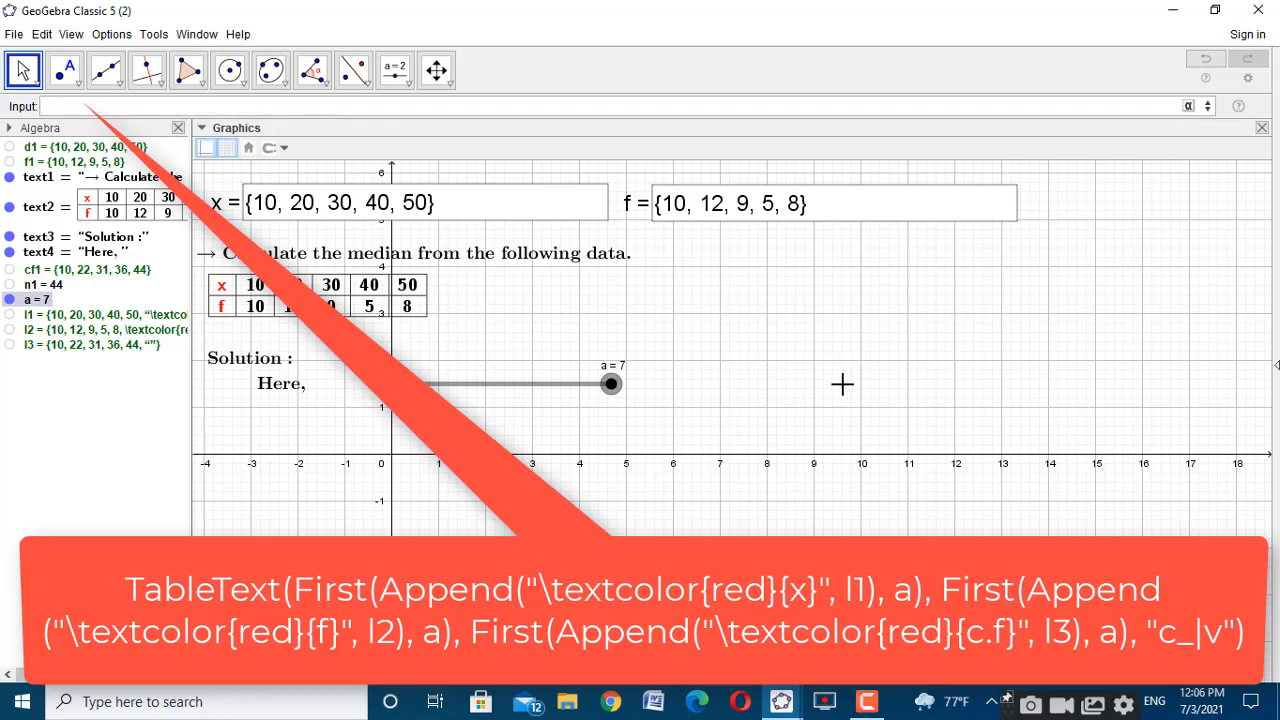
Check the solution table in median discrete series.ggb and return to the new file
{"action": "left_click", "coordinate": [788, 704]}
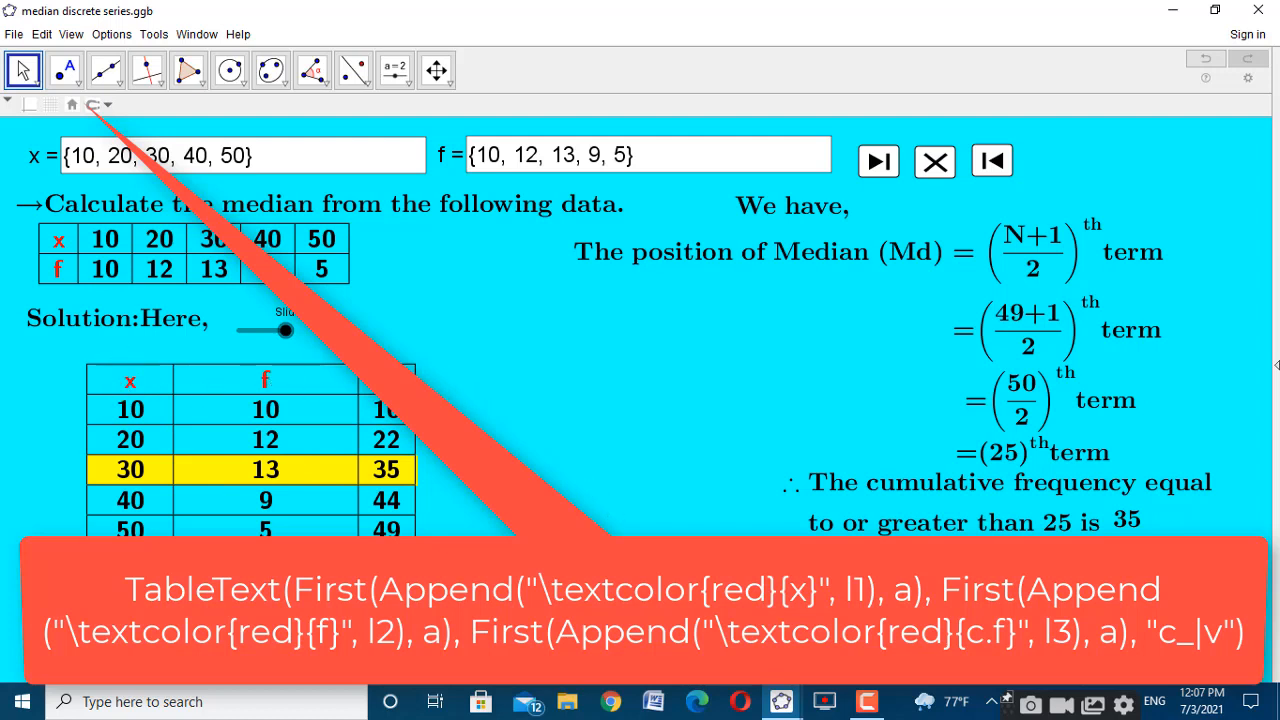
{"action": "left_click", "coordinate": [781, 702]}
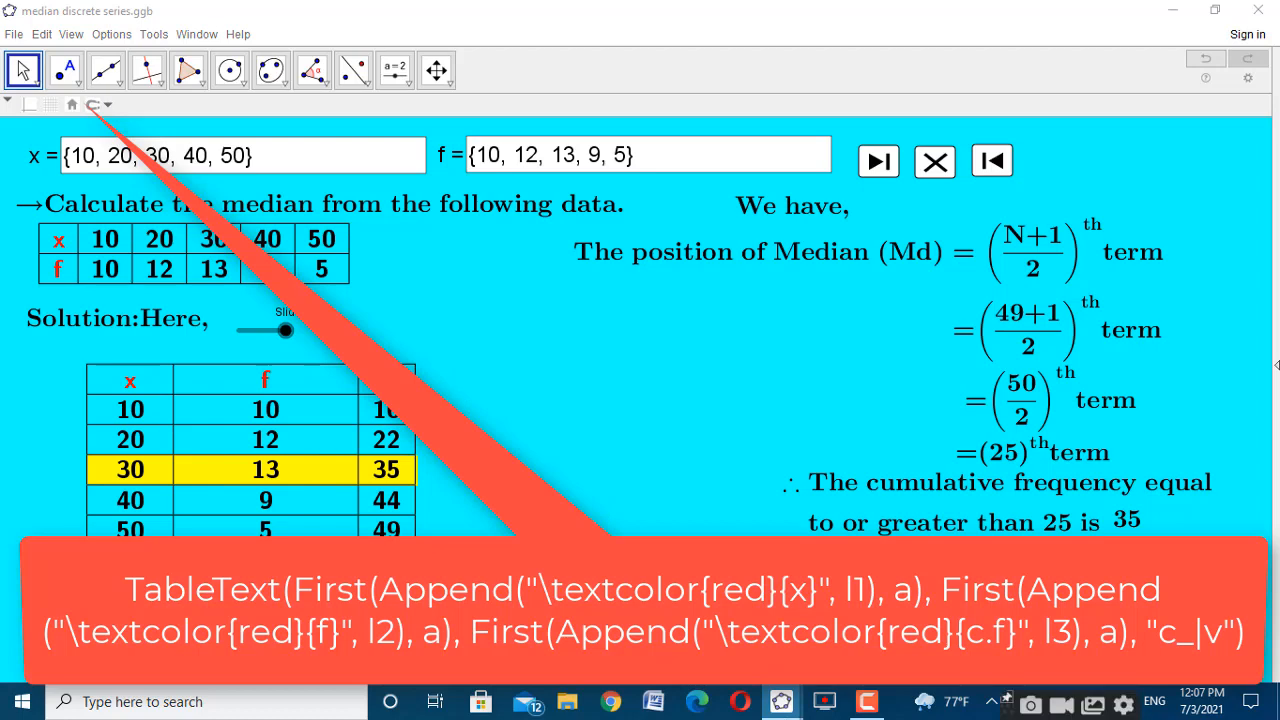
{"action": "left_click", "coordinate": [730, 640]}
Start a TableText command whose first column is a First command, by number of elements, around an Append of an object before a list
{"action": "left_click", "coordinate": [301, 111]}
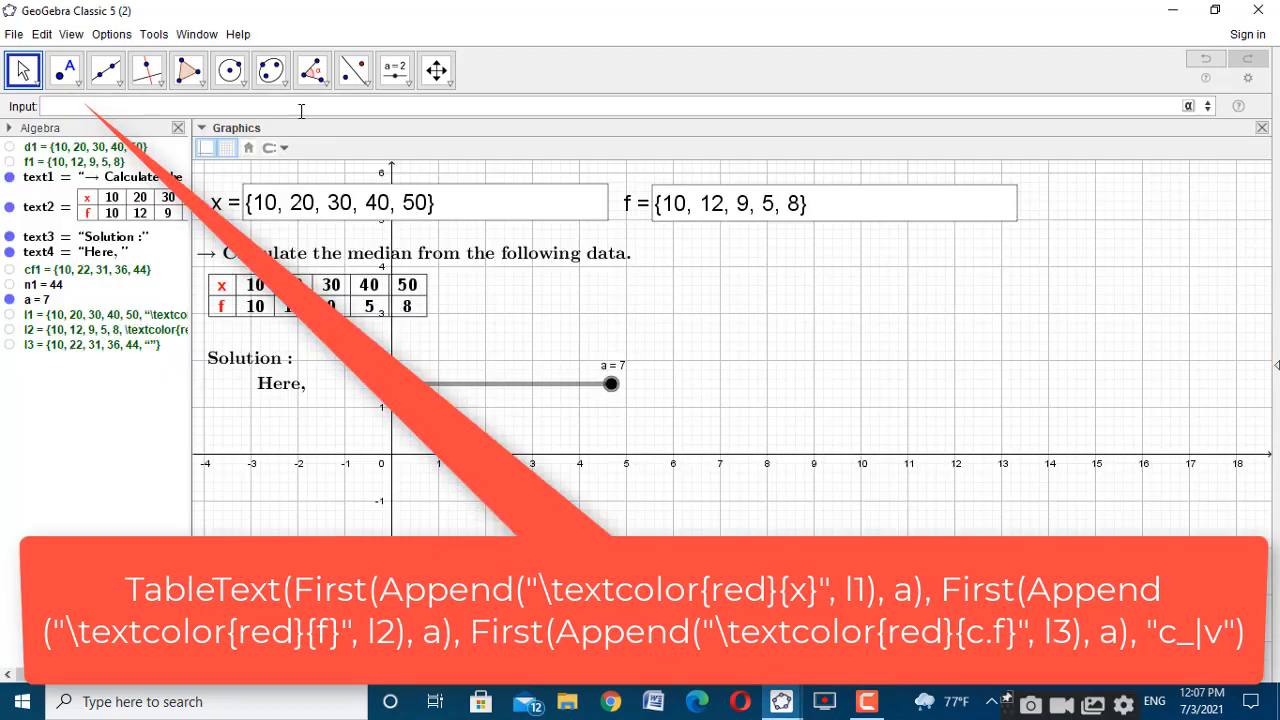
{"action": "type", "text": "tab"}
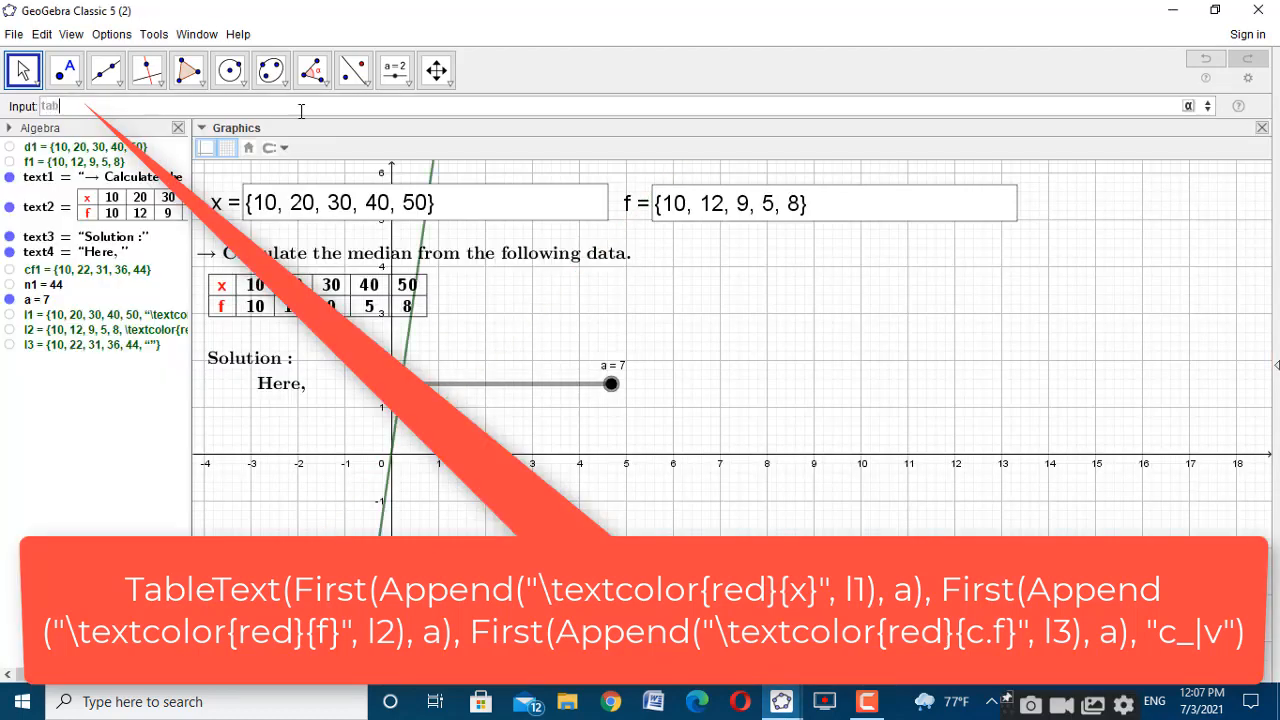
{"action": "type", "text": "letext"}
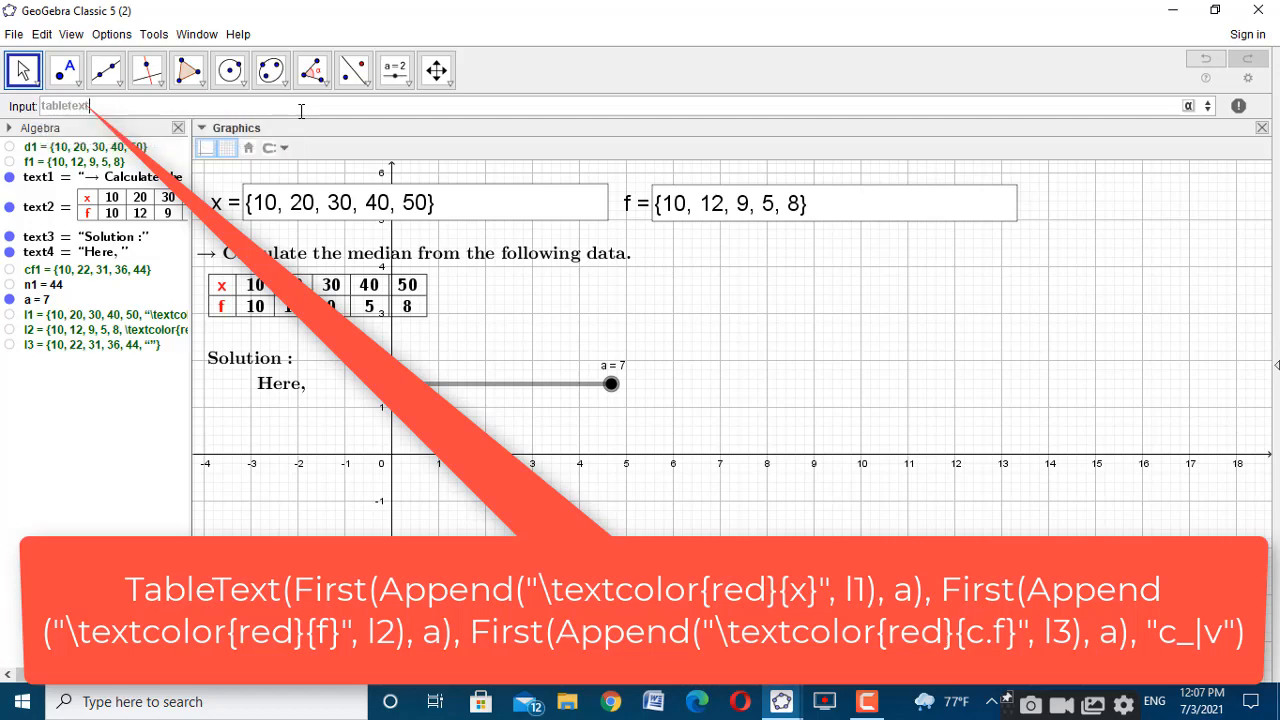
{"action": "left_click", "coordinate": [242, 121]}
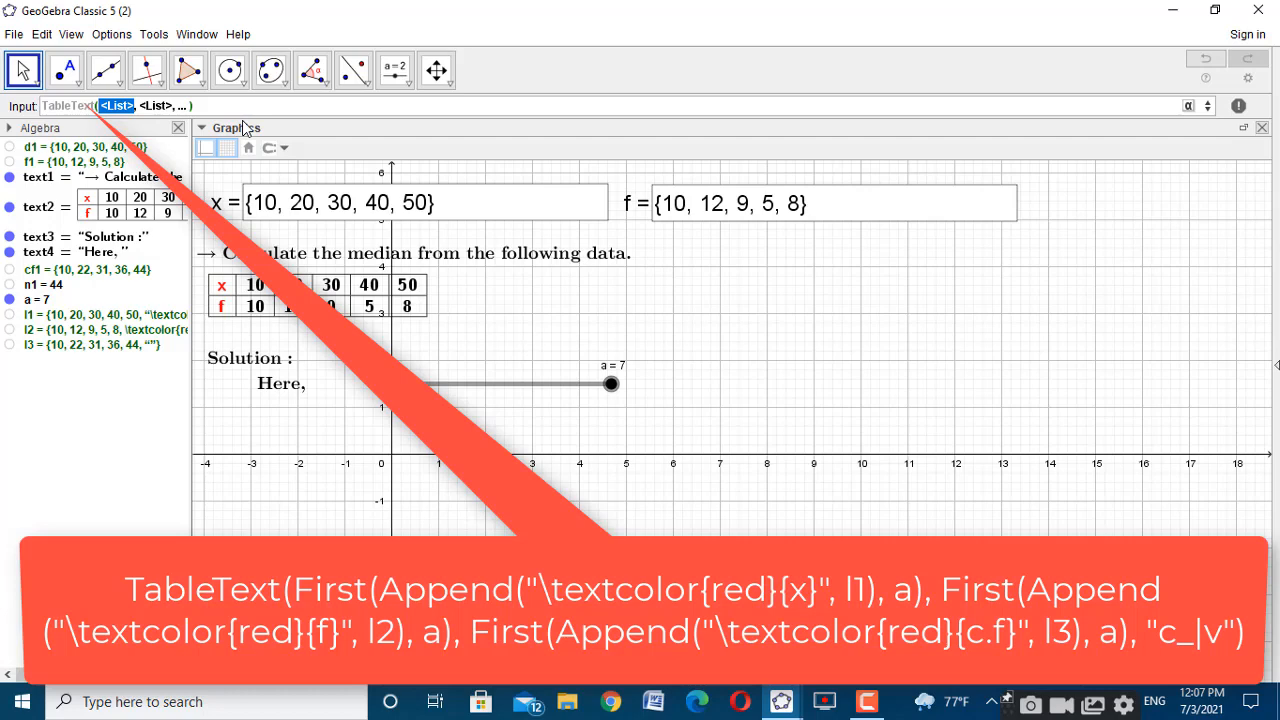
{"action": "type", "text": "firs"}
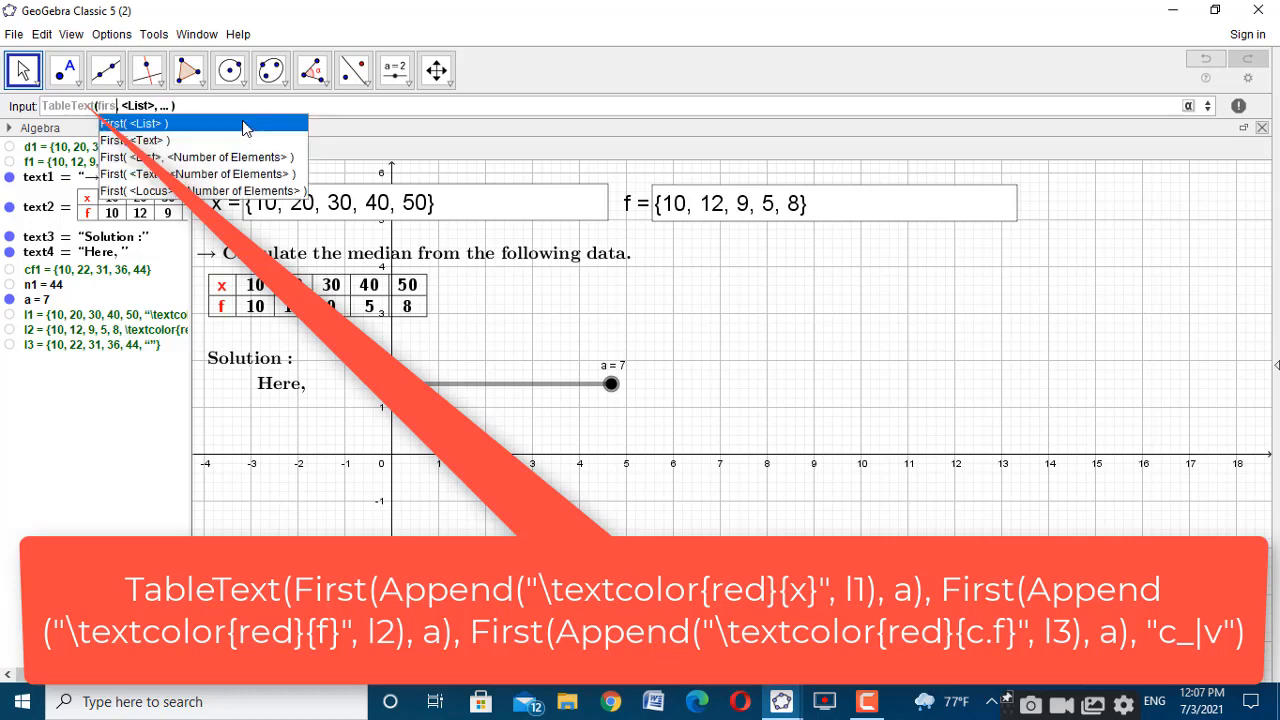
{"action": "left_click", "coordinate": [252, 157]}
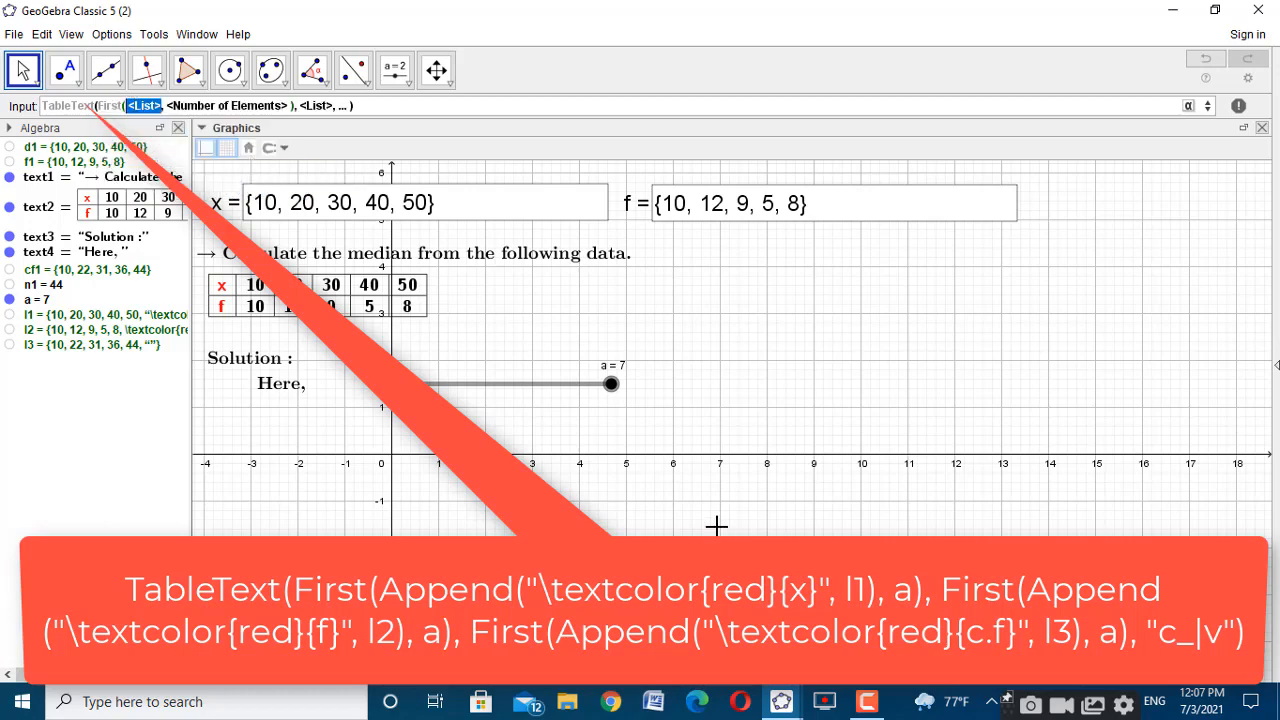
{"action": "type", "text": "App"}
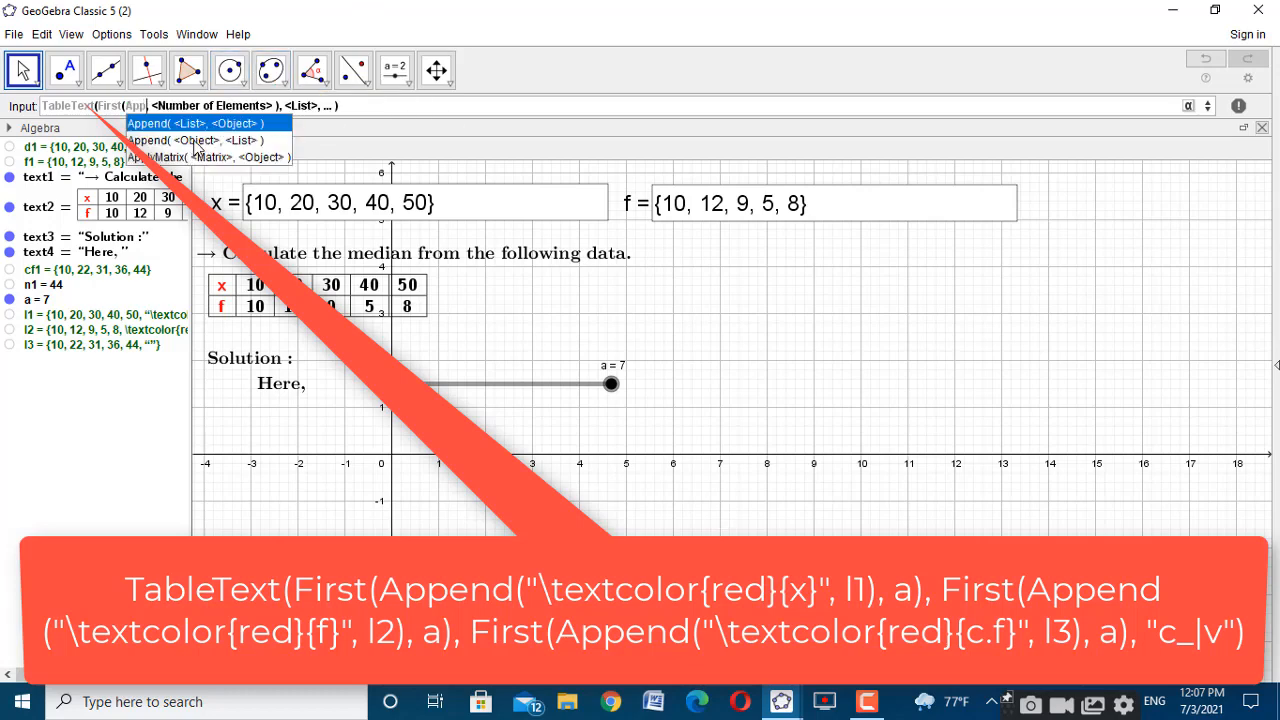
{"action": "left_click", "coordinate": [198, 141]}
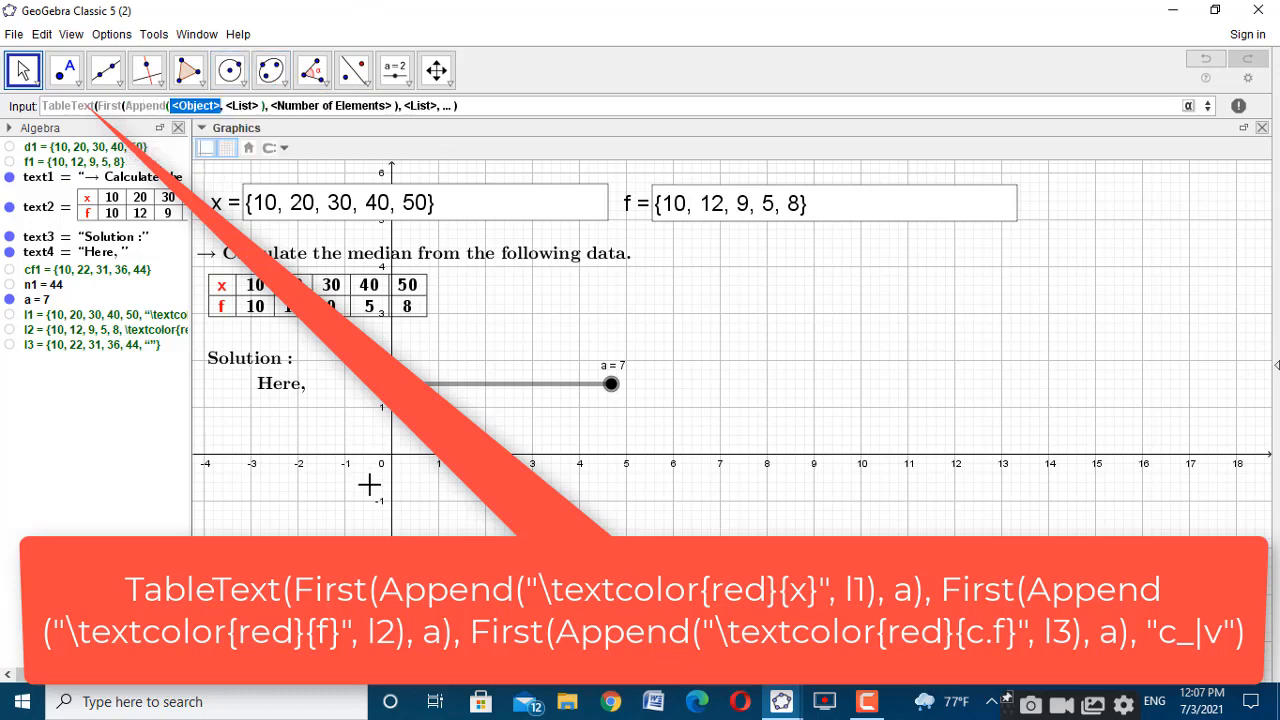
Enter \textcolor{red}{x} as the header object that the Append command places before the x data
{"action": "type", "text": "\""}
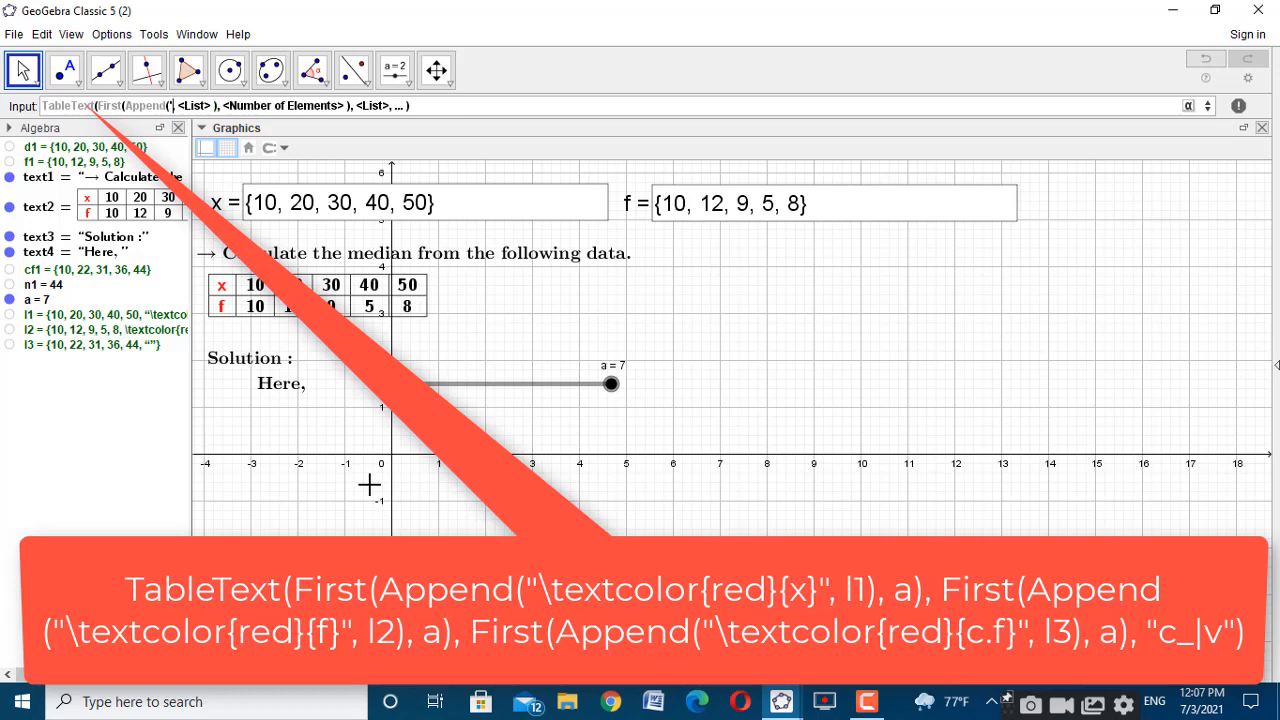
{"action": "type", "text": "\\"}
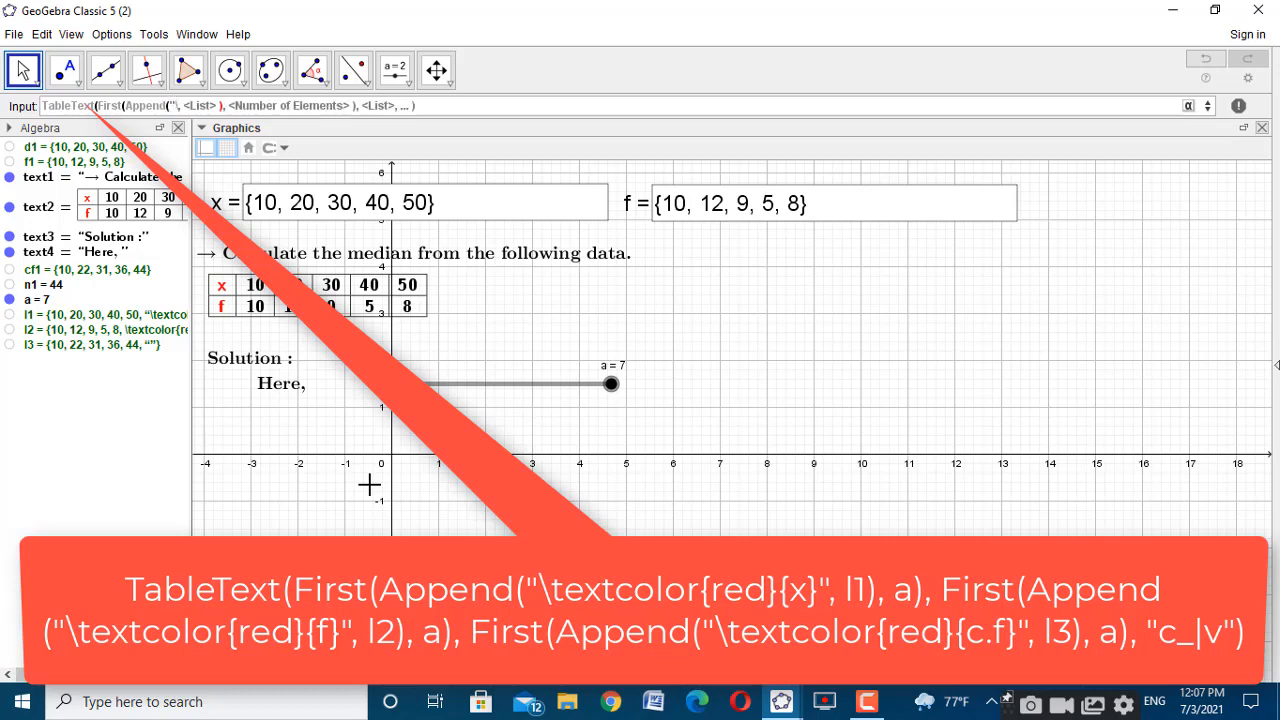
{"action": "type", "text": "textc"}
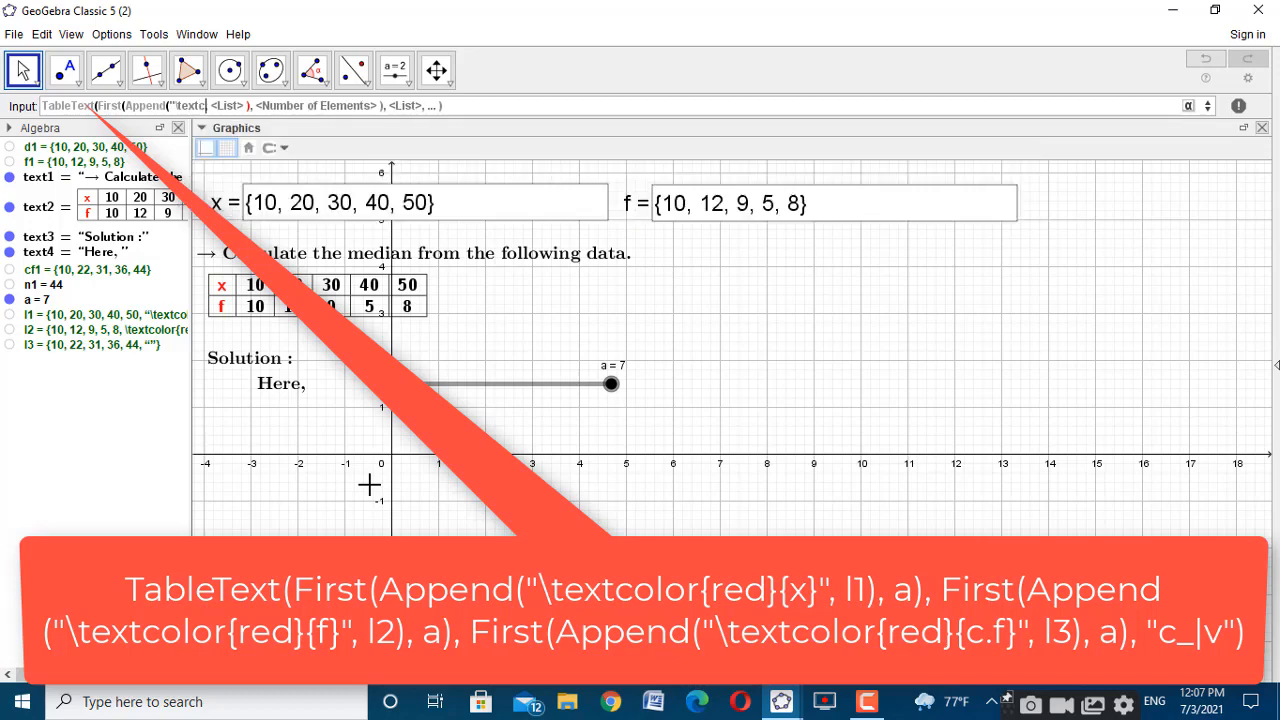
{"action": "type", "text": "olor"}
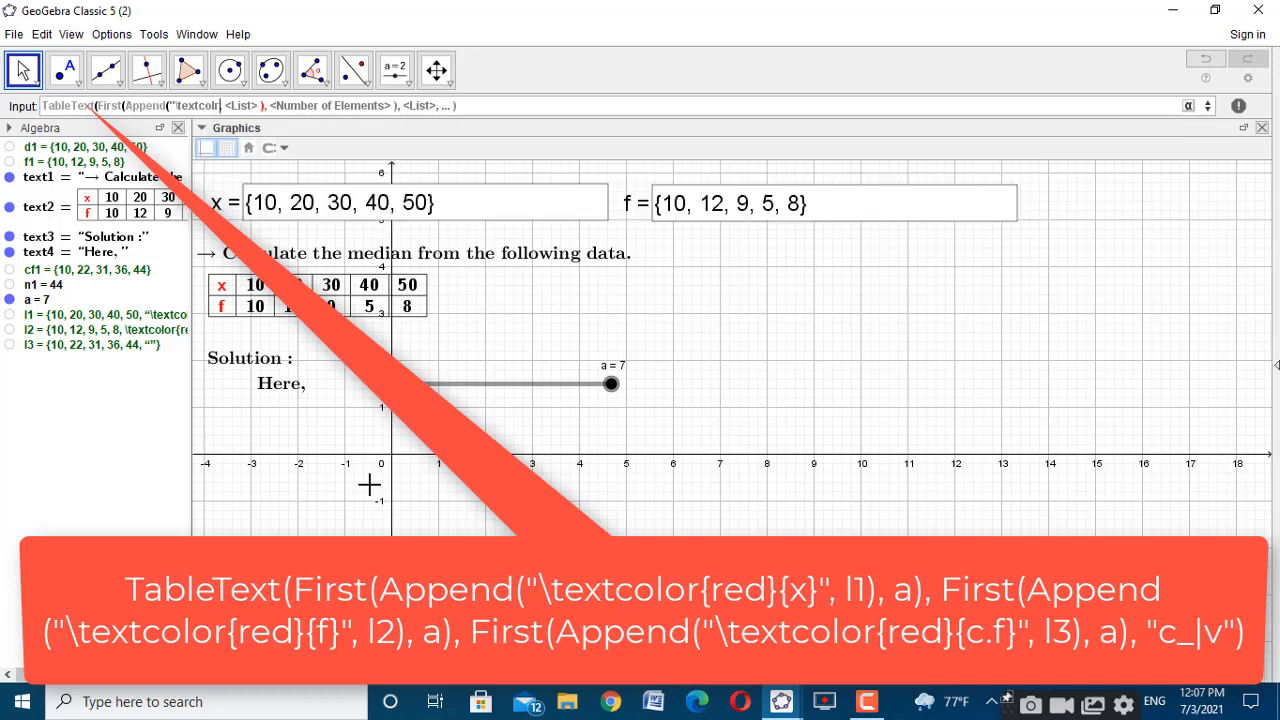
{"action": "key", "text": "BackSpace"}
{"action": "key", "text": "BackSpace"}
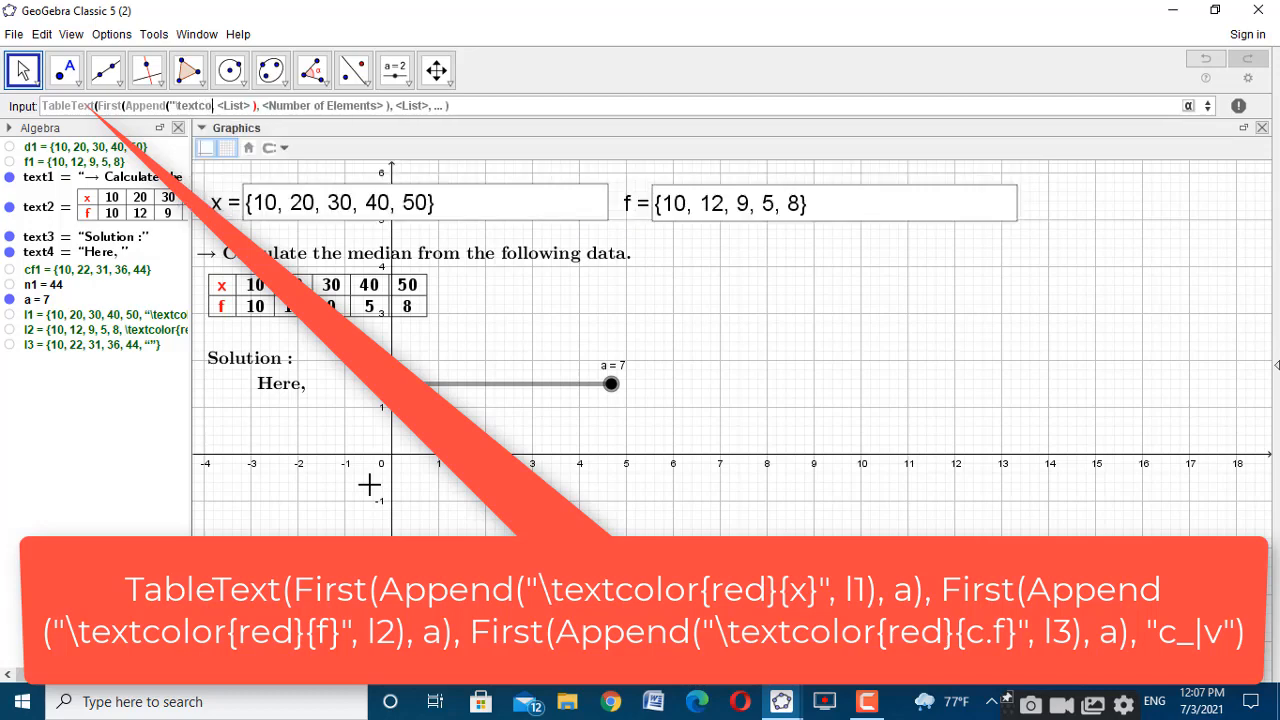
{"action": "type", "text": "lor"}
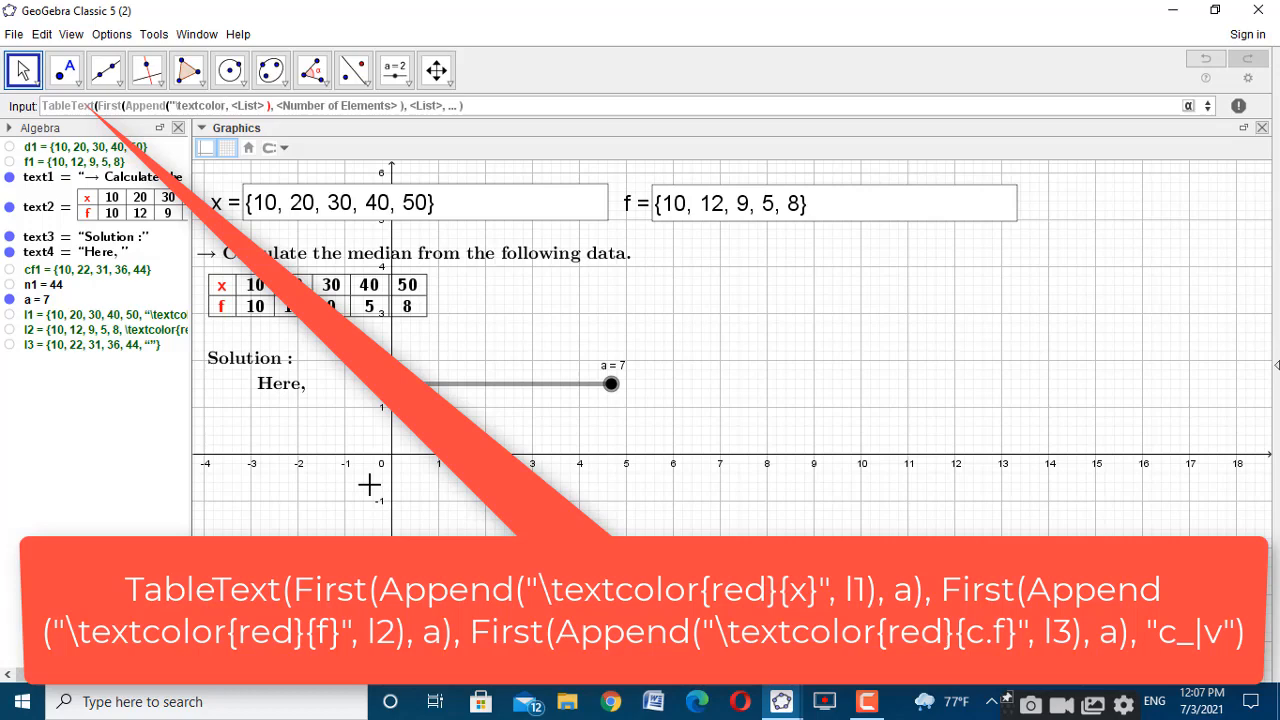
{"action": "type", "text": "{red"}
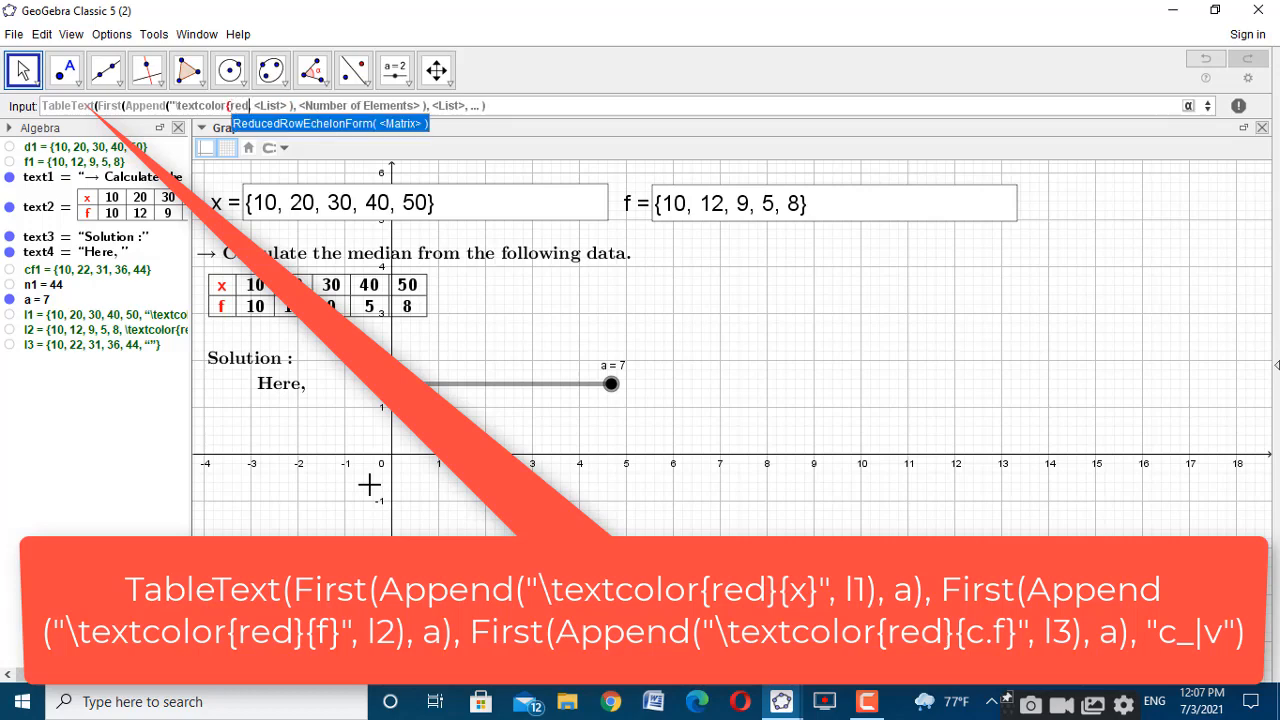
{"action": "type", "text": "}{"}
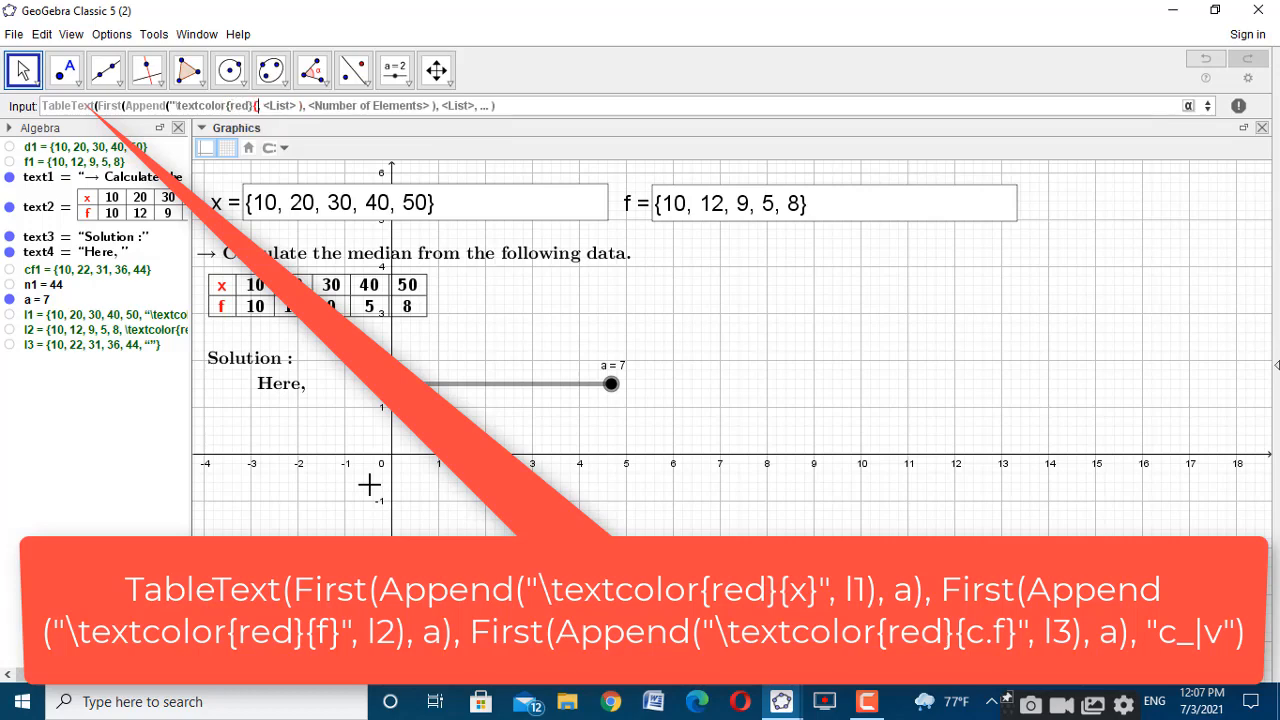
{"action": "type", "text": "x}\""}
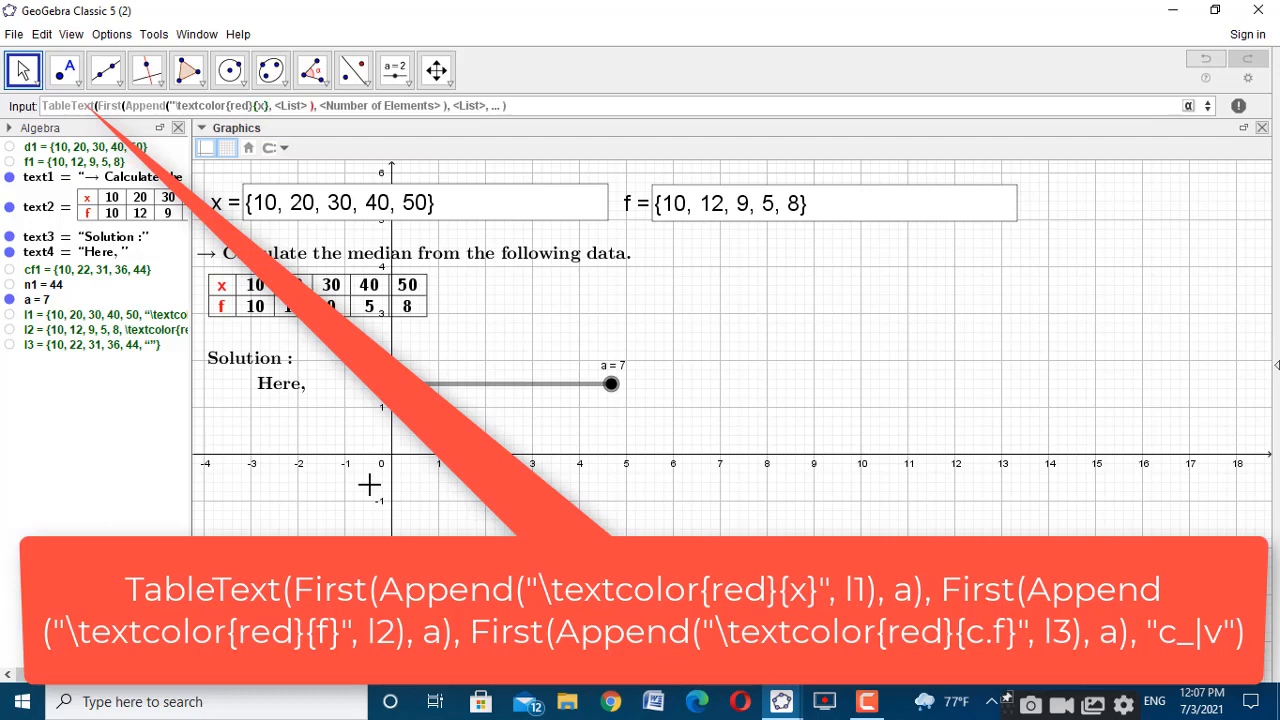
Complete the table's x column argument as First(Append("\textcolor{red}{x}", l1), a), with the header text enclosed in quotation marks
{"action": "key", "text": "Tab"}
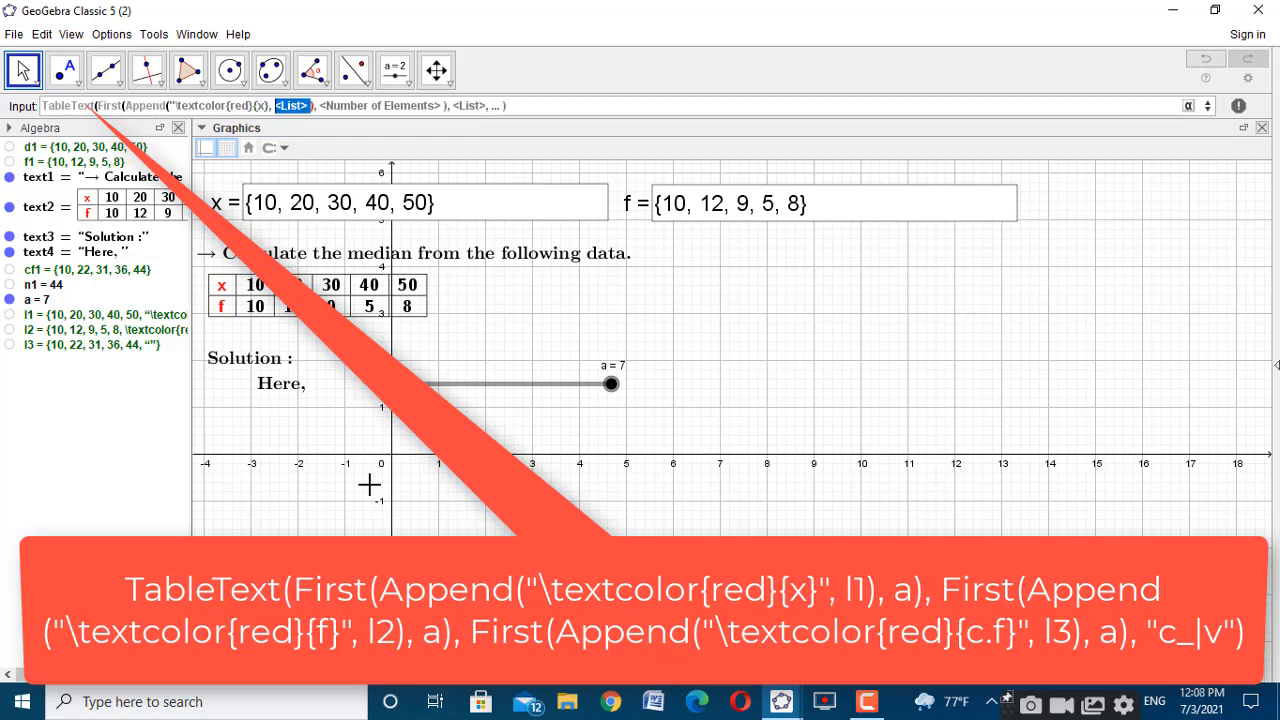
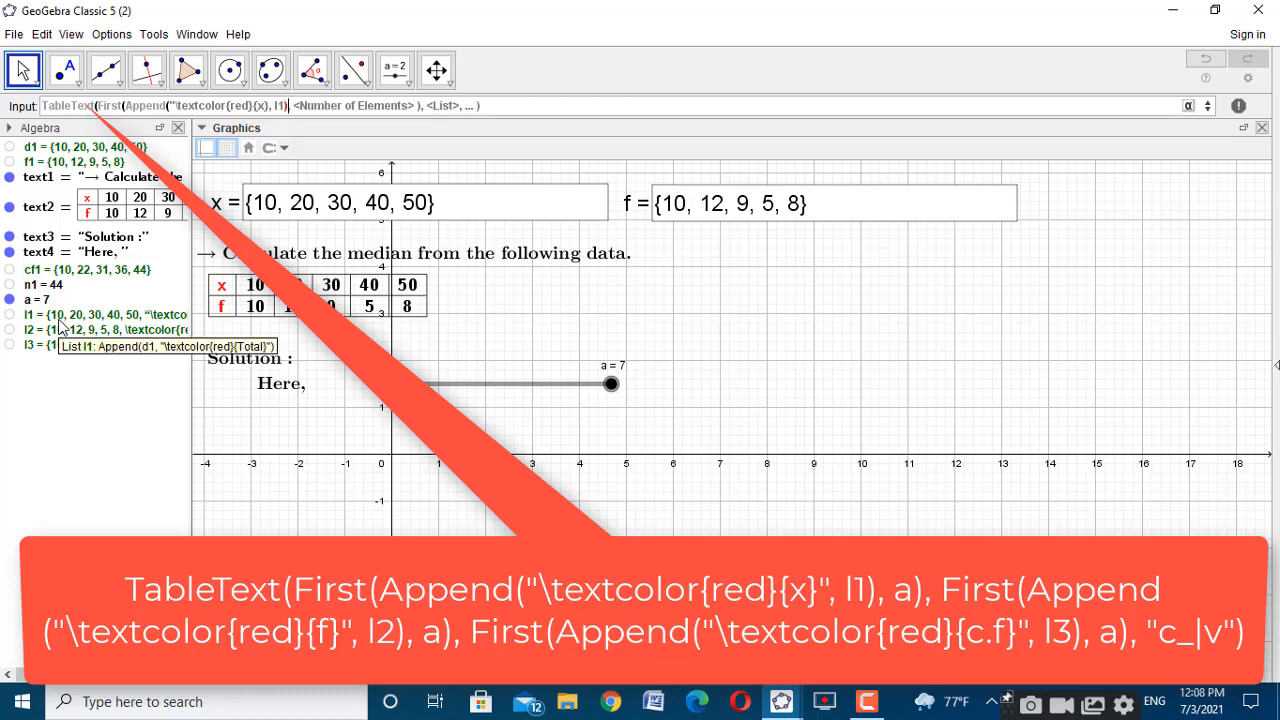
{"action": "key", "text": "Left"}
{"action": "key", "text": "Left"}
{"action": "key", "text": "Left"}
{"action": "key", "text": "Left"}
{"action": "type", "text": "\""}
{"action": "key", "text": "Right"}
{"action": "key", "text": "Right"}
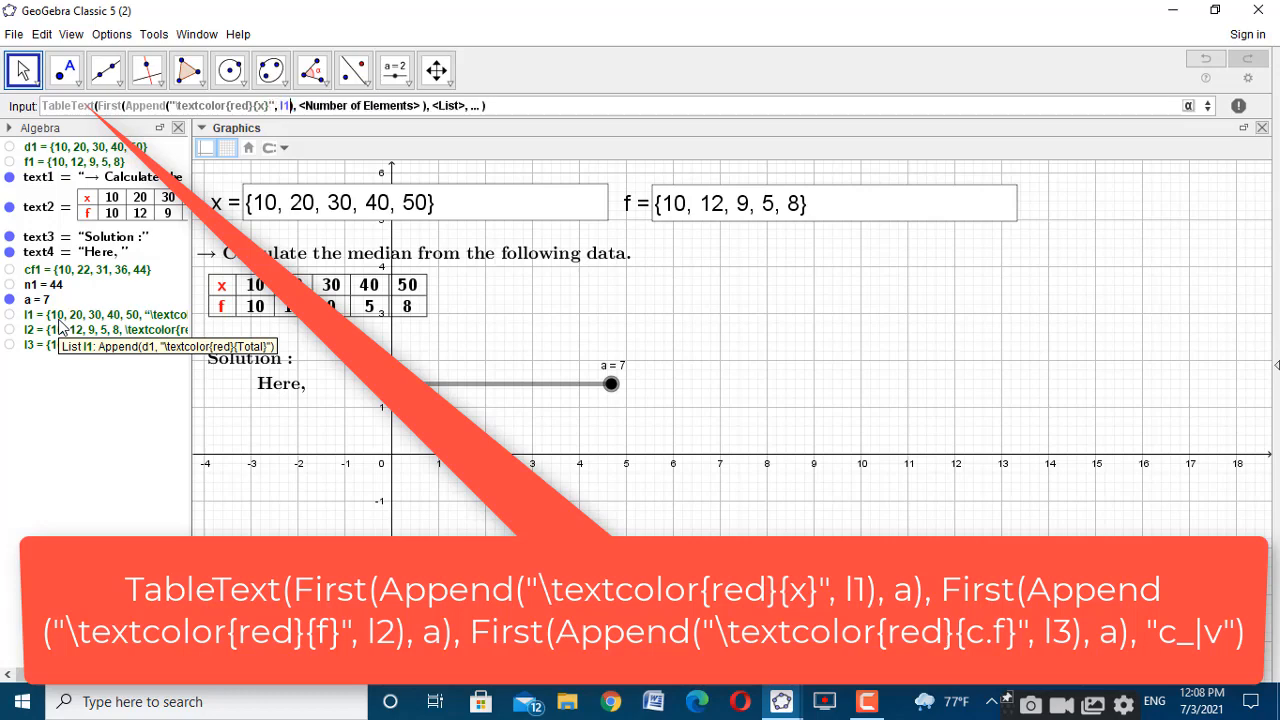
{"action": "key", "text": "Tab"}
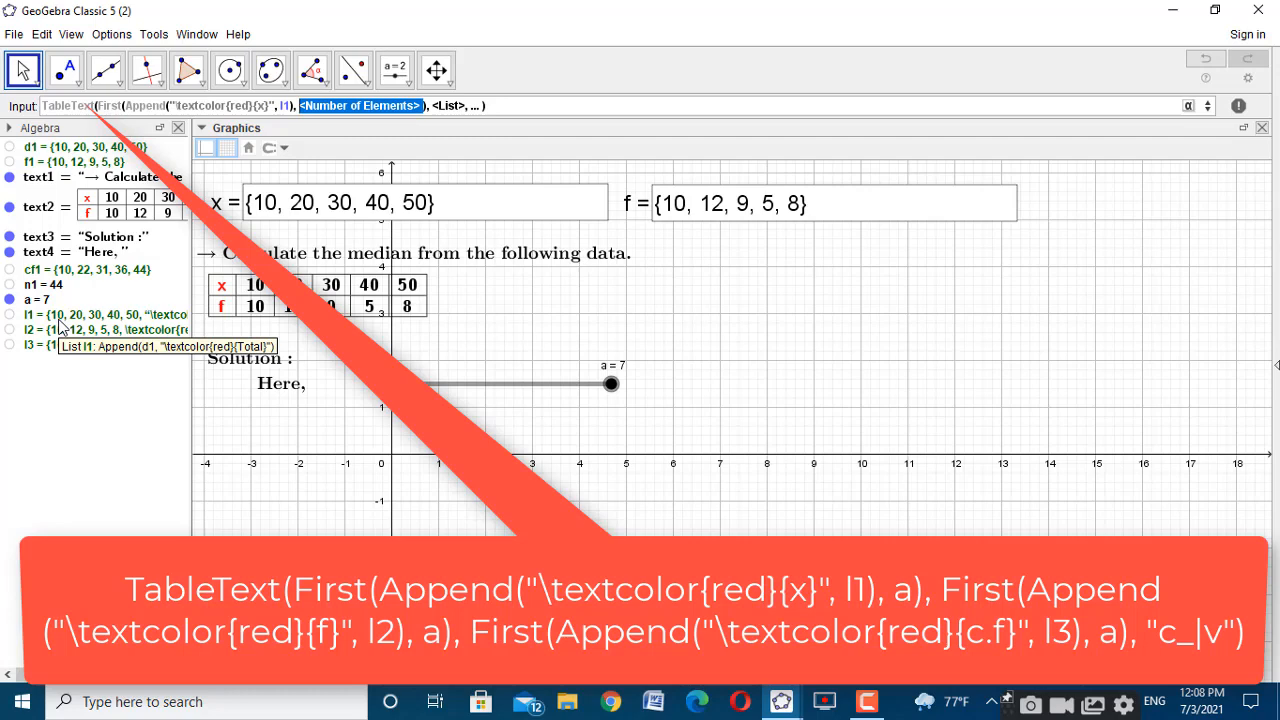
{"action": "type", "text": "a"}
{"action": "key", "text": "Tab"}
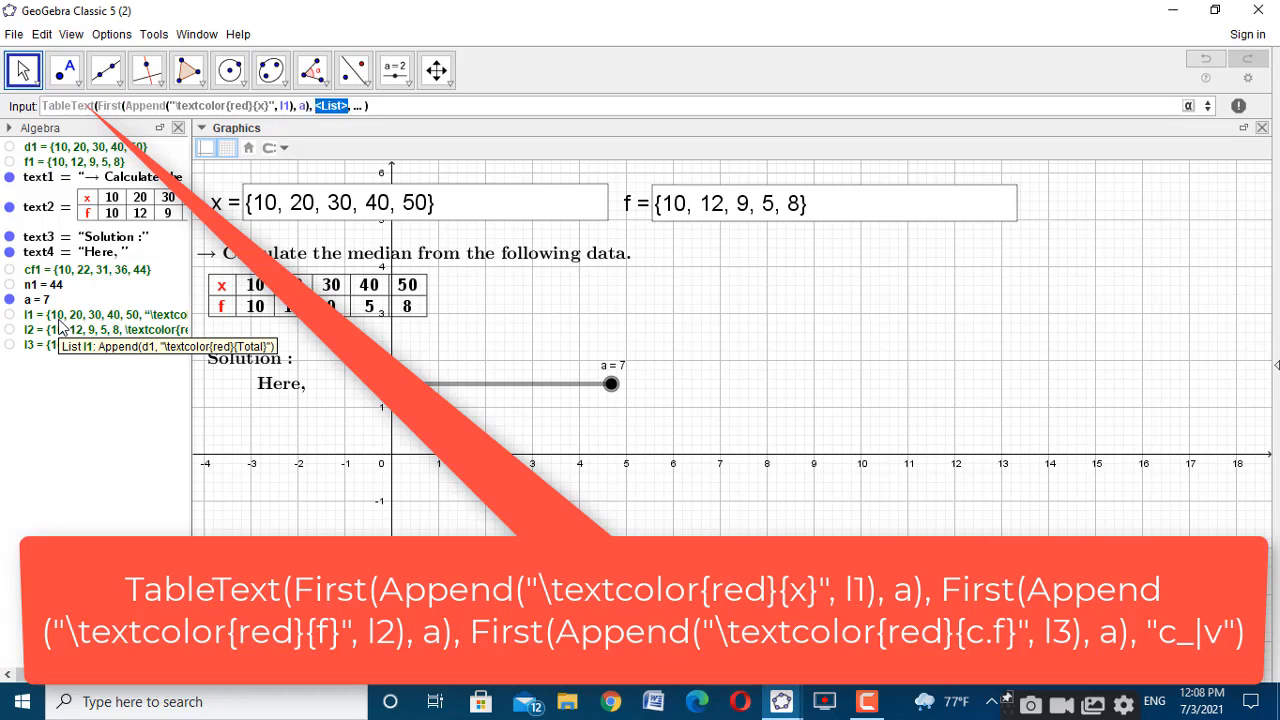
{"action": "type", "text": "App"}
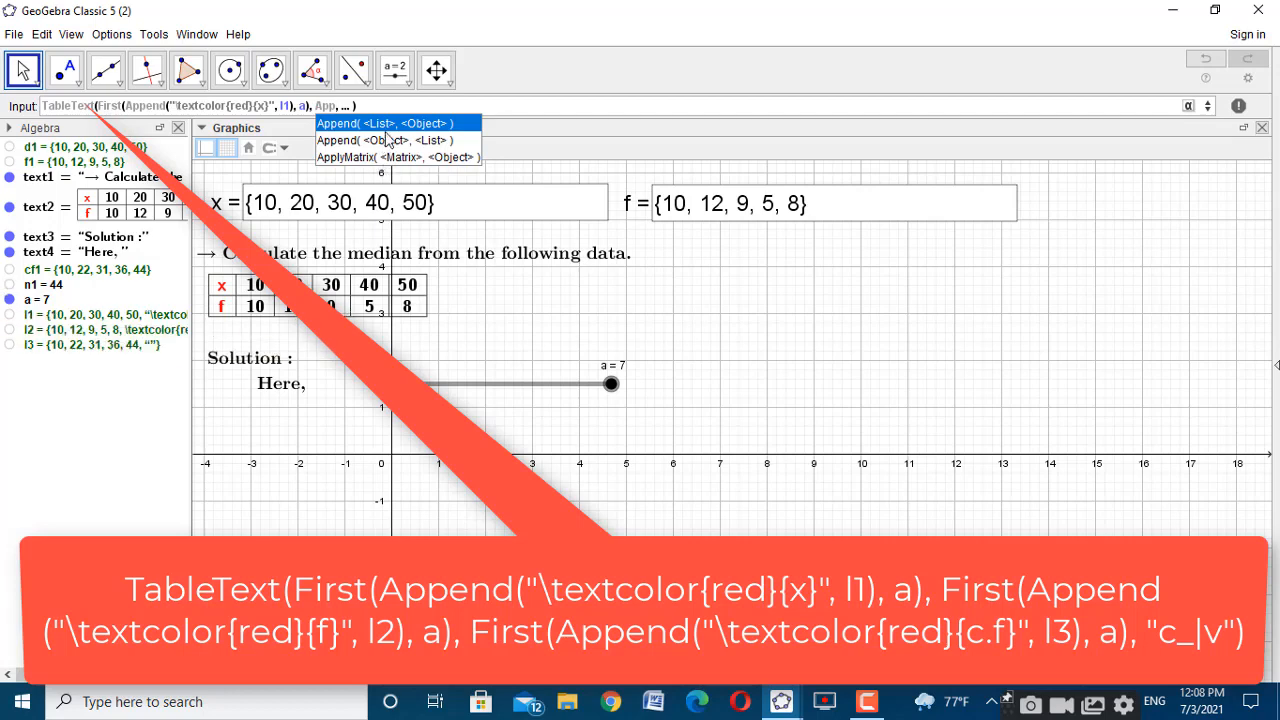
{"action": "key", "text": "BackSpace"}
{"action": "key", "text": "BackSpace"}
{"action": "key", "text": "BackSpace"}
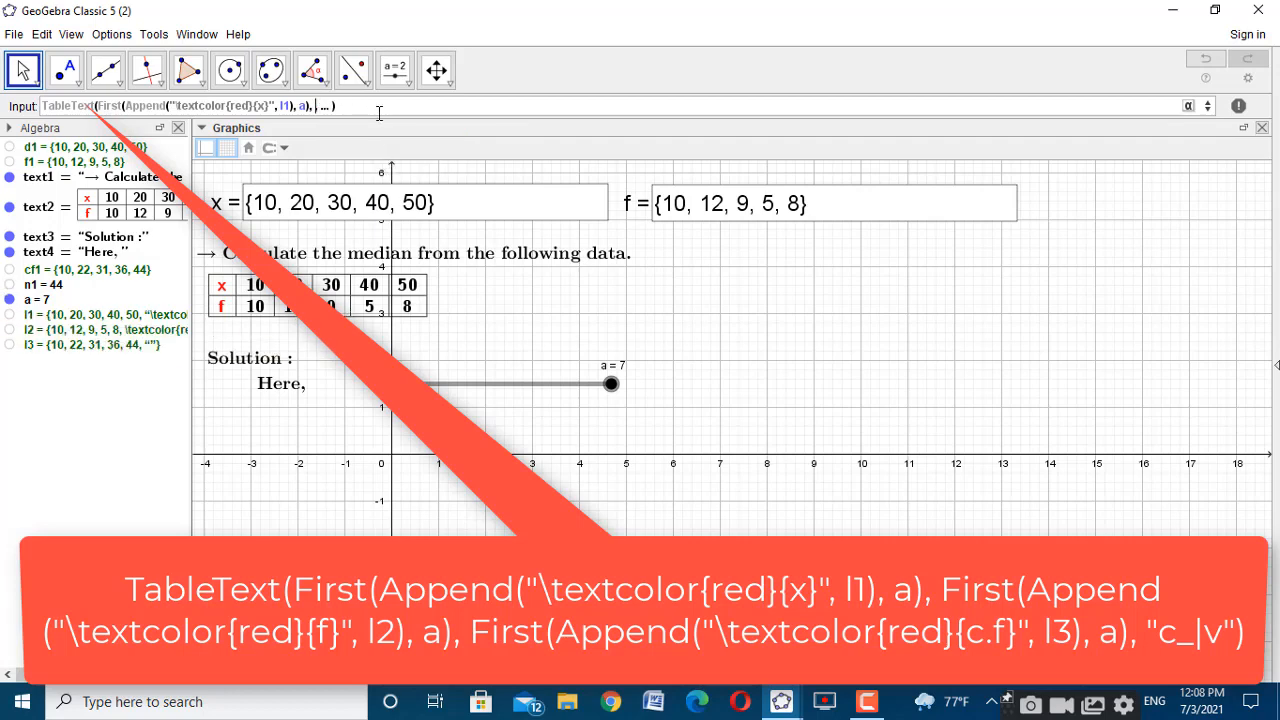
Add a second TableText column as a First command, by number of elements, around an Append of an object before a list
{"action": "type", "text": "fir"}
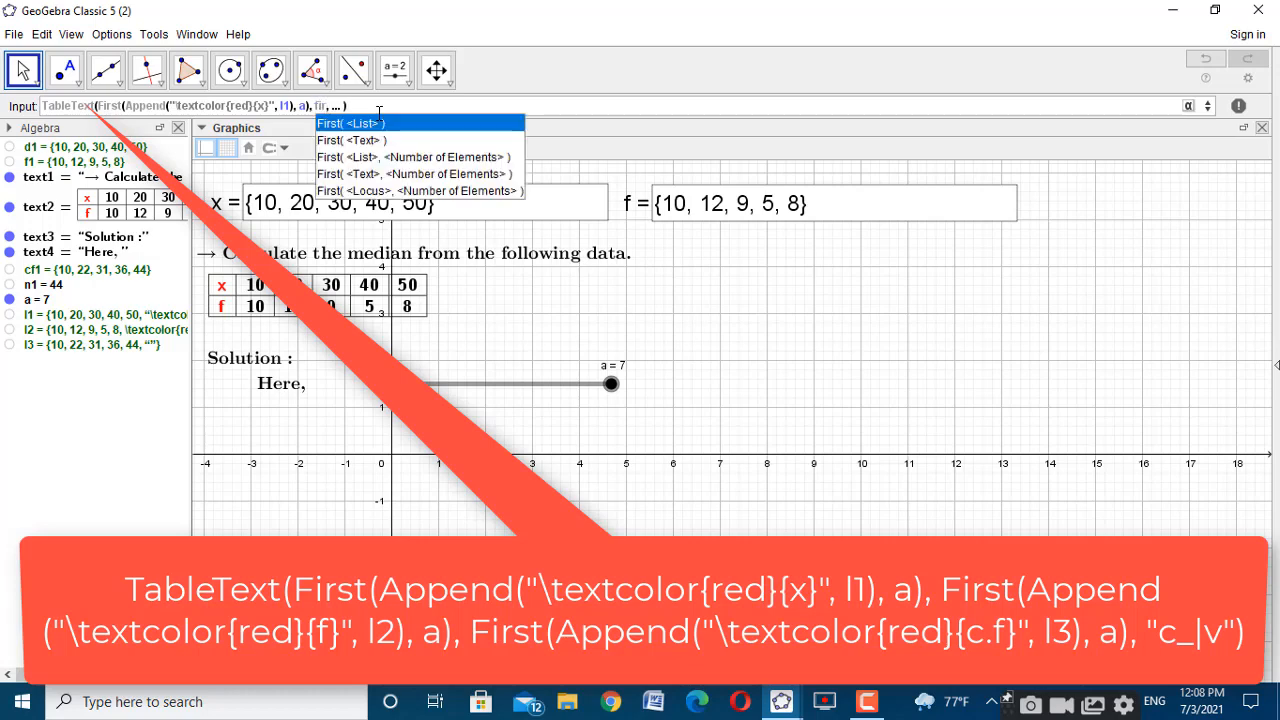
{"action": "left_click", "coordinate": [412, 158]}
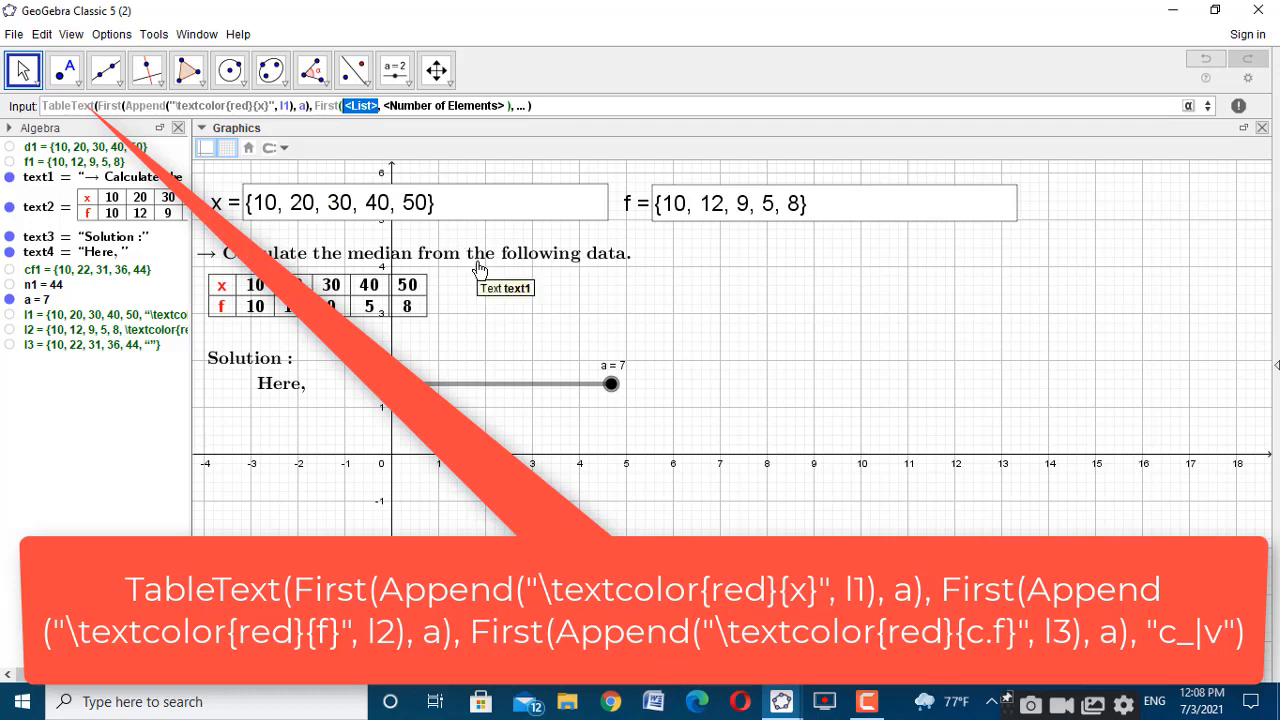
{"action": "type", "text": "A"}
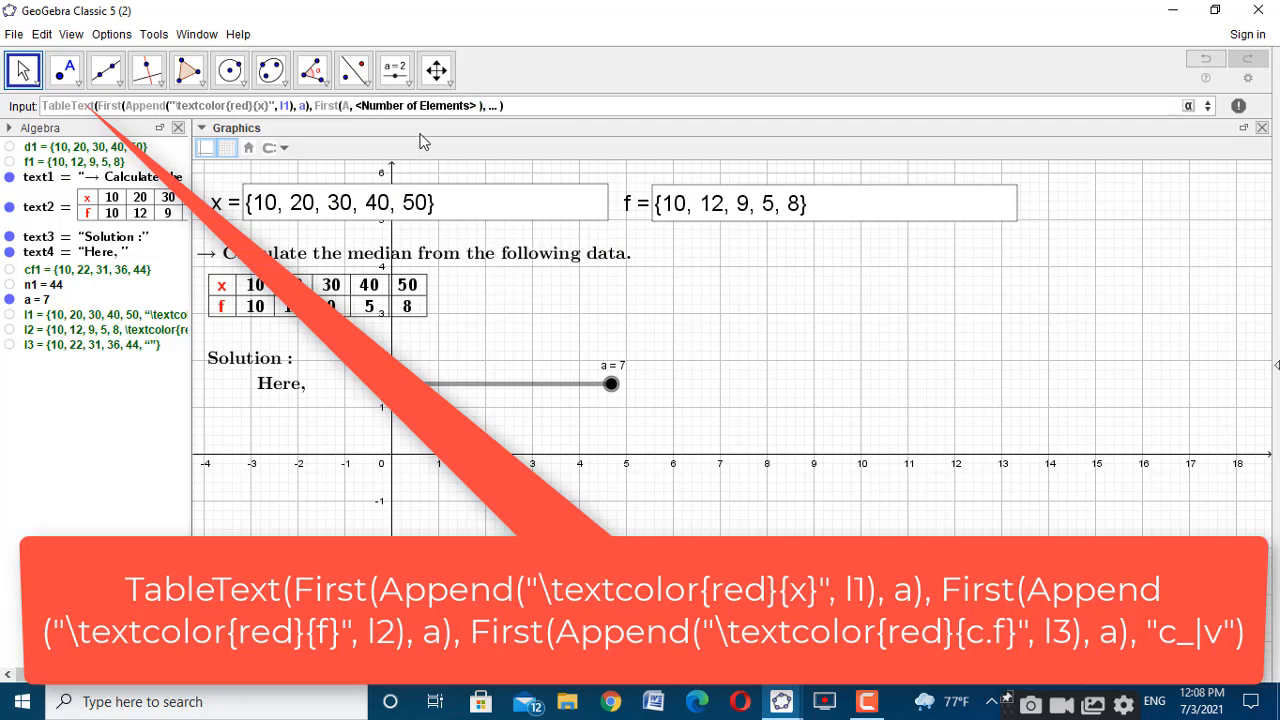
{"action": "type", "text": "pp"}
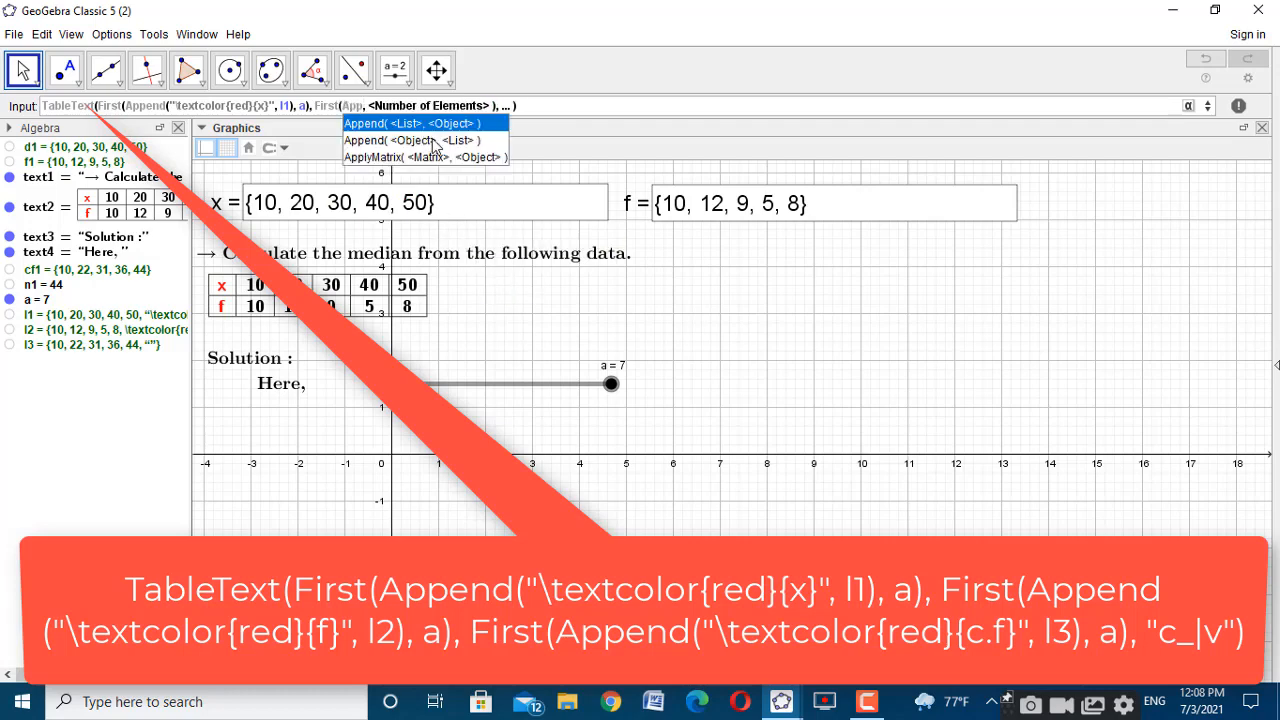
{"action": "left_click", "coordinate": [423, 140]}
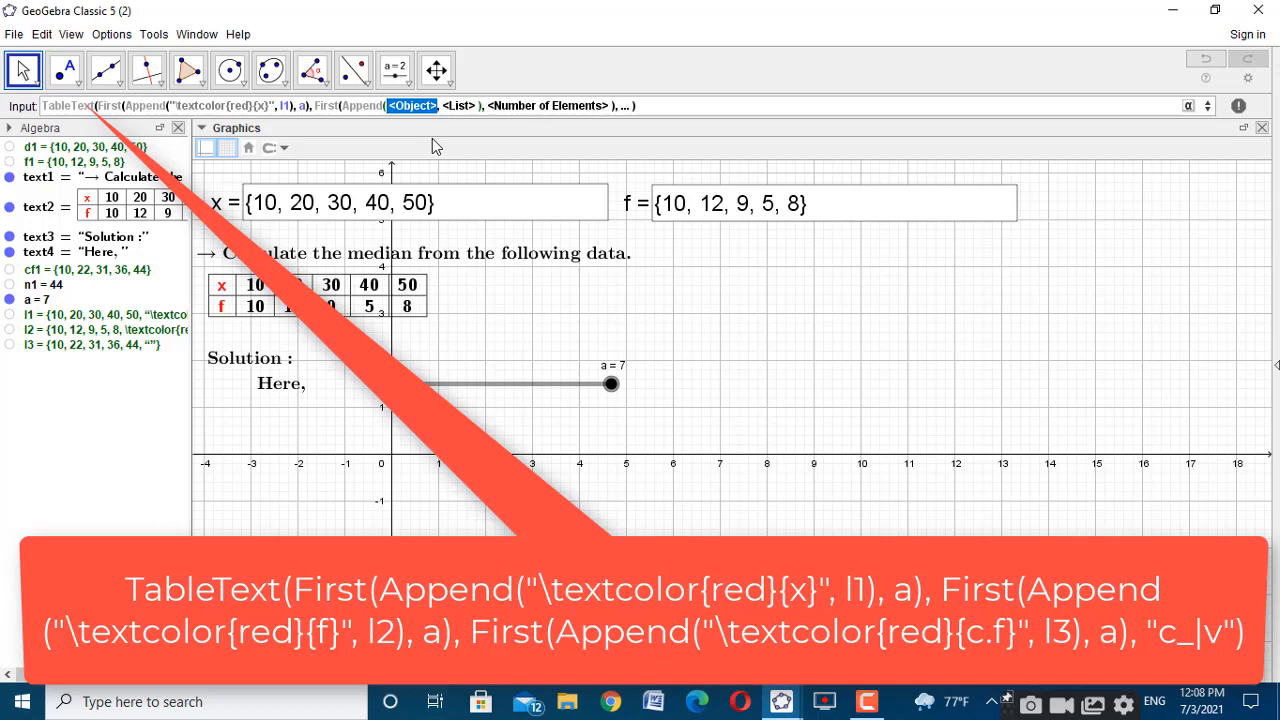
Enter "\textcolor{red}{f}" in quotation marks as the header object of the second column's Append command
{"action": "type", "text": "\"\\text"}
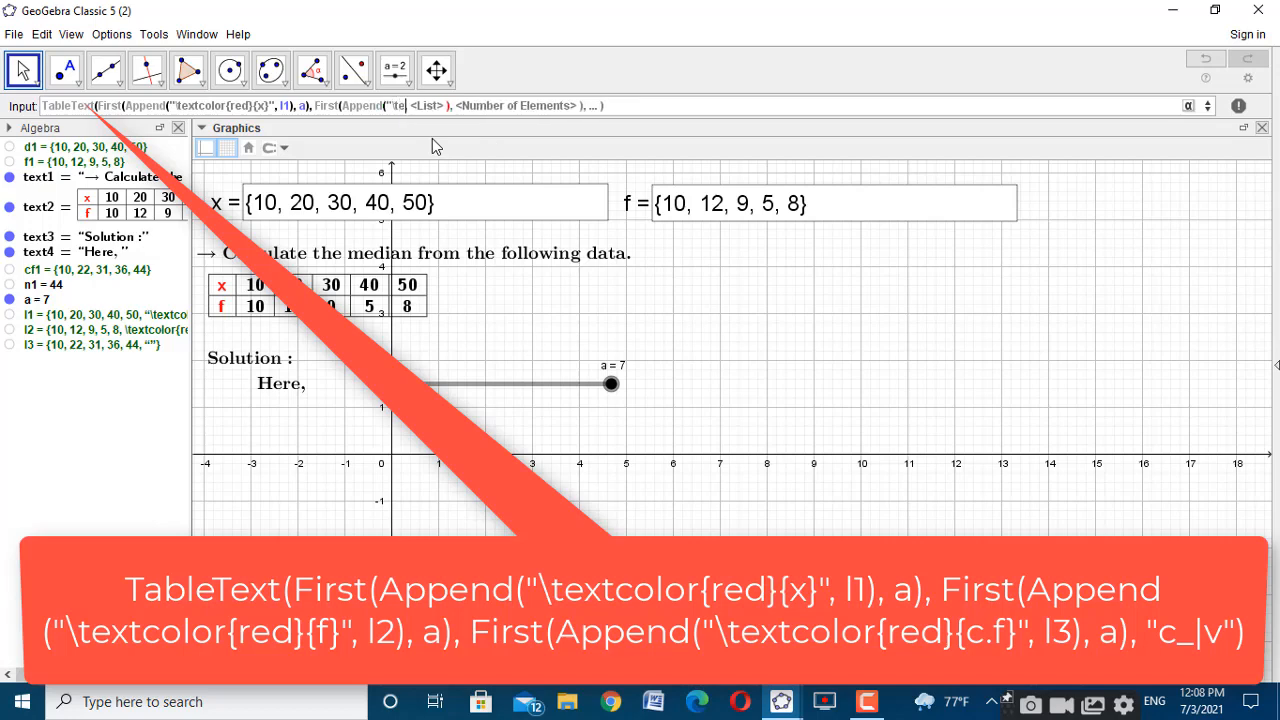
{"action": "type", "text": "colo"}
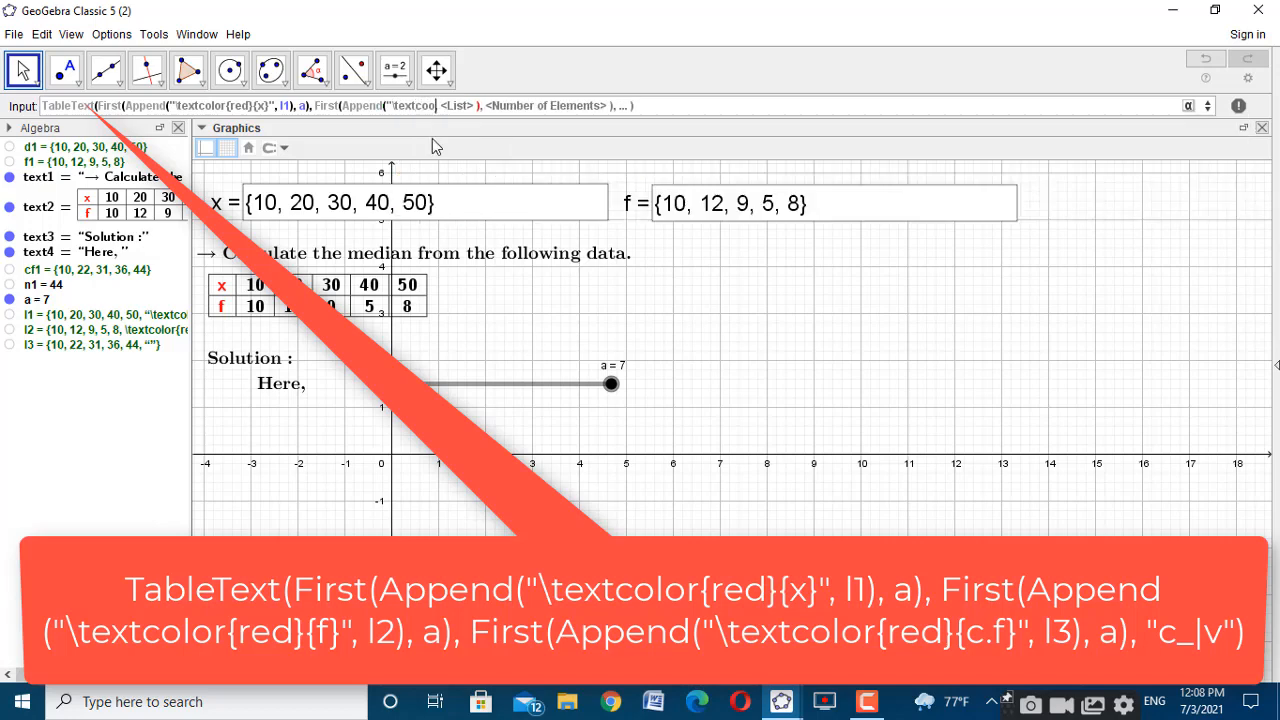
{"action": "key", "text": "BackSpace"}
{"action": "type", "text": "lo"}
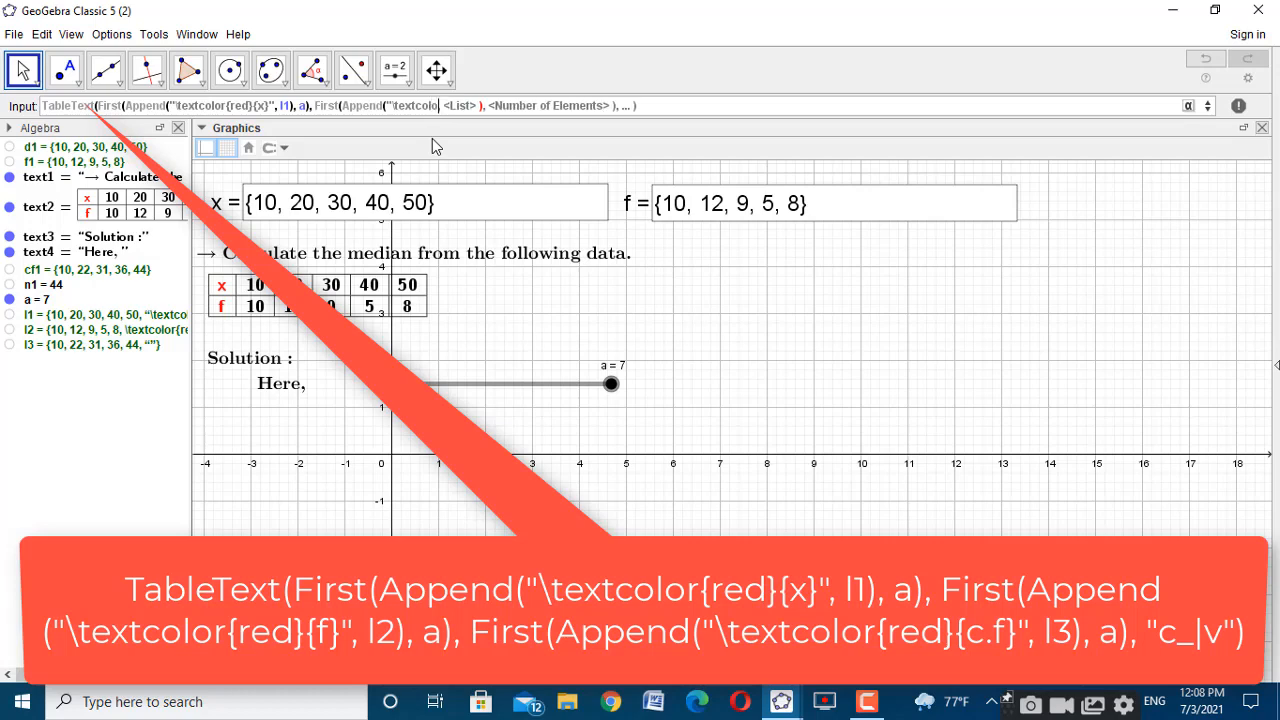
{"action": "type", "text": "r"}
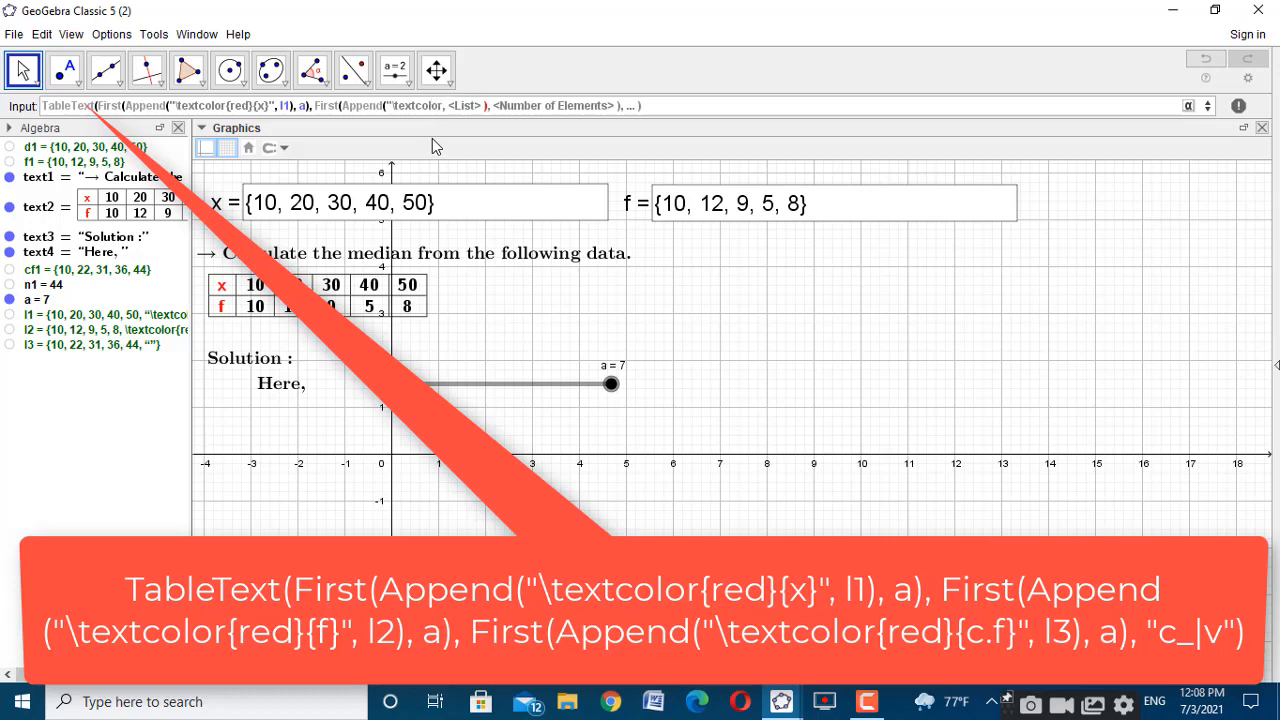
{"action": "type", "text": "{red"}
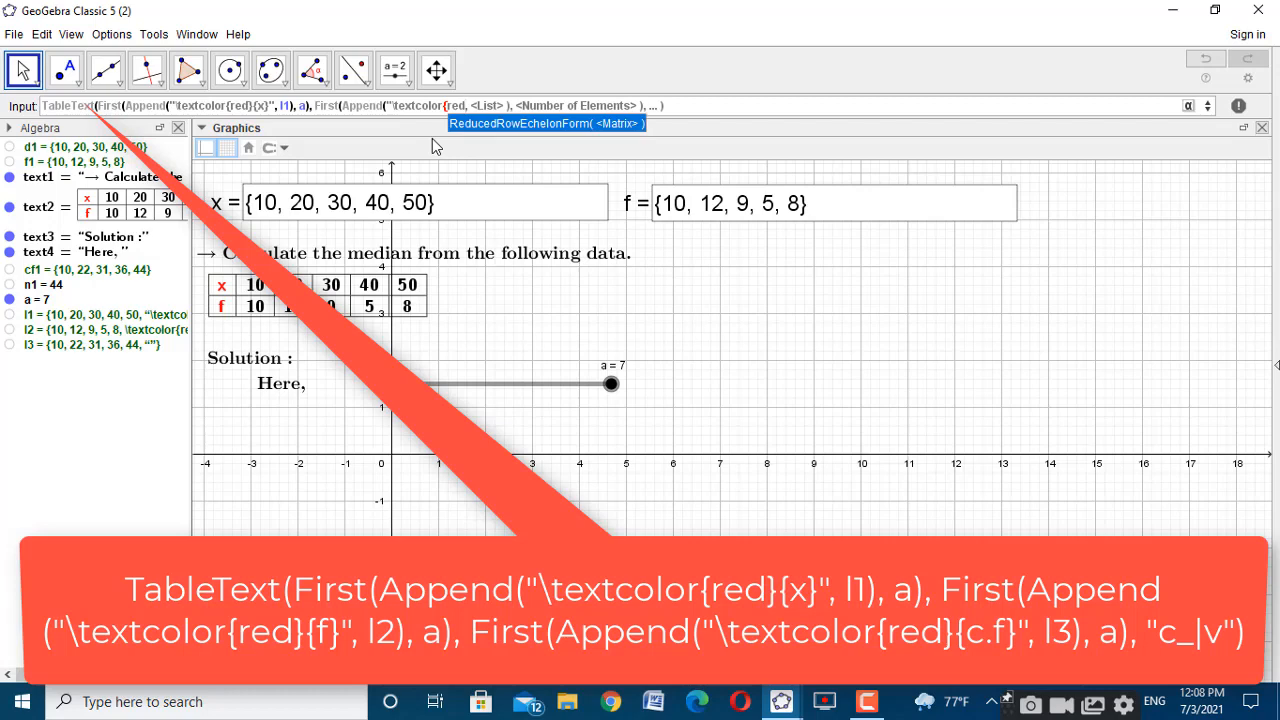
{"action": "type", "text": "}{f}"}
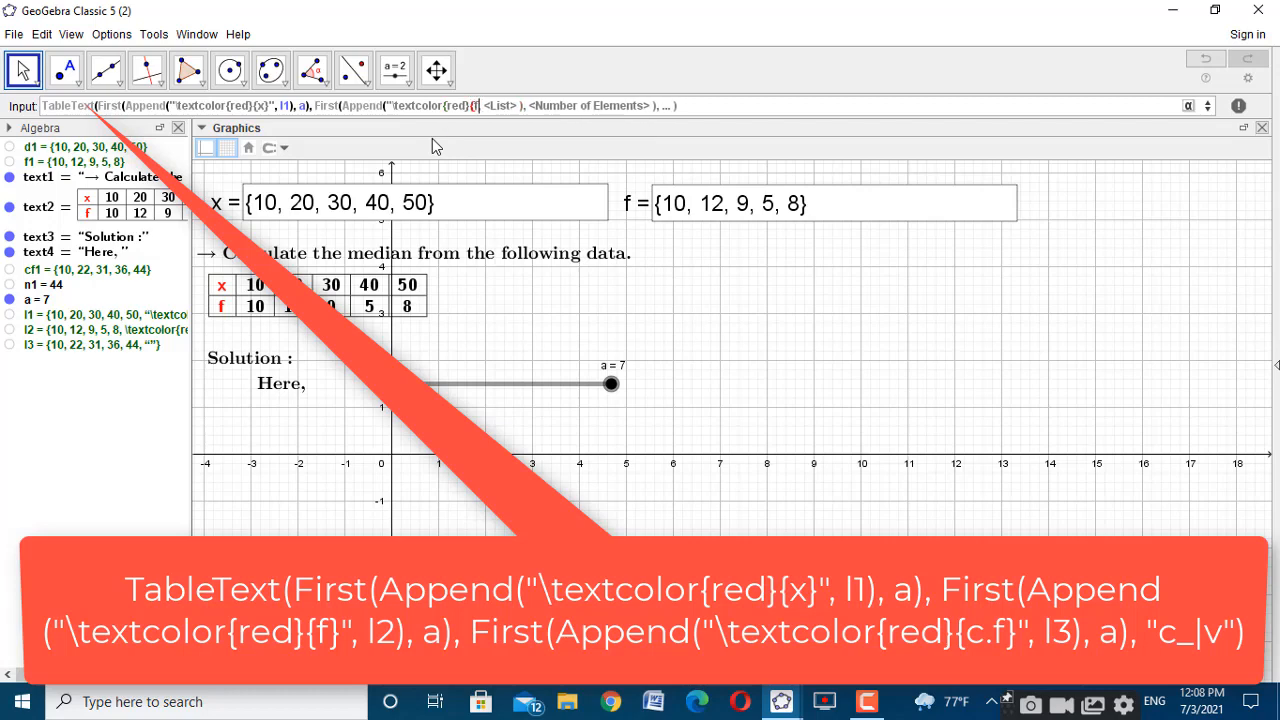
{"action": "type", "text": "\""}
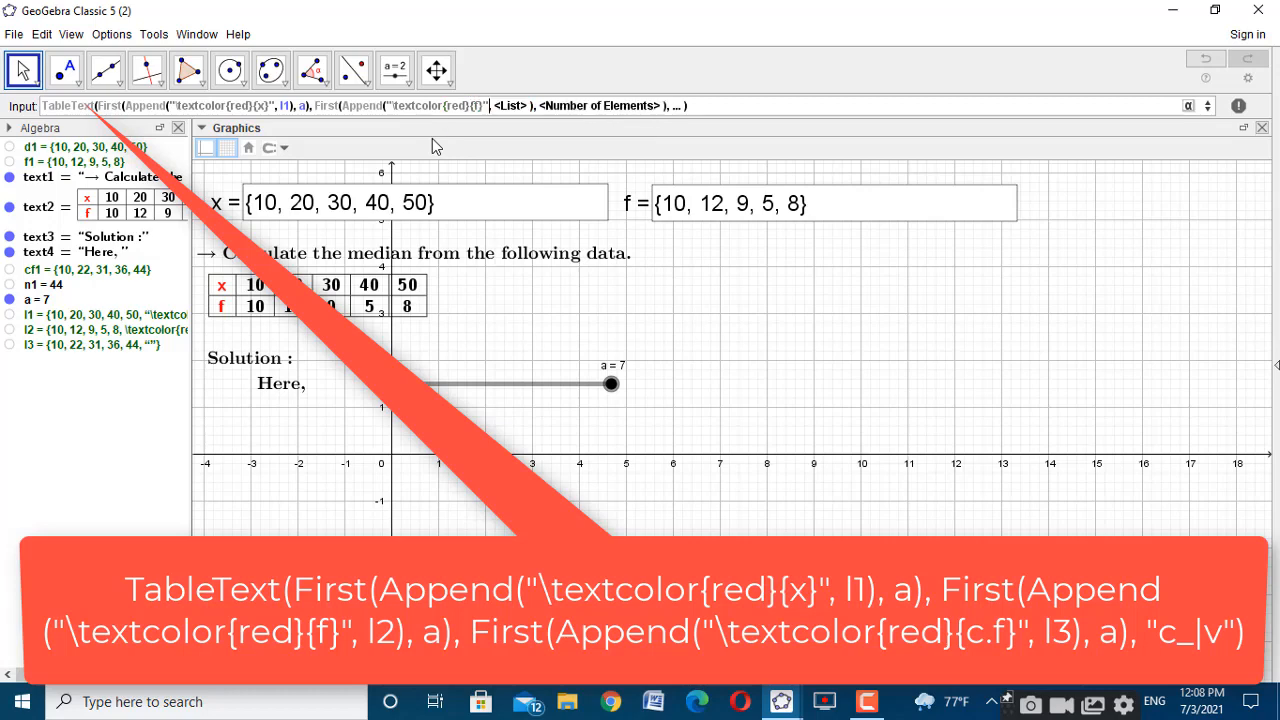
Complete the f column argument with l2 as the appended list and a as the number of elements
{"action": "key", "text": "Tab"}
{"action": "type", "text": "l2"}
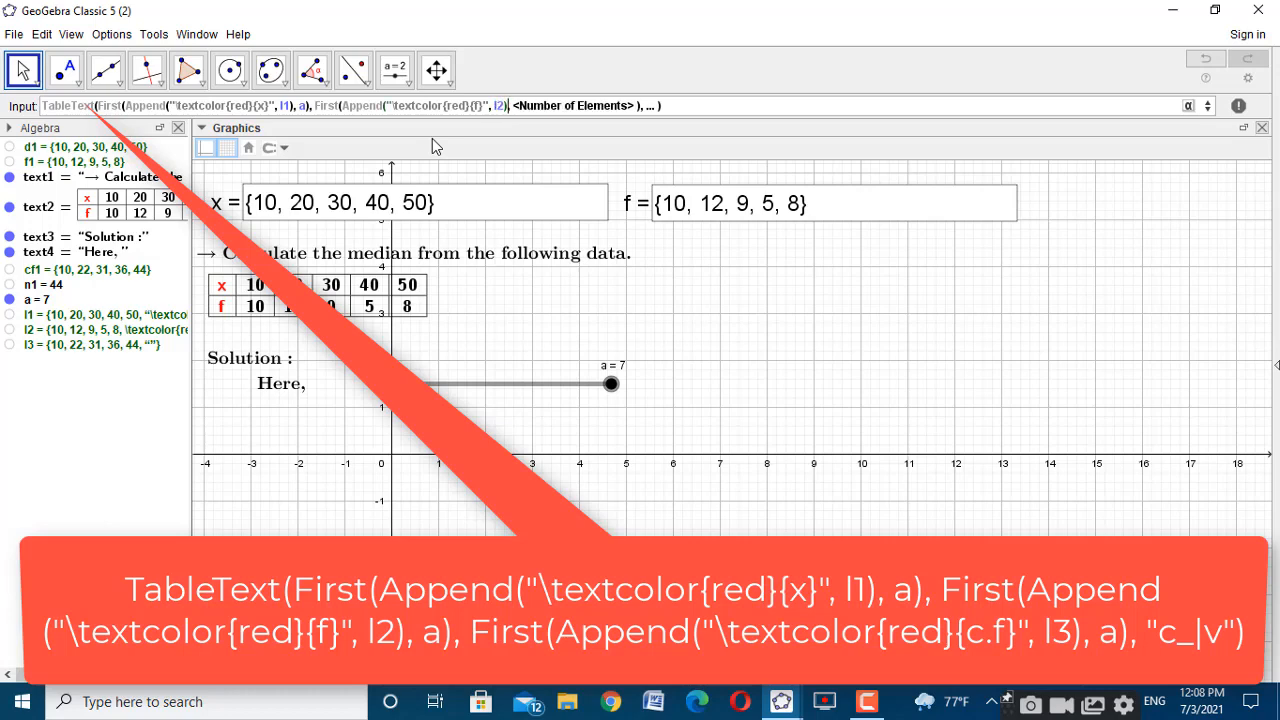
{"action": "key", "text": "Tab"}
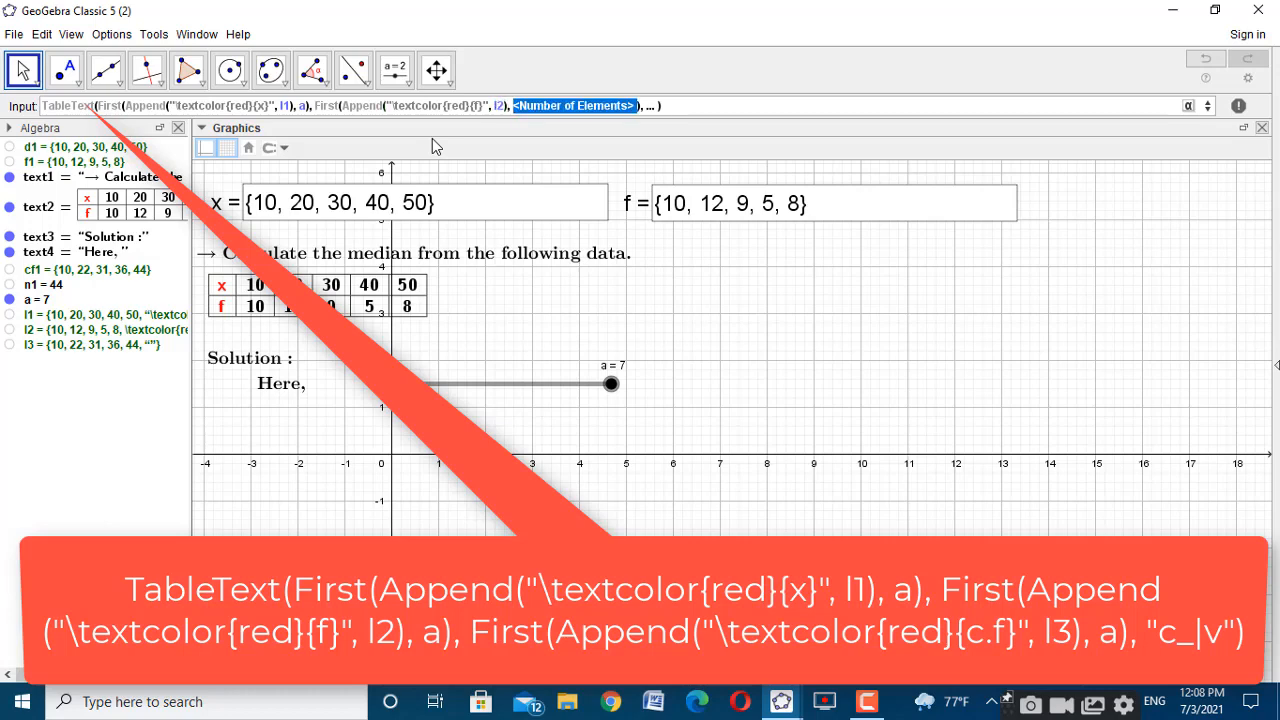
{"action": "type", "text": "a"}
{"action": "key", "text": "Tab"}
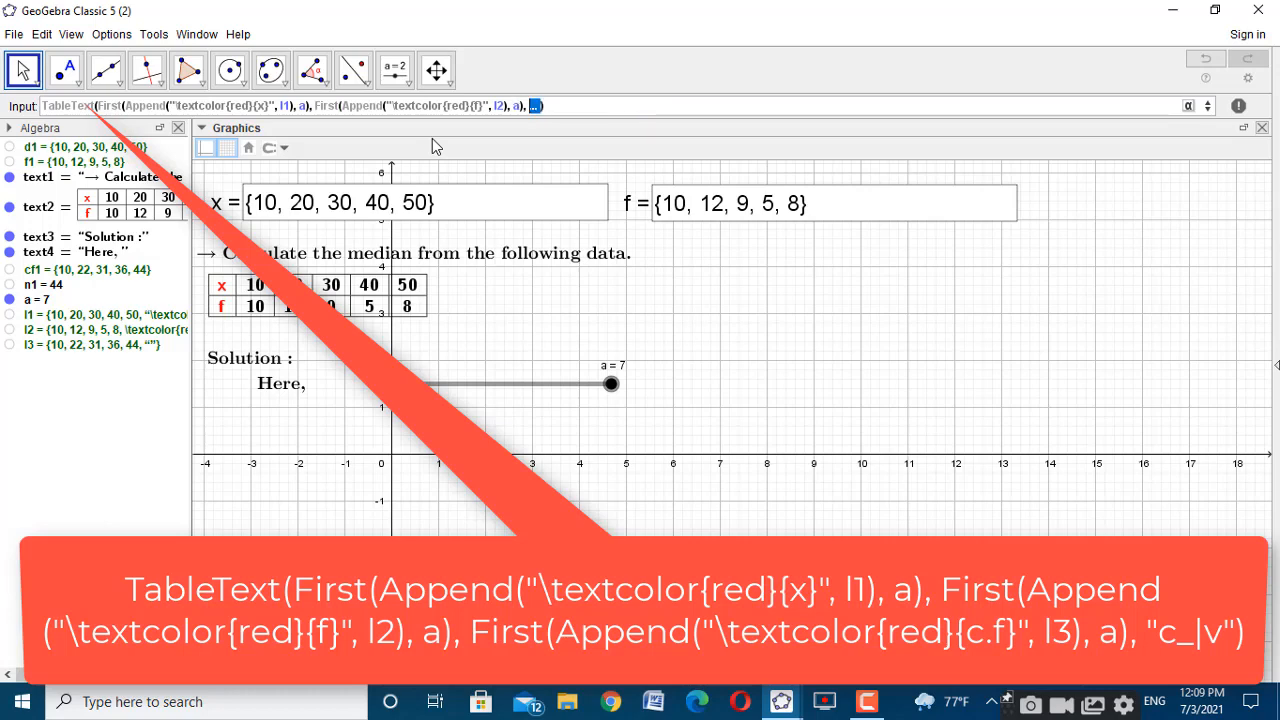
Add a third table column as a First command, by number of elements, around an Append of an object before a list
{"action": "type", "text": "first"}
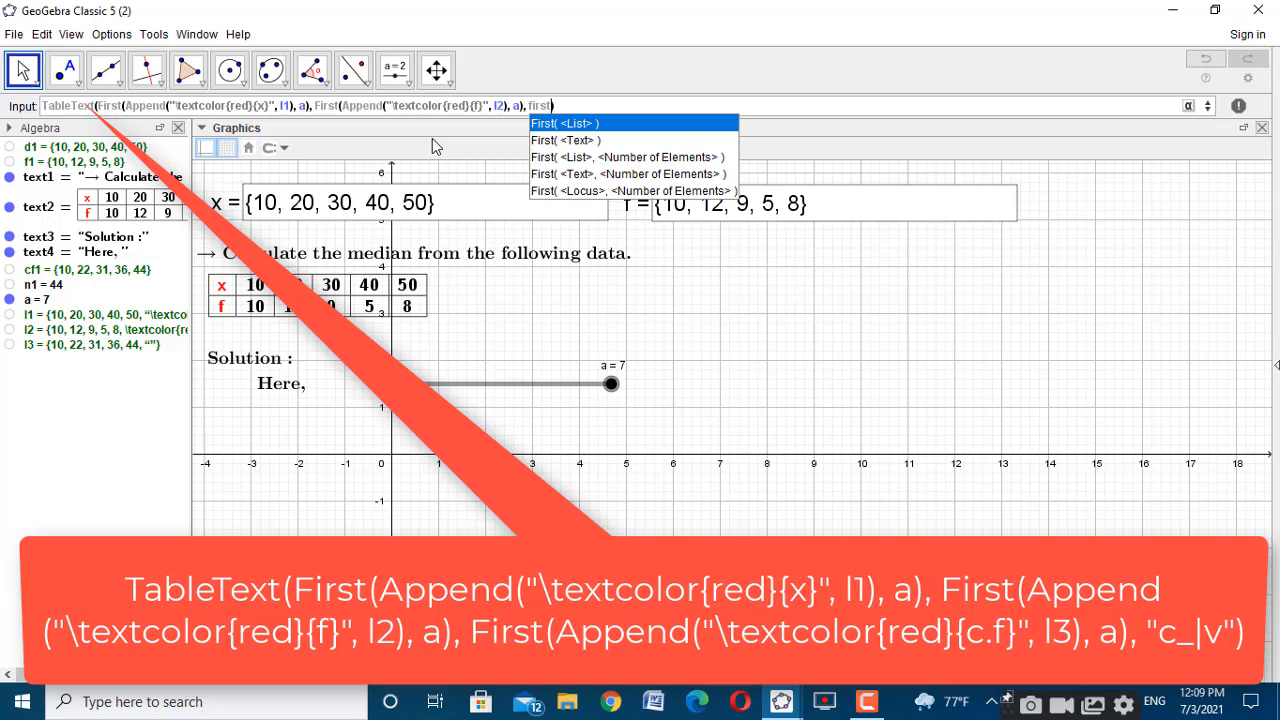
{"action": "left_click", "coordinate": [641, 157]}
{"action": "type", "text": "App, <Number of Elements>"}
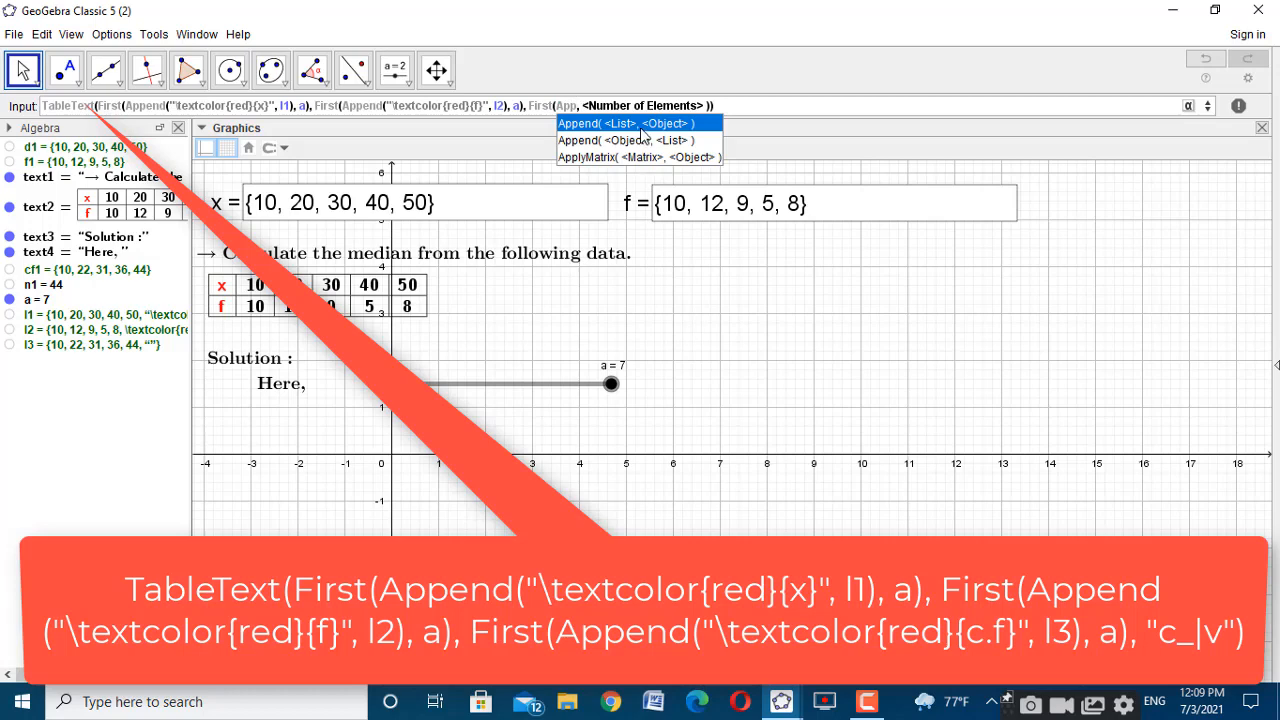
{"action": "left_click", "coordinate": [647, 141]}
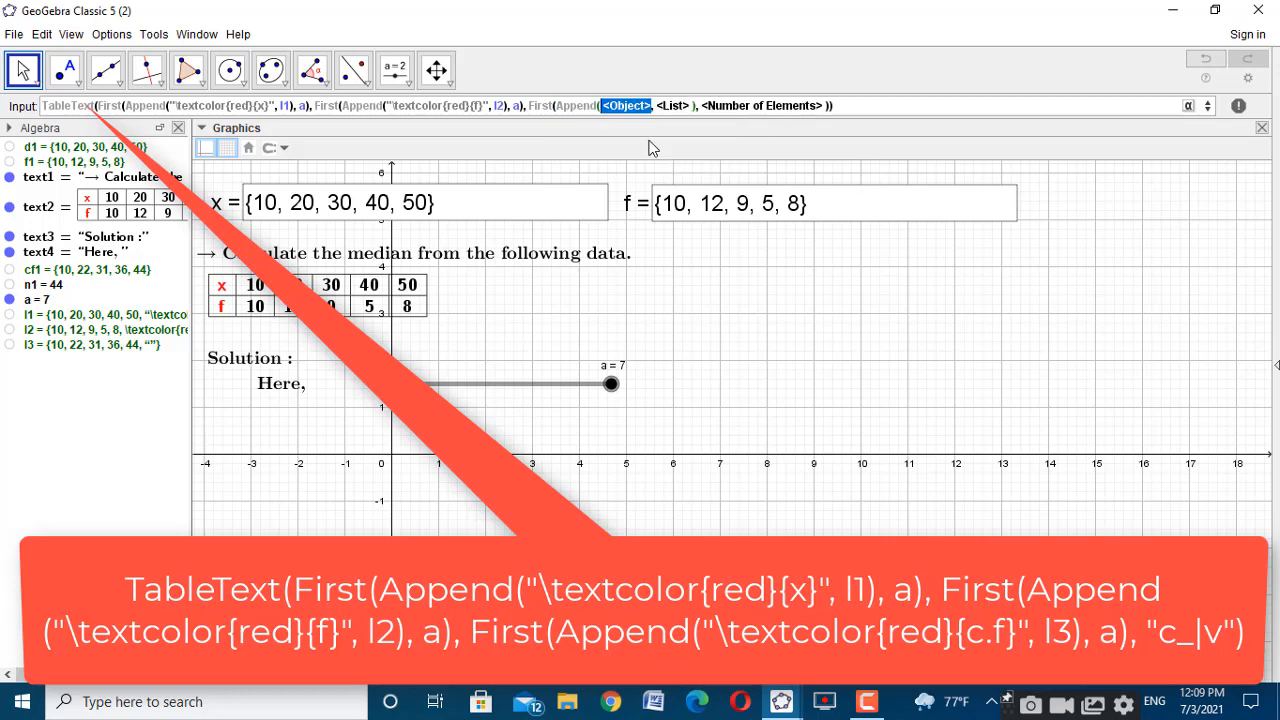
Enter "\textcolor{red}{cf}" in quotation marks as the header object of the third column's Append command
{"action": "type", "text": "\"\\text"}
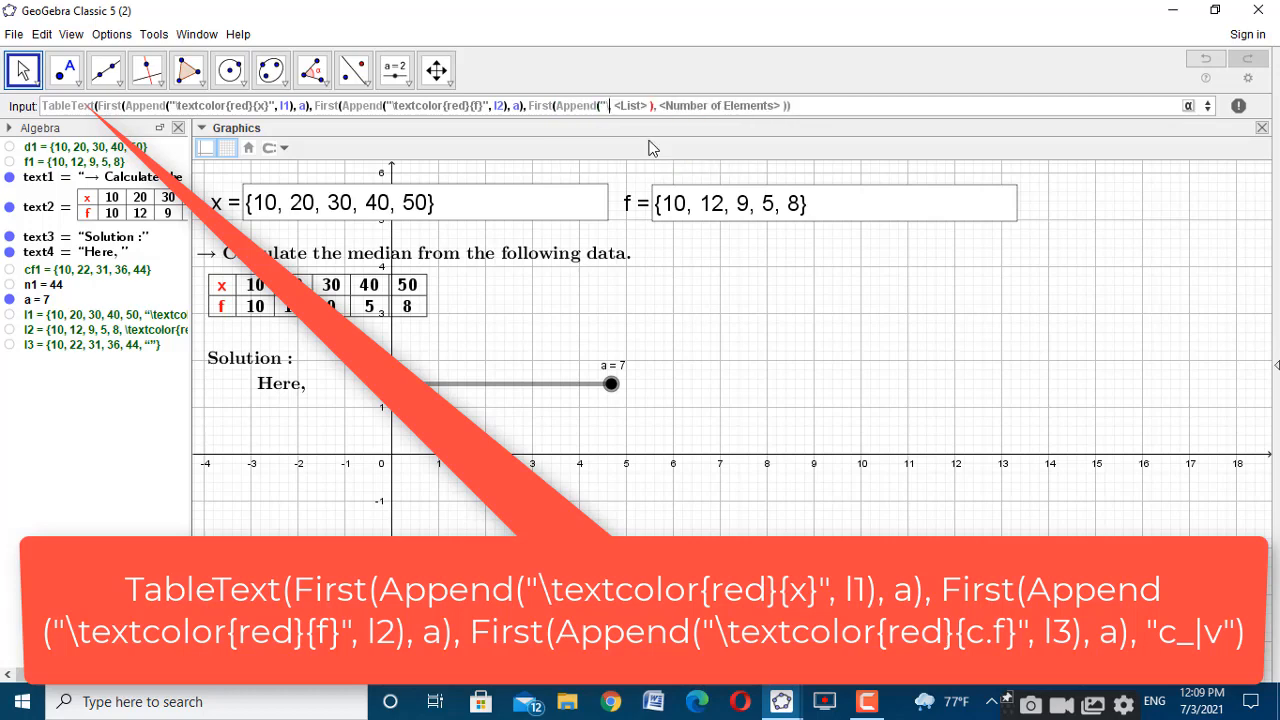
{"action": "type", "text": "color"}
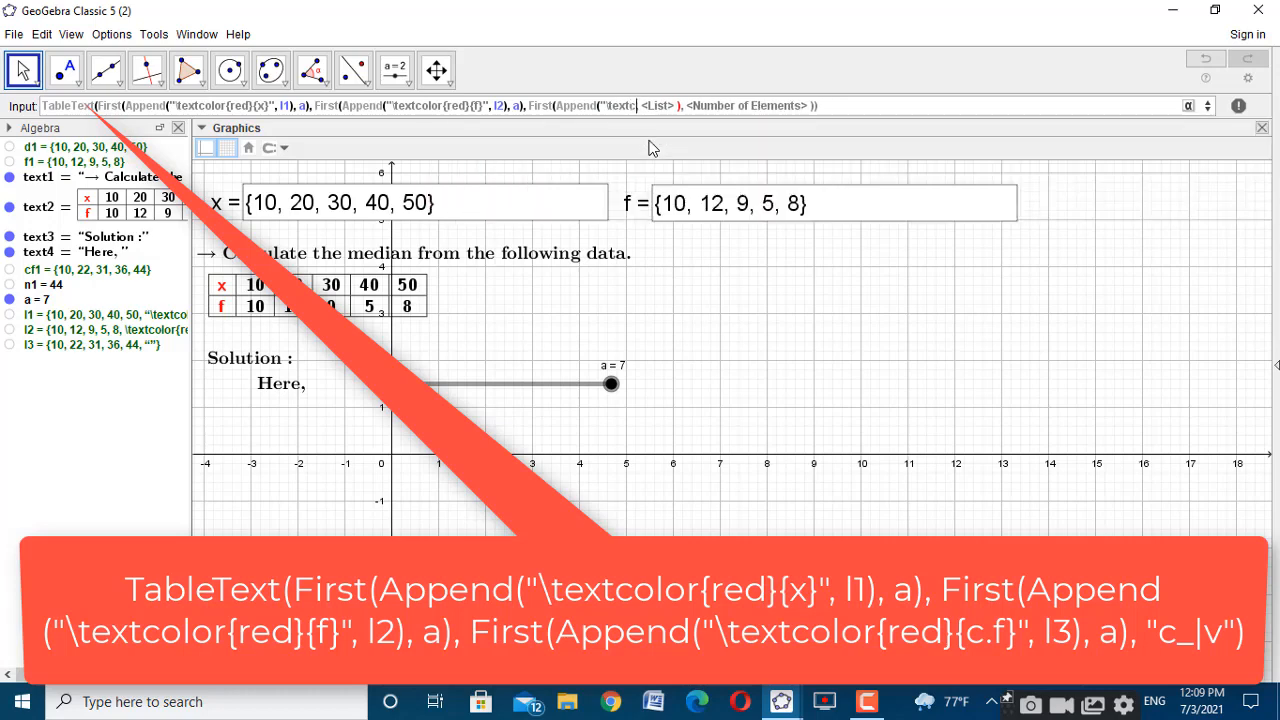
{"action": "type", "text": "{red}"}
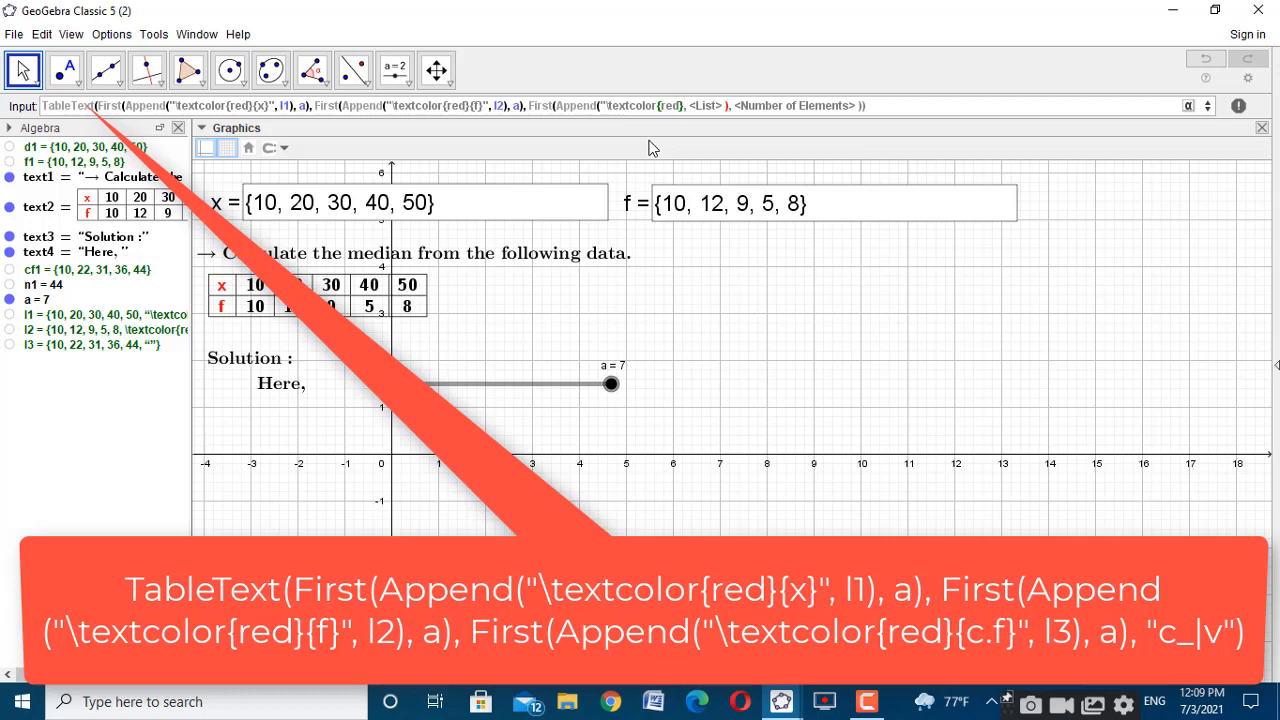
{"action": "type", "text": "{"}
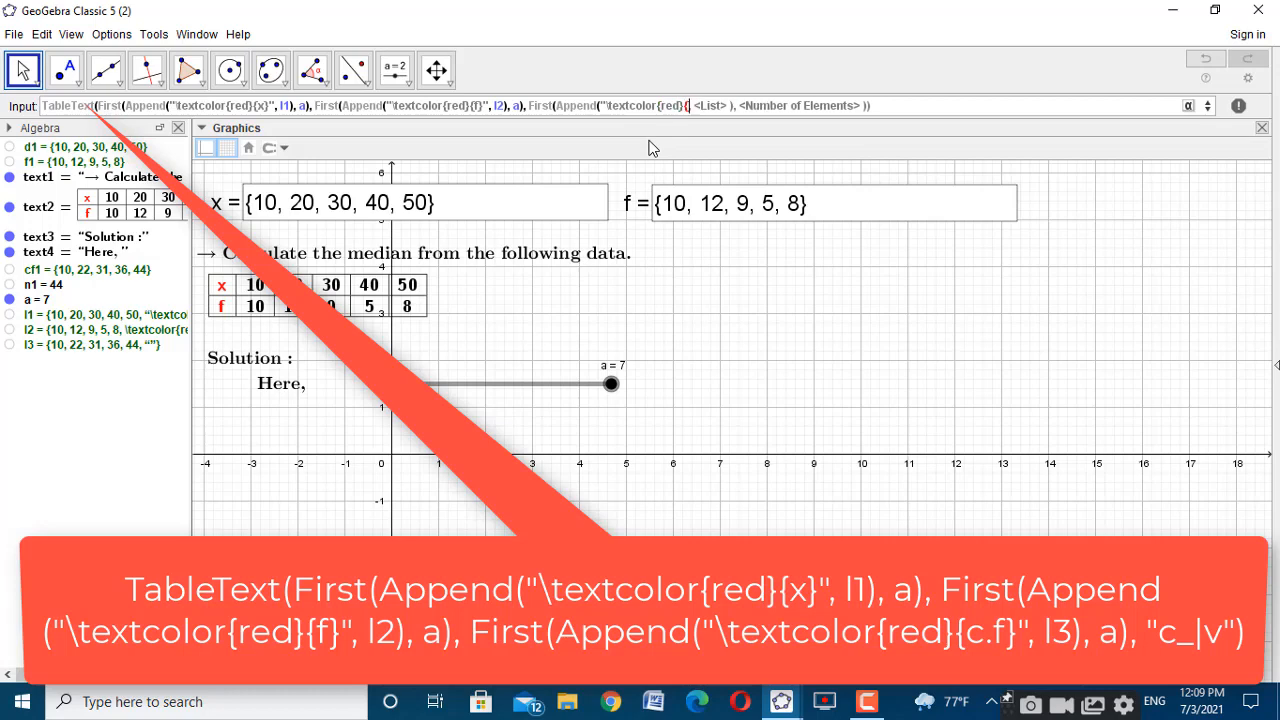
{"action": "type", "text": "cf"}
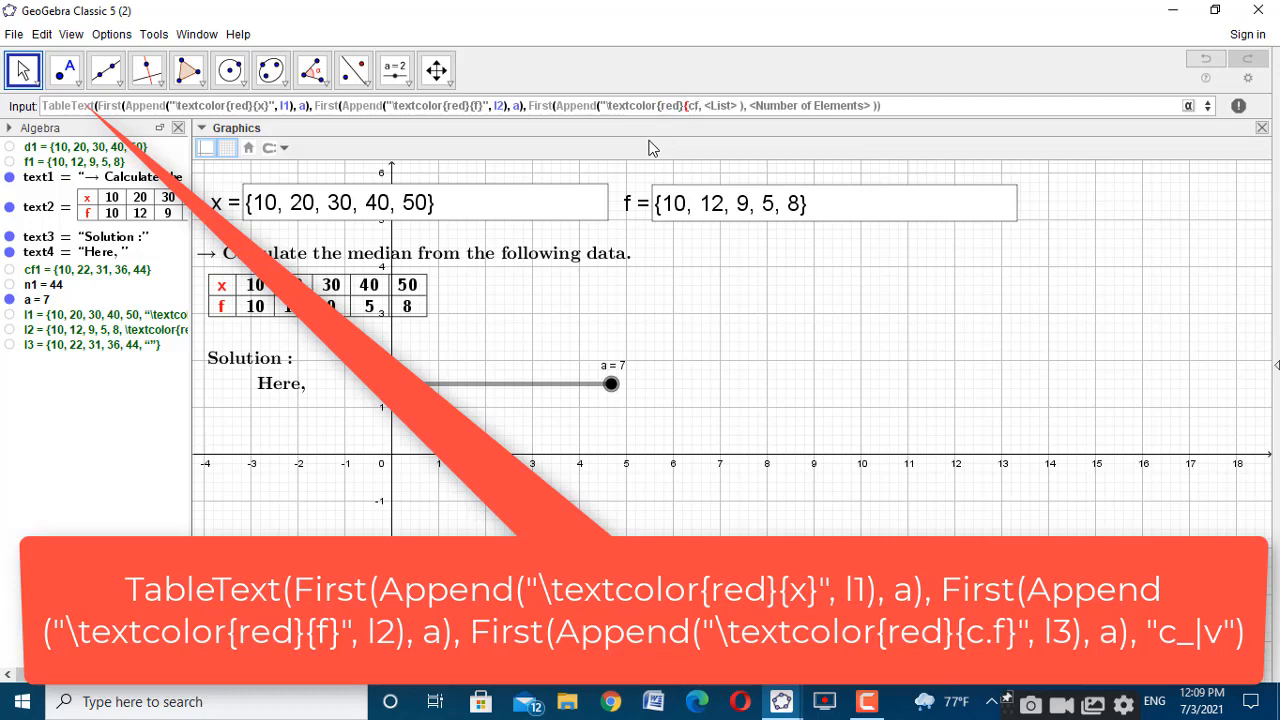
{"action": "type", "text": "}\""}
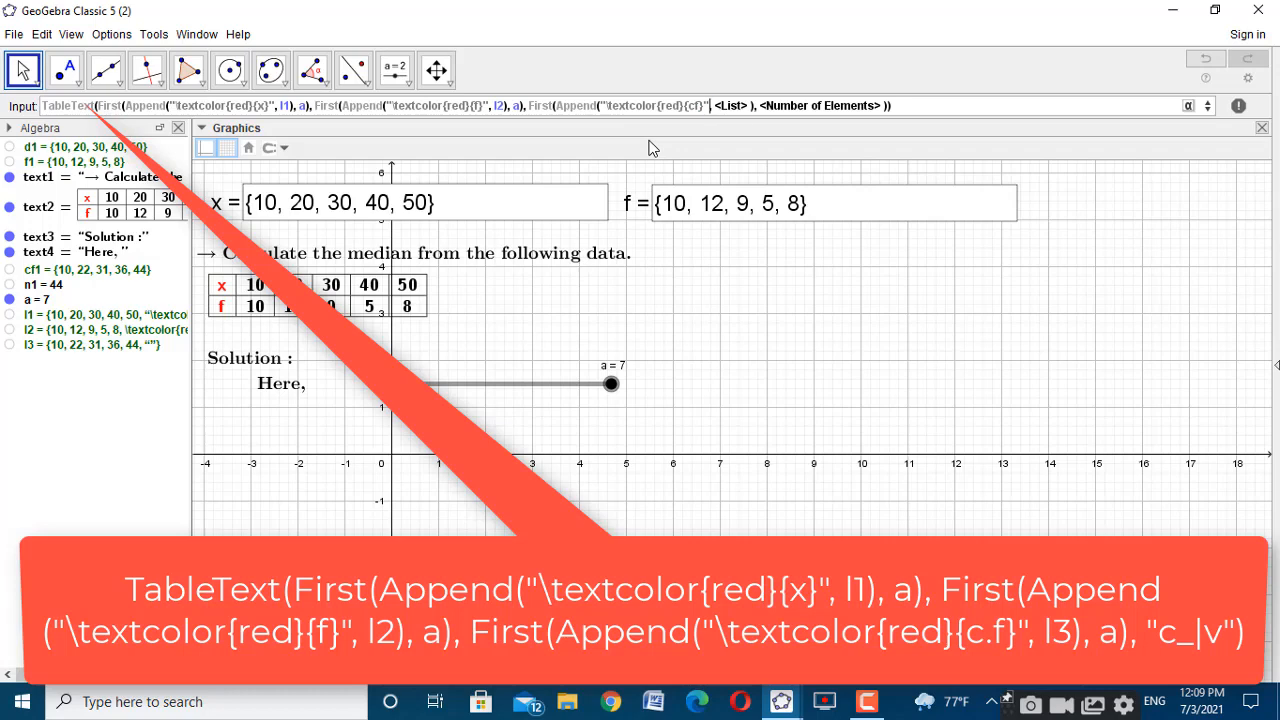
Complete the cf column argument with l3 as the appended list and a as the number of elements
{"action": "type", "text": ", l3"}
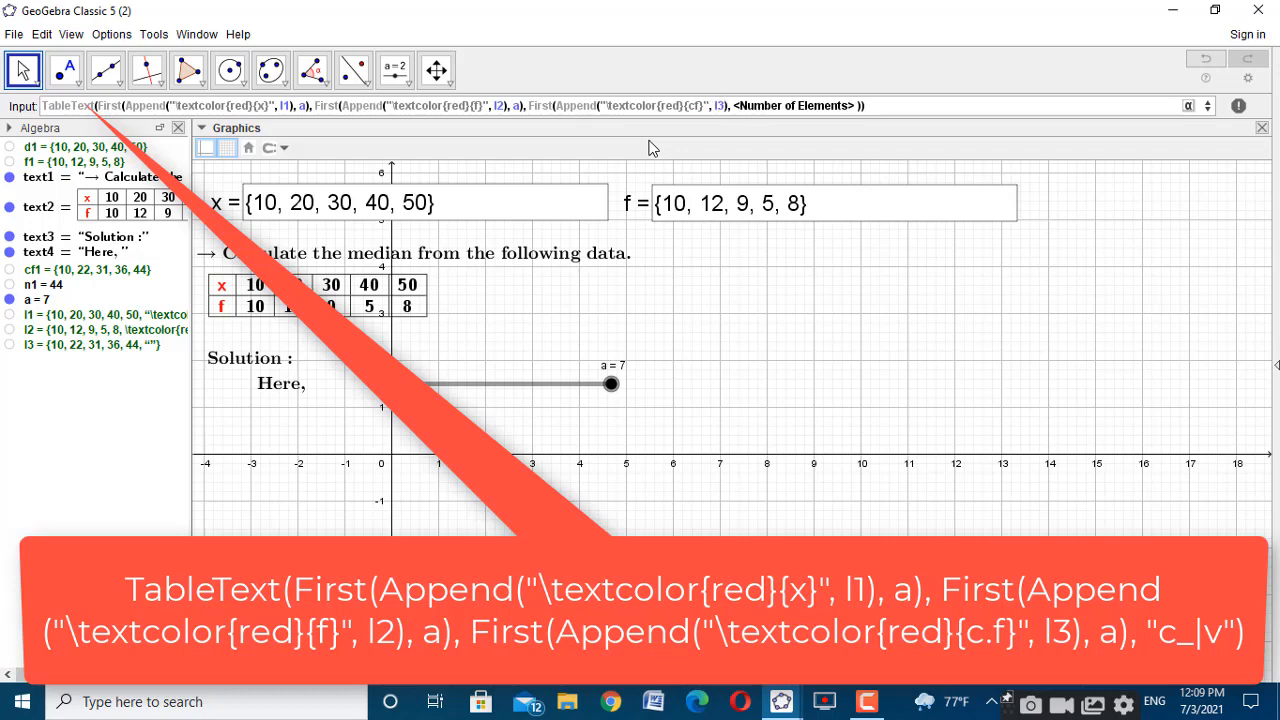
{"action": "key", "text": "Tab"}
{"action": "type", "text": "a)"}
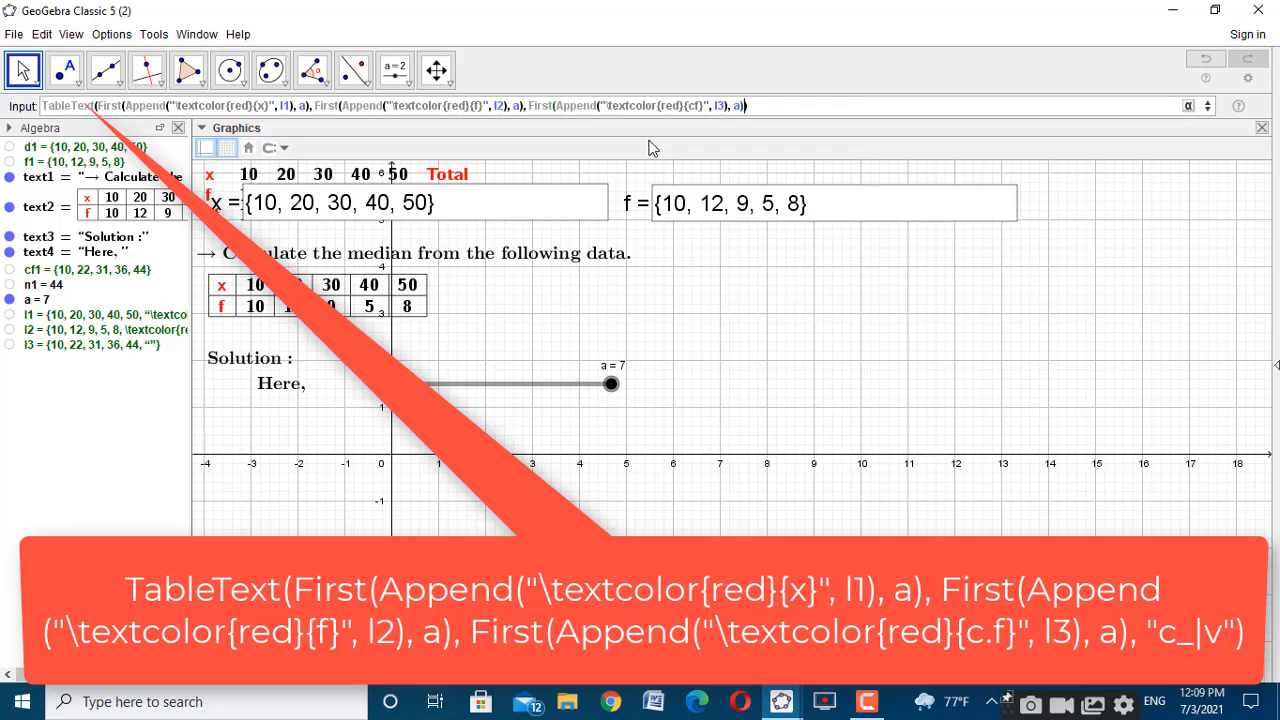
Add "r_|v" as the table's alignment and border argument and create the table text
{"action": "type", "text": ",\"r_|v\""}
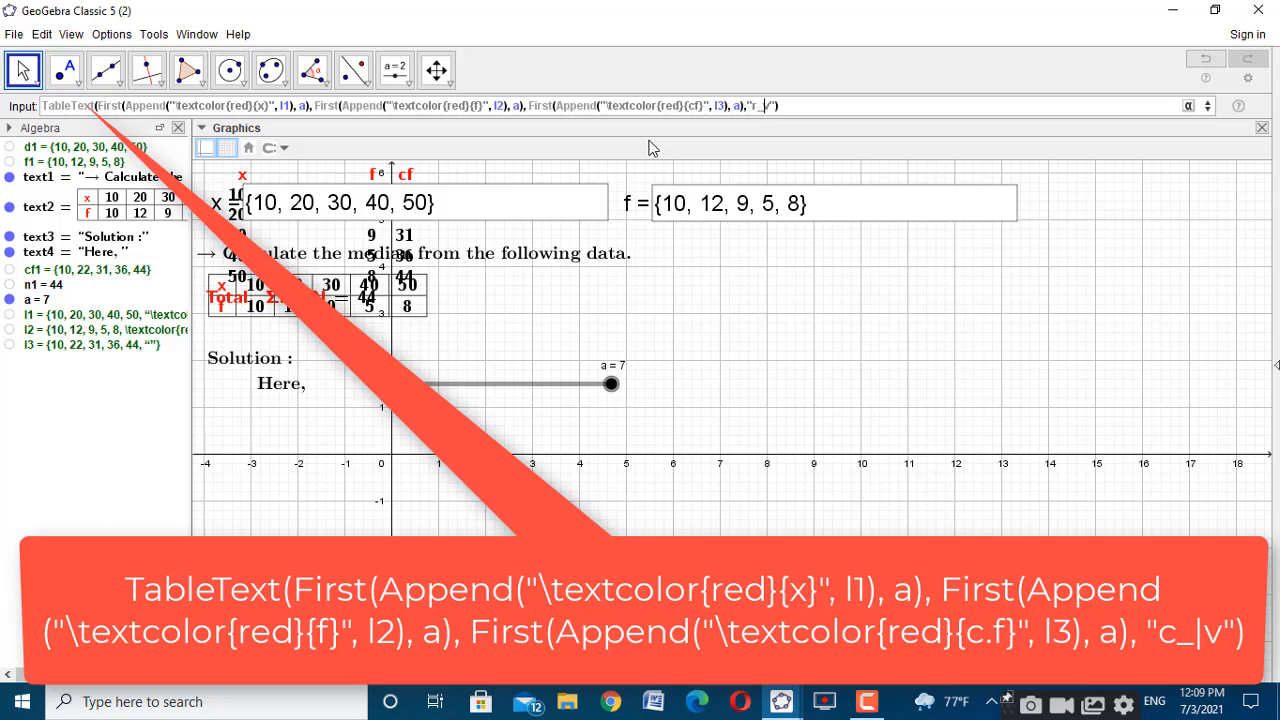
{"action": "type", "text": "_|"}
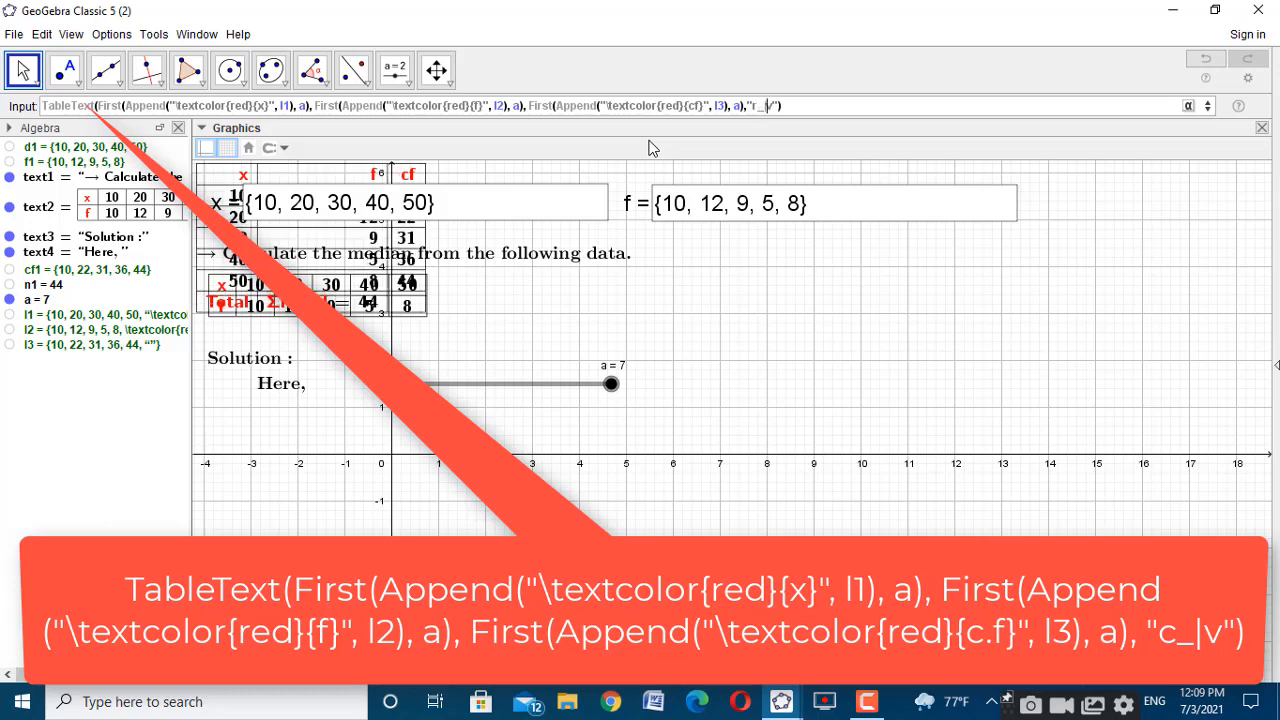
{"action": "key", "text": "Return"}
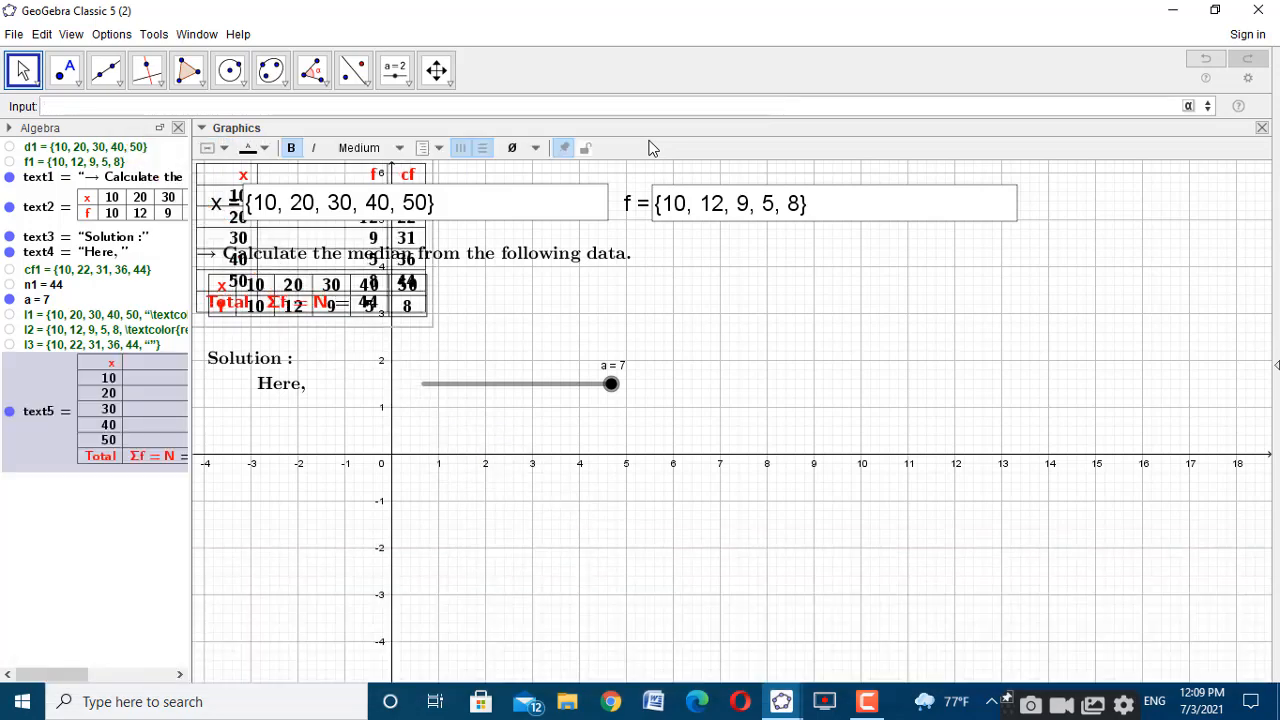
Move the solution table below the "Here," text and centre the contents of its columns
{"action": "left_click_drag", "start_coordinate": [372, 286], "coordinate": [431, 535]}
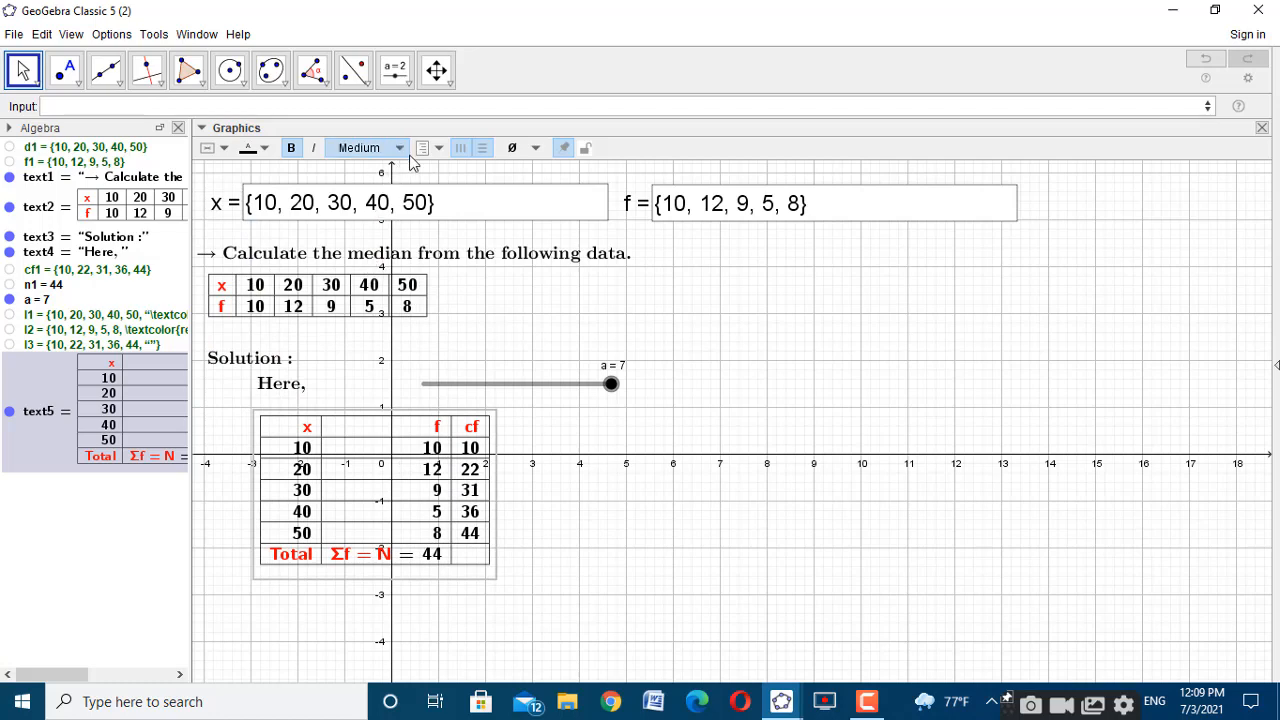
{"action": "left_click", "coordinate": [440, 148]}
{"action": "left_click", "coordinate": [446, 171]}
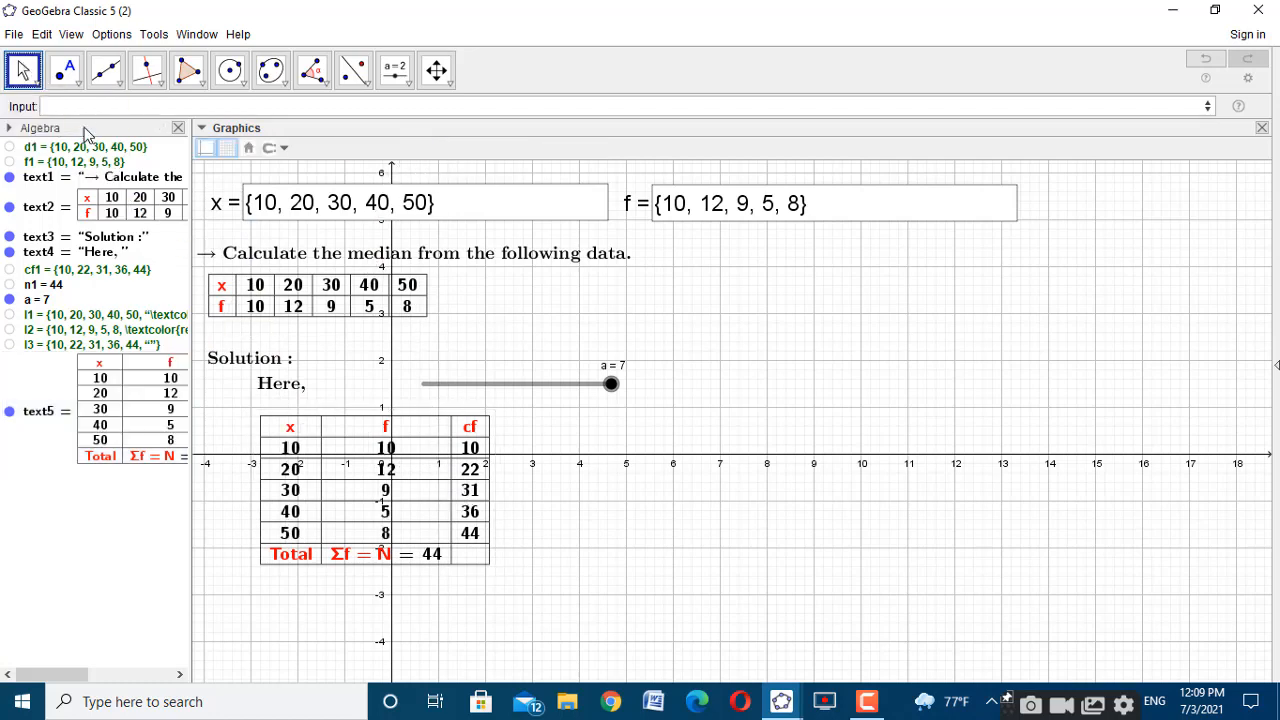
Set the solution table's text size to Large and shift the table slightly so it sits just under the "Here," line
{"action": "left_click", "coordinate": [428, 424]}
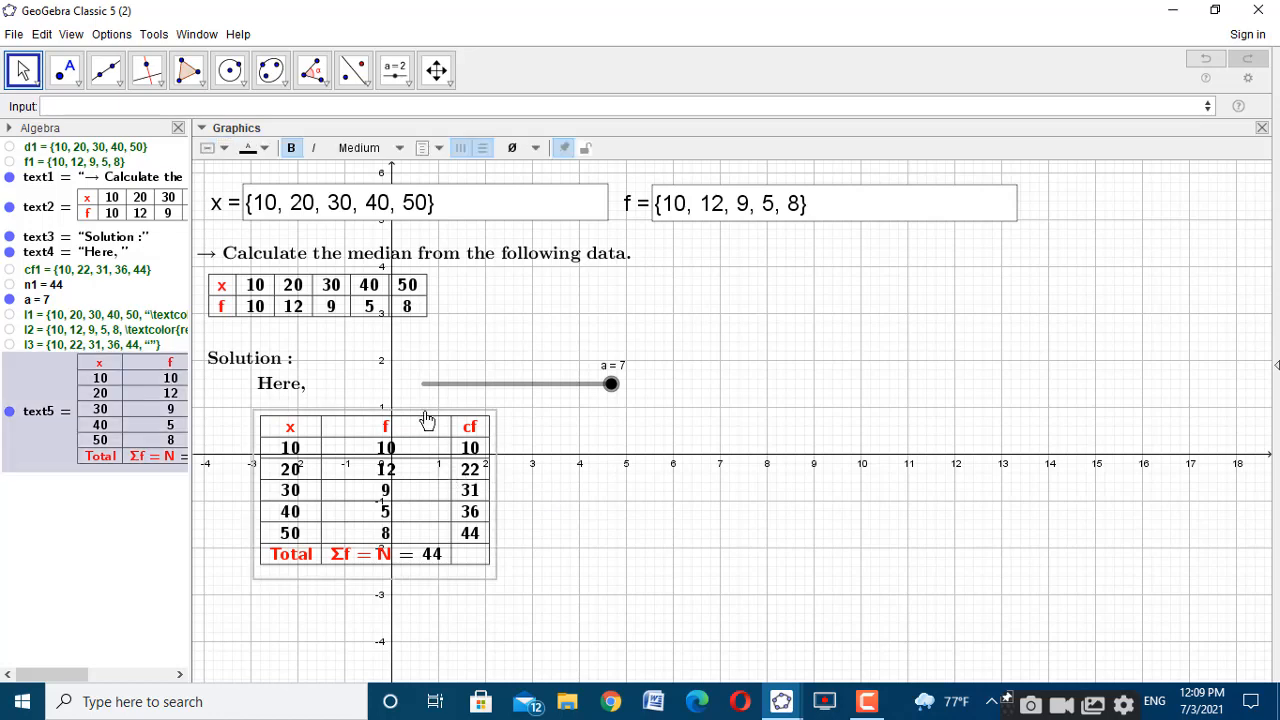
{"action": "left_click", "coordinate": [378, 150]}
{"action": "left_click", "coordinate": [362, 251]}
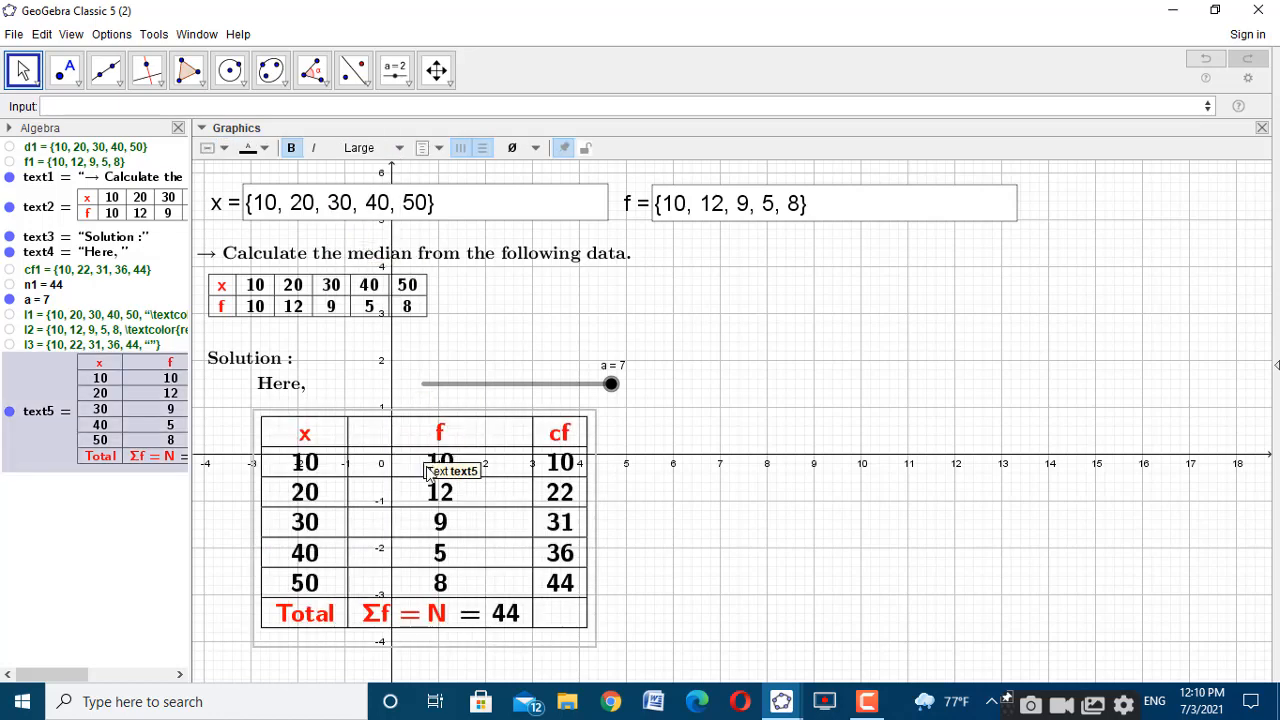
{"action": "left_click_drag", "start_coordinate": [418, 493], "coordinate": [416, 479]}
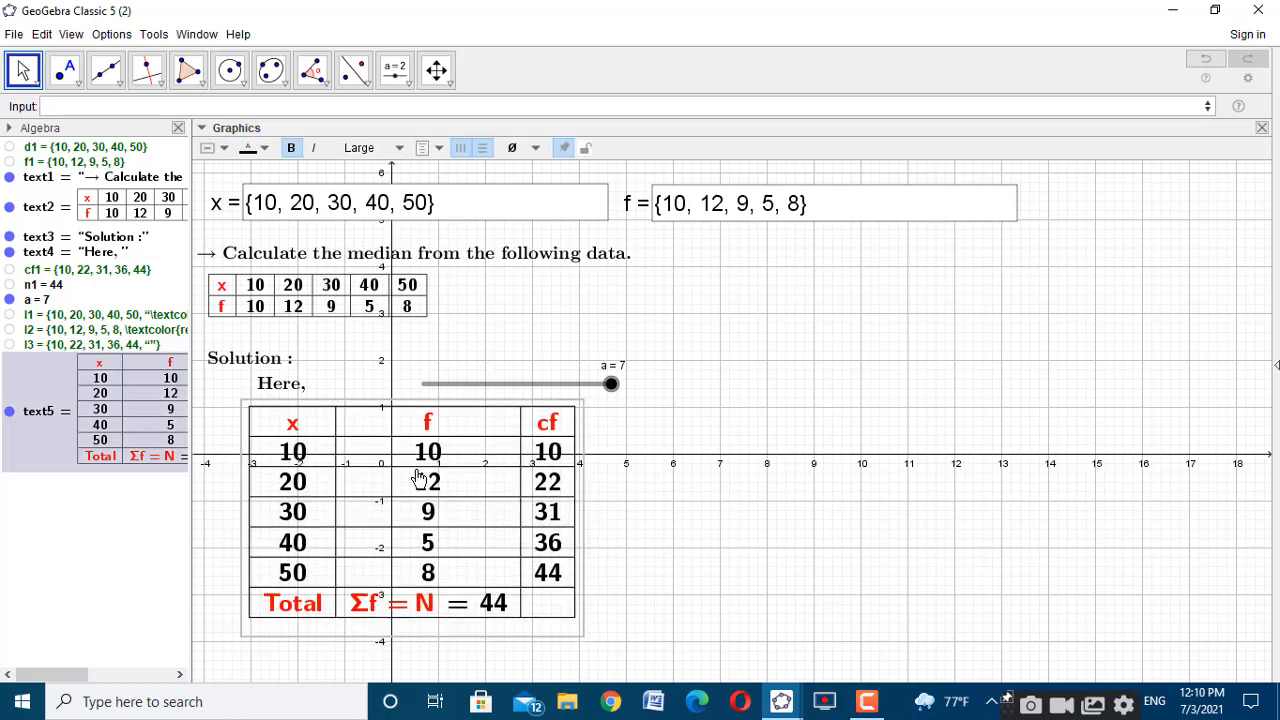
{"action": "left_click", "coordinate": [634, 463]}
{"action": "mouse_move", "coordinate": [610, 386]}
{"action": "left_mouse_down"}
{"action": "mouse_move", "coordinate": [477, 386]}
{"action": "mouse_move", "coordinate": [460, 409]}
{"action": "mouse_move", "coordinate": [560, 376]}
{"action": "mouse_move", "coordinate": [610, 380]}
{"action": "left_mouse_up"}
{"action": "left_click", "coordinate": [737, 424]}
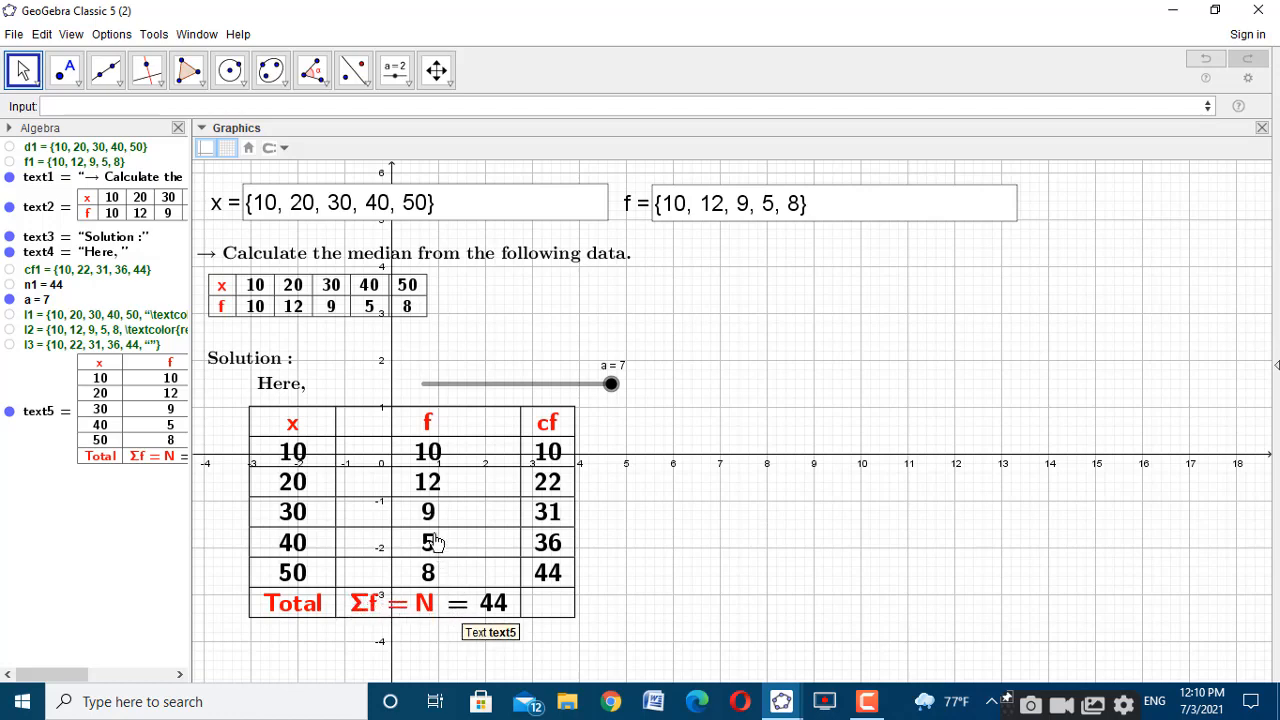
Hide the axes and the grid in the graphics view
{"action": "right_click", "coordinate": [717, 316]}
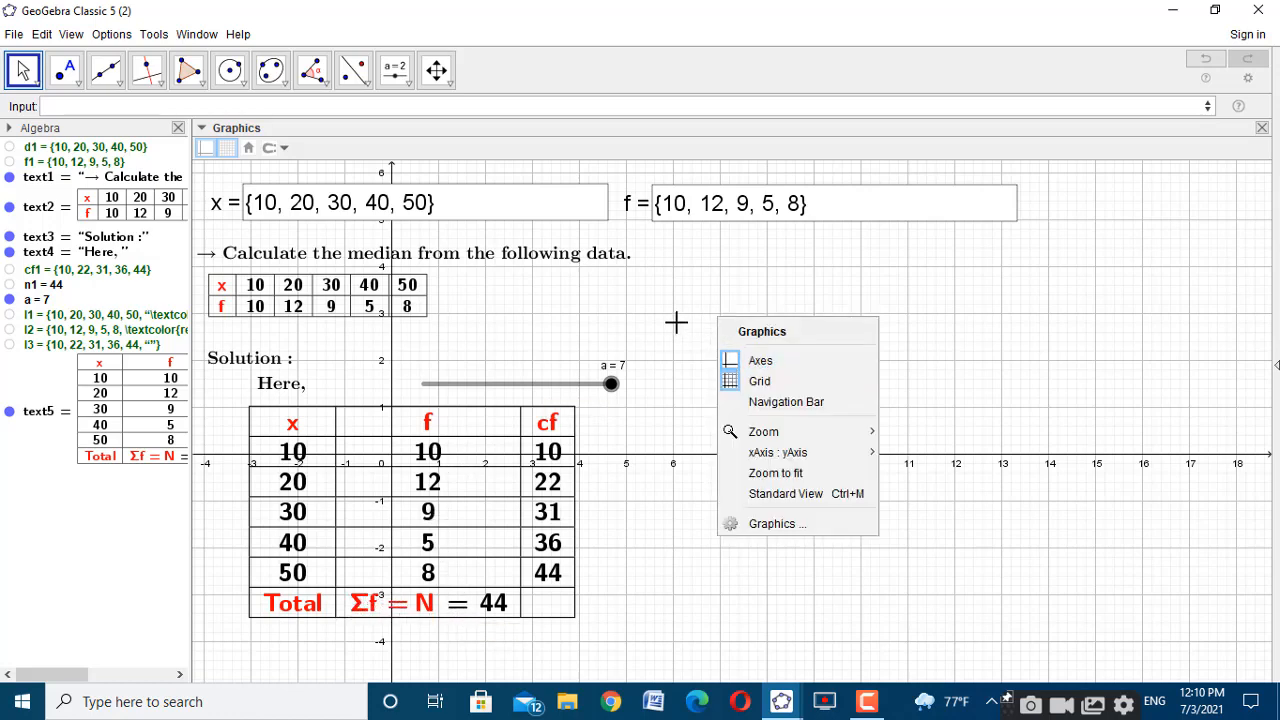
{"action": "left_click", "coordinate": [676, 321]}
{"action": "right_click", "coordinate": [676, 321]}
{"action": "right_click", "coordinate": [701, 357]}
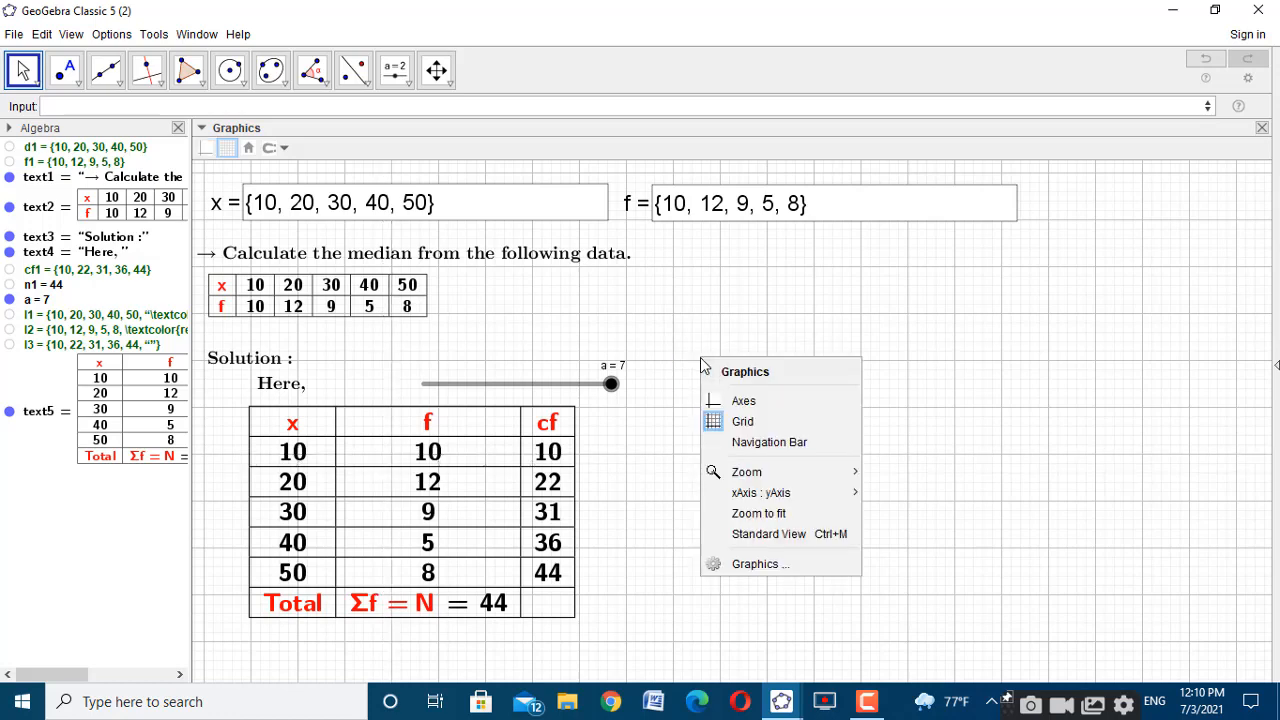
{"action": "left_click", "coordinate": [740, 424]}
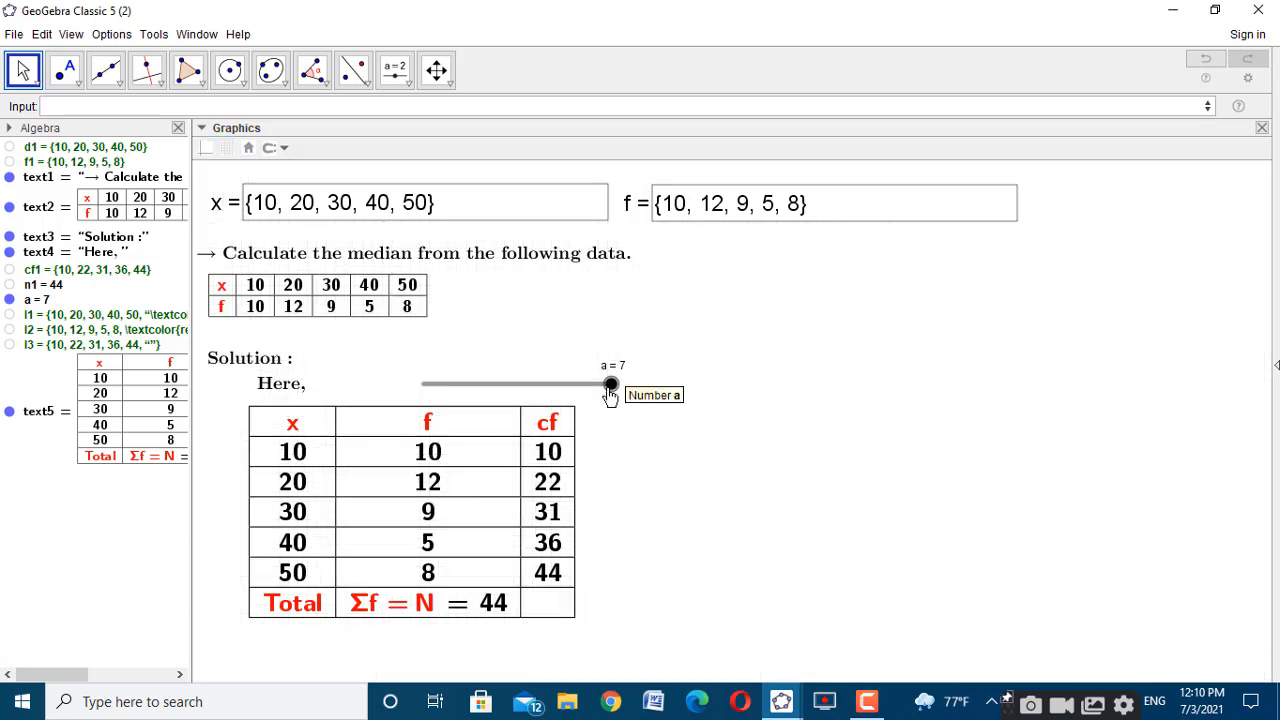
Move the slider a closer to the "Solution :" text, above the solution table
{"action": "left_click_drag", "start_coordinate": [611, 386], "coordinate": [680, 383]}
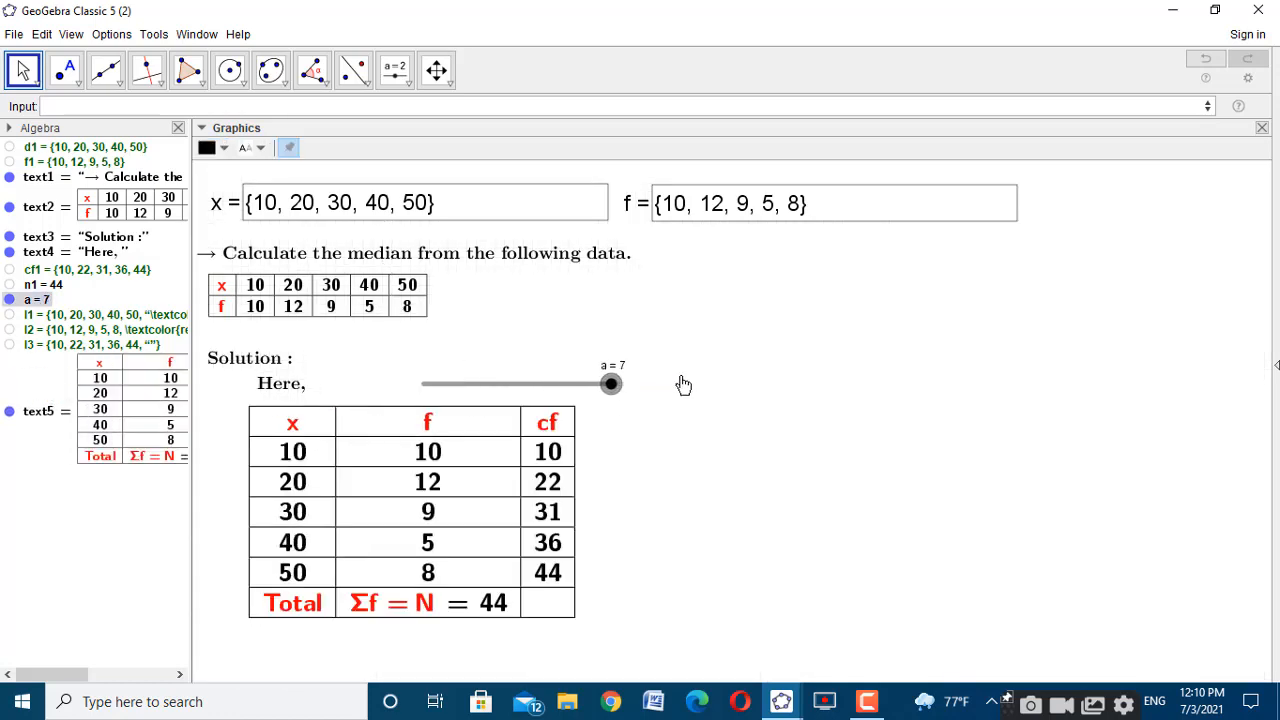
{"action": "left_click", "coordinate": [790, 402]}
{"action": "left_click_drag", "start_coordinate": [556, 386], "coordinate": [457, 372]}
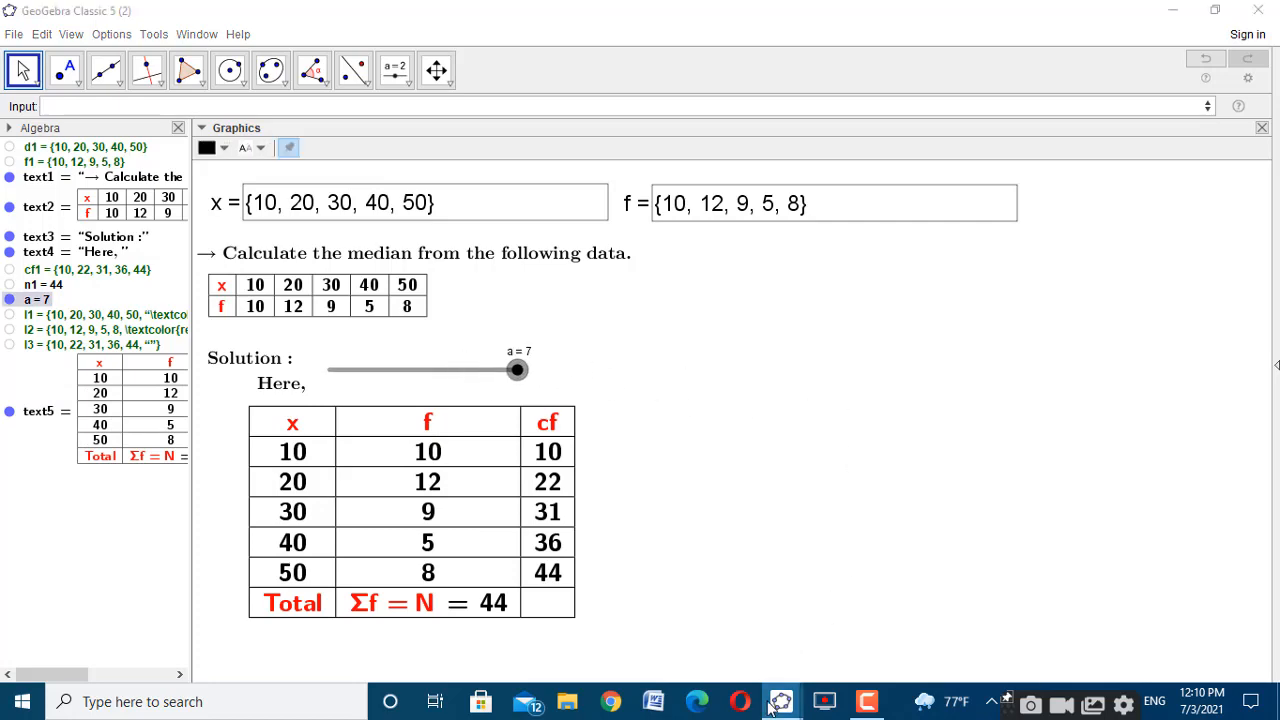
Switch to the finished "median discrete series.ggb" worksheet to examine its median working, and return to the worksheet being built
{"action": "mouse_move", "coordinate": [781, 701]}
{"action": "left_click", "coordinate": [731, 646]}
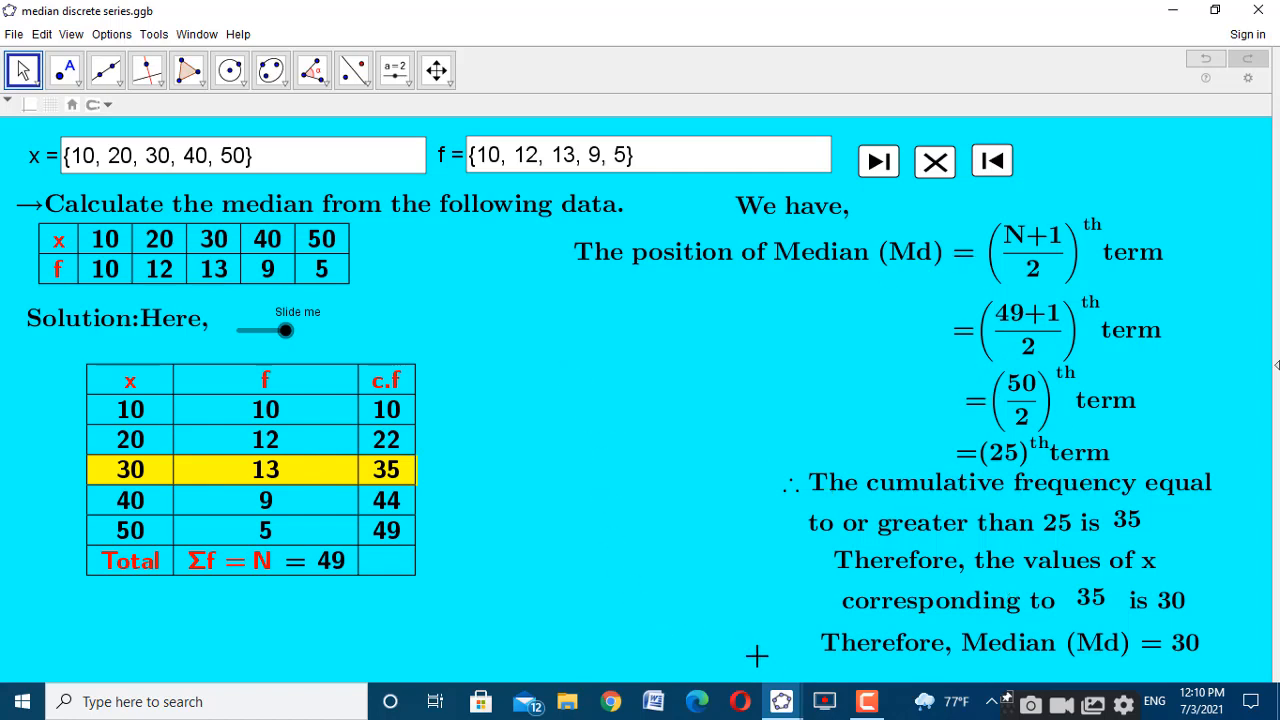
{"action": "mouse_move", "coordinate": [781, 695]}
{"action": "left_click", "coordinate": [852, 636]}
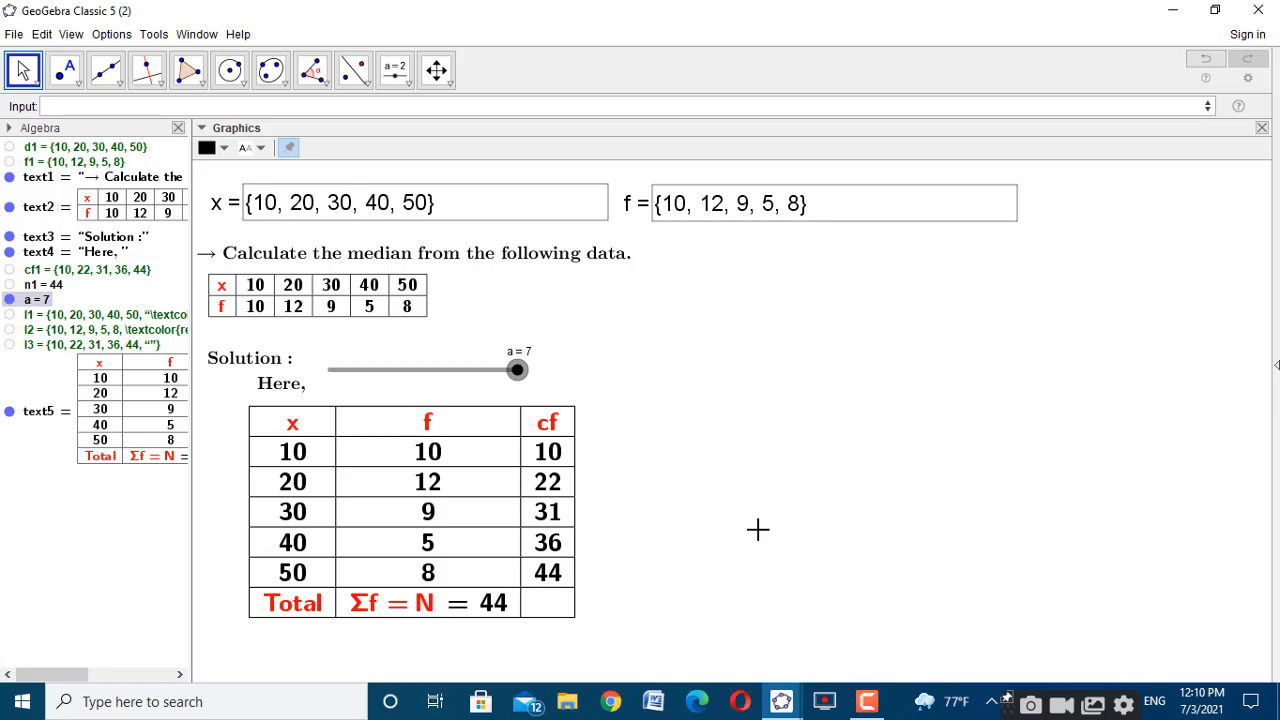
{"action": "left_click", "coordinate": [400, 88]}
{"action": "left_click", "coordinate": [420, 146]}
{"action": "key", "text": "Escape"}
{"action": "mouse_move", "coordinate": [517, 370]}
{"action": "left_mouse_down"}
{"action": "mouse_move", "coordinate": [490, 370]}
{"action": "mouse_move", "coordinate": [537, 370]}
{"action": "left_mouse_up"}
{"action": "left_click", "coordinate": [637, 324]}
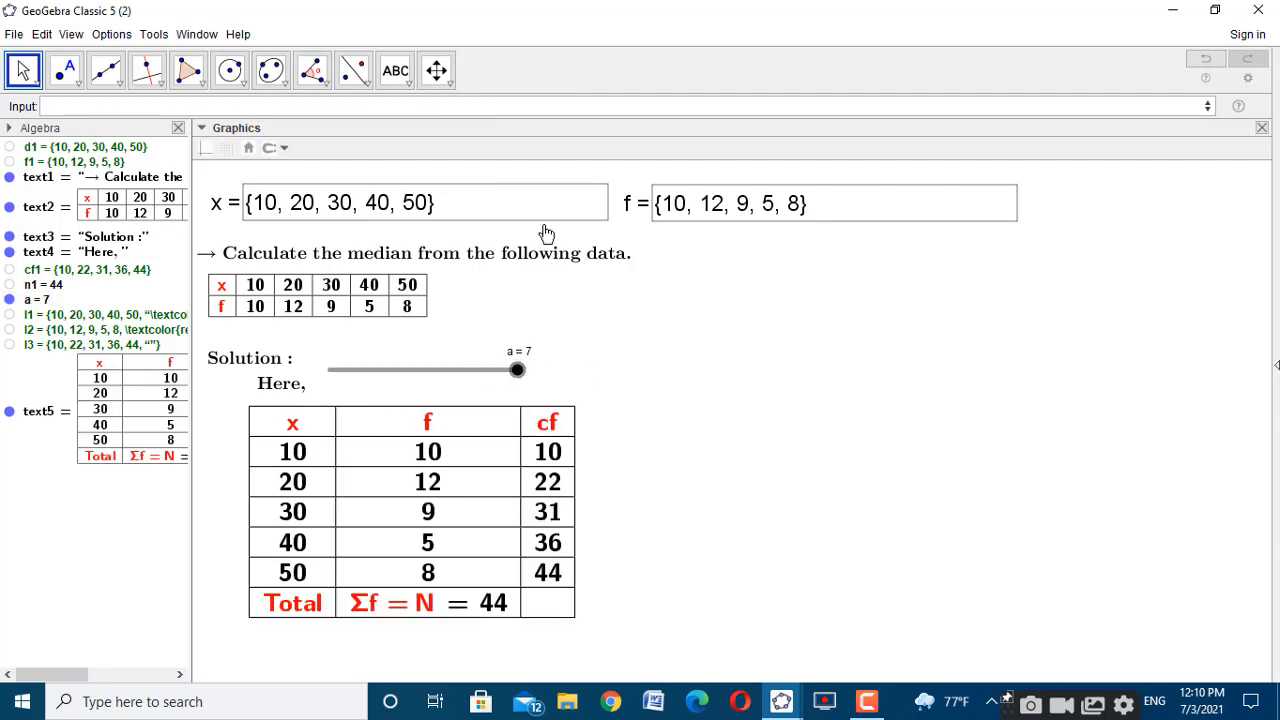
Start a LaTeX text object in the blank area beside the tables, using \text{ with the wording "We,have"
{"action": "left_click", "coordinate": [395, 70]}
{"action": "left_click", "coordinate": [745, 420]}
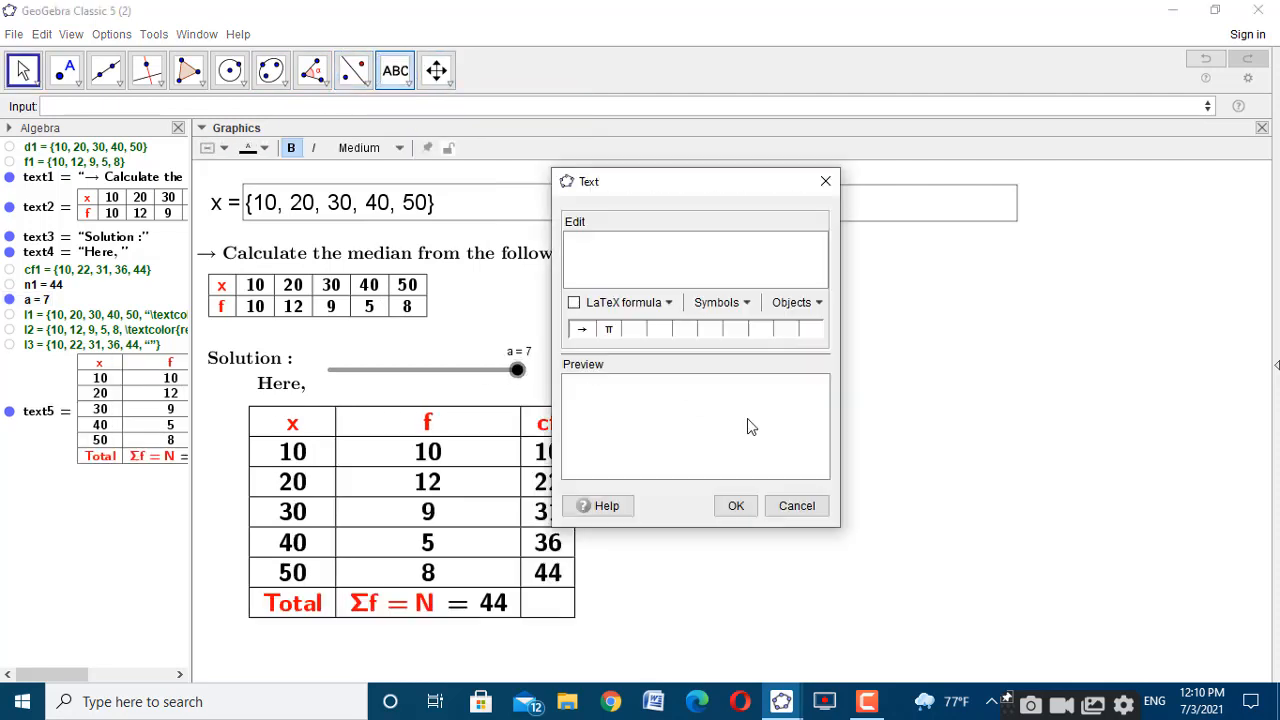
{"action": "type", "text": "\\text"}
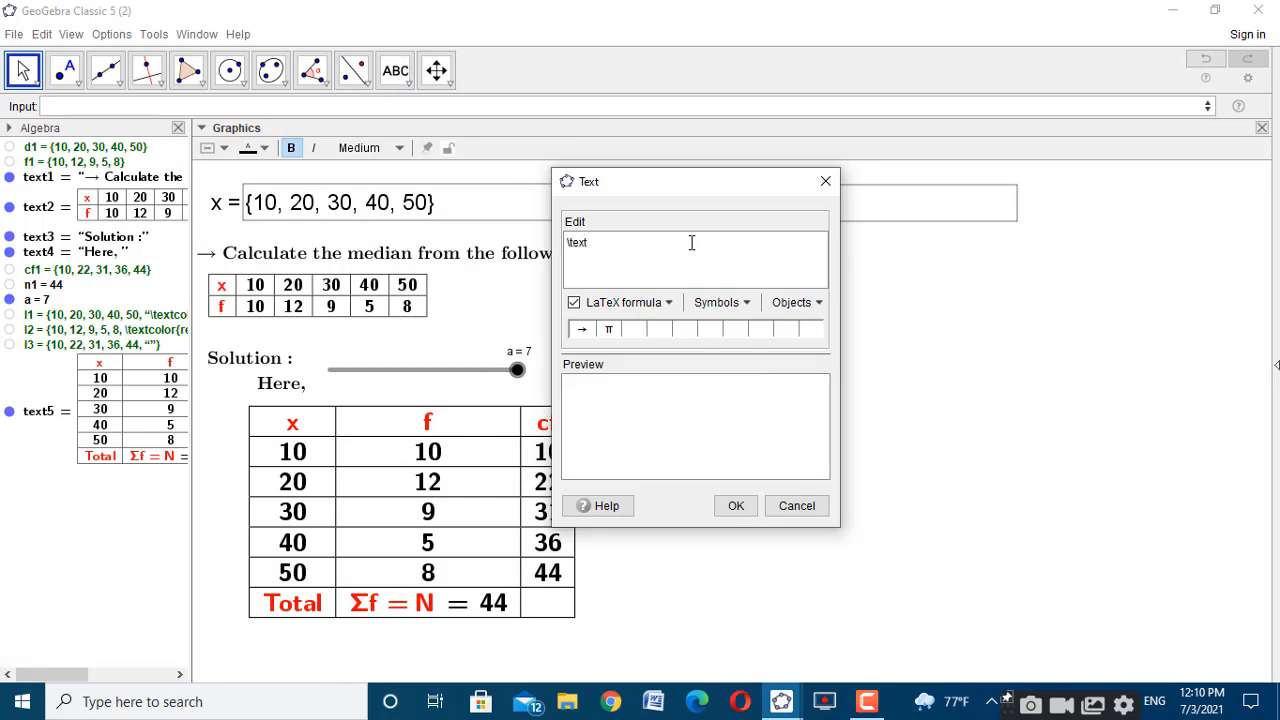
{"action": "type", "text": "{We,have"}
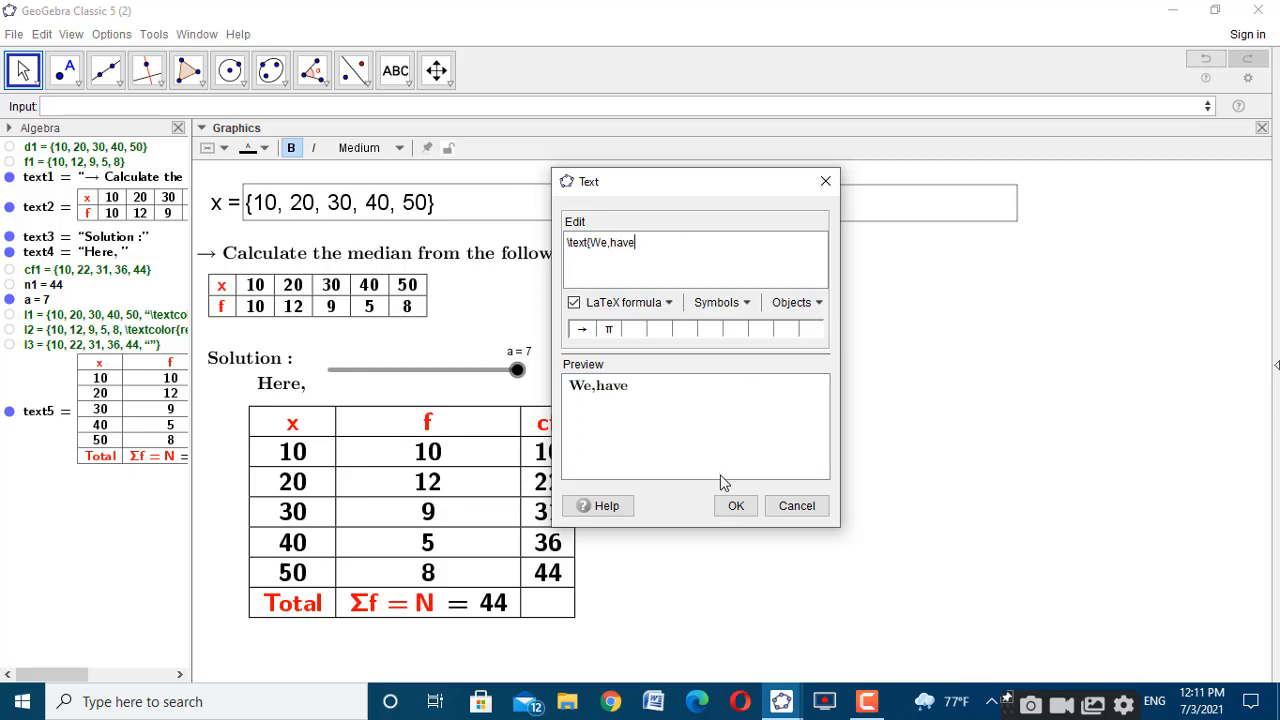
Correct the wording to "We have,", create the text and place it below the f input box
{"action": "left_click", "coordinate": [608, 246]}
{"action": "key", "text": "BackSpace"}
{"action": "key", "text": "BackSpace"}
{"action": "type", "text": "e"}
{"action": "key", "text": "Delete"}
{"action": "left_click", "coordinate": [644, 240]}
{"action": "type", "text": ","}
{"action": "left_click", "coordinate": [735, 505]}
{"action": "left_click_drag", "start_coordinate": [810, 440], "coordinate": [903, 253]}
Start a second LaTeX text object below "We have," with \text{ and the wording "The position of median("
{"action": "left_click", "coordinate": [800, 357]}
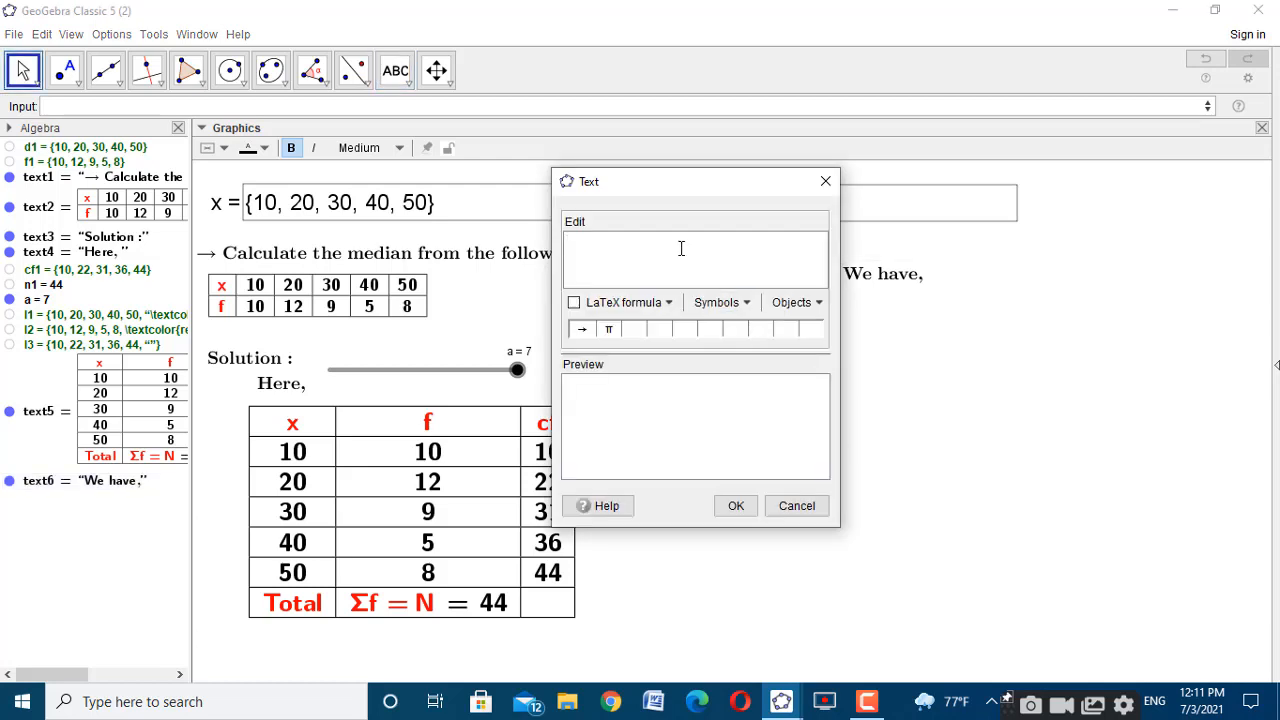
{"action": "type", "text": "\\text{The p"}
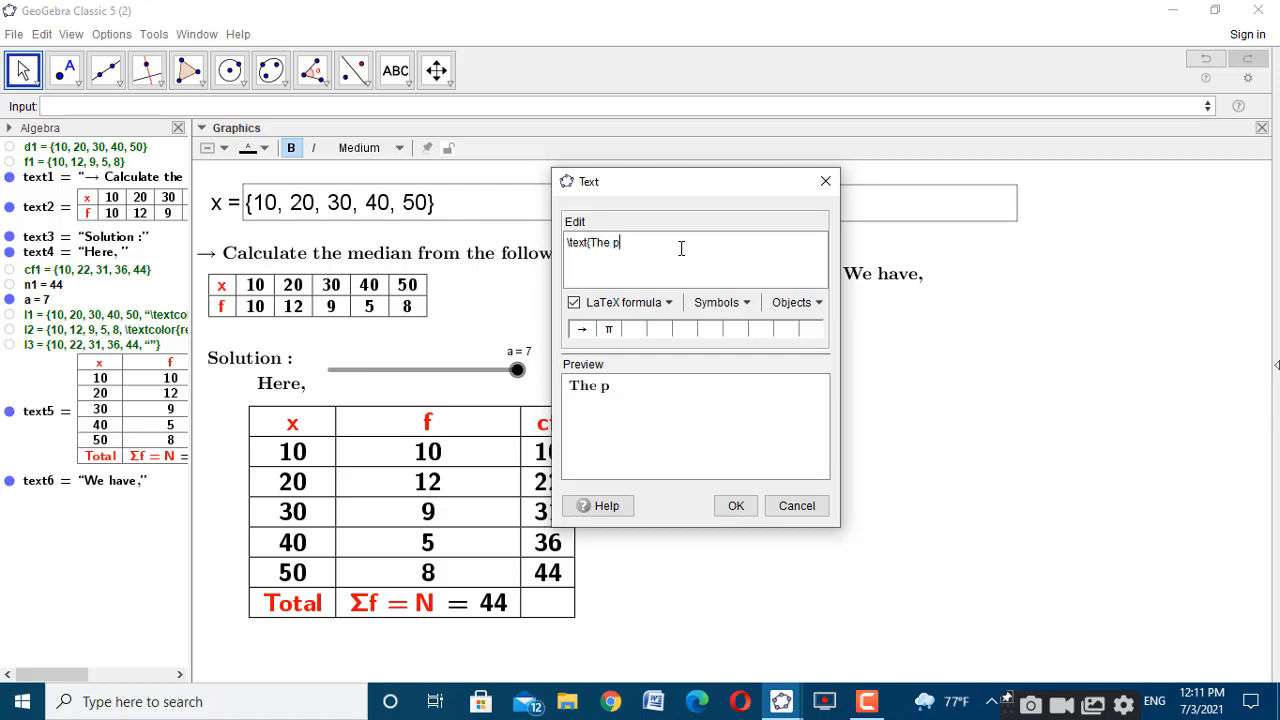
{"action": "type", "text": "osition of m"}
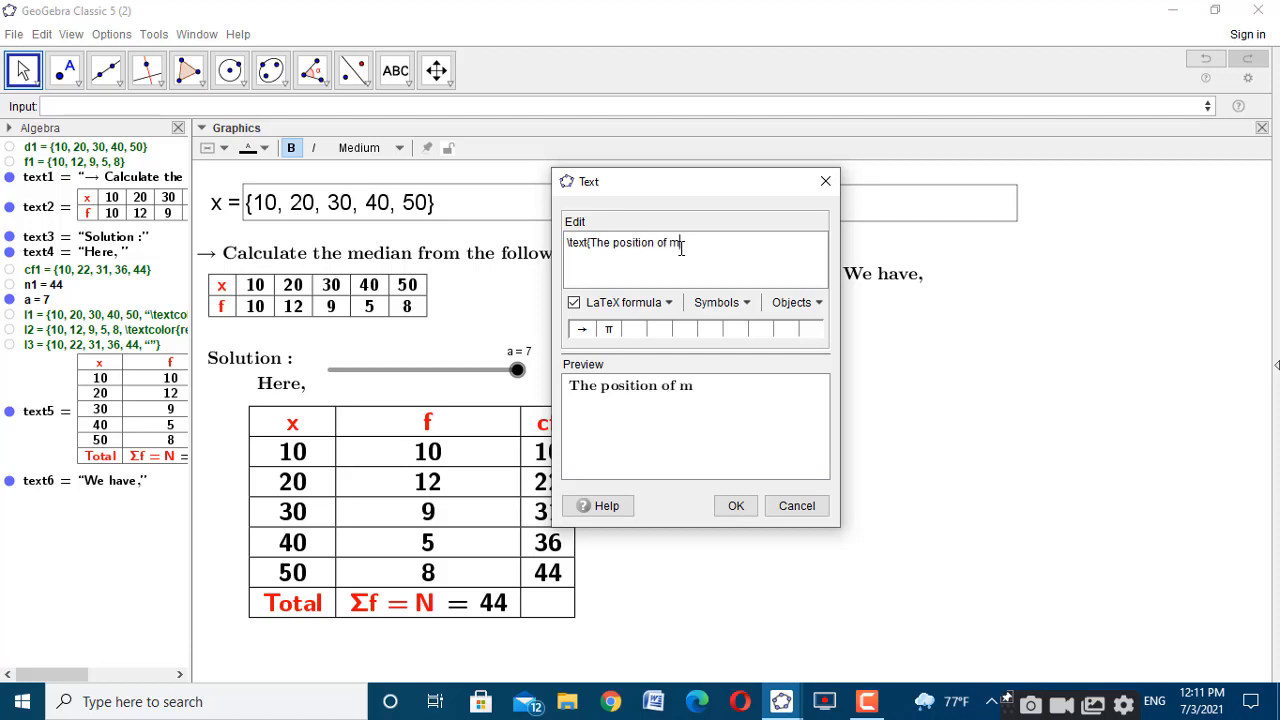
{"action": "type", "text": "edian("}
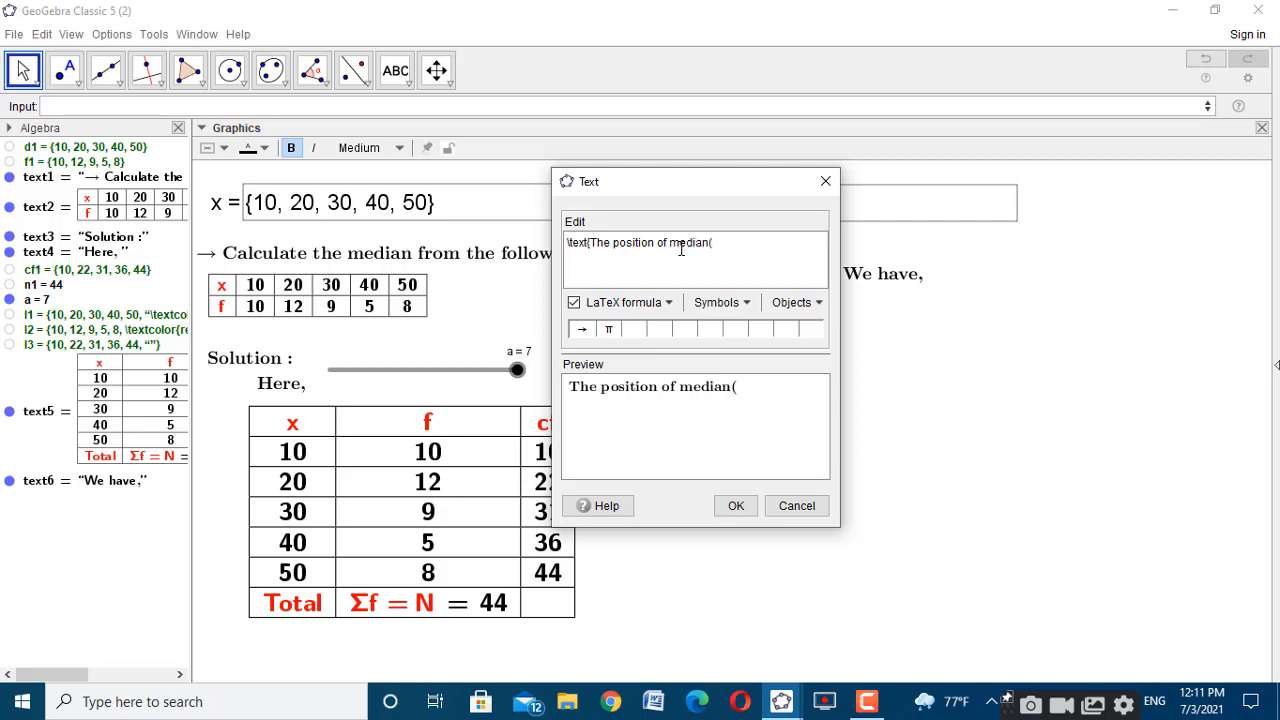
Continue the LaTeX text after "The position of median(" with m_d) = \left\frac{N+1}{2}\right)
{"action": "type", "text": "m_d) = \\left(\\frac"}
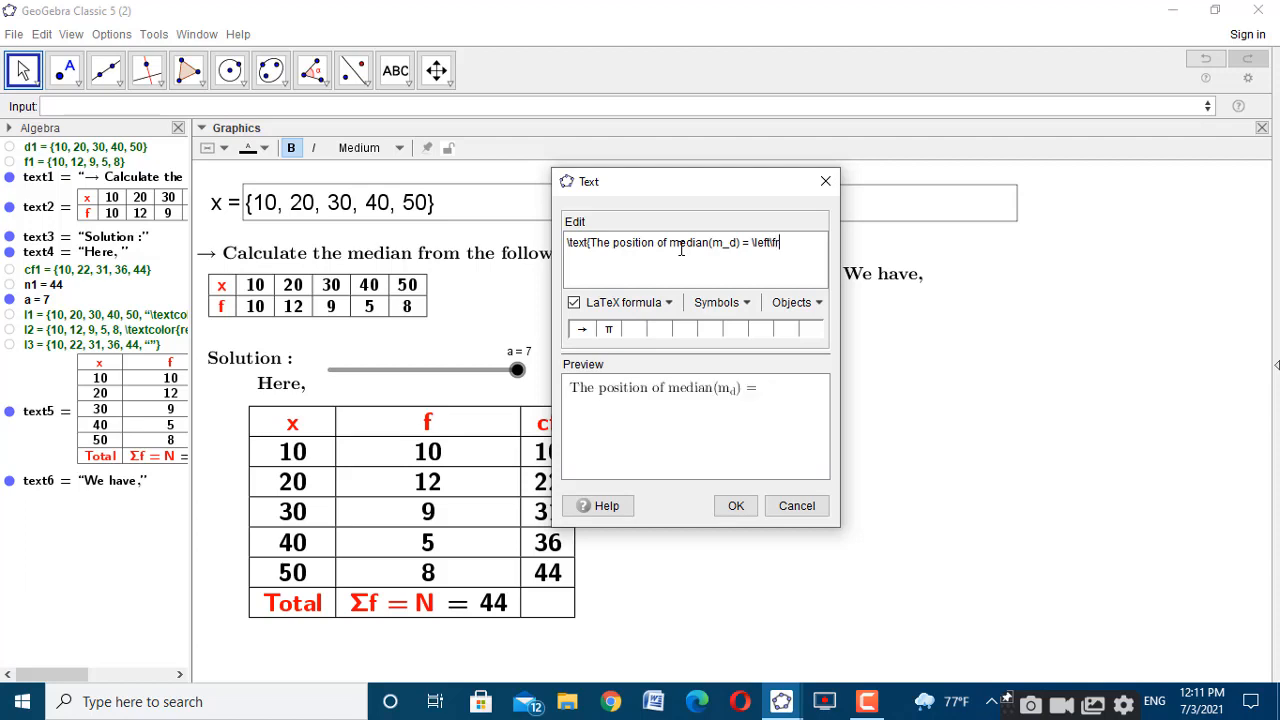
{"action": "type", "text": "{"}
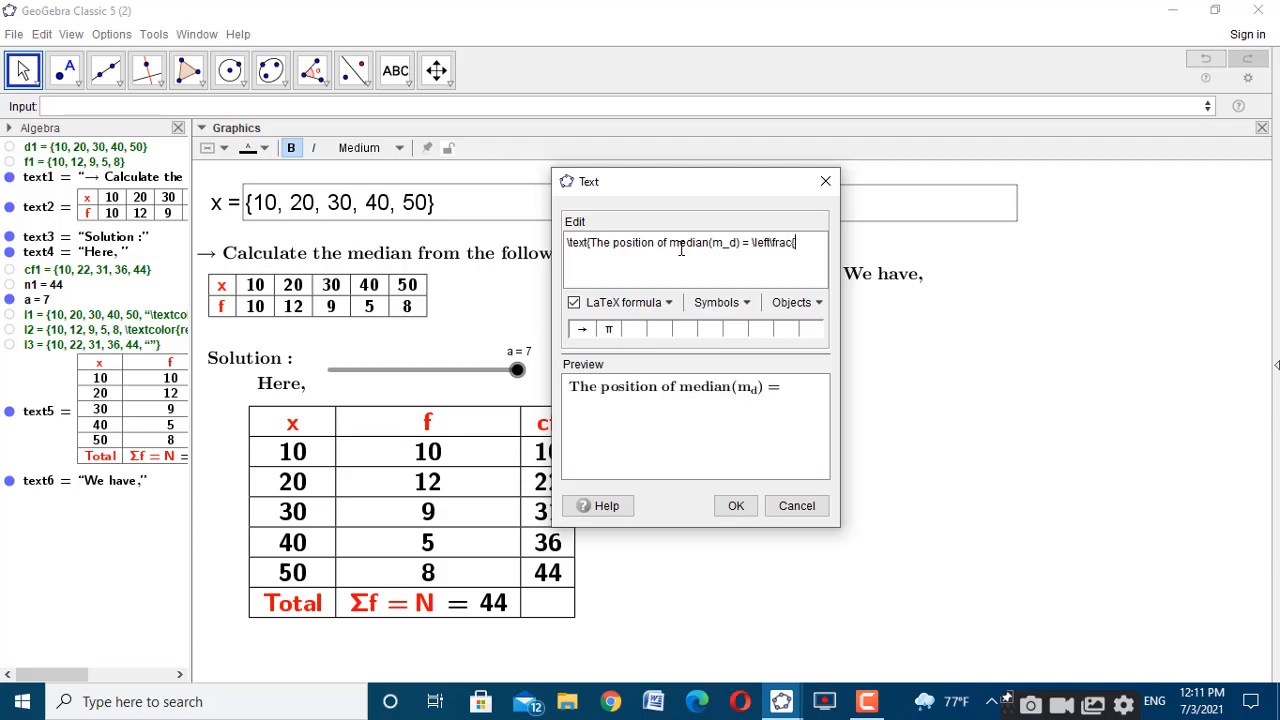
{"action": "type", "text": "N+"}
{"action": "key", "text": "BackSpace"}
{"action": "type", "text": "+1}{2}"}
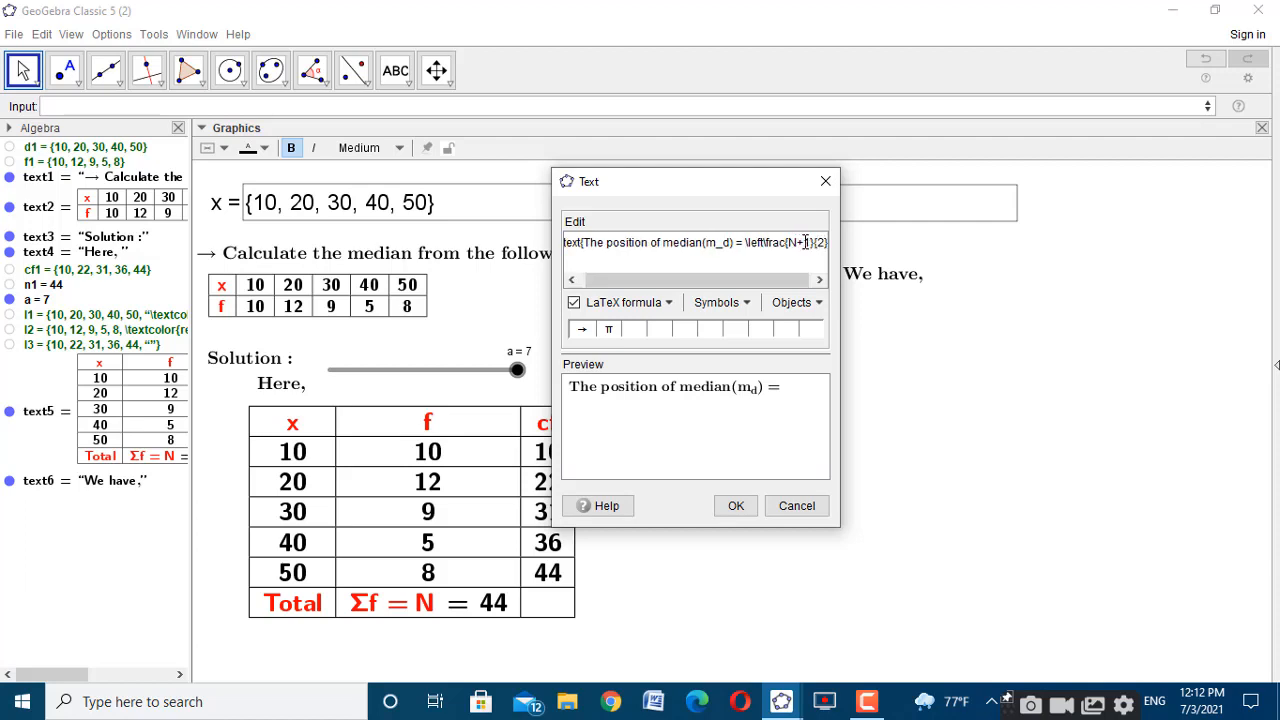
{"action": "type", "text": "\\ri"}
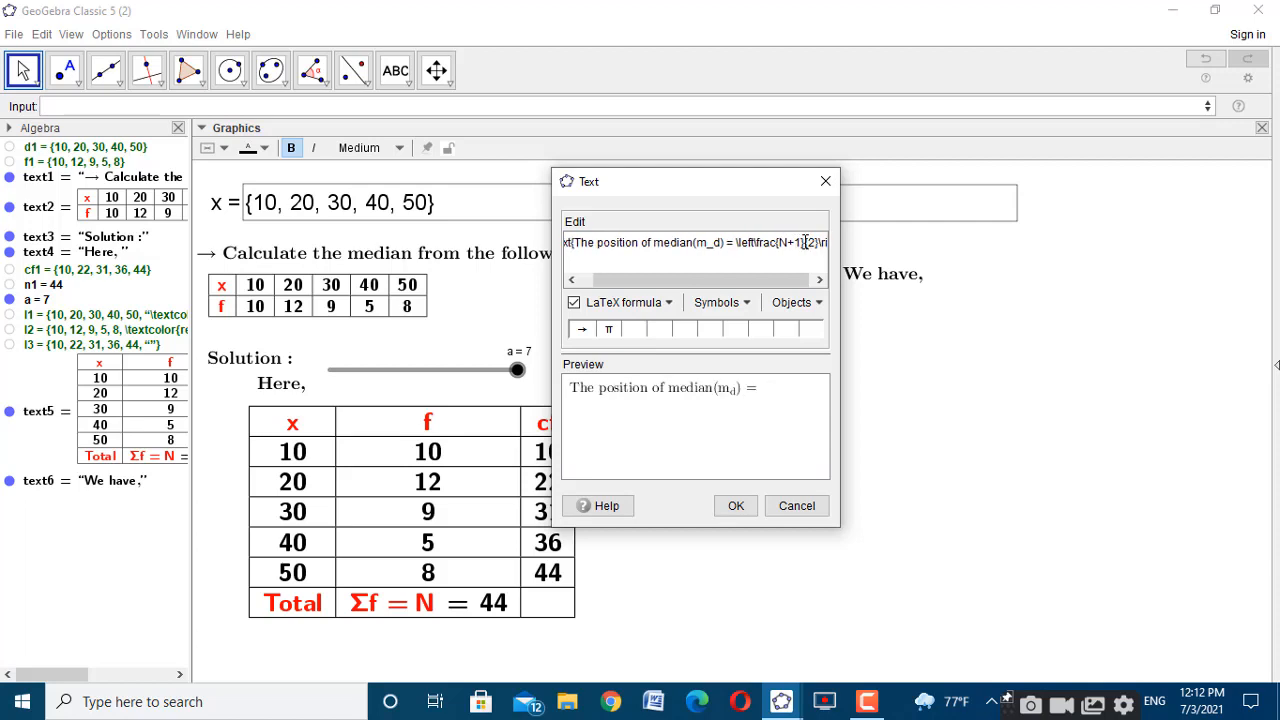
{"action": "type", "text": "ght"}
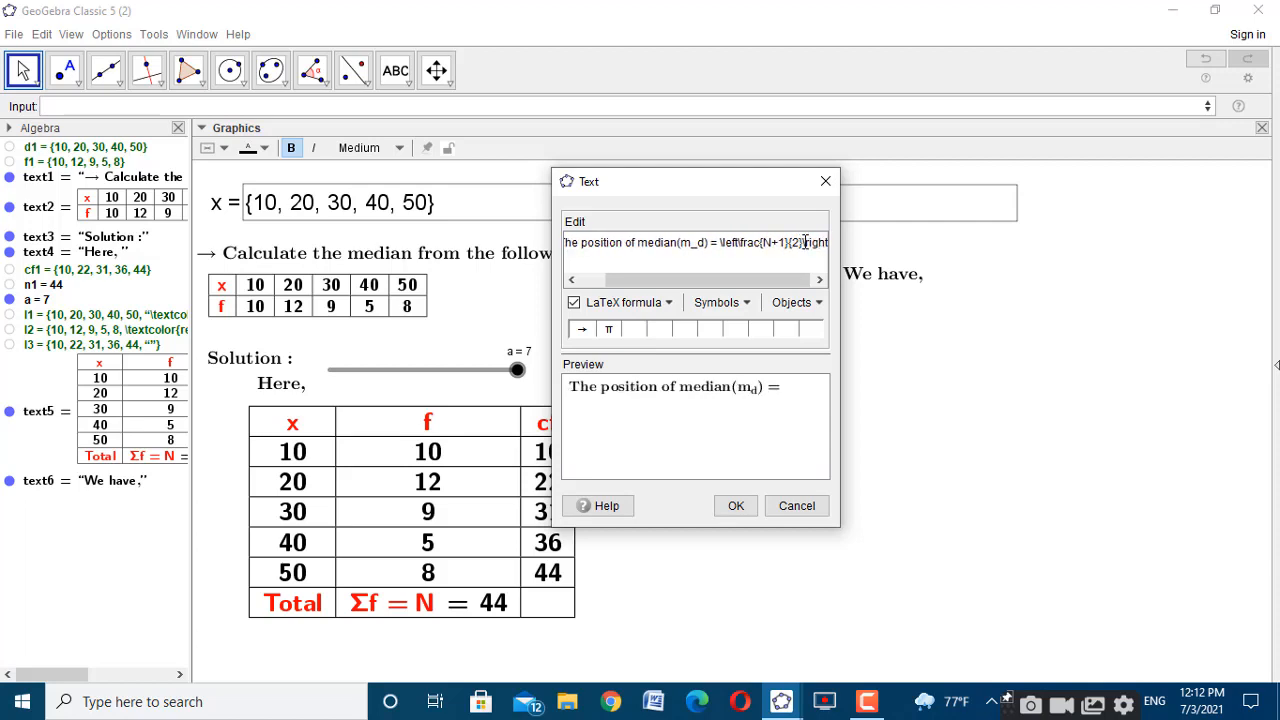
{"action": "type", "text": ")"}
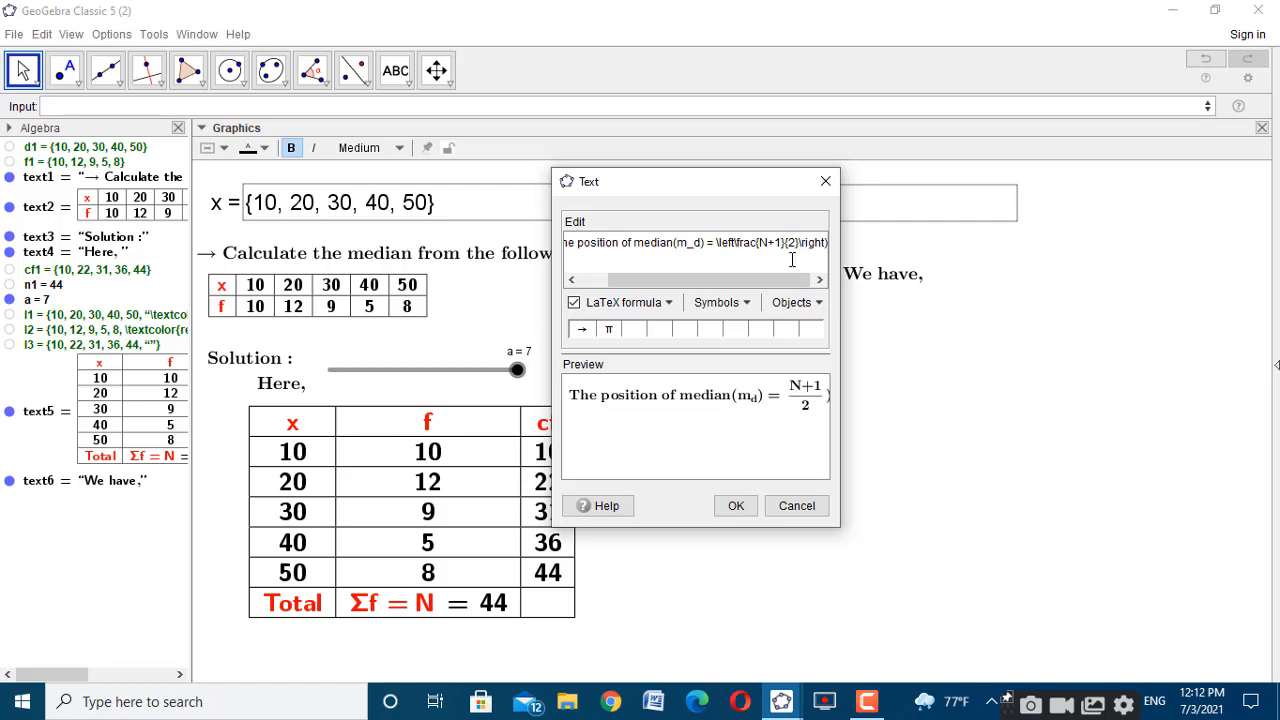
Insert the missing opening parenthesis after \left in the median position formula
{"action": "left_click_drag", "start_coordinate": [757, 281], "coordinate": [788, 281]}
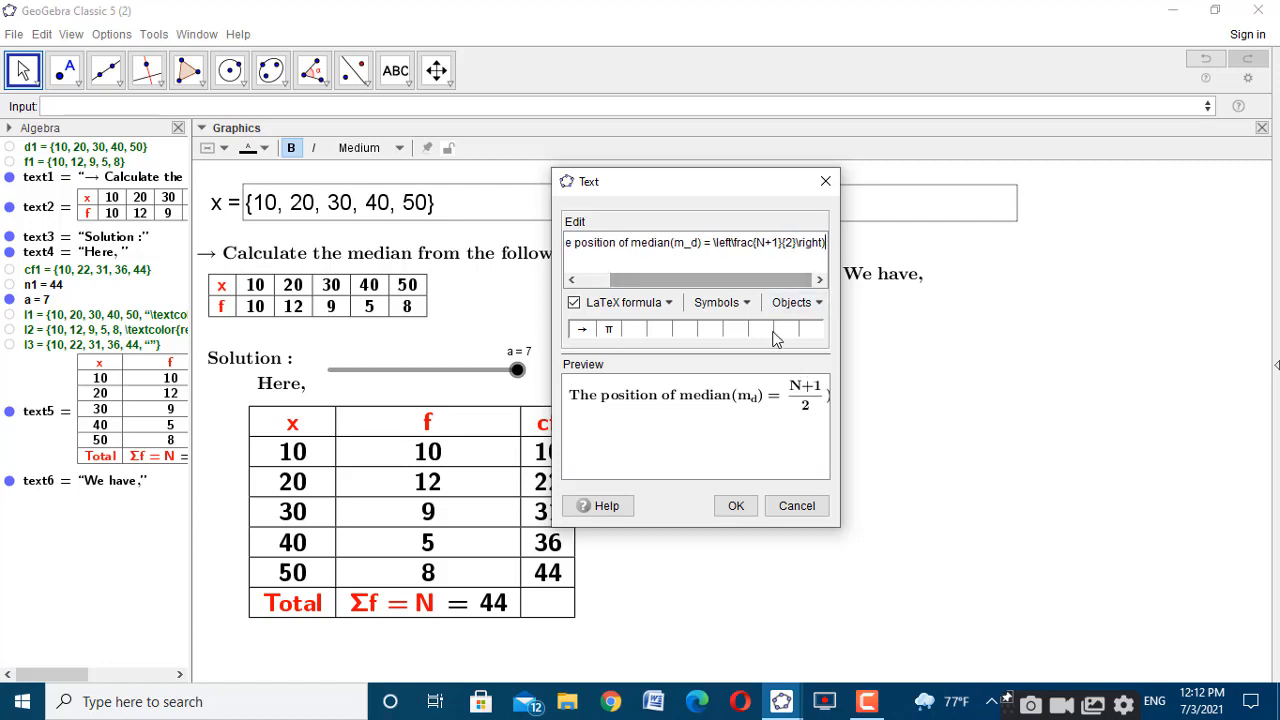
{"action": "left_click", "coordinate": [736, 246]}
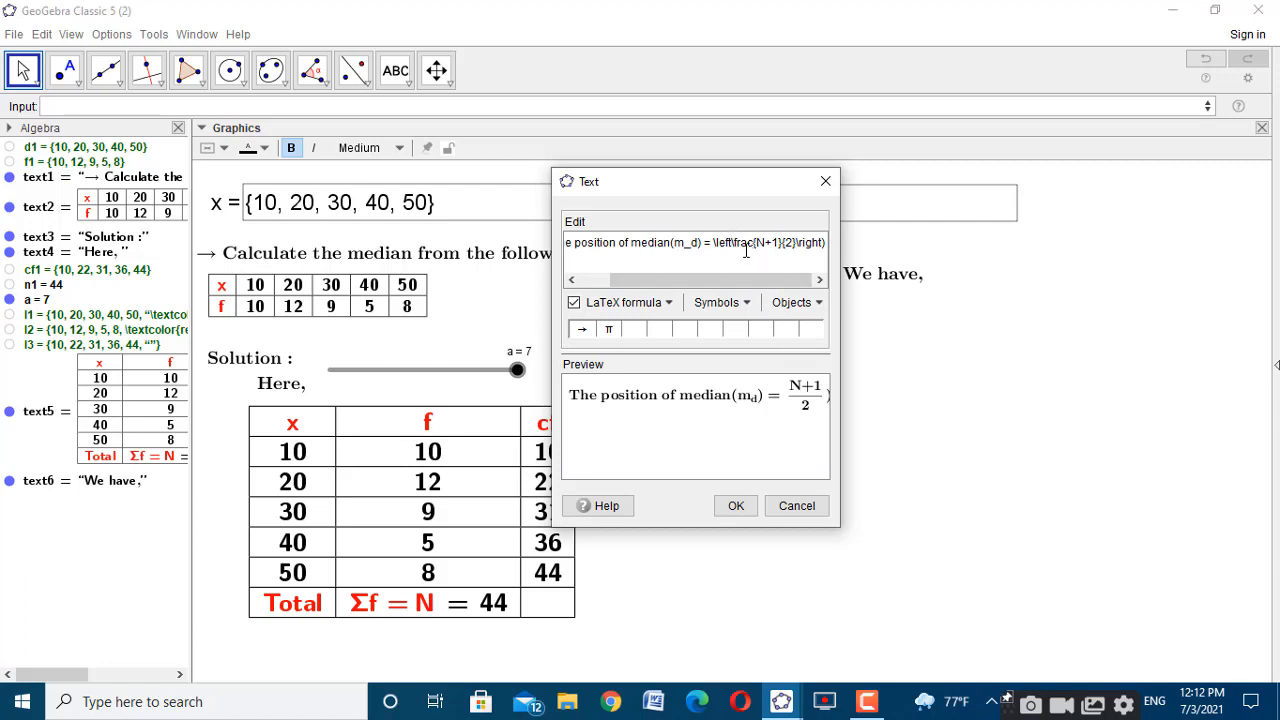
{"action": "type", "text": "("}
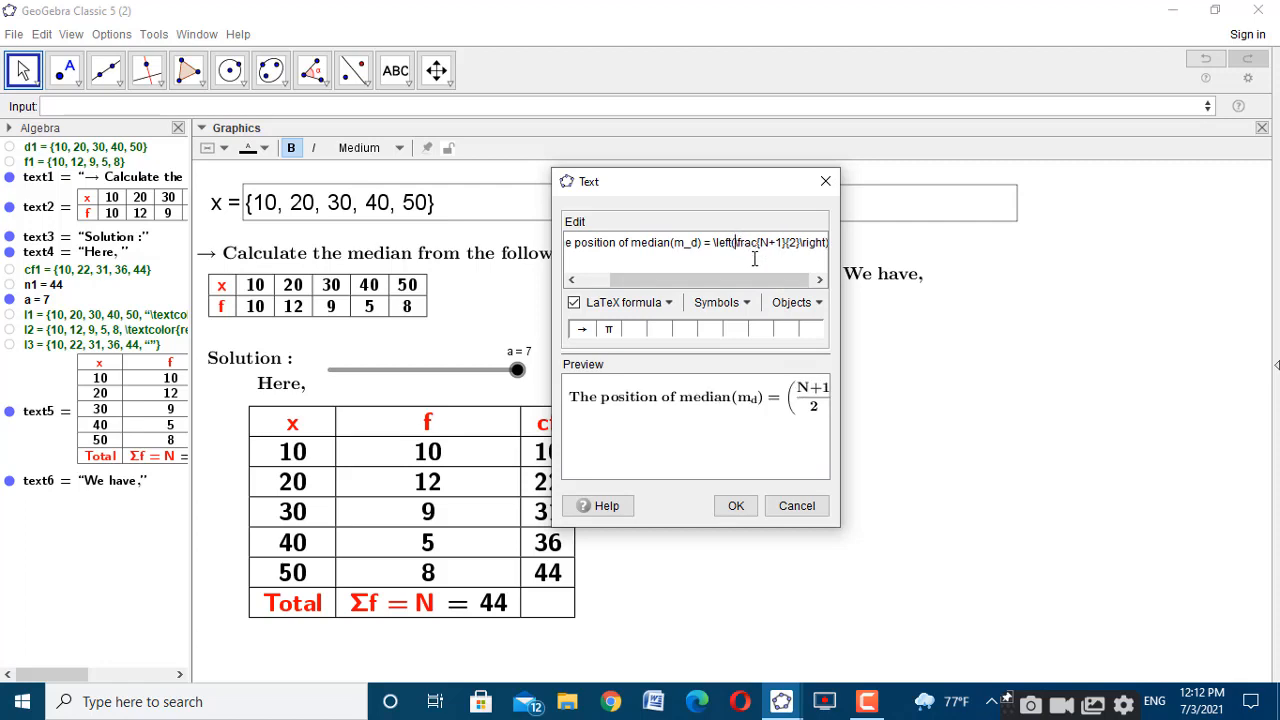
Finish the formula text with ^{th}term and place it just below "We have,"
{"action": "left_click_drag", "start_coordinate": [760, 278], "coordinate": [817, 268]}
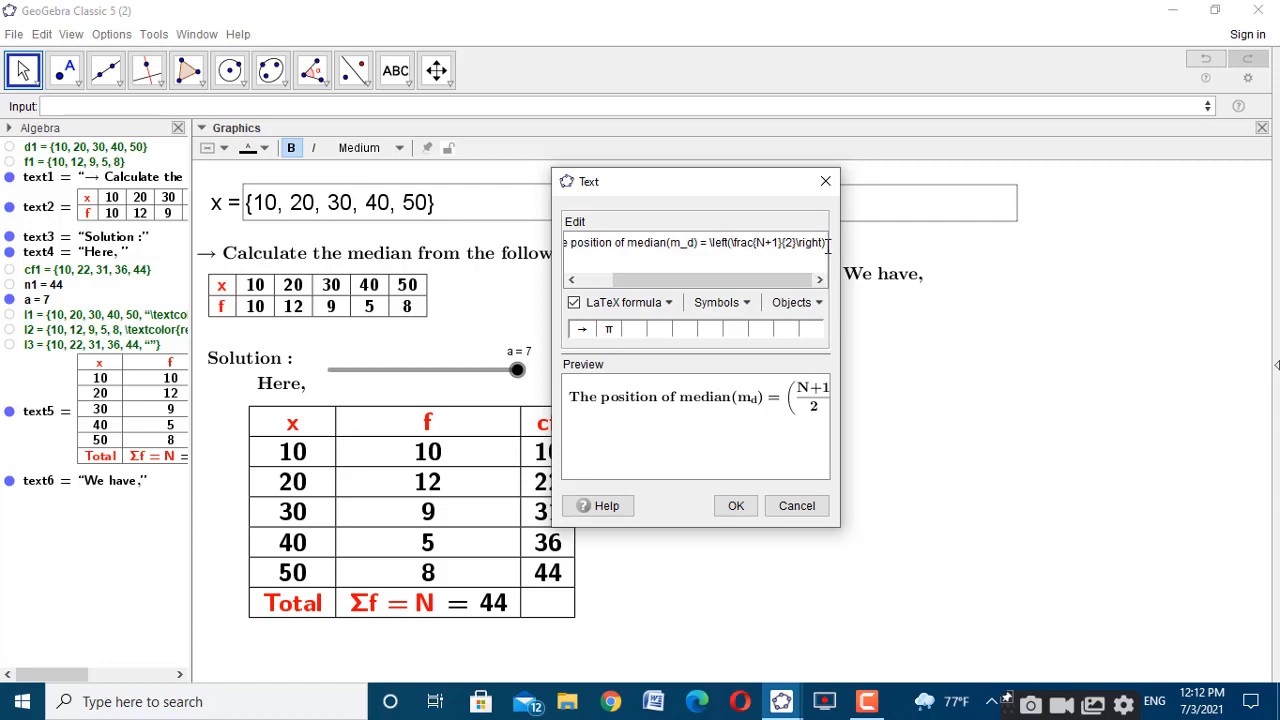
{"action": "type", "text": "^{"}
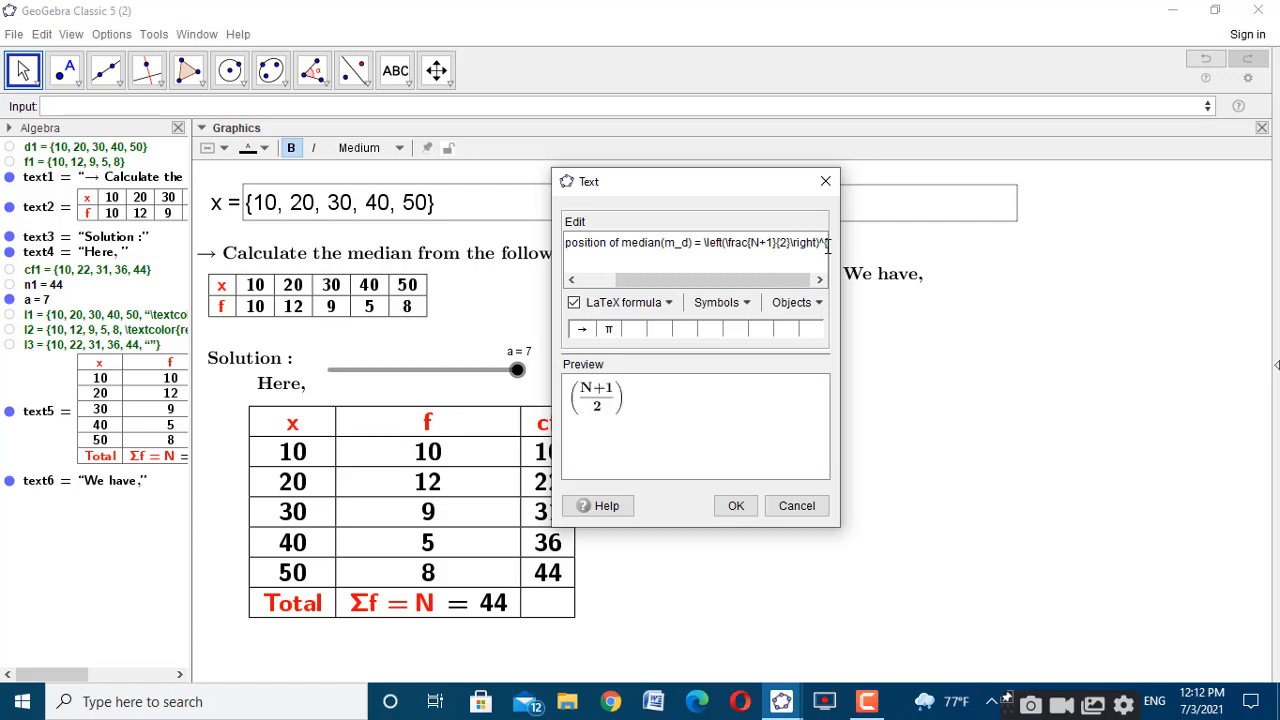
{"action": "type", "text": "th"}
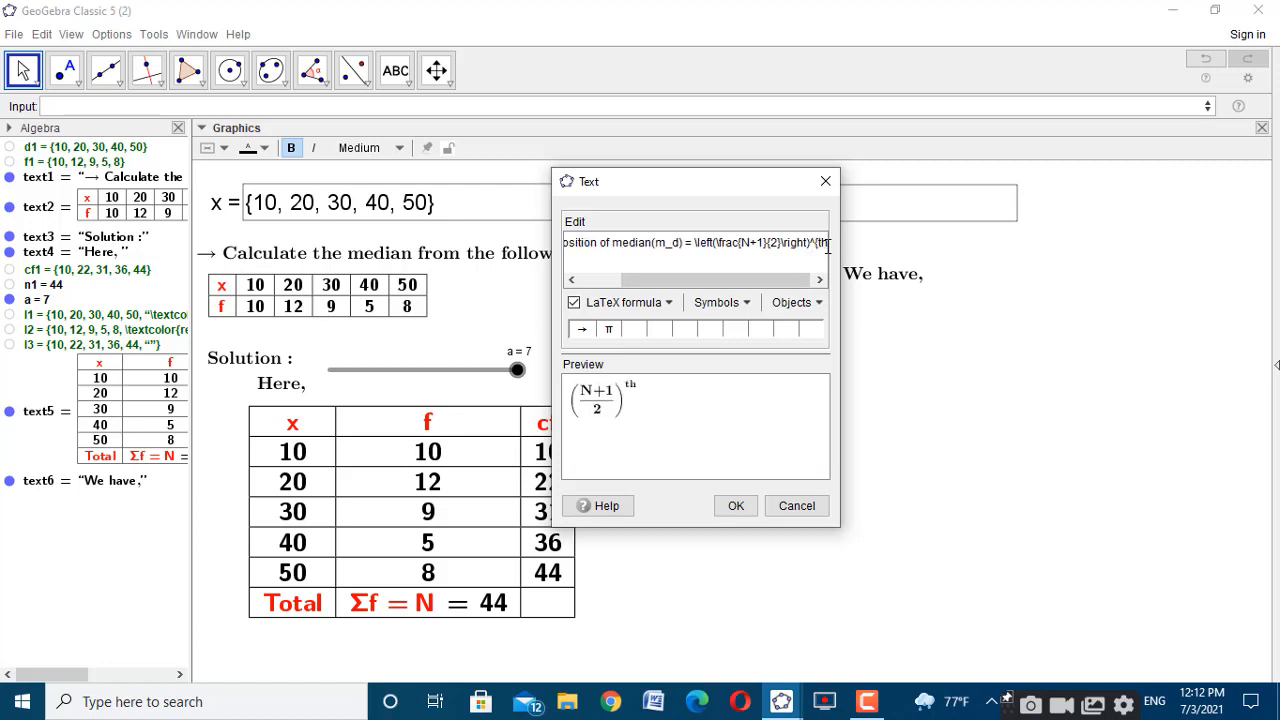
{"action": "type", "text": "}"}
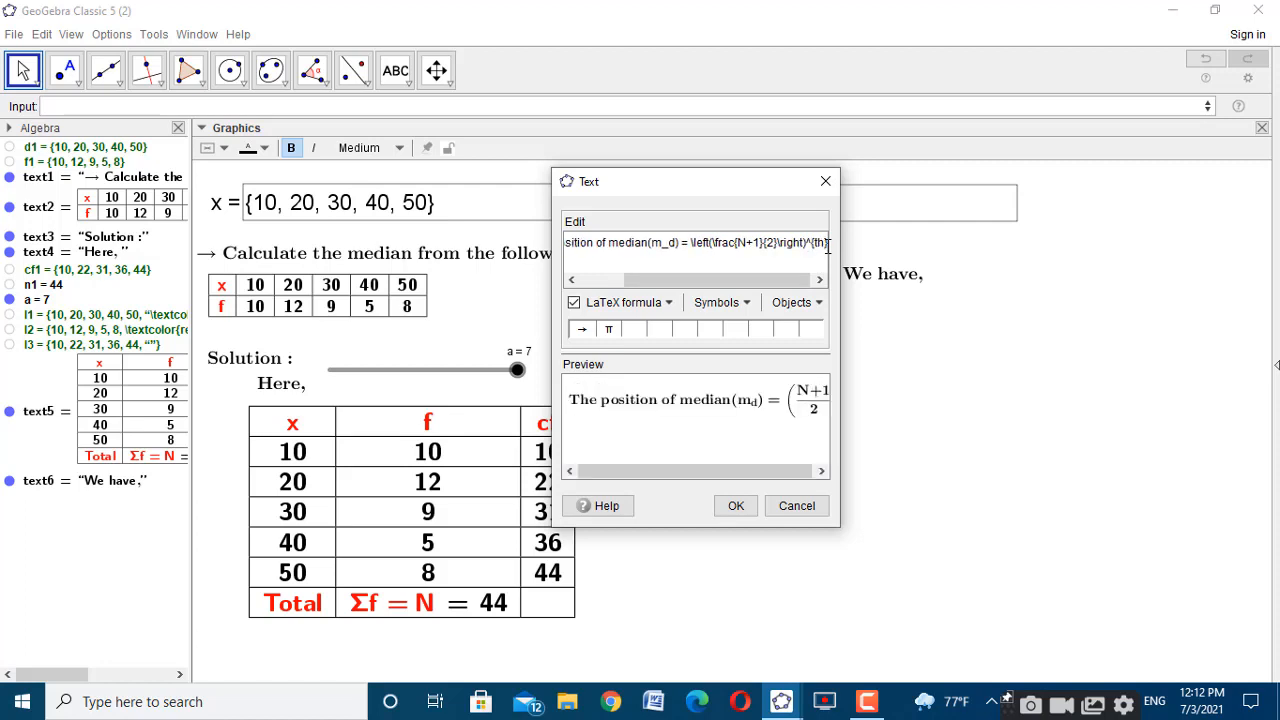
{"action": "type", "text": "term"}
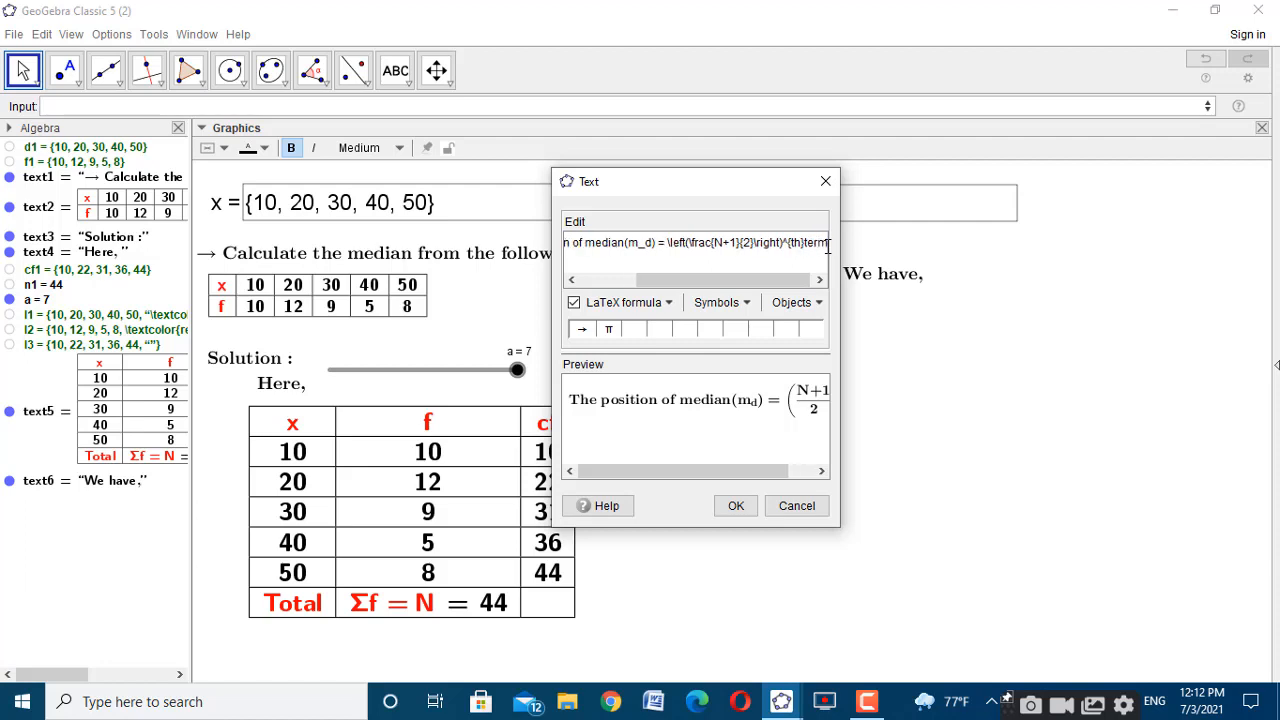
{"action": "left_click", "coordinate": [734, 505]}
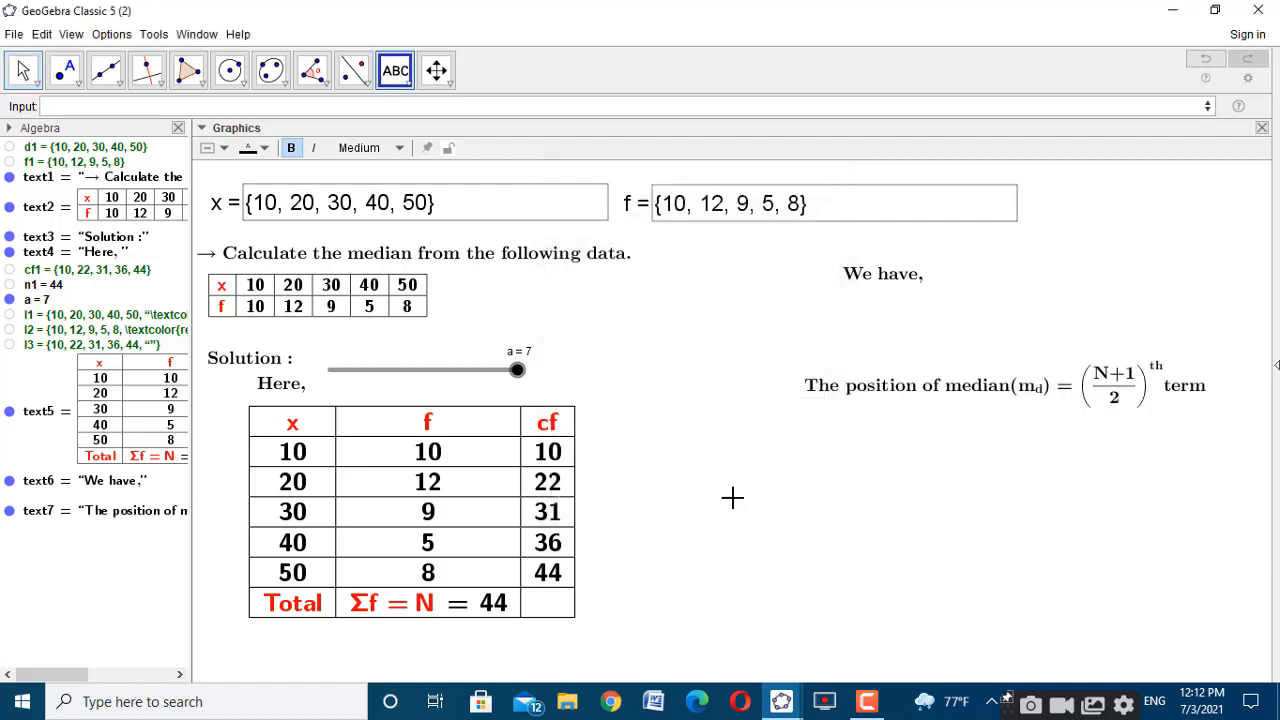
{"action": "left_click_drag", "start_coordinate": [926, 406], "coordinate": [886, 391]}
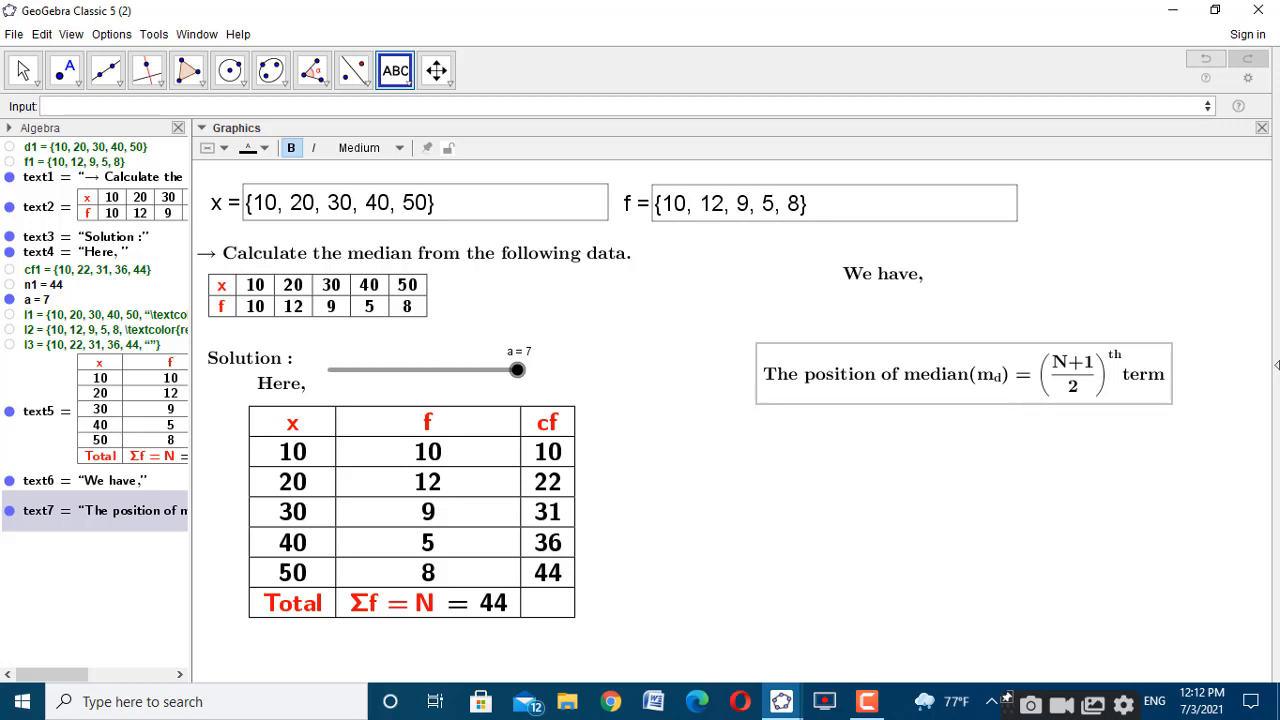
{"action": "left_click_drag", "start_coordinate": [990, 345], "coordinate": [997, 313]}
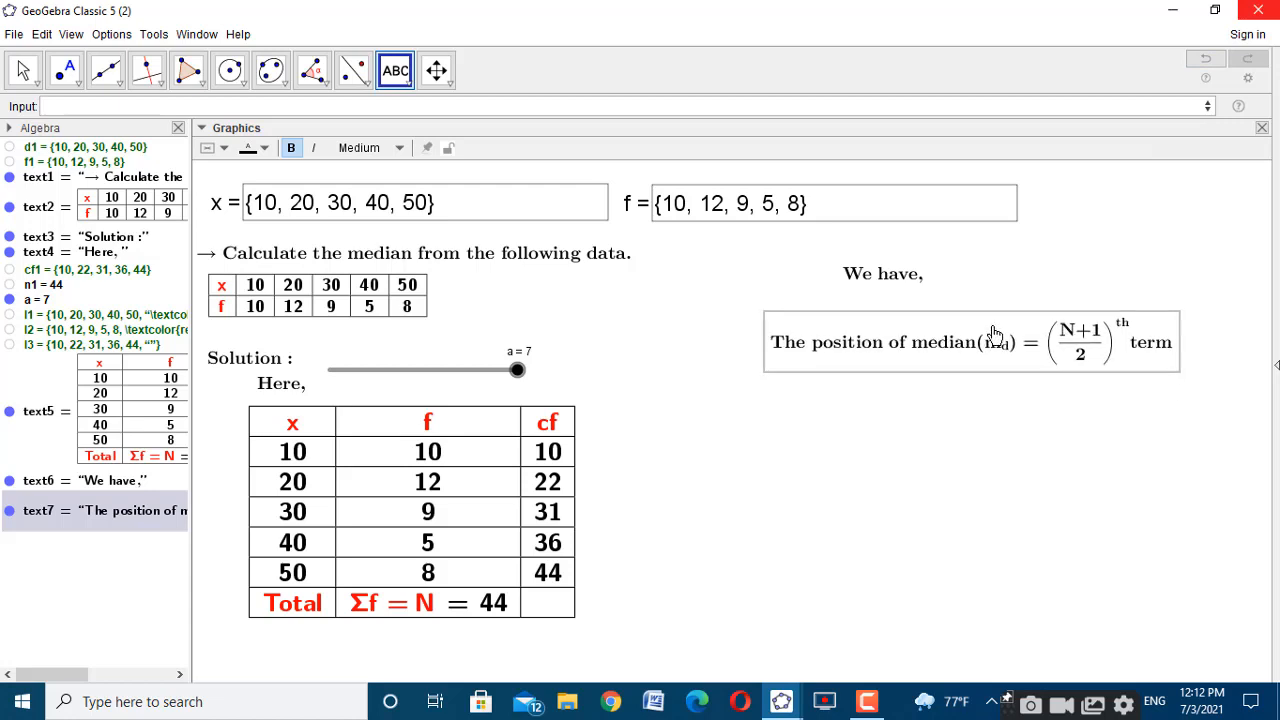
Start a new LaTeX text below the median formula with \text{= \left(\frac{n1+1}{2}\right), inserting n1 as a linked object from the algebra list
{"action": "left_click", "coordinate": [988, 431]}
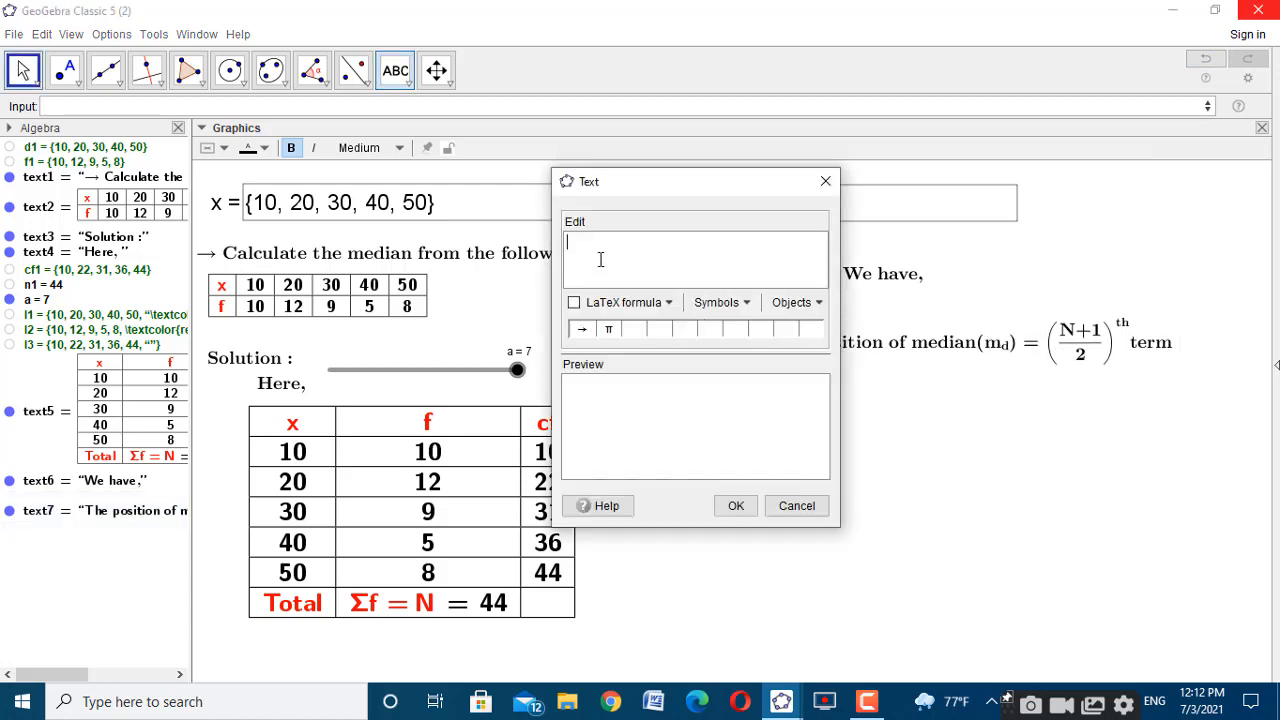
{"action": "type", "text": "\\text+"}
{"action": "key", "text": "BackSpace"}
{"action": "type", "text": "{= "}
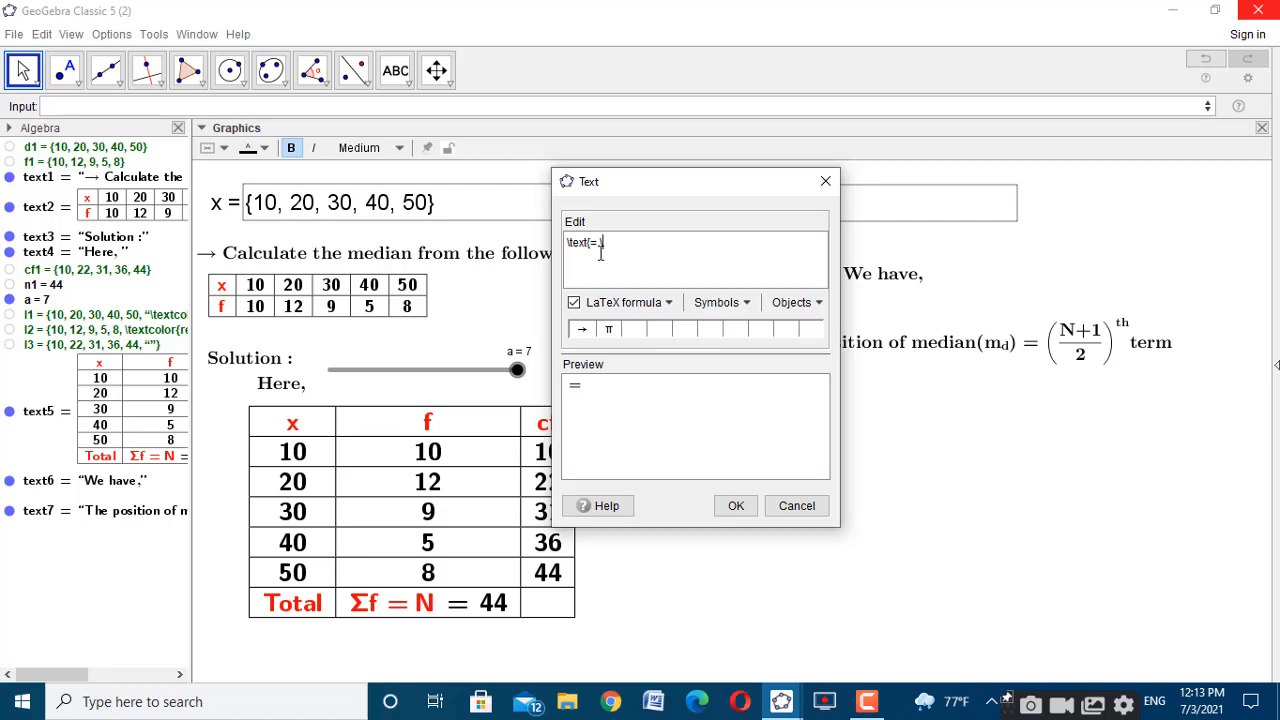
{"action": "type", "text": "\\left(\\frac"}
{"action": "type", "text": "{"}
{"action": "left_click", "coordinate": [42, 285]}
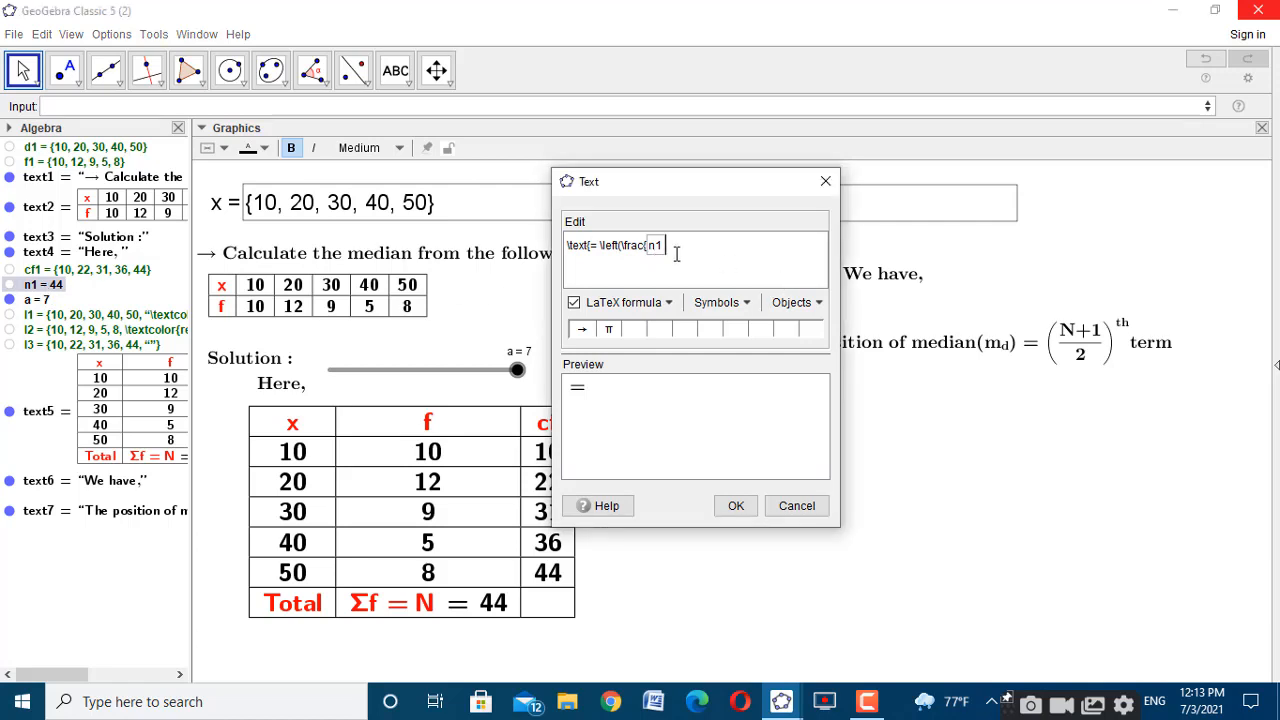
{"action": "type", "text": "+1}{2}\\right)"}
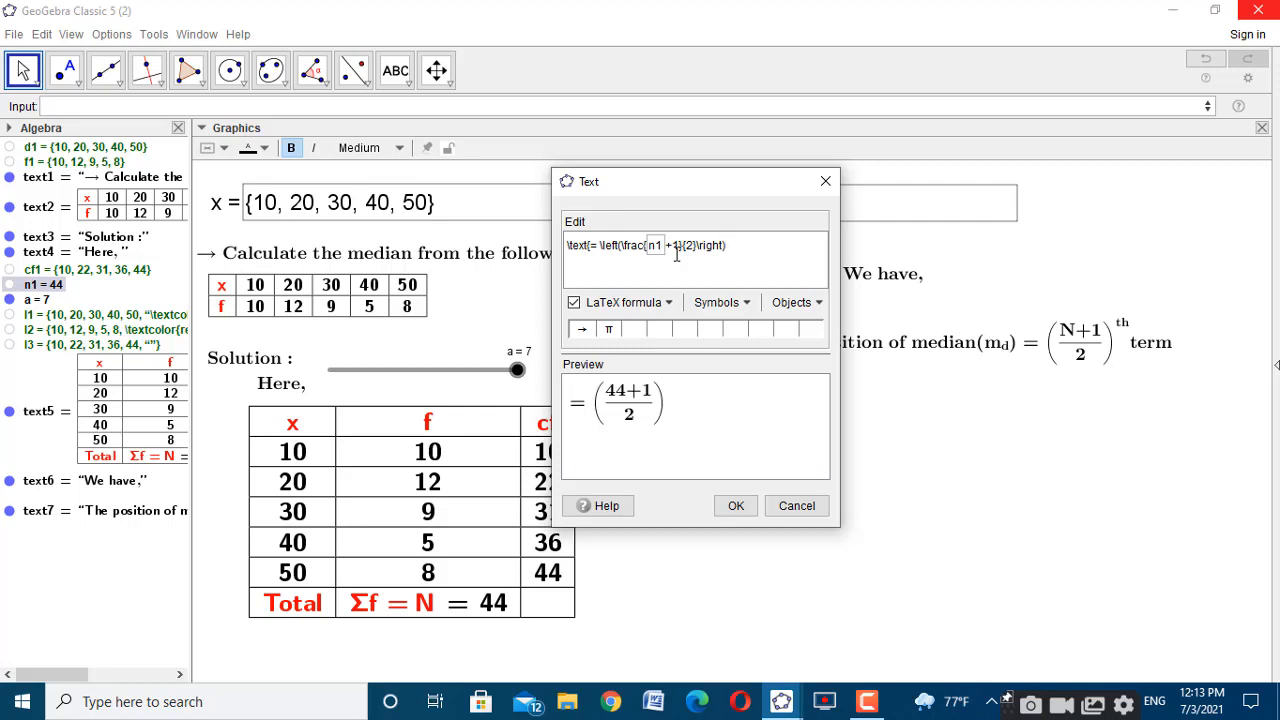
Complete the substituted formula with ^{th}term and create the text
{"action": "type", "text": "^{th"}
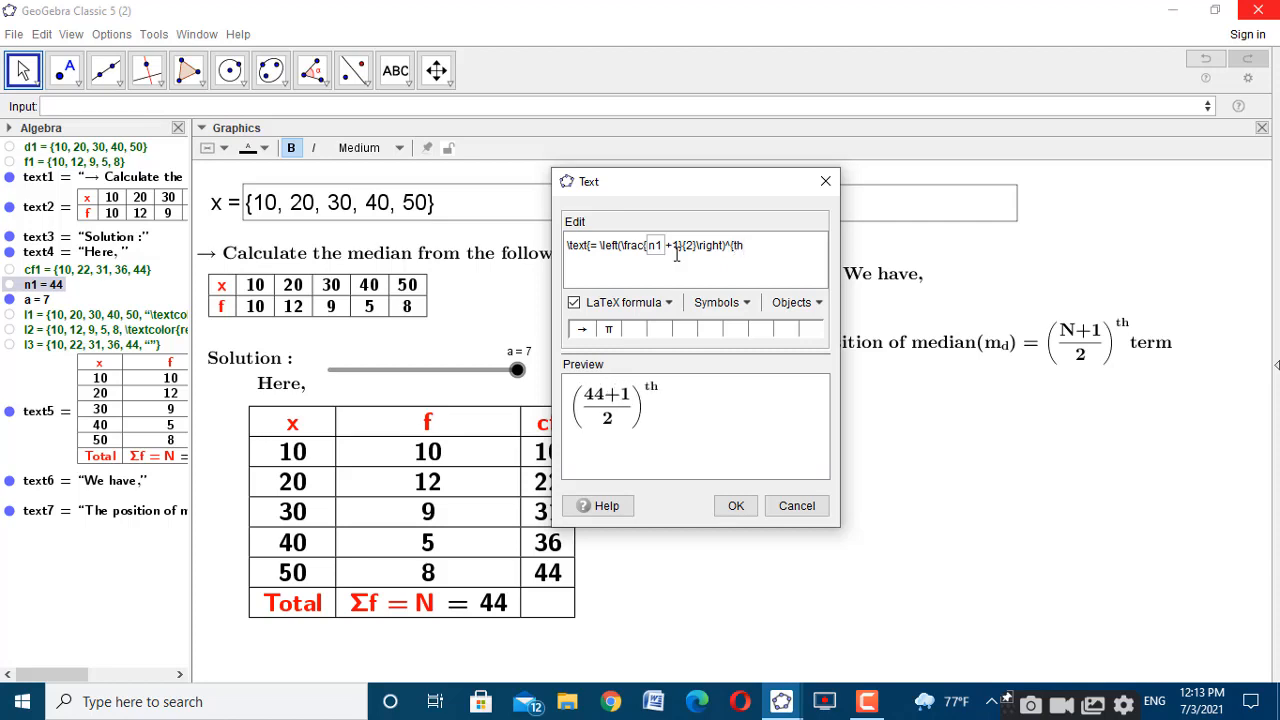
{"action": "type", "text": "}"}
{"action": "type", "text": "te"}
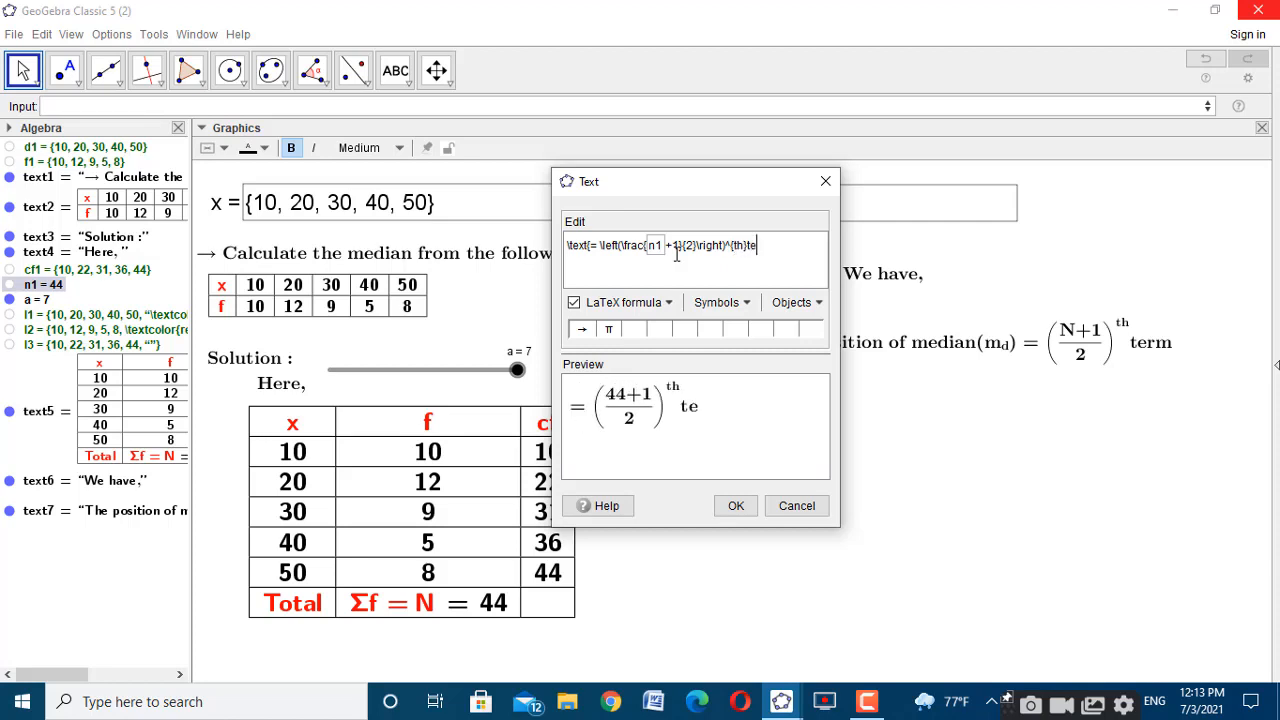
{"action": "type", "text": "rm"}
{"action": "left_click", "coordinate": [736, 505]}
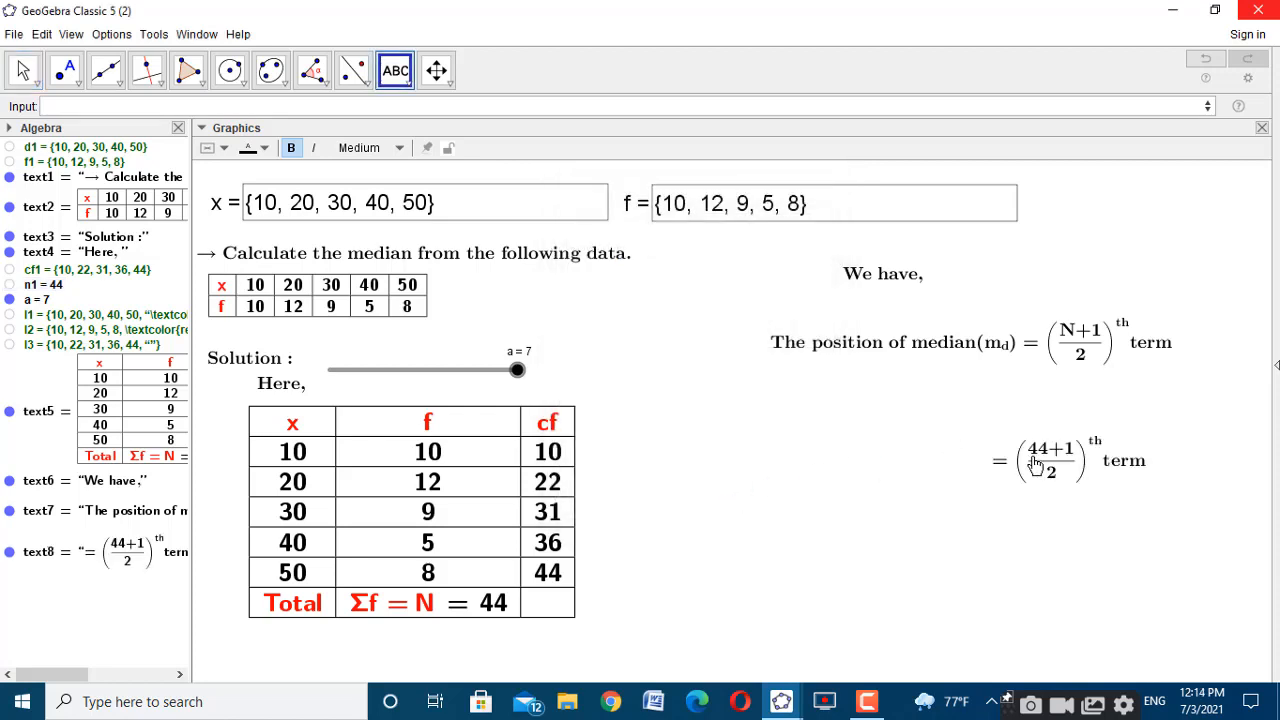
Move the substituted formula directly beneath the N+1 formula so that their equals signs roughly line up
{"action": "left_click_drag", "start_coordinate": [1033, 464], "coordinate": [1066, 425]}
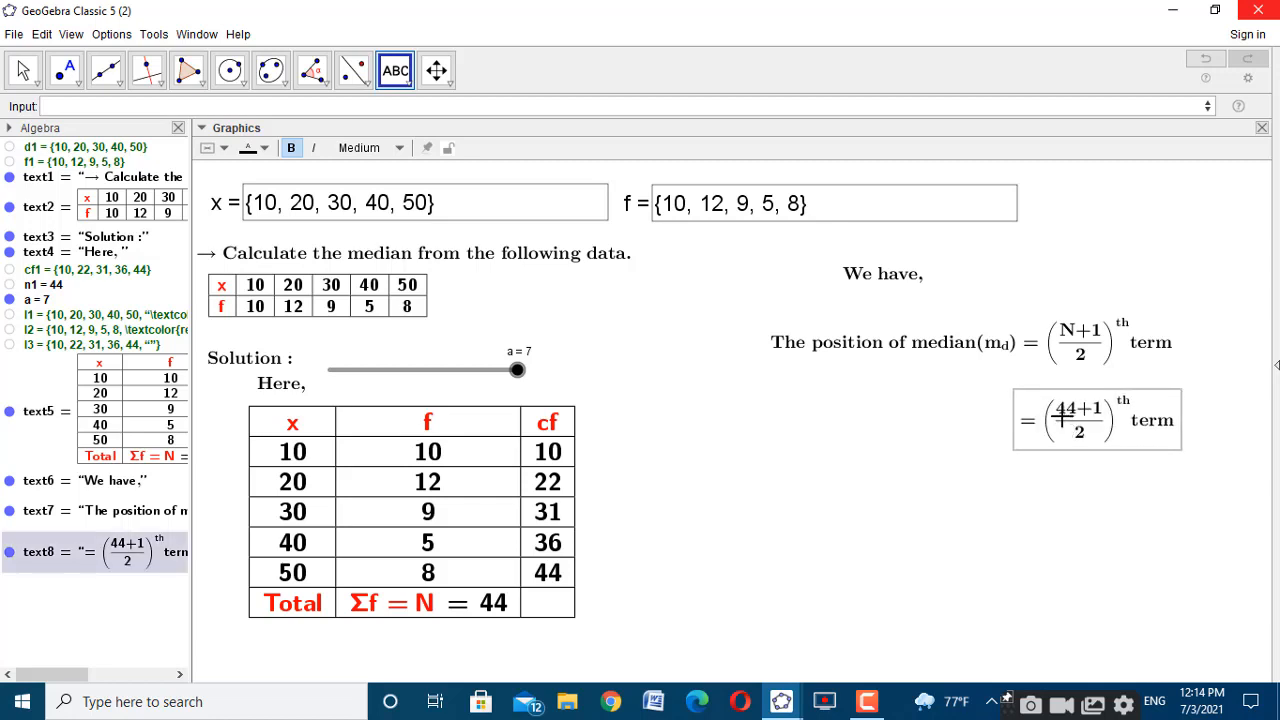
{"action": "left_click", "coordinate": [25, 70]}
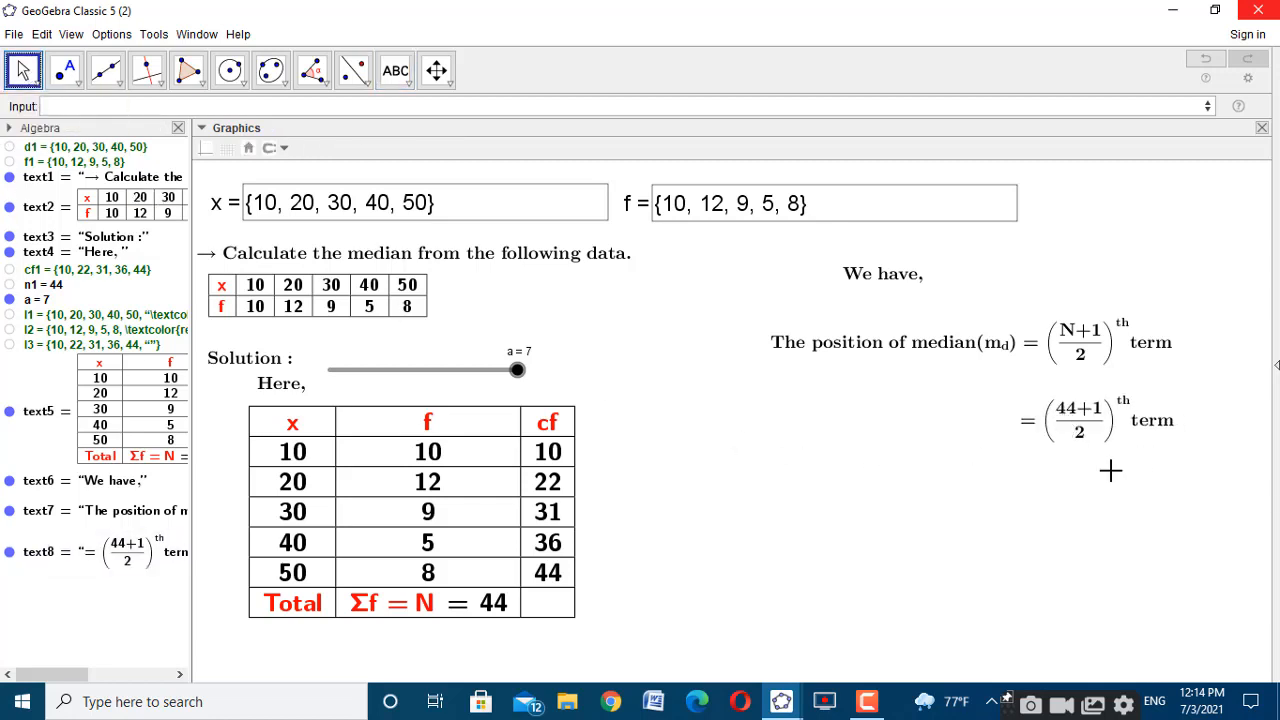
{"action": "left_click_drag", "start_coordinate": [1100, 424], "coordinate": [1105, 412]}
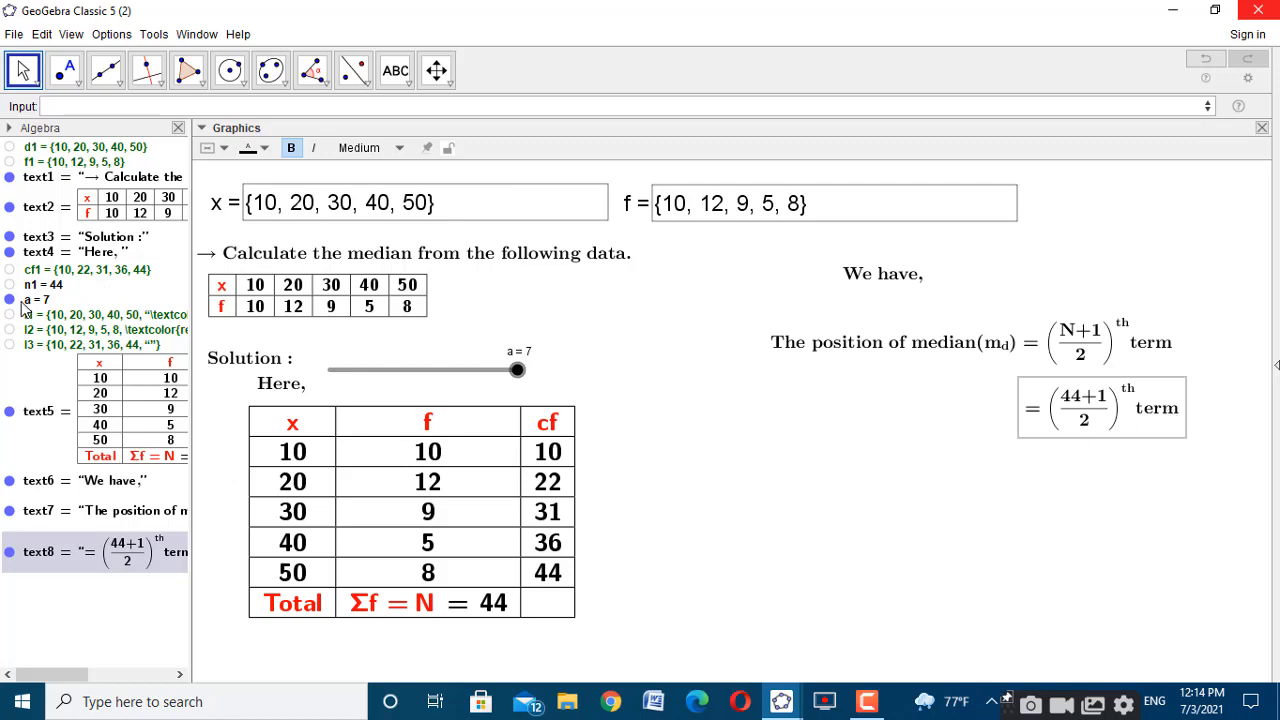
Define a number as n1+1 and rename it n11
{"action": "left_click", "coordinate": [171, 108]}
{"action": "type", "text": "n1+1"}
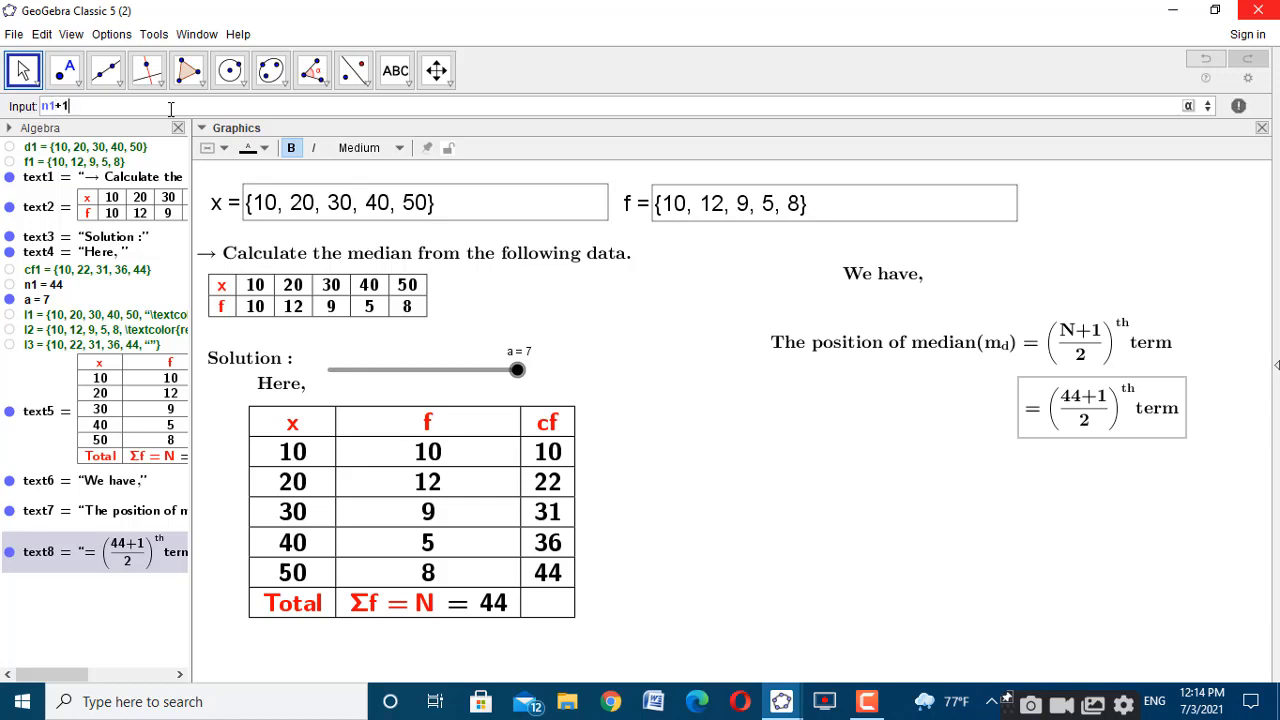
{"action": "key", "text": "Return"}
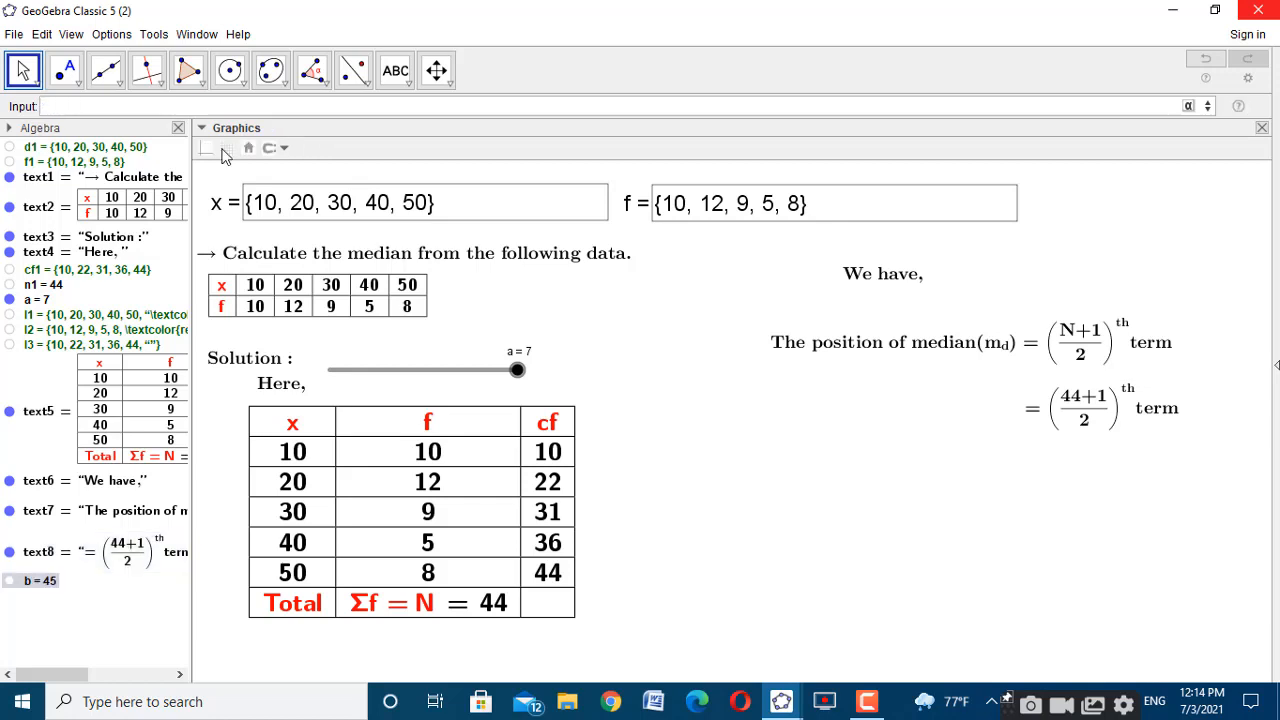
{"action": "right_click", "coordinate": [44, 584]}
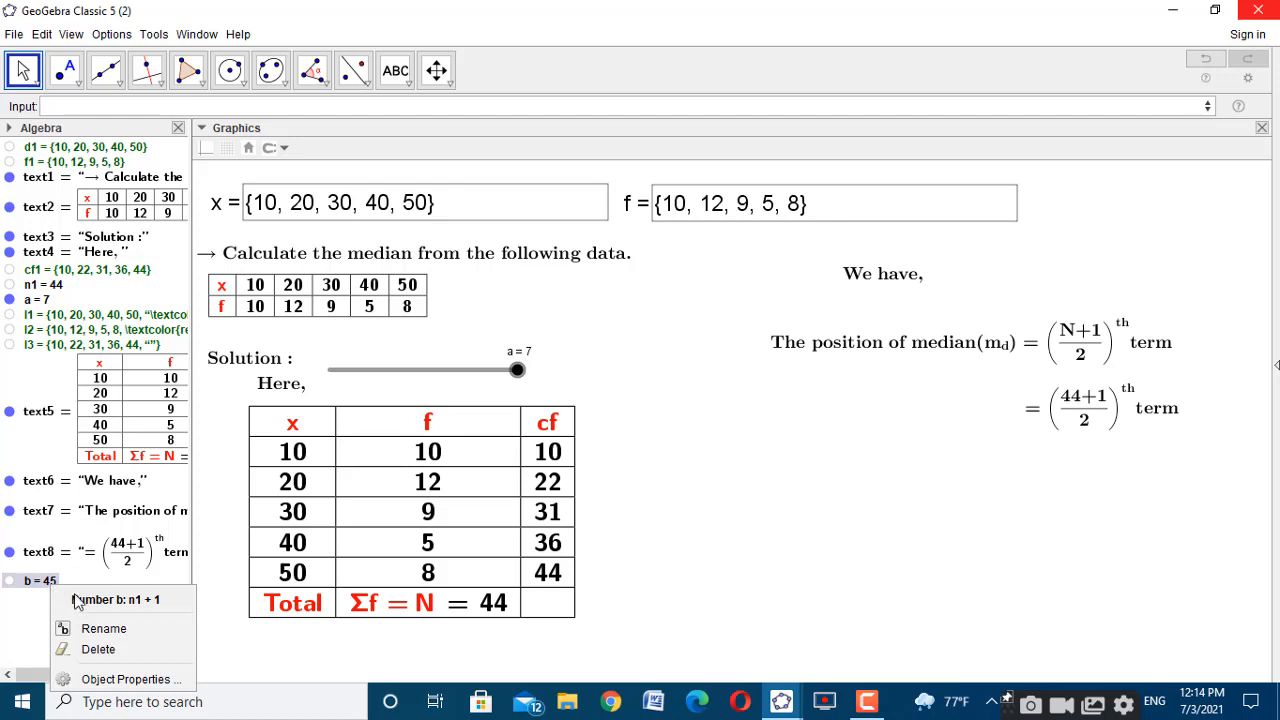
{"action": "left_click", "coordinate": [103, 628]}
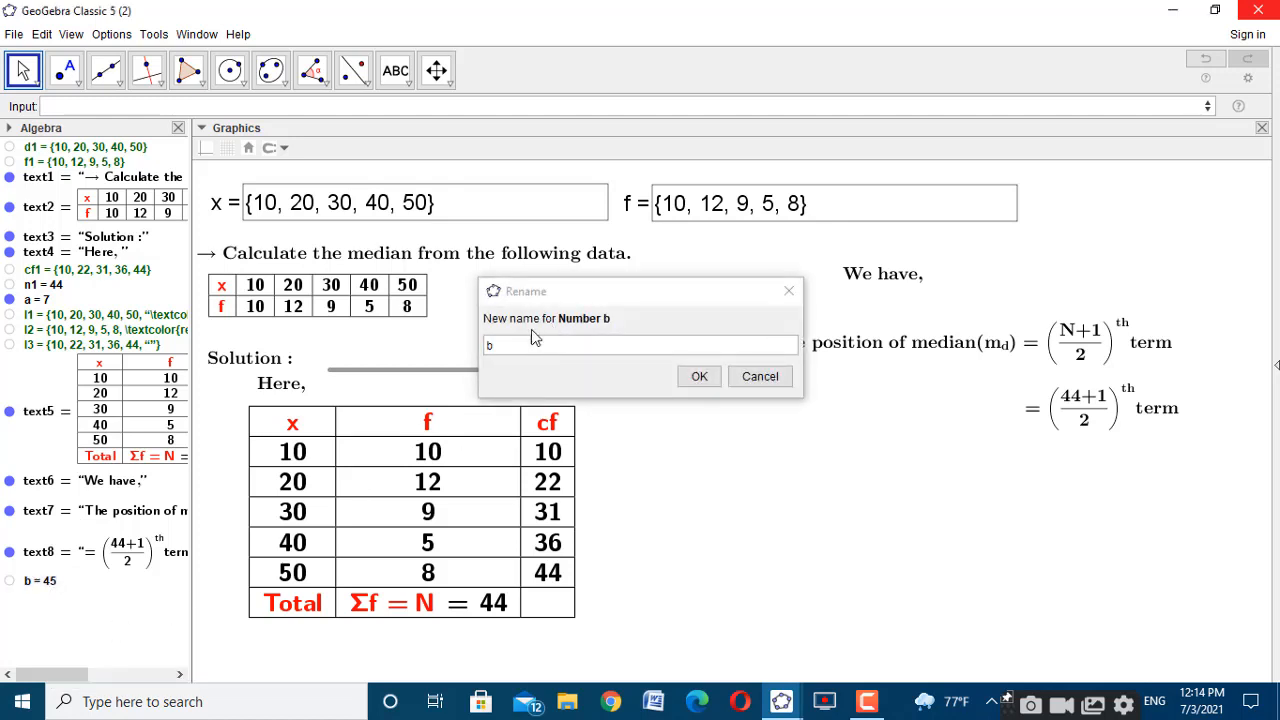
{"action": "type", "text": "n11"}
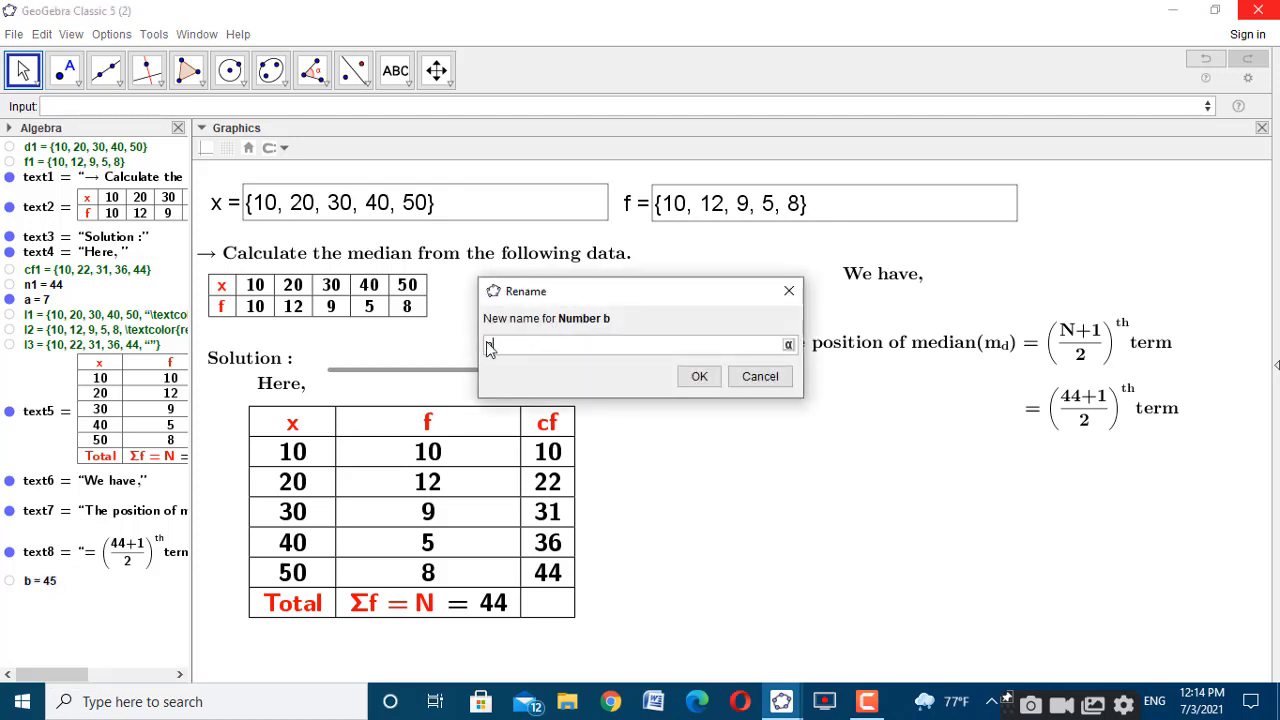
{"action": "left_click", "coordinate": [699, 376]}
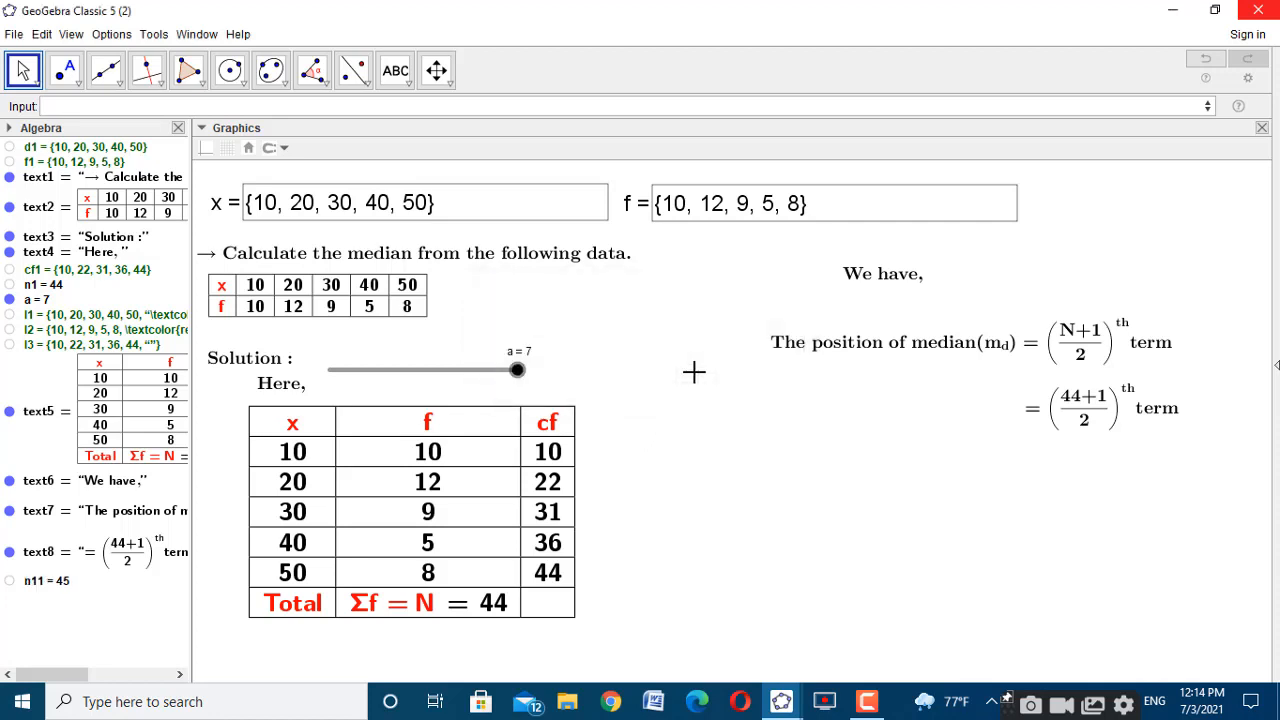
Start a new LaTeX text with \text{= \left(\frac{ and insert n11 as a linked object for the numerator
{"action": "left_click", "coordinate": [394, 72]}
{"action": "left_click", "coordinate": [712, 399]}
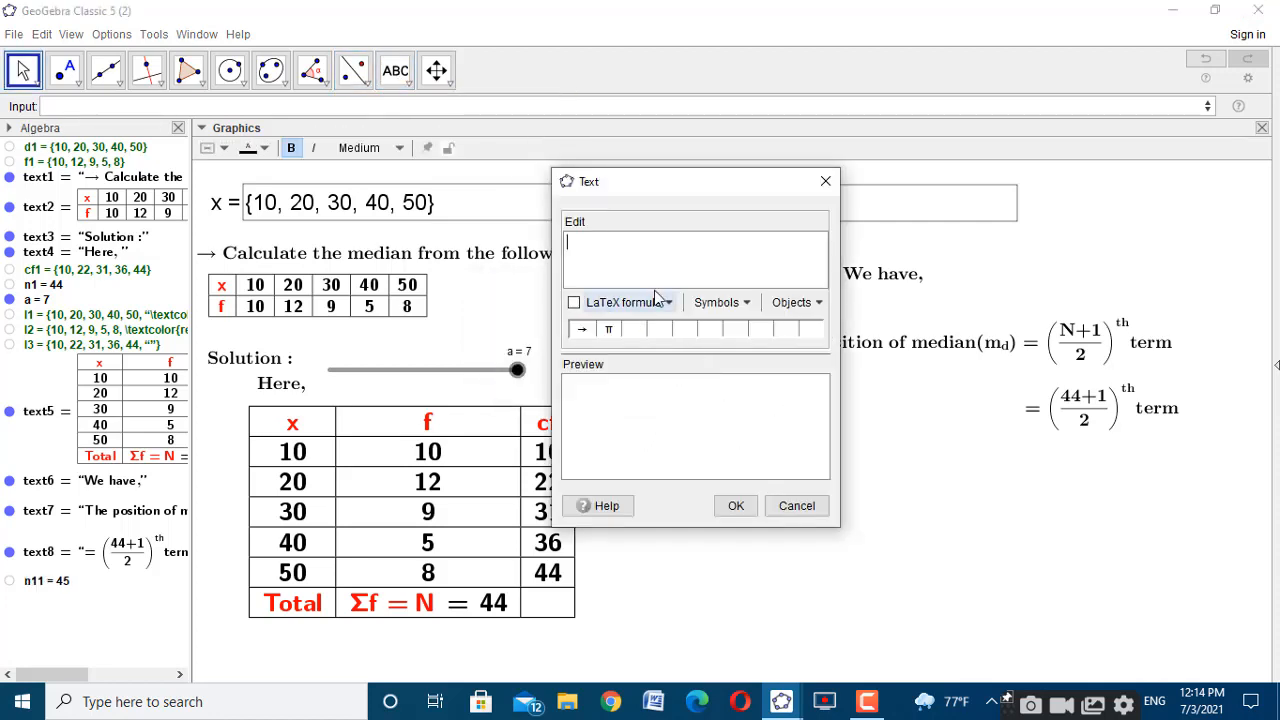
{"action": "type", "text": "ext{="}
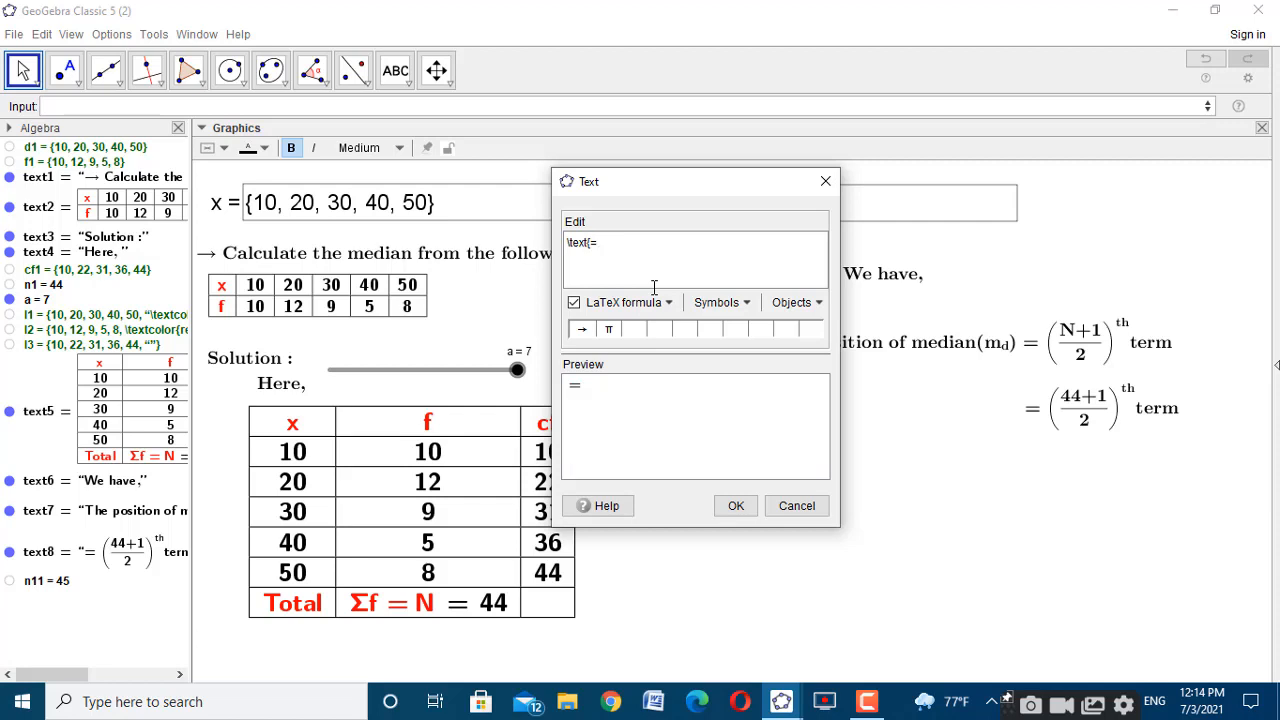
{"action": "type", "text": " \\"}
{"action": "type", "text": "l"}
{"action": "type", "text": "eft(\\frac{"}
{"action": "left_click", "coordinate": [47, 582]}
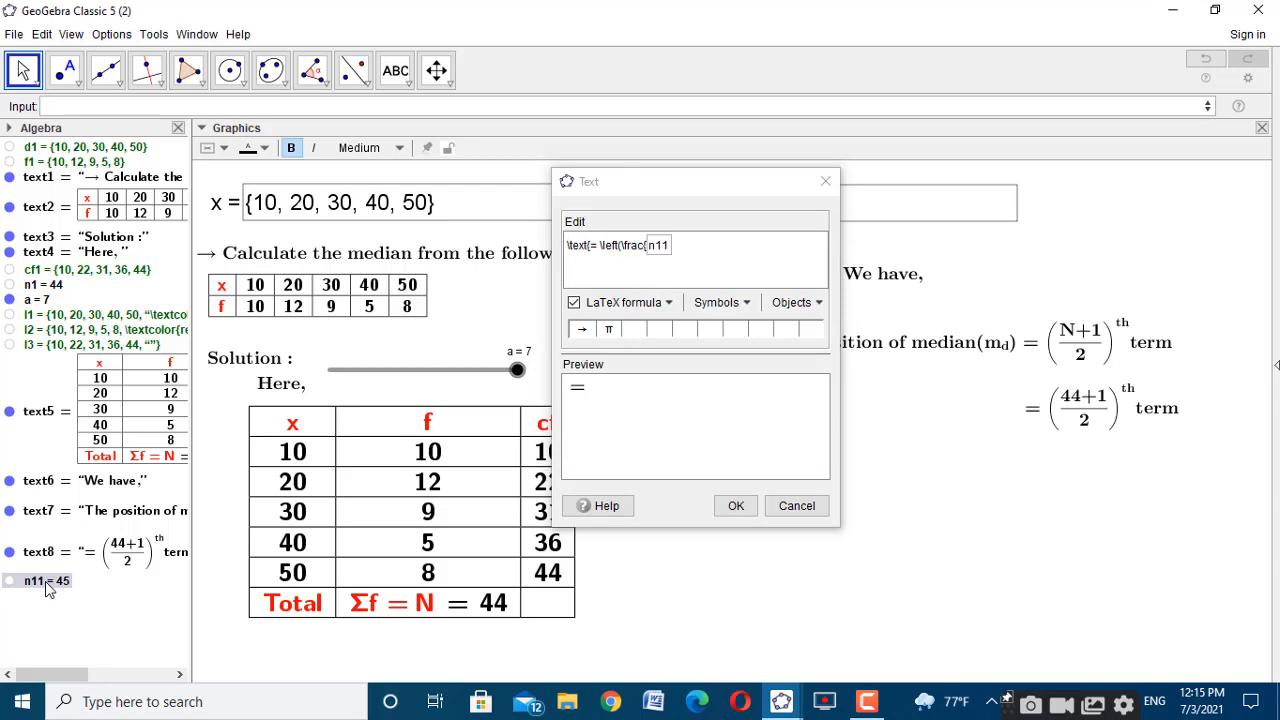
Complete the formula with }{2}\right)^{th}term, create the text and place it directly beneath the (44+1)/2 line
{"action": "left_click", "coordinate": [688, 243]}
{"action": "type", "text": "}{2"}
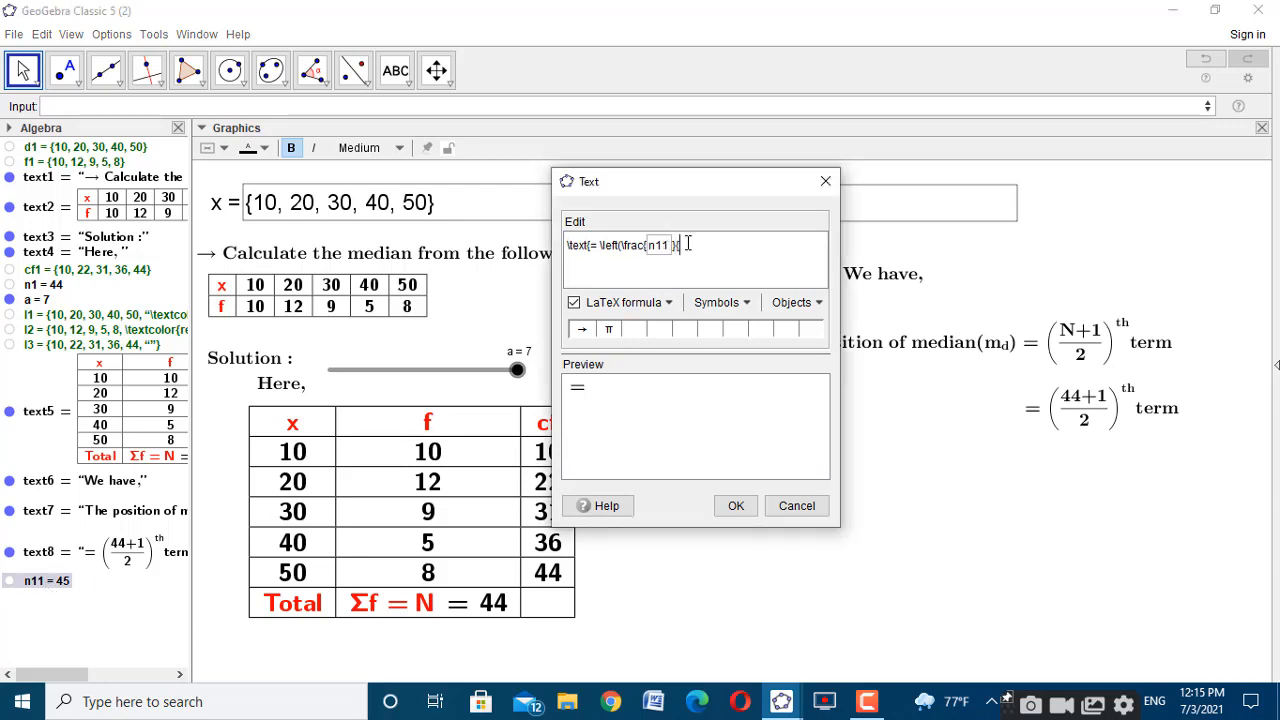
{"action": "type", "text": "}\right)"}
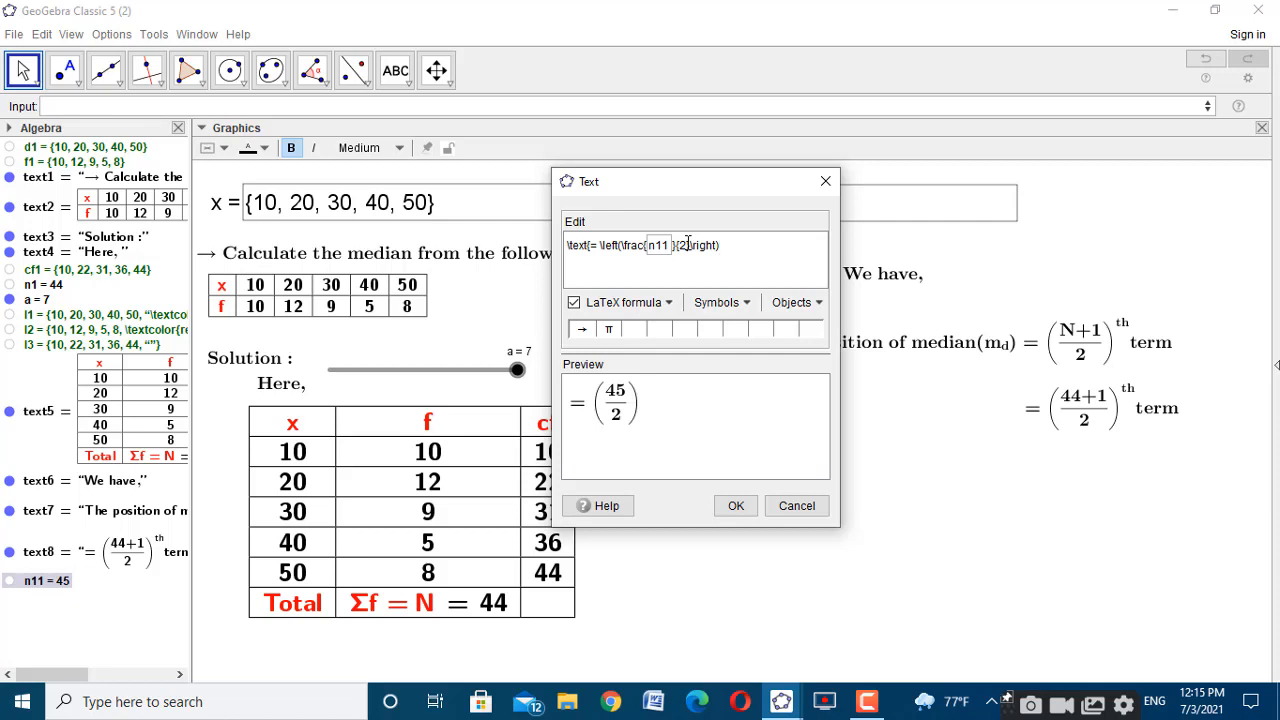
{"action": "type", "text": "^{t"}
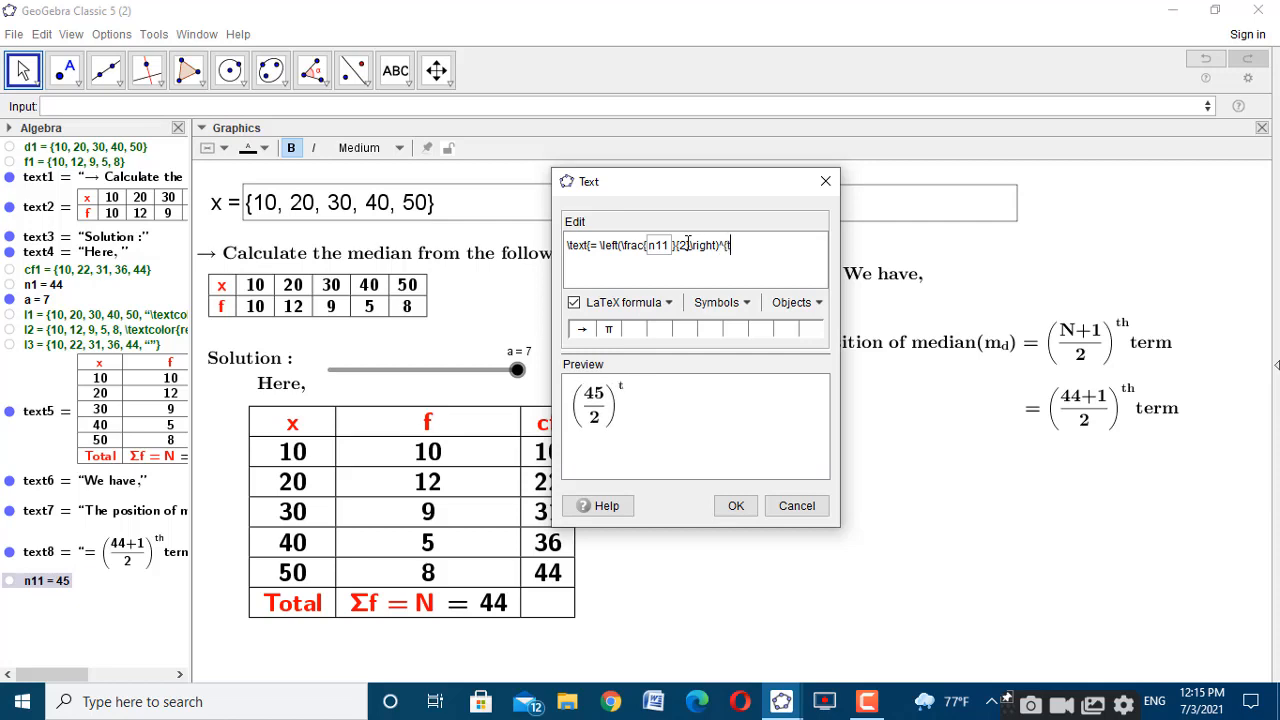
{"action": "type", "text": "h}term"}
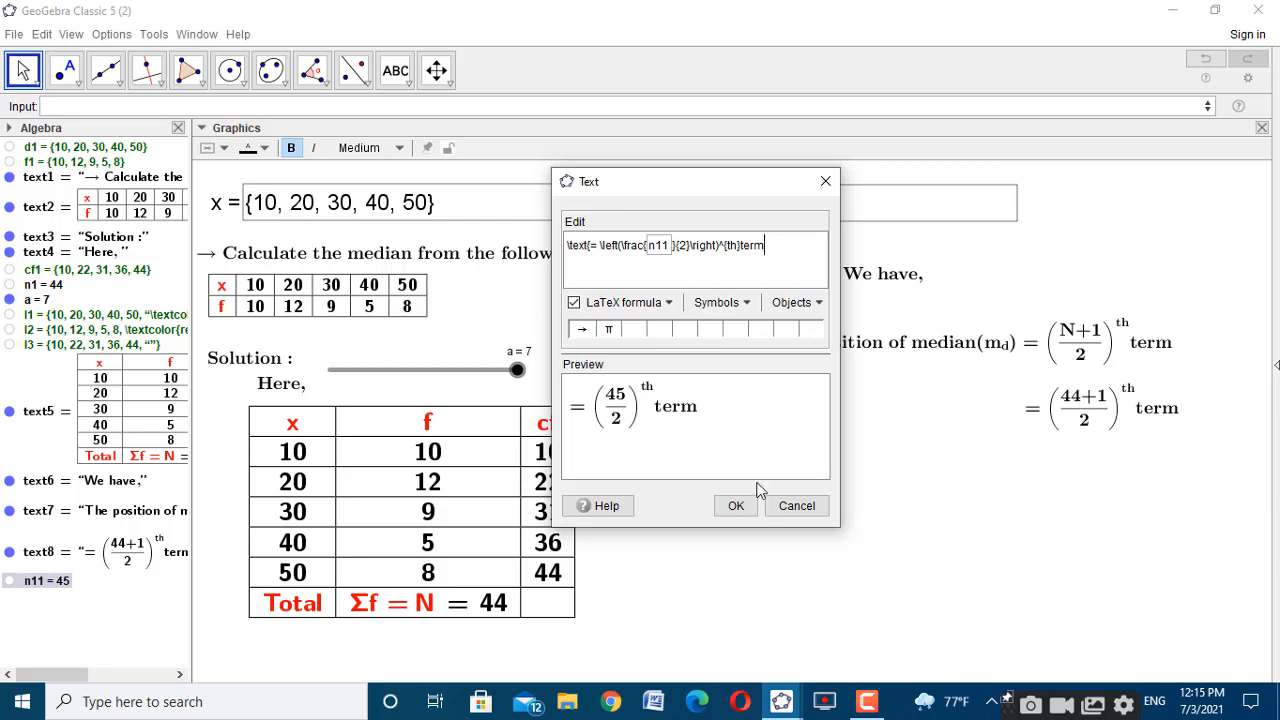
{"action": "left_click", "coordinate": [736, 505]}
{"action": "left_click_drag", "start_coordinate": [768, 404], "coordinate": [1086, 480]}
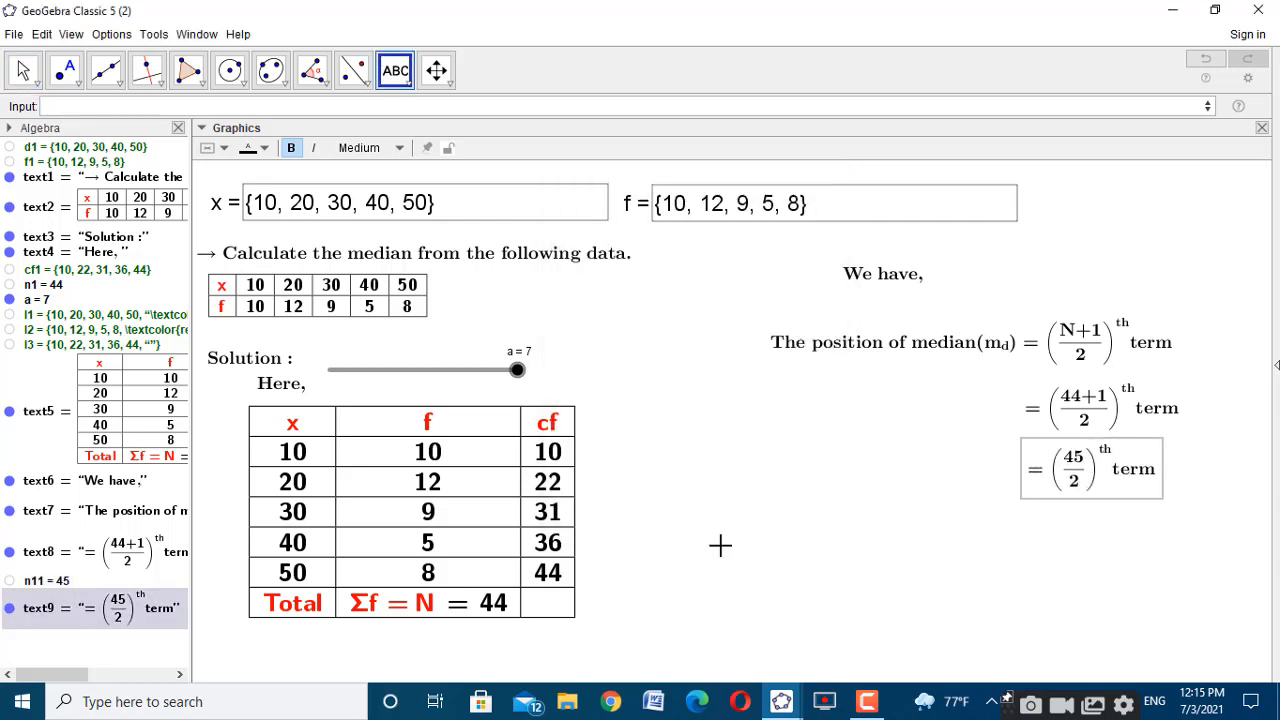
Define a number as n11/2 and rename it n111
{"action": "left_click", "coordinate": [124, 98]}
{"action": "type", "text": "n11/2"}
{"action": "key", "text": "Return"}
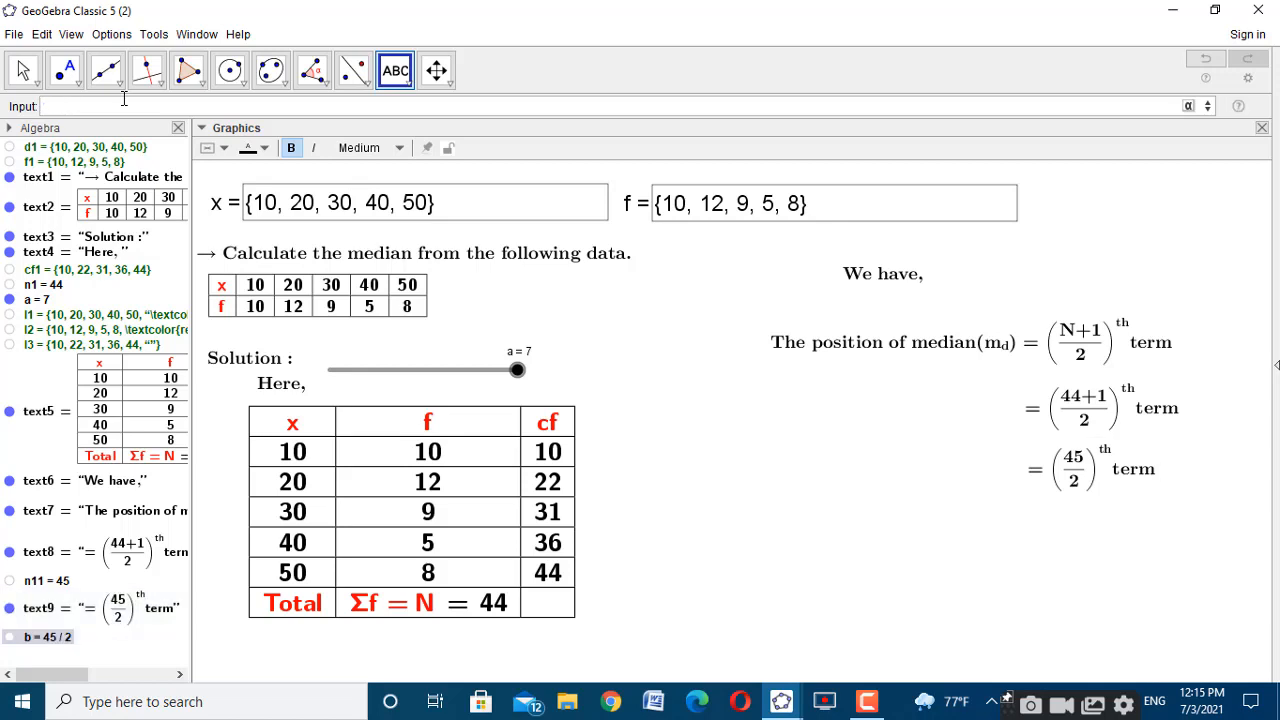
{"action": "right_click", "coordinate": [60, 652]}
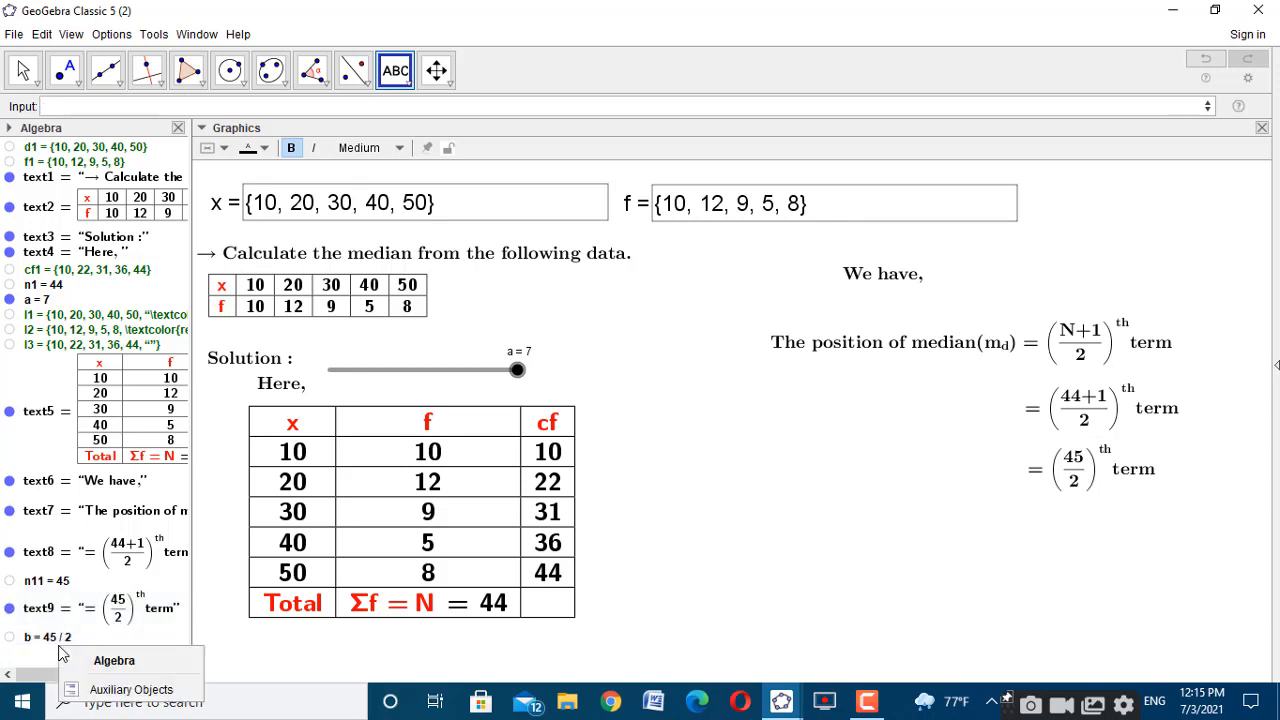
{"action": "right_click", "coordinate": [52, 638]}
{"action": "left_click", "coordinate": [88, 658]}
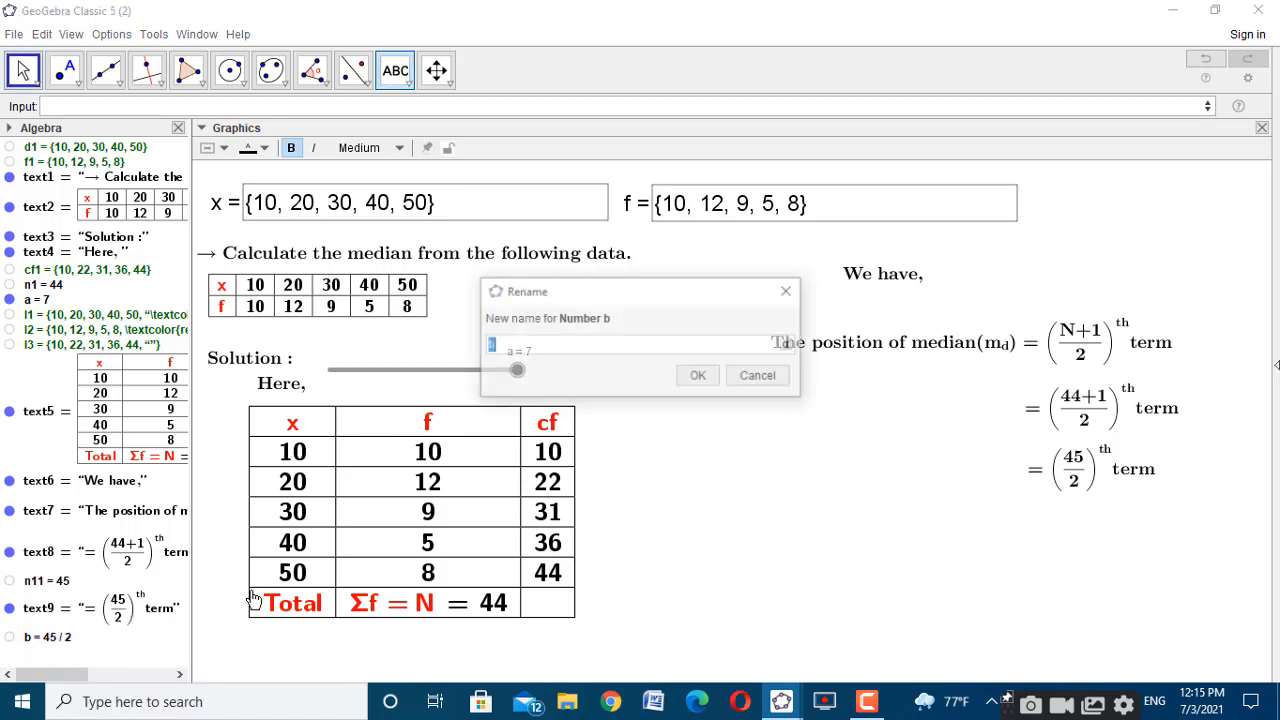
{"action": "type", "text": "n111"}
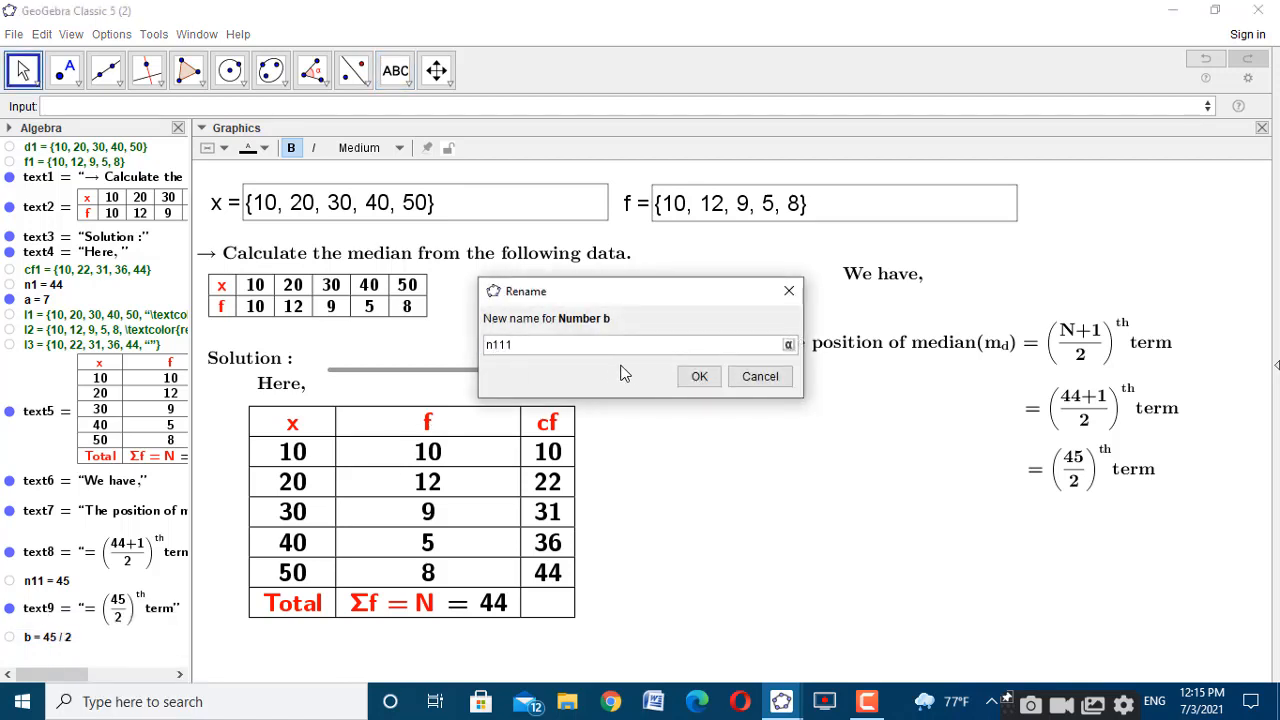
{"action": "left_click", "coordinate": [697, 376]}
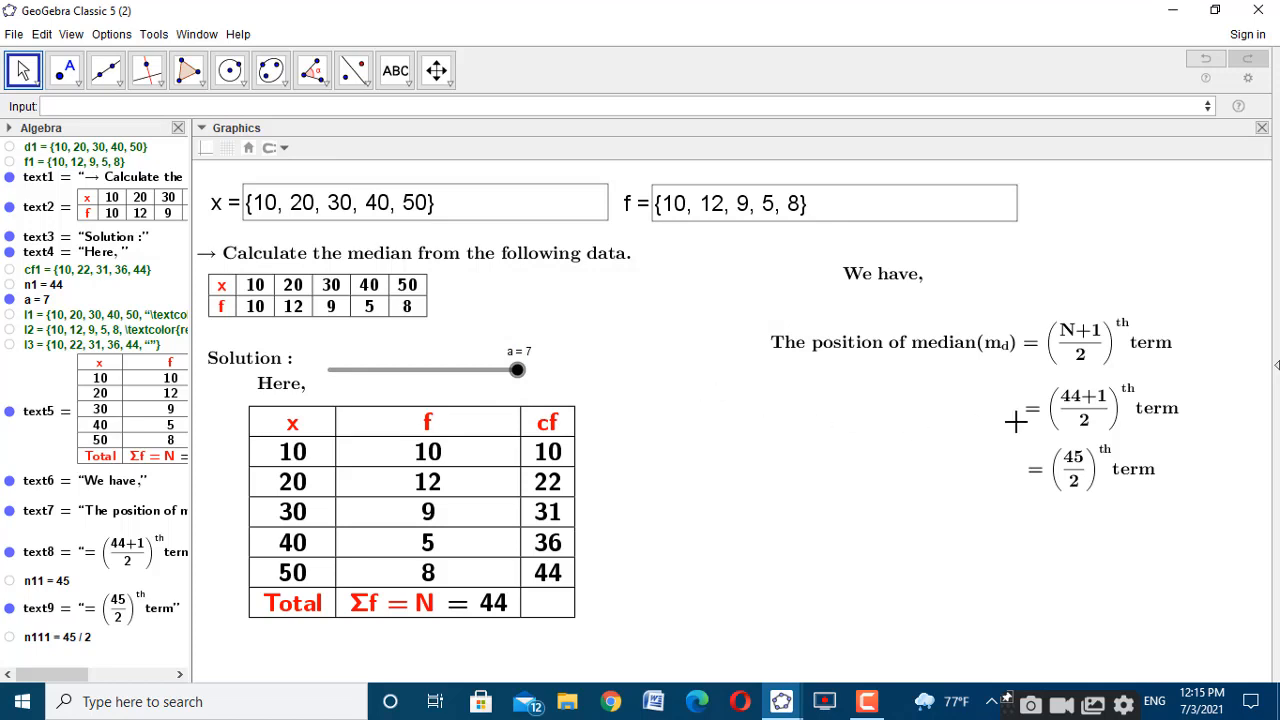
Start another LaTeX text with \text{=\left( and insert n111 as a linked object
{"action": "left_click", "coordinate": [400, 76]}
{"action": "left_click", "coordinate": [430, 146]}
{"action": "left_click", "coordinate": [620, 304]}
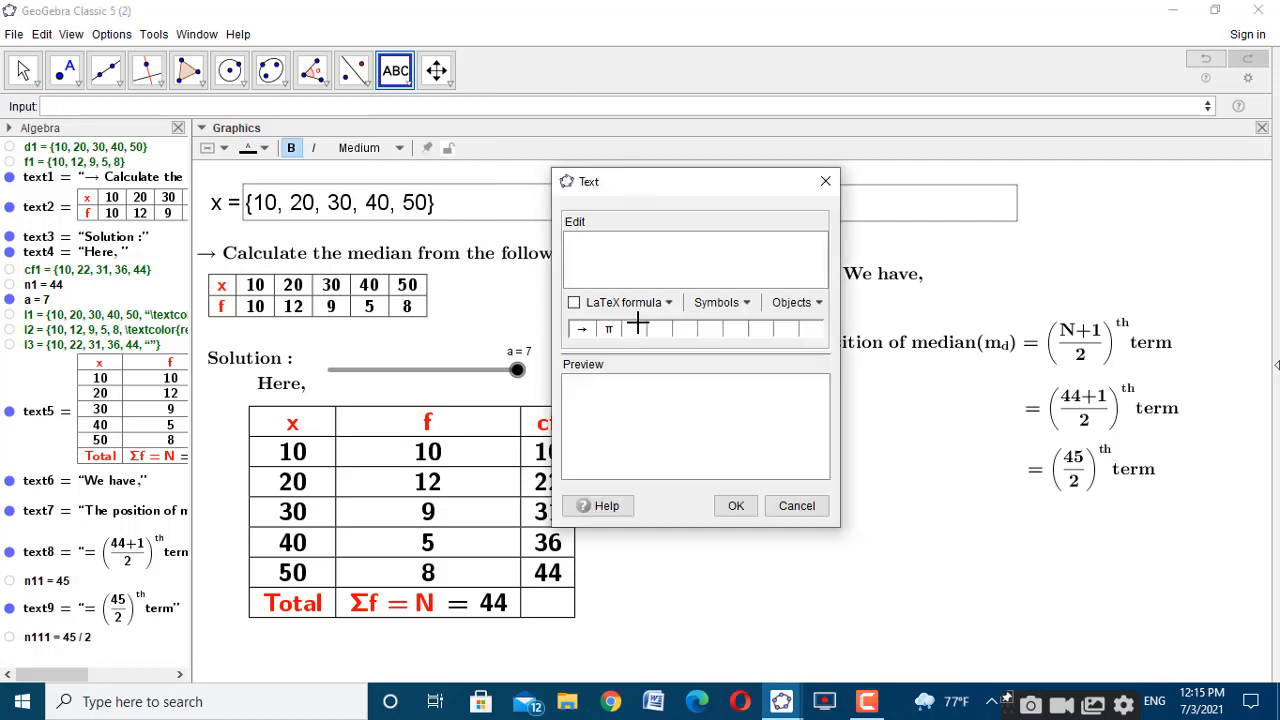
{"action": "type", "text": "\\"}
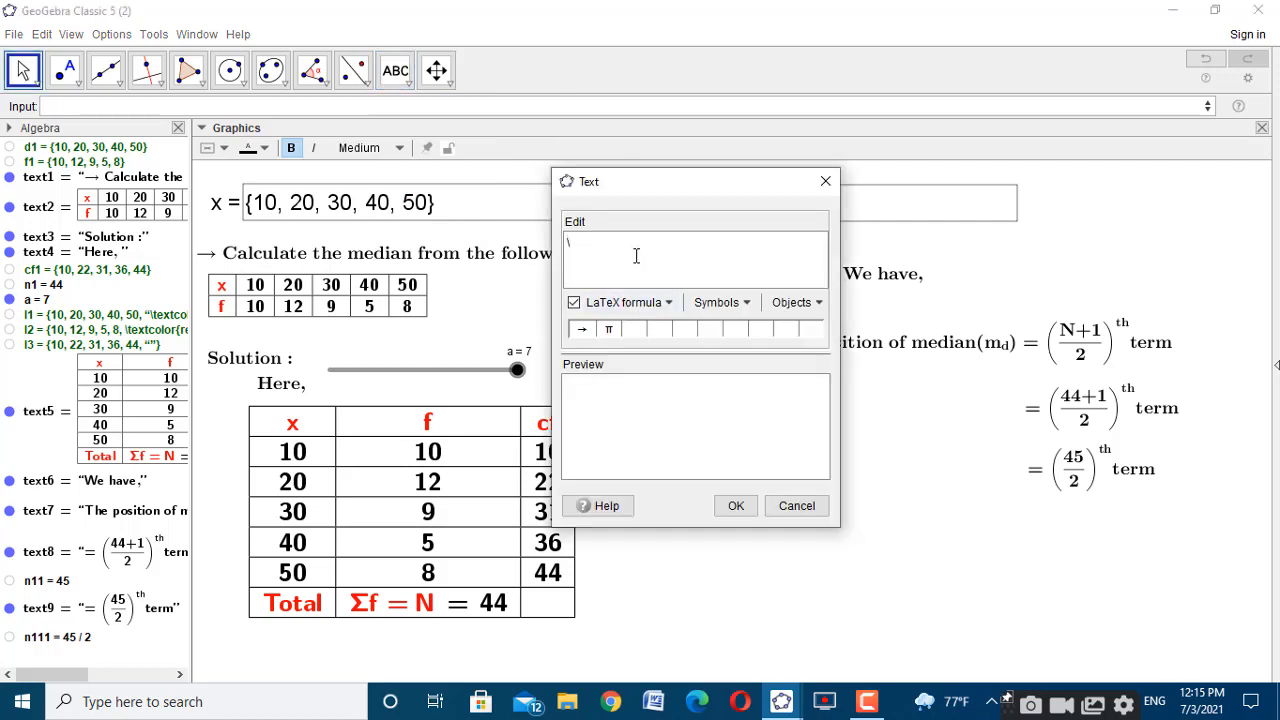
{"action": "type", "text": "text{="}
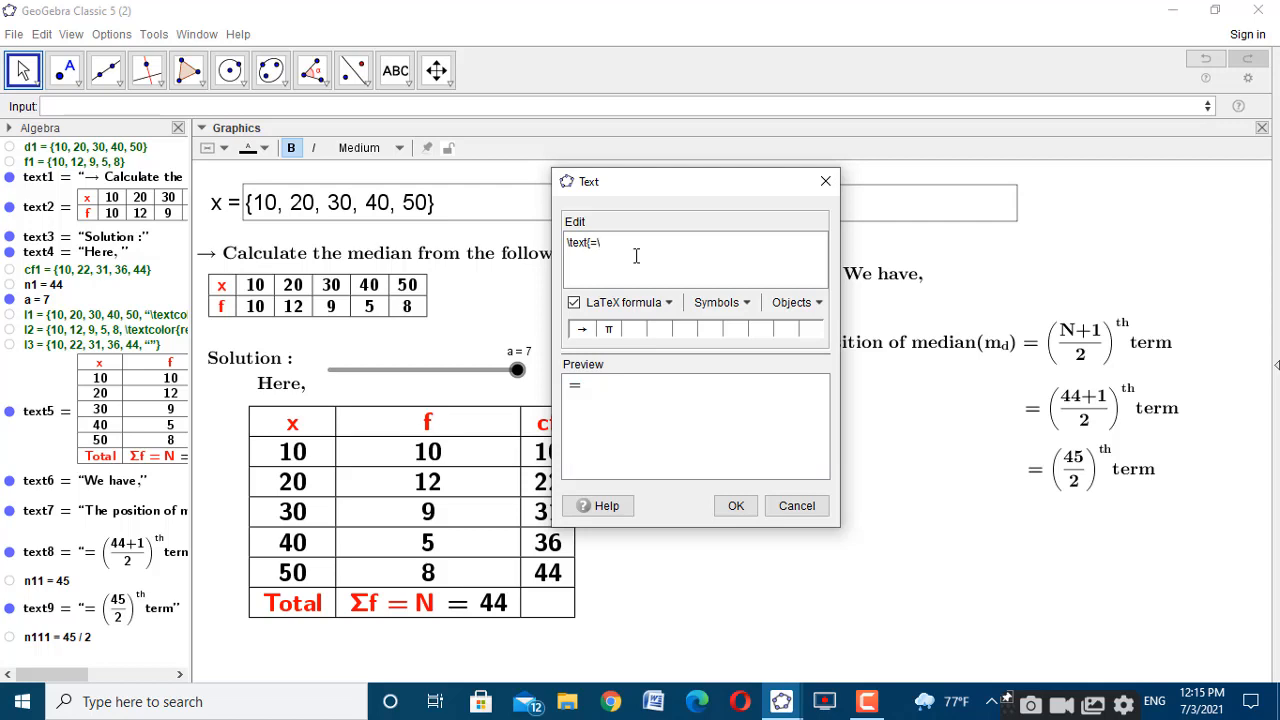
{"action": "type", "text": "\\left("}
{"action": "left_click", "coordinate": [72, 640]}
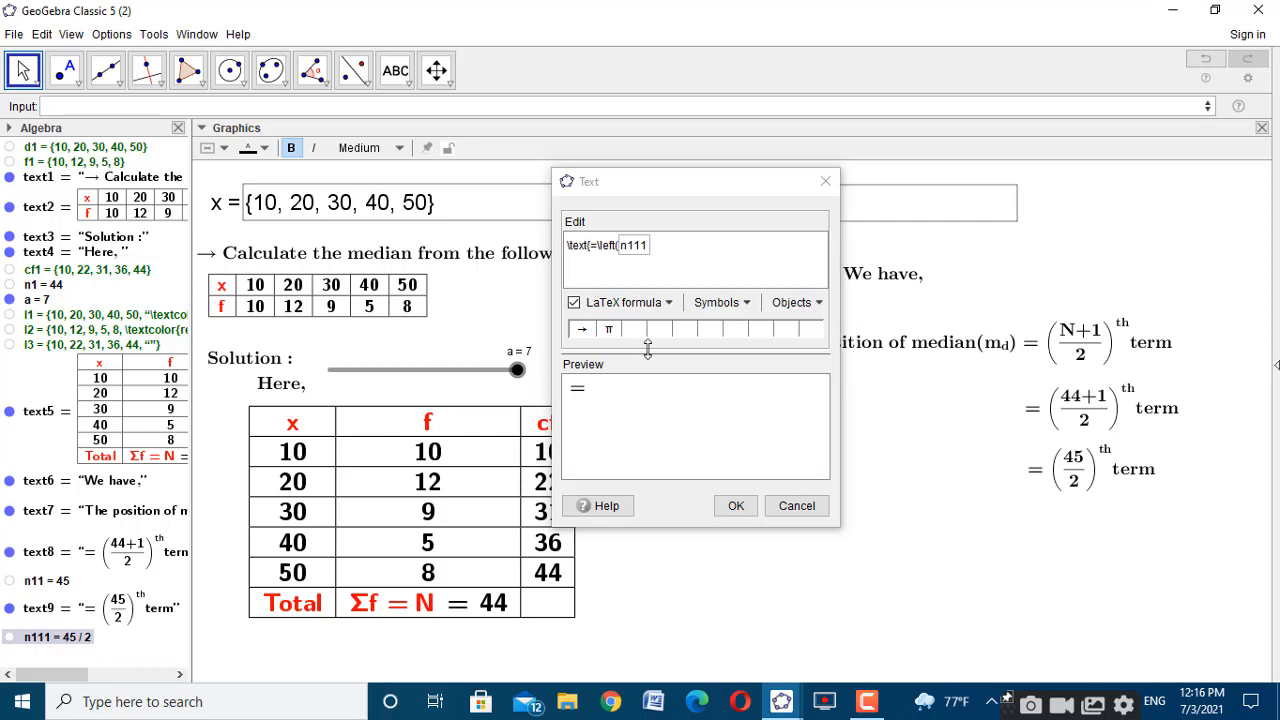
Complete the text with \right)^{th} term, create it and place it beneath the 45/2 line
{"action": "left_click", "coordinate": [680, 250]}
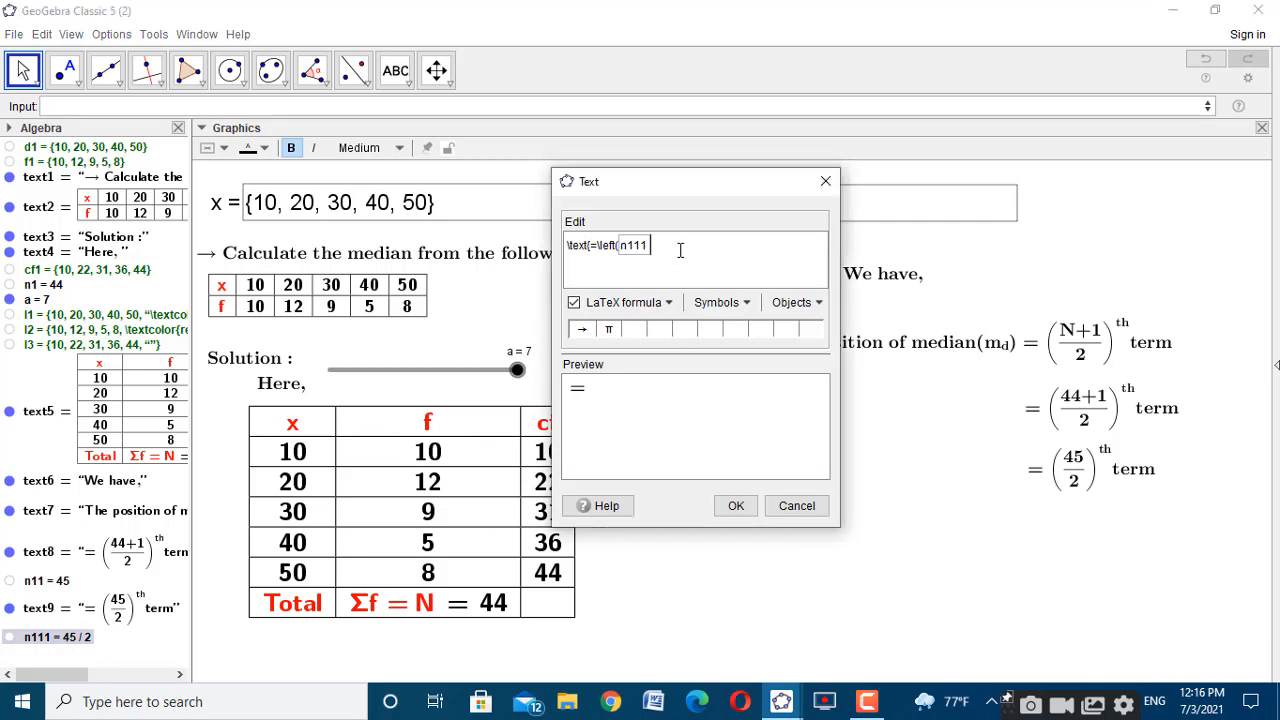
{"action": "type", "text": "\\right)^{th}term"}
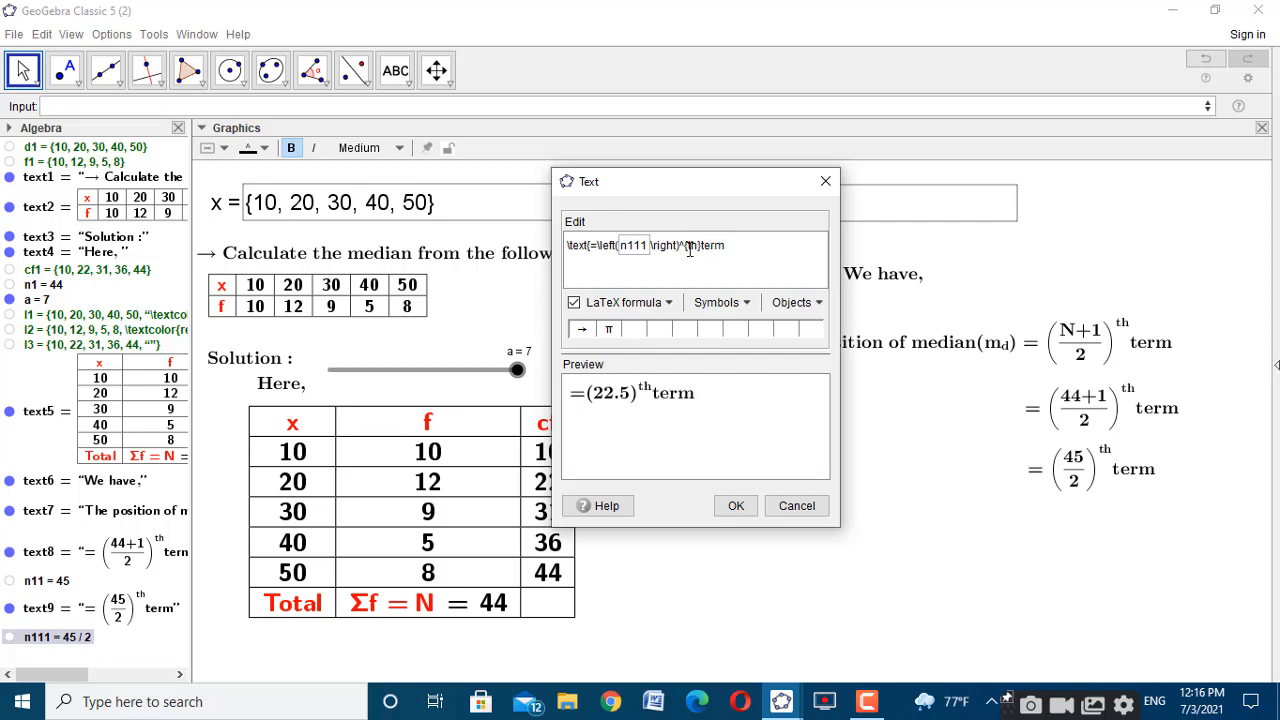
{"action": "left_click", "coordinate": [702, 245]}
{"action": "left_click", "coordinate": [736, 506]}
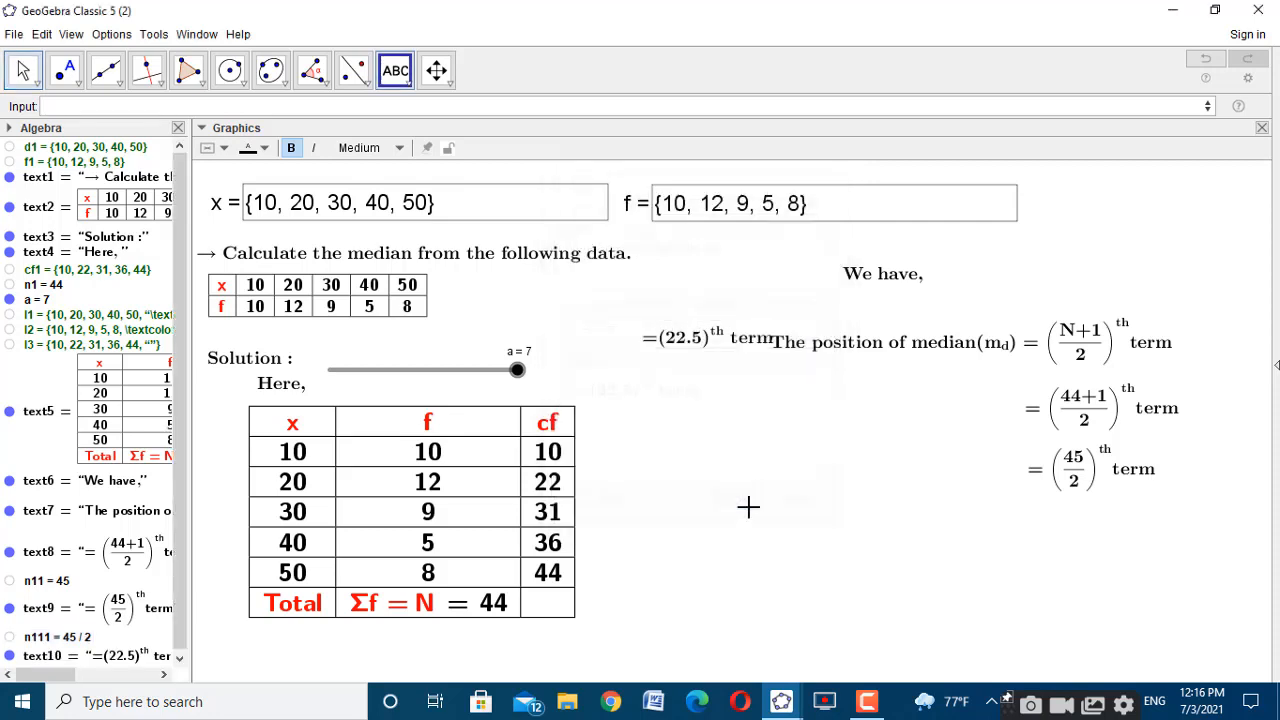
{"action": "left_click_drag", "start_coordinate": [666, 334], "coordinate": [1060, 512]}
{"action": "left_click", "coordinate": [813, 471]}
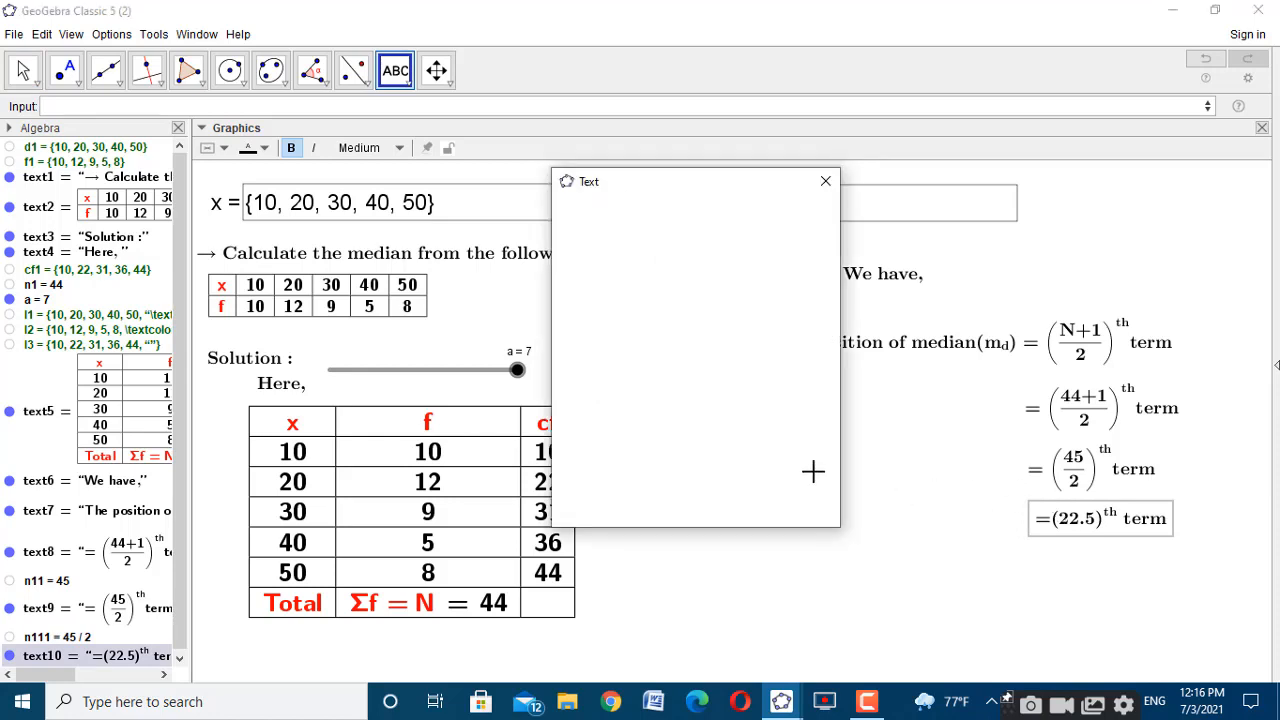
{"action": "left_click", "coordinate": [820, 181]}
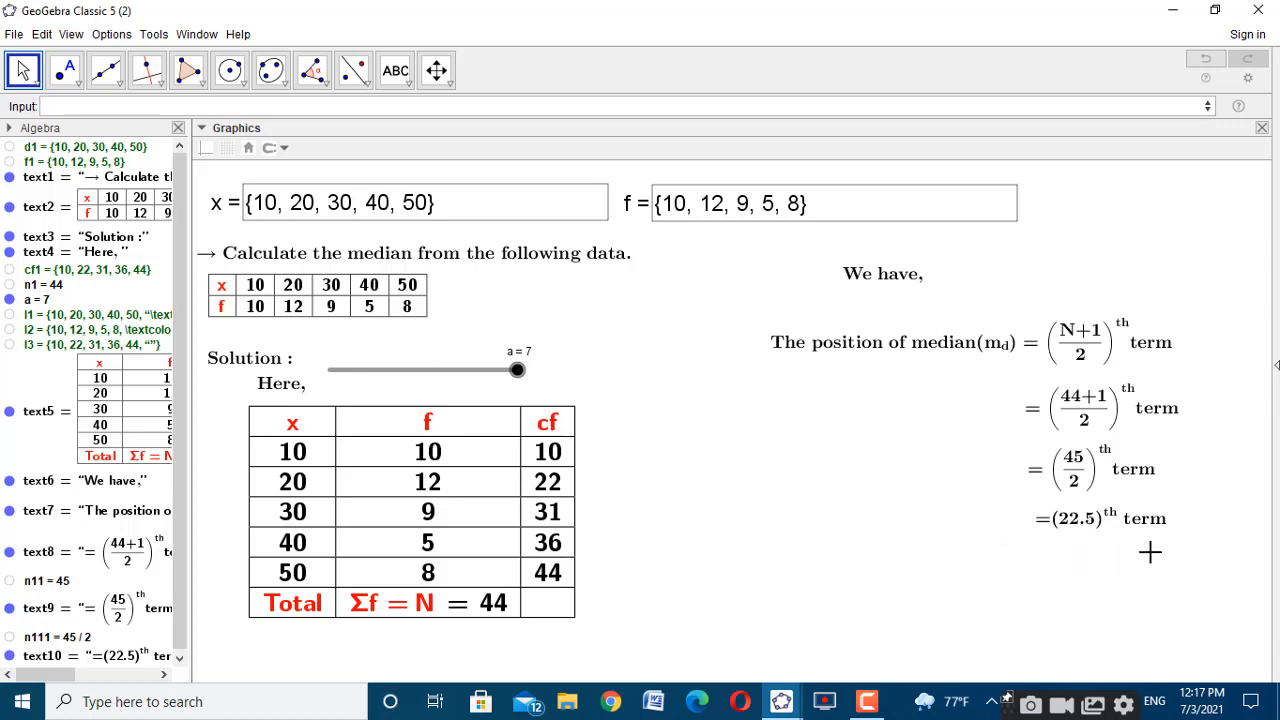
Begin a RemoveUndefined command containing a Sequence with expression, variable, start value and end value
{"action": "left_click", "coordinate": [288, 113]}
{"action": "type", "text": "rem"}
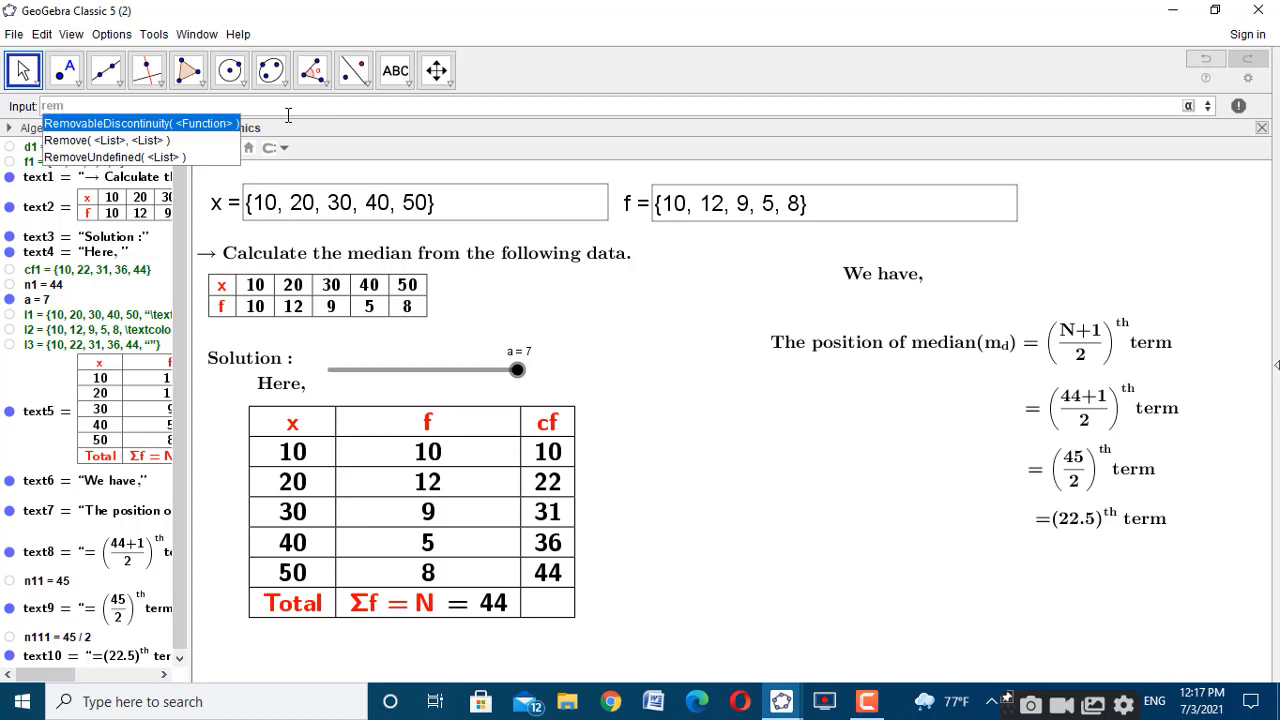
{"action": "left_click", "coordinate": [170, 158]}
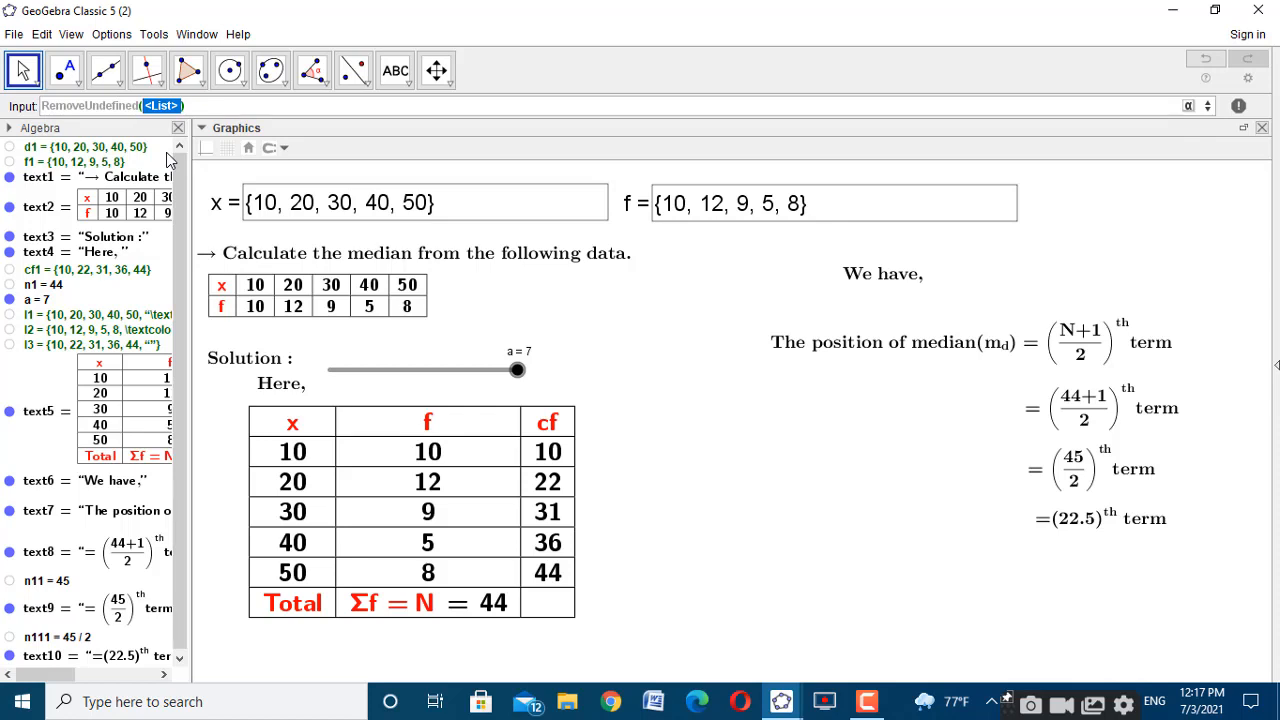
{"action": "type", "text": "seq"}
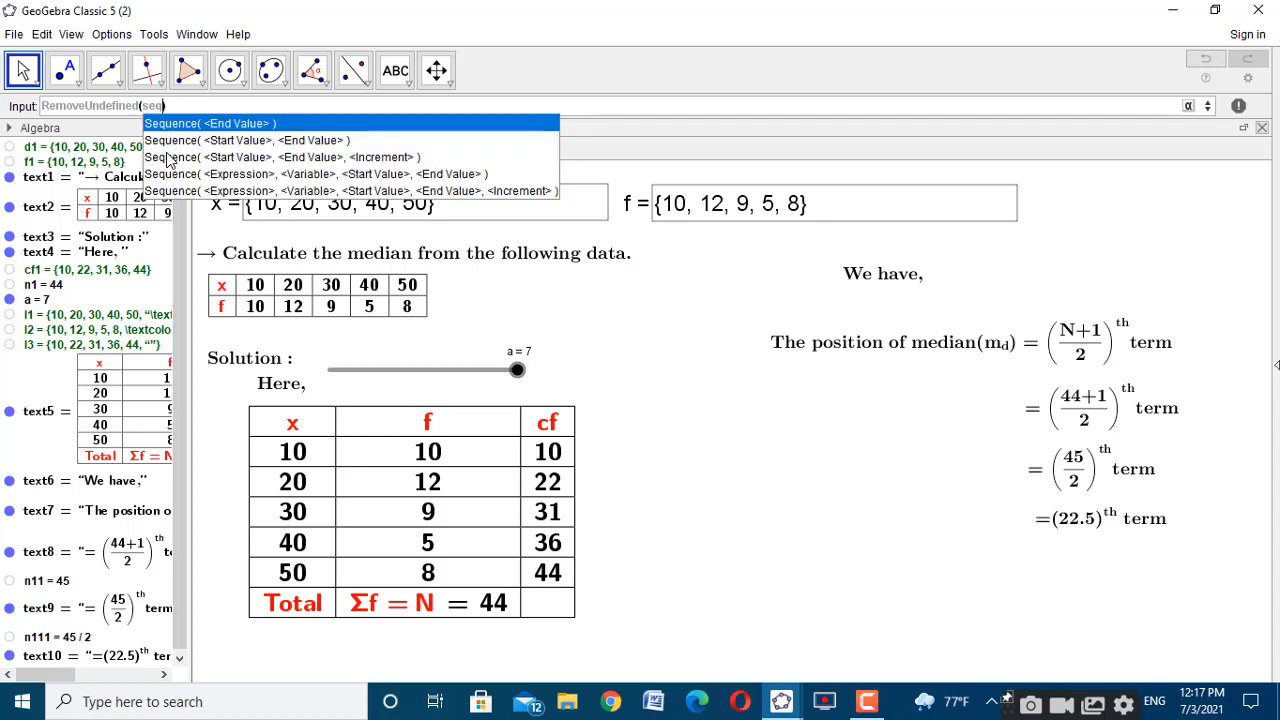
{"action": "left_click", "coordinate": [252, 175]}
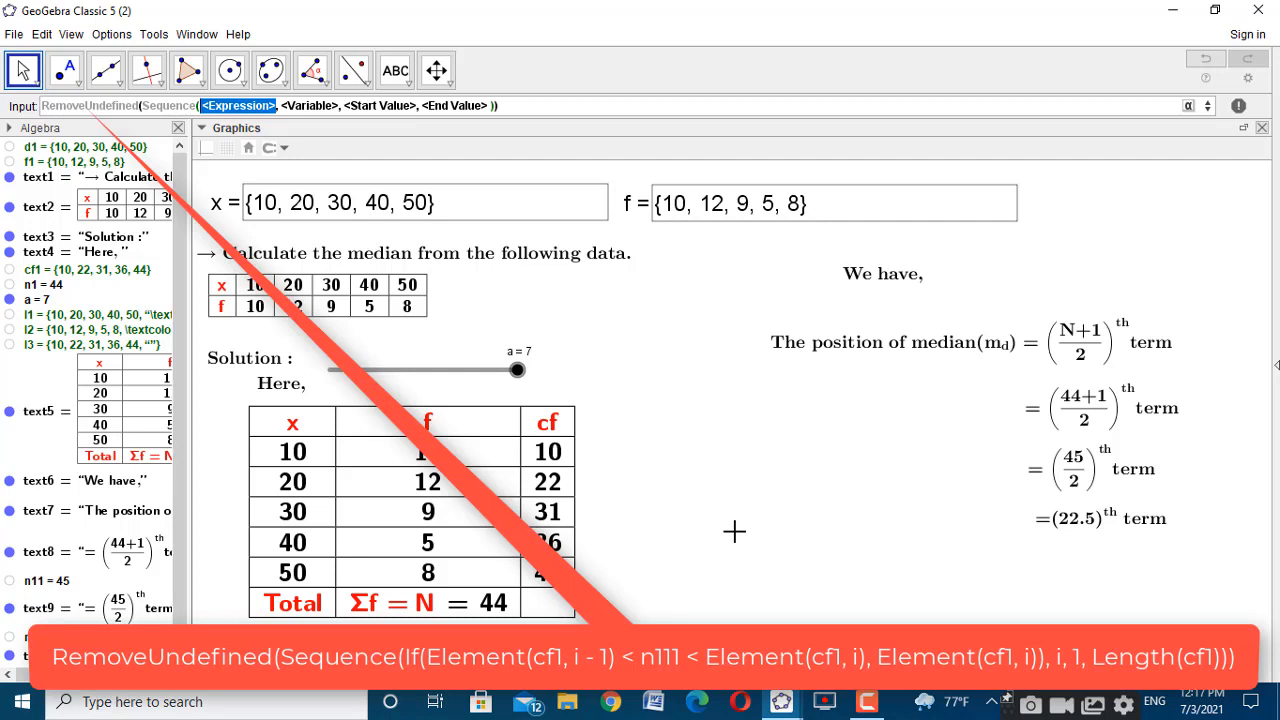
Nest an If command with a condition and a then part as the Sequence's expression
{"action": "type", "text": "If"}
{"action": "key", "text": "Escape"}
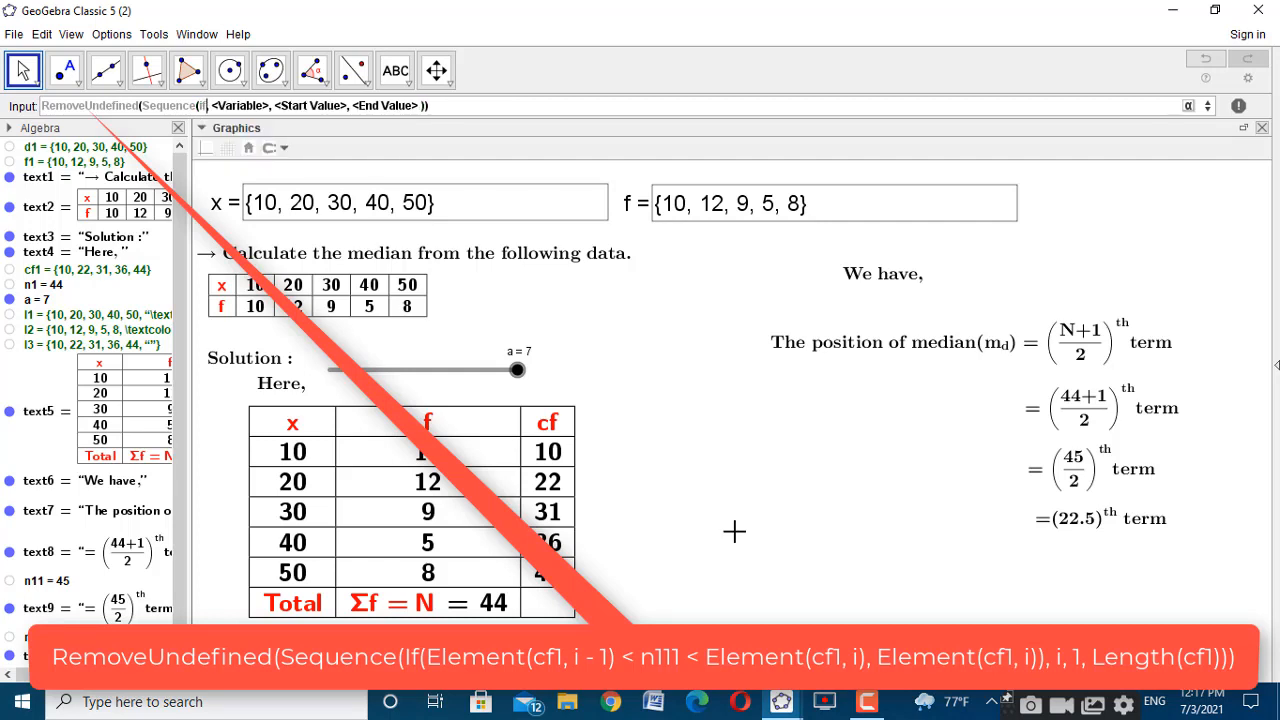
{"action": "type", "text": "("}
{"action": "key", "text": "BackSpace"}
{"action": "key", "text": "BackSpace"}
{"action": "key", "text": "BackSpace"}
{"action": "type", "text": "If"}
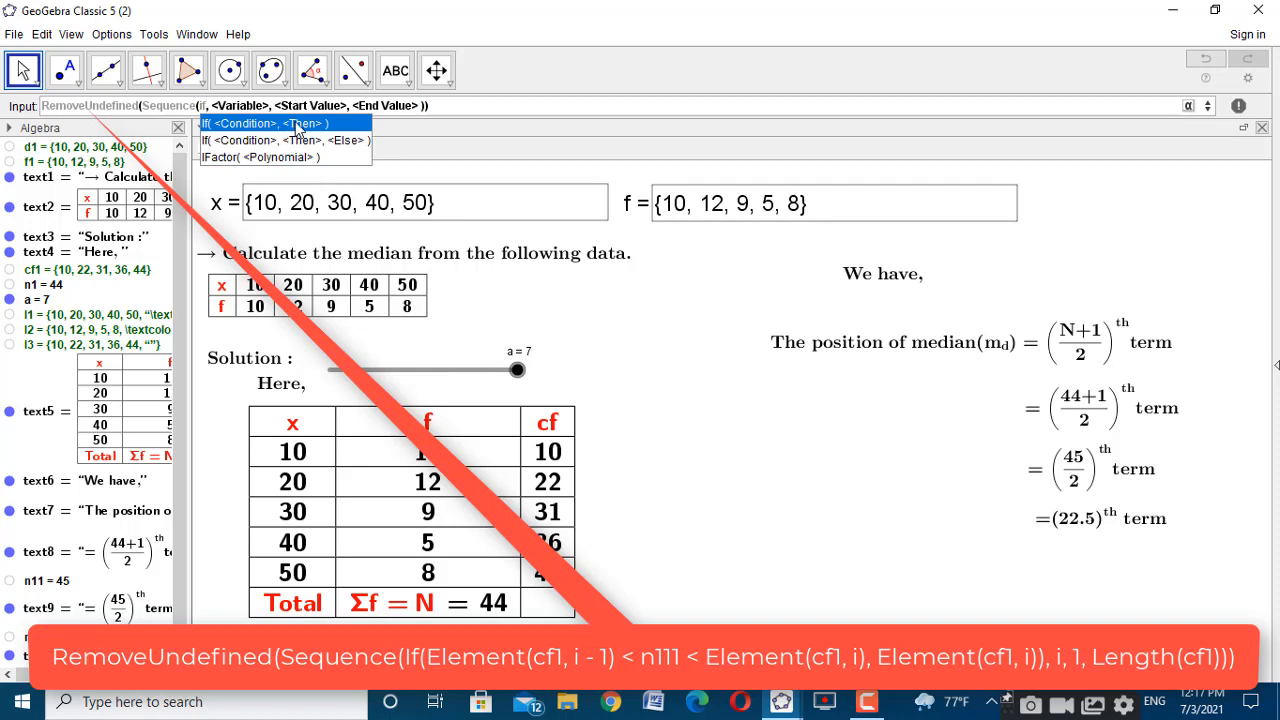
{"action": "left_click", "coordinate": [297, 125]}
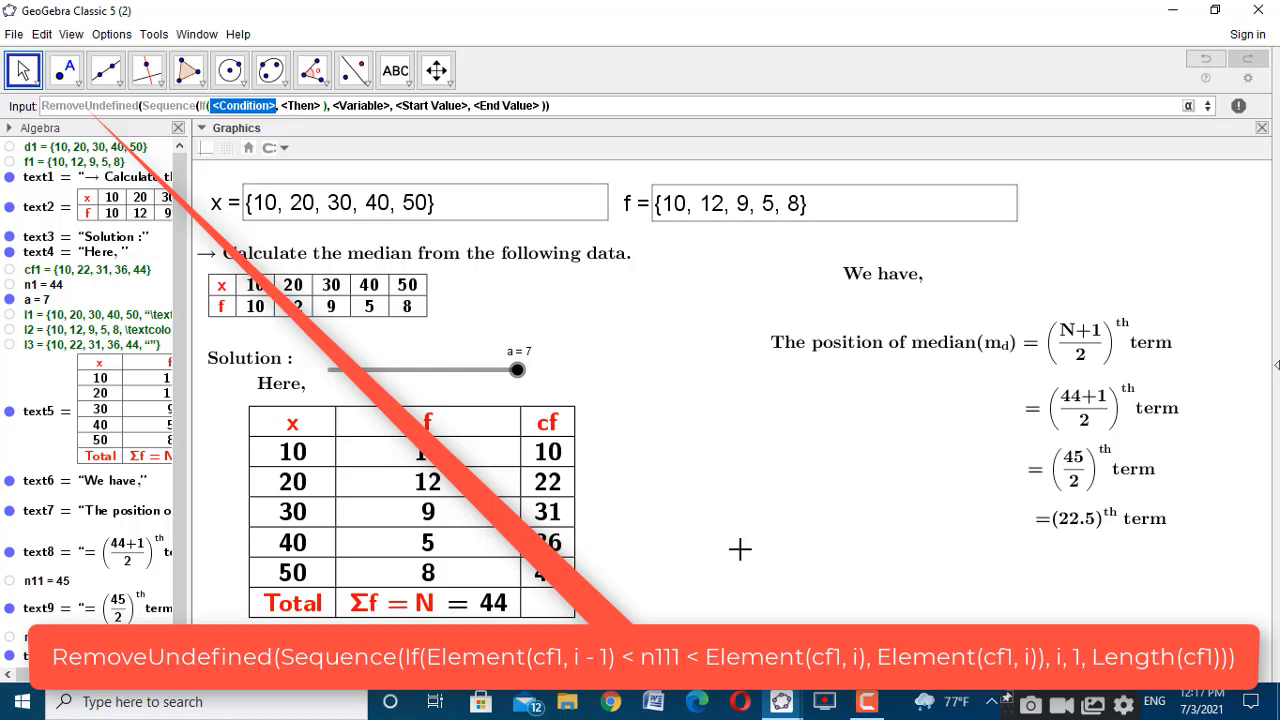
Begin the If condition with Element(cf1, i-1) as its lower bound
{"action": "type", "text": "el"}
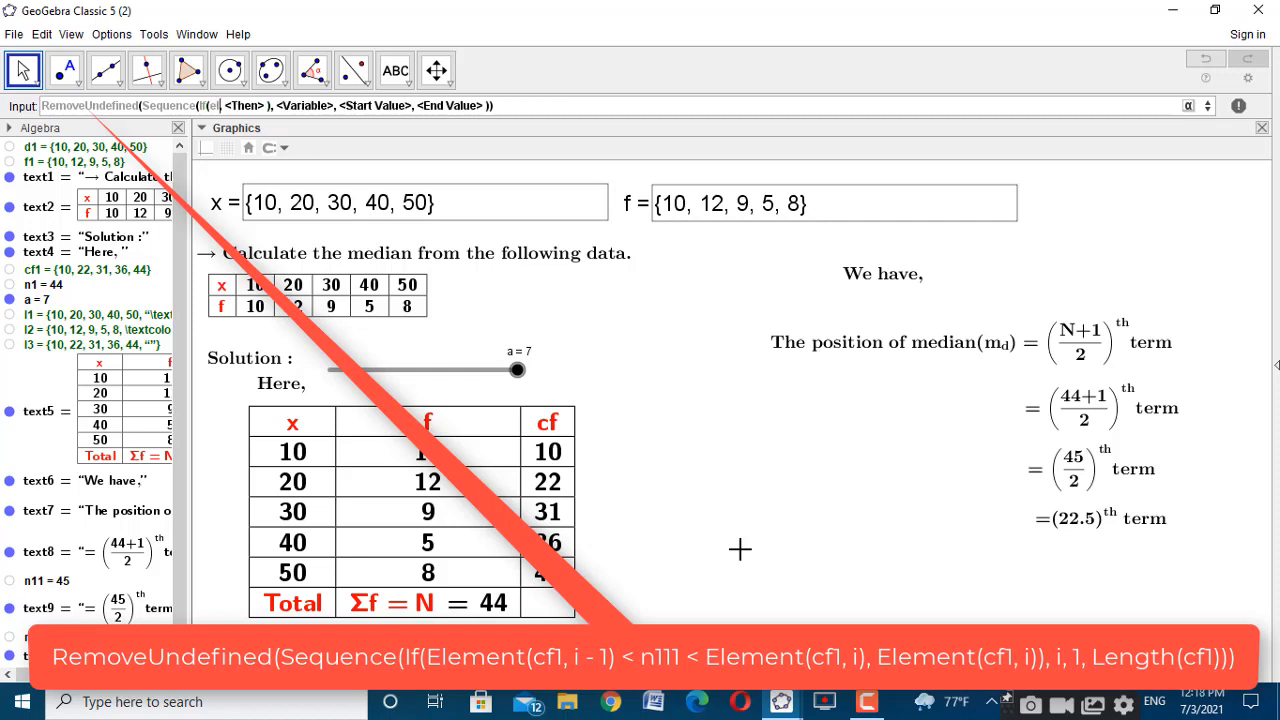
{"action": "type", "text": "em"}
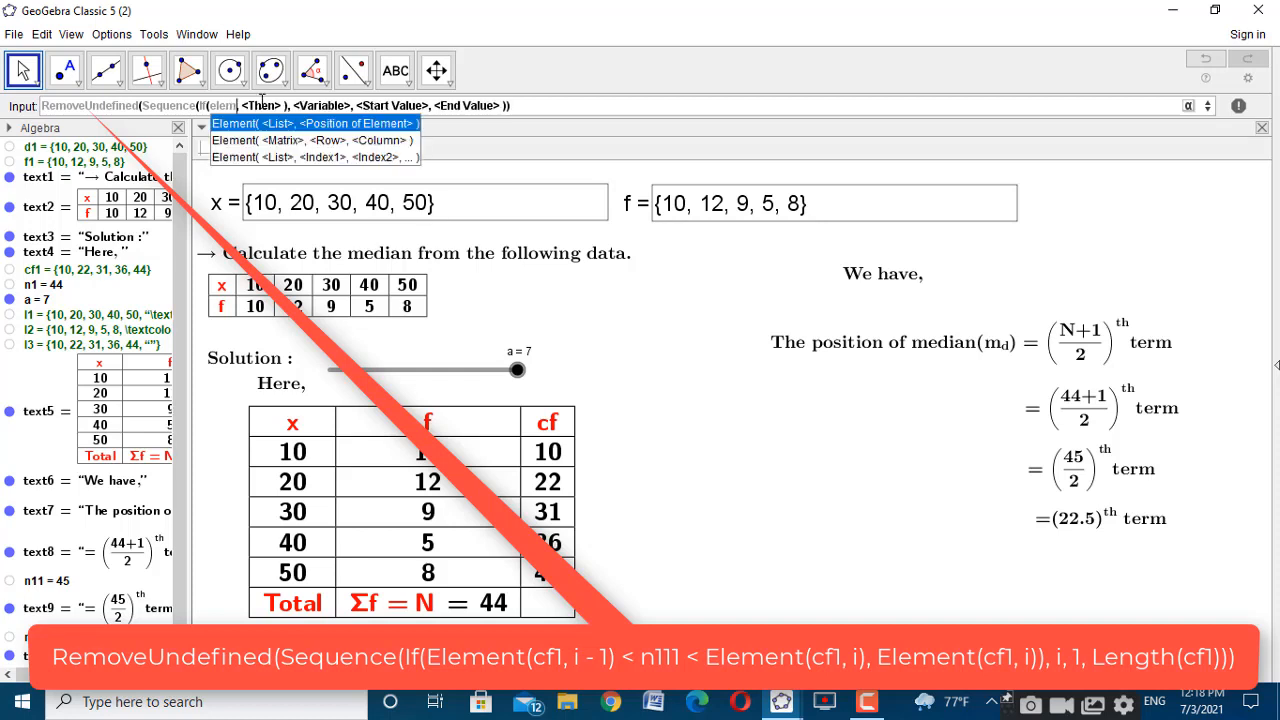
{"action": "left_click", "coordinate": [295, 125]}
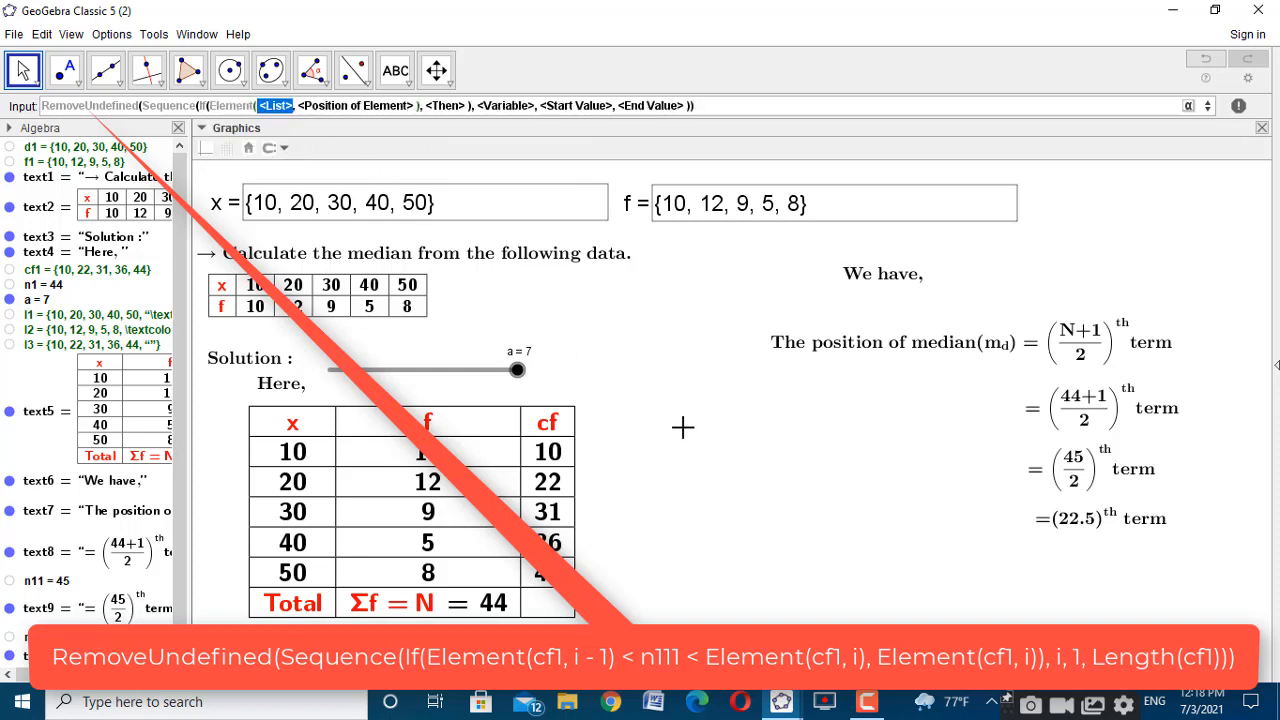
{"action": "type", "text": "cf1"}
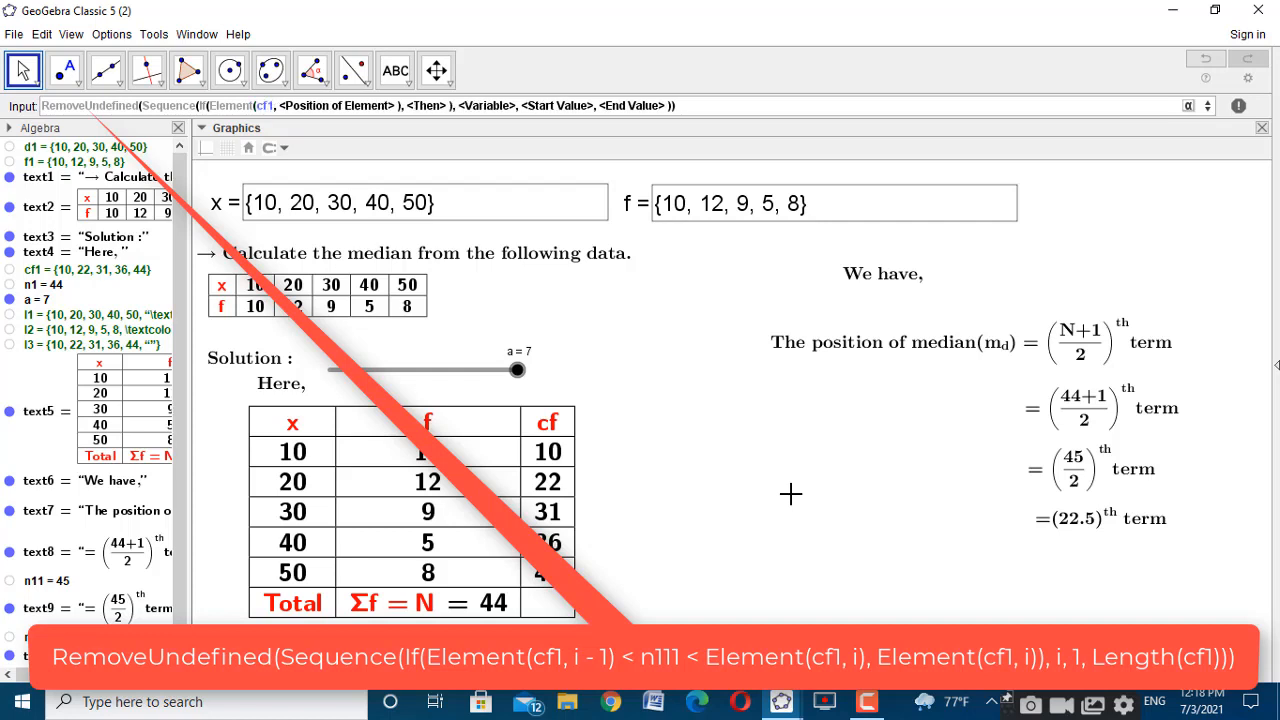
{"action": "key", "text": "Tab"}
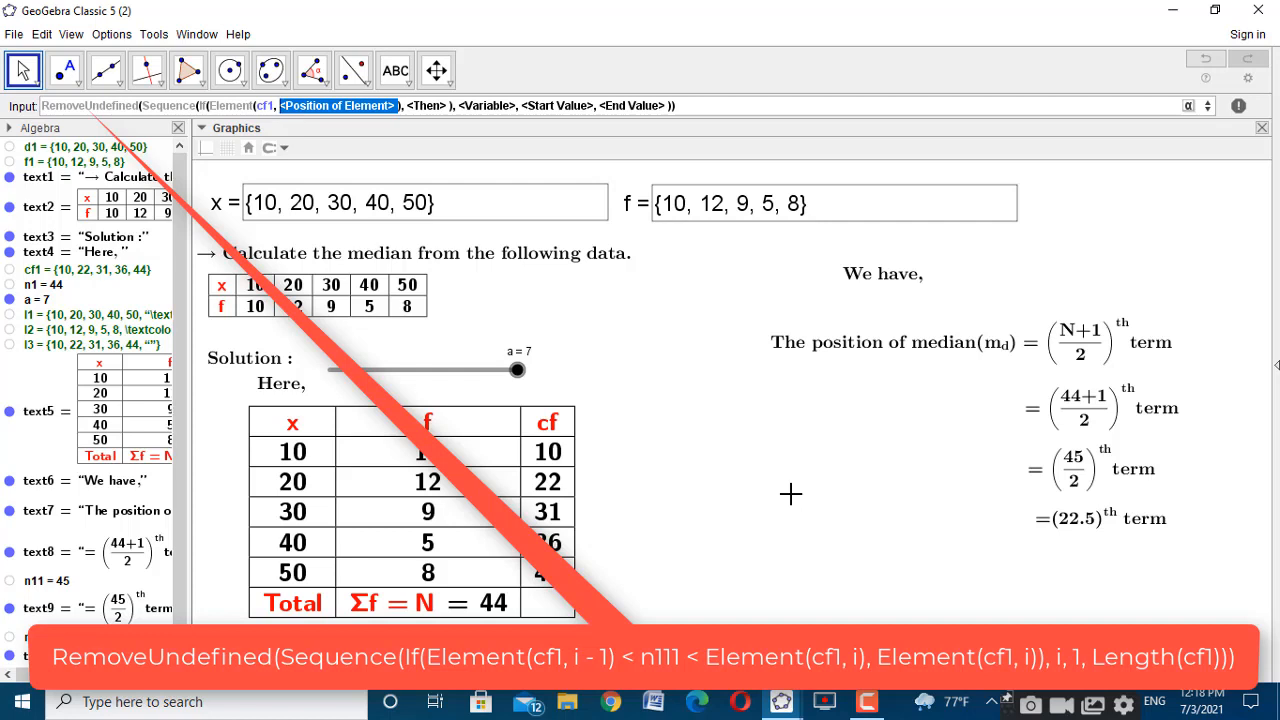
{"action": "type", "text": "i"}
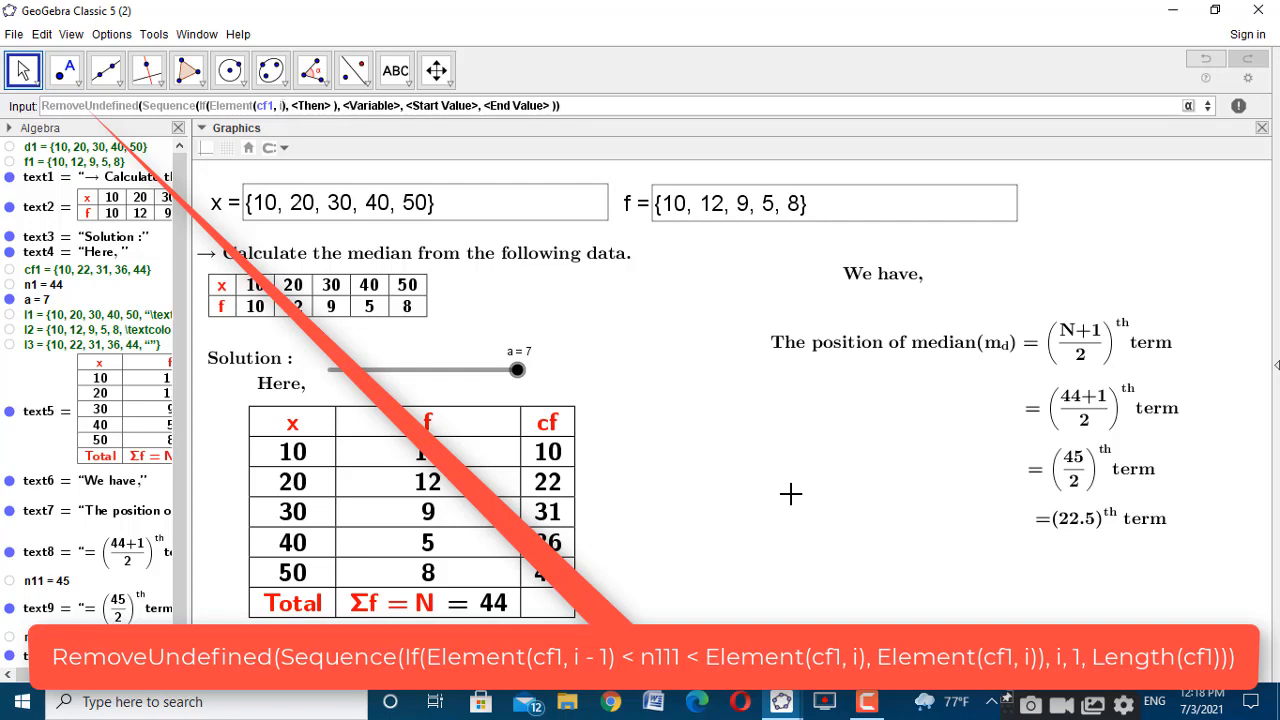
{"action": "type", "text": "-1)"}
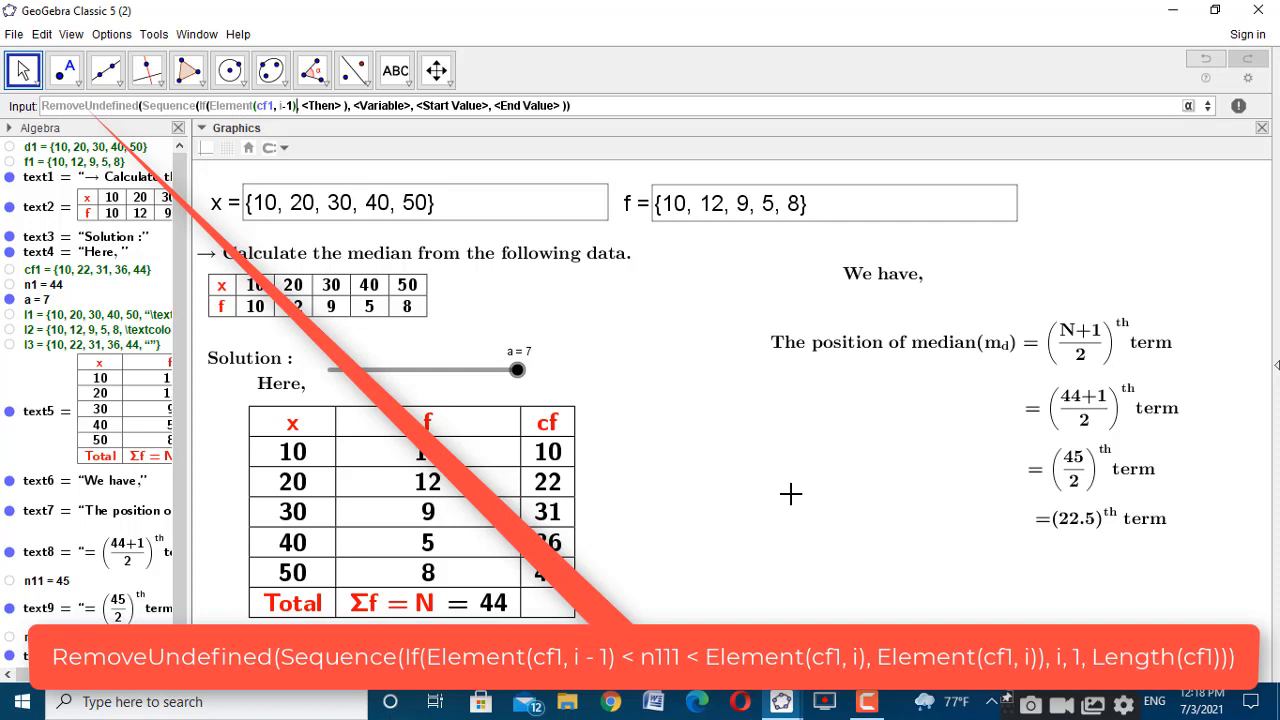
Complete the If condition with <n111<Element(cf1, i) after the lower bound
{"action": "type", "text": "<"}
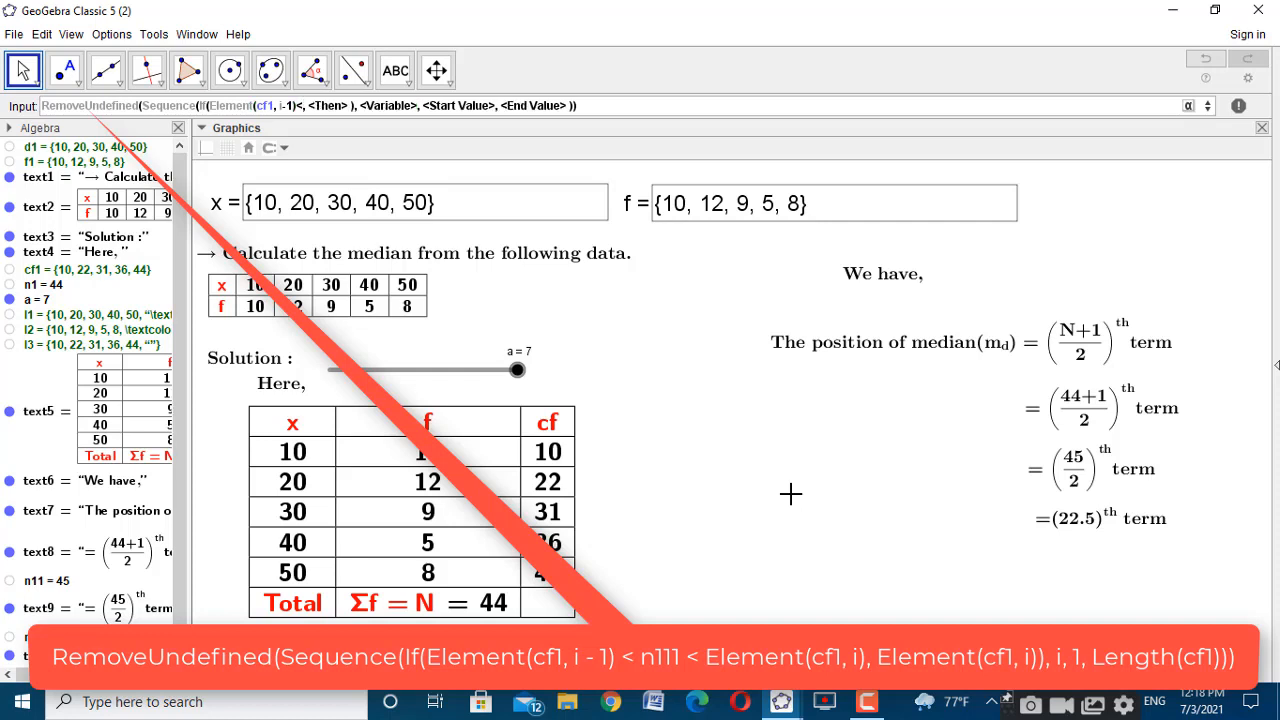
{"action": "type", "text": "n111"}
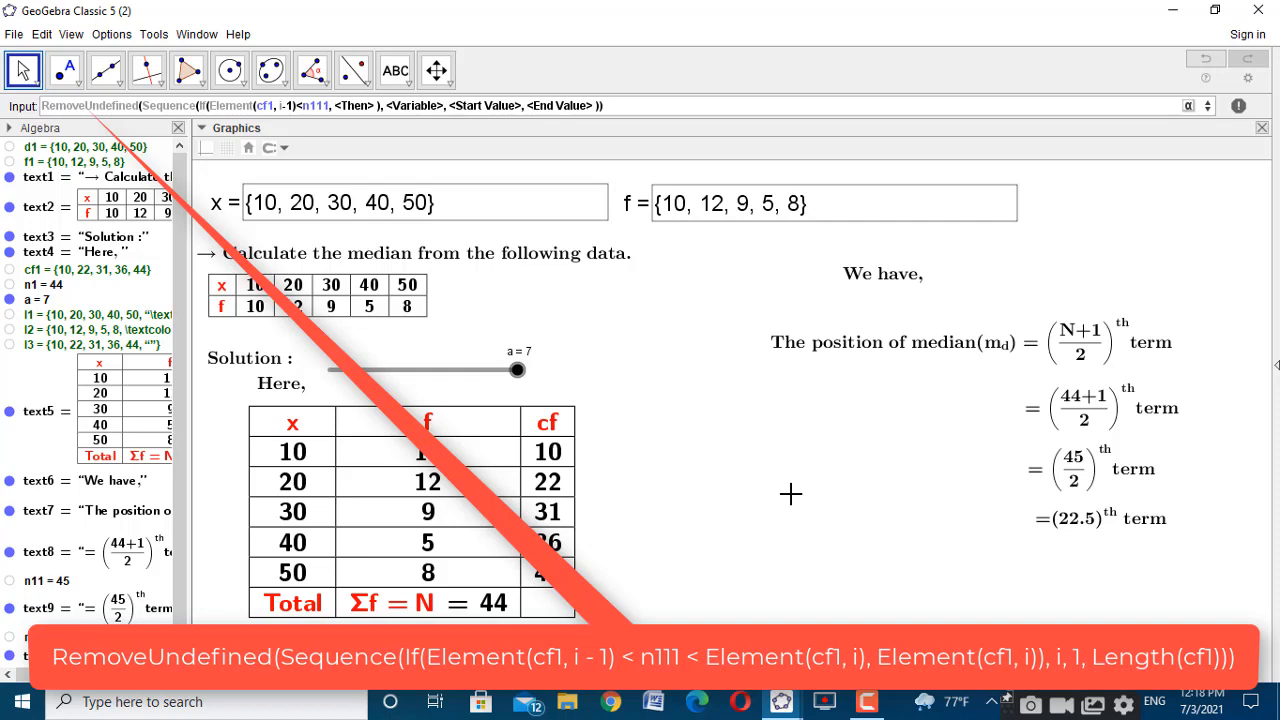
{"action": "type", "text": "<"}
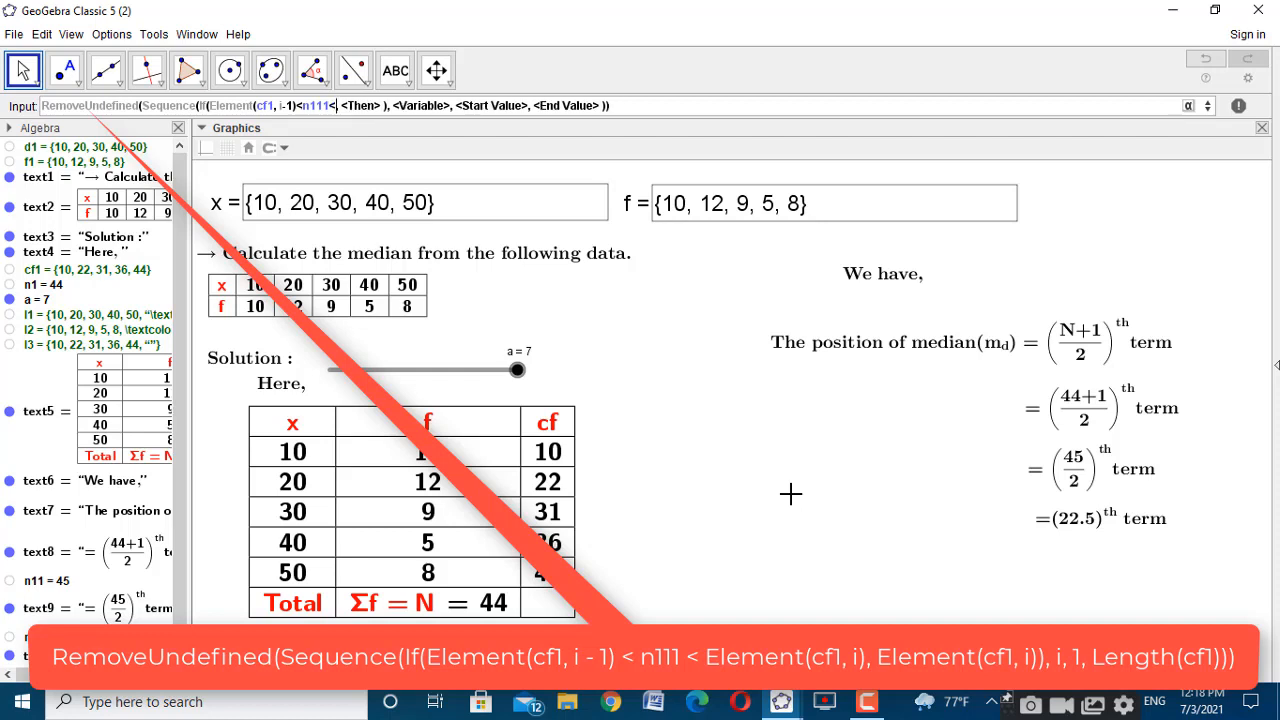
{"action": "type", "text": "El"}
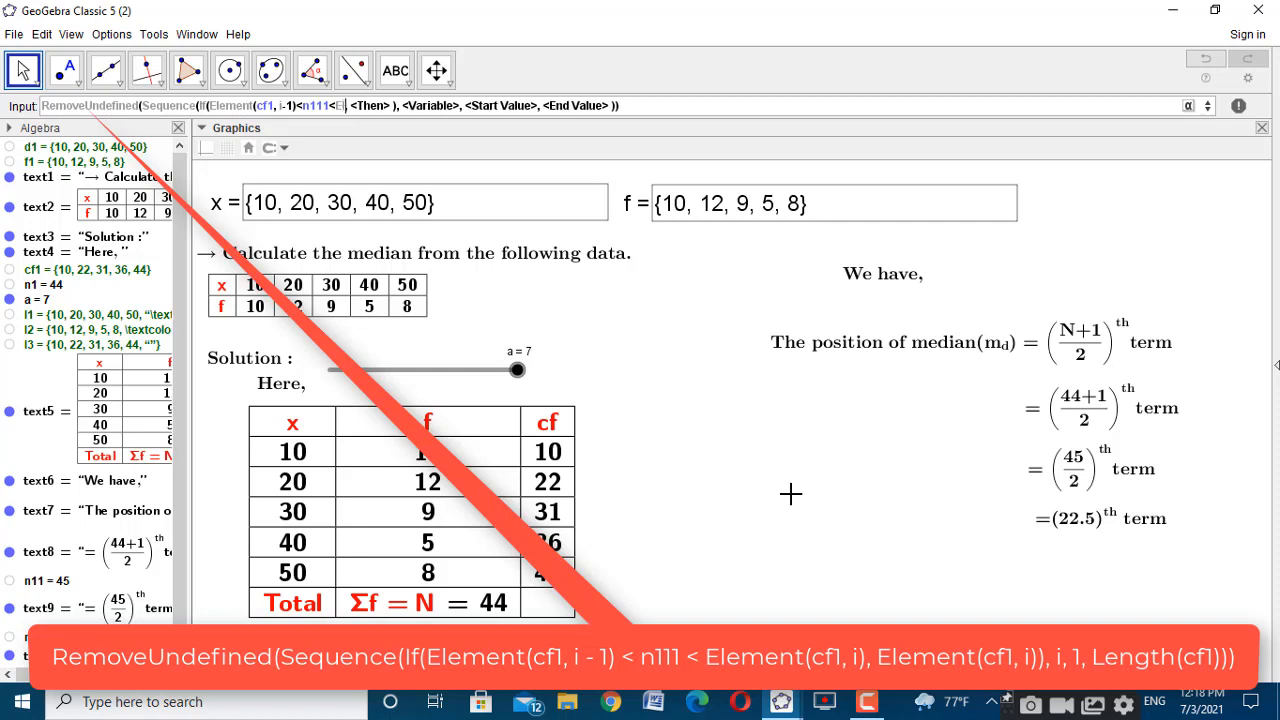
{"action": "type", "text": "em"}
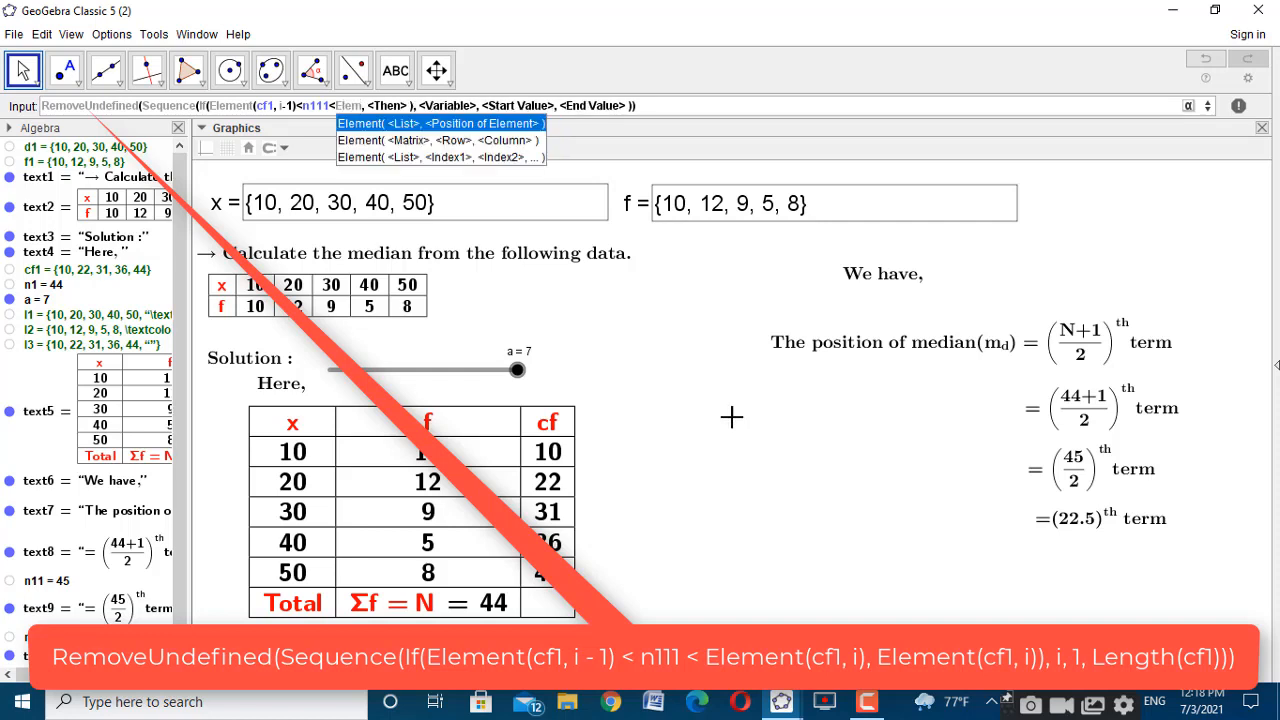
{"action": "left_click", "coordinate": [509, 123]}
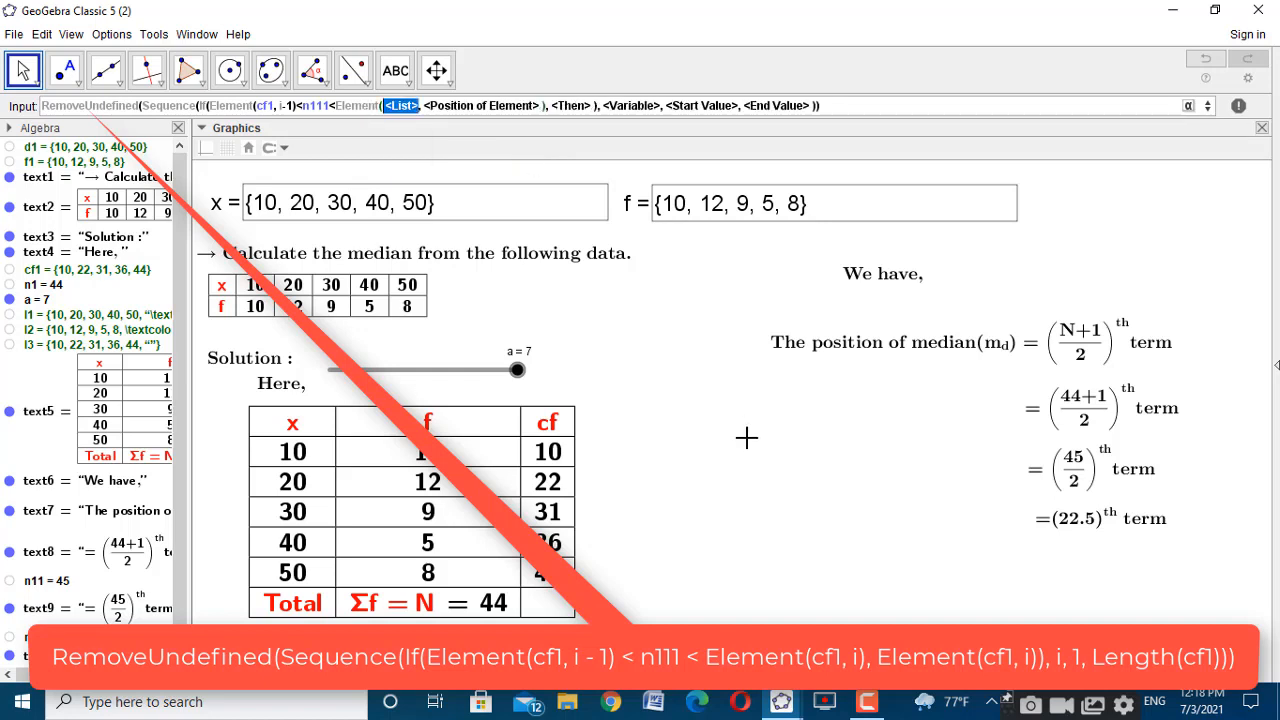
{"action": "type", "text": "cf1"}
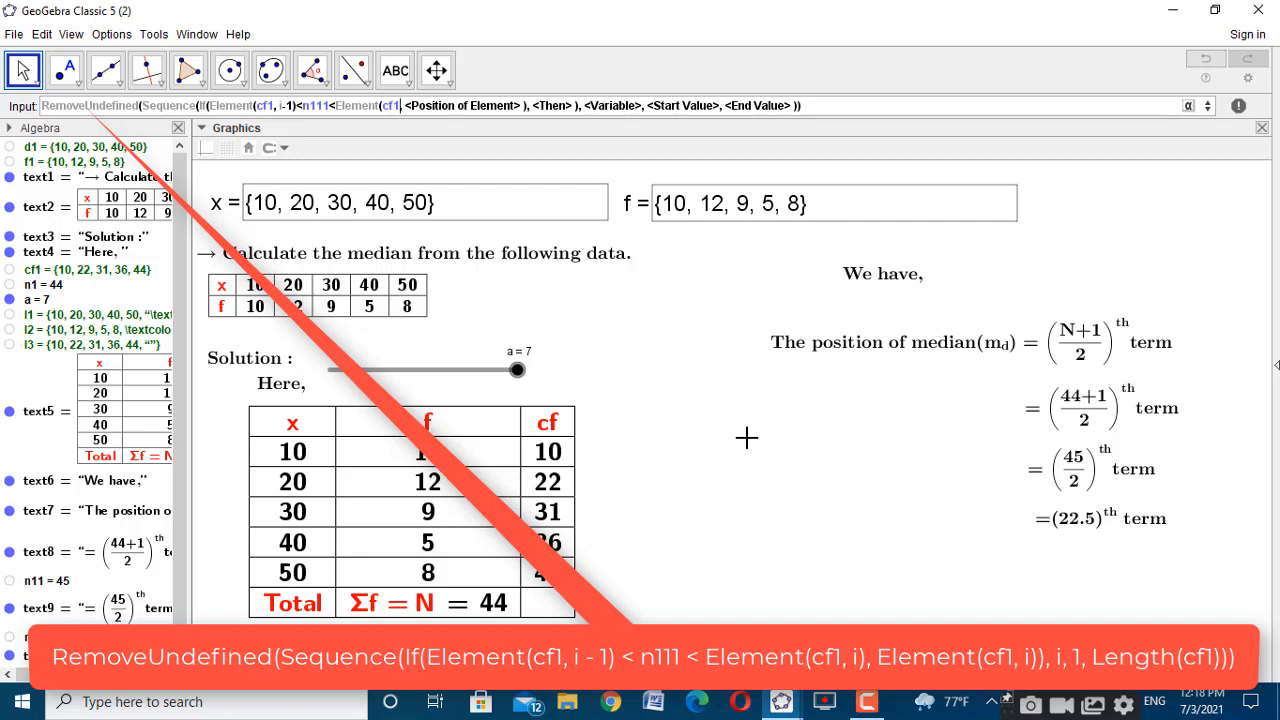
{"action": "key", "text": "Tab"}
{"action": "type", "text": "i"}
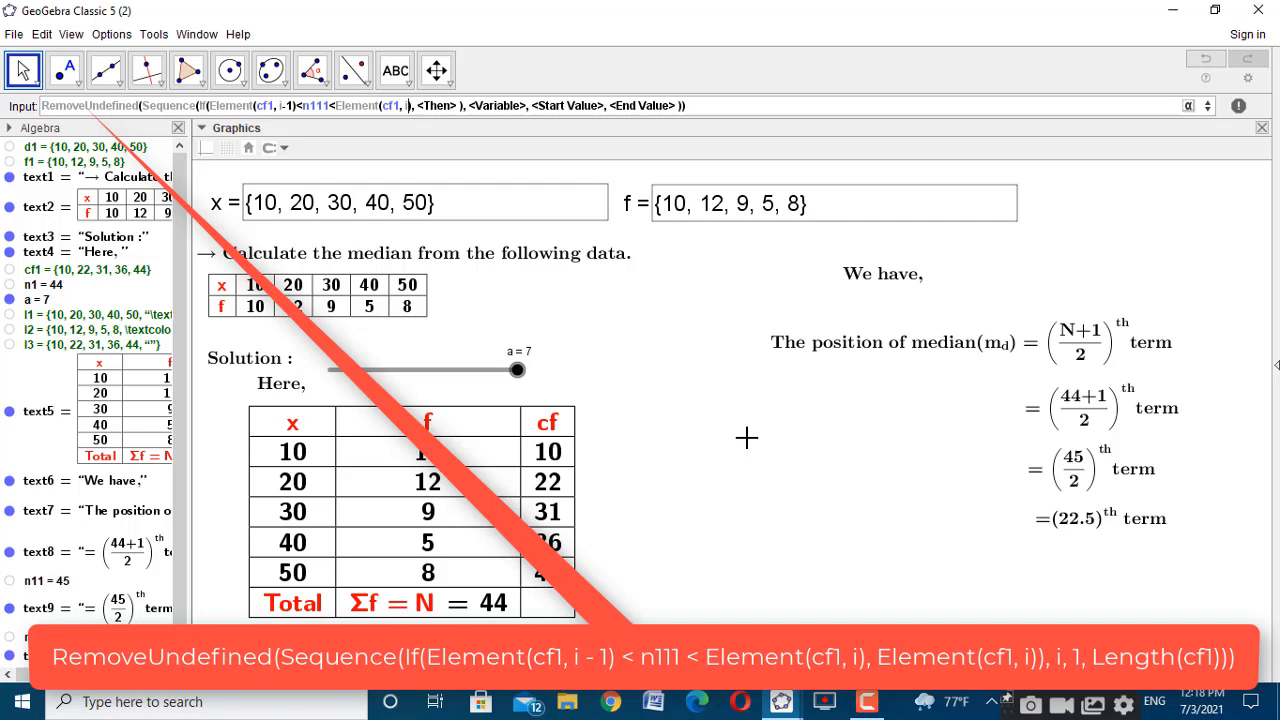
Fill the If command's then part with Element(cf1, i)
{"action": "key", "text": "Tab"}
{"action": "type", "text": "Ele"}
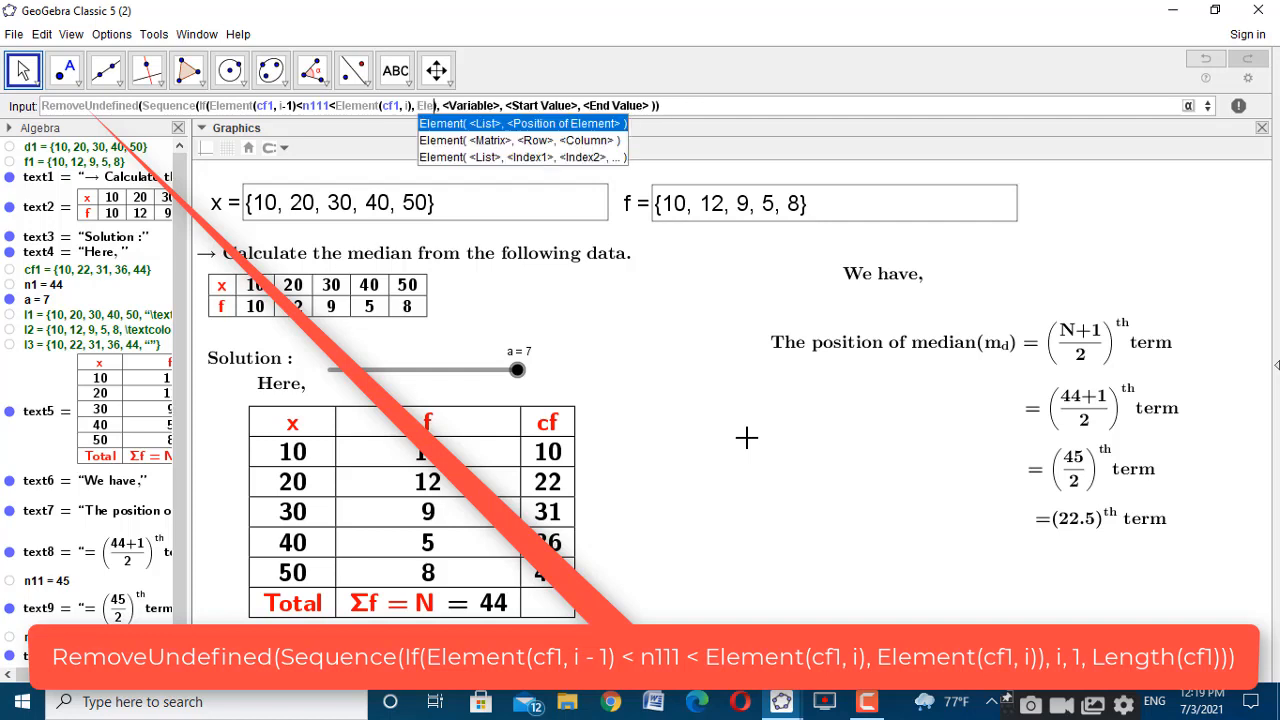
{"action": "type", "text": "m"}
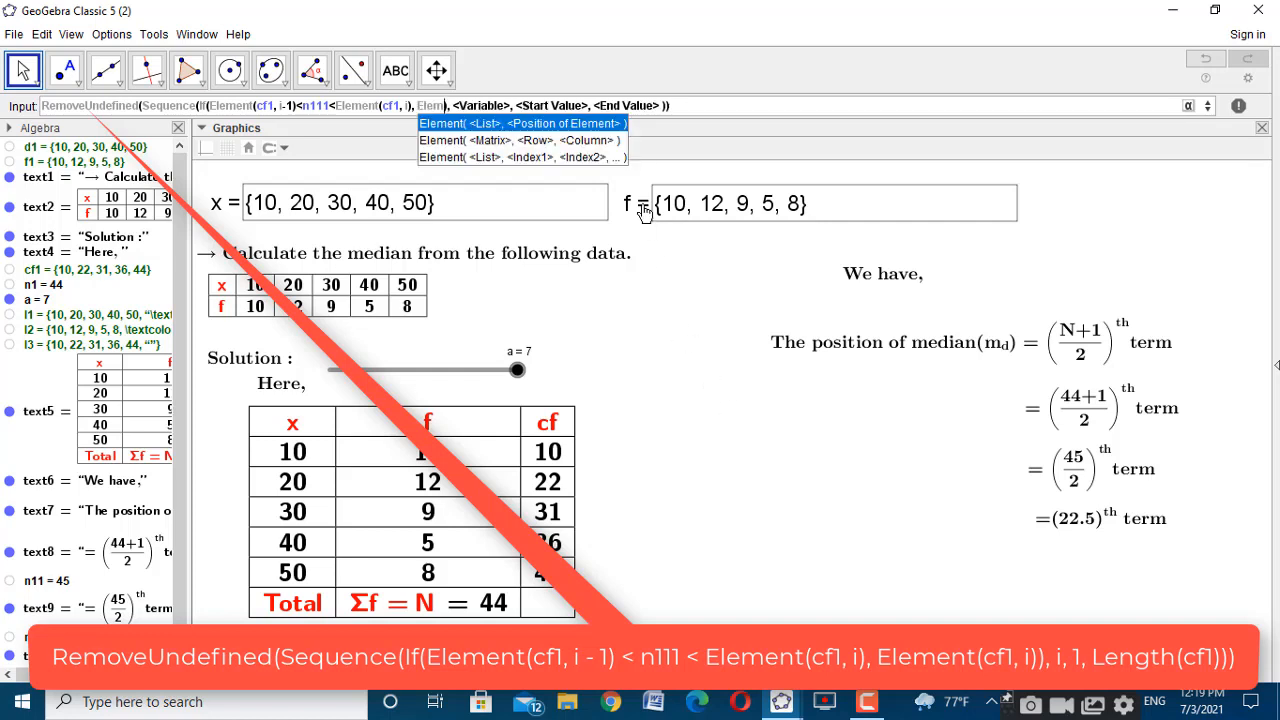
{"action": "left_click", "coordinate": [617, 128]}
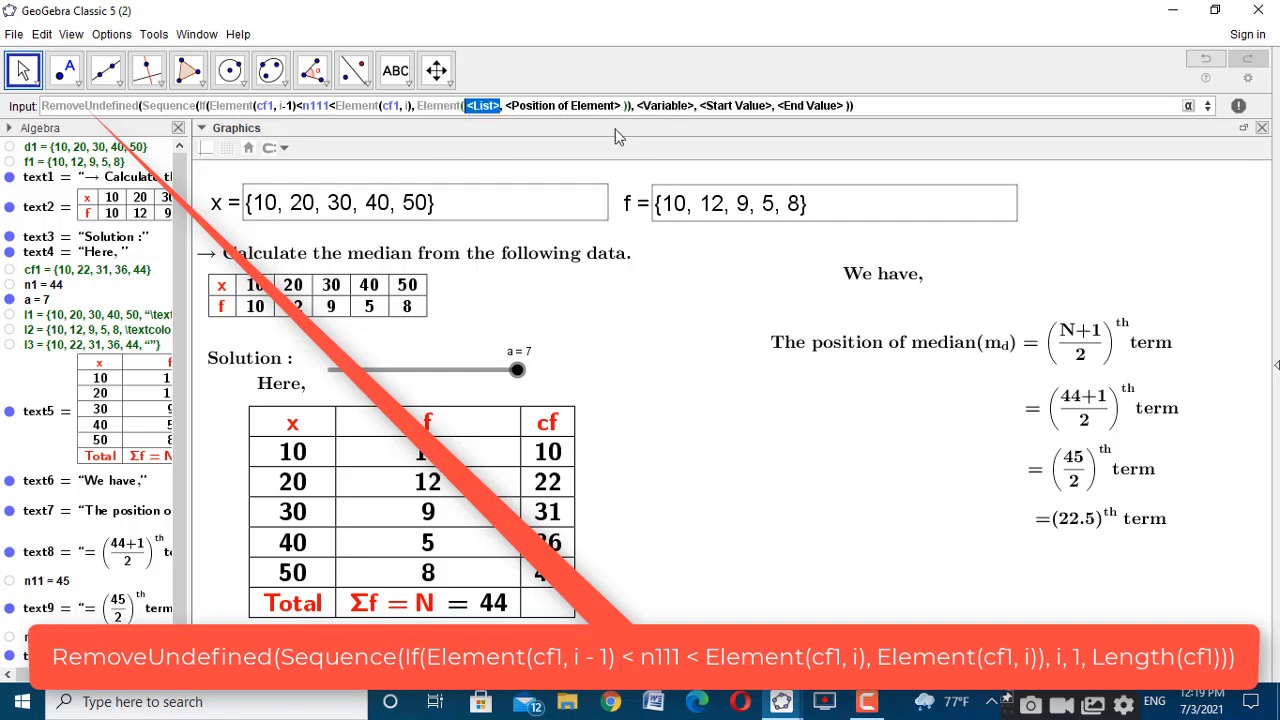
{"action": "type", "text": "cf1"}
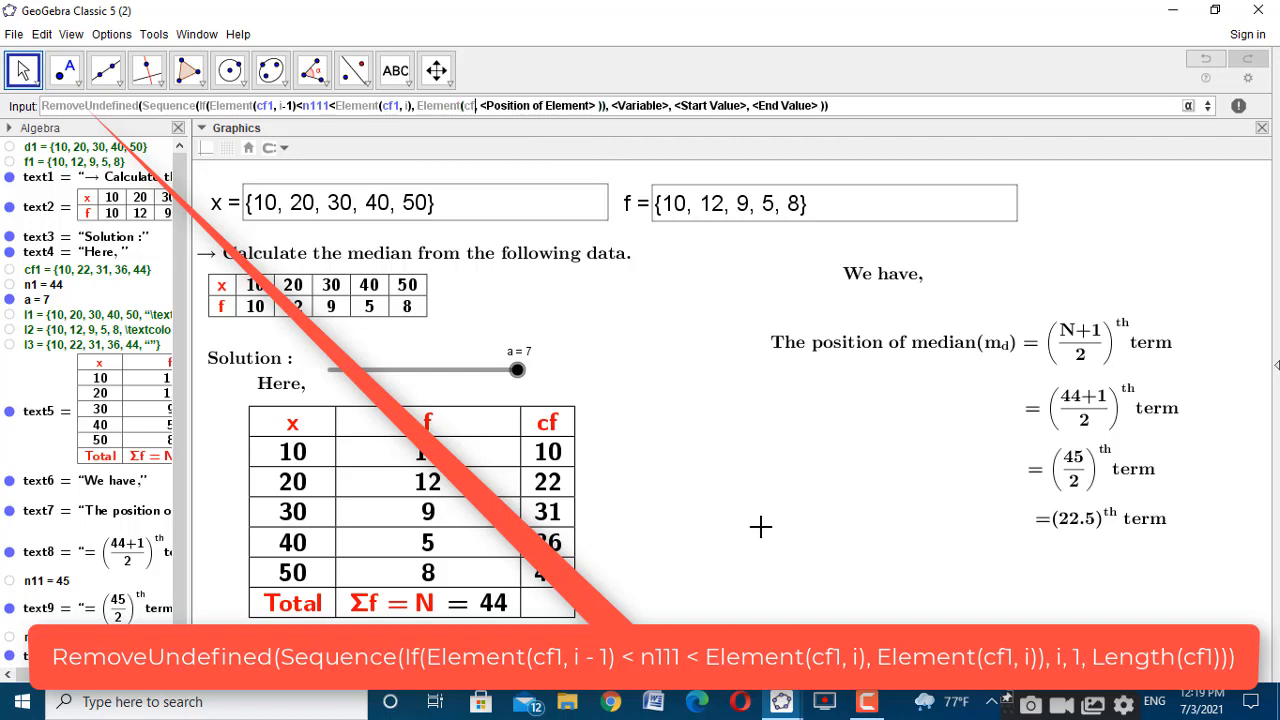
{"action": "key", "text": "Tab"}
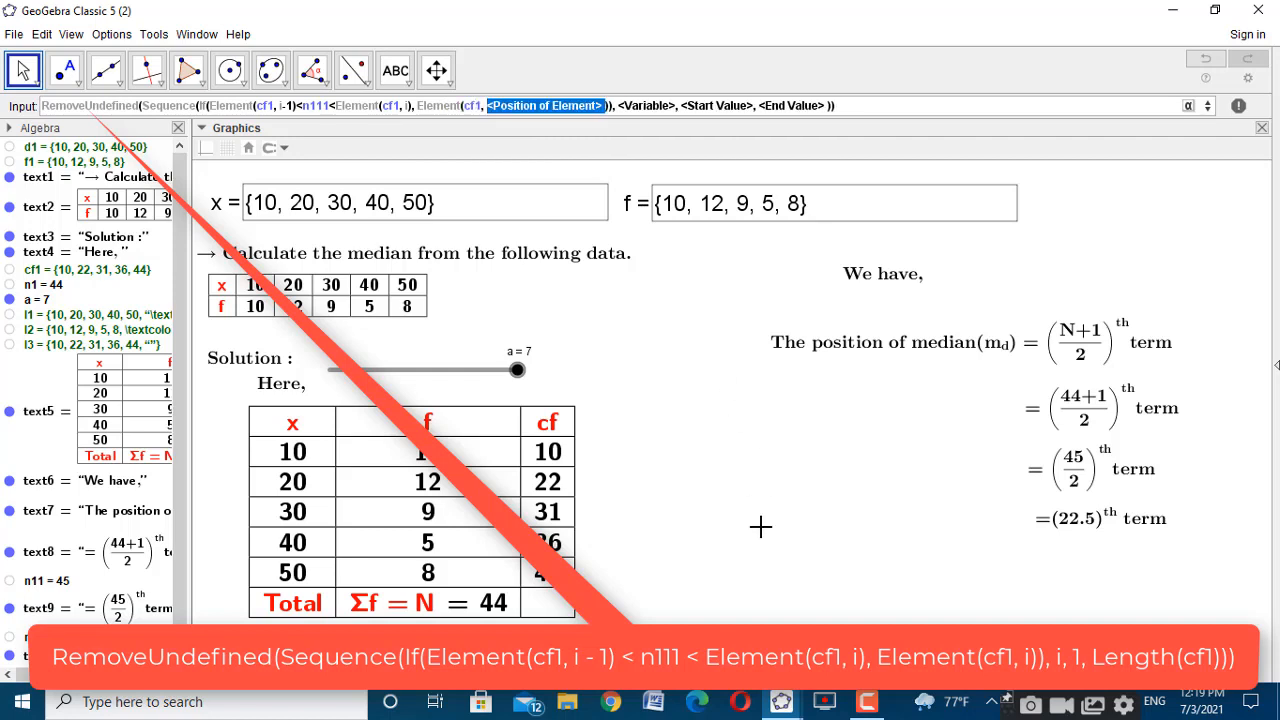
{"action": "type", "text": "i"}
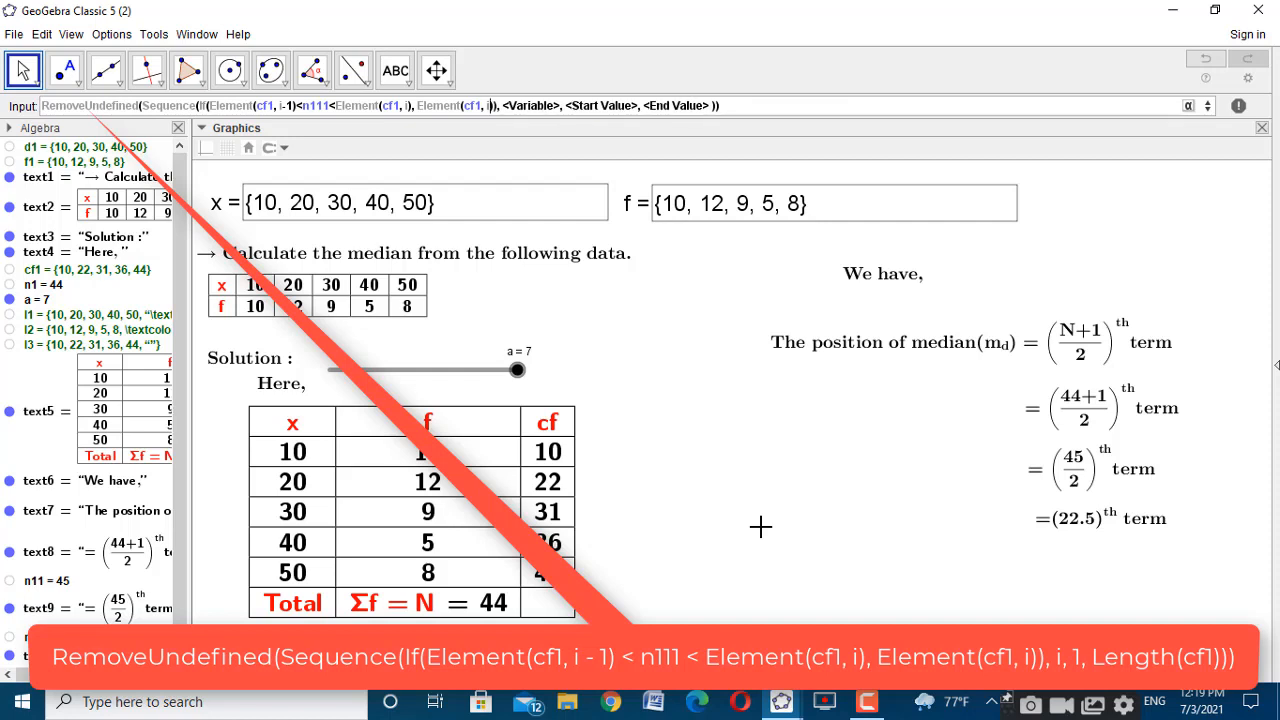
Set the Sequence's variable to i, start value to 1 and end value to Length(cf1), and create the list
{"action": "key", "text": "Tab"}
{"action": "type", "text": "i"}
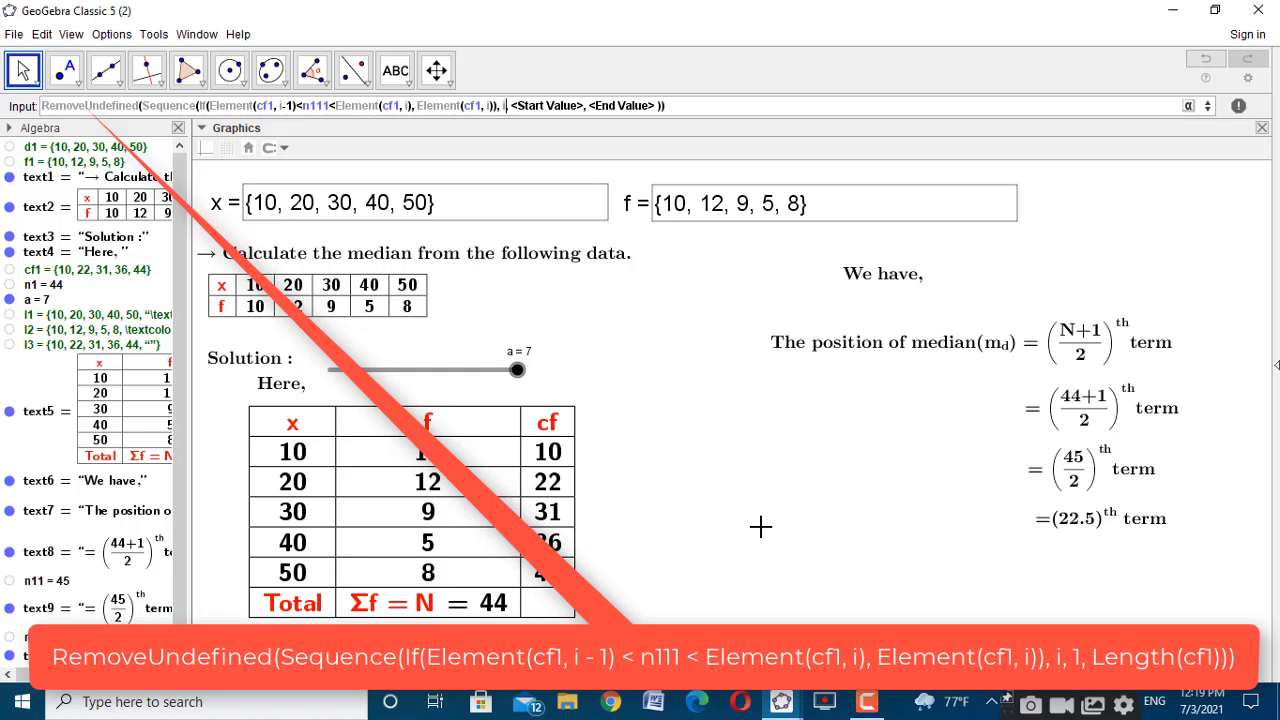
{"action": "key", "text": "Tab"}
{"action": "type", "text": "1"}
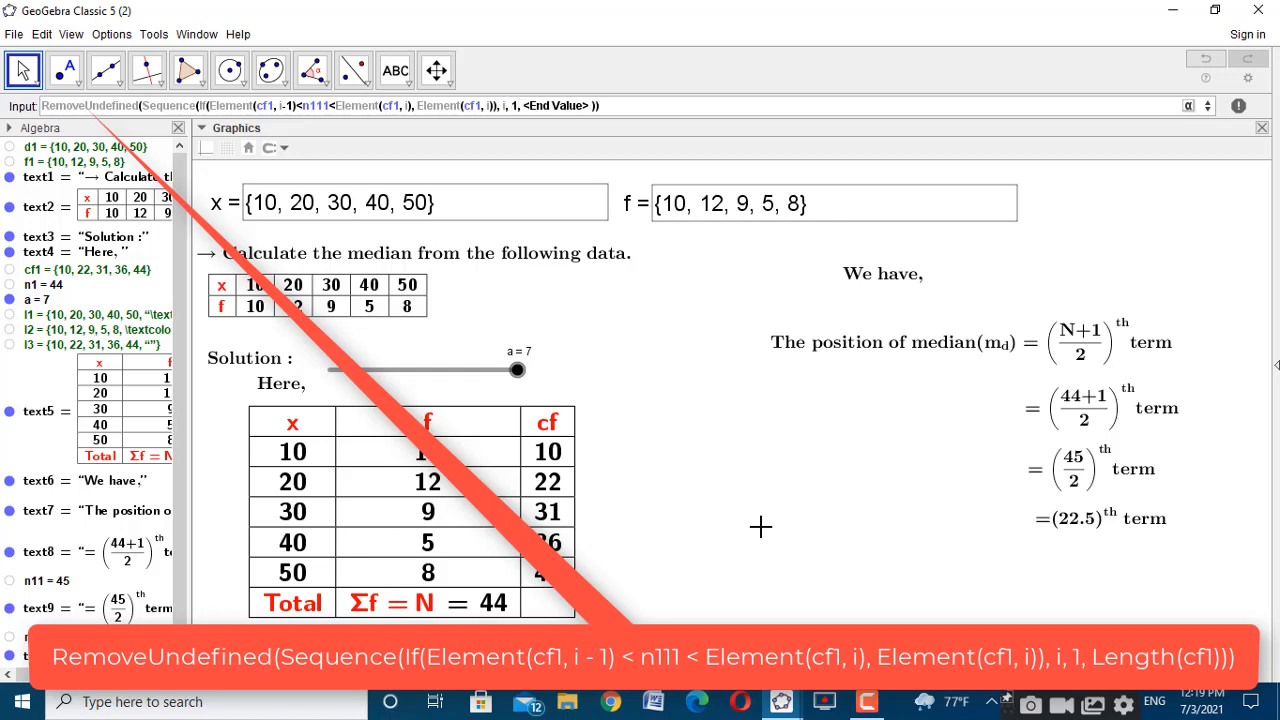
{"action": "key", "text": "Tab"}
{"action": "type", "text": "Length"}
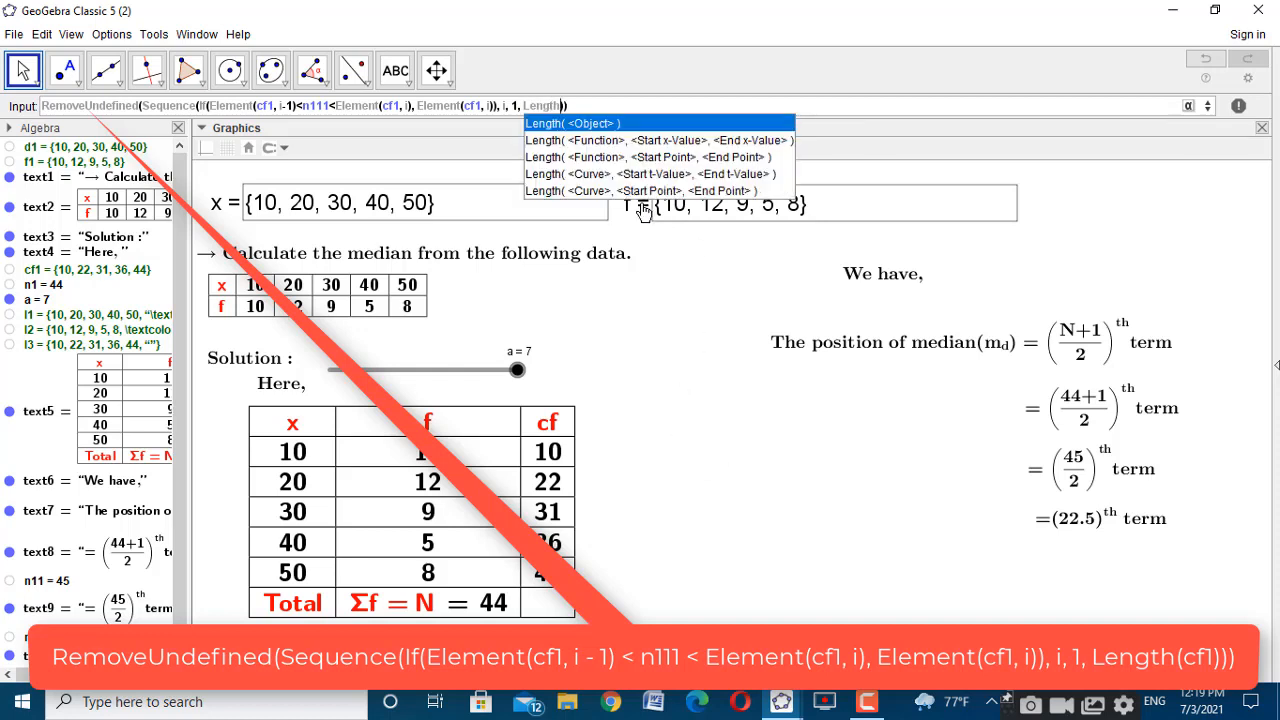
{"action": "left_click", "coordinate": [611, 127]}
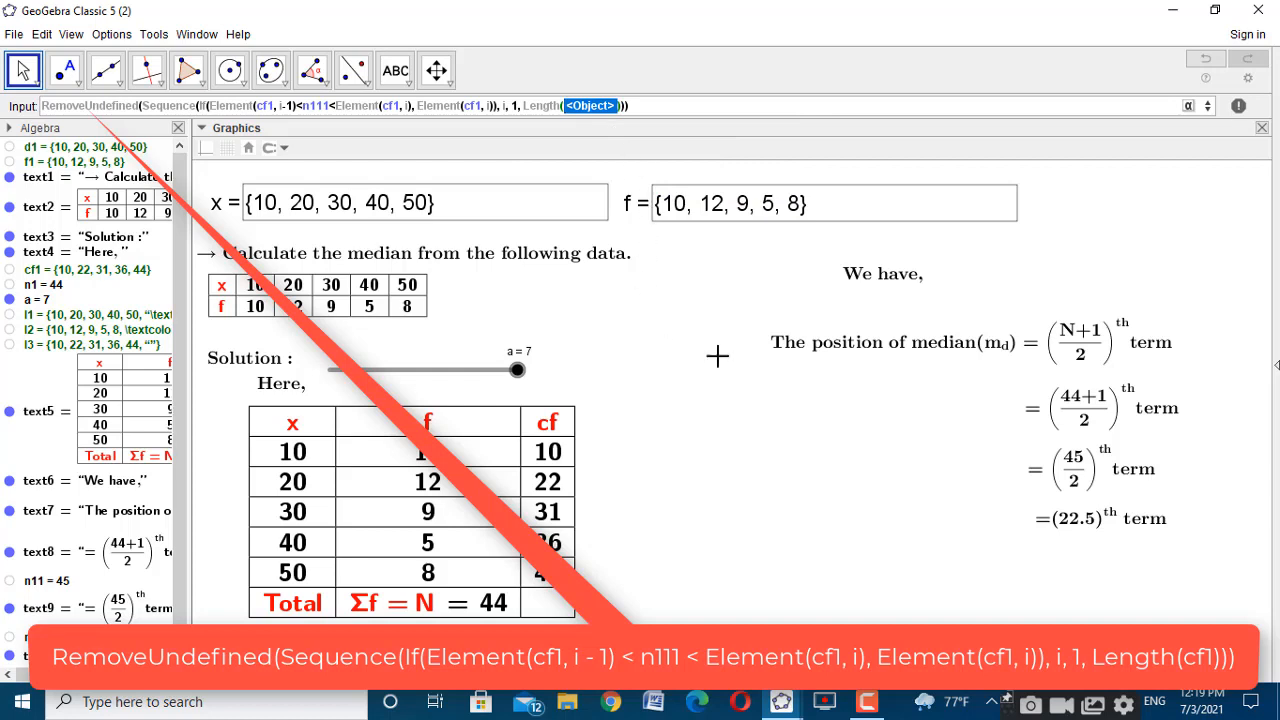
{"action": "type", "text": "cf1"}
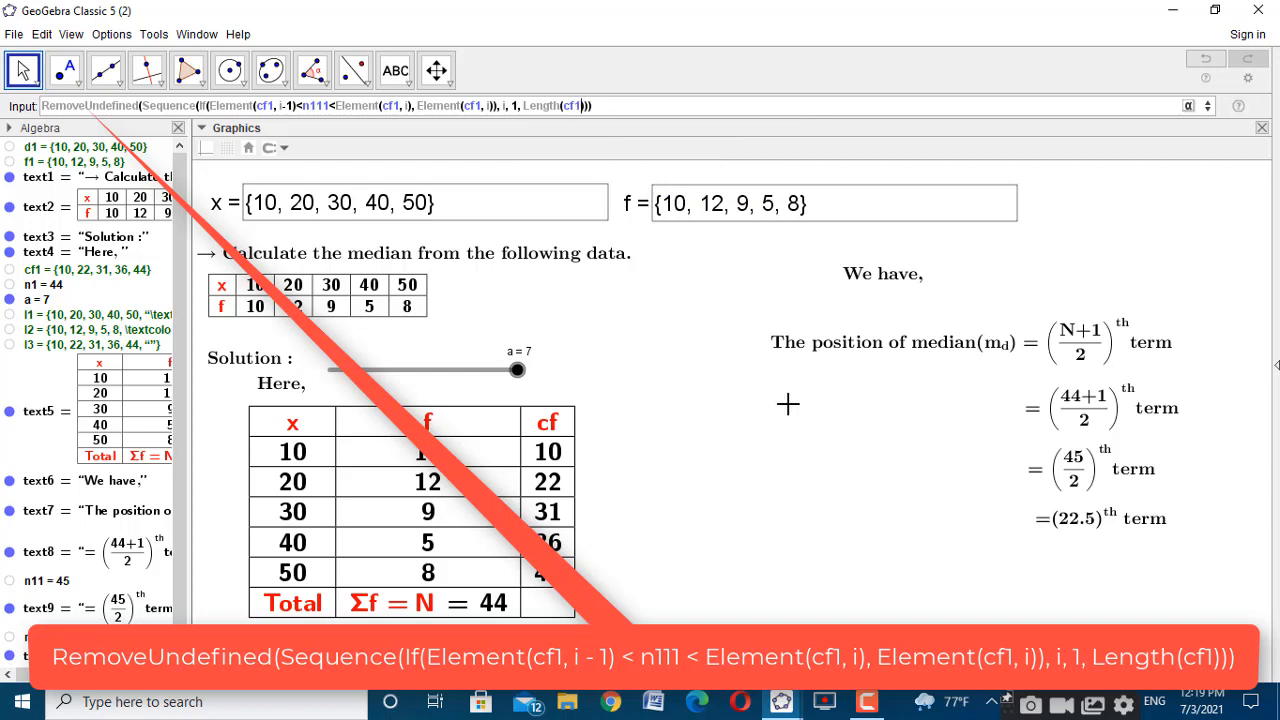
{"action": "key", "text": "Return"}
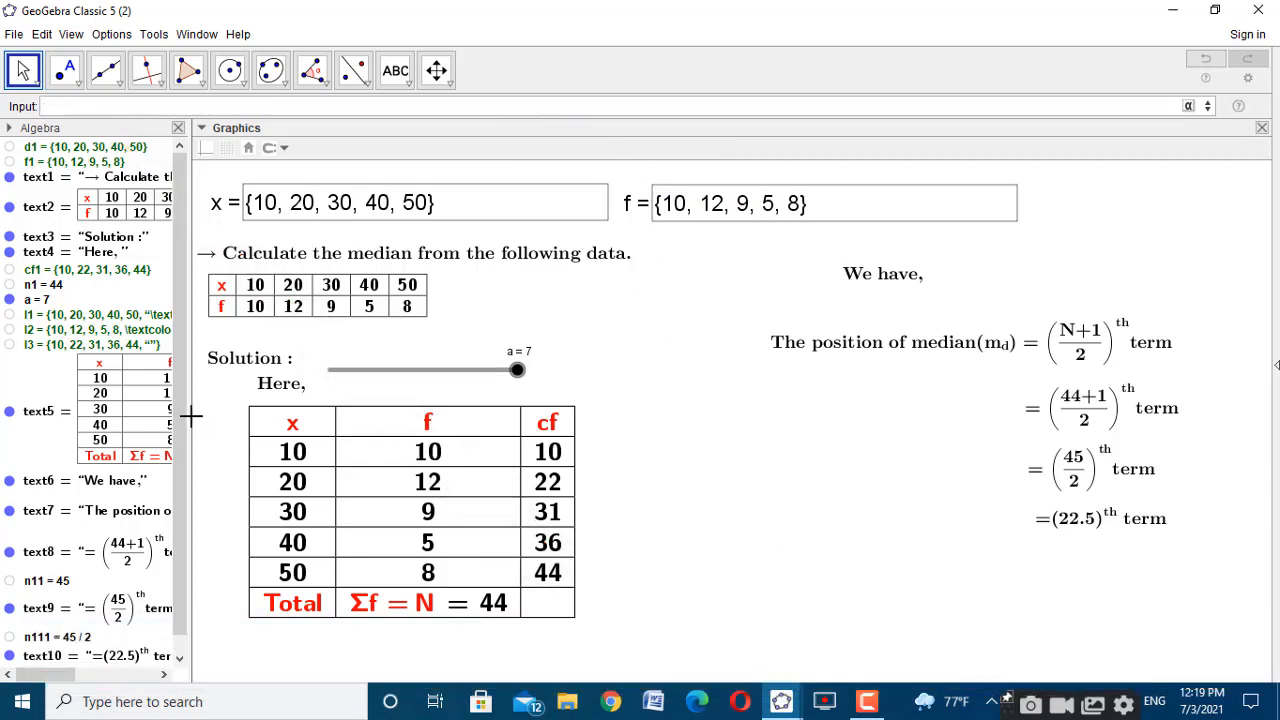
Rename the newly created list as cf11
{"action": "scroll", "coordinate": [172, 512], "scroll_direction": "down", "scroll_amount": 1}
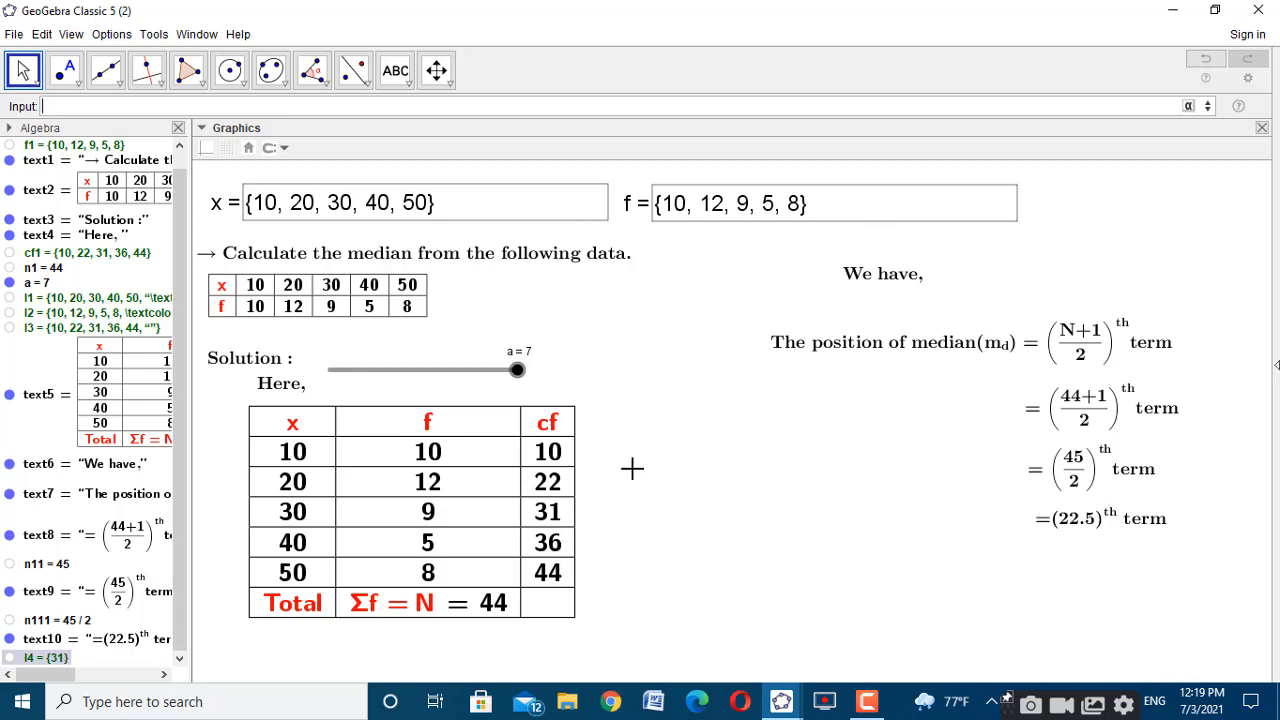
{"action": "right_click", "coordinate": [55, 662]}
{"action": "left_click", "coordinate": [86, 660]}
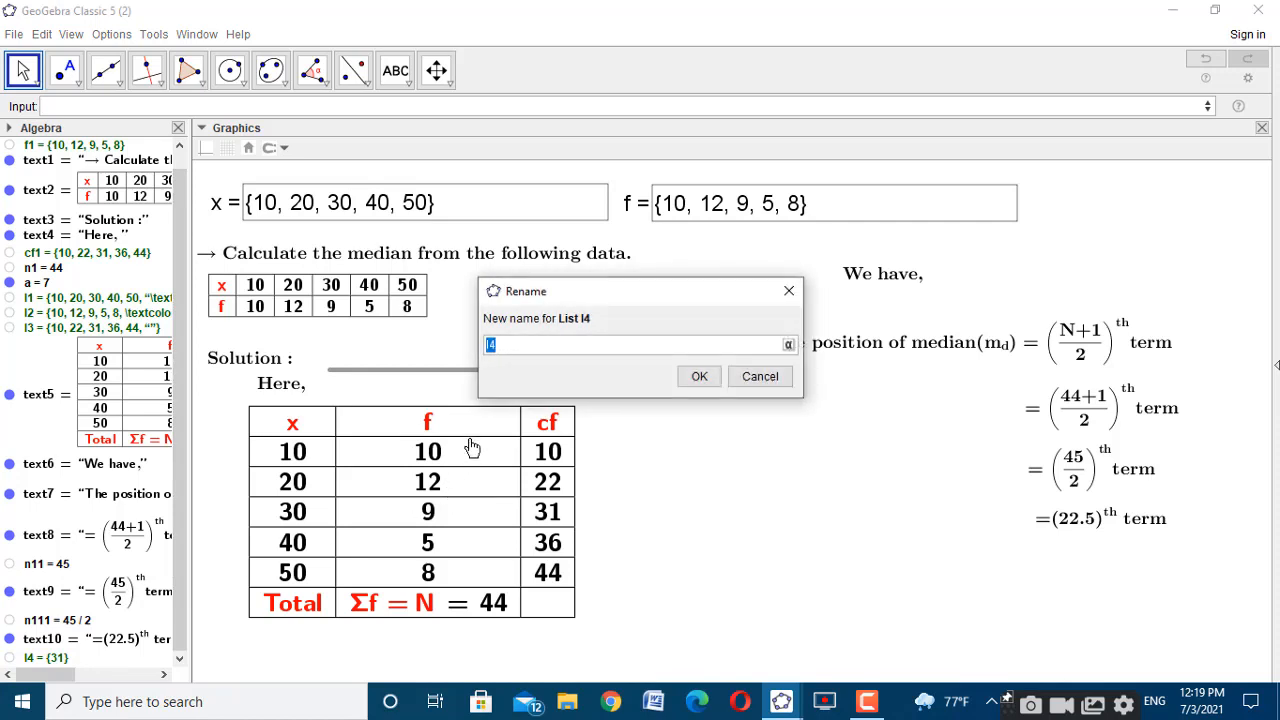
{"action": "type", "text": "cf11"}
{"action": "left_click", "coordinate": [699, 375]}
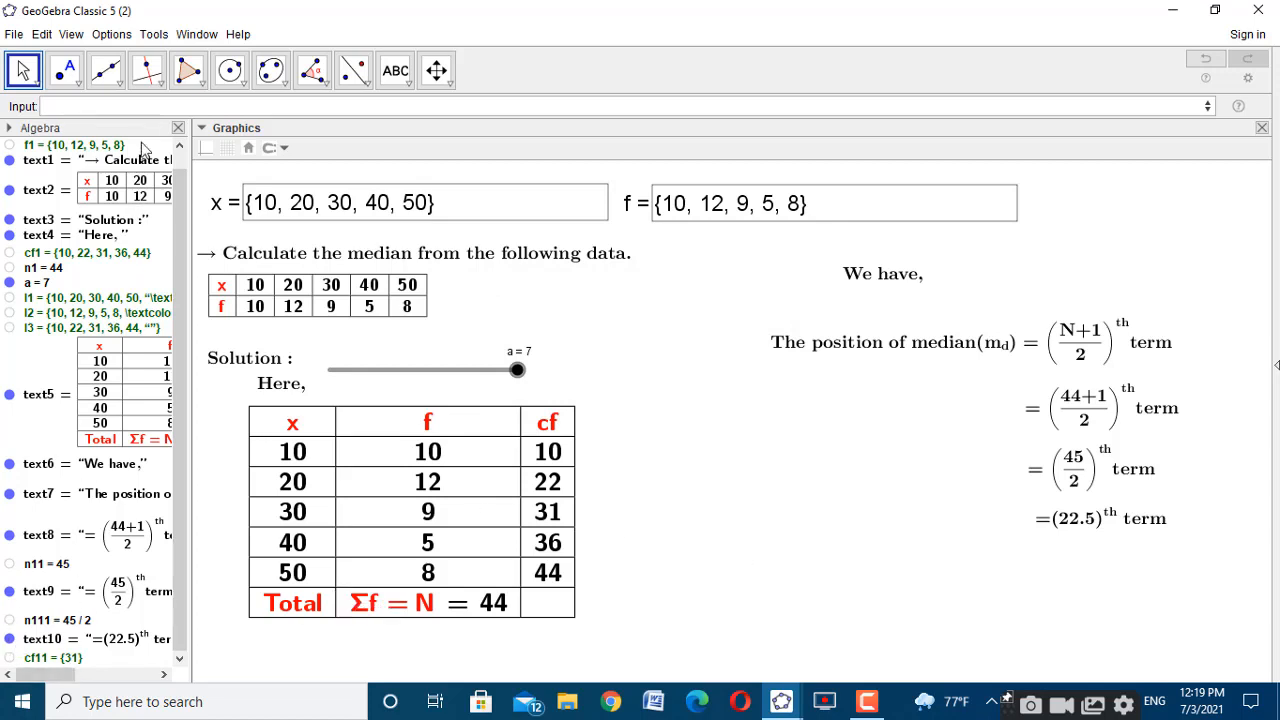
Create a table text with tabletext(cf11) and hide it in the graphics view
{"action": "left_click", "coordinate": [155, 107]}
{"action": "type", "text": "table"}
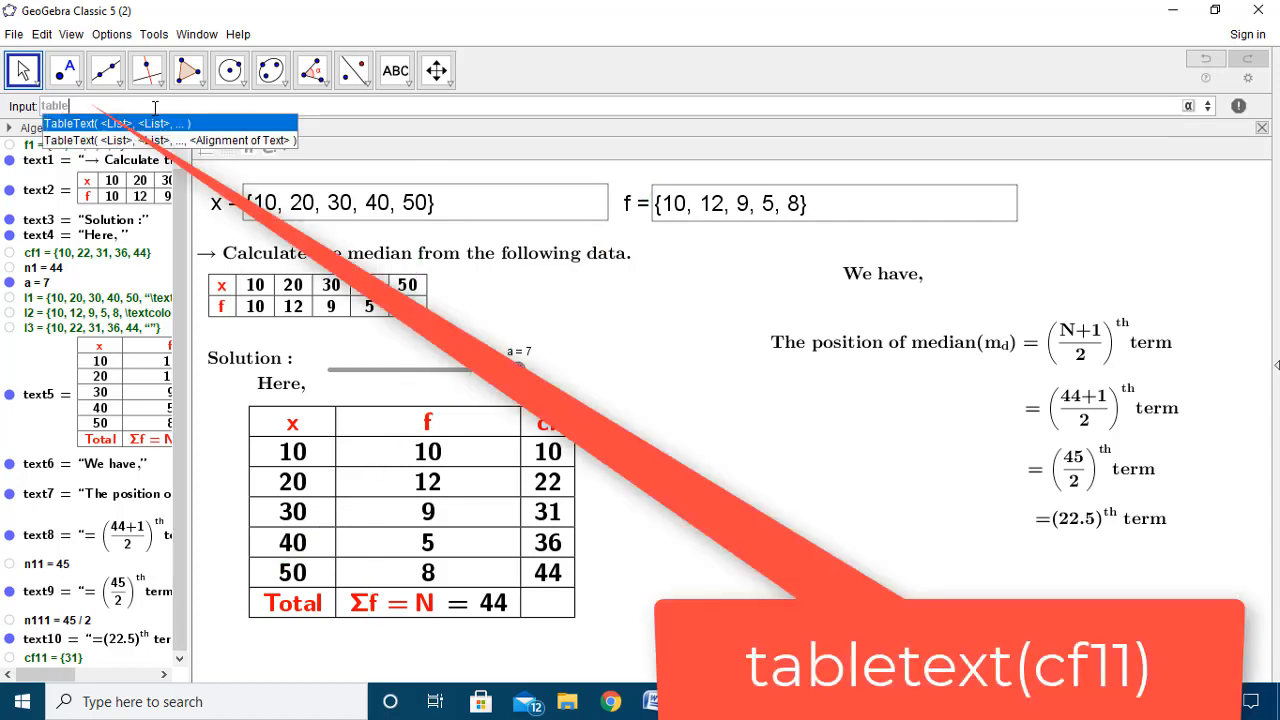
{"action": "type", "text": "text("}
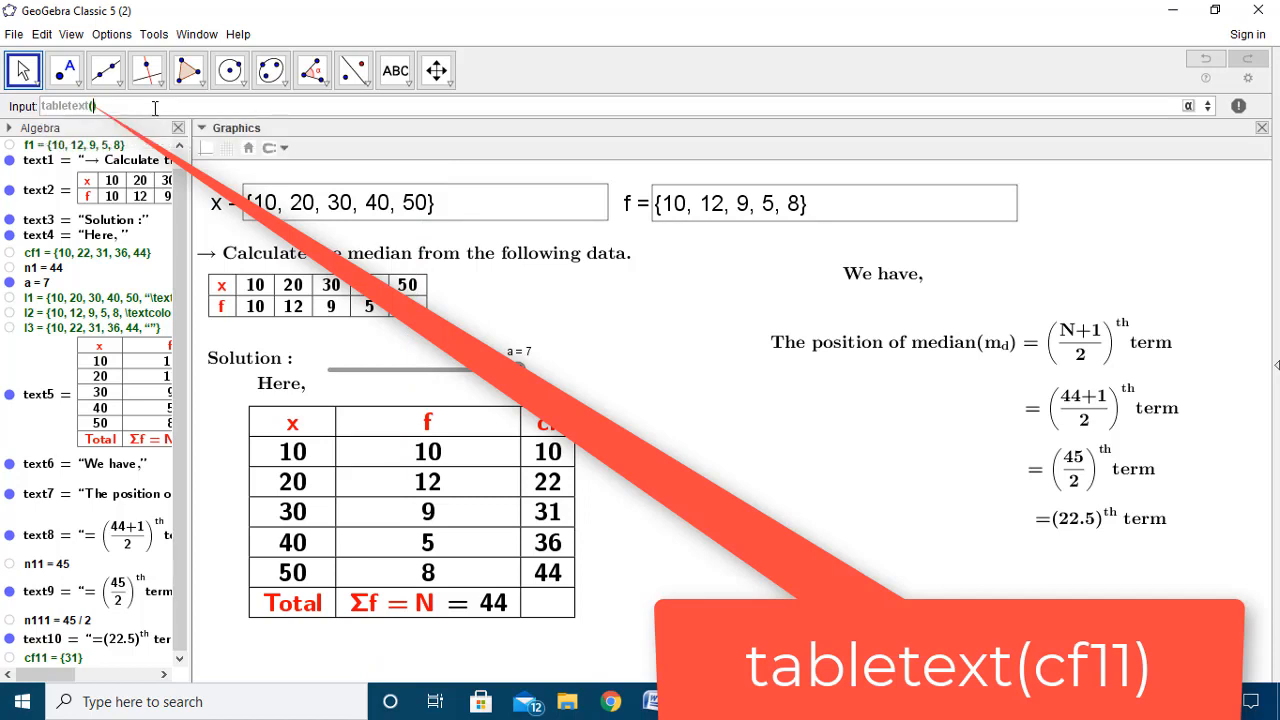
{"action": "type", "text": "cf11"}
{"action": "key", "text": "Return"}
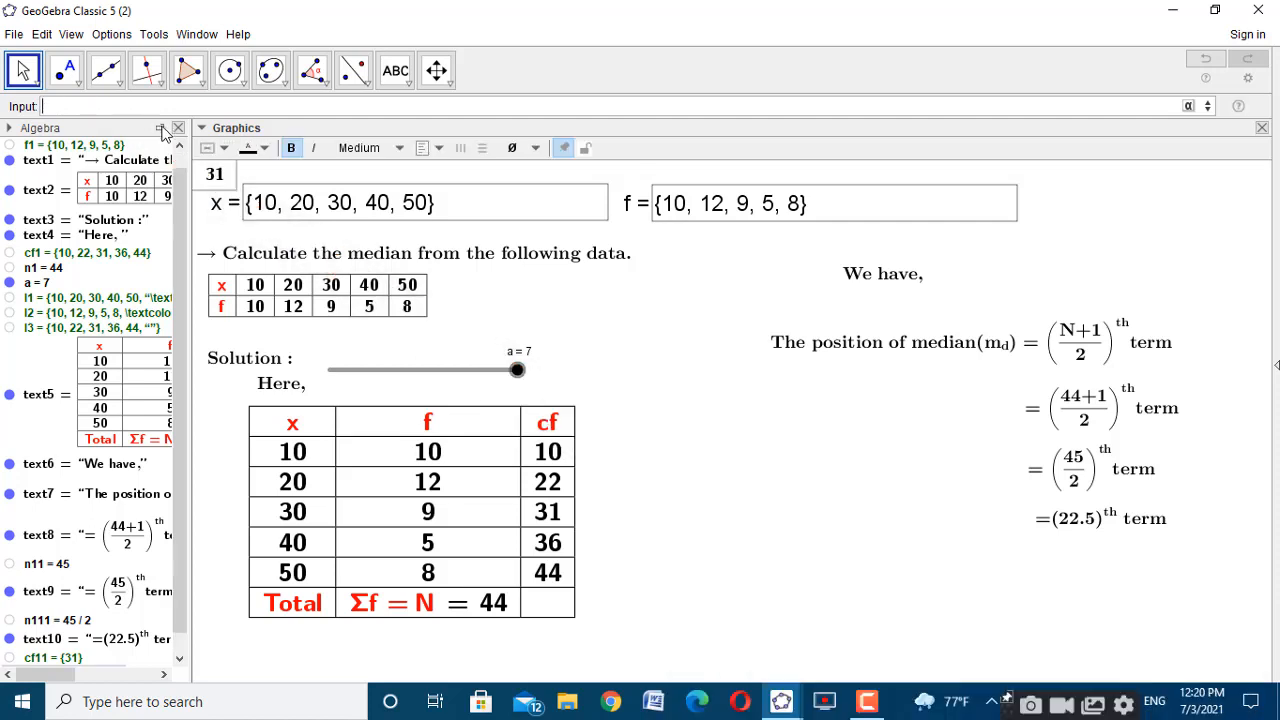
{"action": "scroll", "coordinate": [15, 543], "scroll_direction": "down", "scroll_amount": 1}
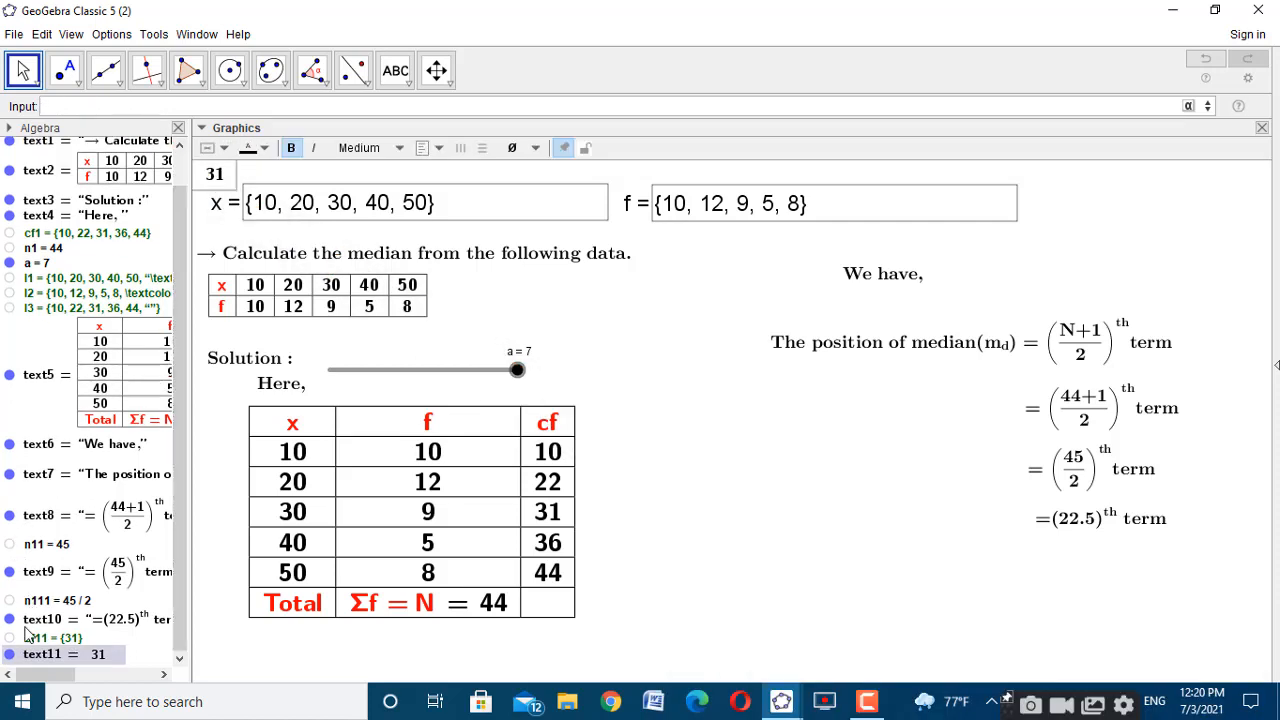
{"action": "left_click", "coordinate": [9, 654]}
{"action": "left_click", "coordinate": [696, 520]}
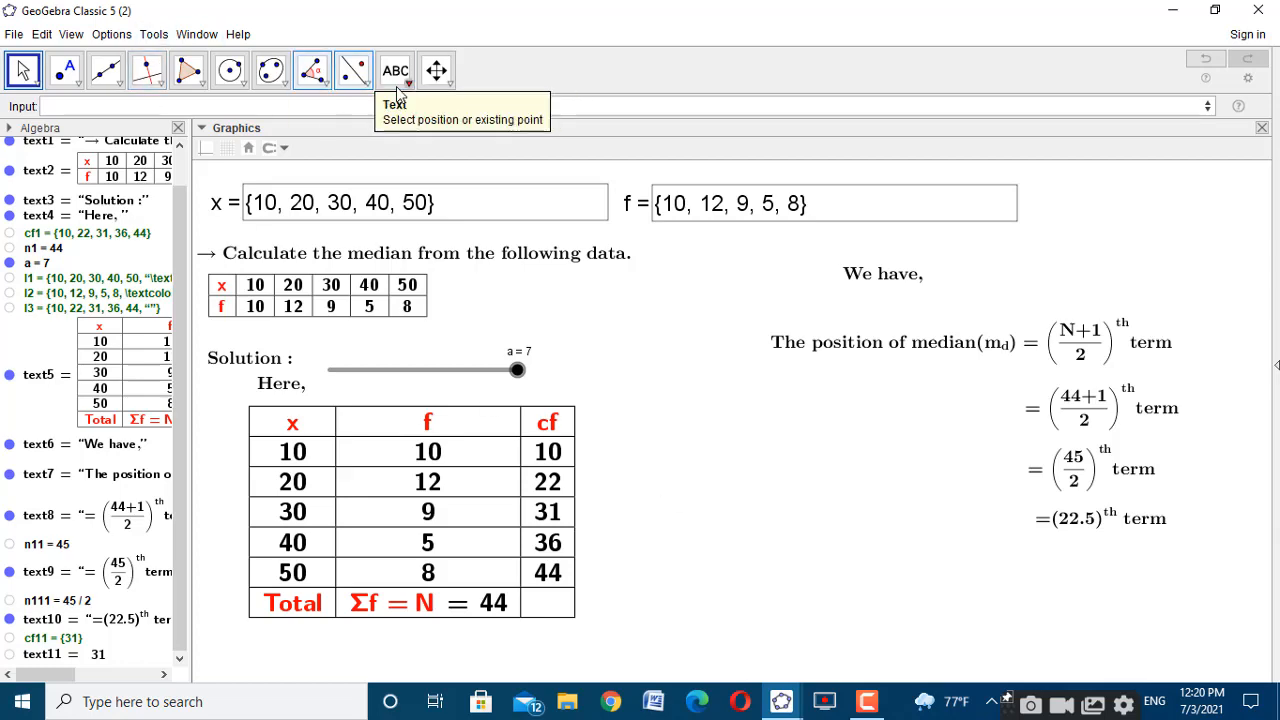
Switch to the finished median discrete series.ggb window, examine its concluding statements, and return to the worksheet being built
{"action": "mouse_move", "coordinate": [781, 701]}
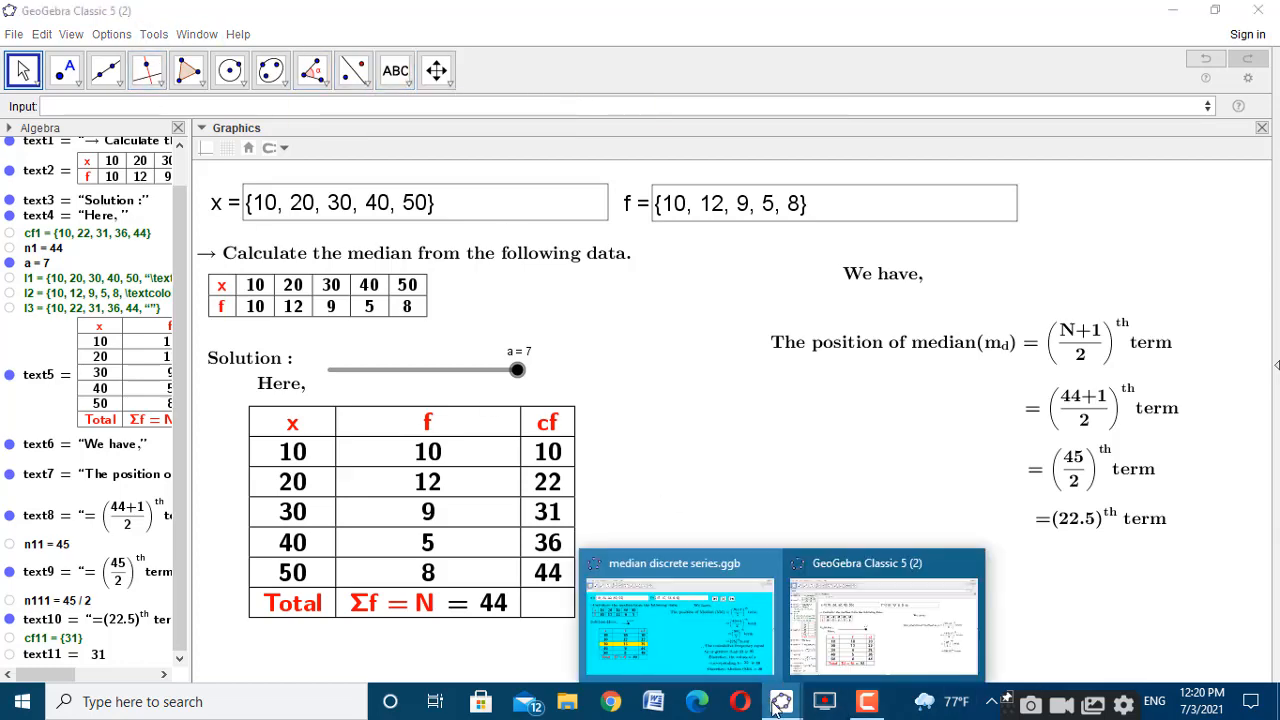
{"action": "left_click", "coordinate": [768, 637]}
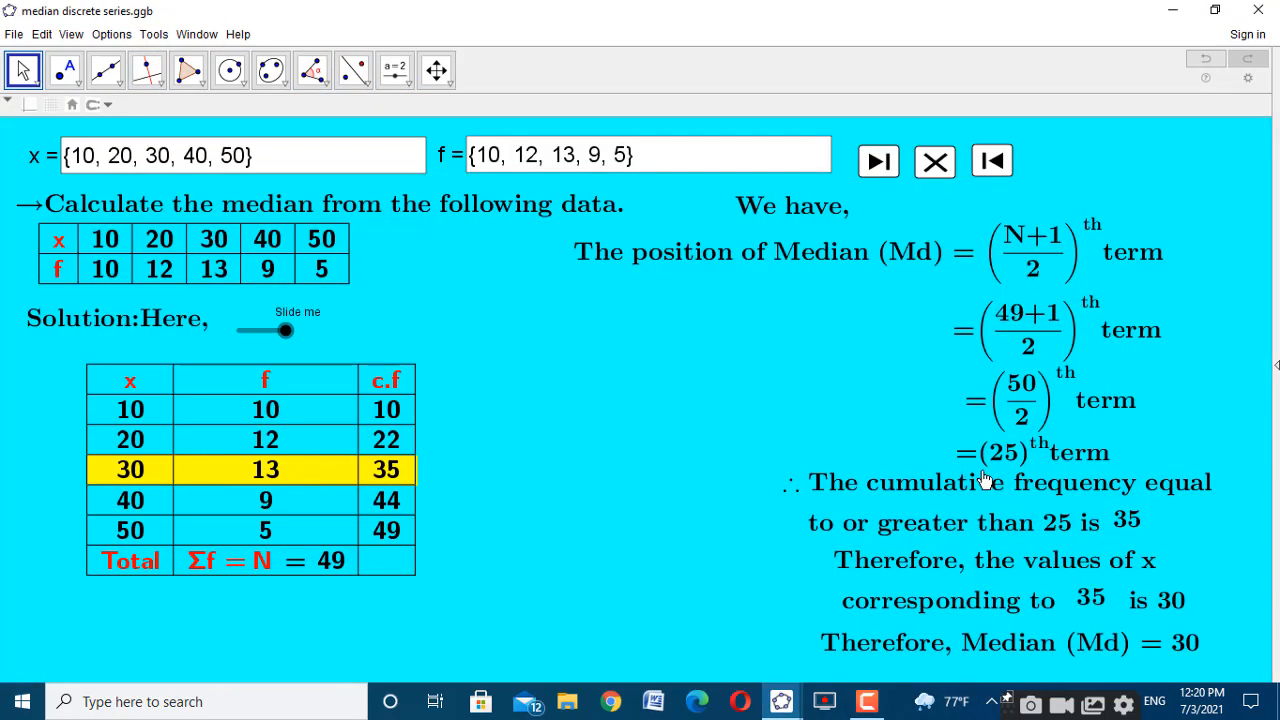
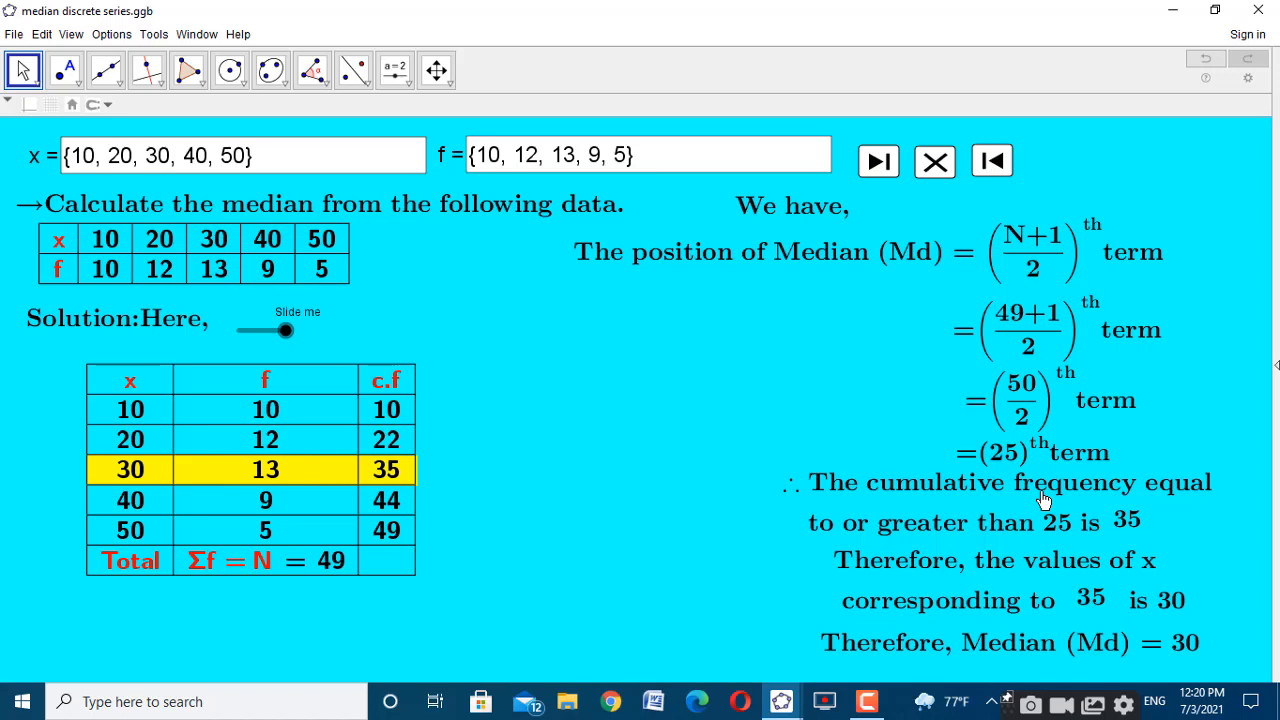
{"action": "left_click", "coordinate": [779, 703]}
{"action": "left_click", "coordinate": [848, 640]}
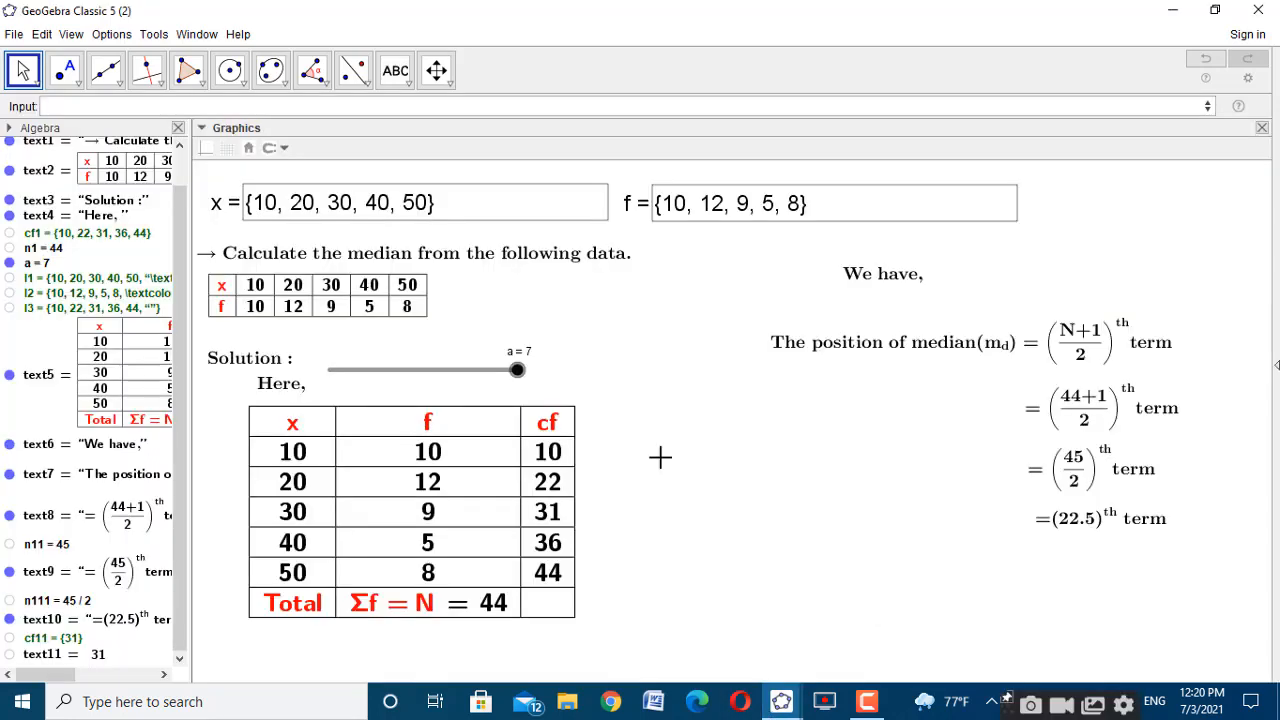
Start a new LaTeX text in the graphics view, opening it with \text{ and the therefore symbol ∴
{"action": "left_click", "coordinate": [394, 72]}
{"action": "left_click", "coordinate": [432, 140]}
{"action": "left_click", "coordinate": [751, 434]}
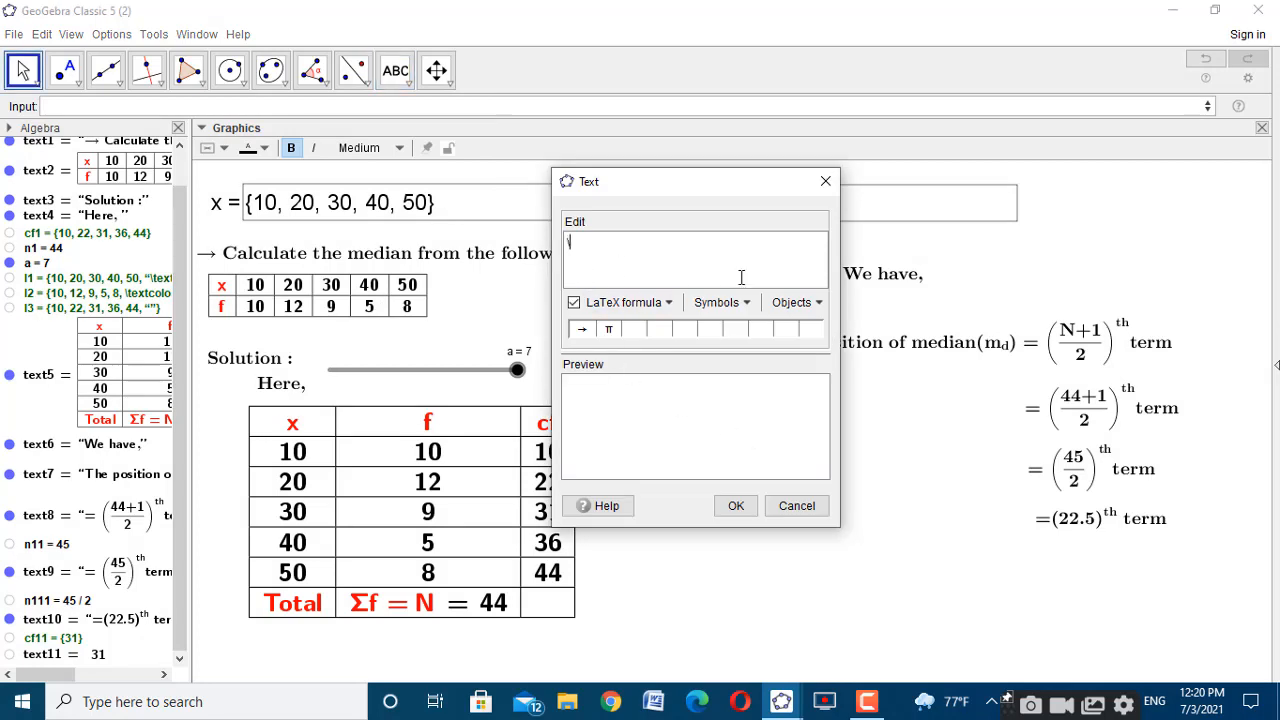
{"action": "type", "text": "ext"}
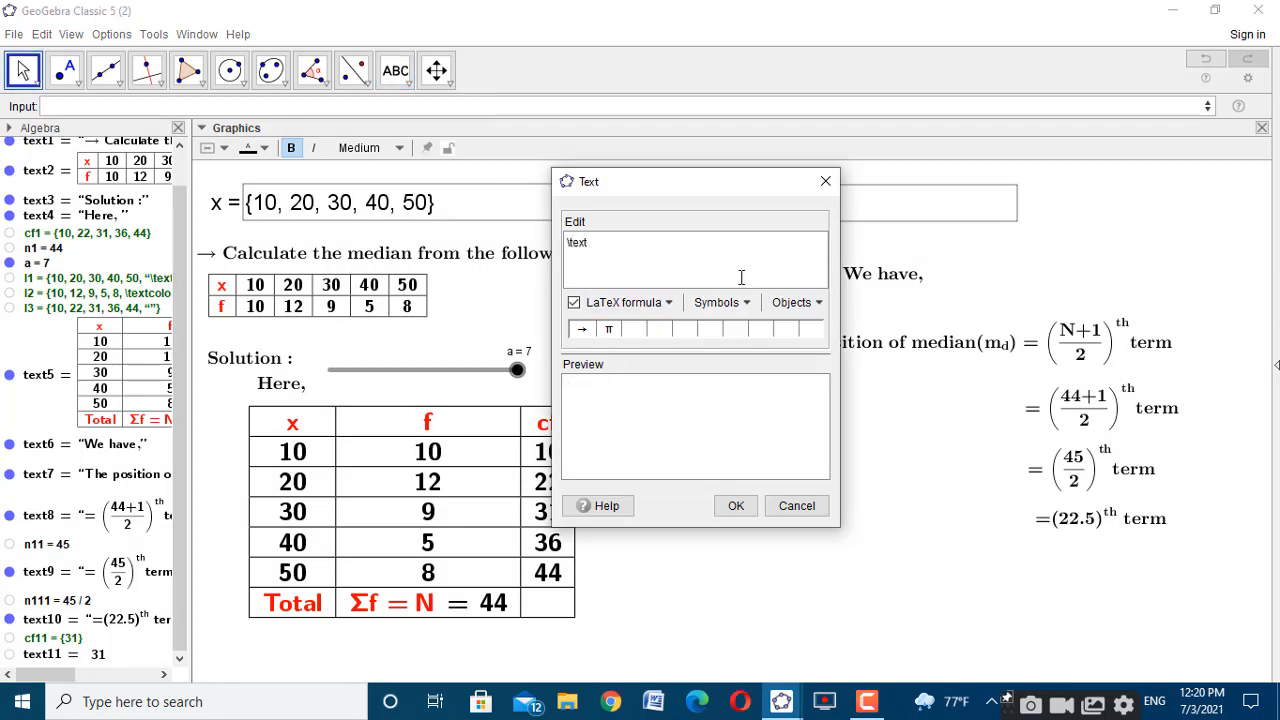
{"action": "type", "text": "{"}
{"action": "left_click", "coordinate": [737, 302]}
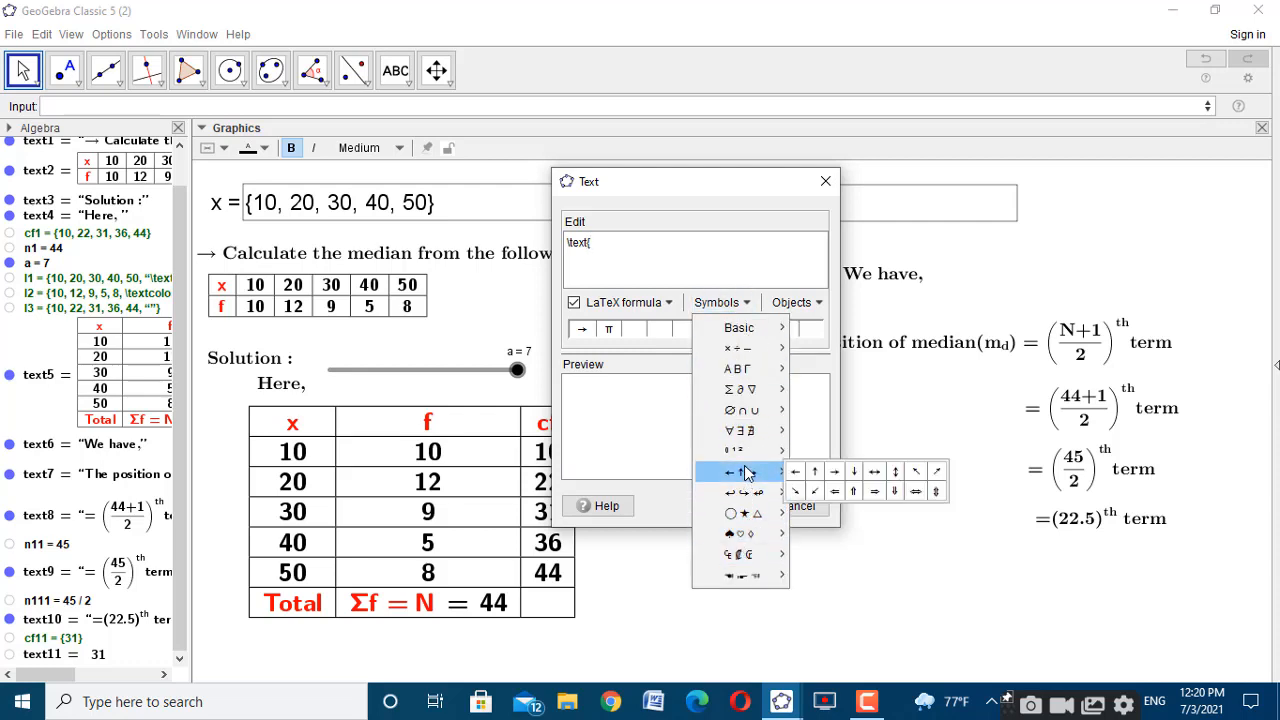
{"action": "mouse_move", "coordinate": [760, 432]}
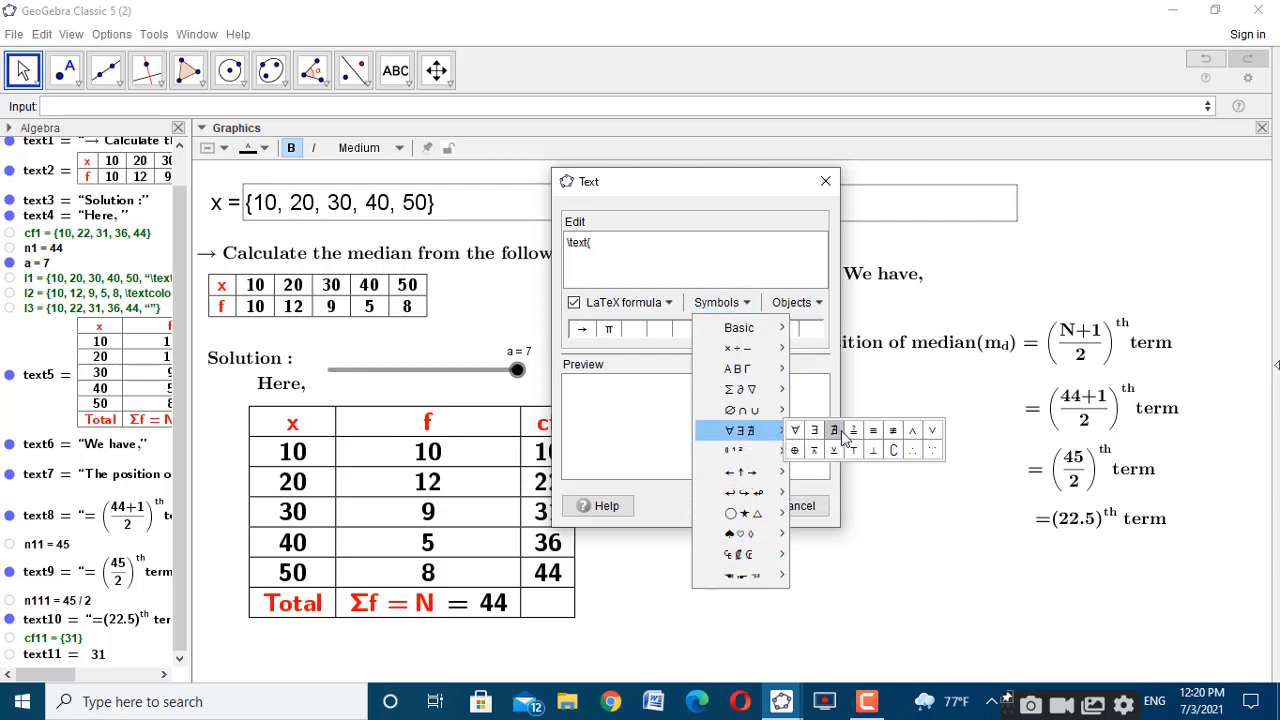
{"action": "left_click", "coordinate": [913, 451]}
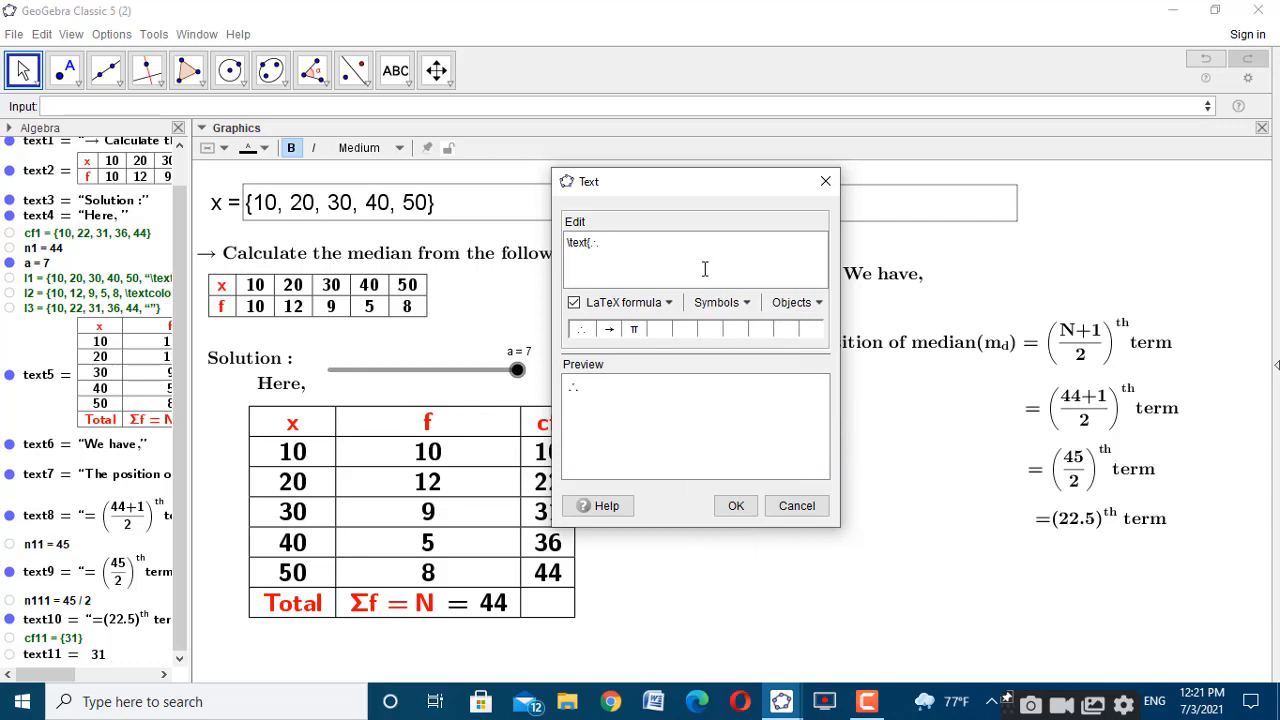
Continue the text after the ∴ symbol with "the cumulative frequency equal to or greater than"
{"action": "type", "text": "the cumulat"}
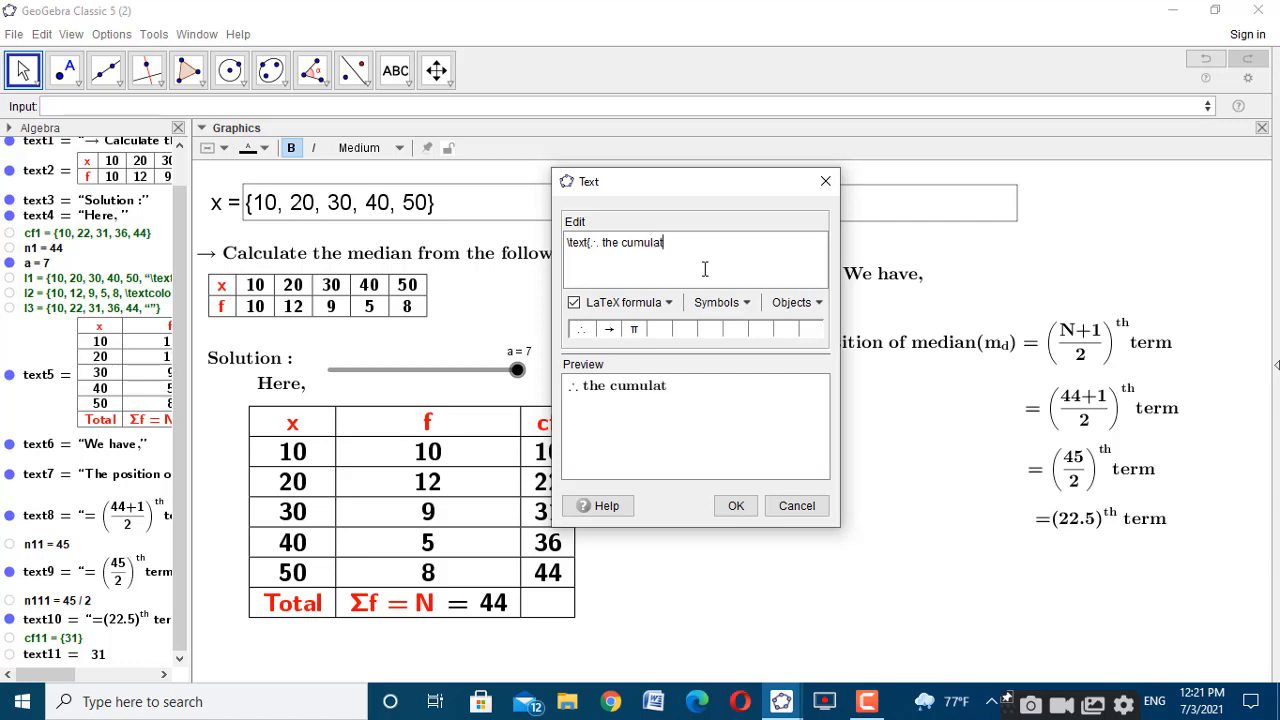
{"action": "type", "text": "ive frequency"}
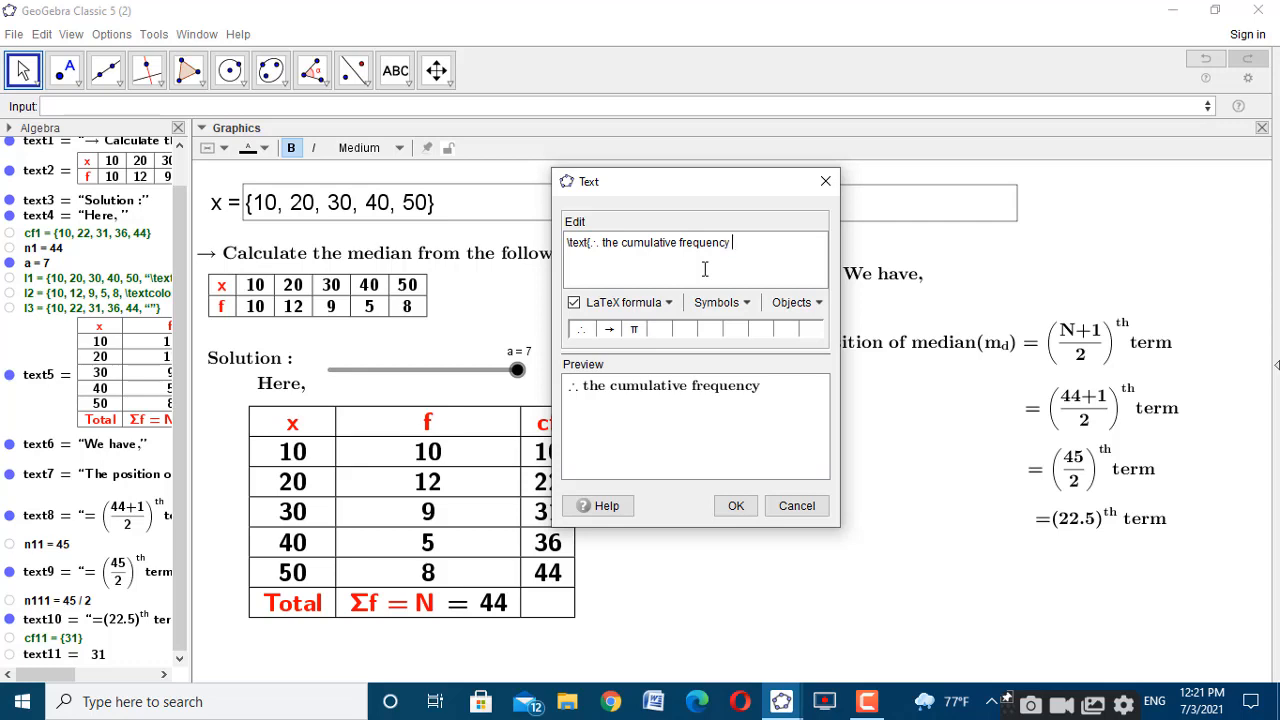
{"action": "type", "text": " equal to or grea"}
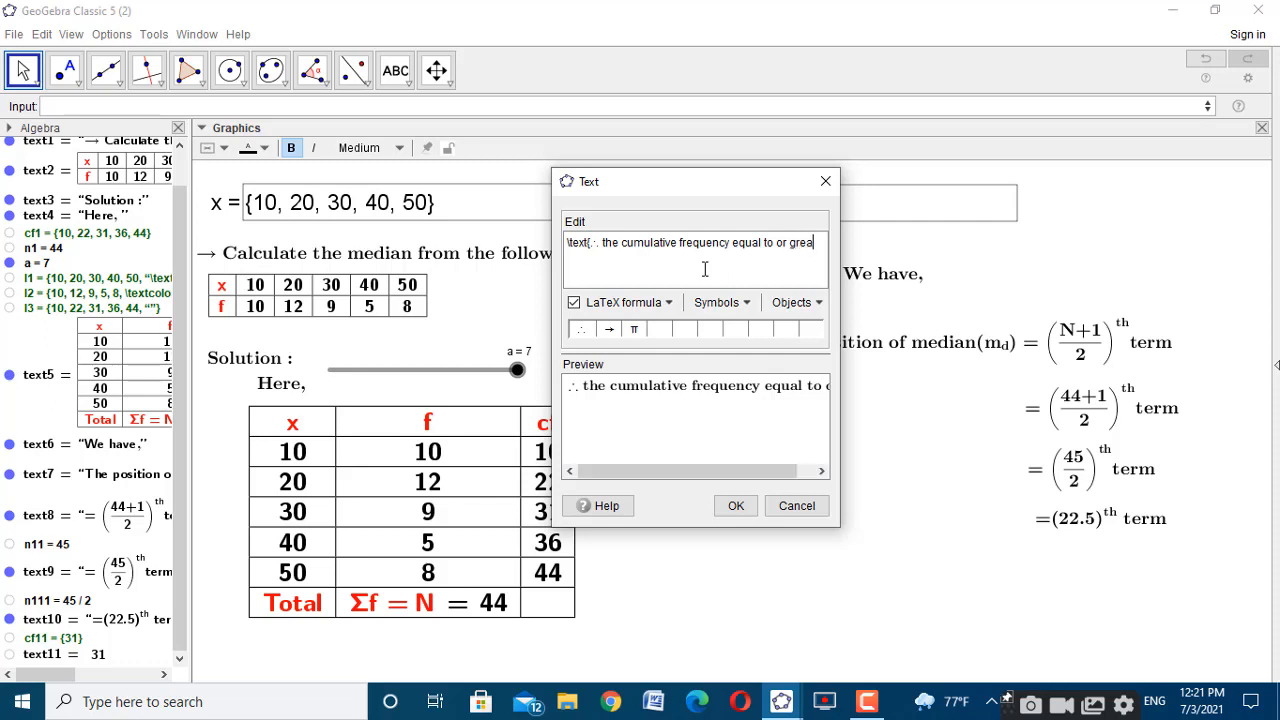
{"action": "type", "text": "ter"}
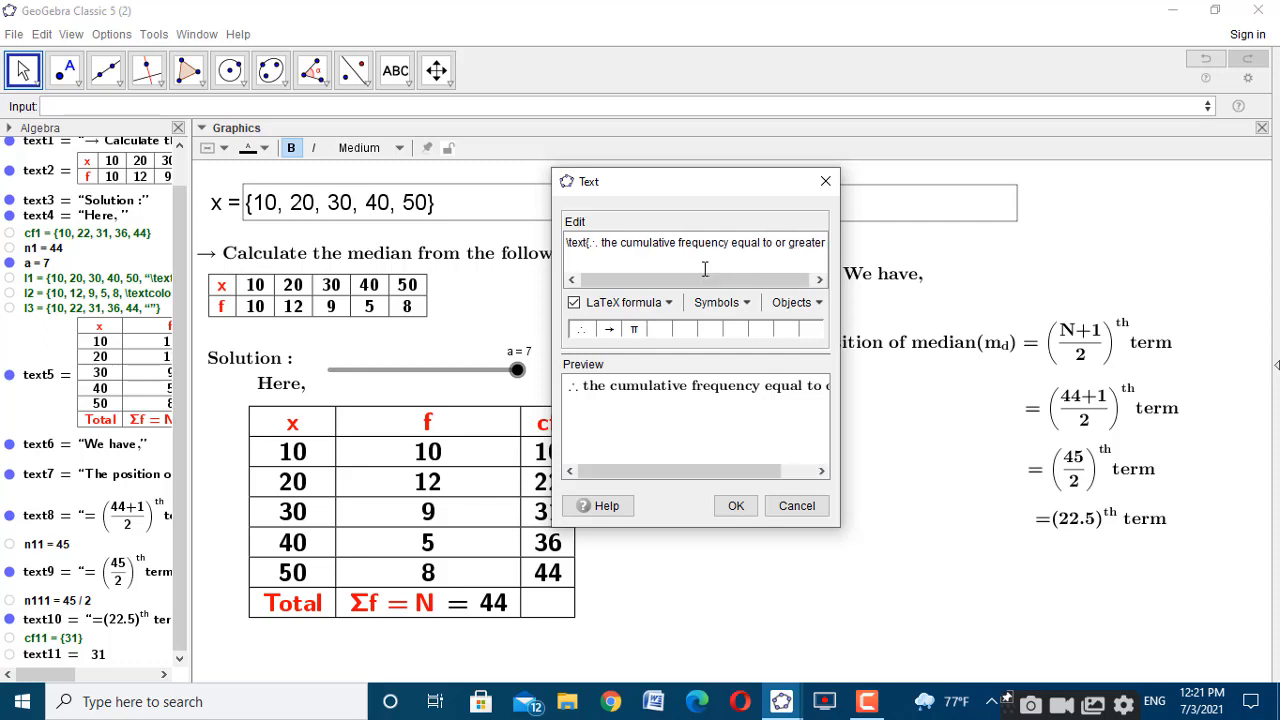
{"action": "type", "text": "than"}
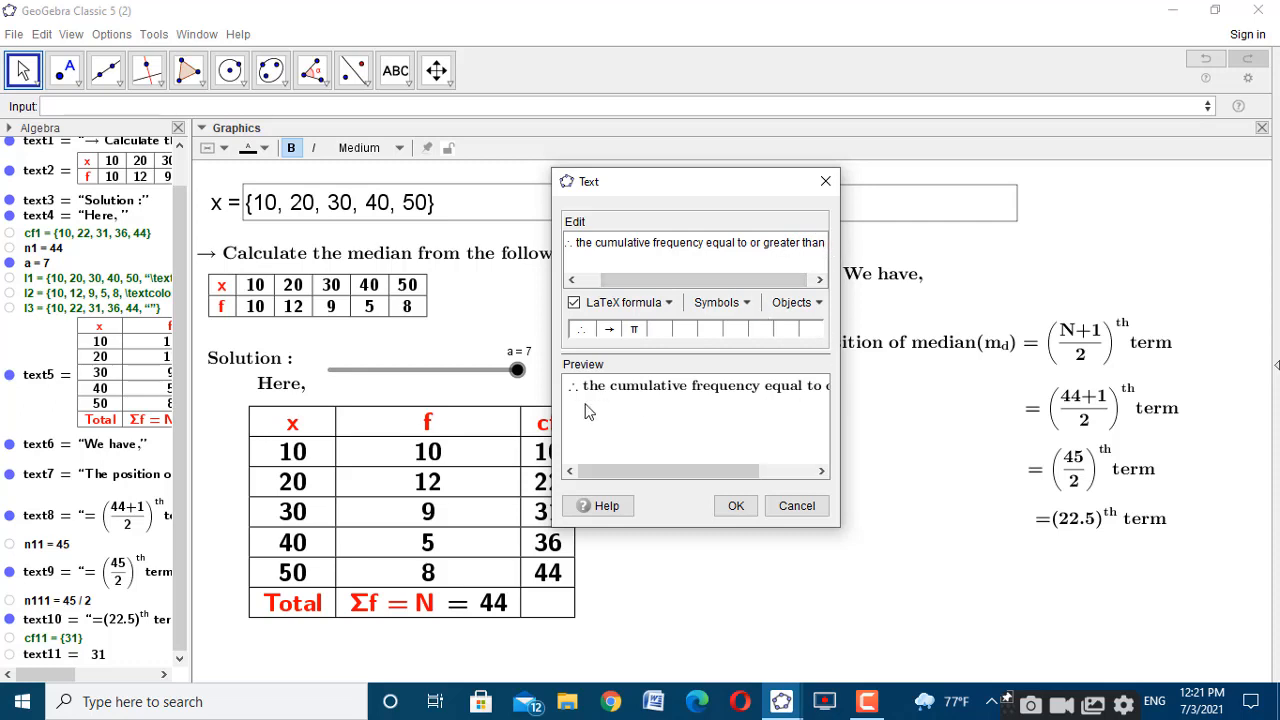
Complete the sentence with the object n111, the word "is" and the object text11, and place the text below the last term line
{"action": "left_click", "coordinate": [63, 602]}
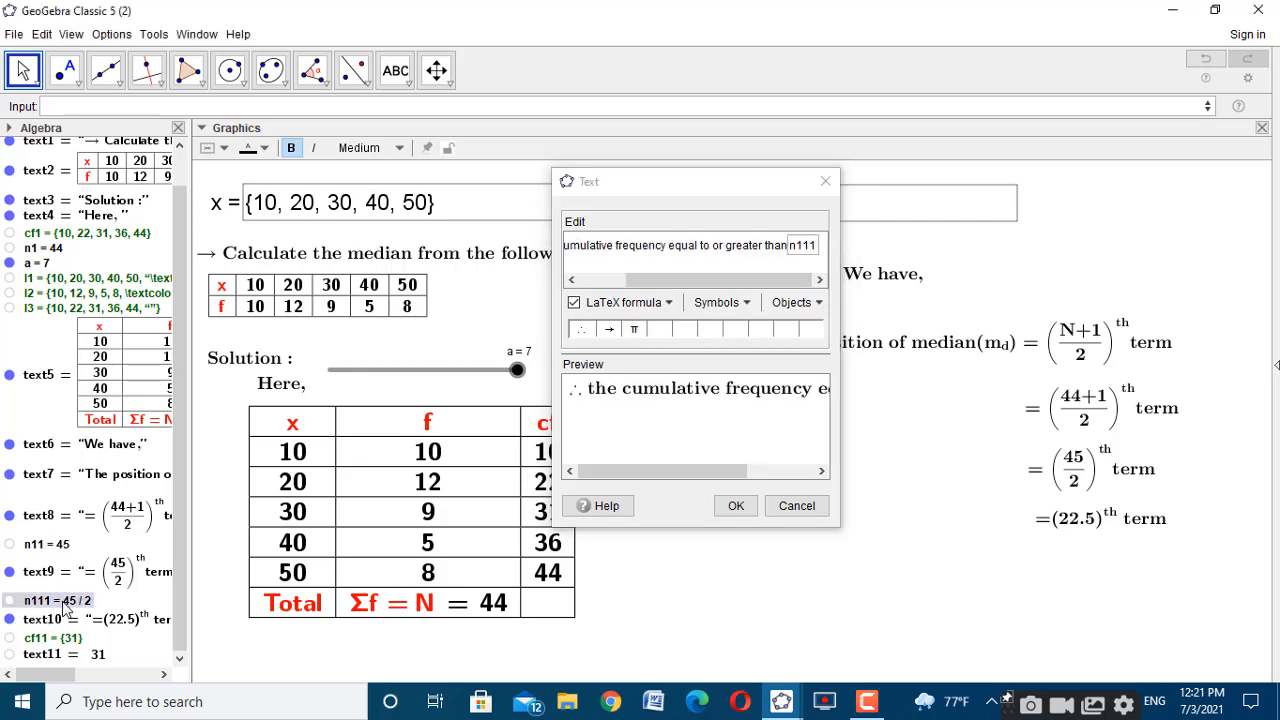
{"action": "left_click", "coordinate": [784, 280]}
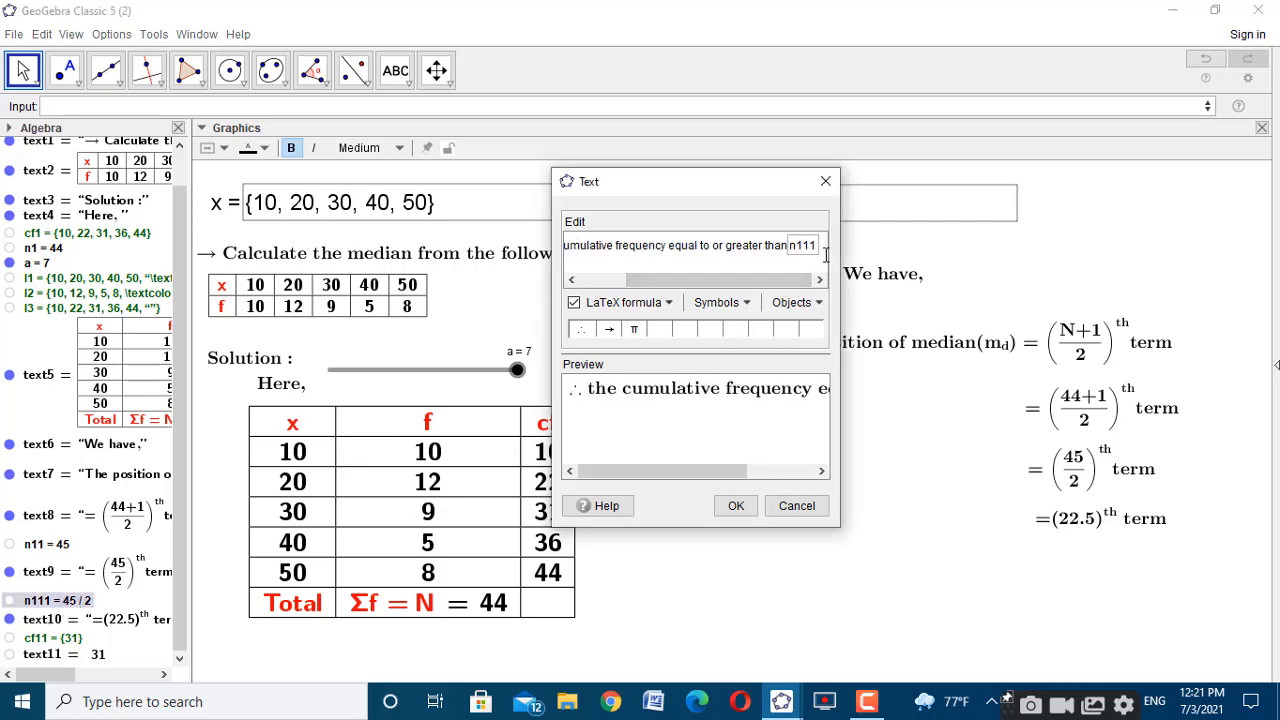
{"action": "type", "text": "is"}
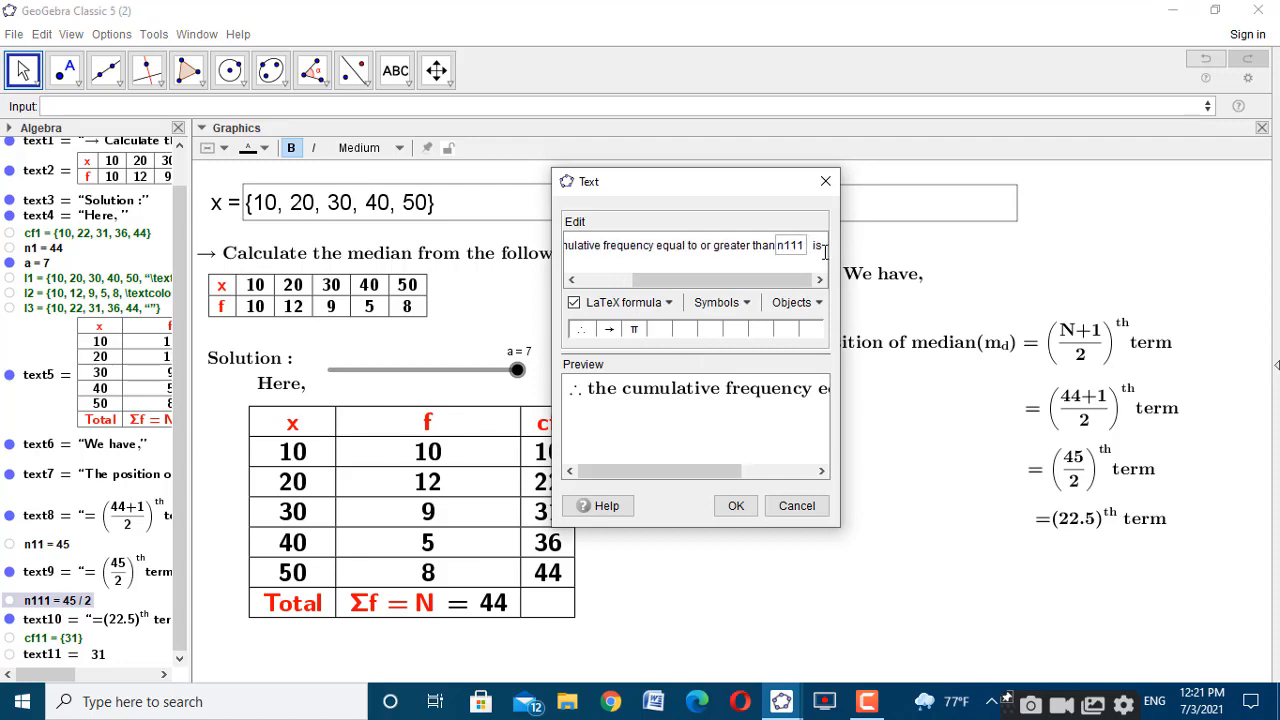
{"action": "left_click", "coordinate": [72, 656]}
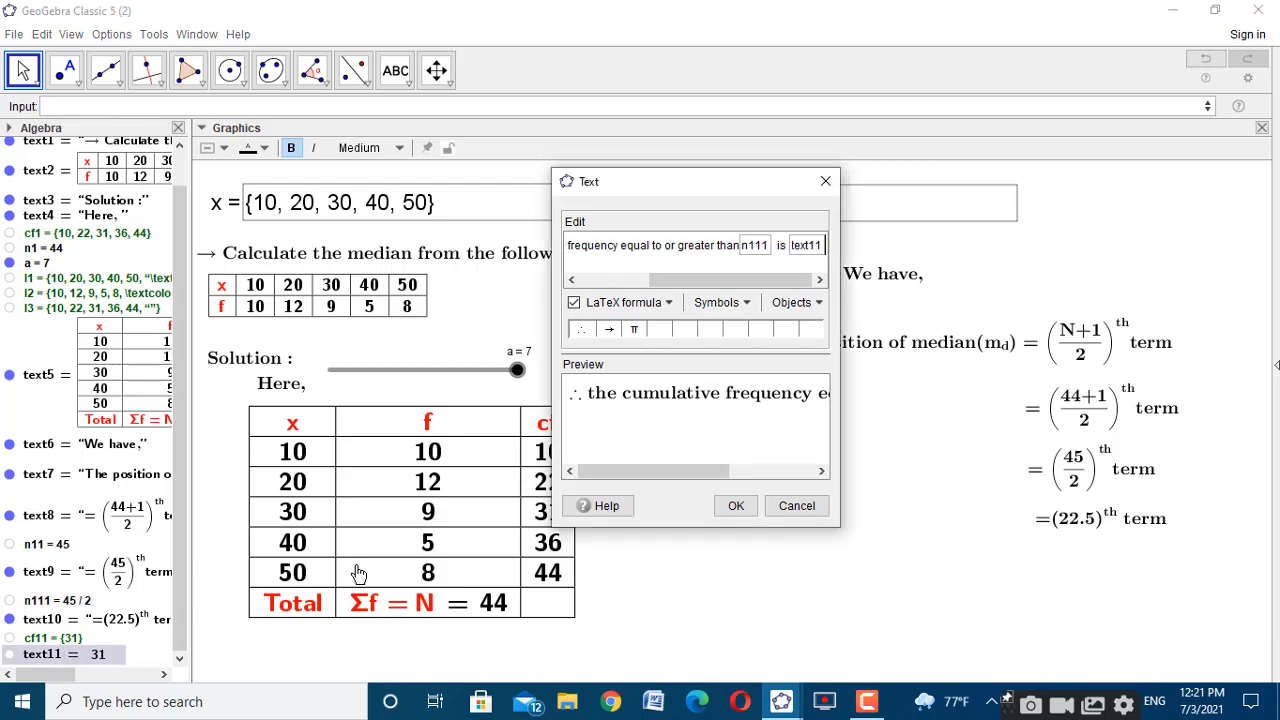
{"action": "left_click", "coordinate": [736, 506]}
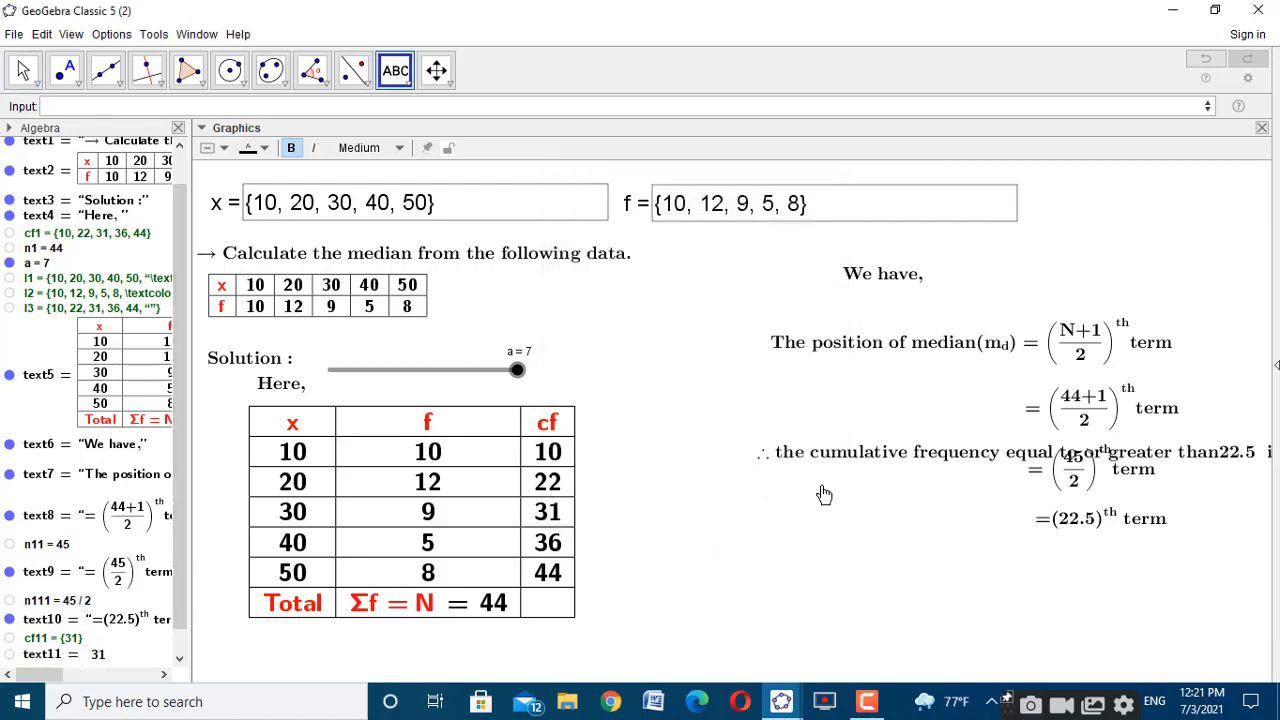
{"action": "left_click_drag", "start_coordinate": [824, 494], "coordinate": [778, 566]}
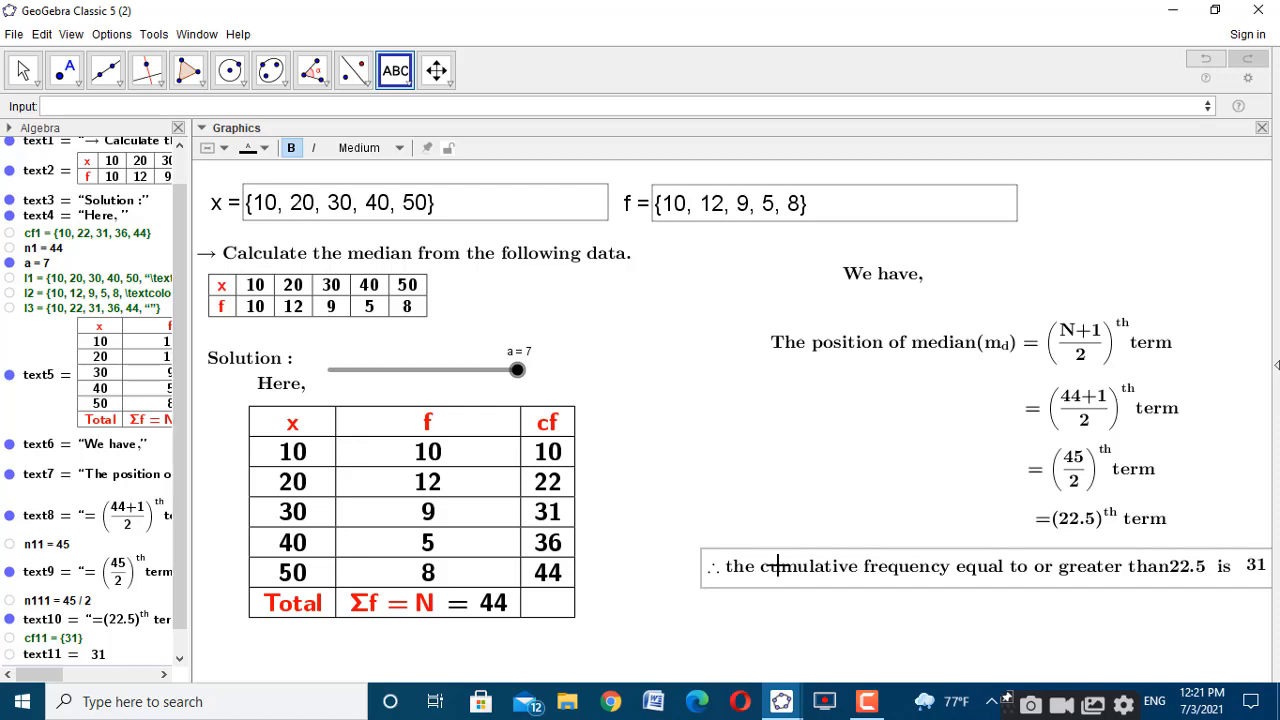
Edit the cumulative frequency text and insert a line break \\ after "equal"
{"action": "right_click", "coordinate": [778, 566]}
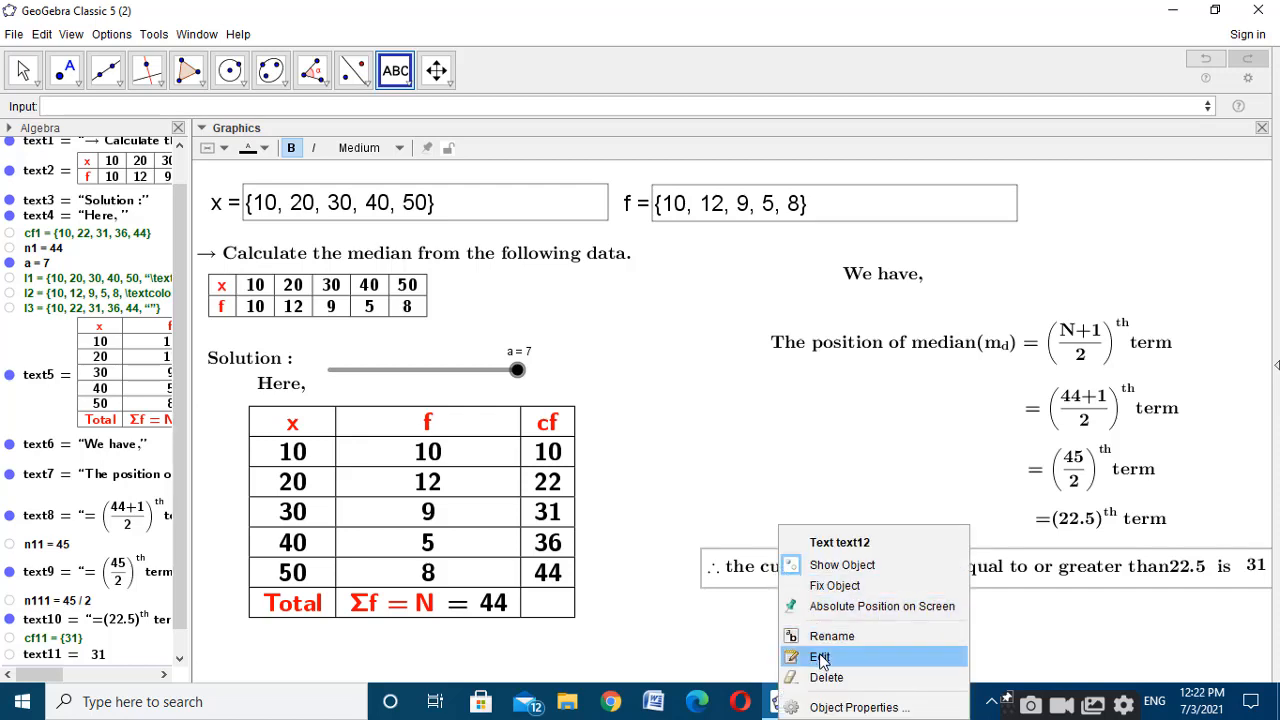
{"action": "left_click", "coordinate": [818, 654]}
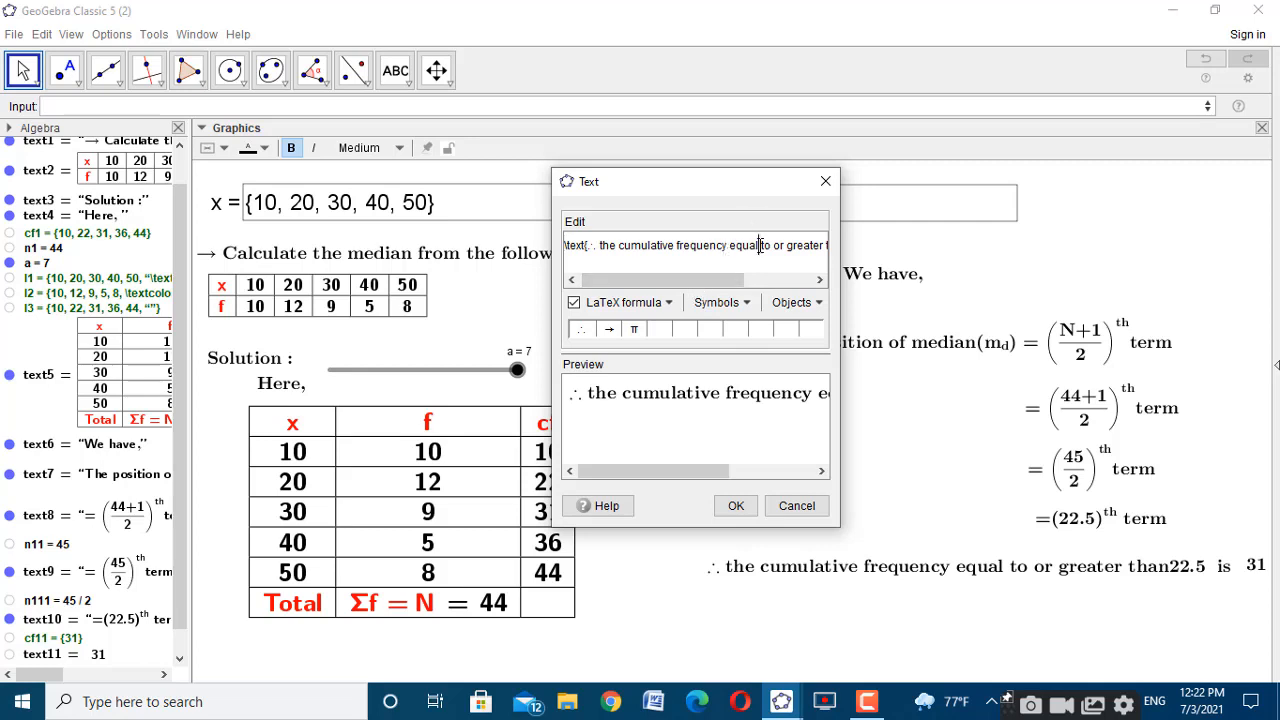
{"action": "type", "text": "\\\\"}
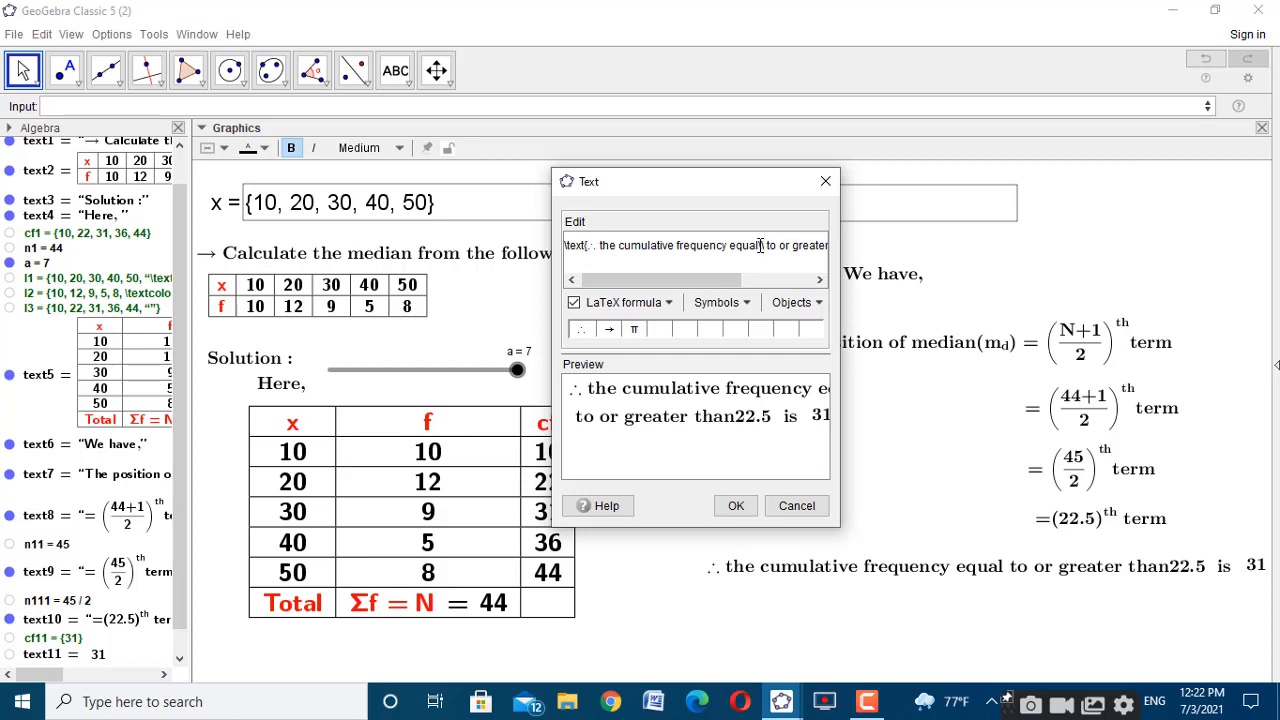
Add a space before n111, remove the extra space before "is", and apply the edited text
{"action": "left_click_drag", "start_coordinate": [732, 279], "coordinate": [783, 256]}
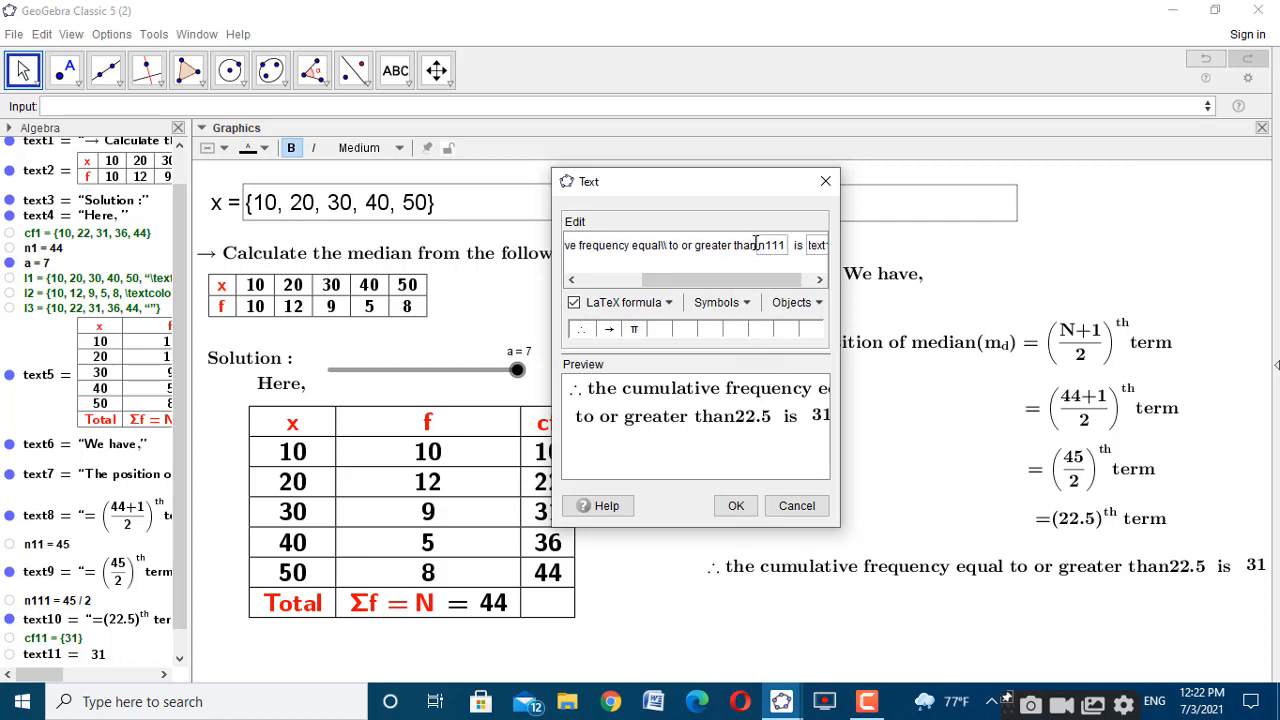
{"action": "left_click", "coordinate": [755, 245]}
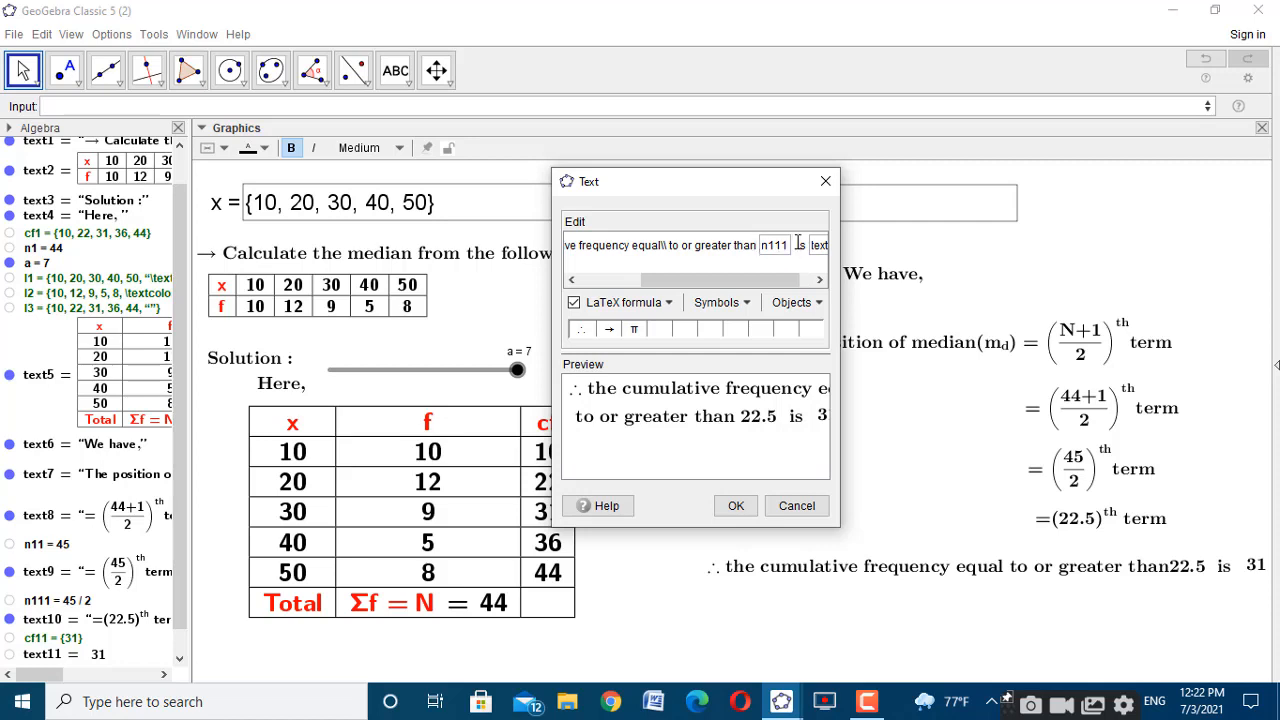
{"action": "left_click", "coordinate": [798, 244]}
{"action": "key", "text": "BackSpace"}
{"action": "key", "text": "Delete"}
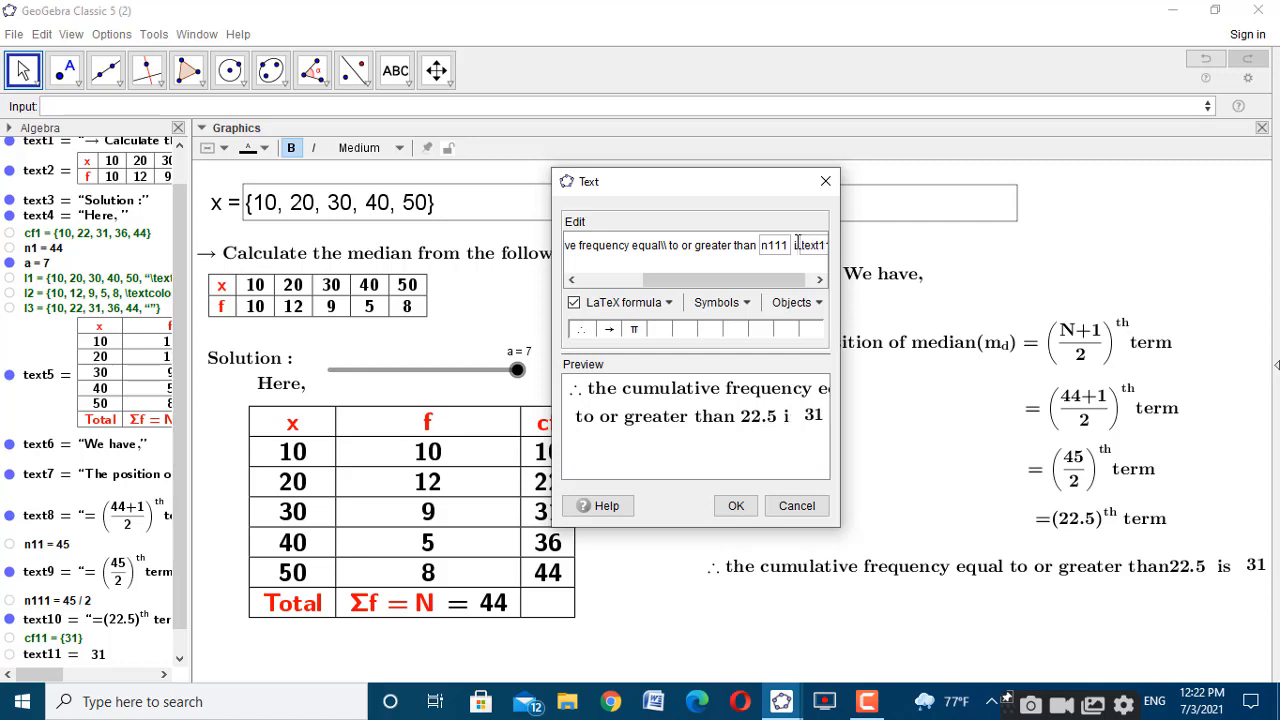
{"action": "type", "text": "s"}
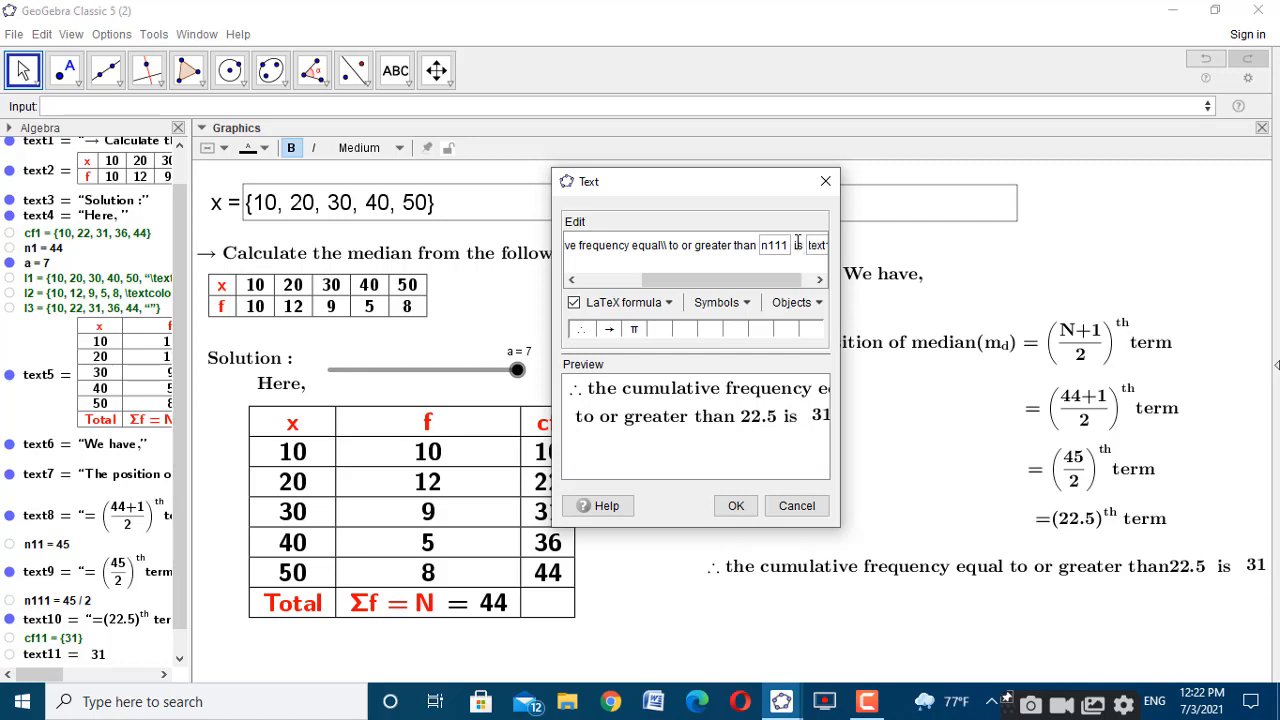
{"action": "left_click", "coordinate": [736, 506]}
Move the two-line cumulative frequency statement directly beneath the last term line of the position calculation
{"action": "left_click_drag", "start_coordinate": [925, 573], "coordinate": [1096, 561]}
{"action": "left_click", "coordinate": [839, 408]}
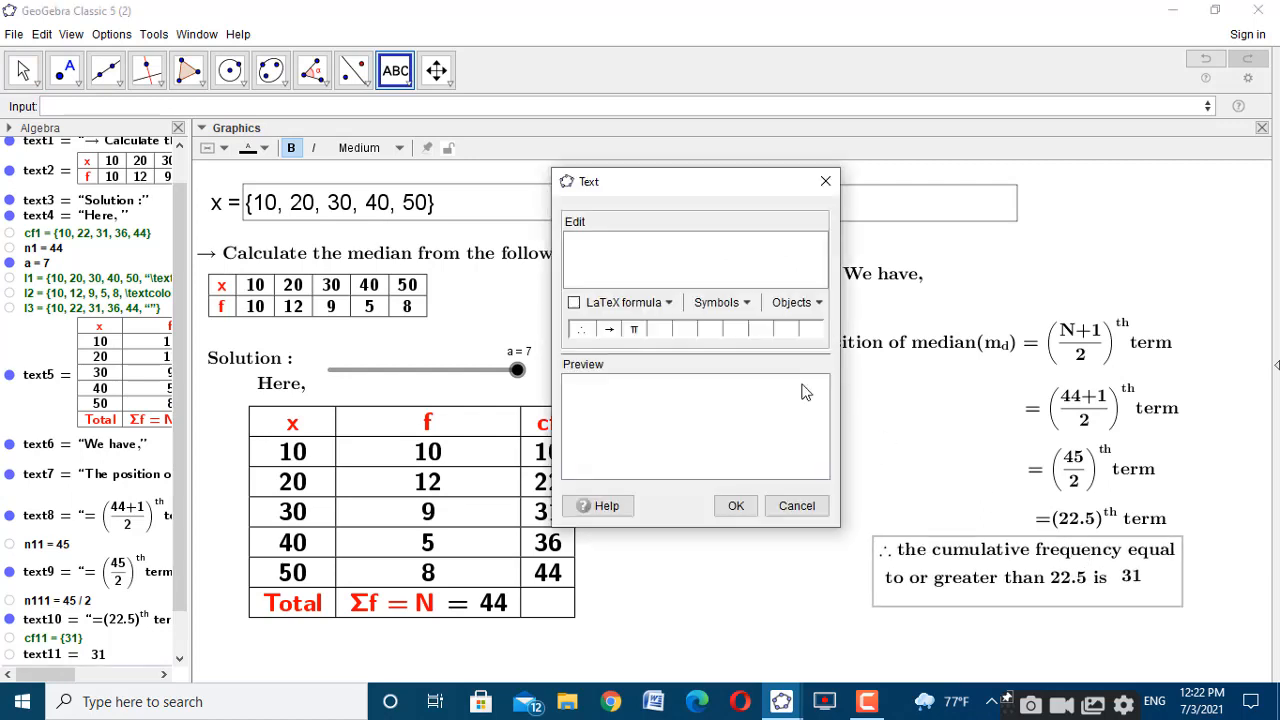
{"action": "left_click", "coordinate": [826, 183]}
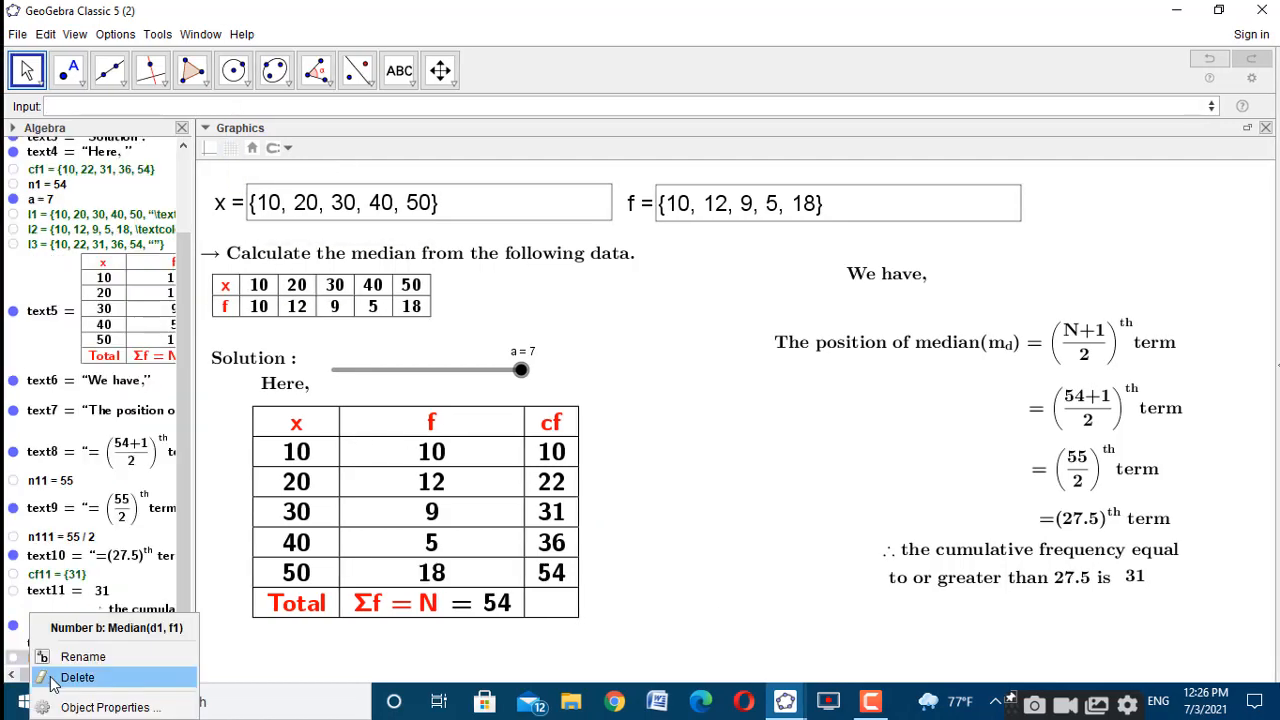
Delete the existing number b and calculate the median again with Median(d1, f1)
{"action": "left_click", "coordinate": [52, 679]}
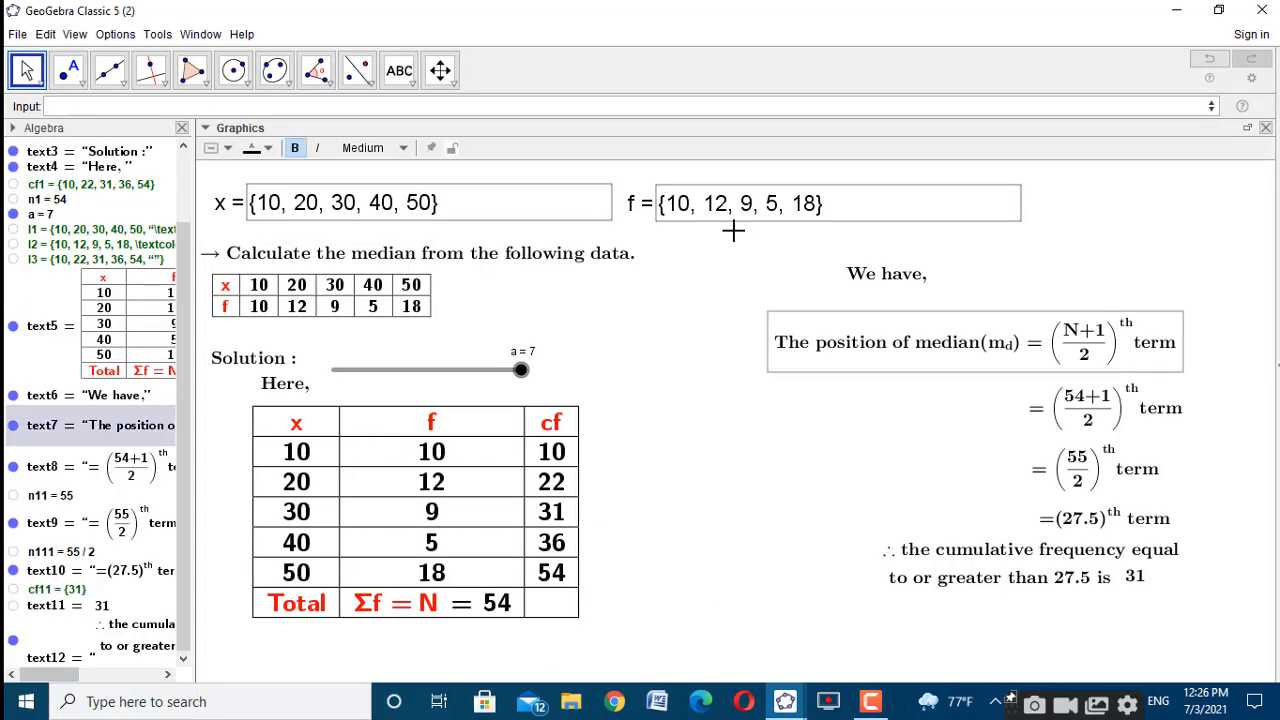
{"action": "left_click", "coordinate": [239, 104]}
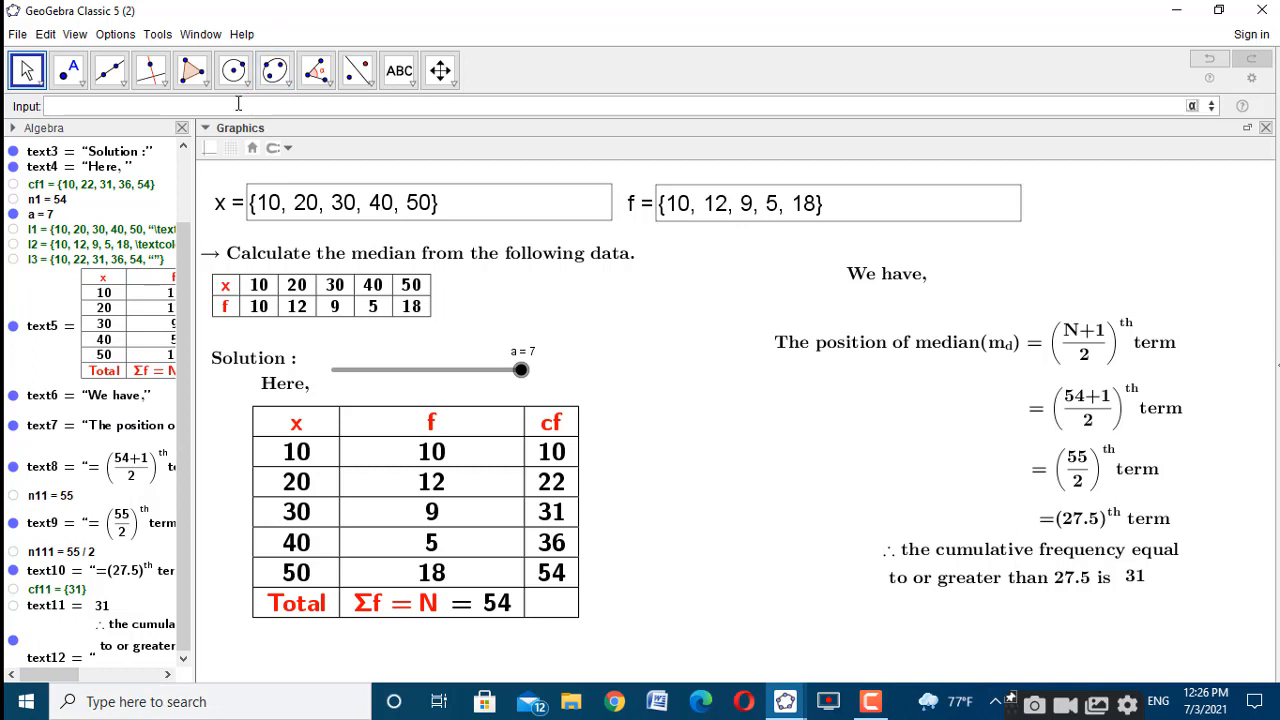
{"action": "type", "text": "med"}
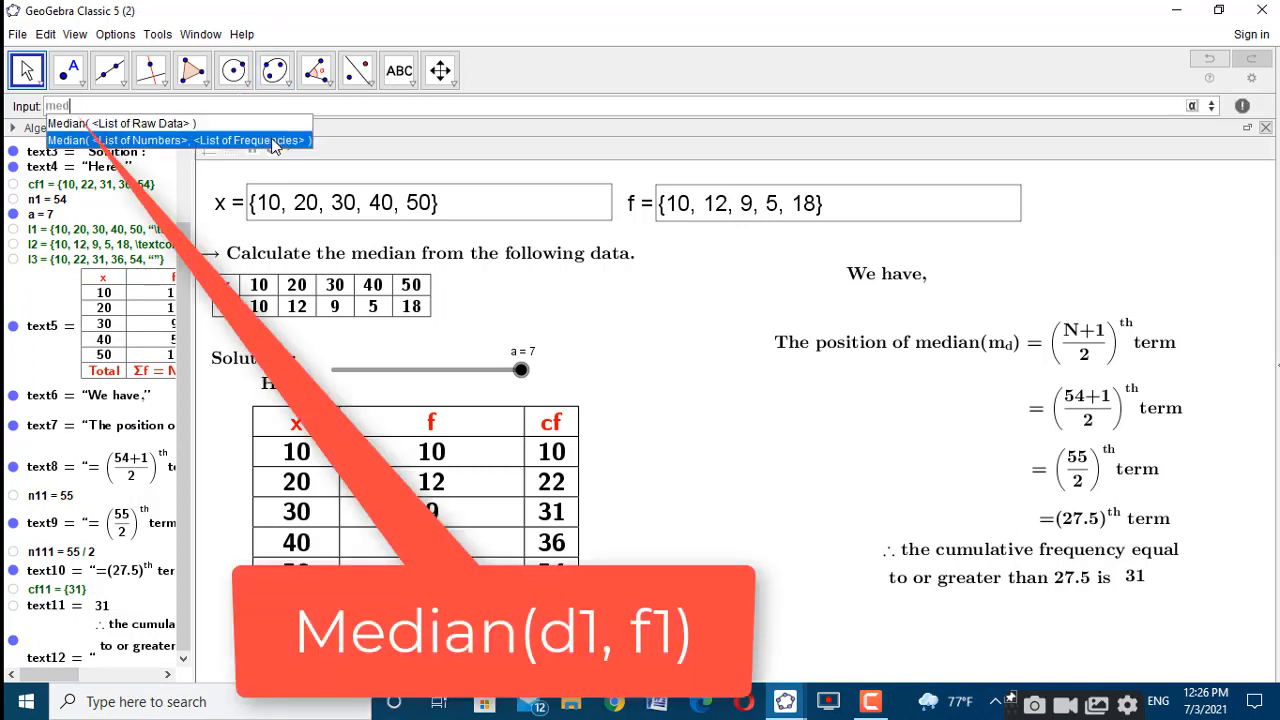
{"action": "left_click", "coordinate": [270, 141]}
{"action": "type", "text": "d1"}
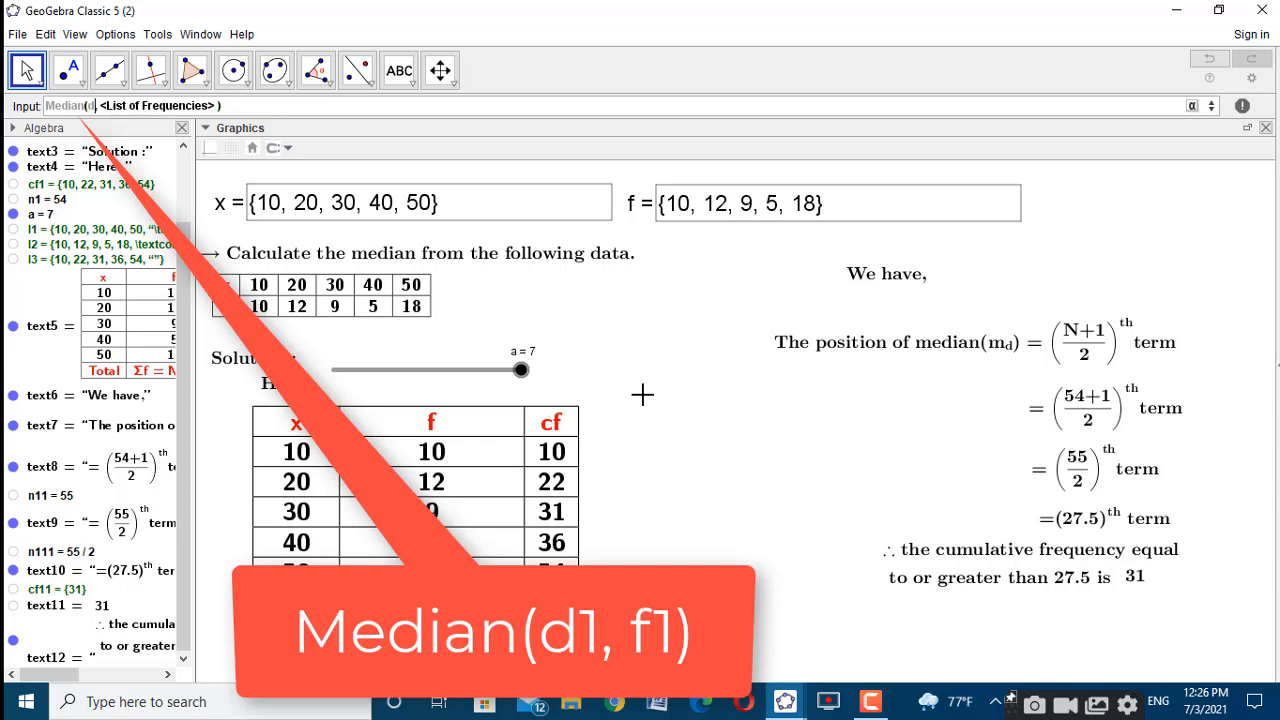
{"action": "key", "text": "Tab"}
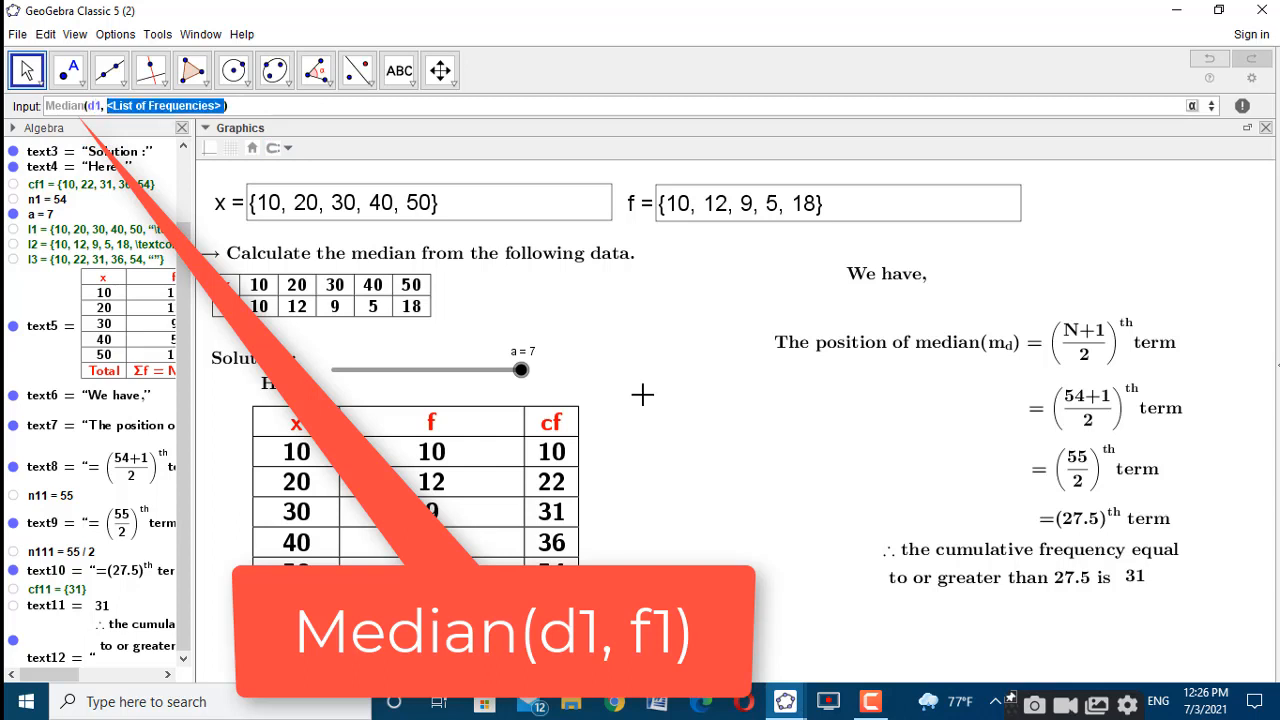
{"action": "type", "text": "f1"}
{"action": "key", "text": "Return"}
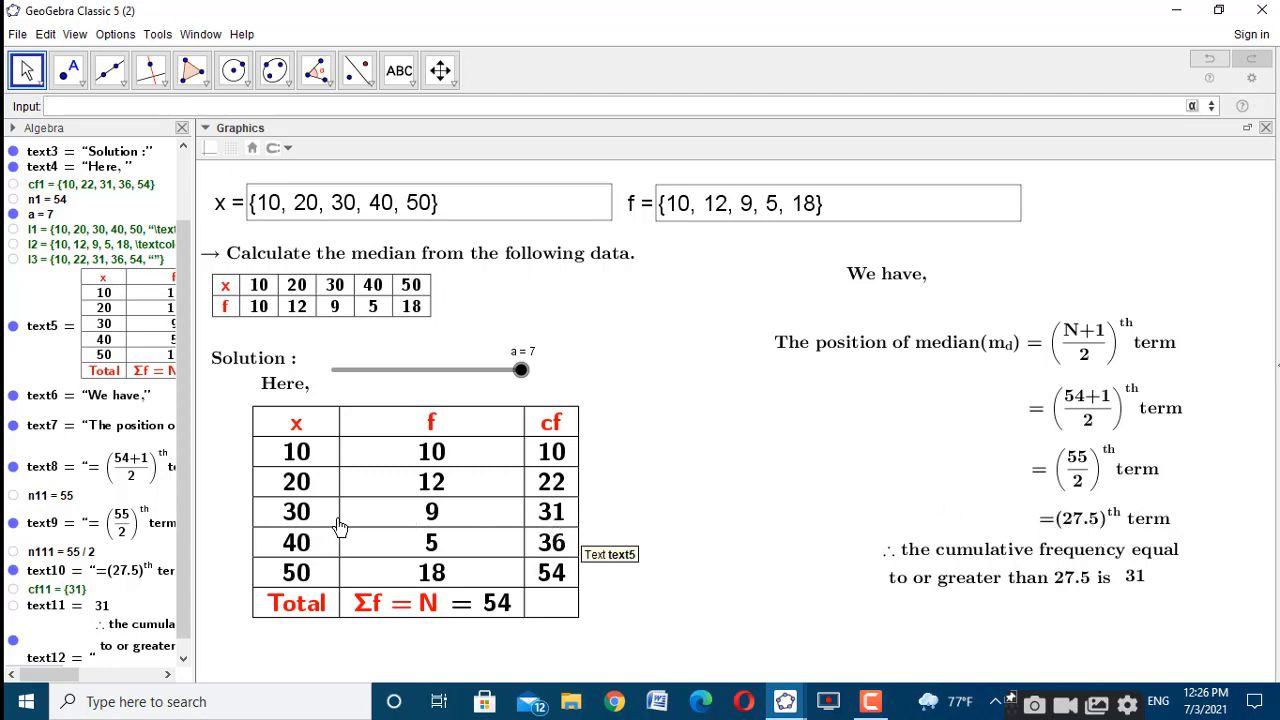
Rename the calculated median number b as median1
{"action": "scroll", "coordinate": [165, 513], "scroll_direction": "down", "scroll_amount": 1}
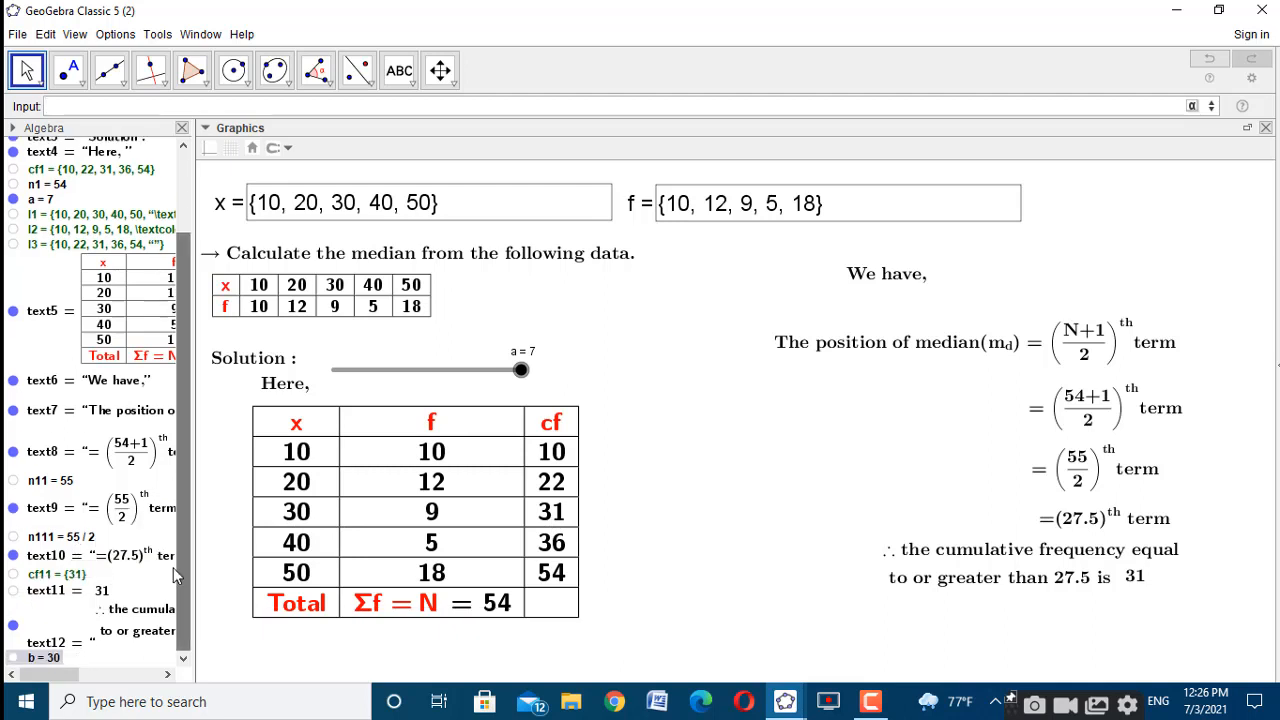
{"action": "right_click", "coordinate": [34, 664]}
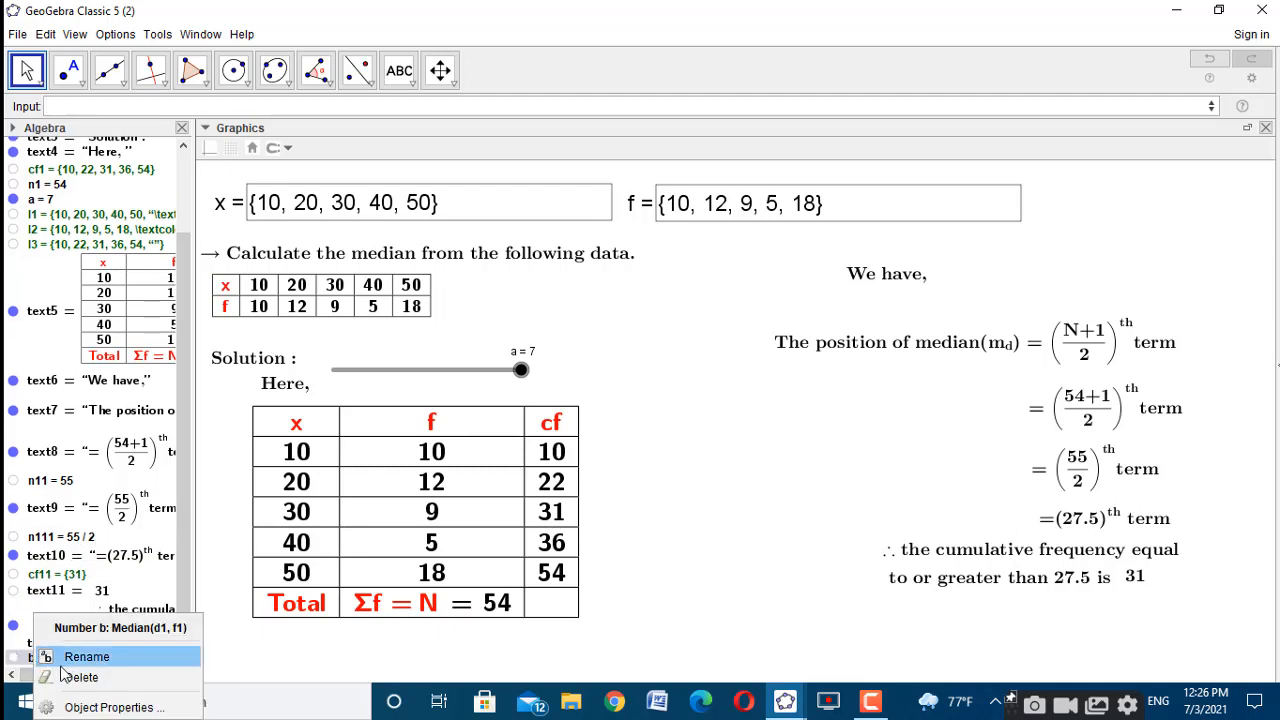
{"action": "left_click", "coordinate": [62, 656]}
{"action": "type", "text": "m"}
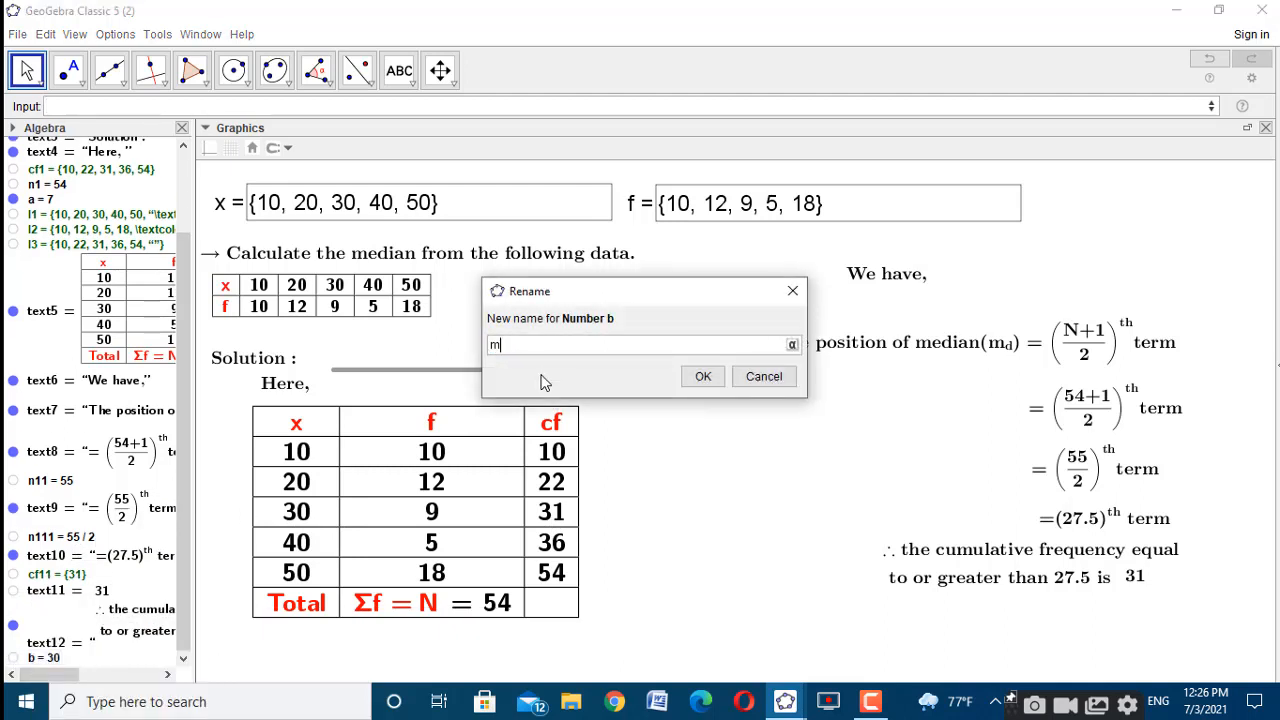
{"action": "type", "text": "edian1"}
{"action": "left_click", "coordinate": [701, 376]}
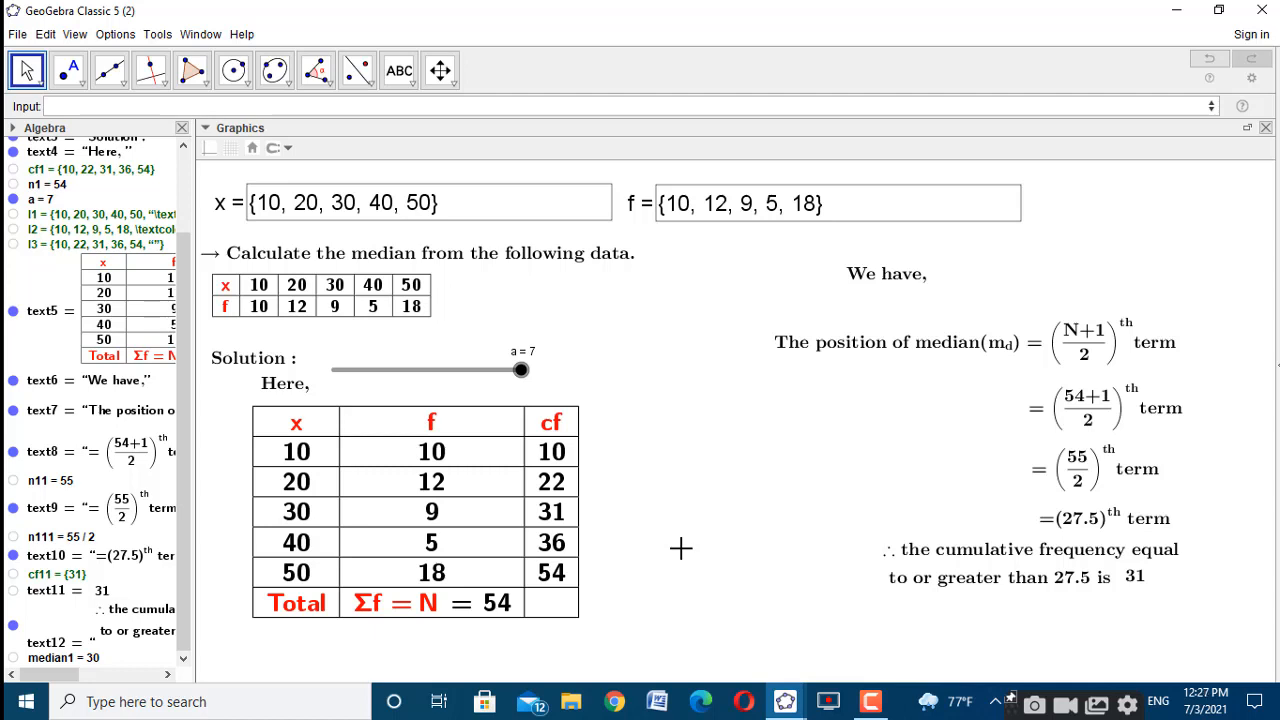
Start a new LaTeX text in the empty upper area reading \text{∴ the value of x corresponding to
{"action": "left_click", "coordinate": [399, 70]}
{"action": "left_click", "coordinate": [1108, 238]}
{"action": "left_click_drag", "start_coordinate": [778, 190], "coordinate": [967, 186]}
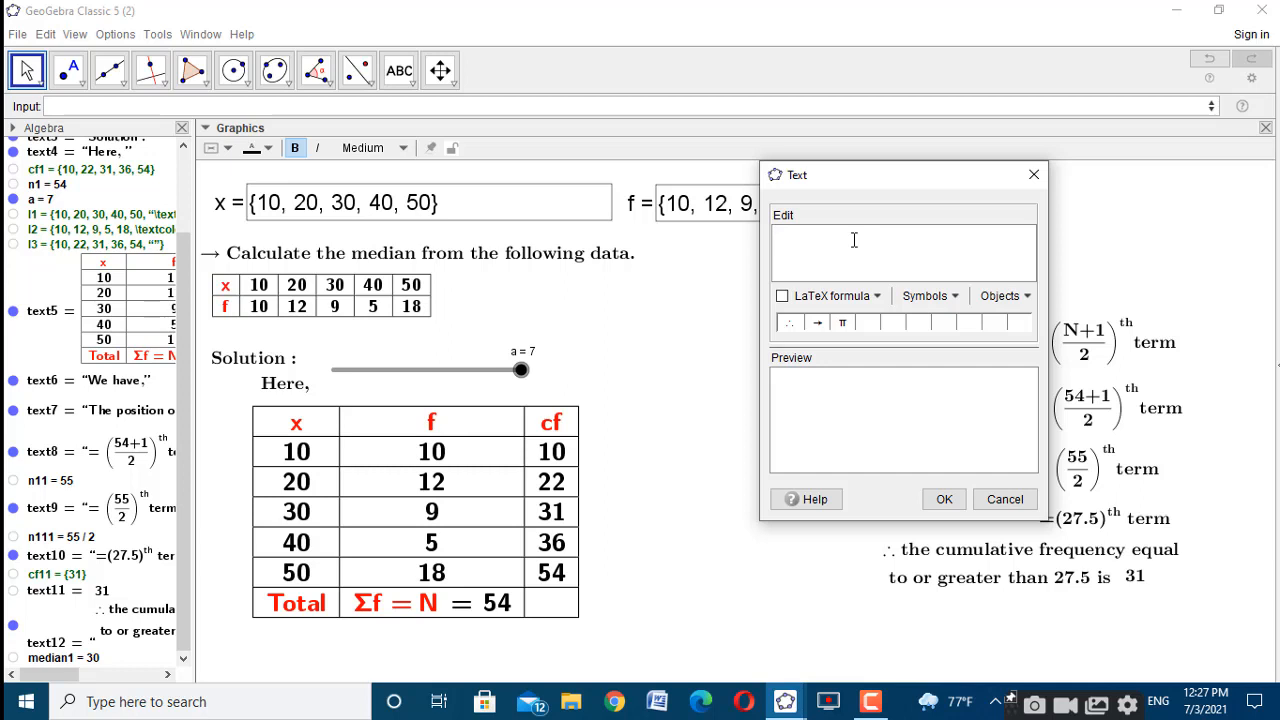
{"action": "type", "text": "\\text{"}
{"action": "left_click", "coordinate": [789, 322]}
{"action": "type", "text": "the value of"}
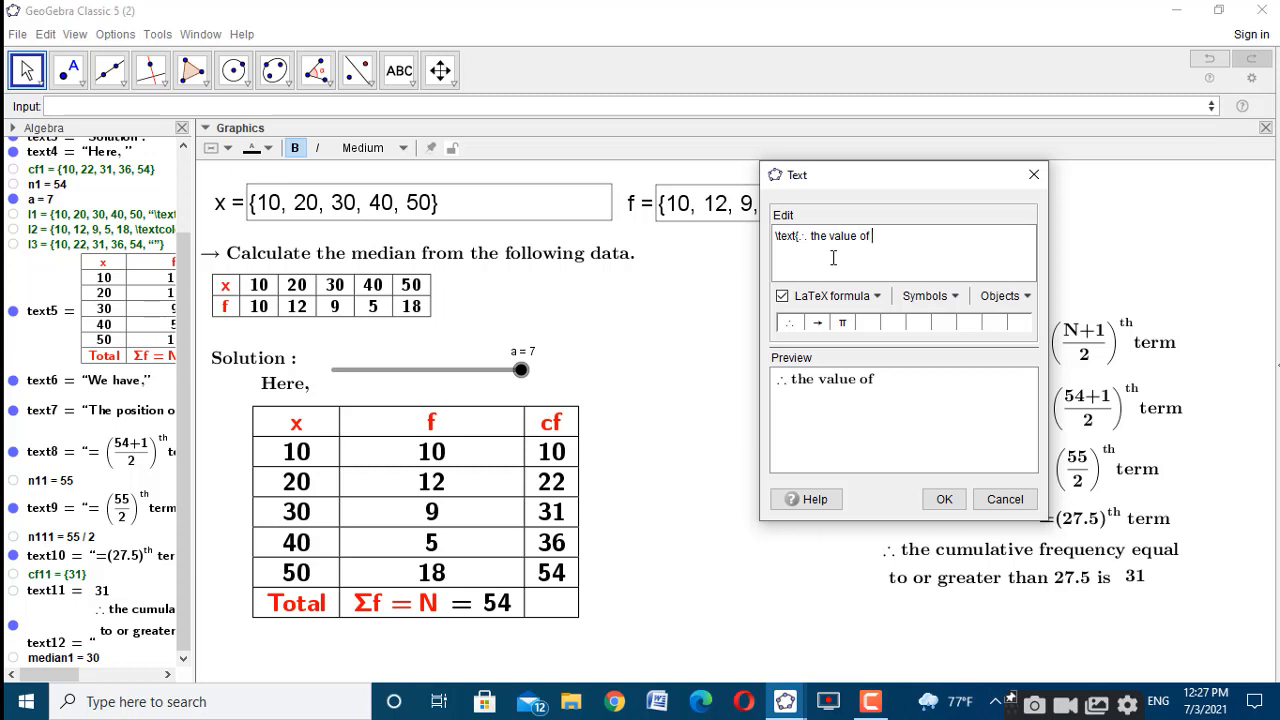
{"action": "type", "text": " xcorresponding"}
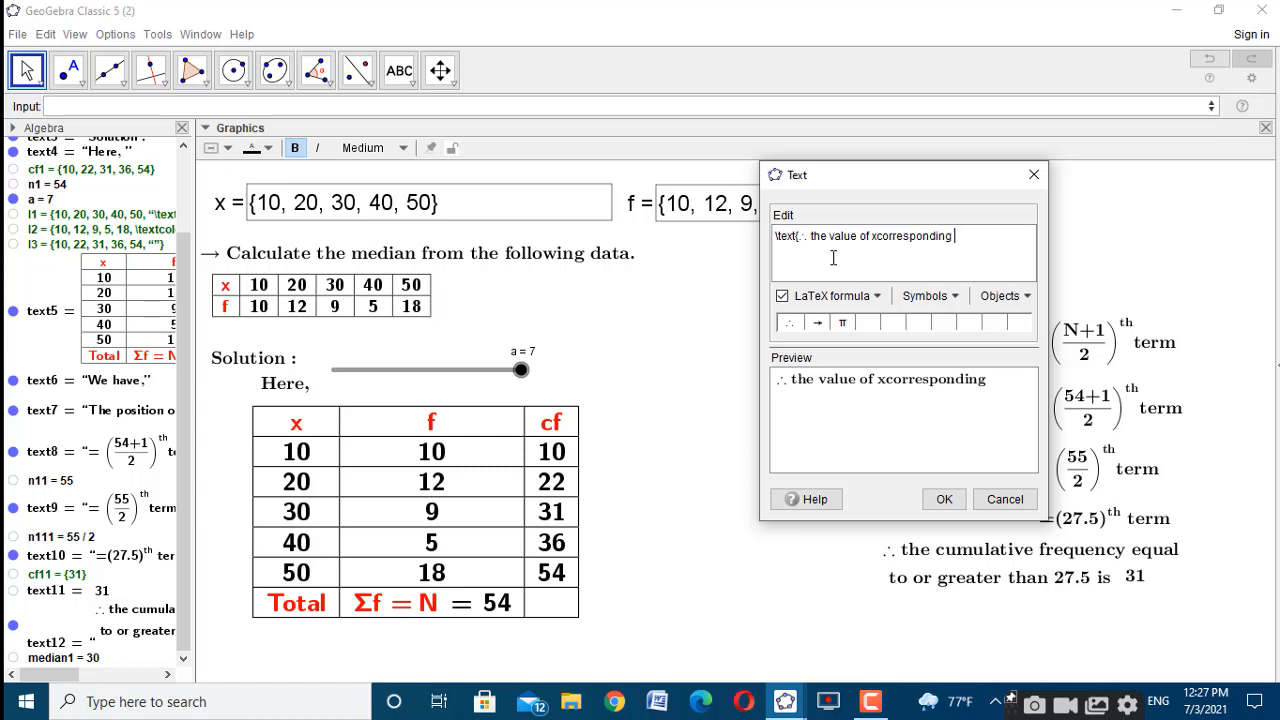
{"action": "type", "text": " to"}
Insert the text11 object after "to", separate x from "corresponding" with a space, and add "is" after the object
{"action": "left_click", "coordinate": [90, 591]}
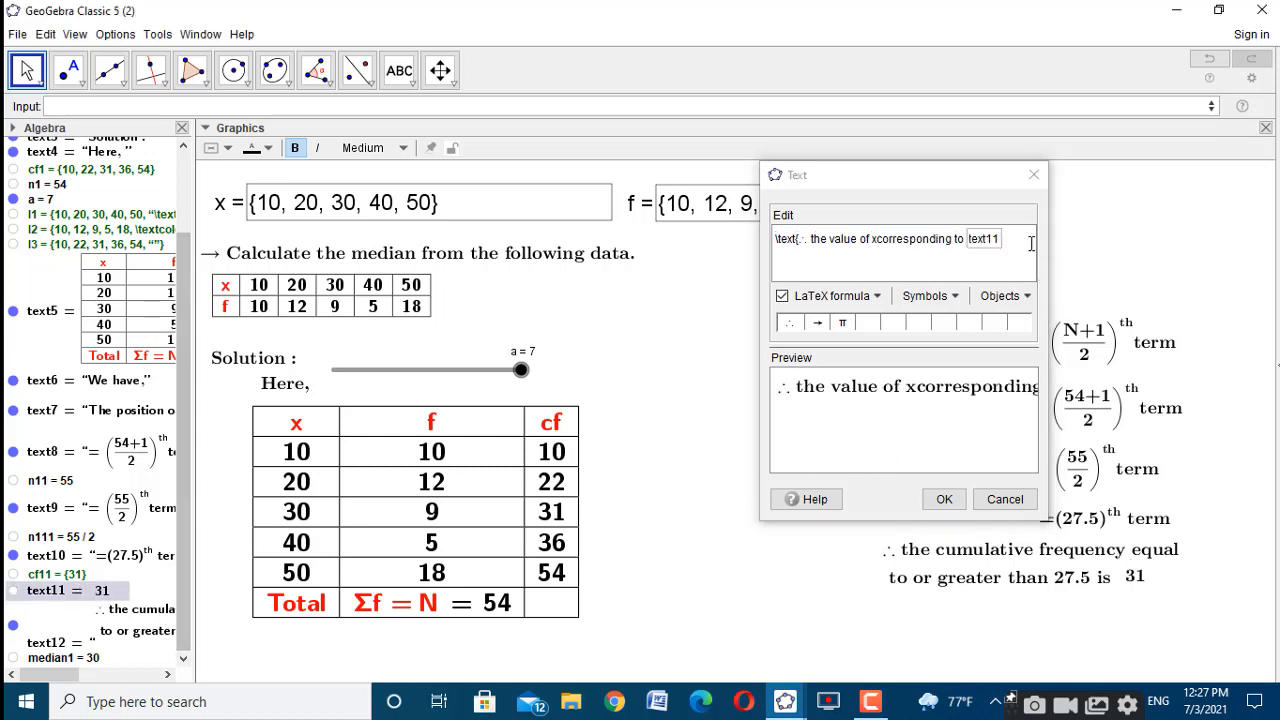
{"action": "left_click", "coordinate": [882, 238]}
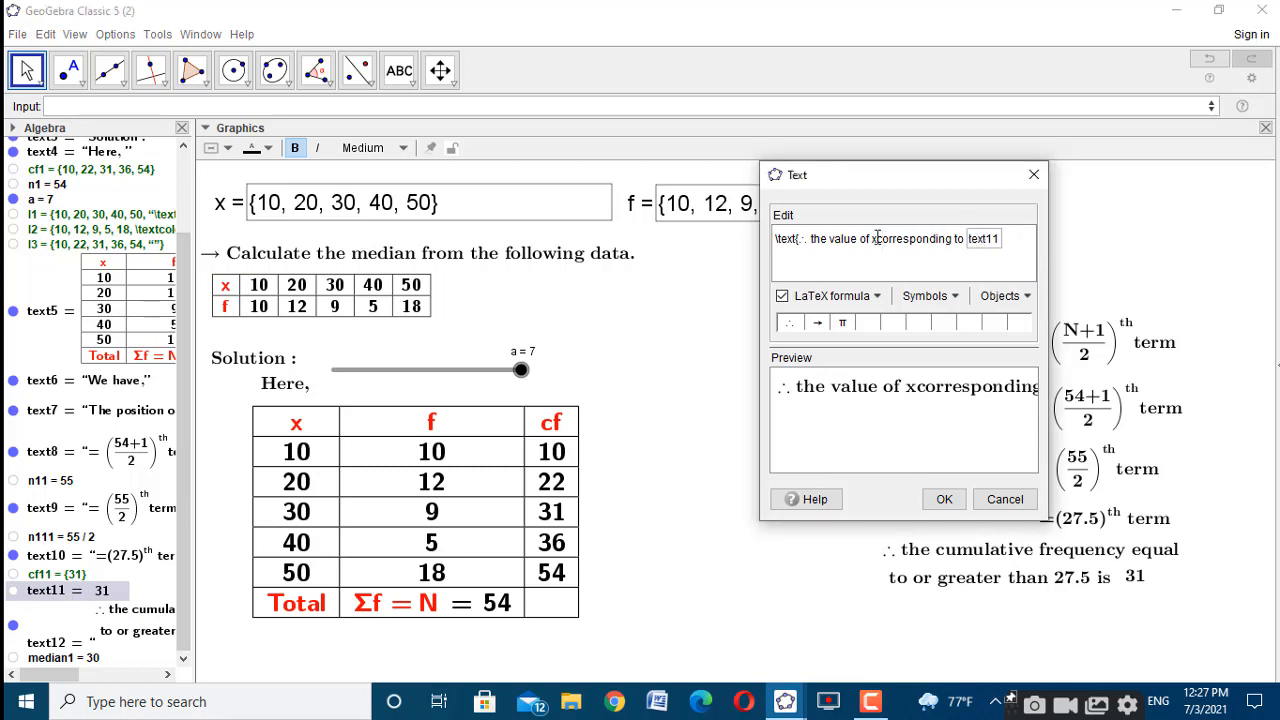
{"action": "left_click", "coordinate": [876, 238]}
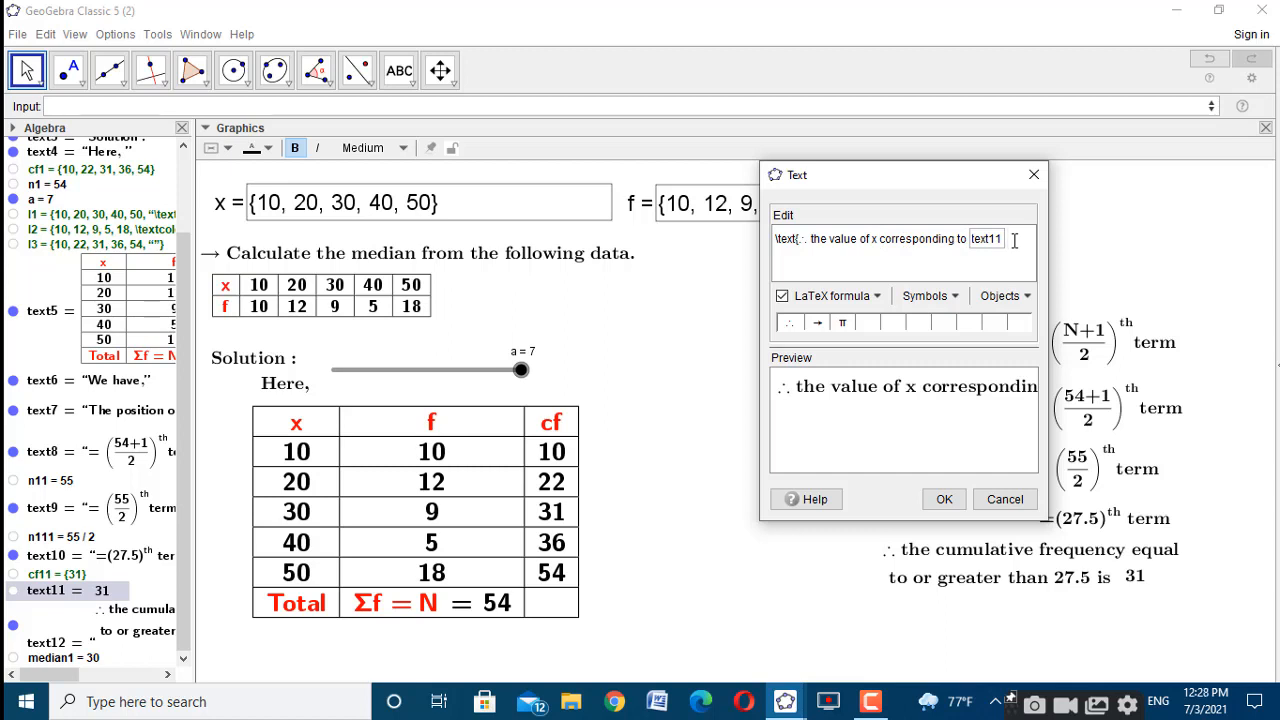
{"action": "type", "text": "s"}
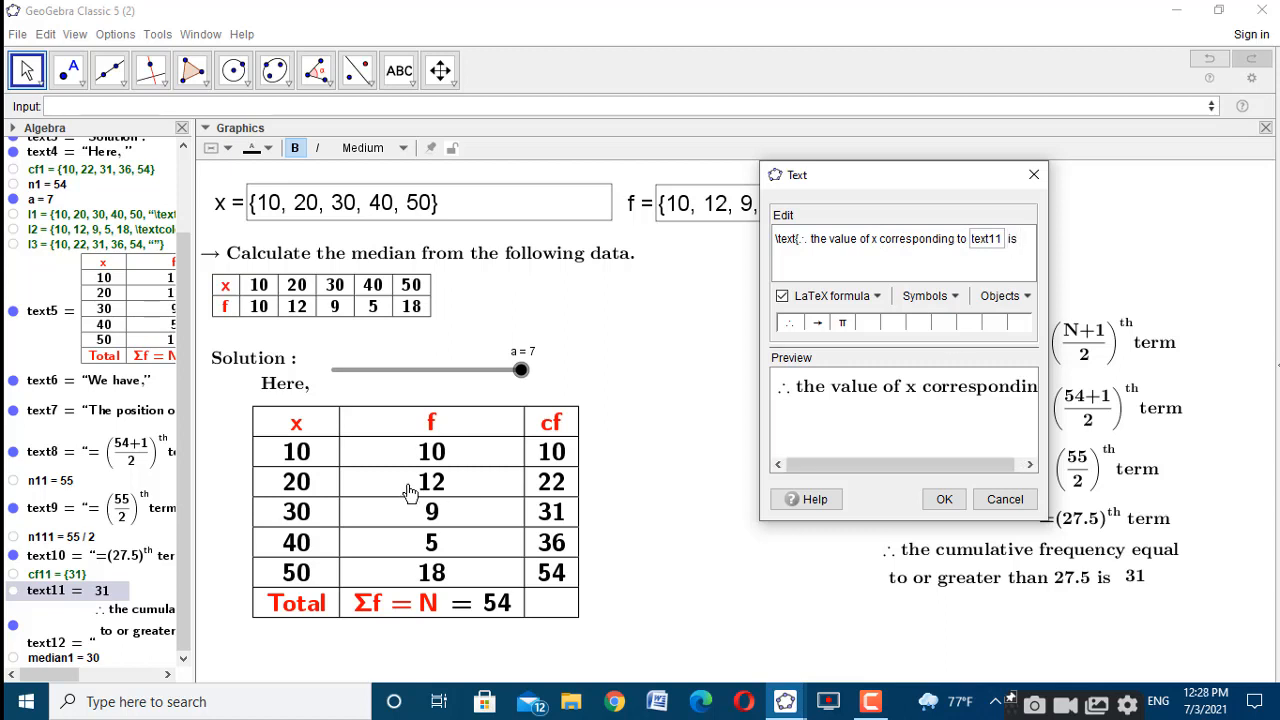
End the statement with the median1 object, apply the text, and place it directly beneath the cumulative frequency statement
{"action": "left_click", "coordinate": [69, 659]}
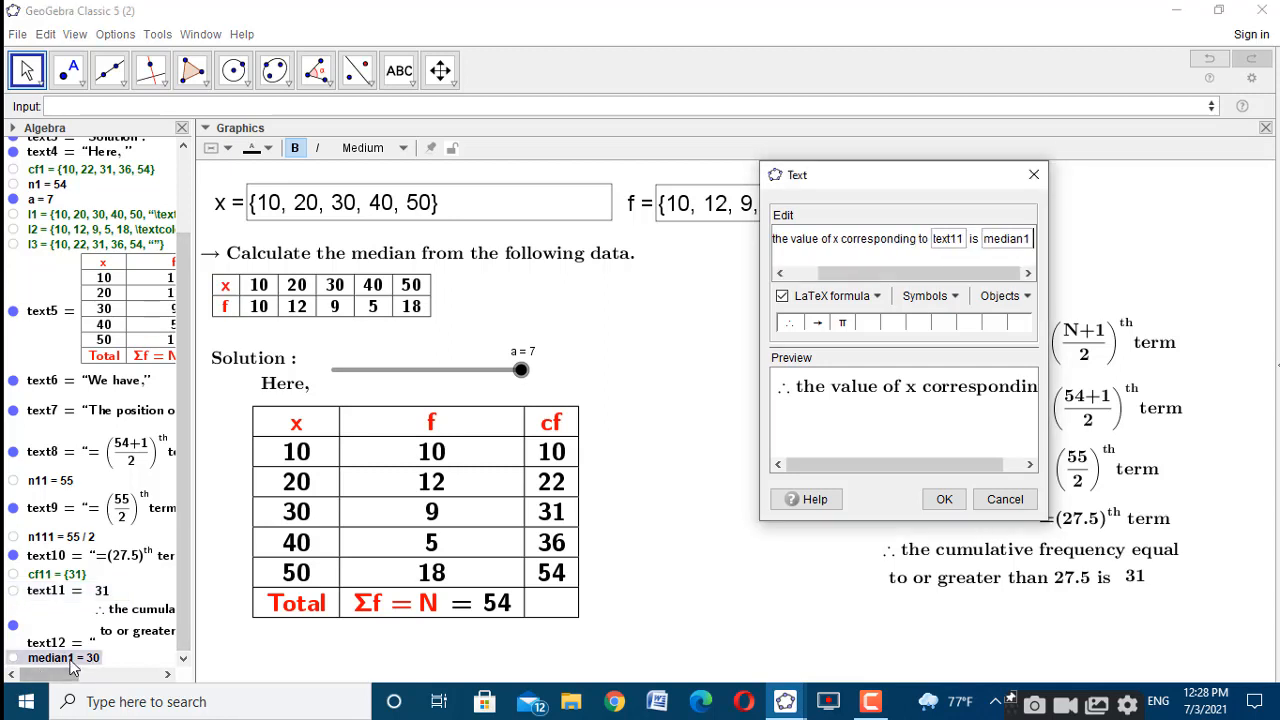
{"action": "left_click", "coordinate": [943, 499]}
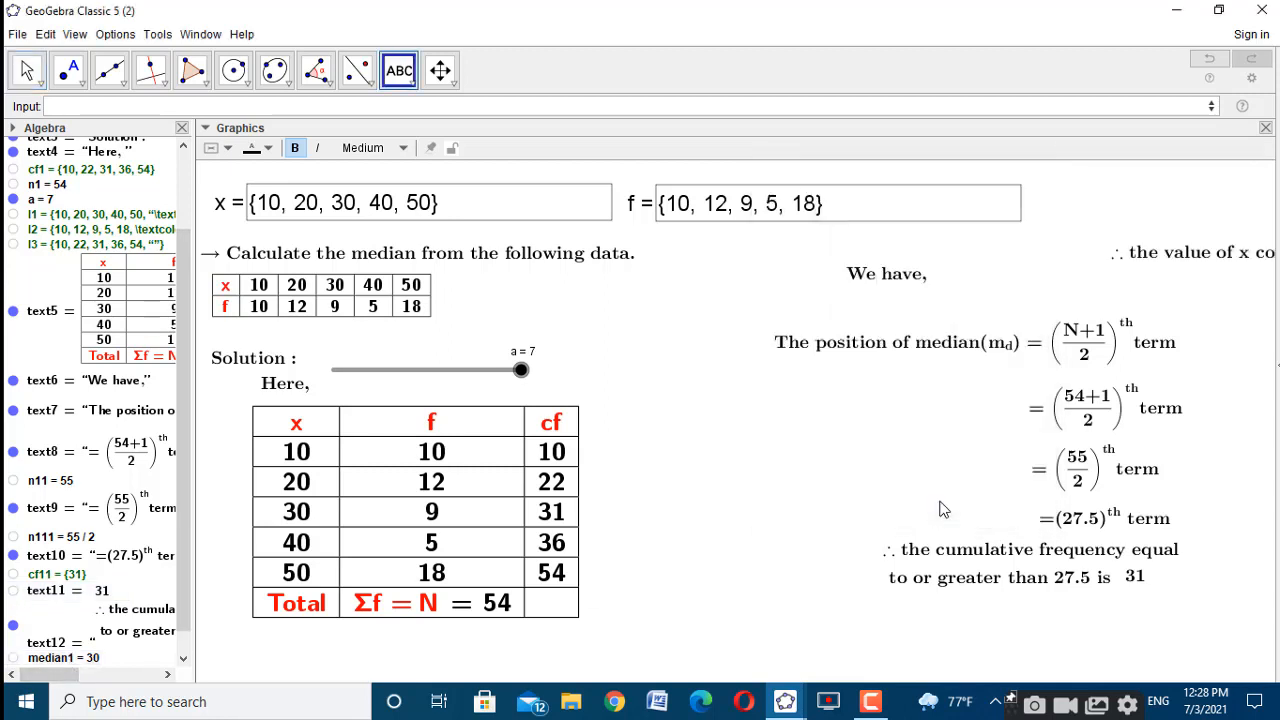
{"action": "left_click_drag", "start_coordinate": [836, 648], "coordinate": [830, 619]}
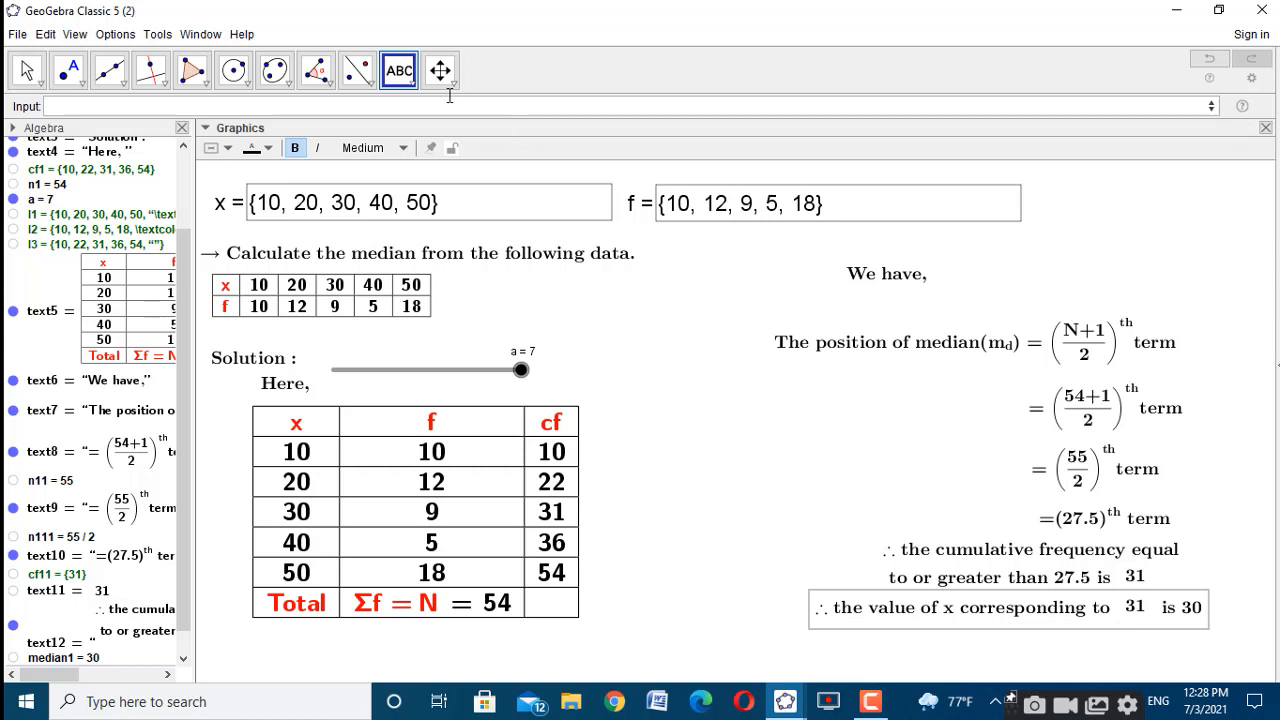
Create the LaTeX text \text{∴ Median(m_d) = followed by the median1 object, and place it beneath the value of x statement
{"action": "left_click", "coordinate": [800, 290]}
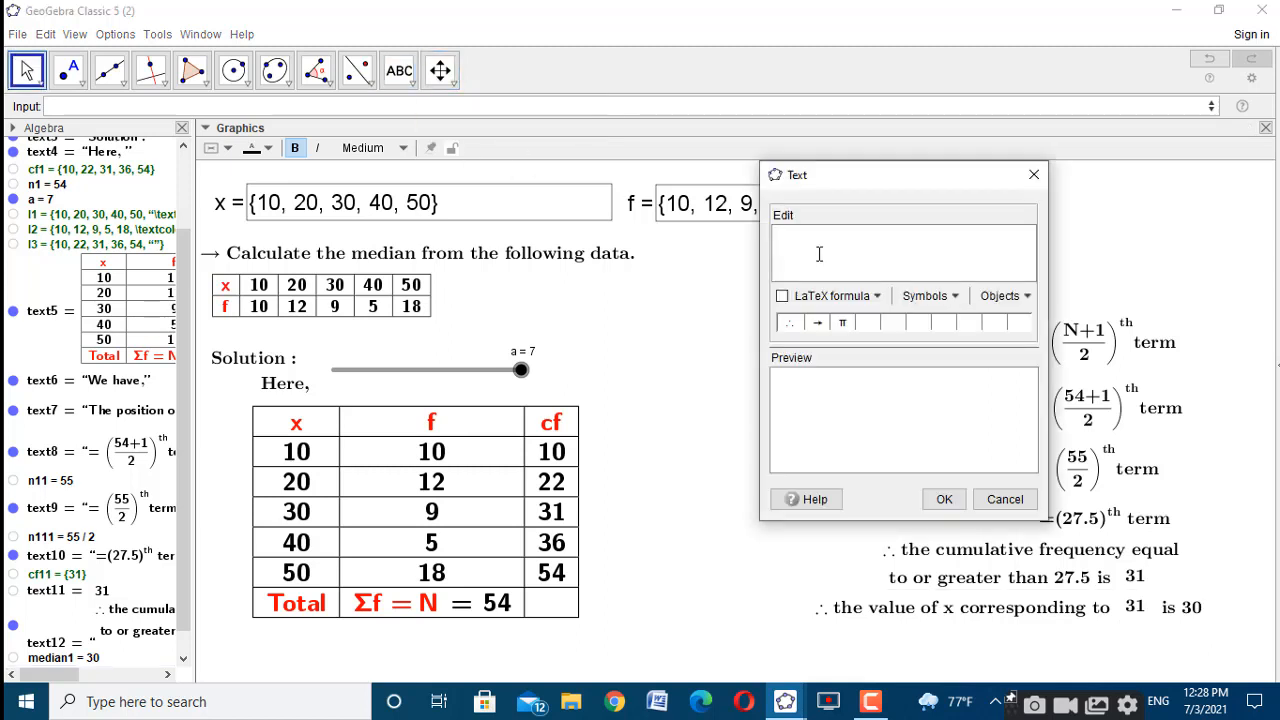
{"action": "type", "text": "\\text{"}
{"action": "left_click", "coordinate": [790, 323]}
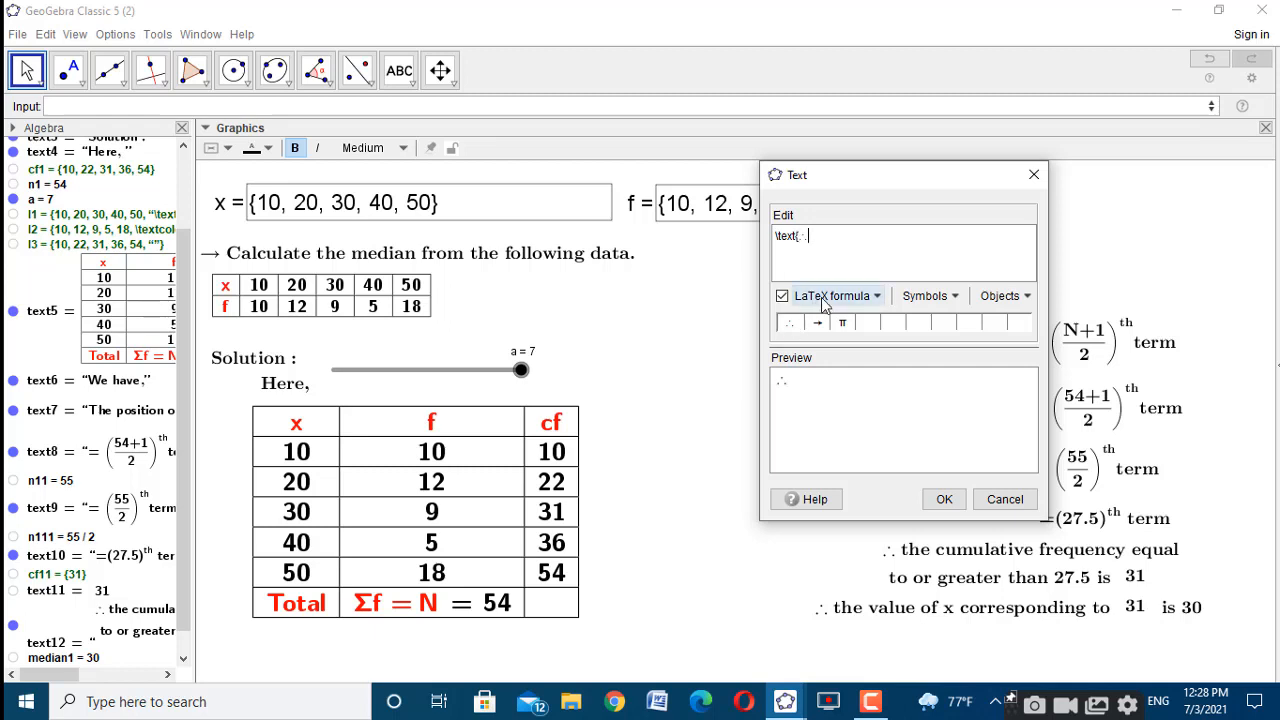
{"action": "type", "text": "Median(m_"}
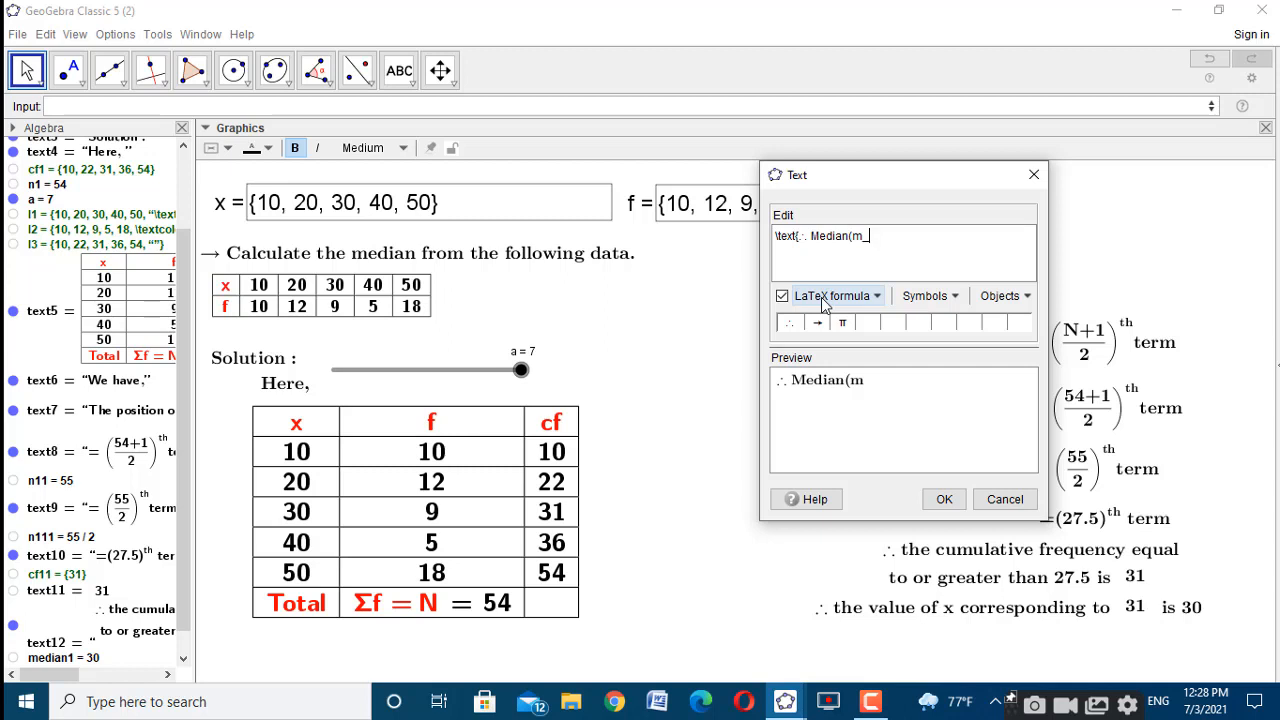
{"action": "type", "text": "d) ="}
{"action": "left_click", "coordinate": [62, 657]}
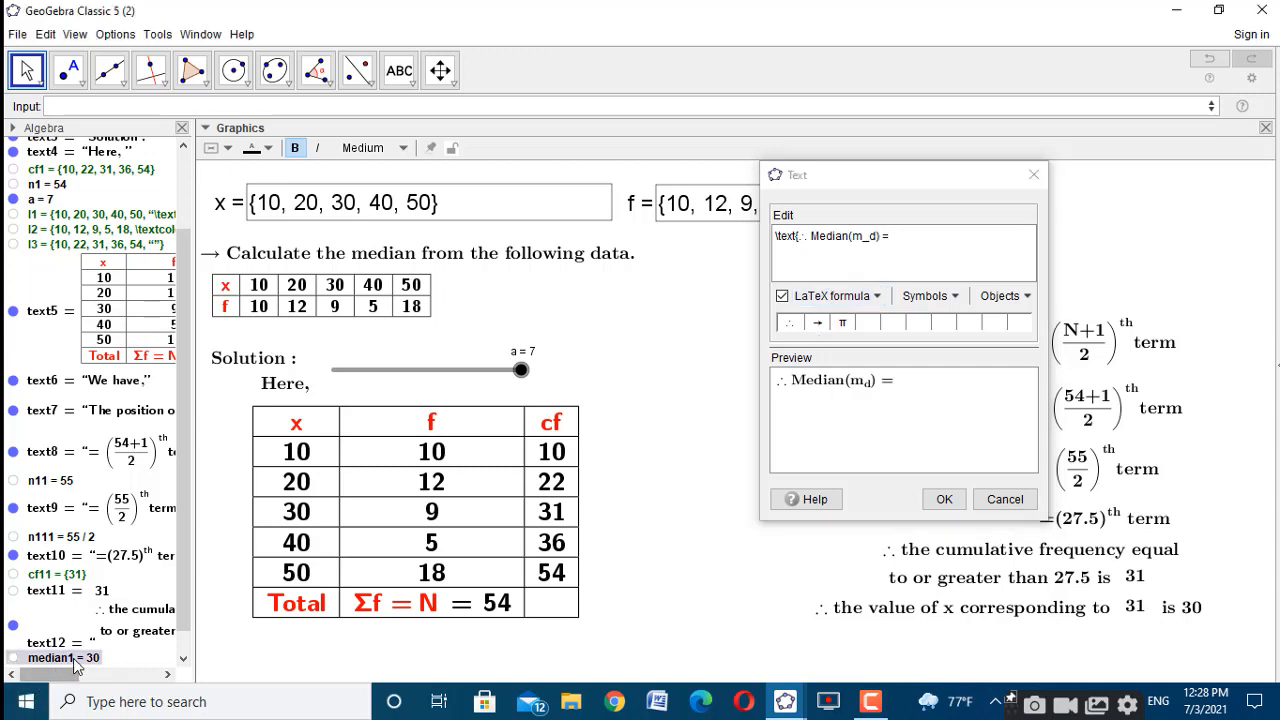
{"action": "left_click", "coordinate": [945, 499]}
{"action": "left_click_drag", "start_coordinate": [910, 302], "coordinate": [1106, 661]}
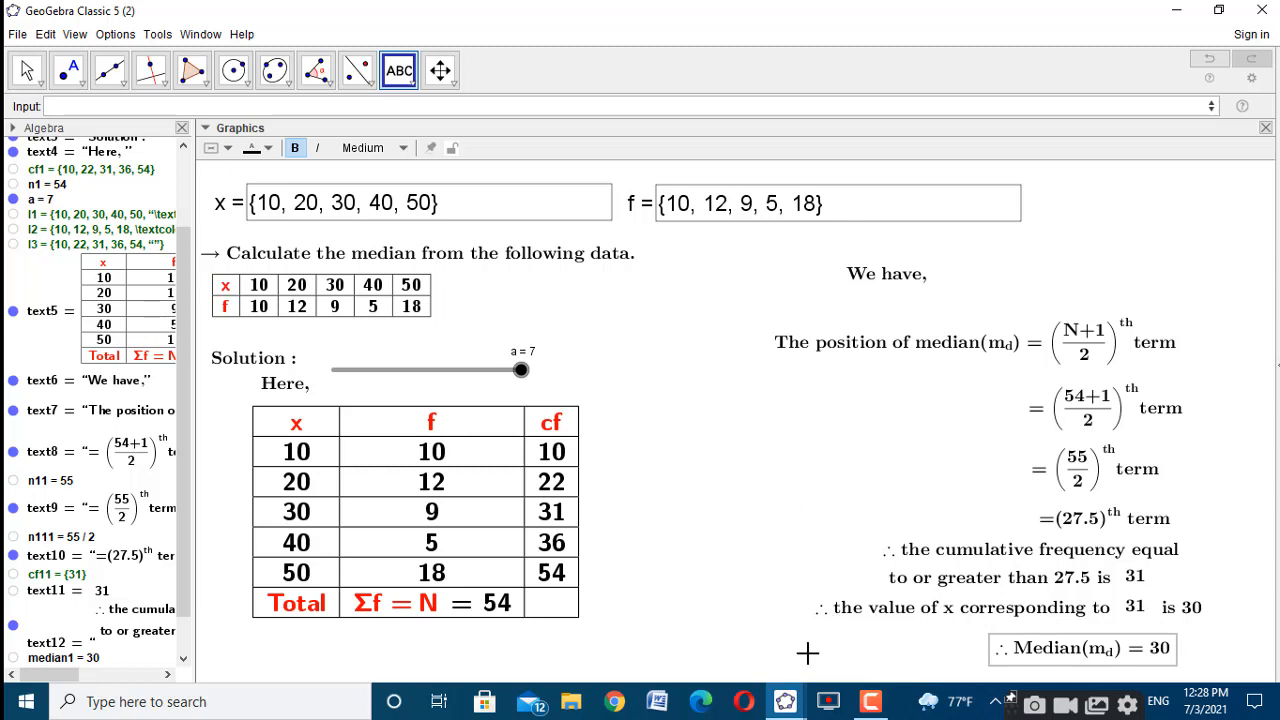
Switch to median discrete series.ggb to examine the highlighted table row, and return to the worksheet being built
{"action": "mouse_move", "coordinate": [787, 703]}
{"action": "left_click", "coordinate": [703, 625]}
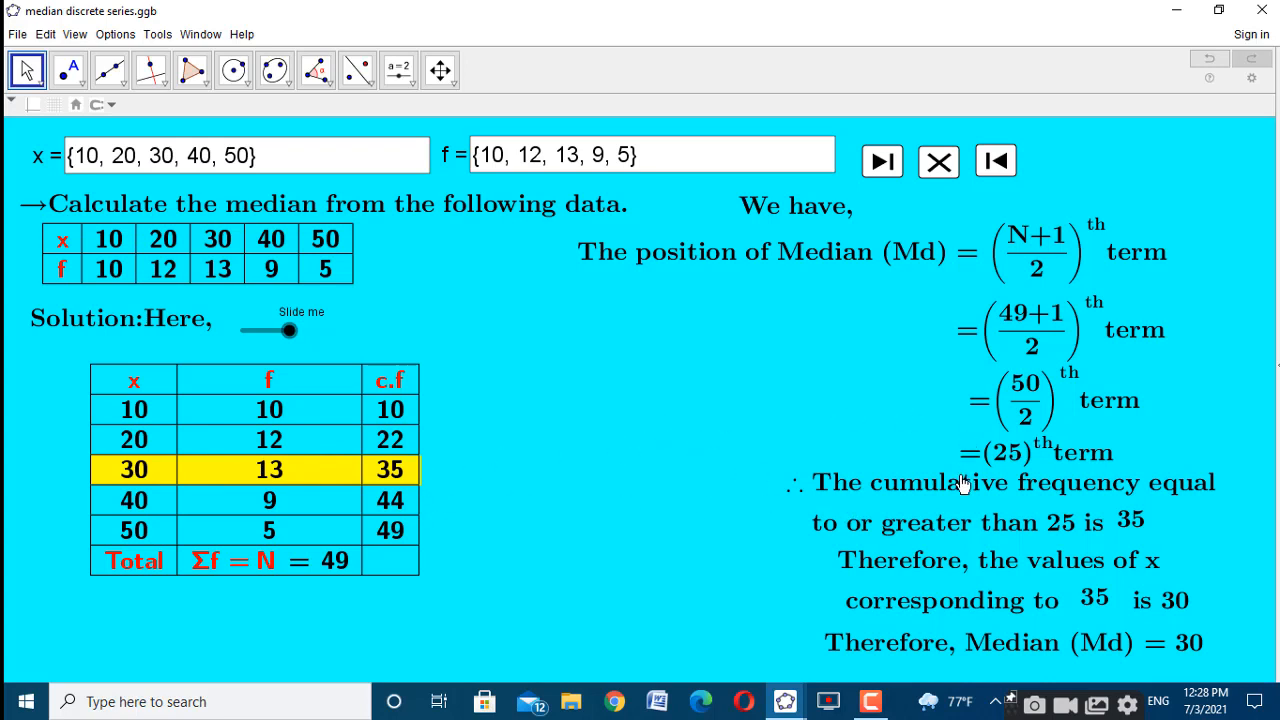
{"action": "mouse_move", "coordinate": [785, 700]}
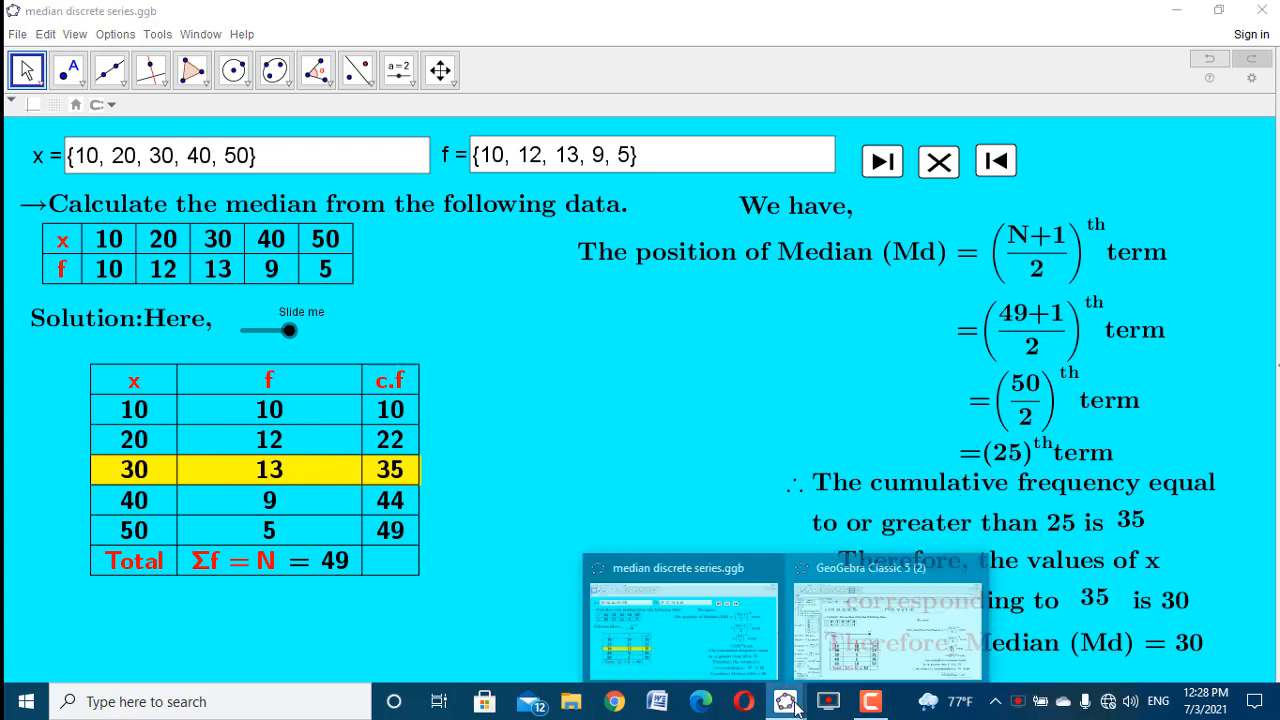
{"action": "left_click", "coordinate": [829, 634]}
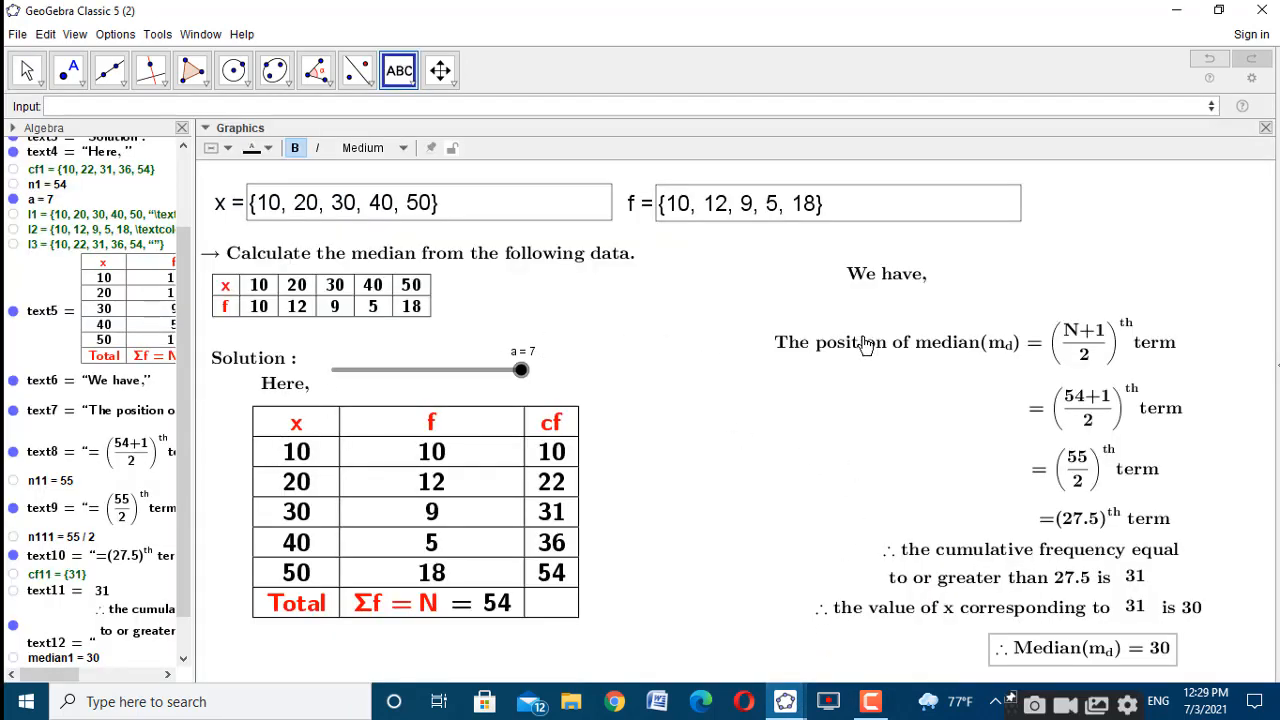
{"action": "left_click", "coordinate": [586, 357]}
{"action": "right_click", "coordinate": [586, 350]}
{"action": "left_click", "coordinate": [1033, 176]}
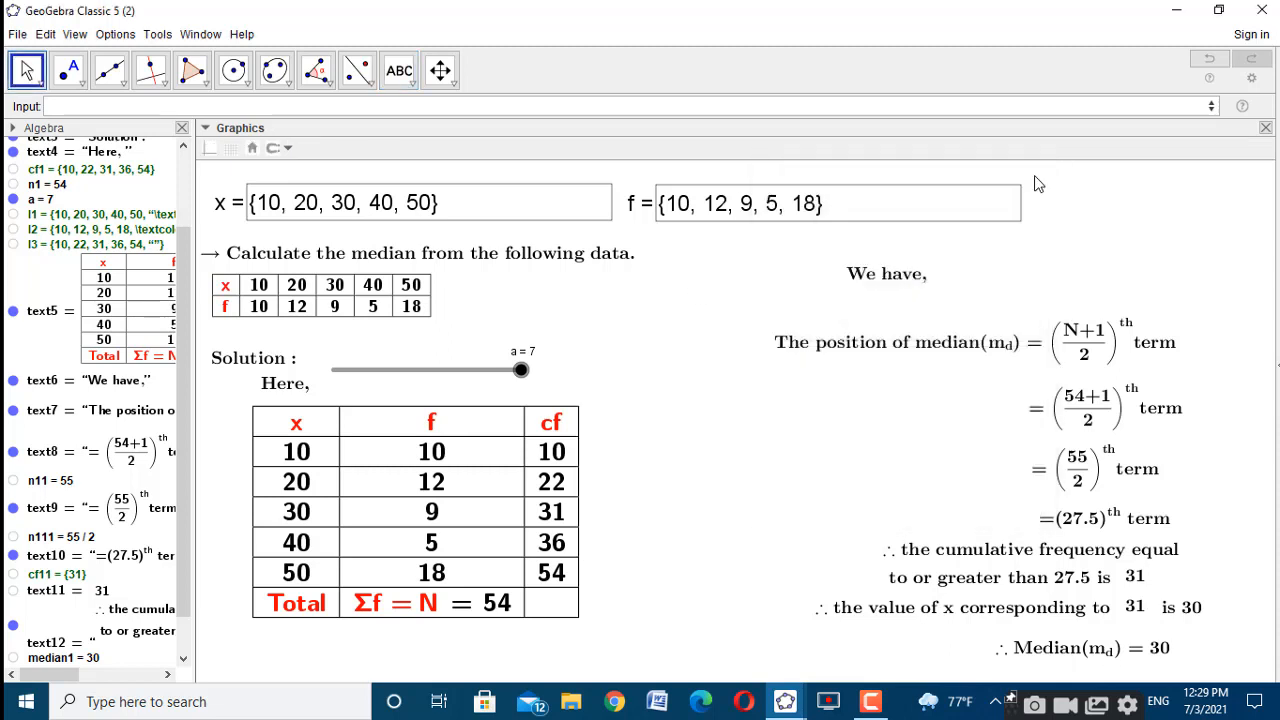
Show the axes and the grid in the graphics view
{"action": "right_click", "coordinate": [575, 314]}
{"action": "left_click", "coordinate": [585, 325]}
{"action": "right_click", "coordinate": [600, 326]}
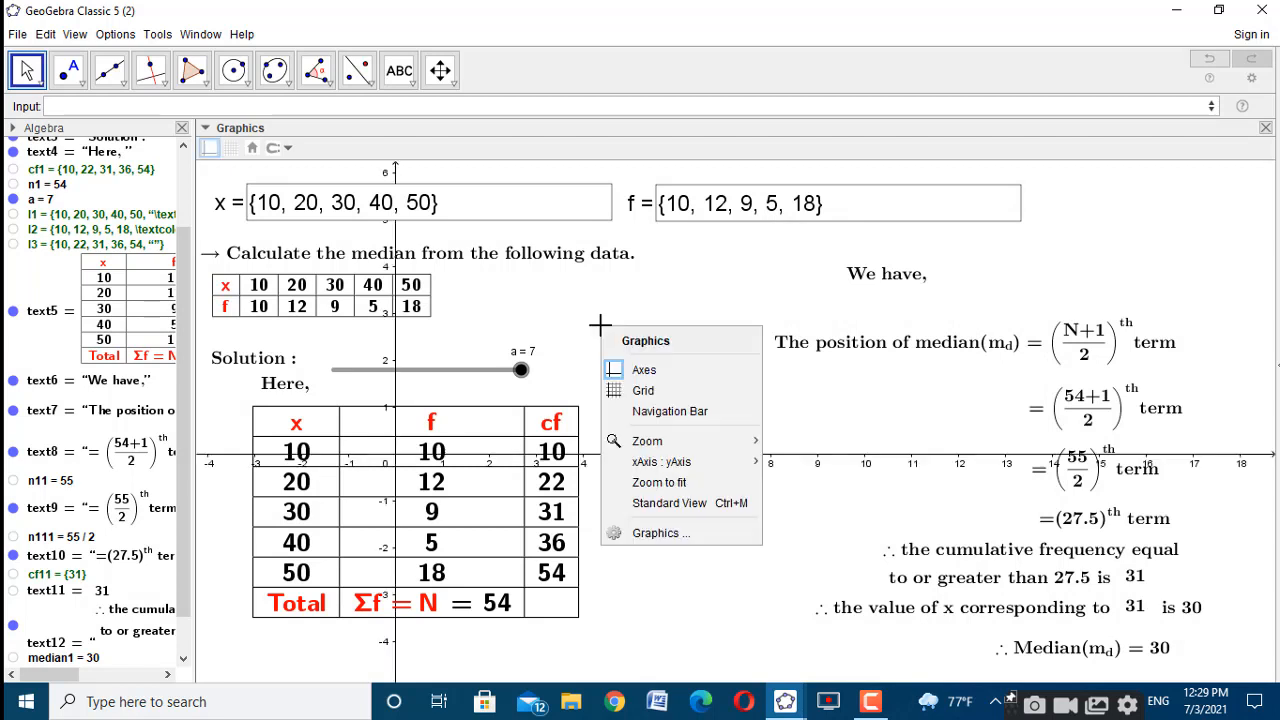
{"action": "left_click", "coordinate": [660, 395]}
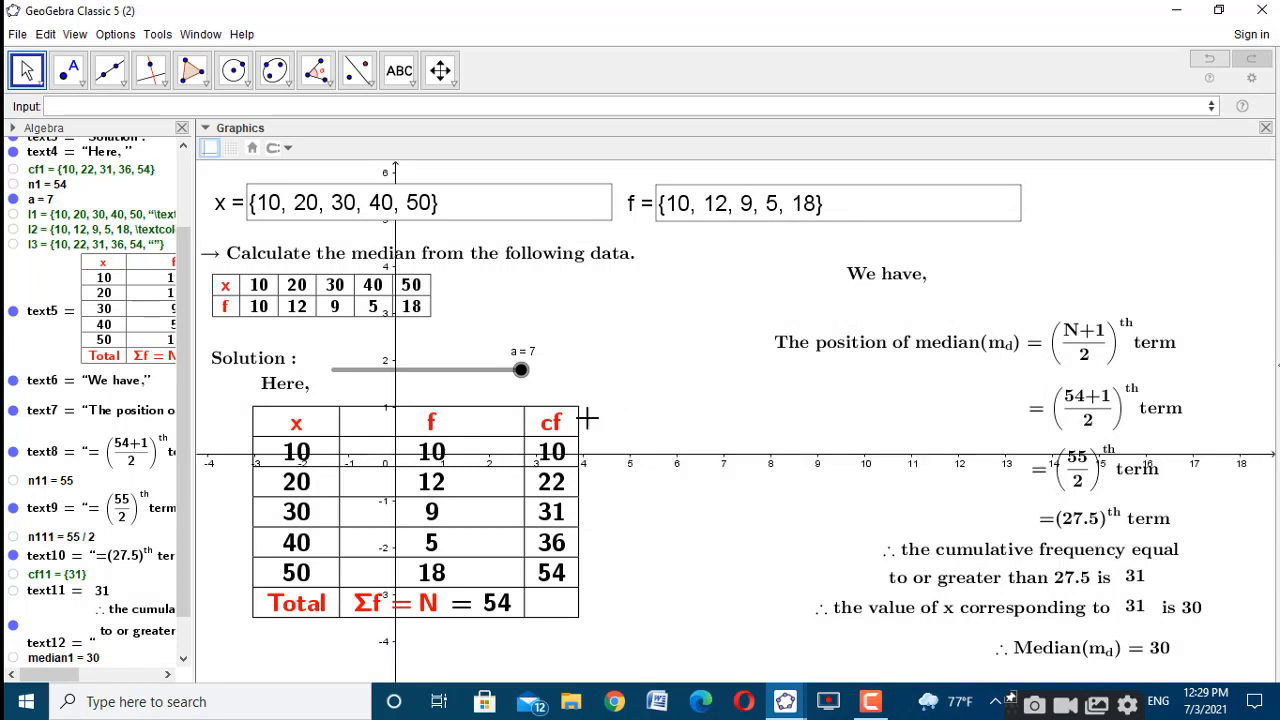
Nudge the frequency table slightly to line its upper corners up with the grid, and deselect it
{"action": "left_click", "coordinate": [512, 430]}
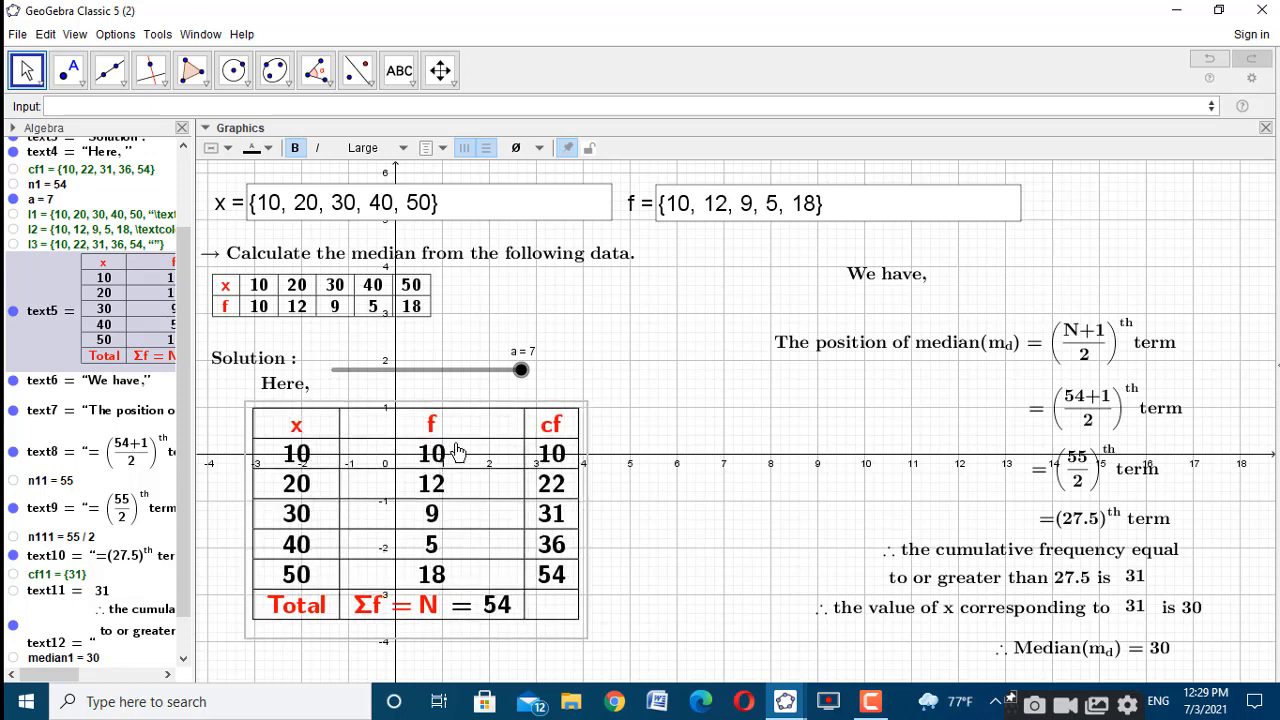
{"action": "left_click_drag", "start_coordinate": [455, 451], "coordinate": [458, 452]}
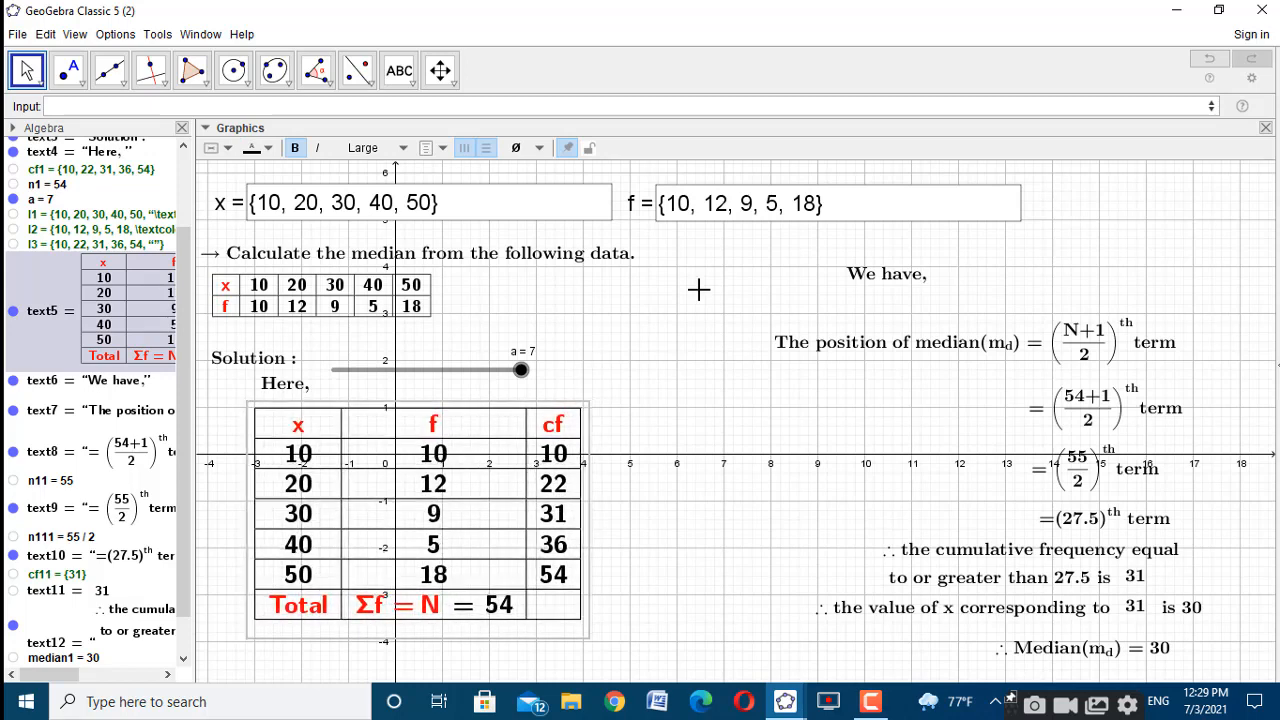
{"action": "left_click", "coordinate": [618, 341]}
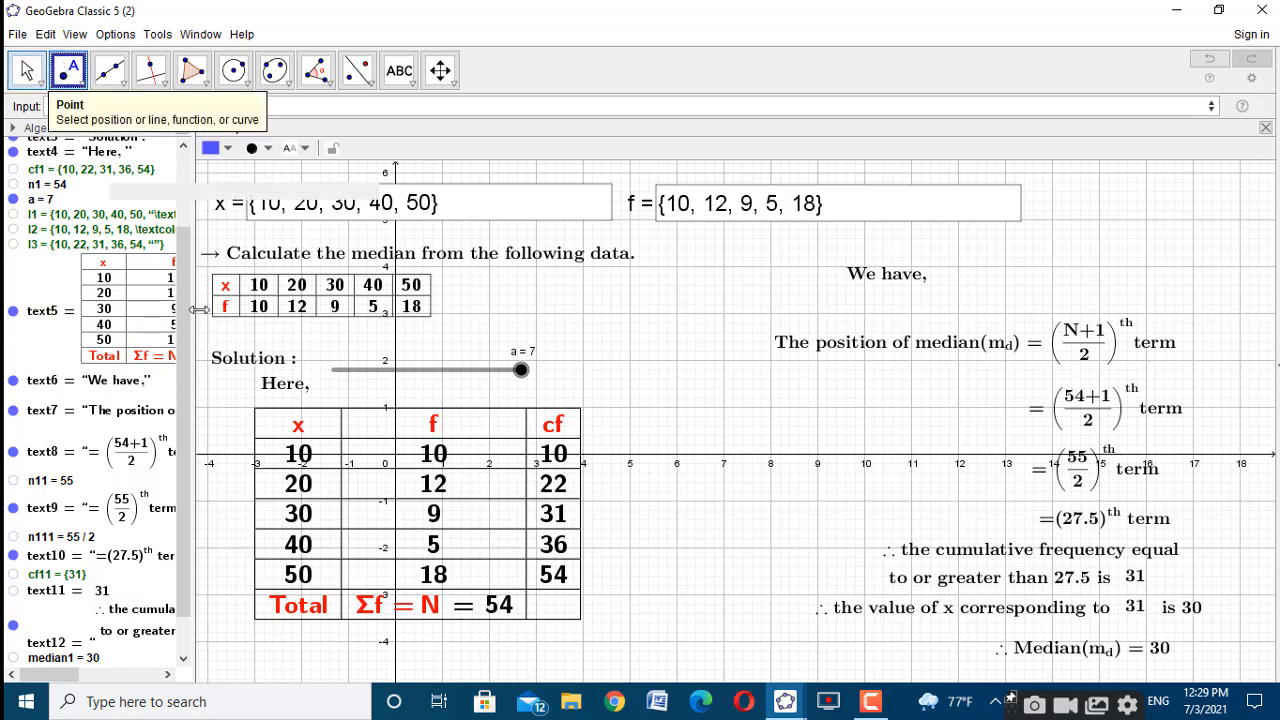
Place points A and B on the table's upper-left and upper-right corners, at about (-3, 1) and (4, 1)
{"action": "left_click", "coordinate": [69, 70]}
{"action": "left_click", "coordinate": [254, 406]}
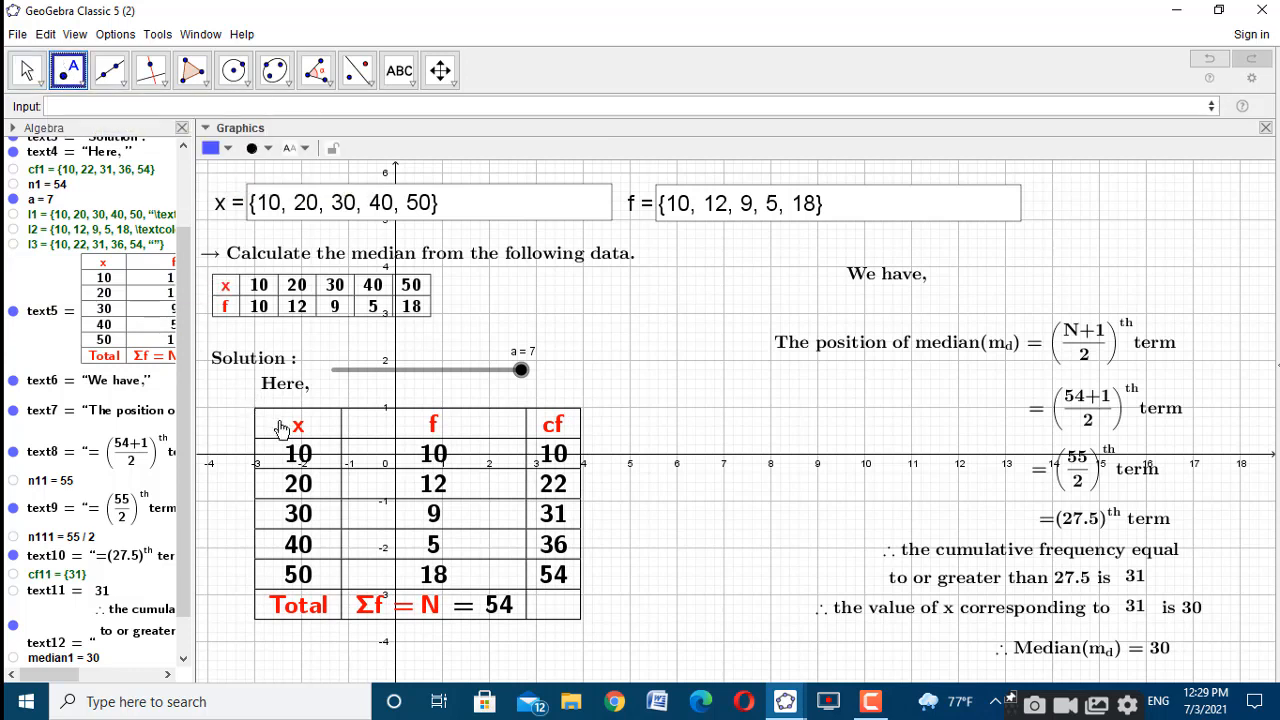
{"action": "left_click", "coordinate": [583, 406]}
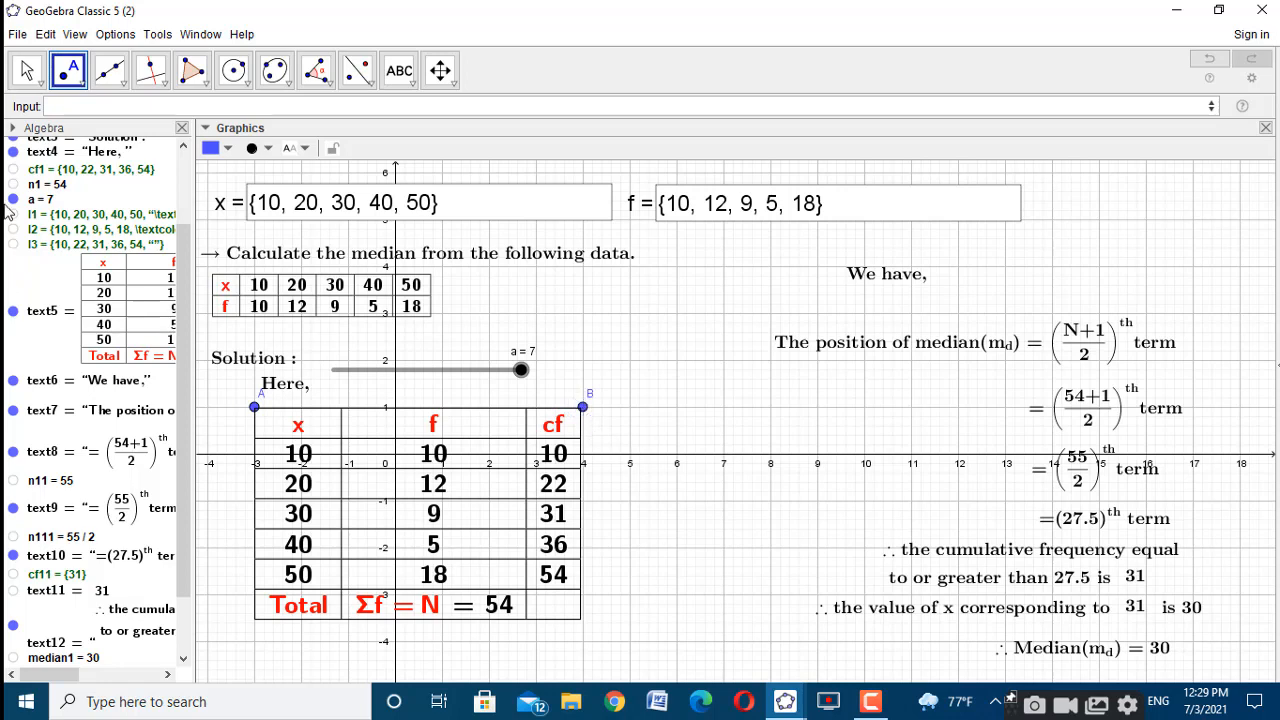
{"action": "left_click", "coordinate": [26, 70]}
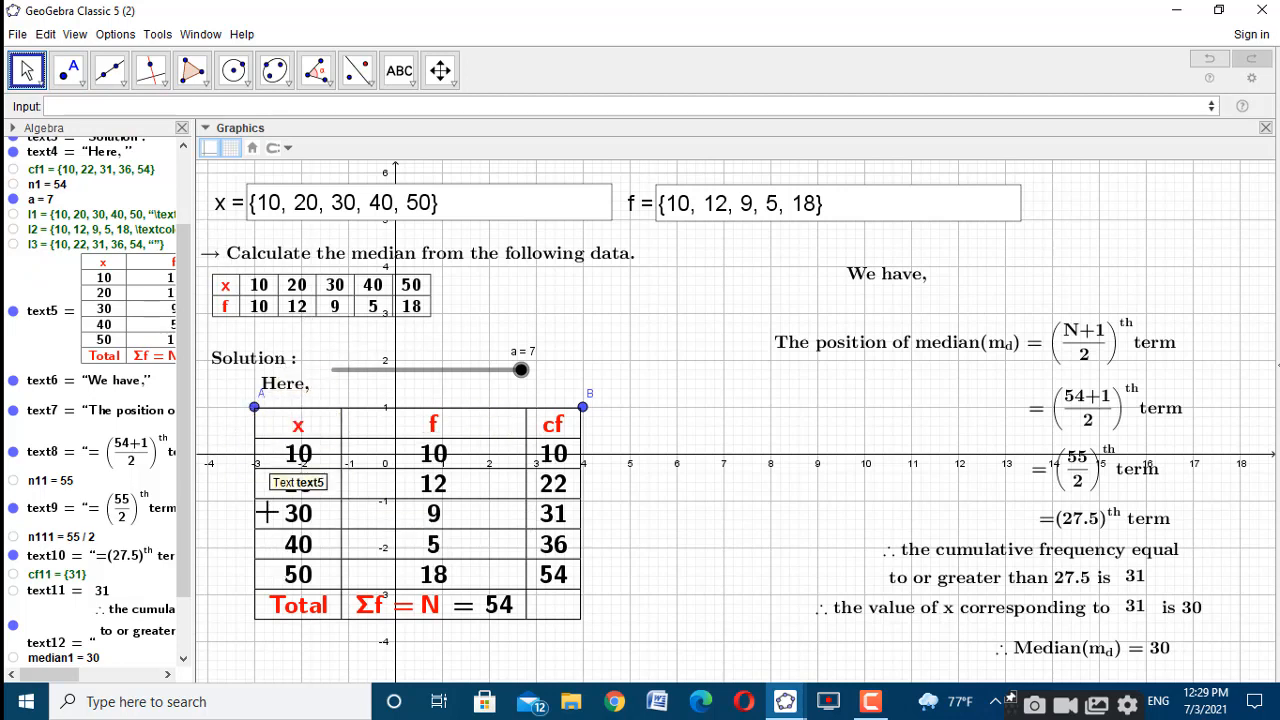
Begin a Sequence command with expression, variable, start and end values, using A+(0, 0.65 i) as its expression
{"action": "left_click", "coordinate": [170, 111]}
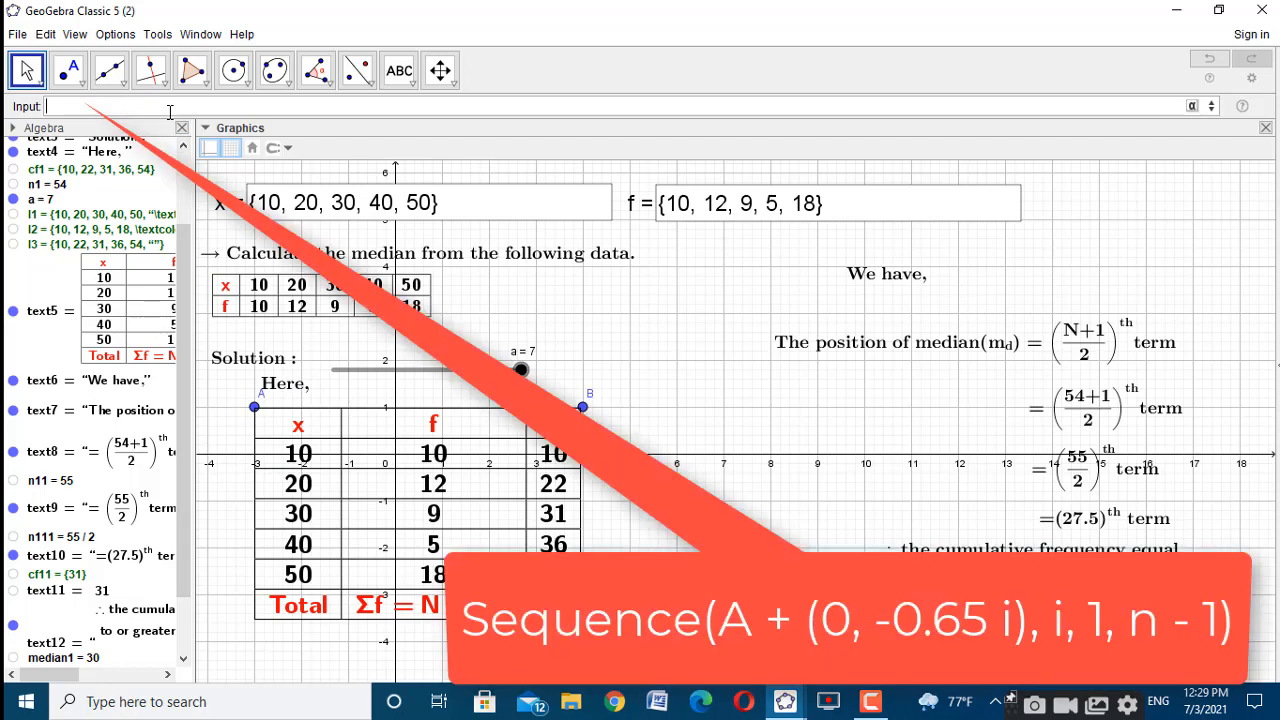
{"action": "type", "text": "seq"}
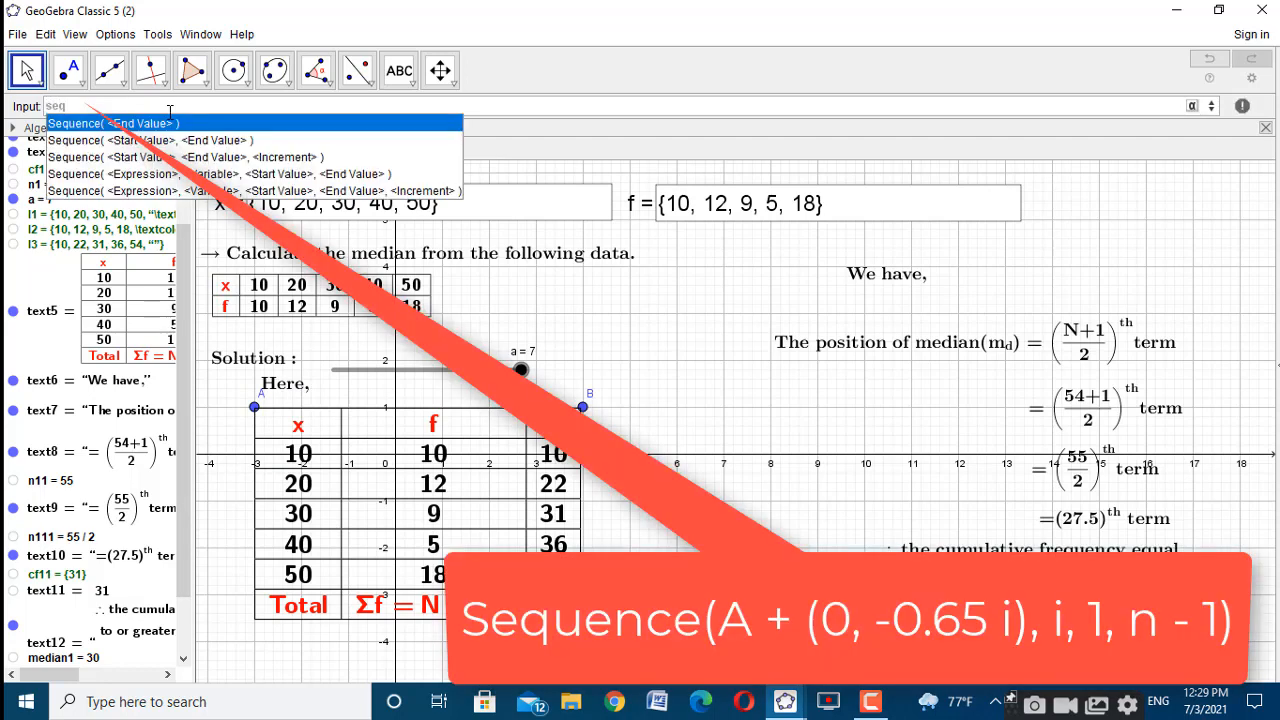
{"action": "left_click", "coordinate": [229, 176]}
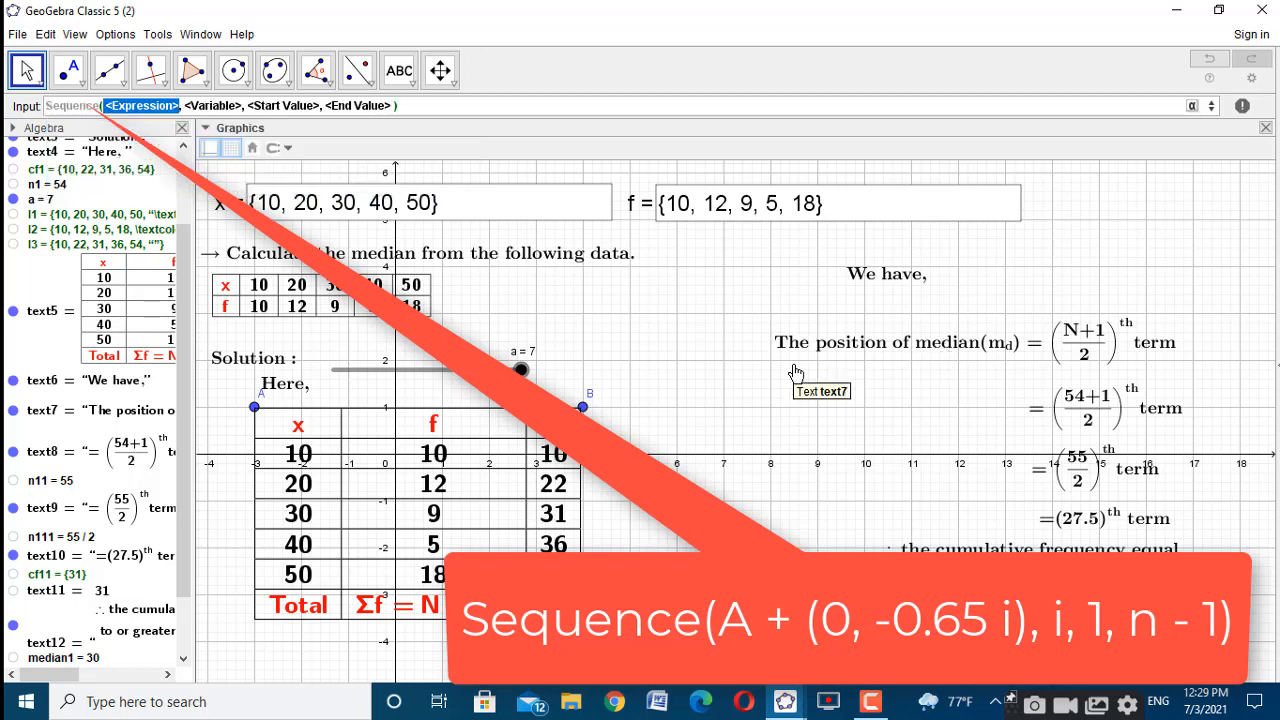
{"action": "type", "text": "A"}
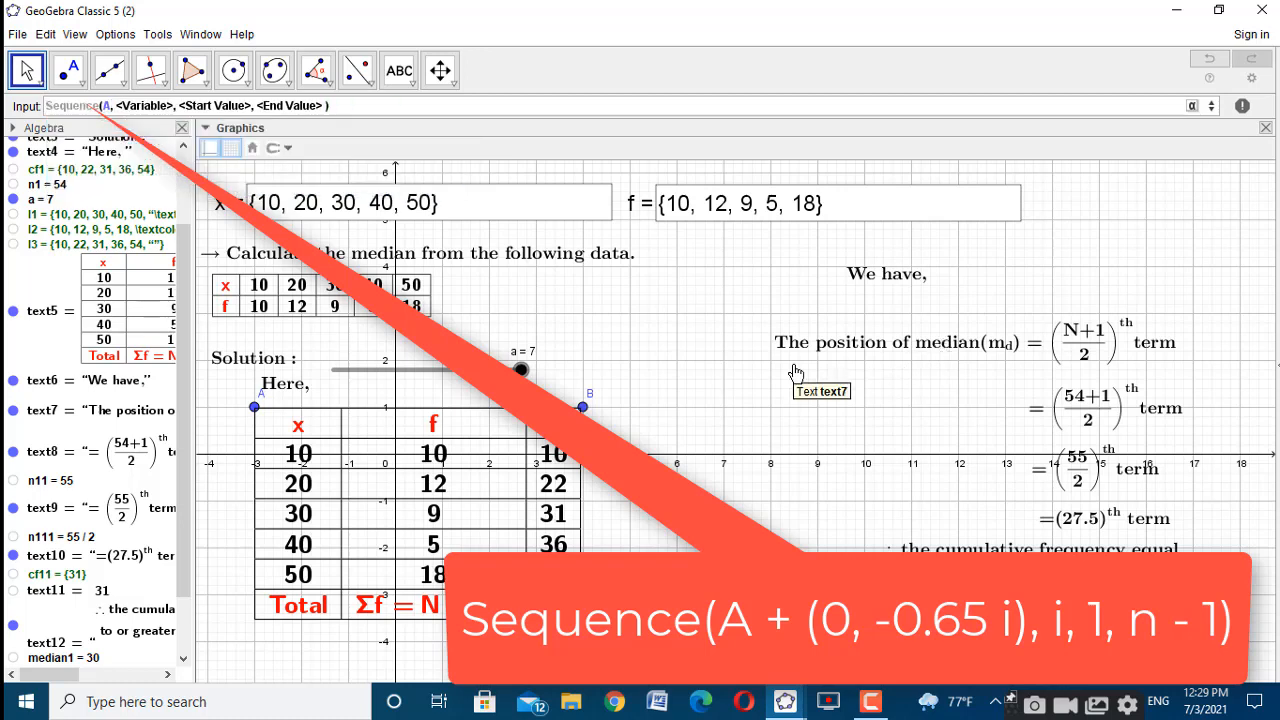
{"action": "type", "text": "+"}
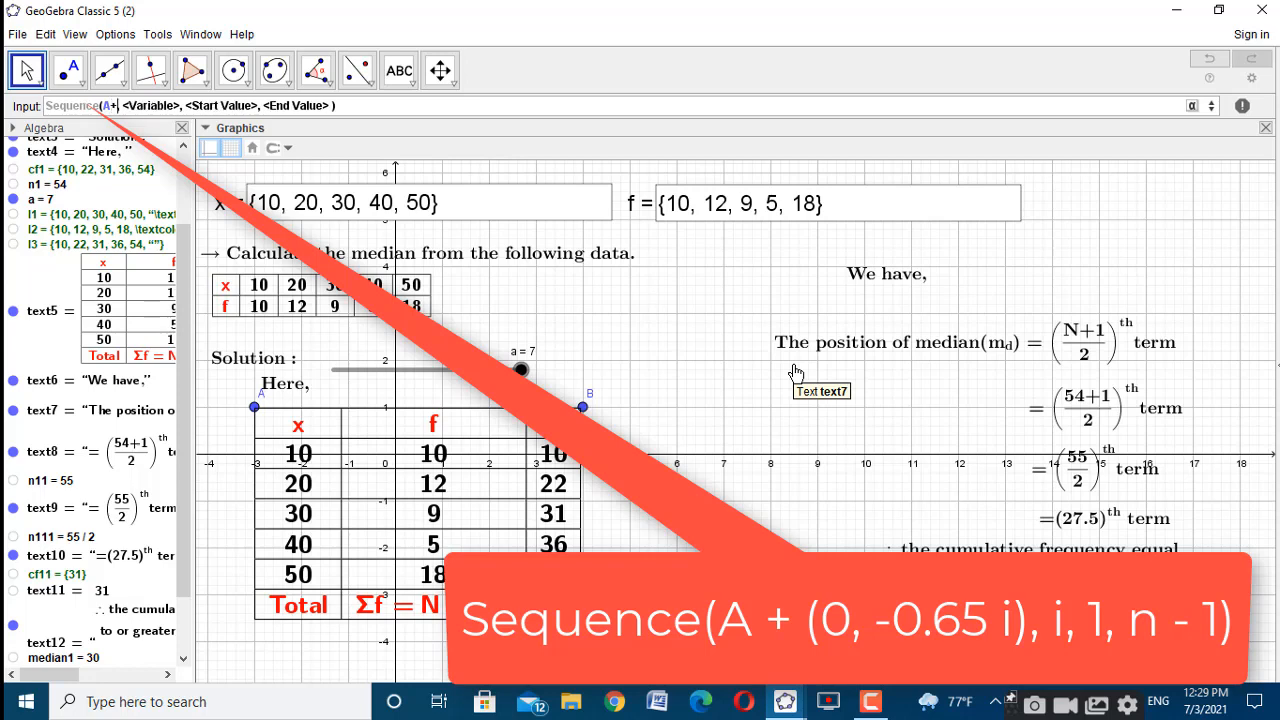
{"action": "type", "text": "("}
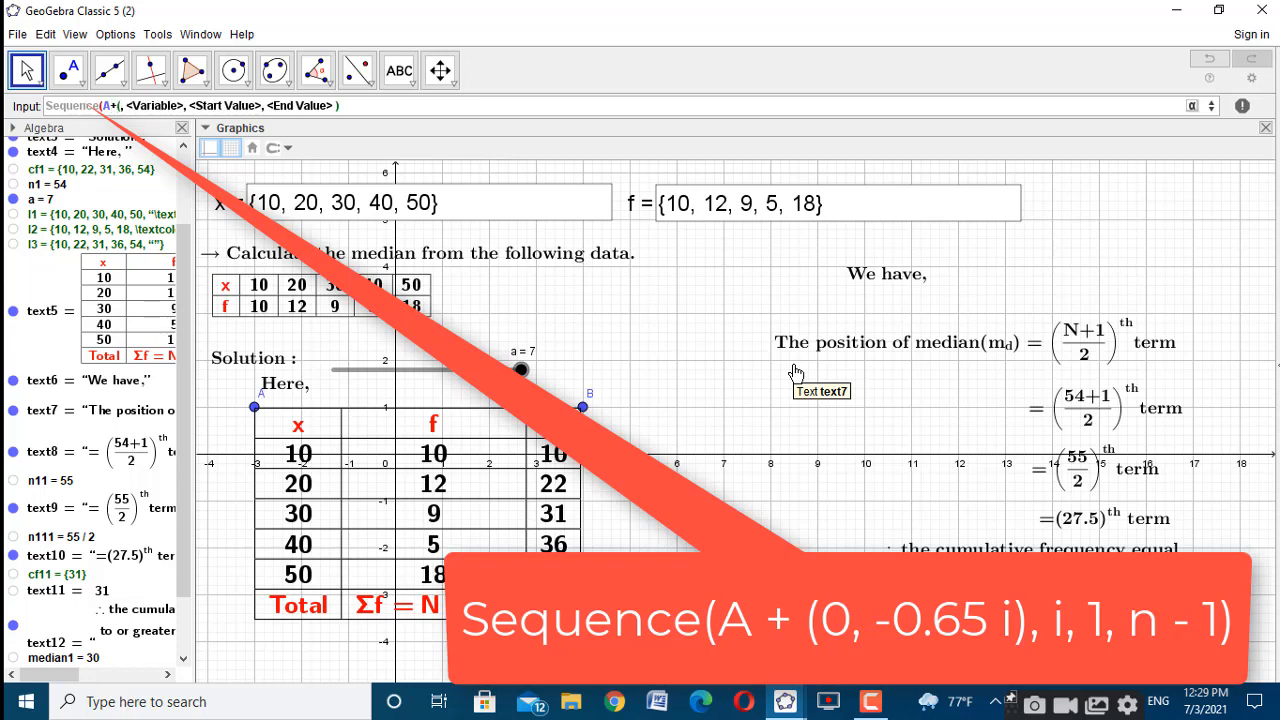
{"action": "type", "text": "0,"}
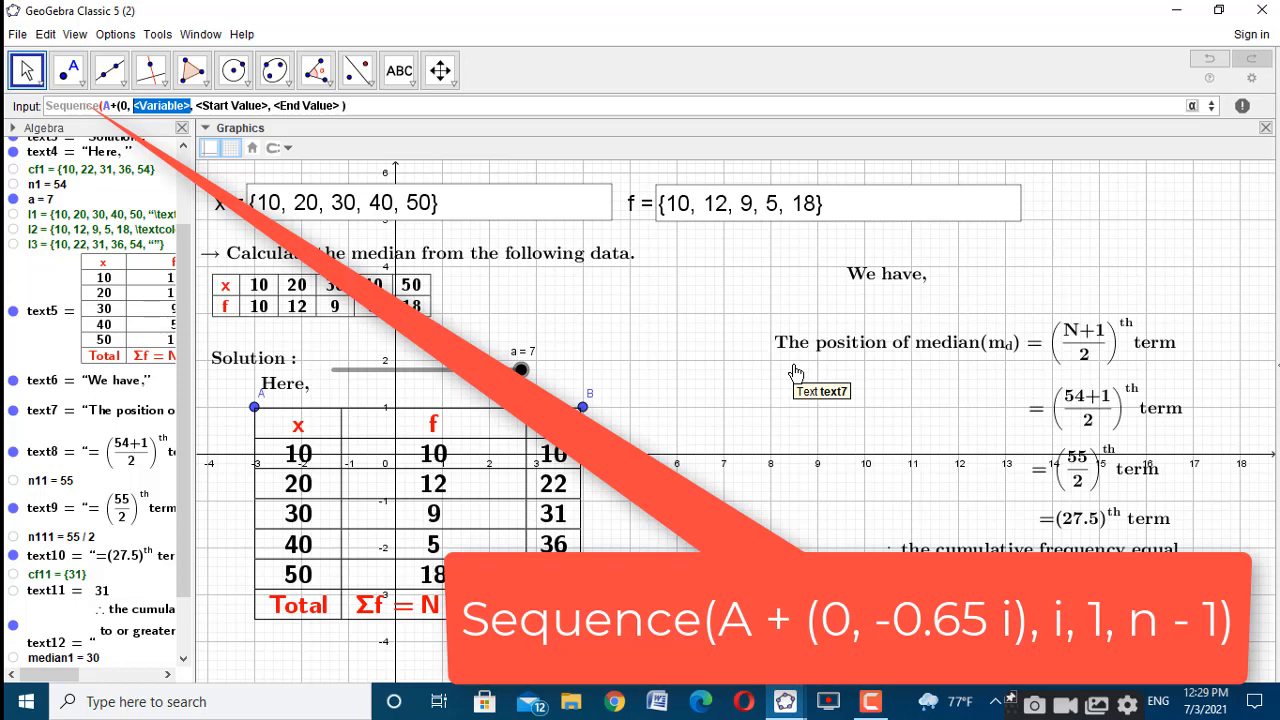
{"action": "type", "text": "0."}
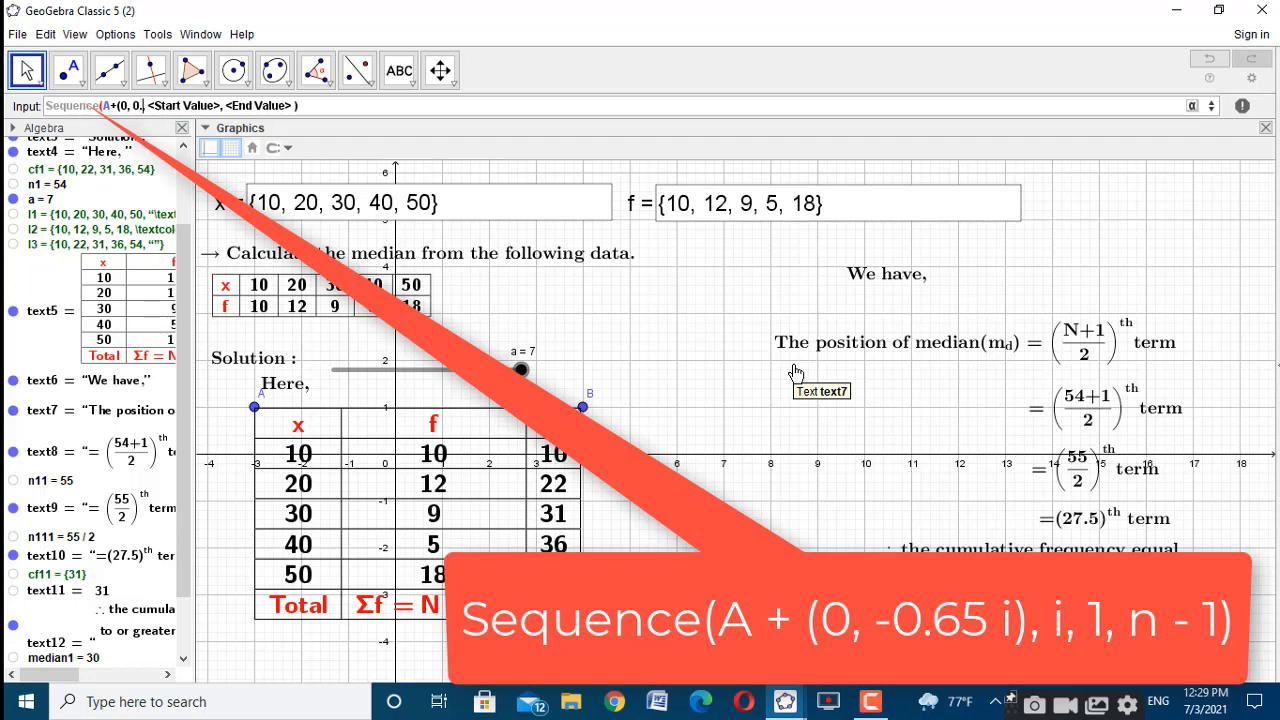
{"action": "type", "text": "65"}
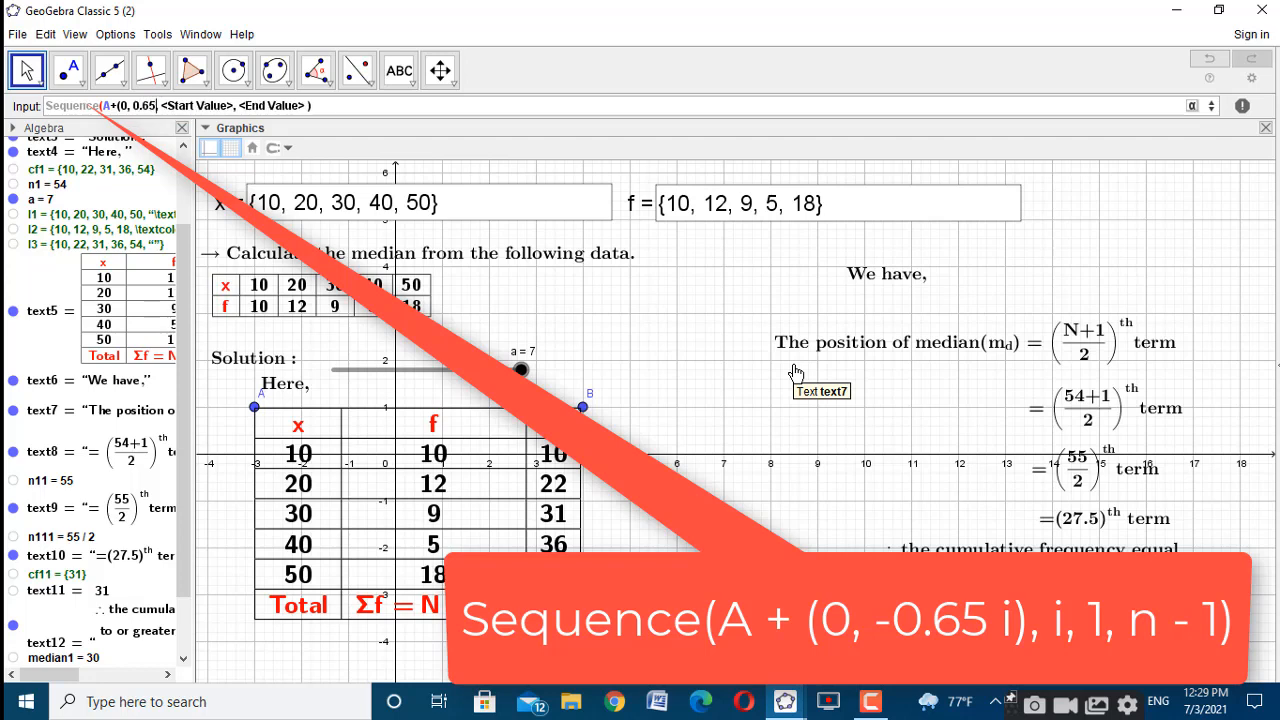
{"action": "type", "text": " i"}
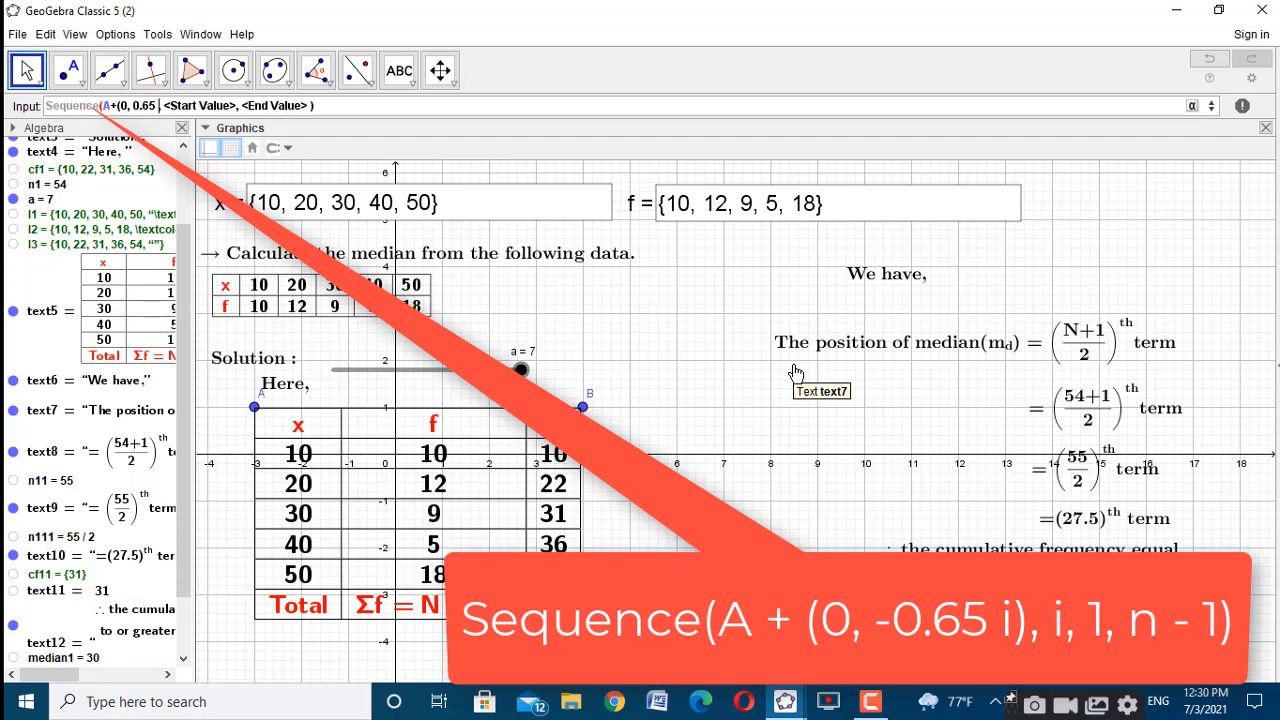
{"action": "type", "text": ")"}
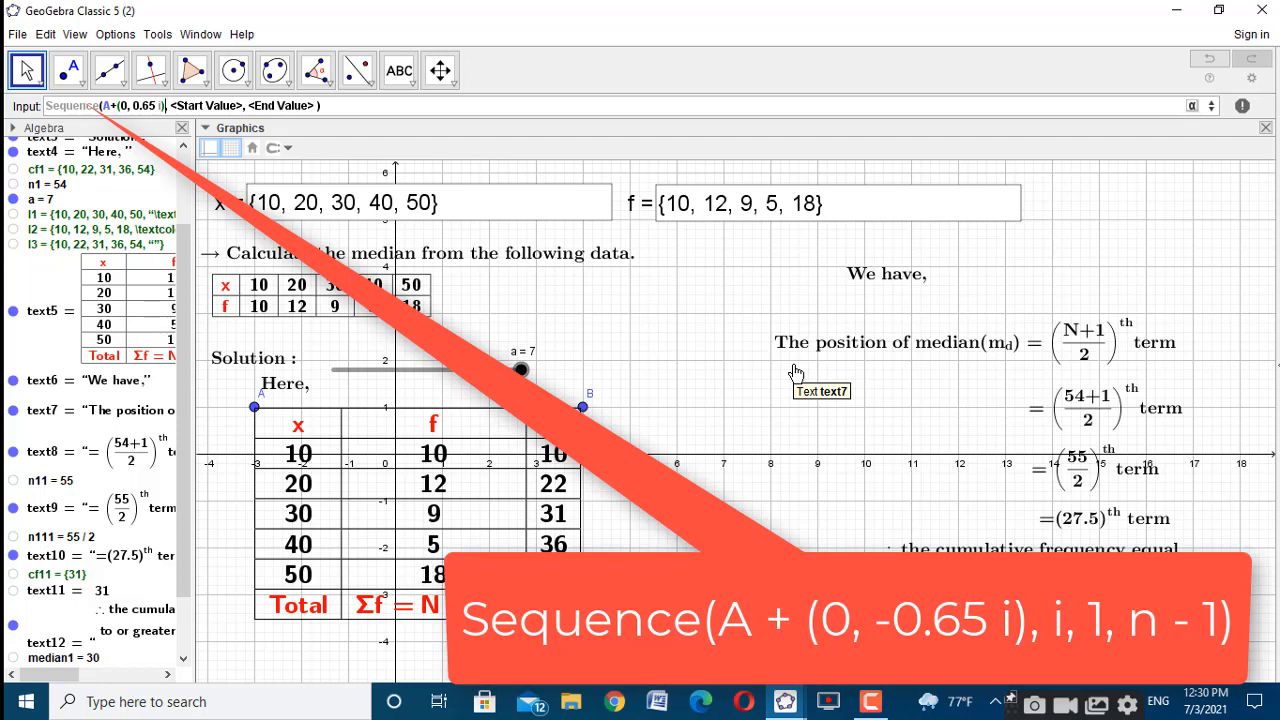
Complete the sequence's arguments with variable i, start value 1 and end value Length(d1)
{"action": "key", "text": "Tab"}
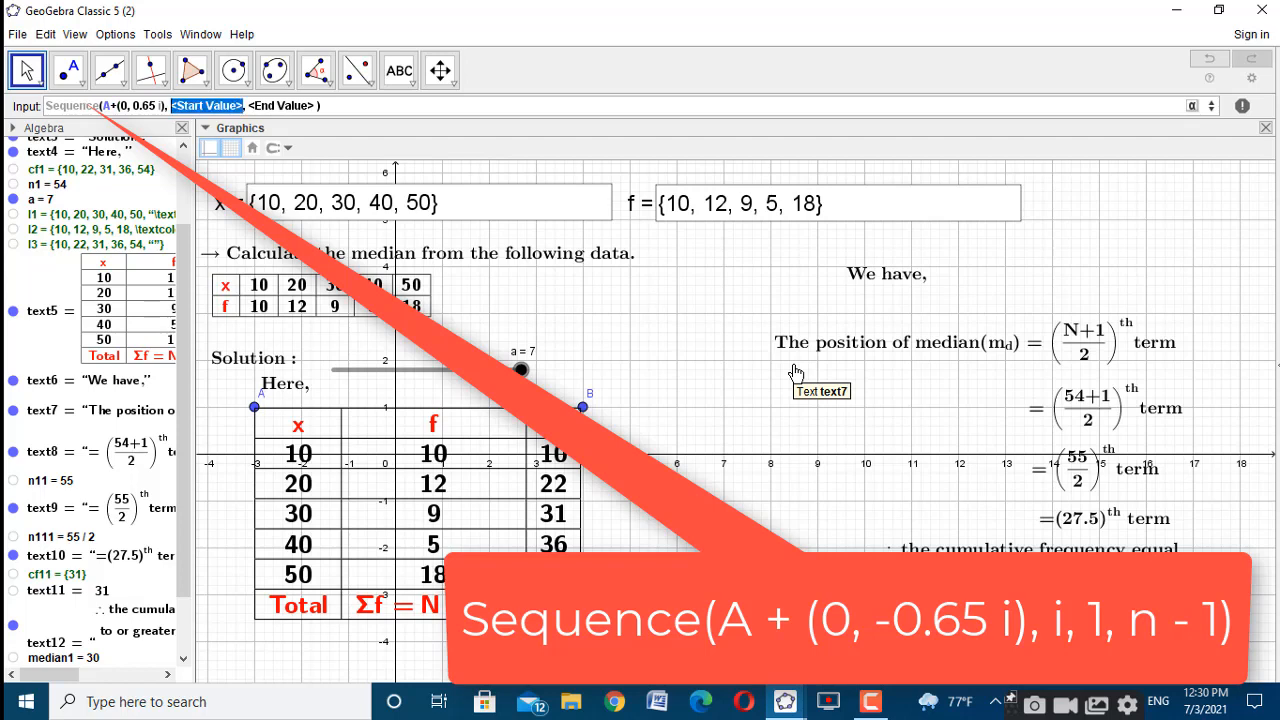
{"action": "type", "text": "i"}
{"action": "key", "text": "Tab"}
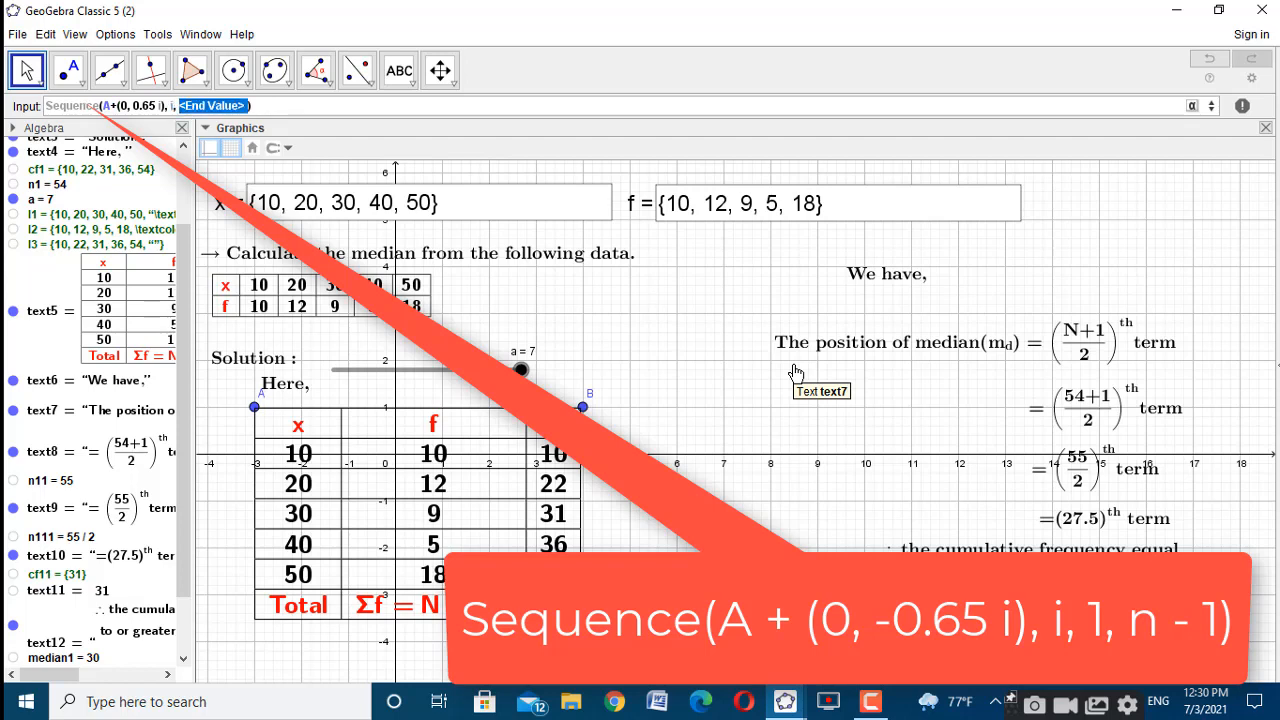
{"action": "type", "text": "1"}
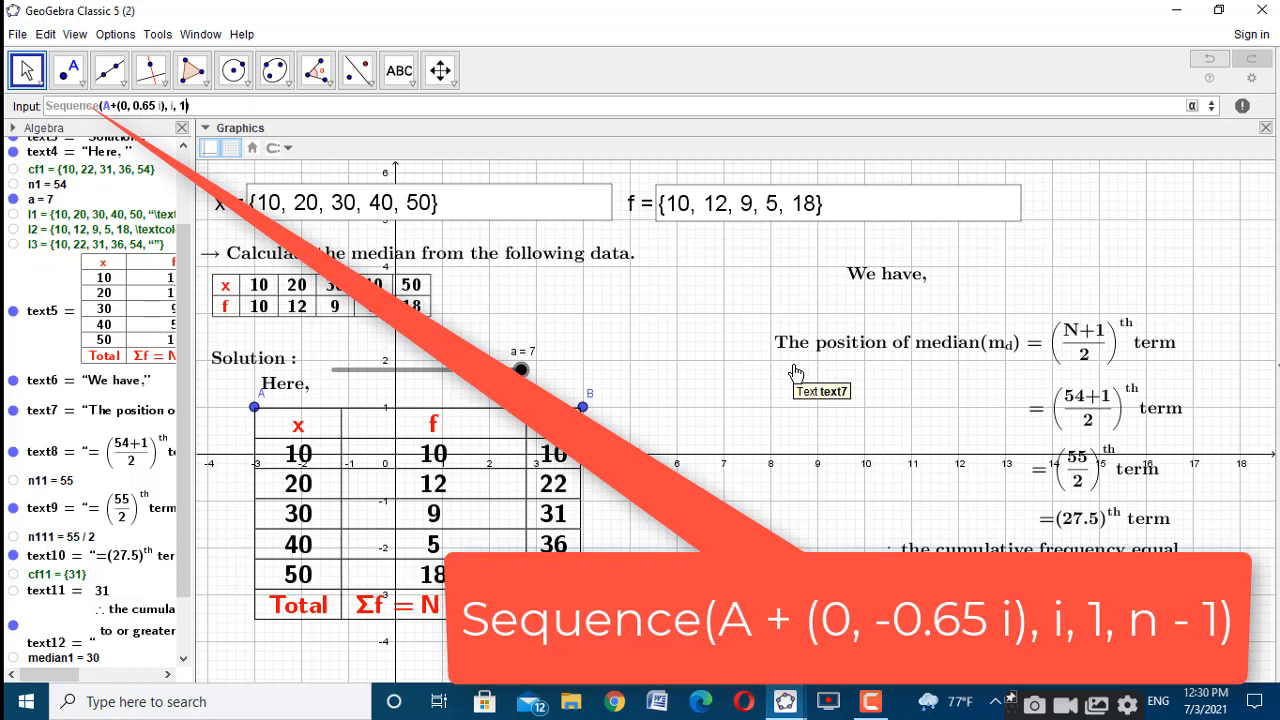
{"action": "type", "text": ",lengt"}
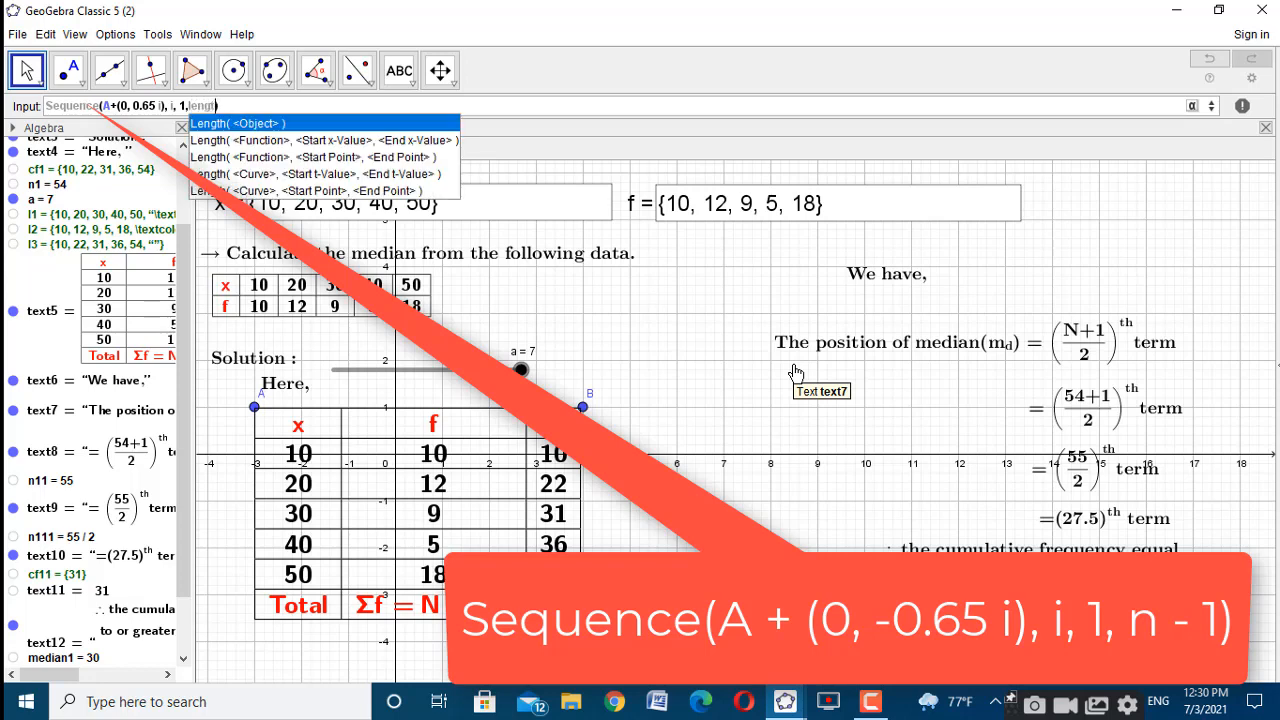
{"action": "type", "text": "h"}
{"action": "left_click", "coordinate": [249, 126]}
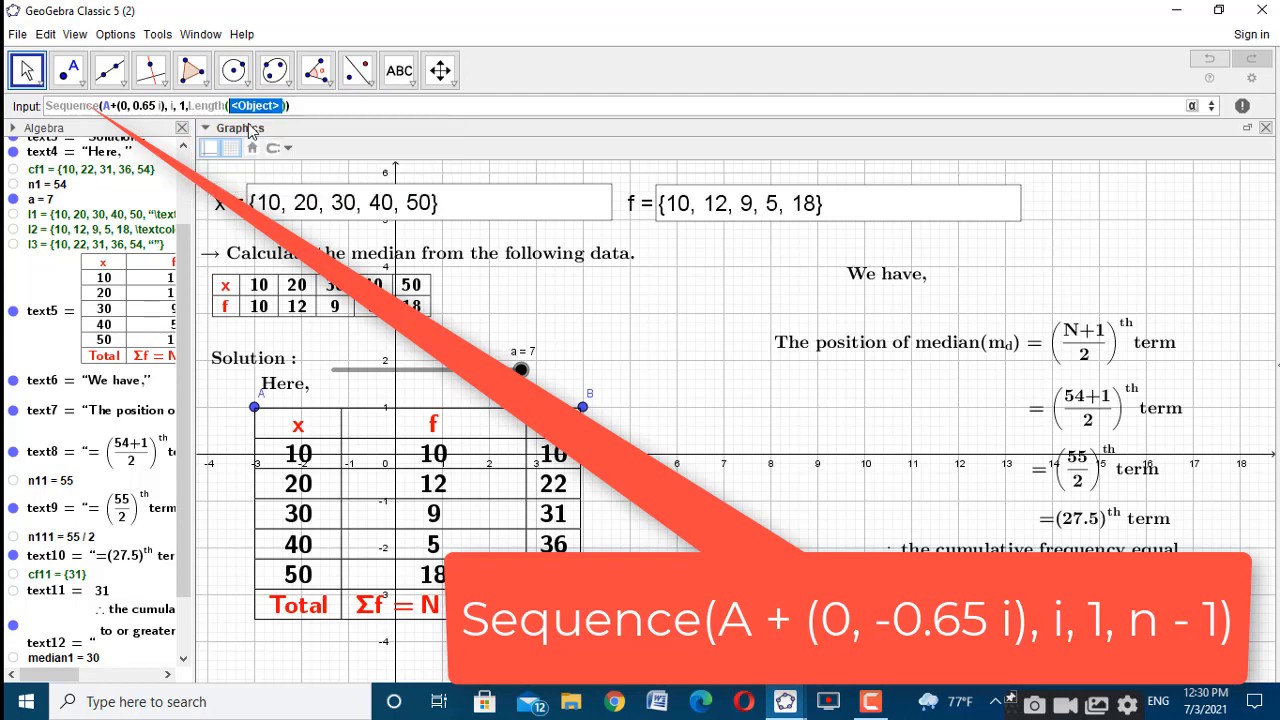
{"action": "type", "text": "d1)"}
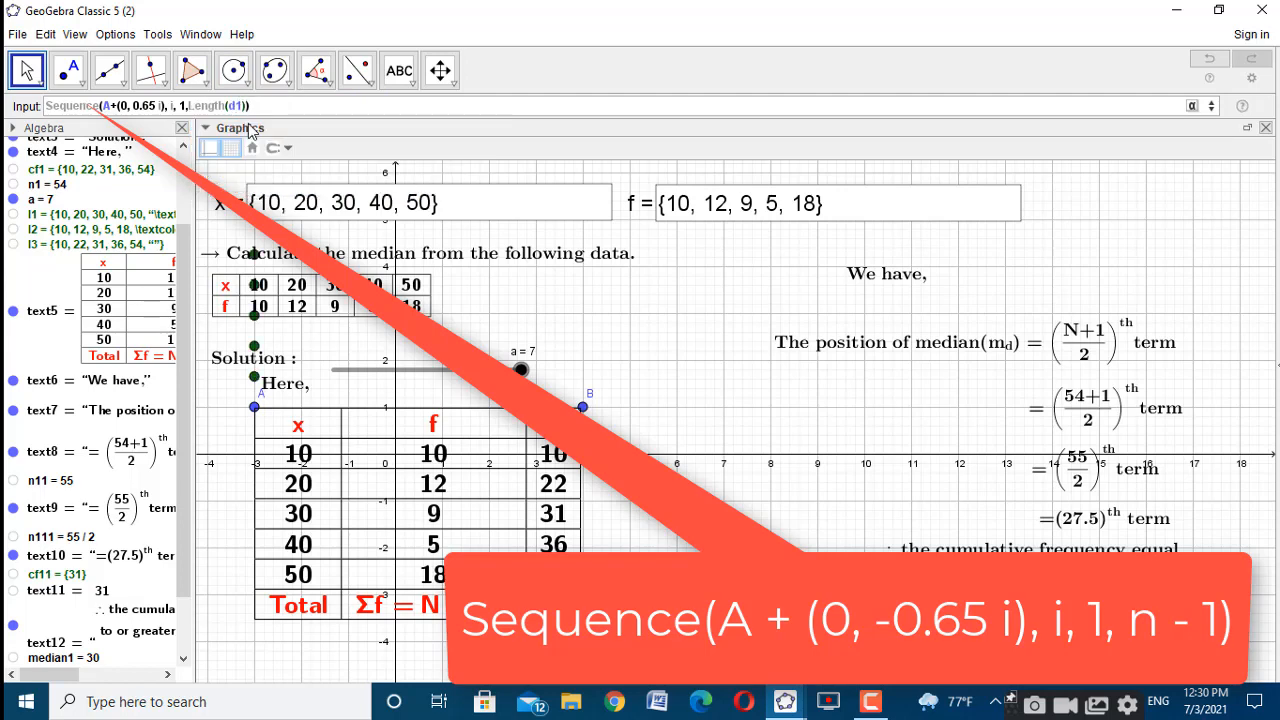
Extend the sequence's end value to Length(d1)+1, change its vertical offset to -0.65 i, and create the point list along the table's left edge
{"action": "type", "text": "+1"}
{"action": "left_click", "coordinate": [134, 105]}
{"action": "type", "text": "-"}
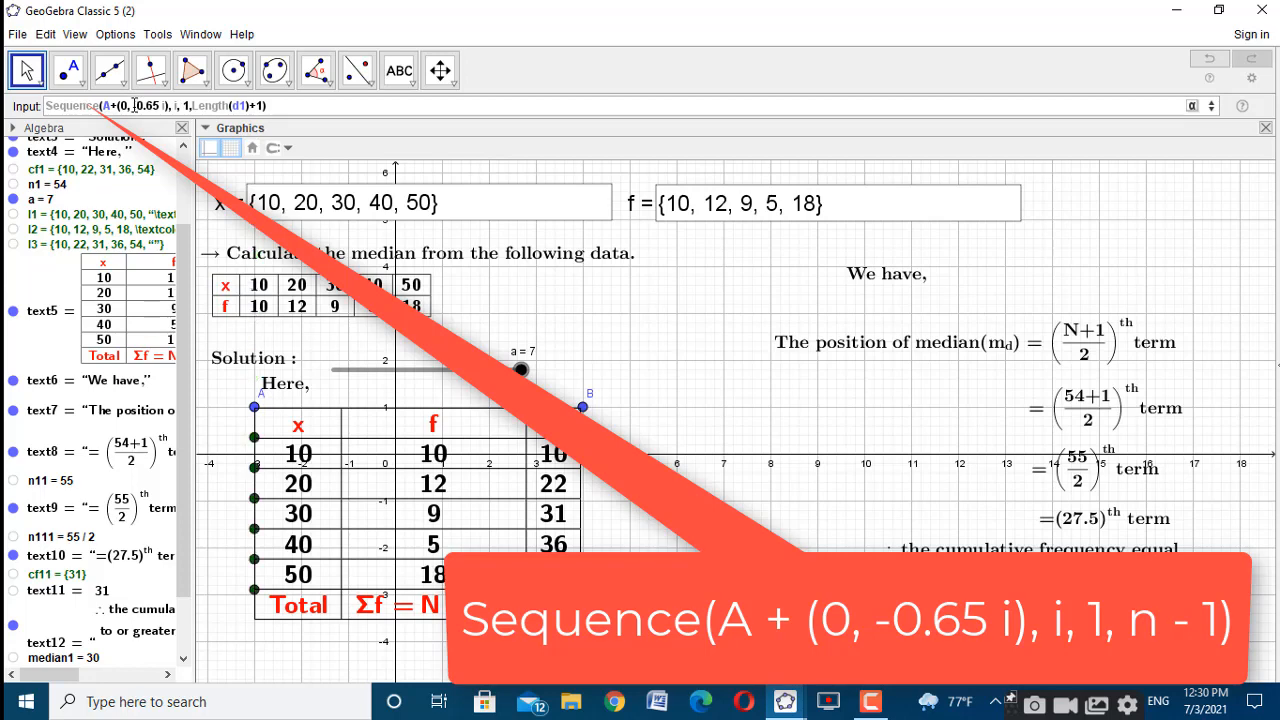
{"action": "key", "text": "ctrl+a"}
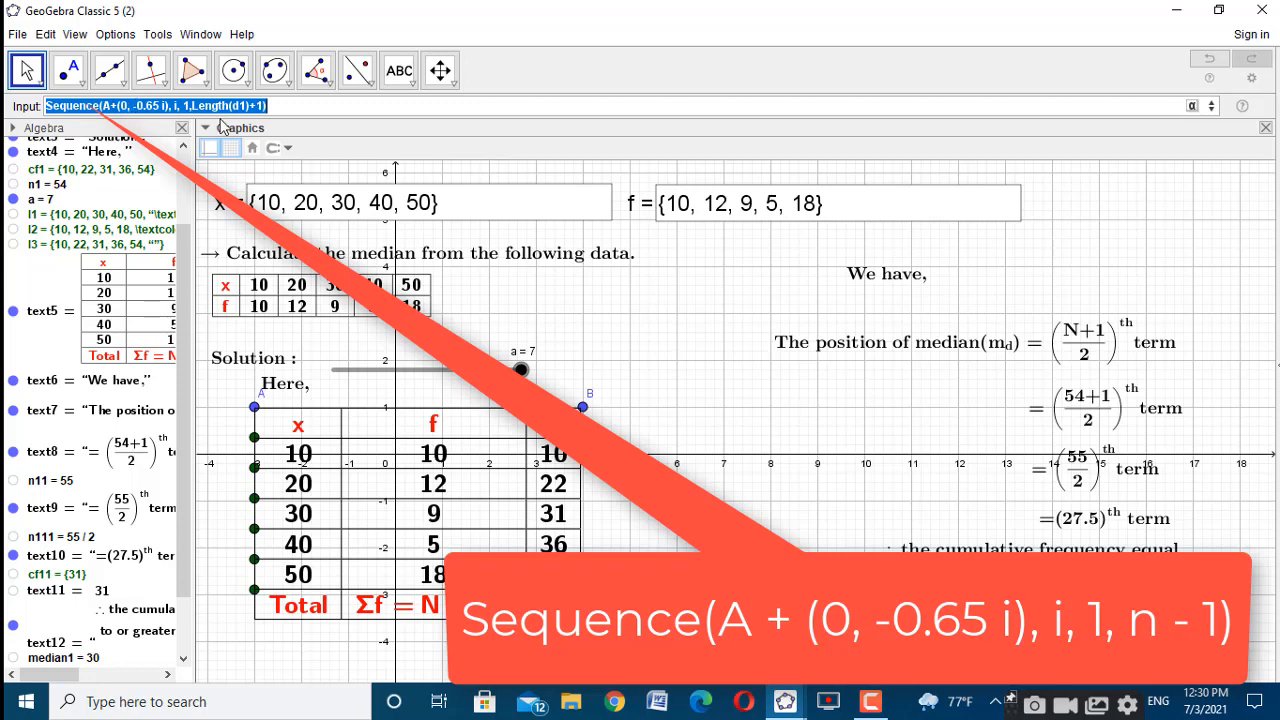
{"action": "left_click", "coordinate": [282, 108]}
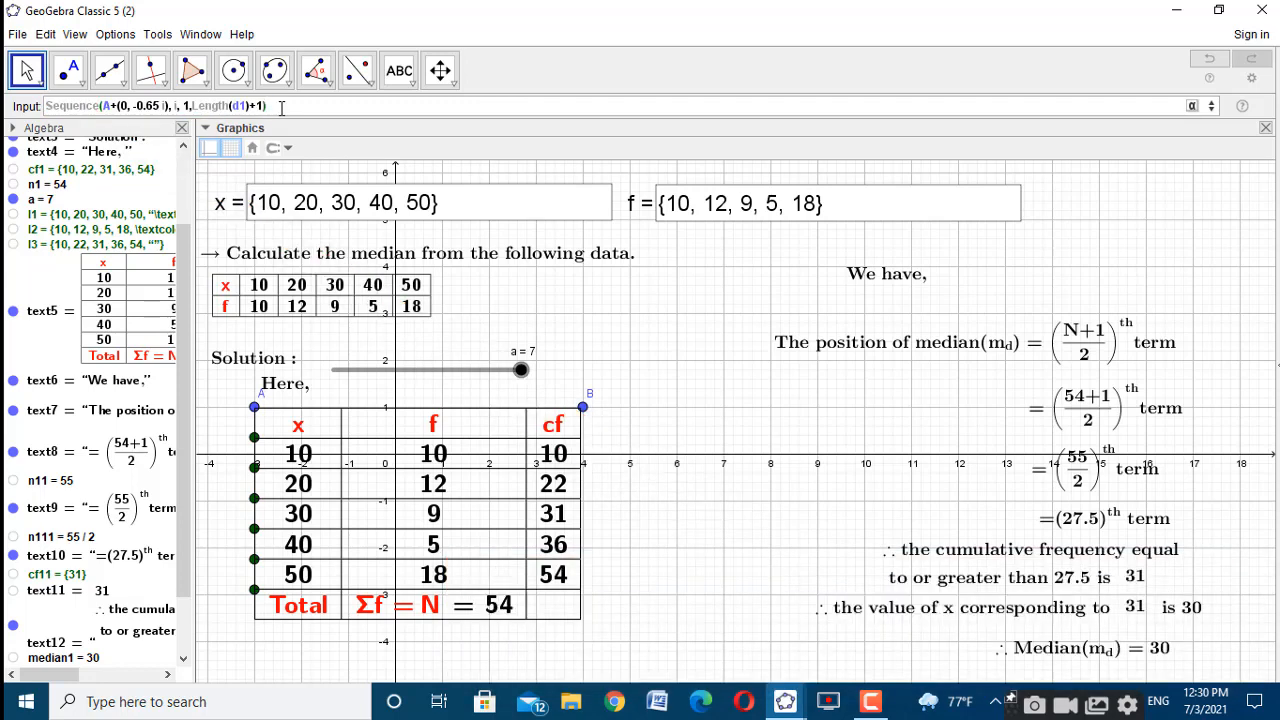
{"action": "key", "text": "Return"}
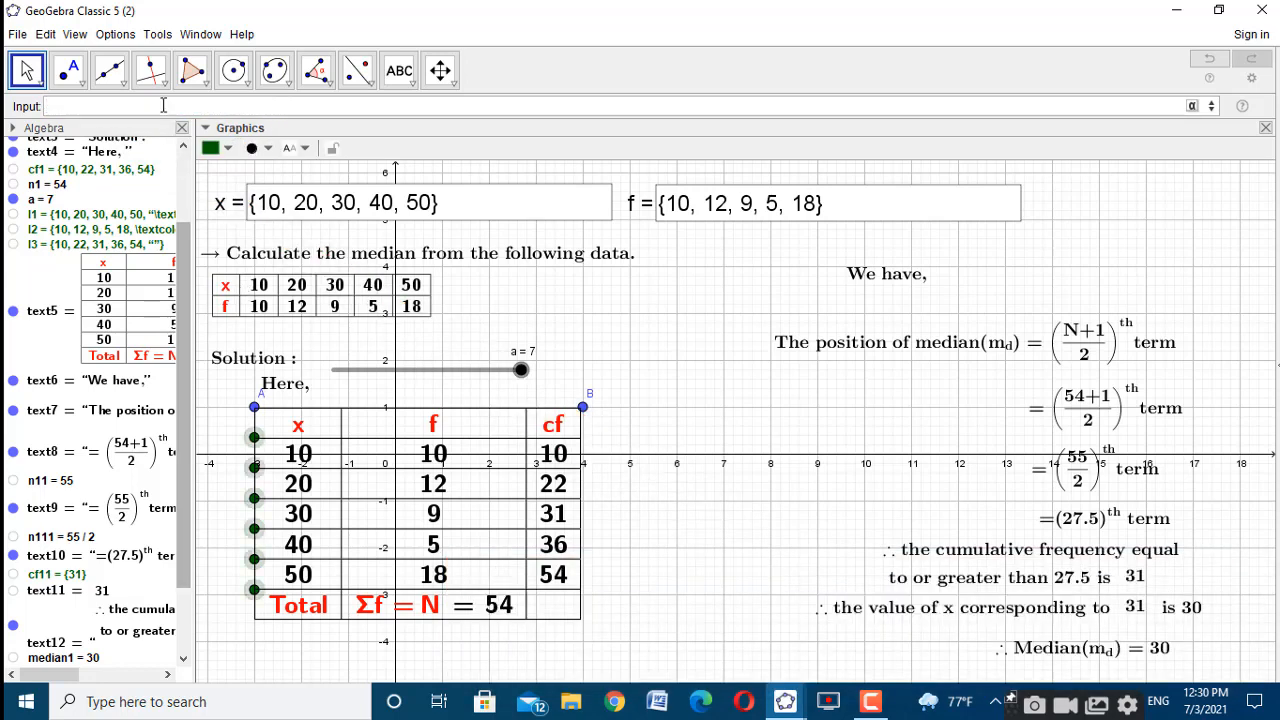
Create the matching point list along the table's right edge with Sequence(B+(0, -0.65 i), i, 1, Length(d1)+1), and check point B's alignment with the corner
{"action": "key", "text": "Up"}
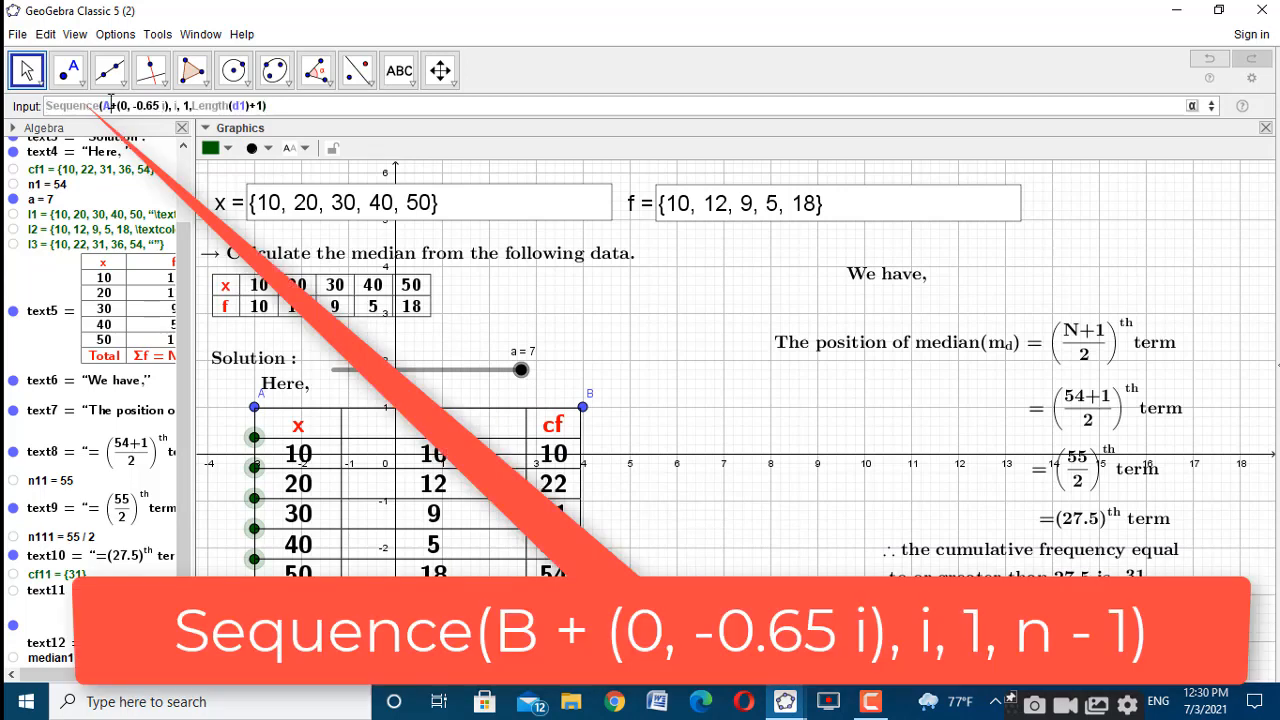
{"action": "left_click", "coordinate": [110, 104]}
{"action": "key", "text": "BackSpace"}
{"action": "type", "text": "B"}
{"action": "key", "text": "Return"}
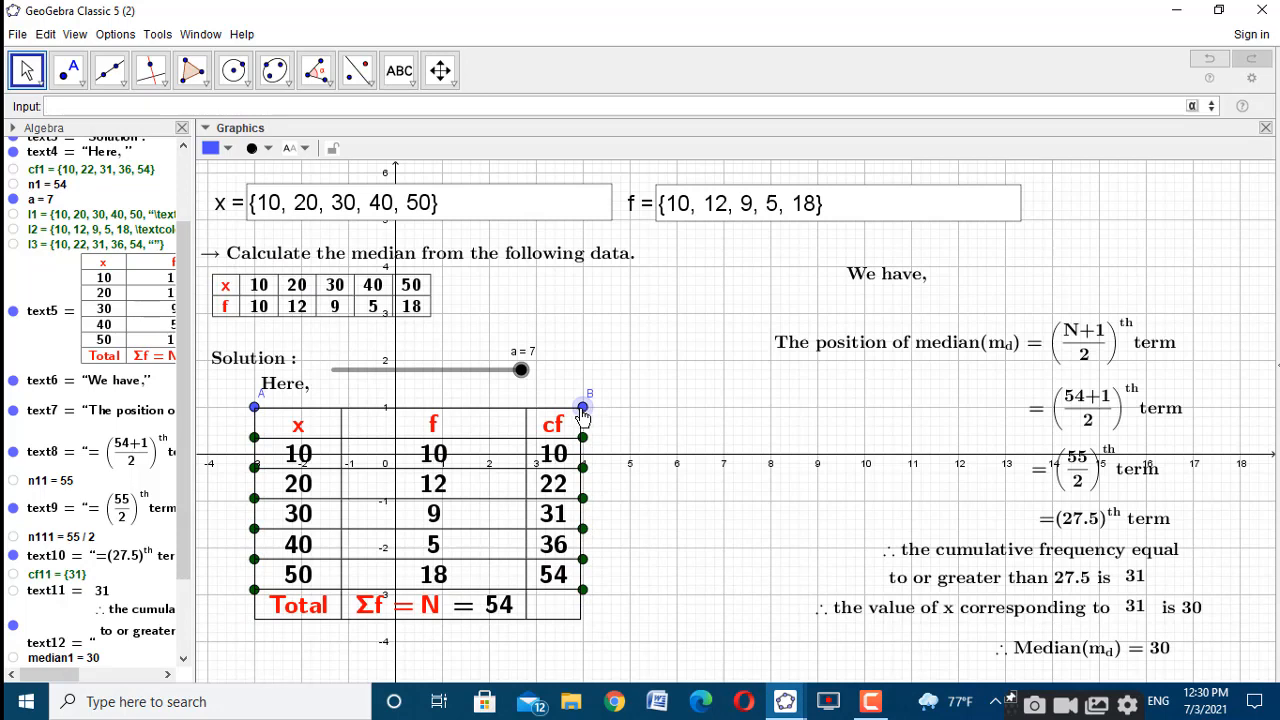
{"action": "left_click_drag", "start_coordinate": [584, 413], "coordinate": [581, 414]}
{"action": "left_click", "coordinate": [659, 392]}
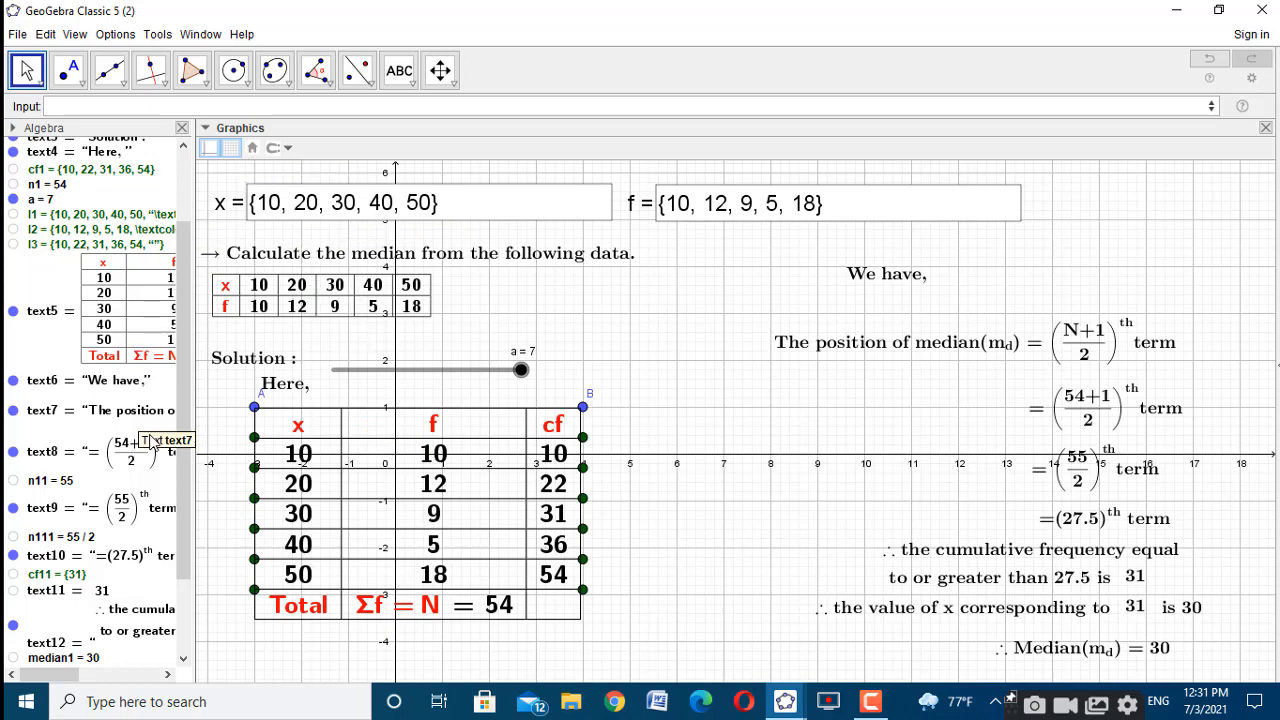
Create the row rectangles with Sequence(Polygon(Element(l4, i), Element(l4, i+1), Element(l5, i+1), Element(l5, i)), i, 1, Length(d1)+1)
{"action": "scroll", "coordinate": [178, 398], "scroll_direction": "down", "scroll_amount": 3}
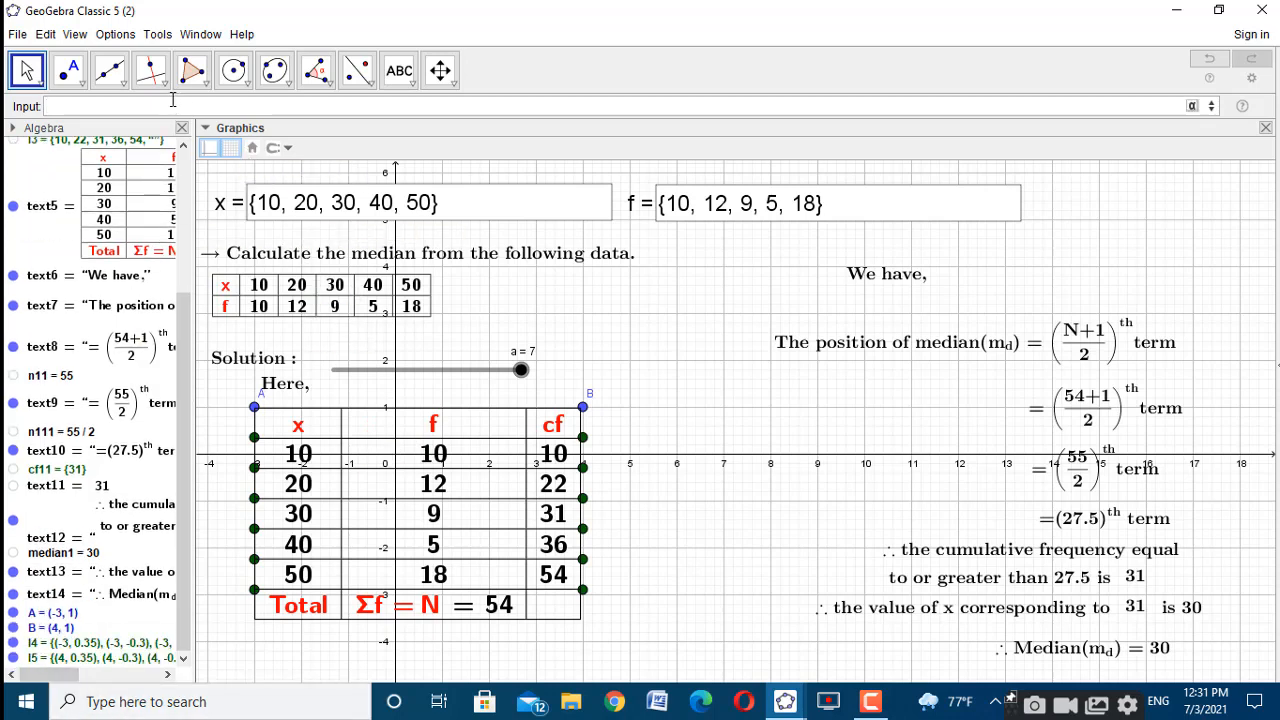
{"action": "type", "text": "sequ"}
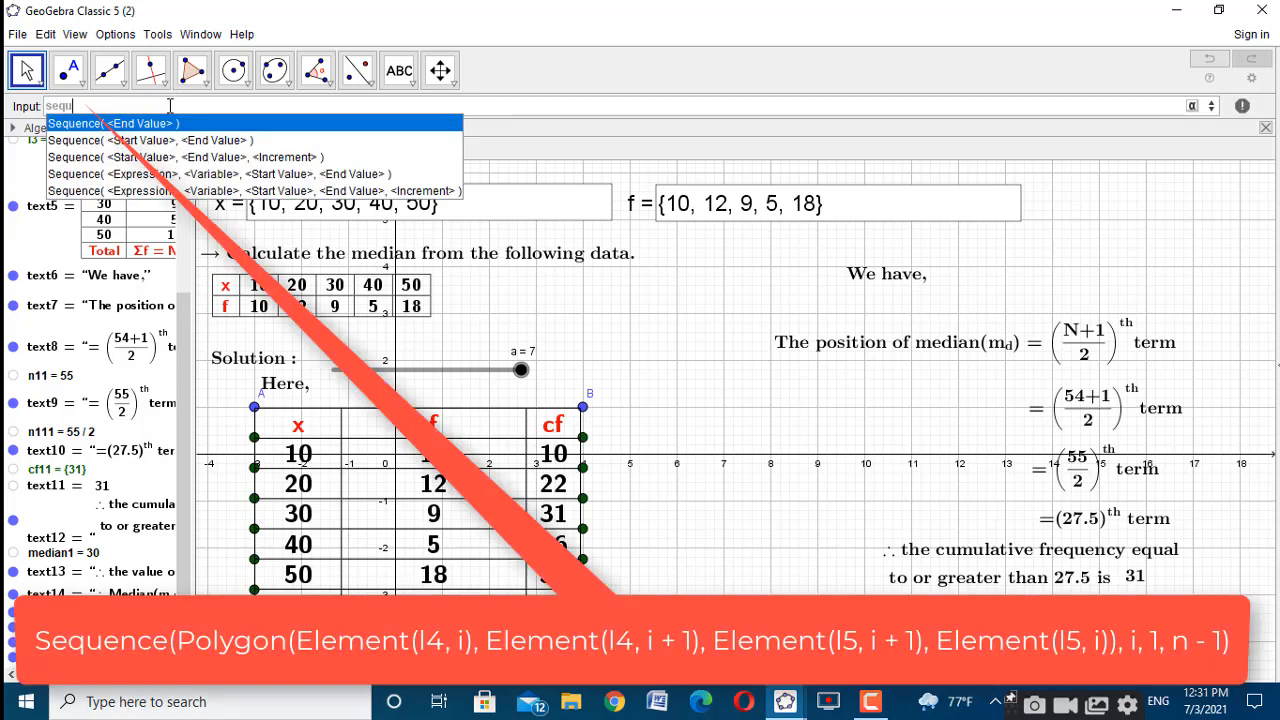
{"action": "left_click", "coordinate": [172, 176]}
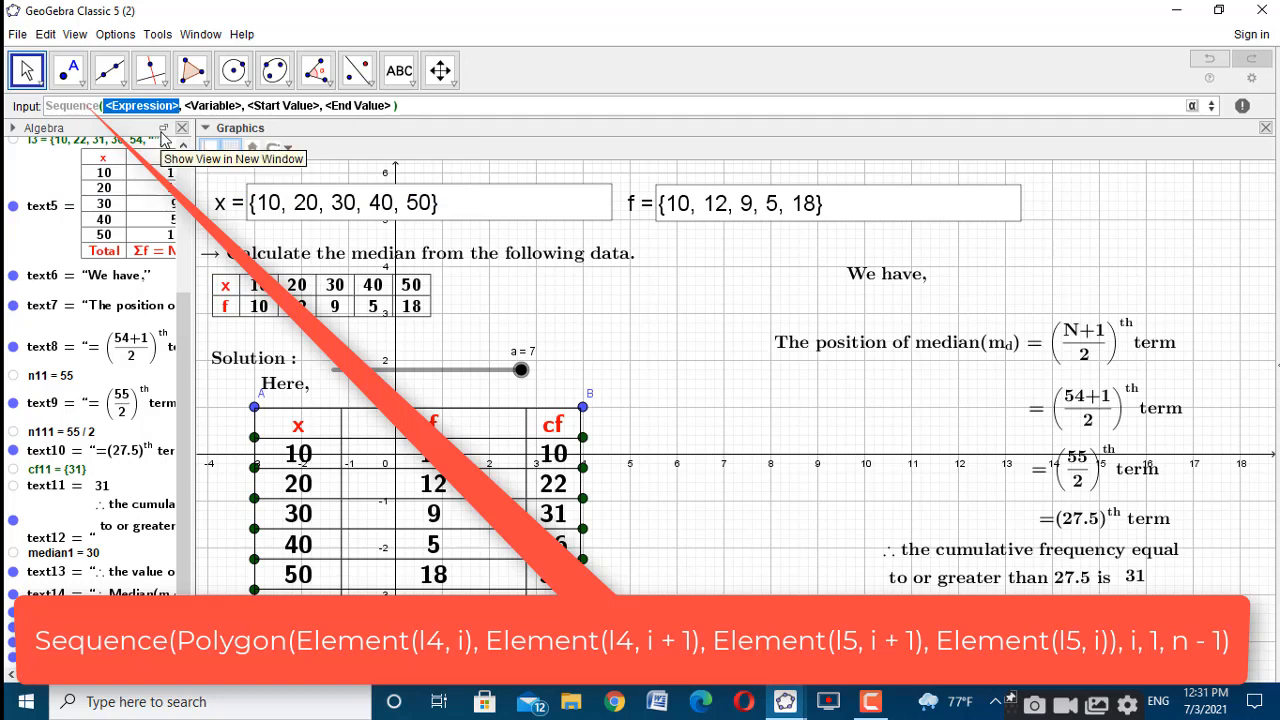
{"action": "type", "text": "po"}
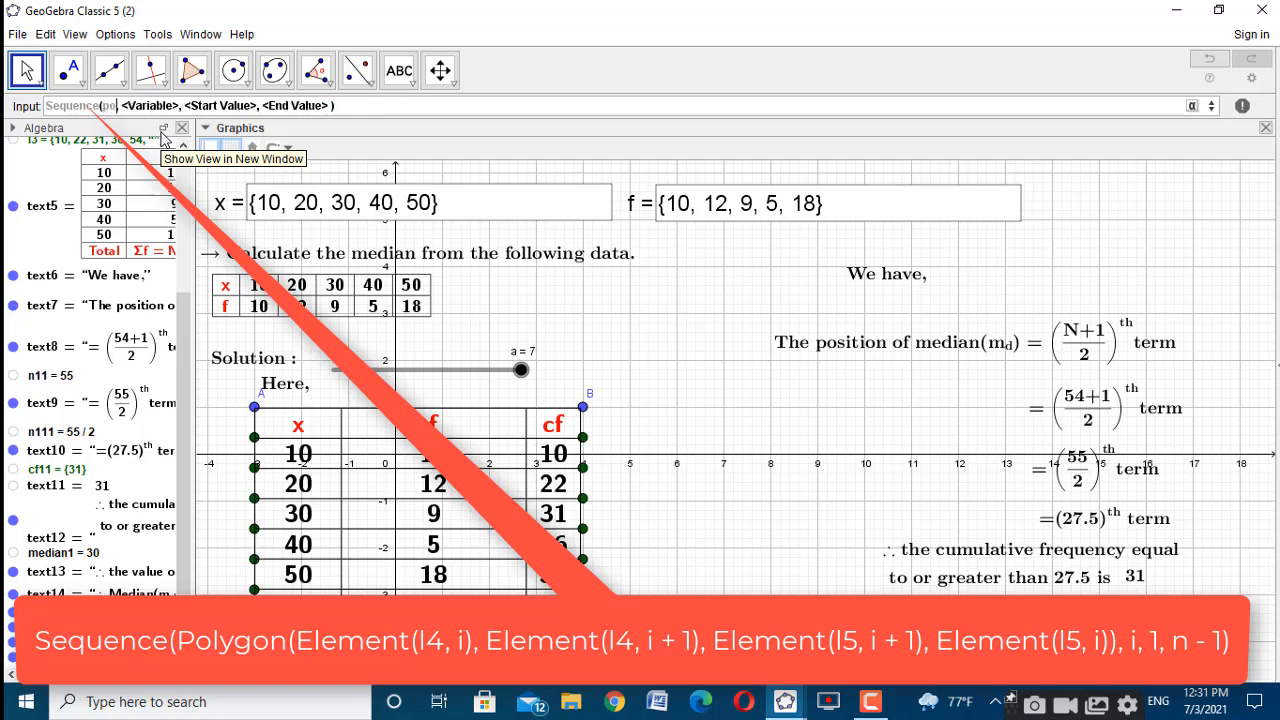
{"action": "type", "text": "ly"}
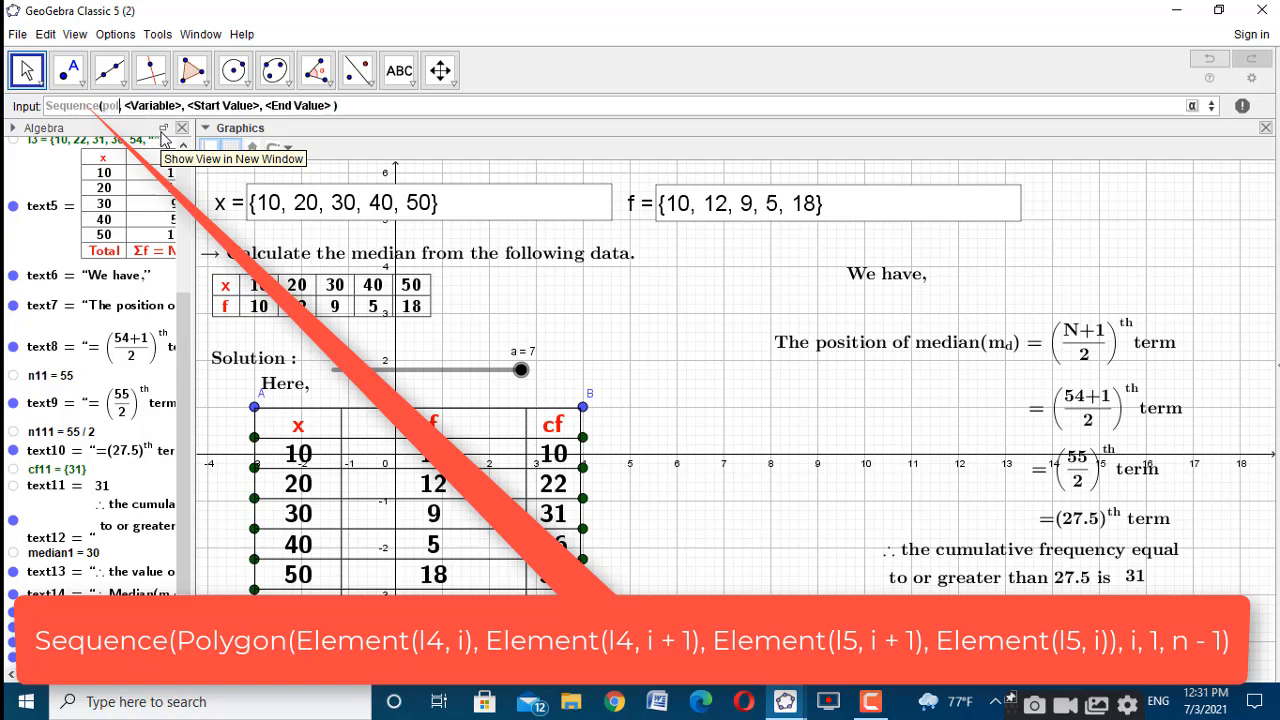
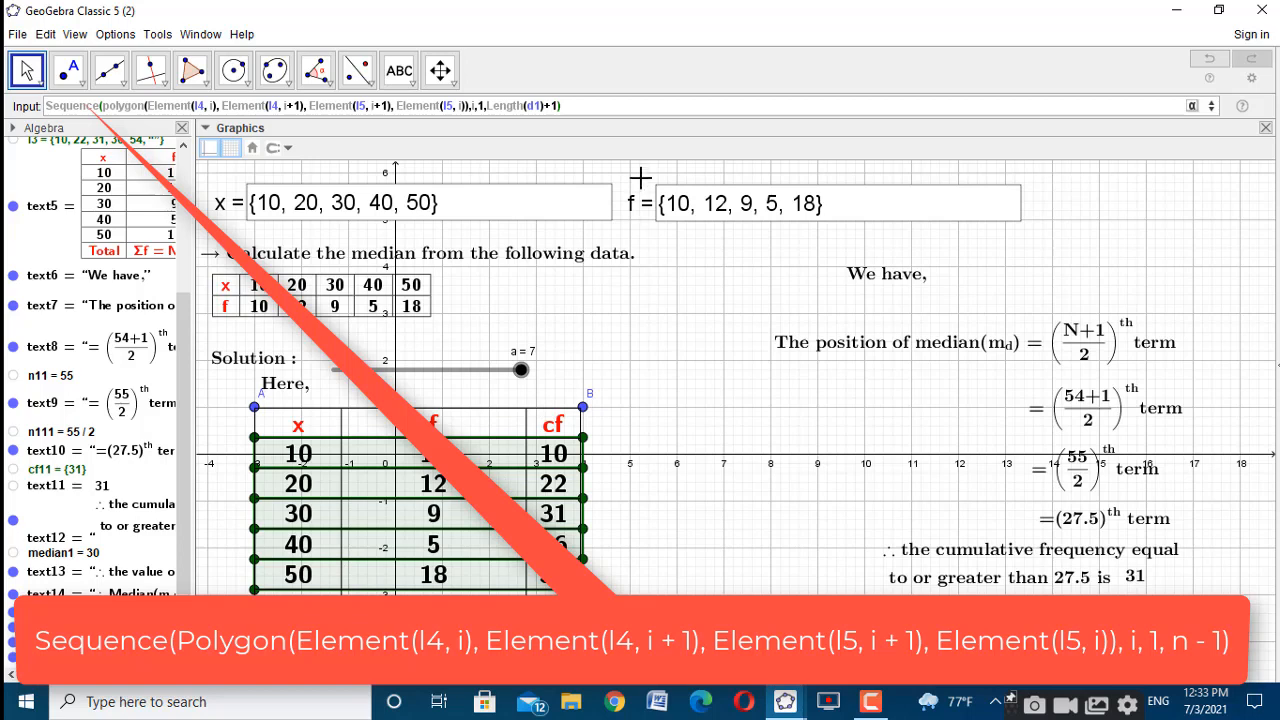
{"action": "key", "text": "Return"}
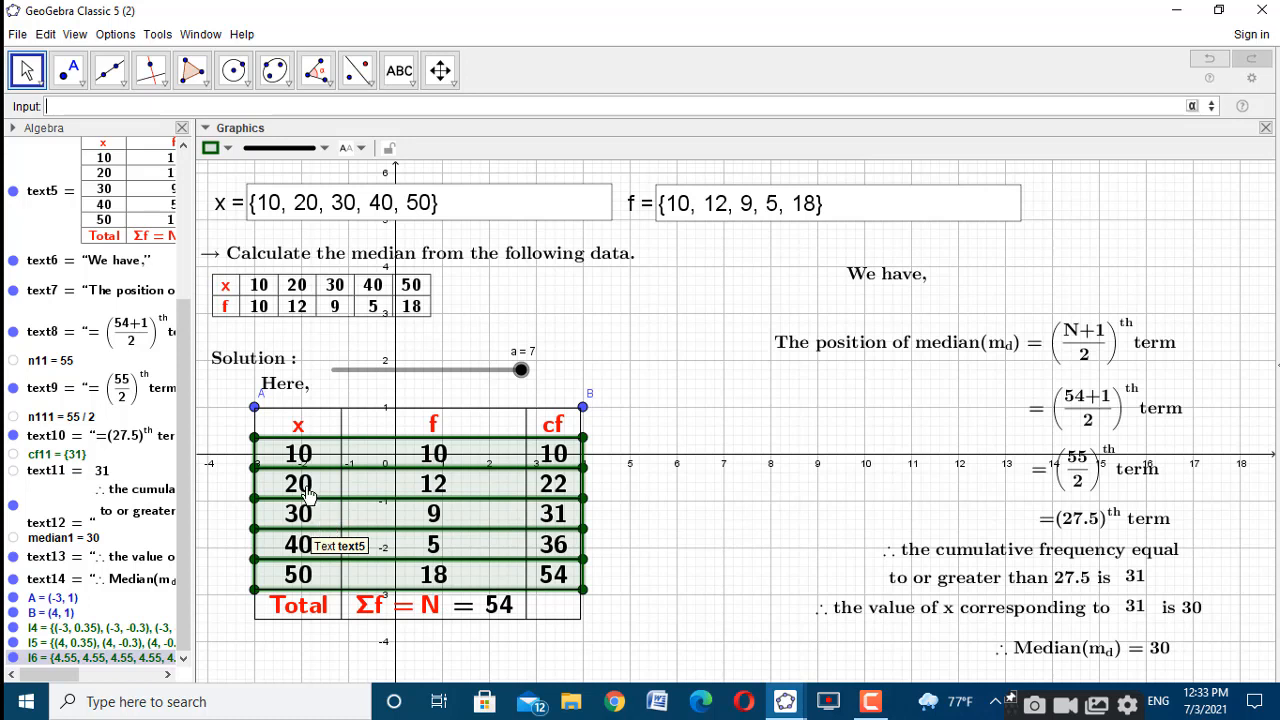
Start a RemoveUndefined command containing a Sequence with variable, start and end values, and nest a two-argument If as its expression
{"action": "left_click", "coordinate": [265, 106]}
{"action": "type", "text": "remo"}
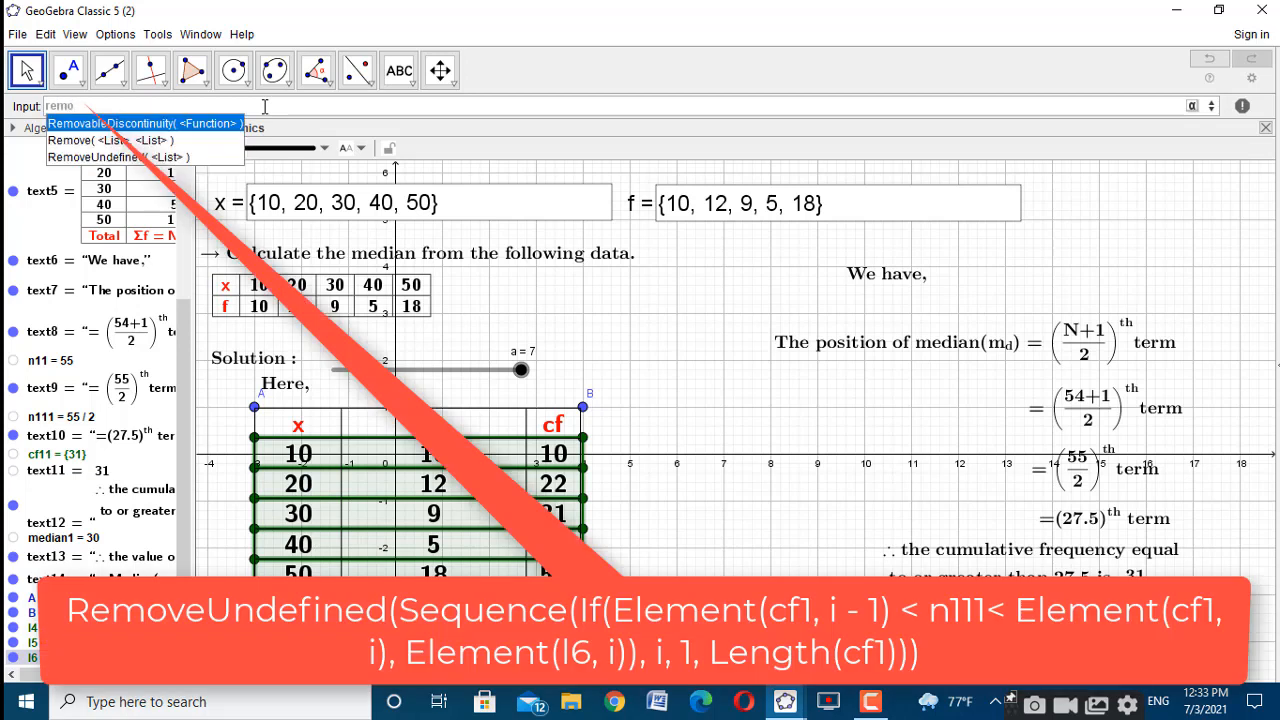
{"action": "left_click", "coordinate": [170, 158]}
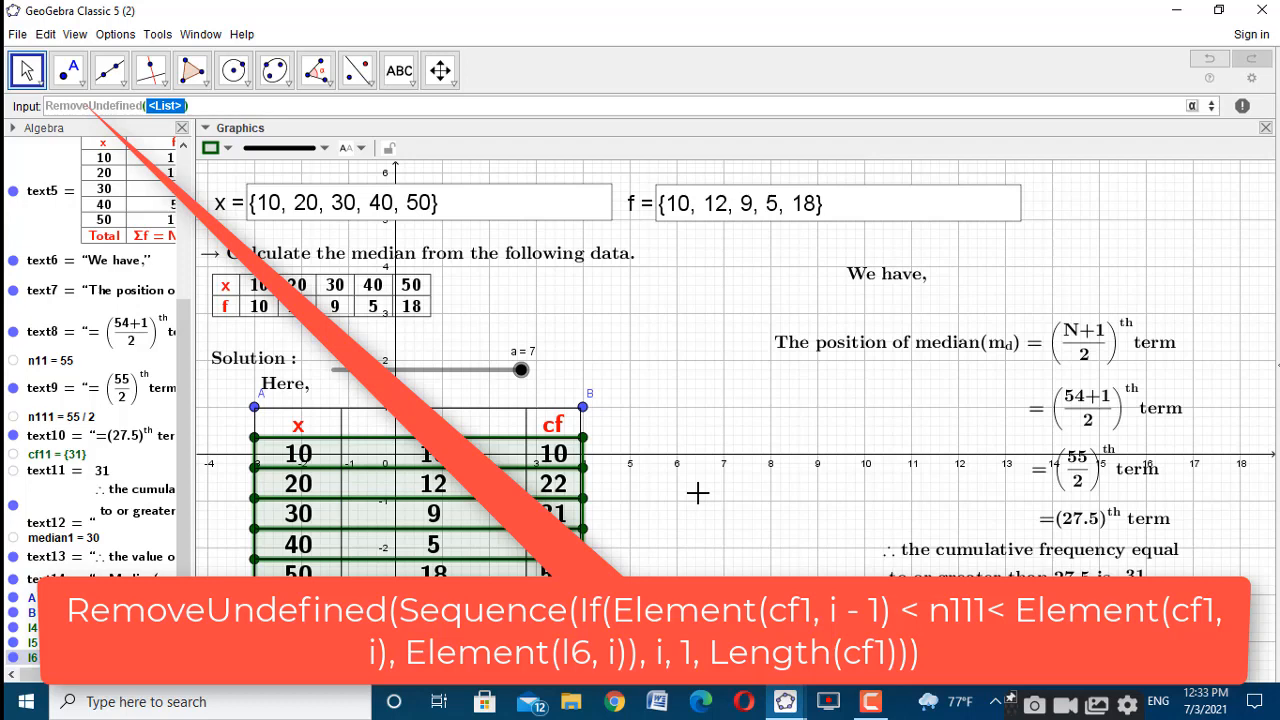
{"action": "type", "text": "sequ"}
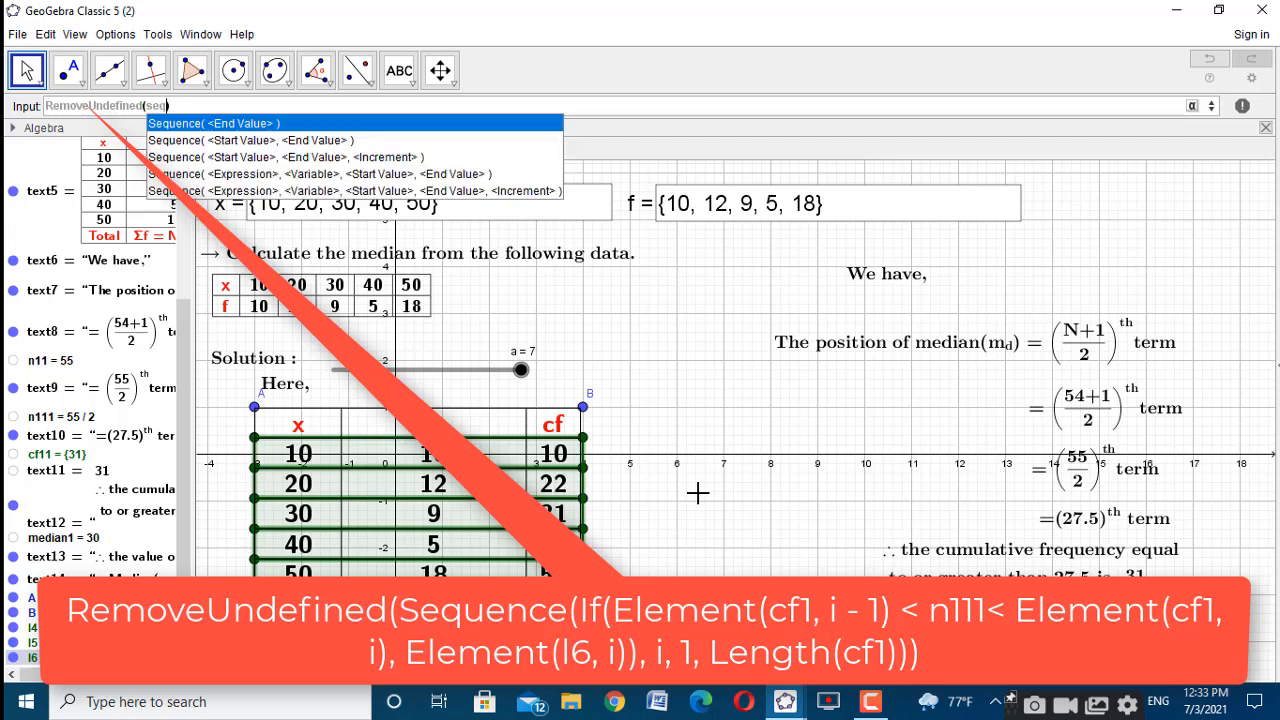
{"action": "left_click", "coordinate": [438, 174]}
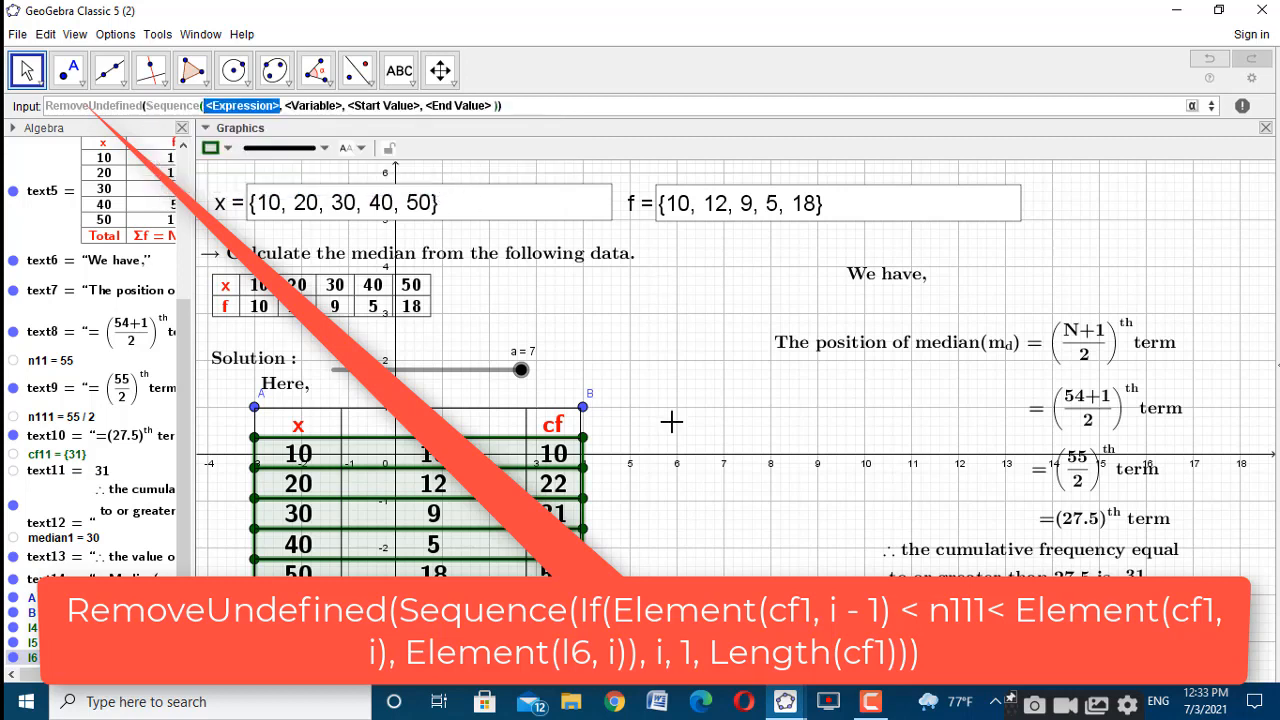
{"action": "type", "text": "If"}
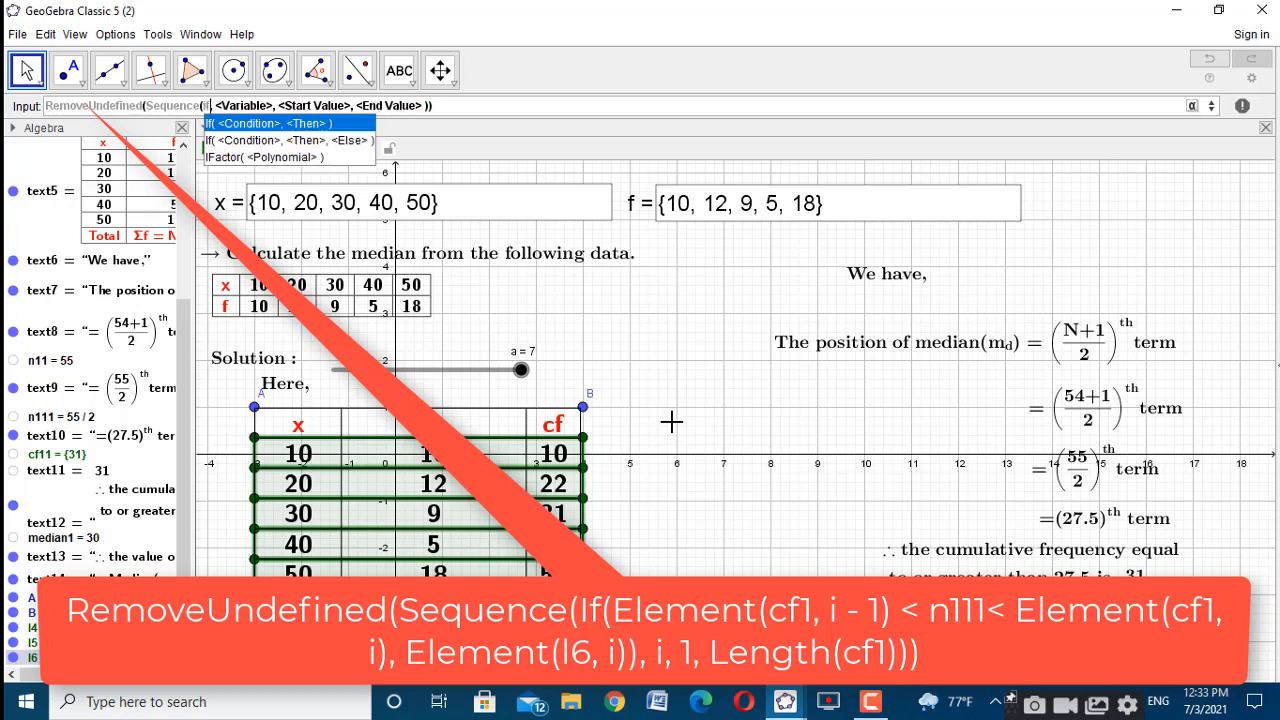
{"action": "left_click", "coordinate": [252, 124]}
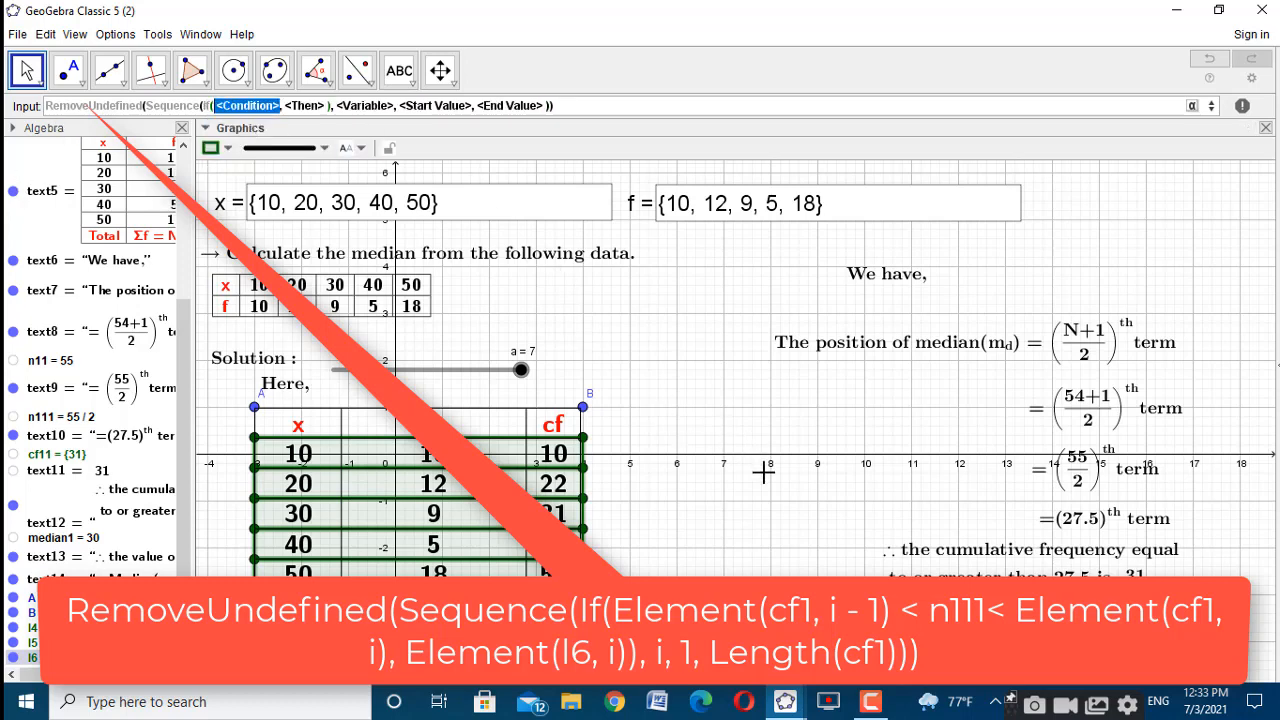
Begin the If condition with Element(cf1, i-1) followed by a less-than sign
{"action": "type", "text": "Ele"}
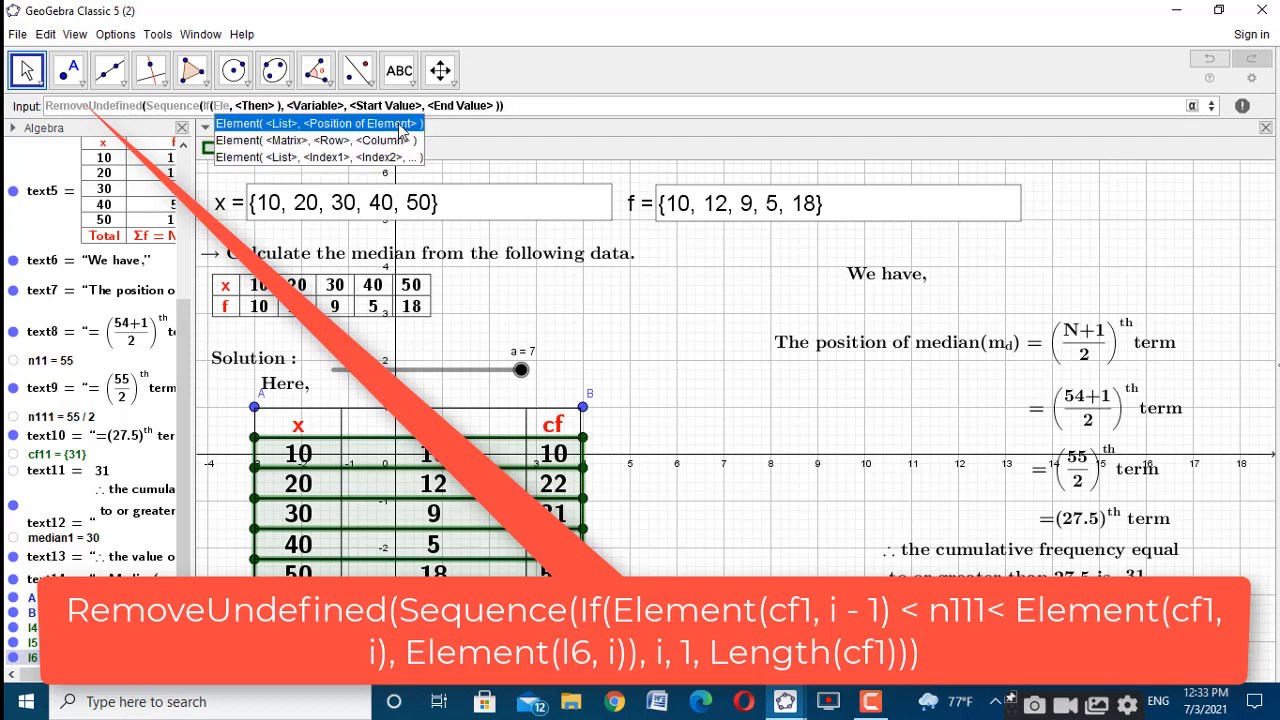
{"action": "left_click", "coordinate": [400, 125]}
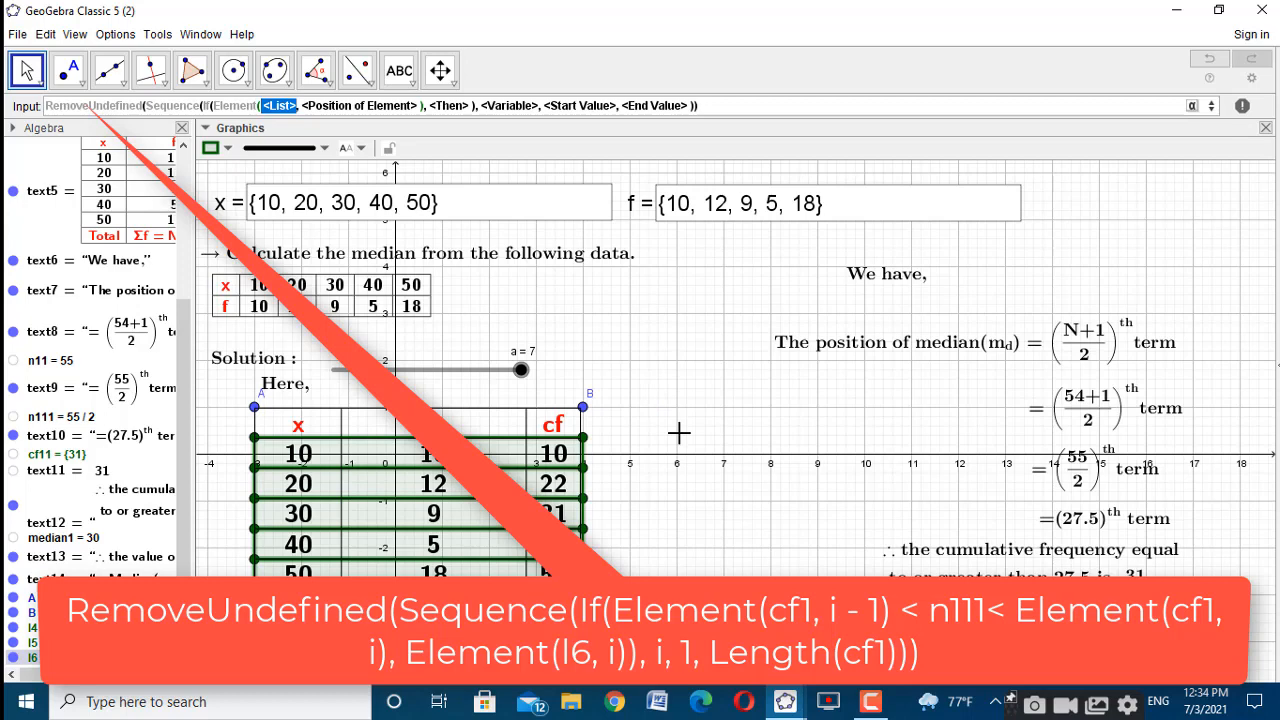
{"action": "type", "text": "cf1"}
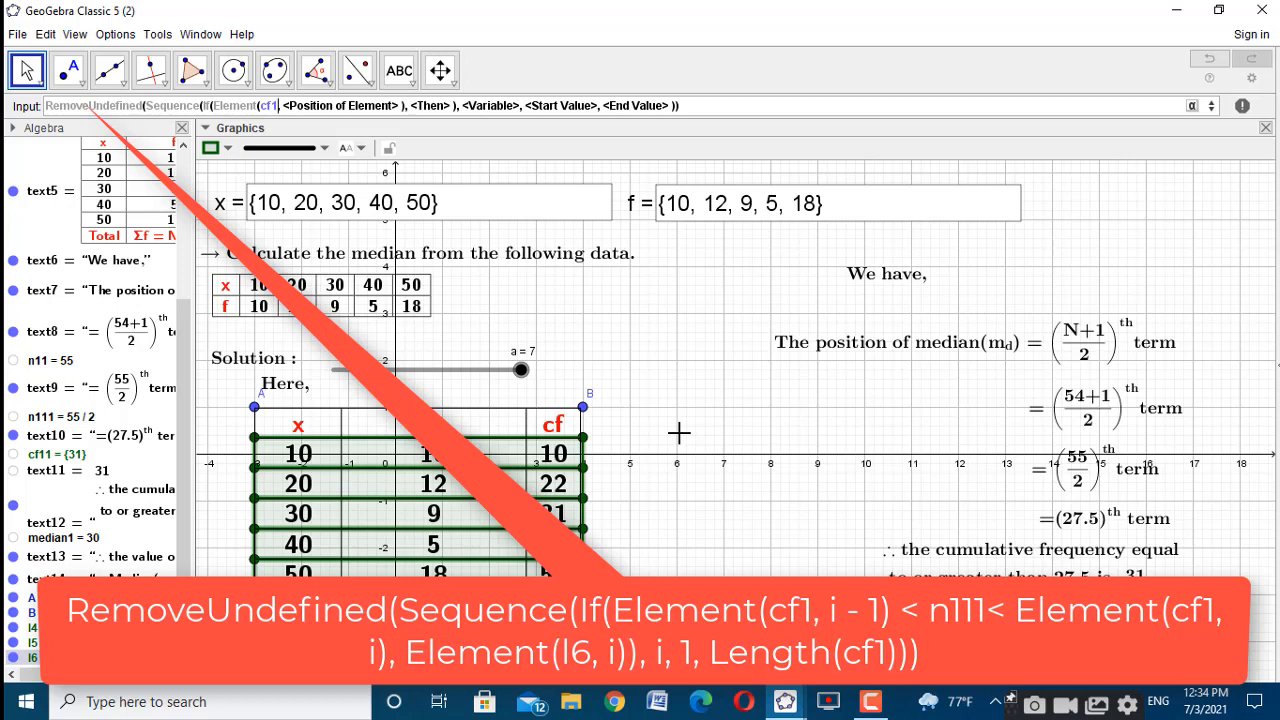
{"action": "key", "text": "Tab"}
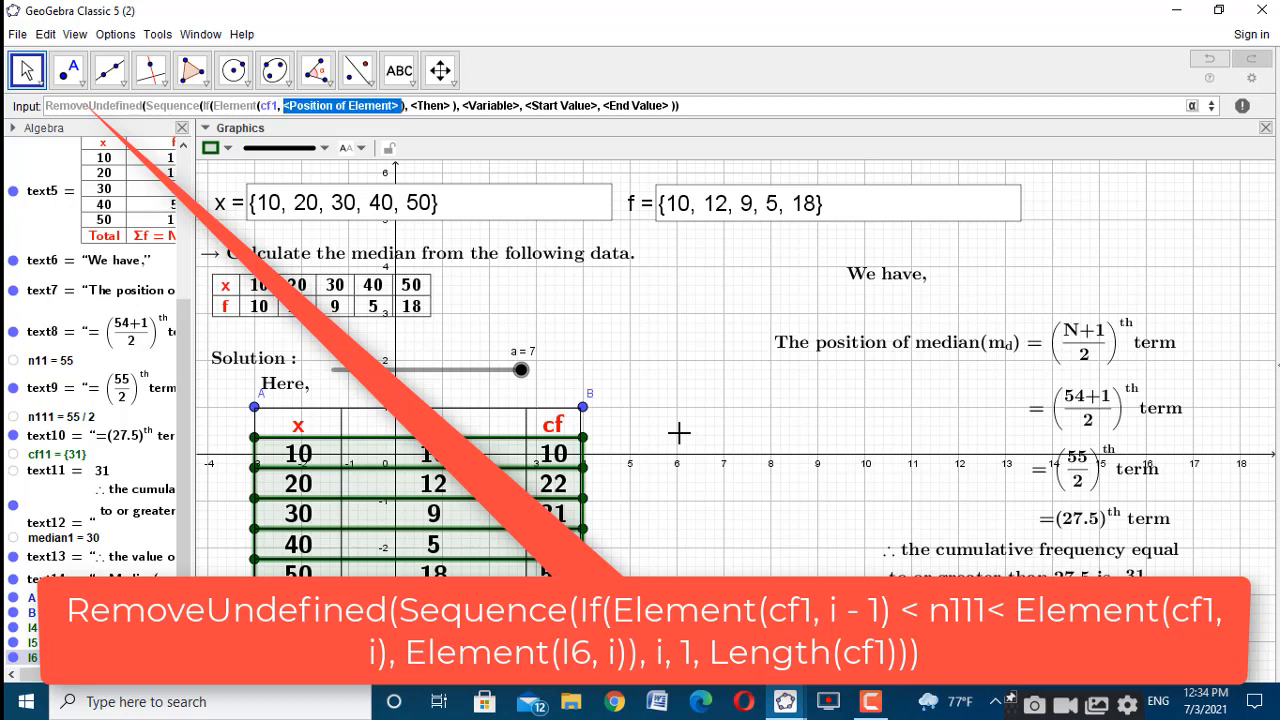
{"action": "type", "text": "i"}
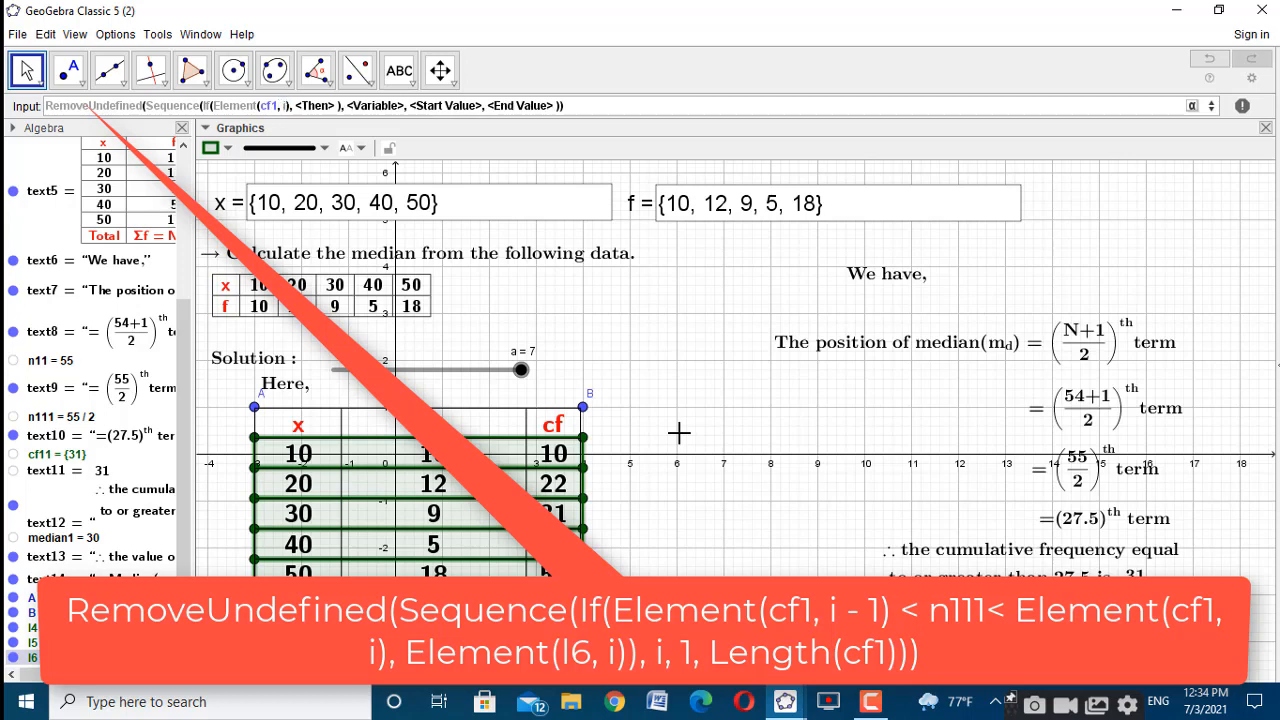
{"action": "type", "text": "-1"}
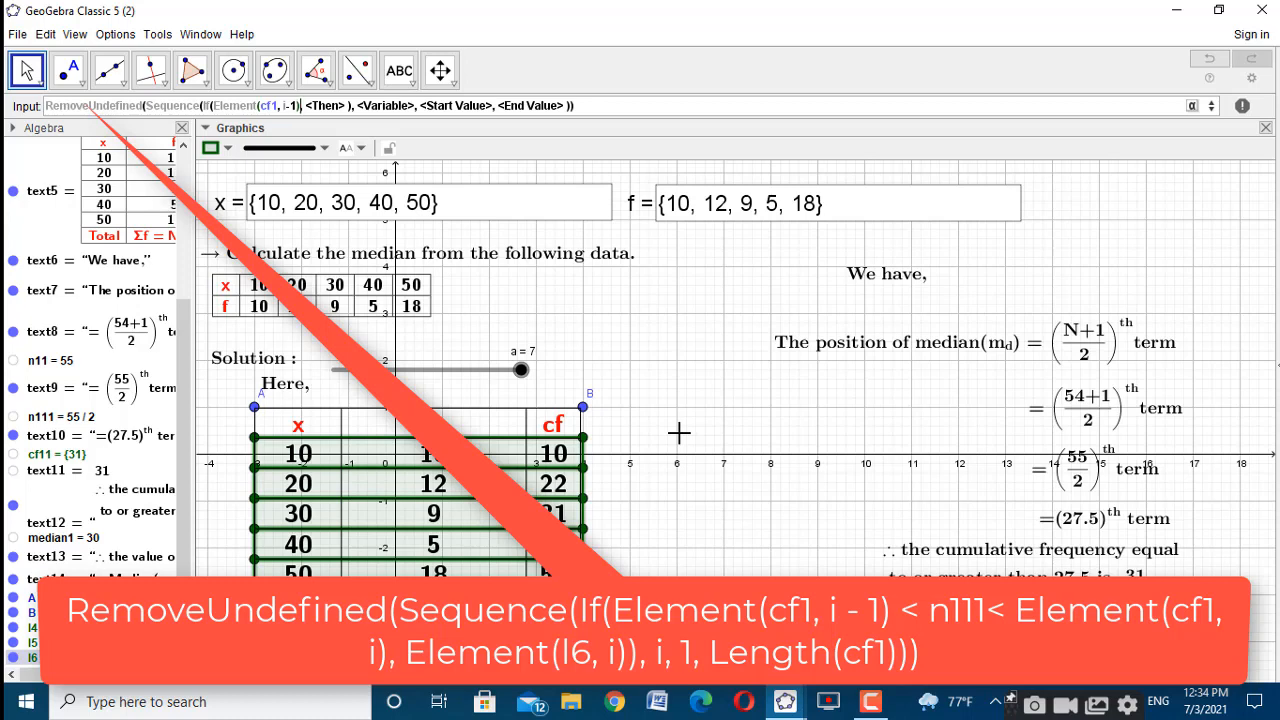
{"action": "type", "text": "<"}
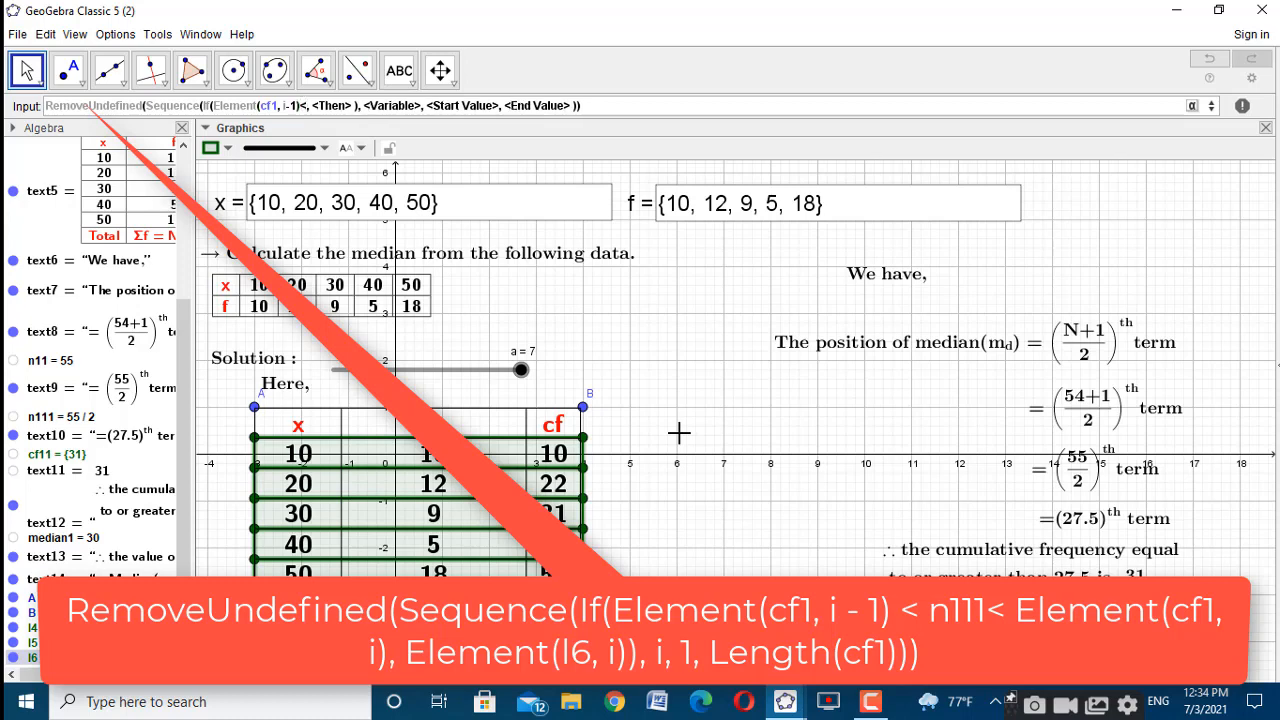
{"action": "type", "text": "cf1"}
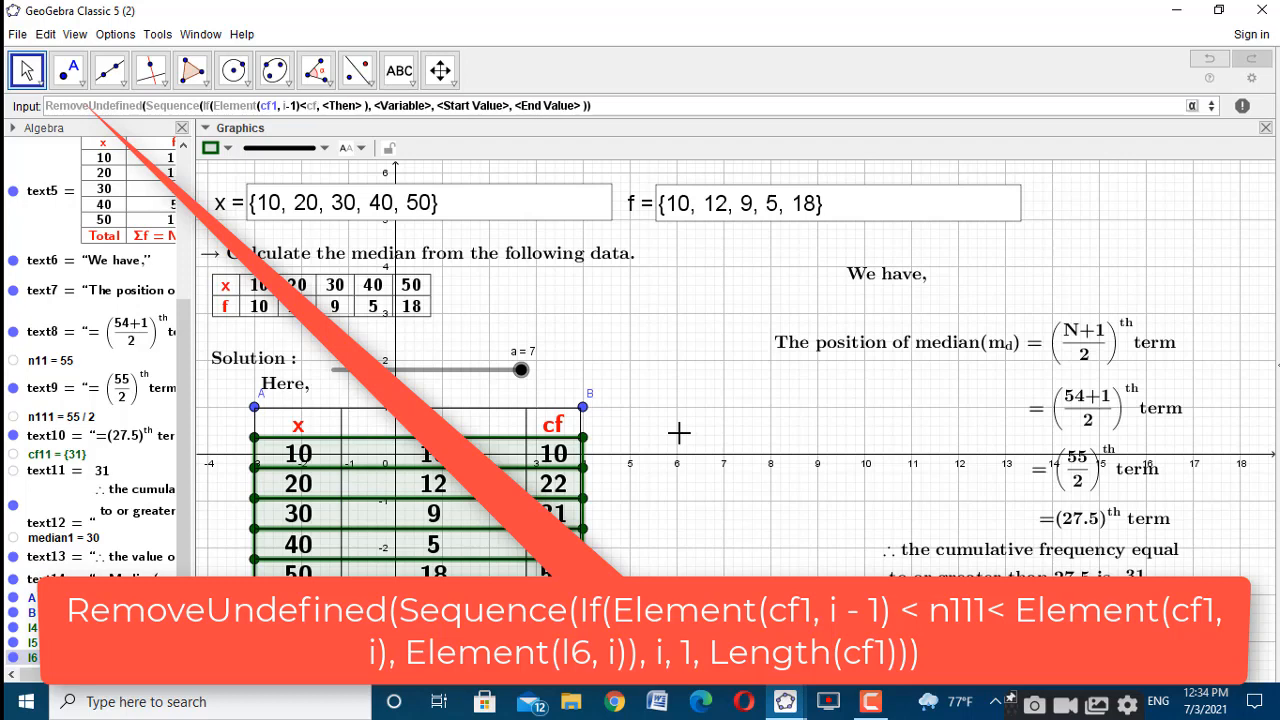
{"action": "type", "text": "111"}
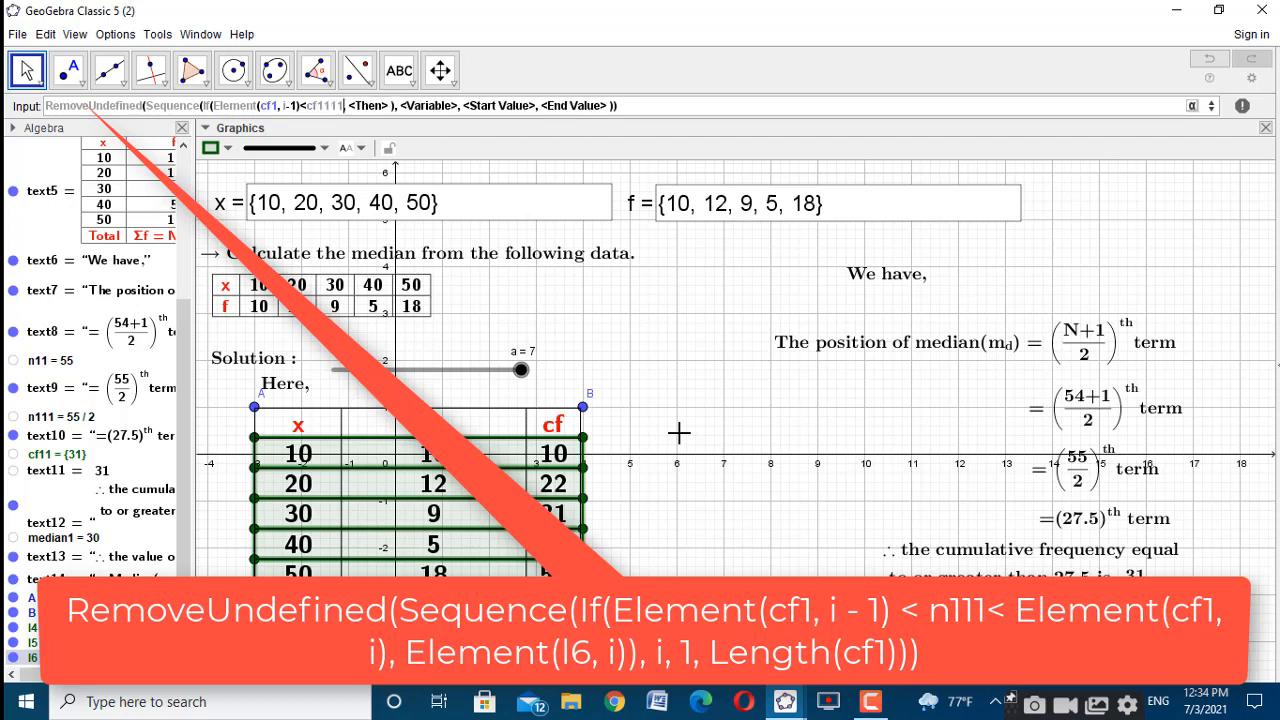
{"action": "key", "text": "BackSpace"}
{"action": "key", "text": "BackSpace"}
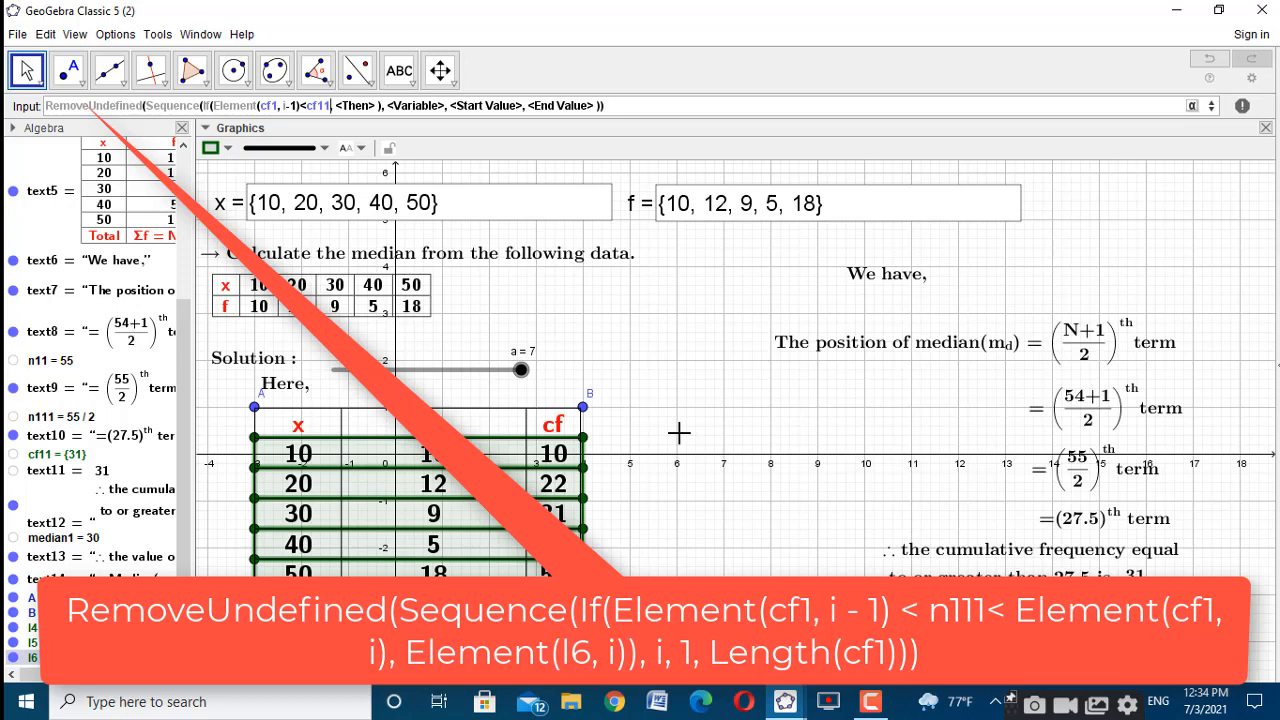
{"action": "key", "text": "BackSpace"}
{"action": "key", "text": "BackSpace"}
{"action": "key", "text": "BackSpace"}
{"action": "key", "text": "BackSpace"}
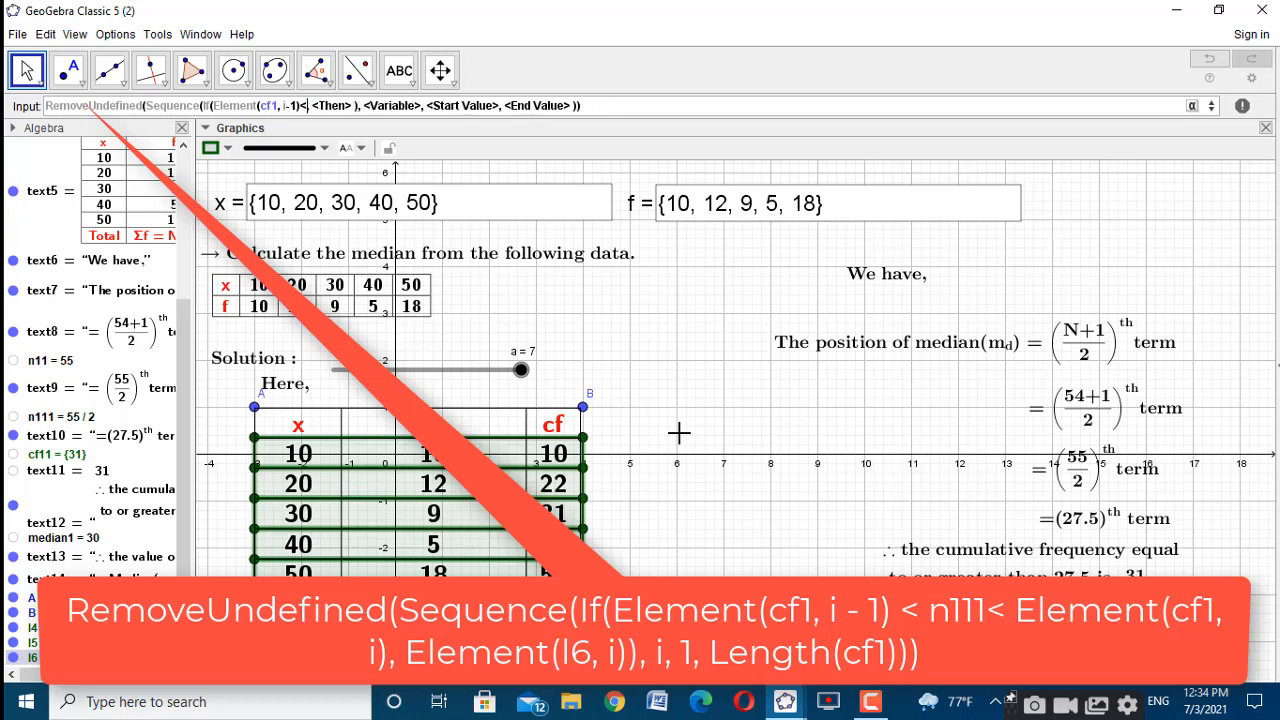
Add n111 as the middle term of the If condition, followed by a second less-than sign
{"action": "type", "text": "n"}
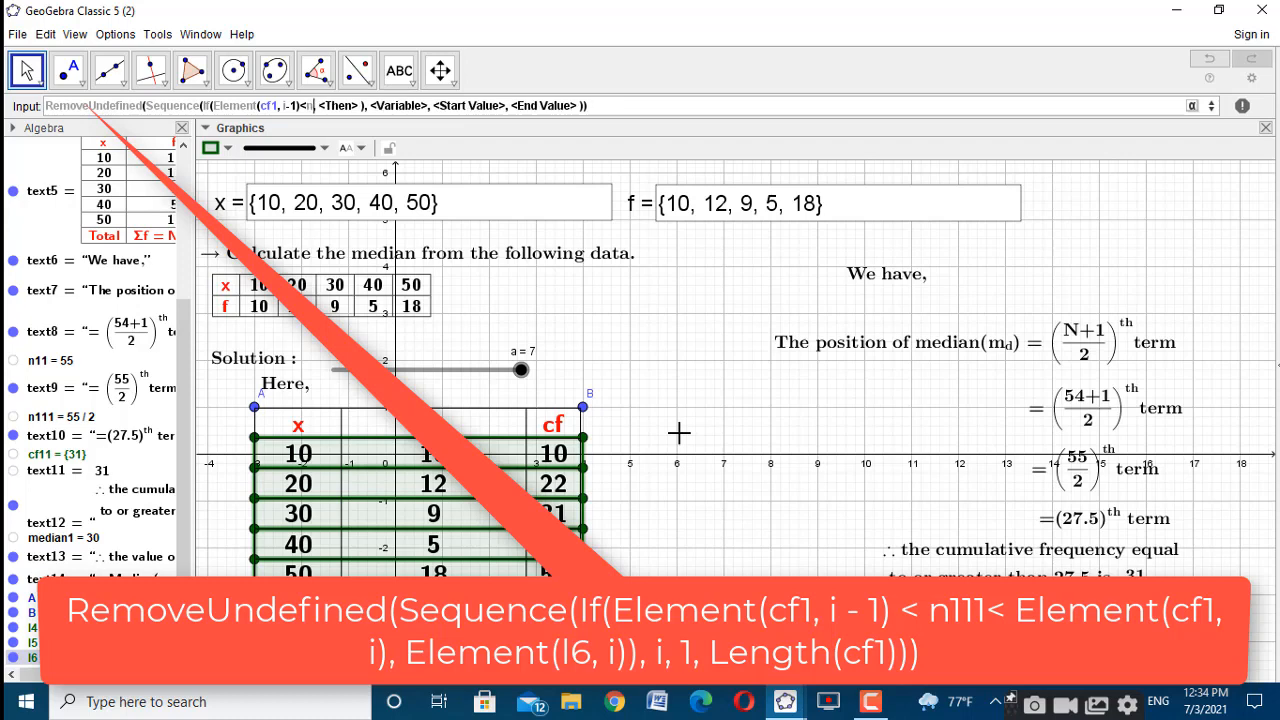
{"action": "type", "text": "111"}
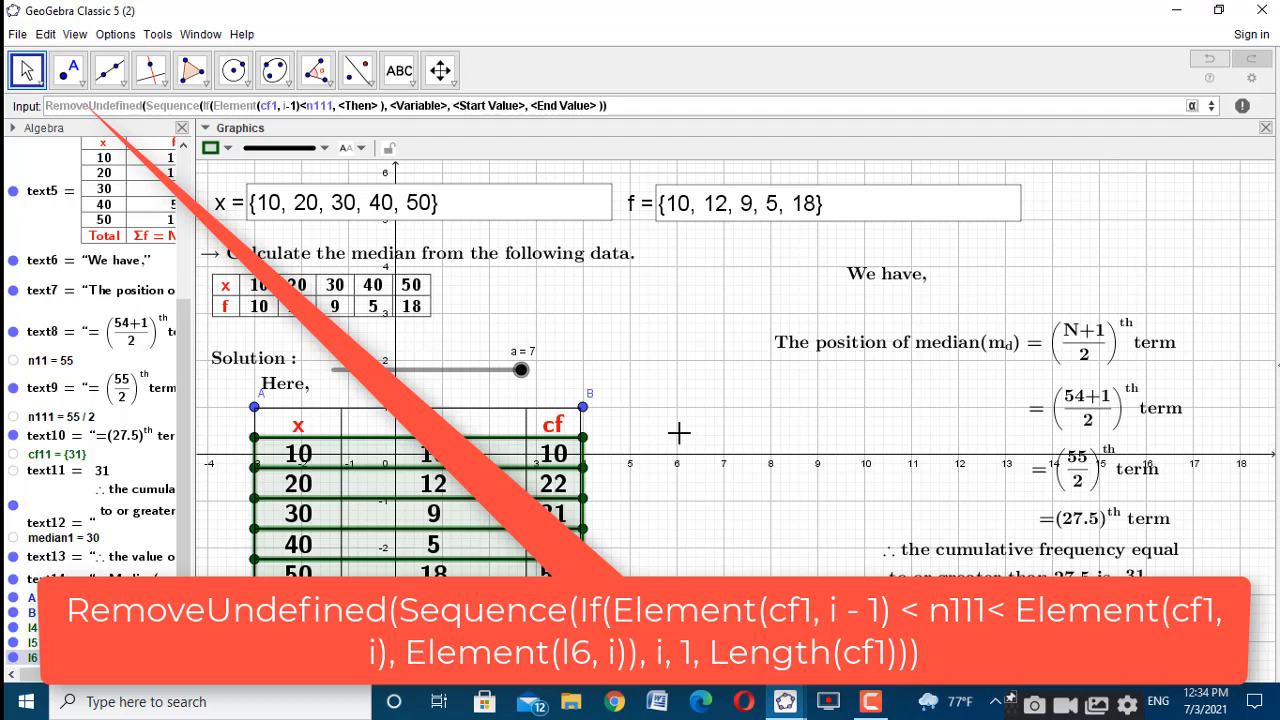
{"action": "type", "text": "<elm"}
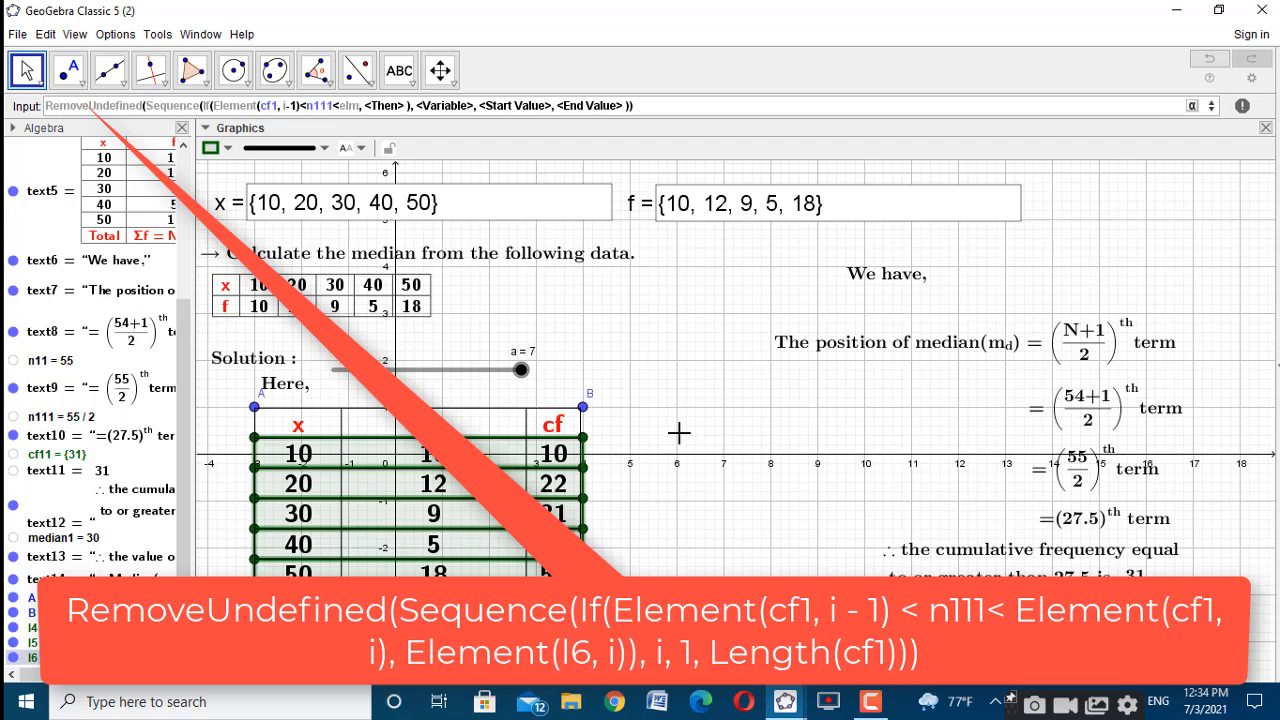
{"action": "key", "text": "BackSpace"}
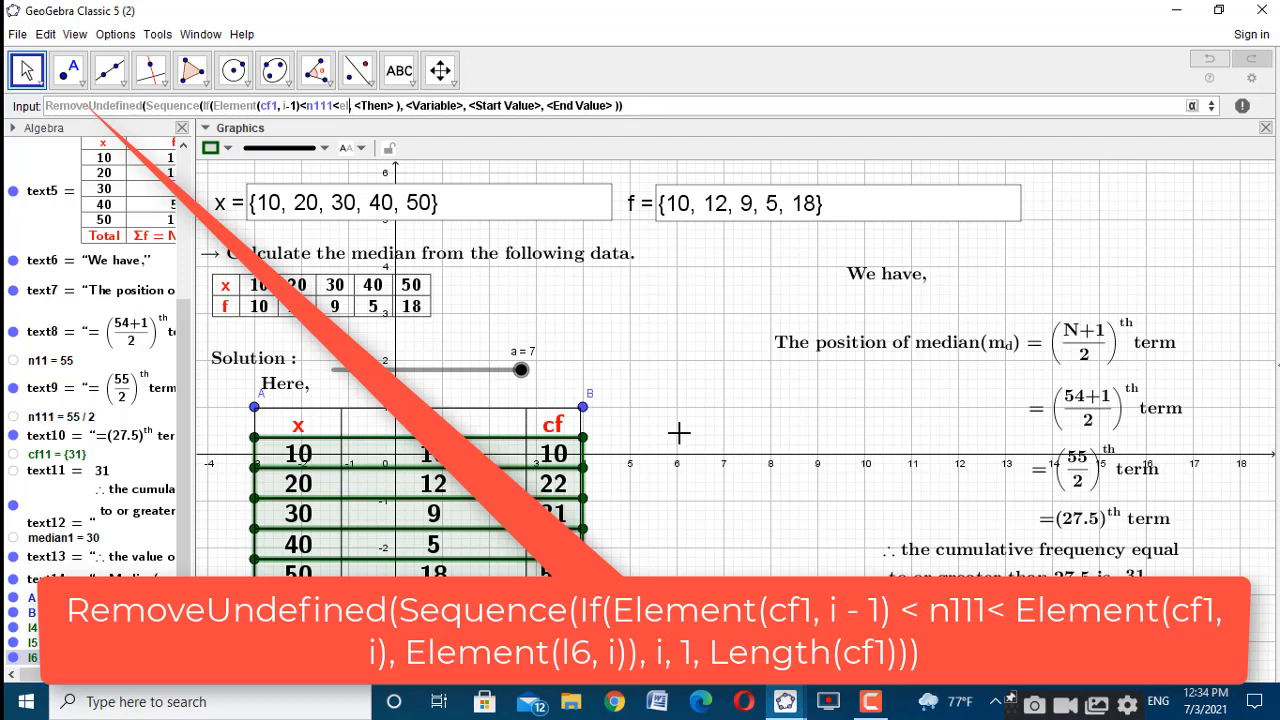
{"action": "type", "text": "me"}
{"action": "key", "text": "BackSpace"}
{"action": "key", "text": "BackSpace"}
{"action": "key", "text": "BackSpace"}
{"action": "key", "text": "BackSpace"}
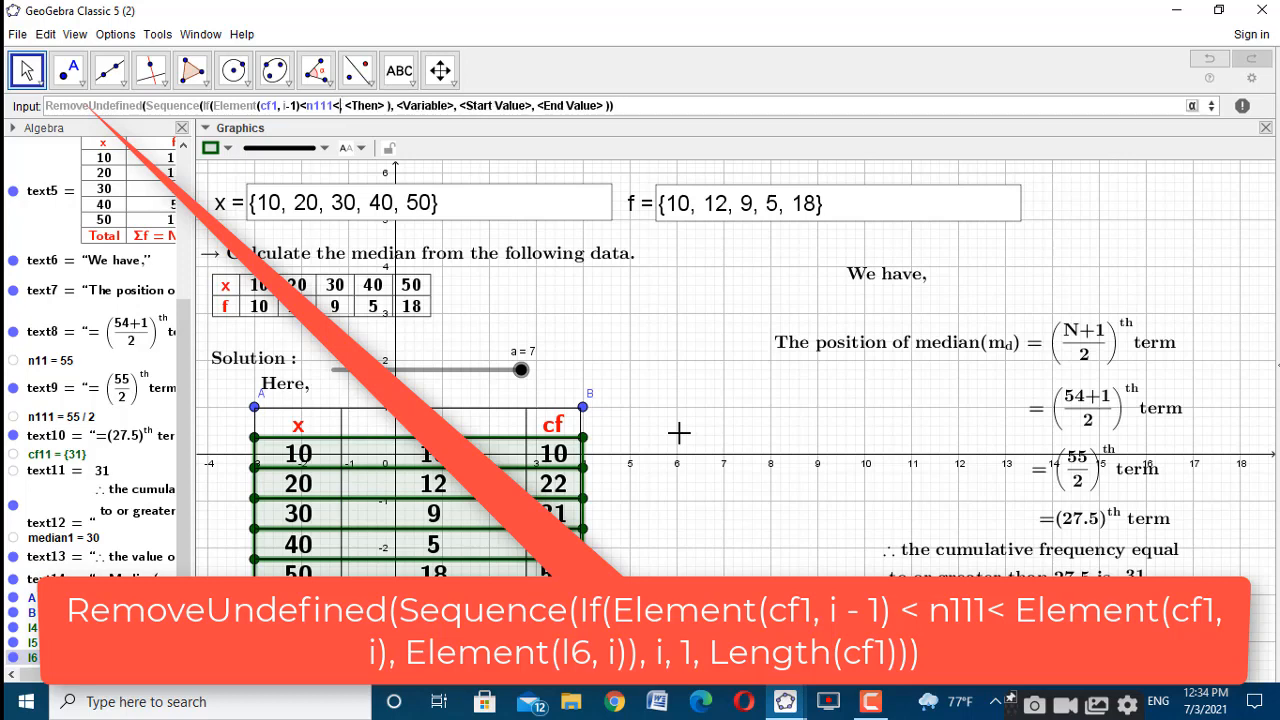
Complete the If condition with Element(cf1, i) as its upper bound
{"action": "type", "text": "Ele"}
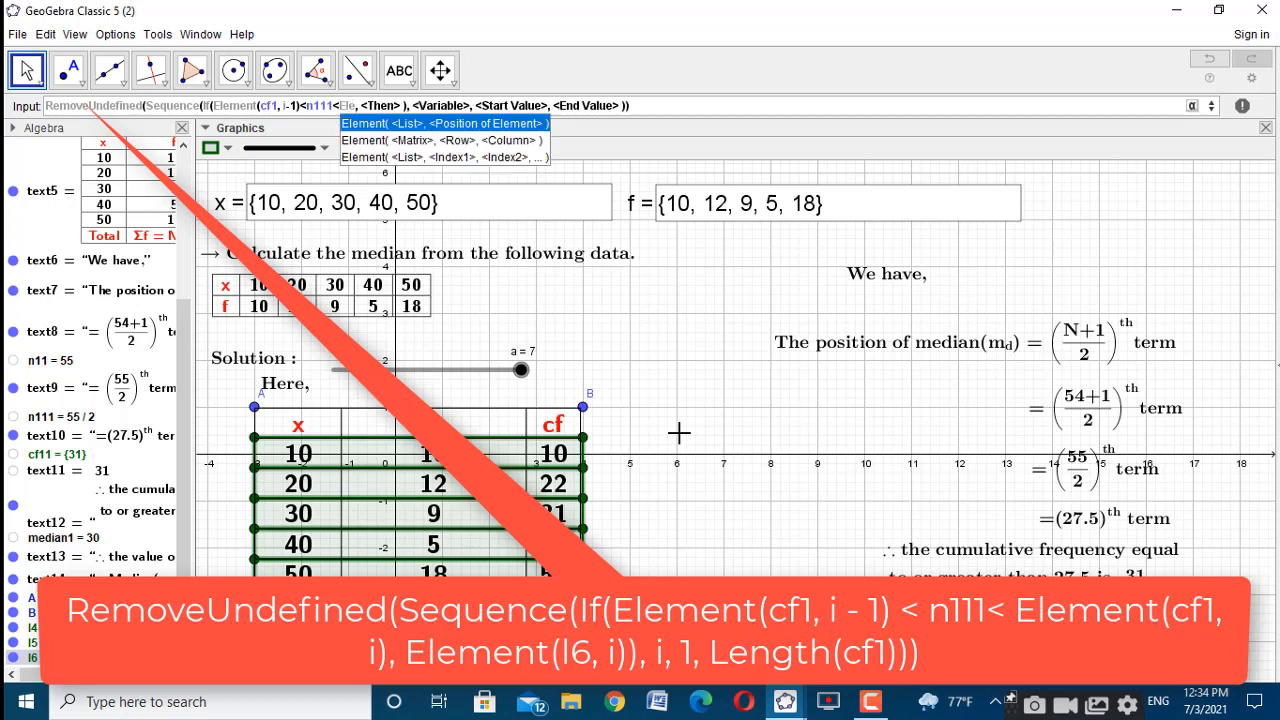
{"action": "left_click", "coordinate": [446, 124]}
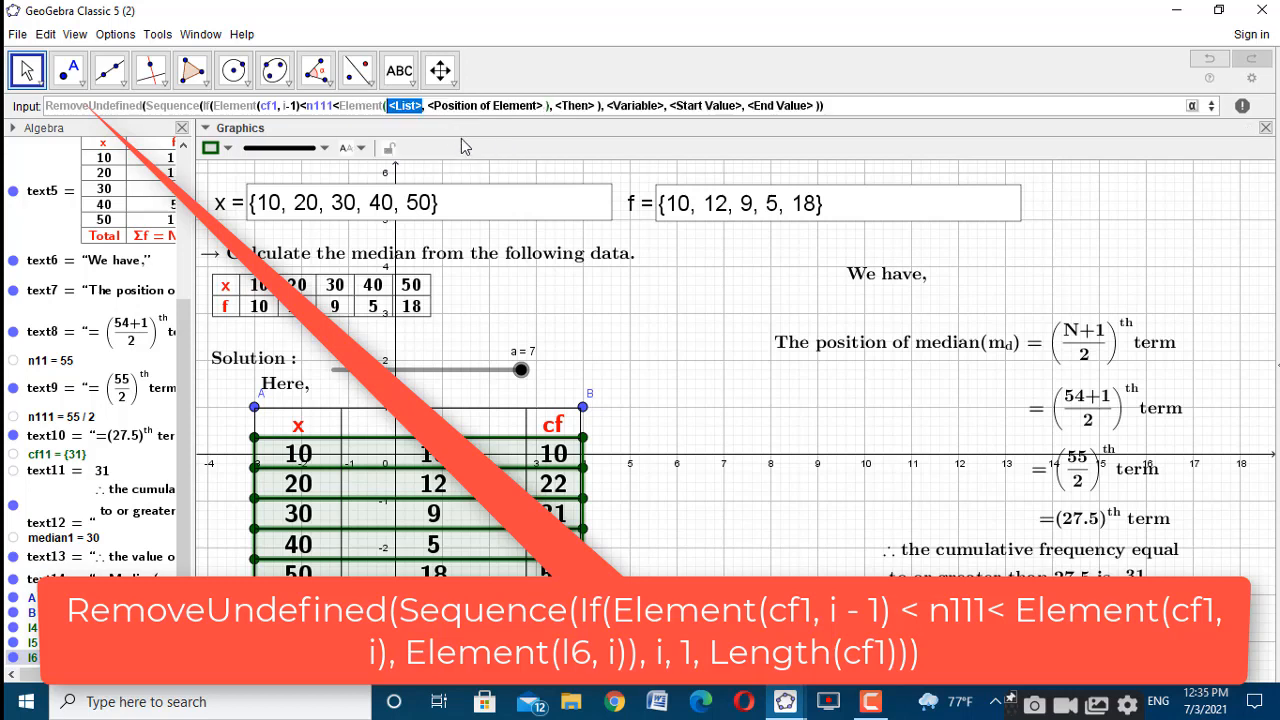
{"action": "type", "text": "cf1"}
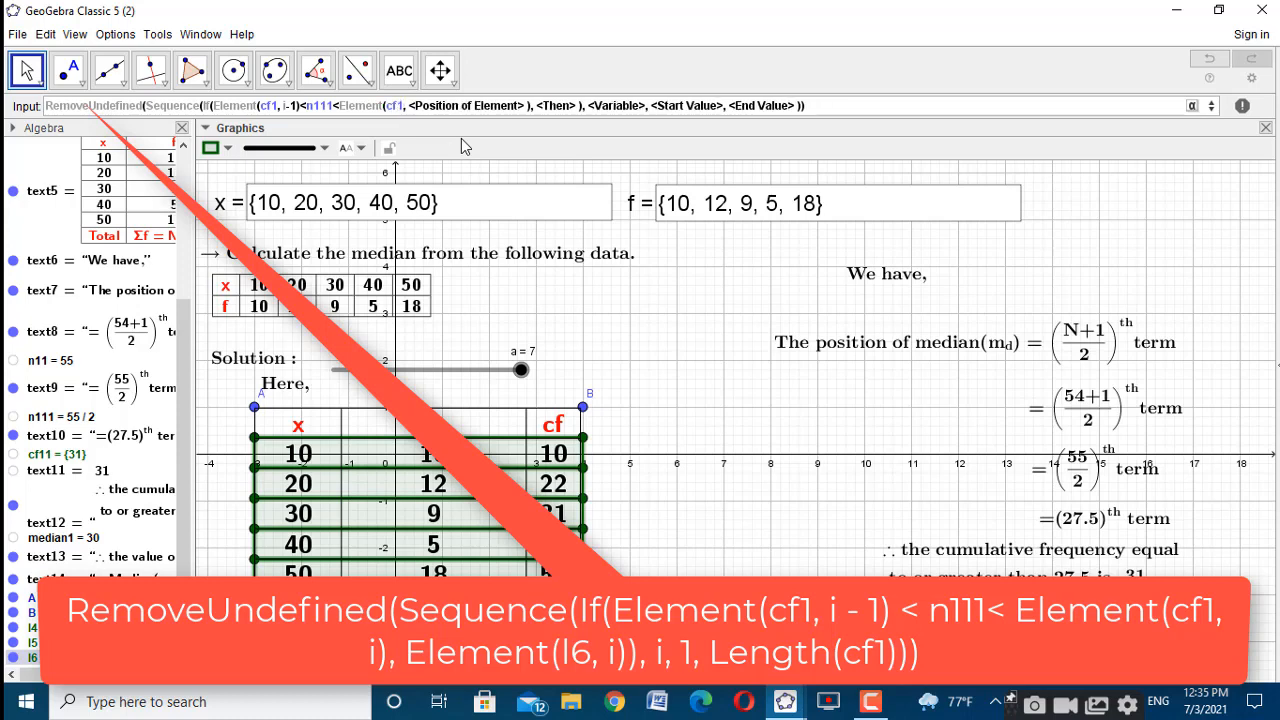
{"action": "key", "text": "Tab"}
{"action": "type", "text": "i"}
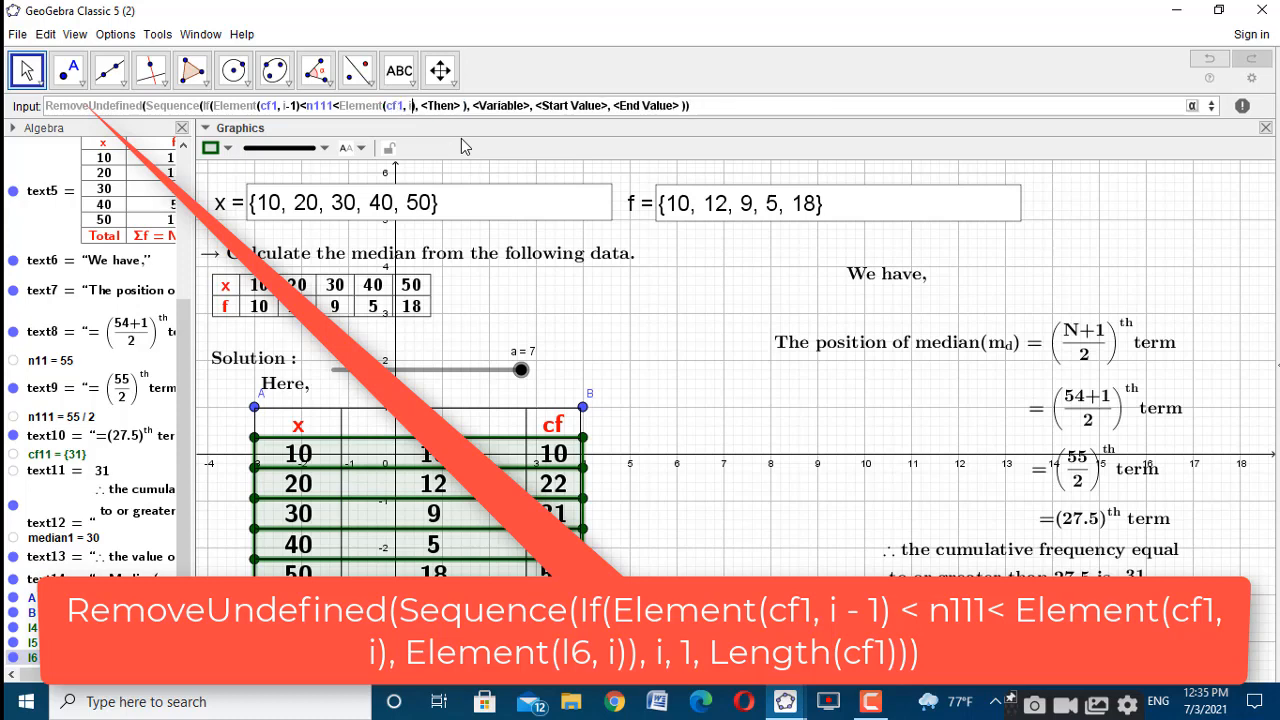
Enter Element(l6, i) as the If command's Then result
{"action": "key", "text": "Tab"}
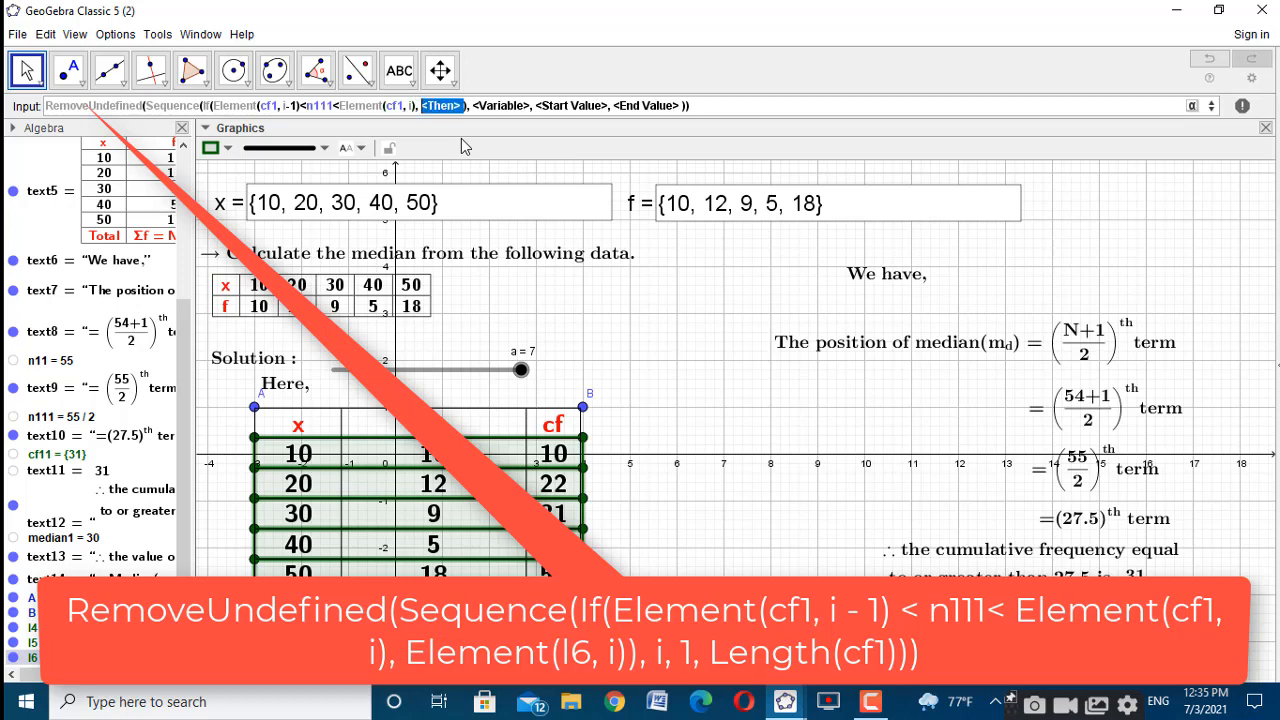
{"action": "type", "text": "Ele"}
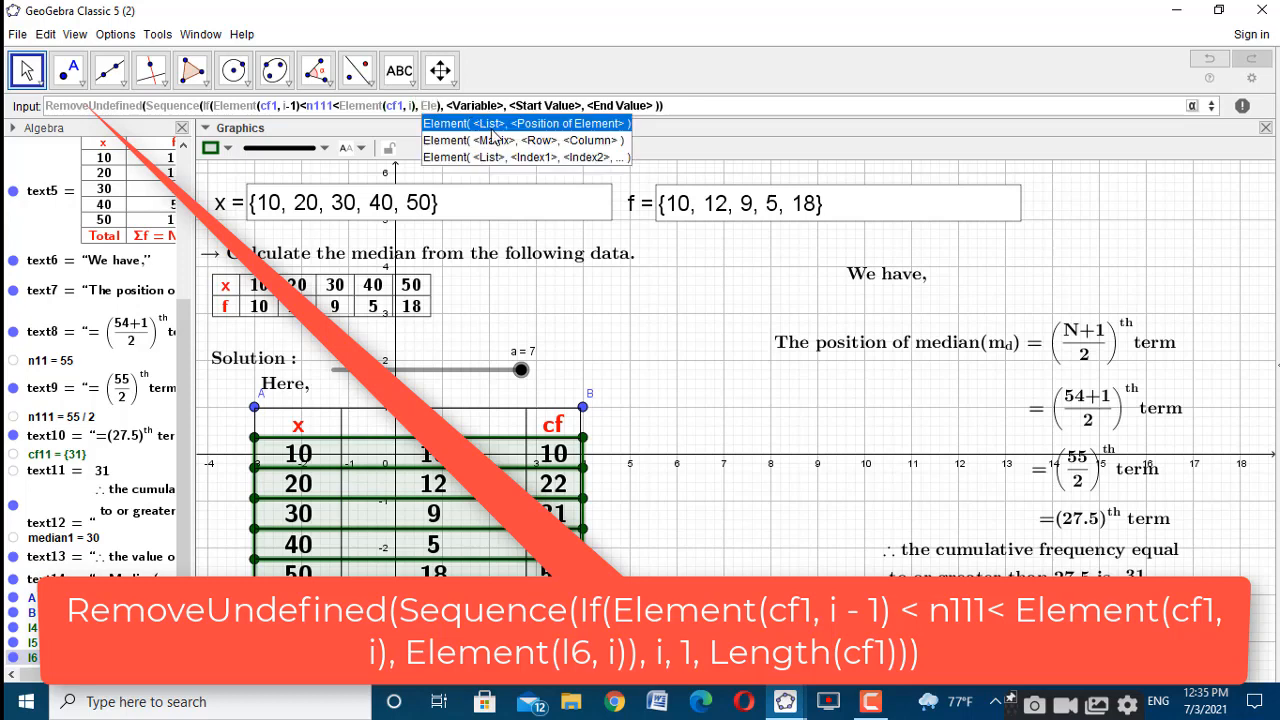
{"action": "left_click", "coordinate": [511, 133]}
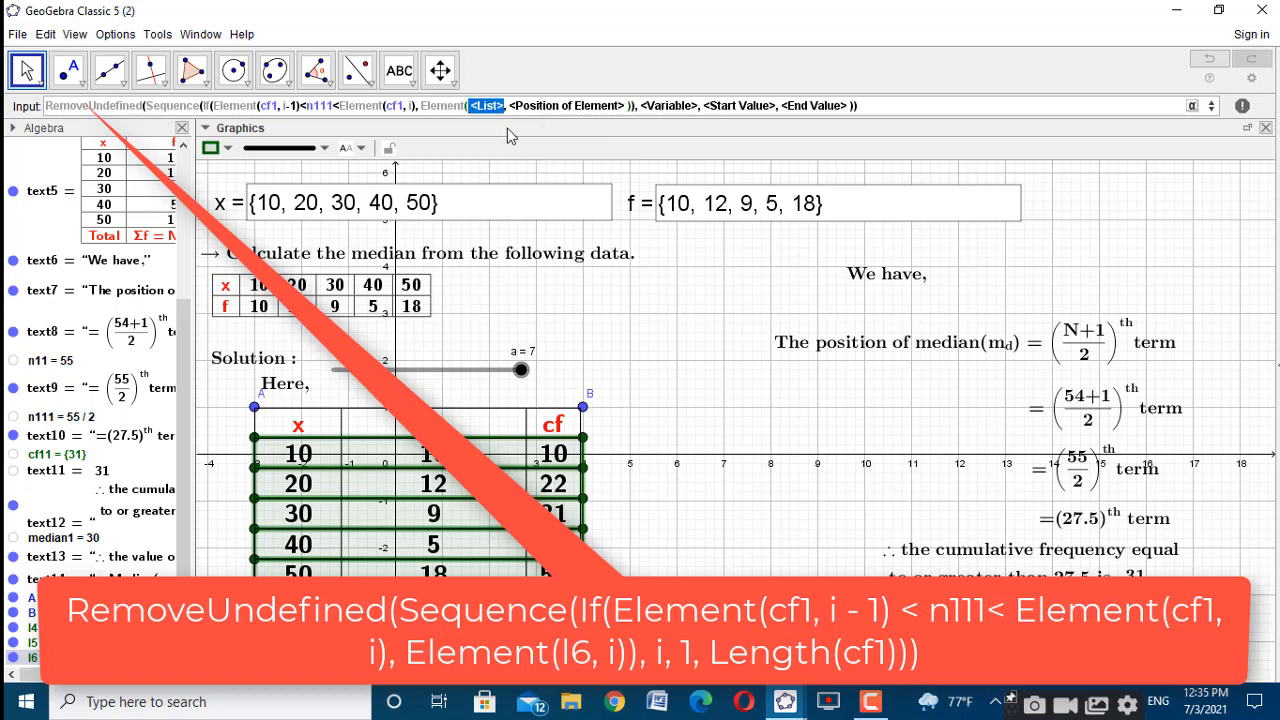
{"action": "type", "text": "cf"}
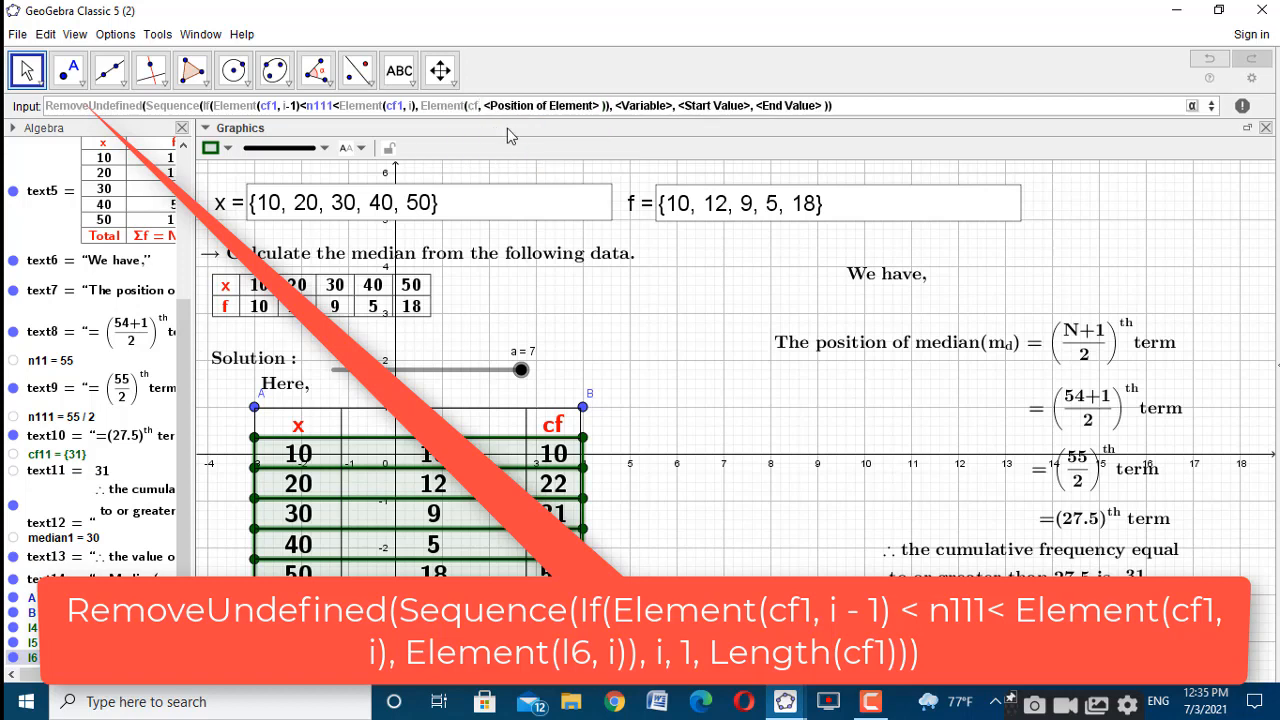
{"action": "key", "text": "BackSpace"}
{"action": "key", "text": "BackSpace"}
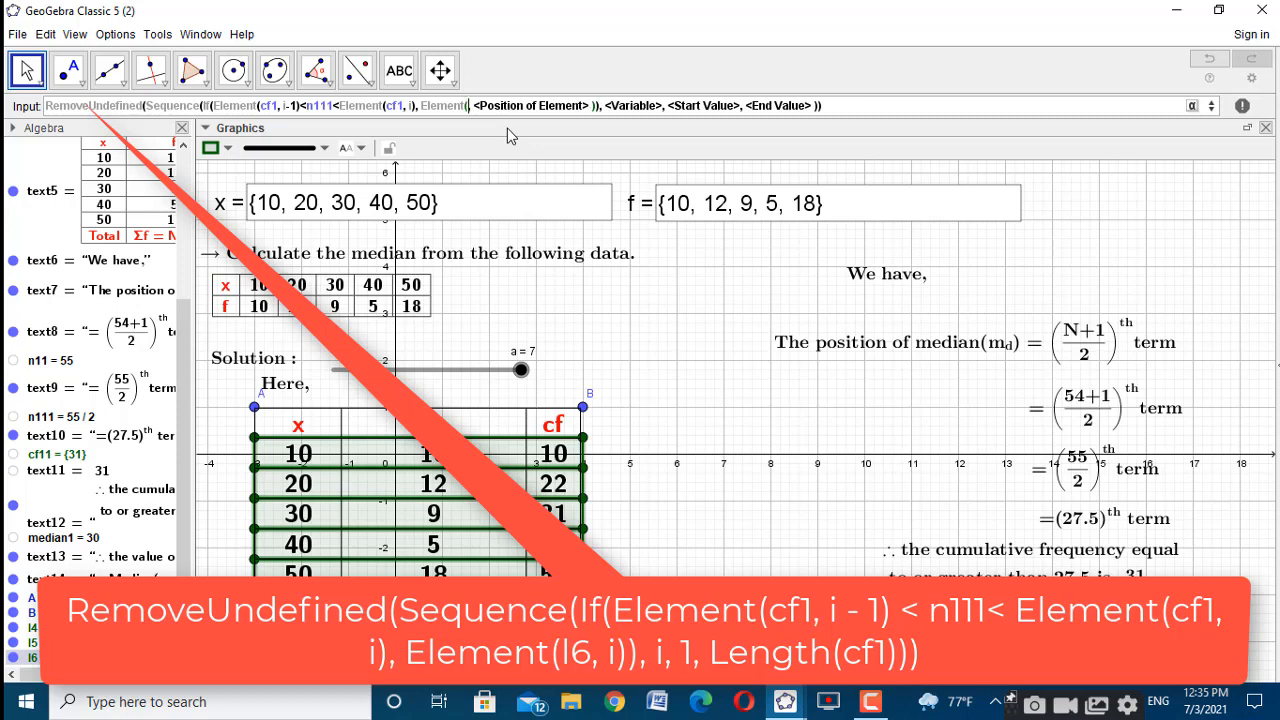
{"action": "type", "text": "l6,"}
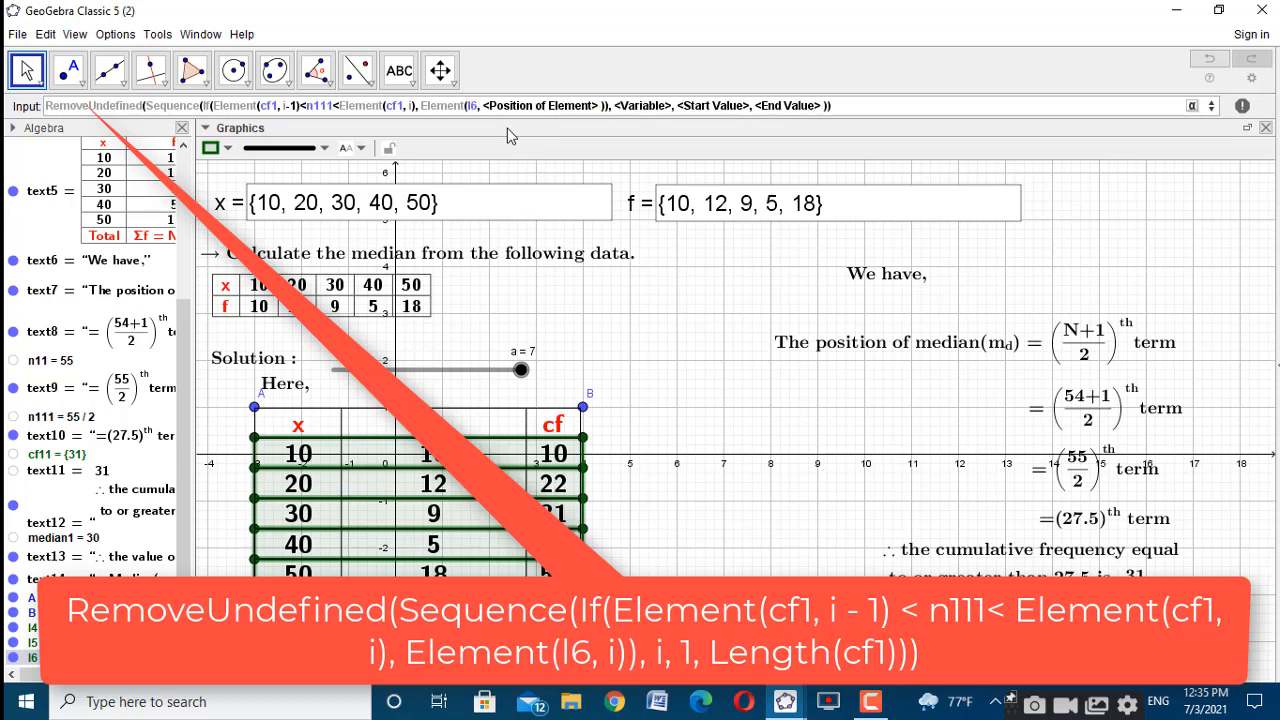
{"action": "key", "text": "Tab"}
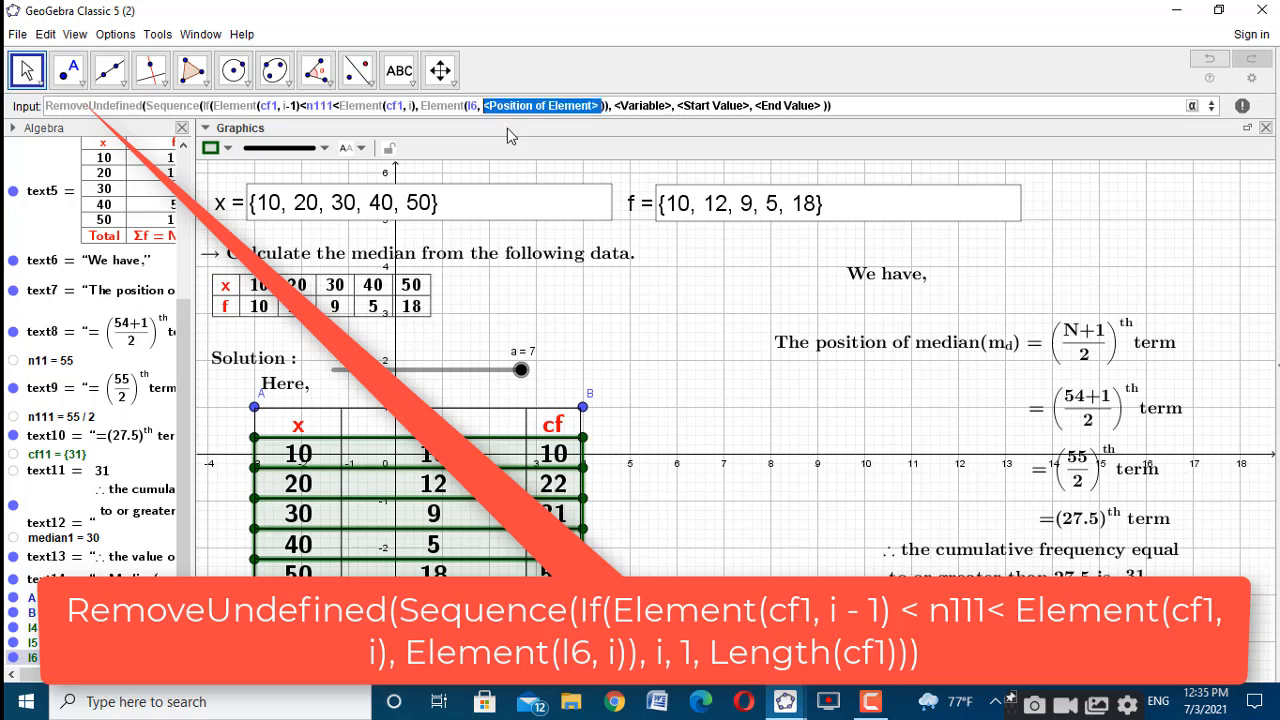
{"action": "type", "text": "i"}
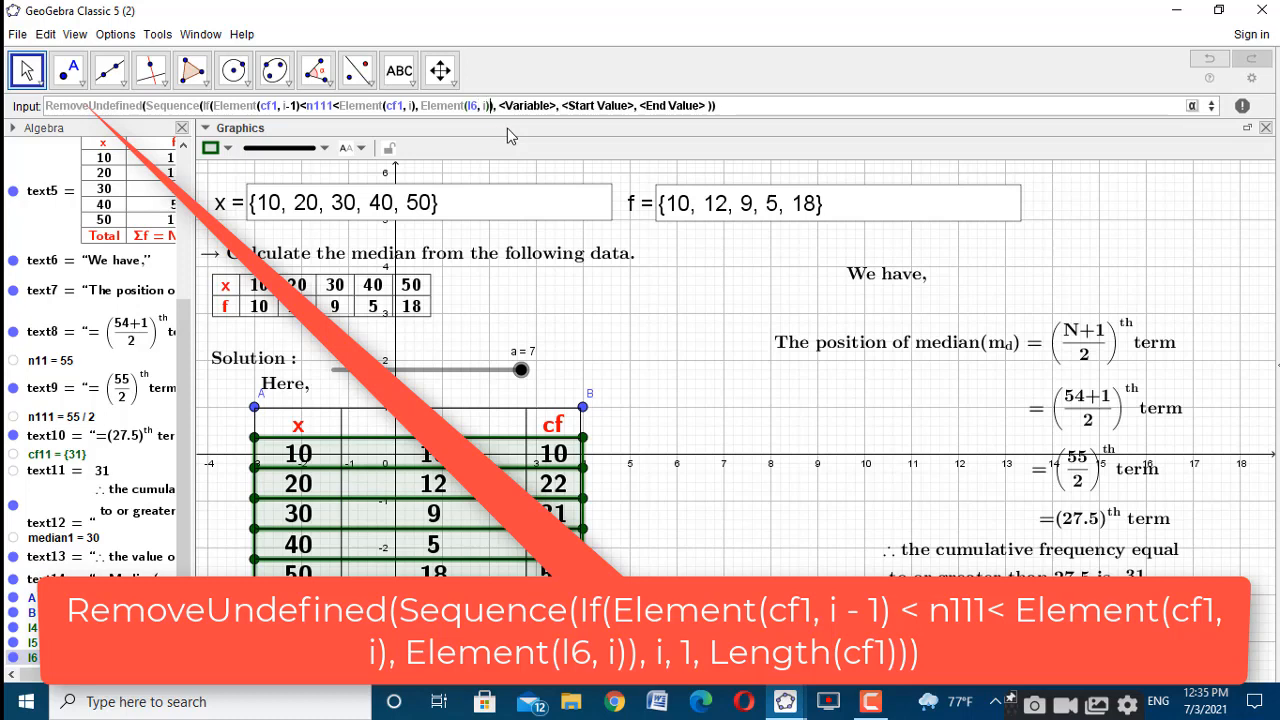
Set the Sequence variable to i and its start value to 1
{"action": "key", "text": "Tab"}
{"action": "type", "text": "i"}
{"action": "key", "text": "Tab"}
{"action": "type", "text": "1"}
{"action": "key", "text": "Tab"}
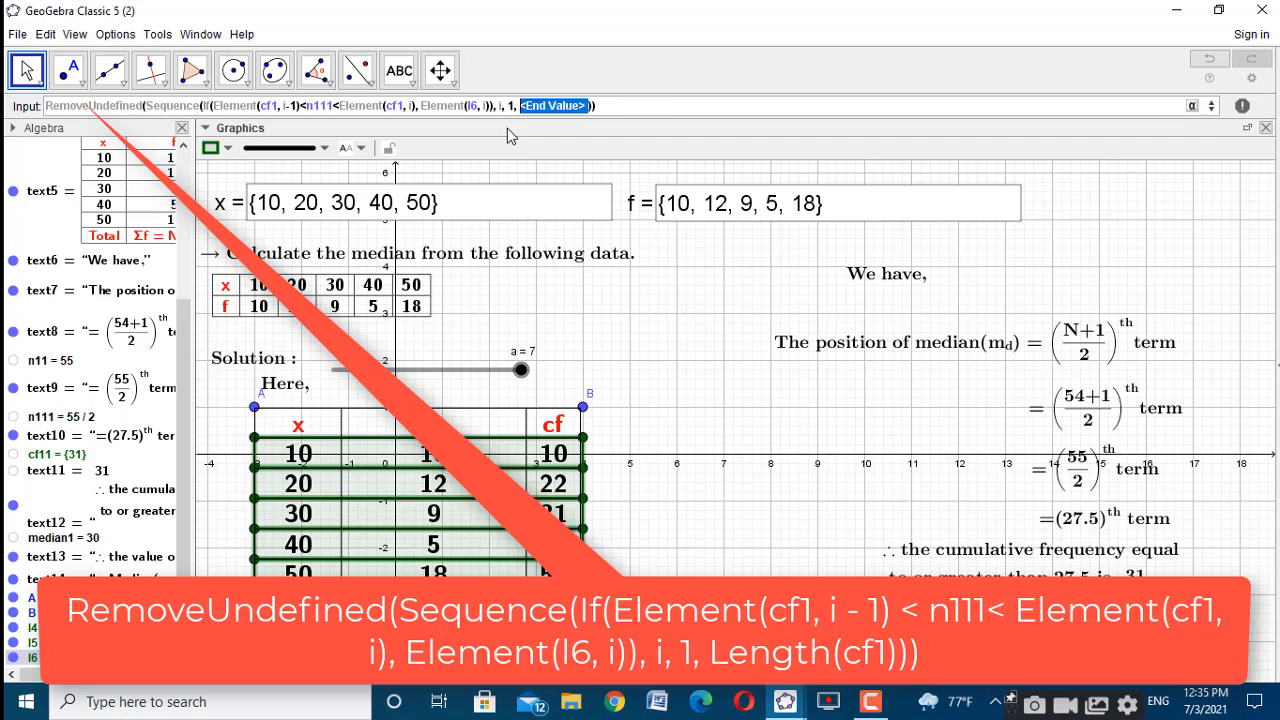
Enter Length(d1) as the Sequence's end value and create the filtered polygon list
{"action": "type", "text": "length"}
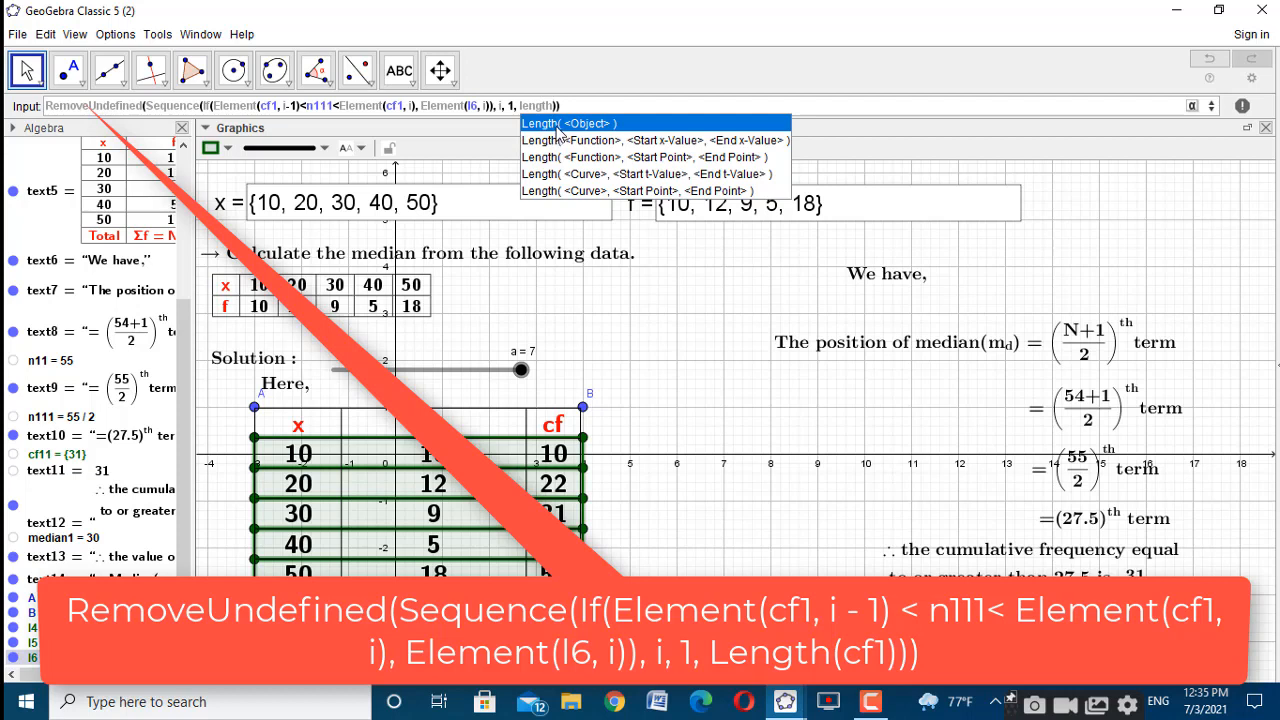
{"action": "left_click", "coordinate": [557, 124]}
{"action": "type", "text": "c"}
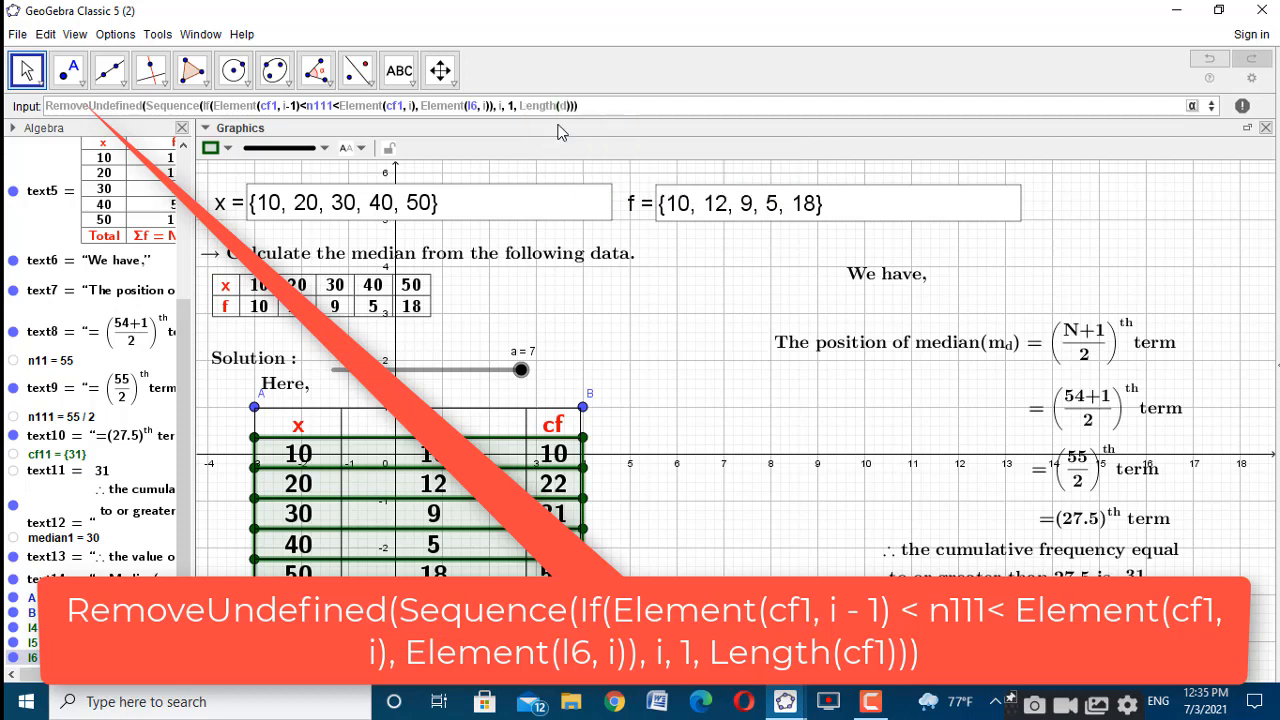
{"action": "type", "text": "f1)"}
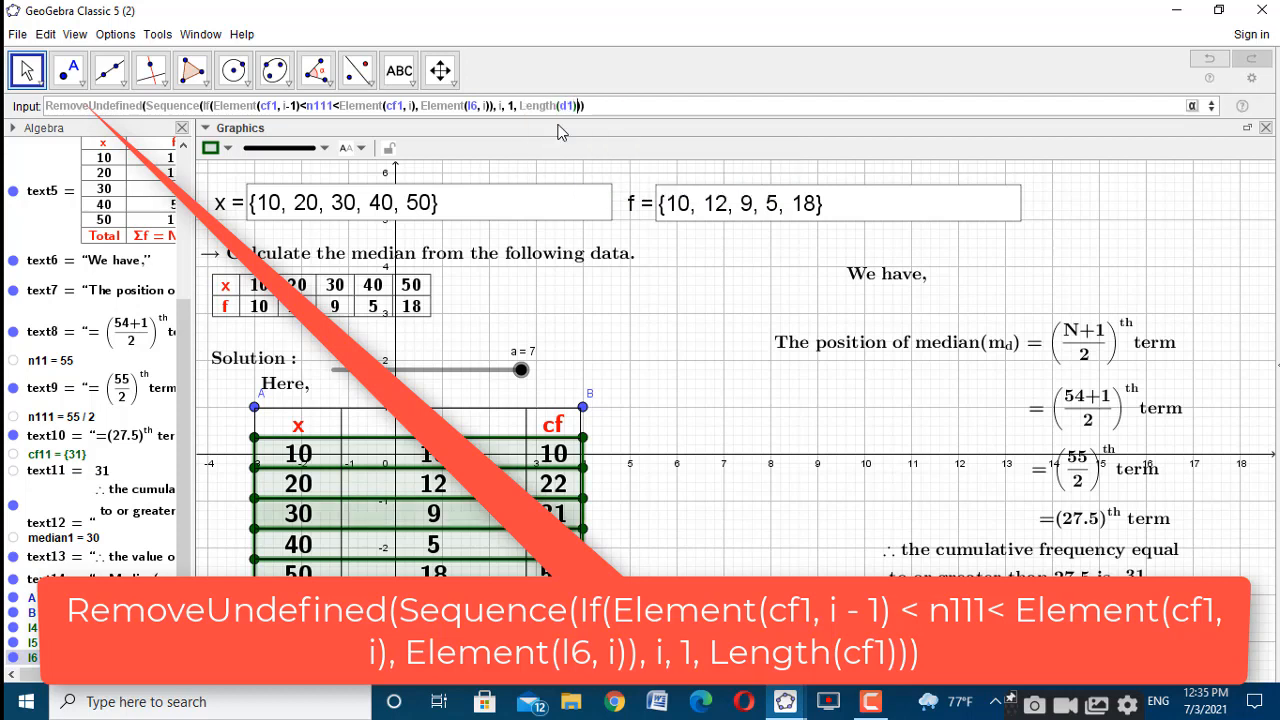
{"action": "type", "text": "+1"}
{"action": "key", "text": "Return"}
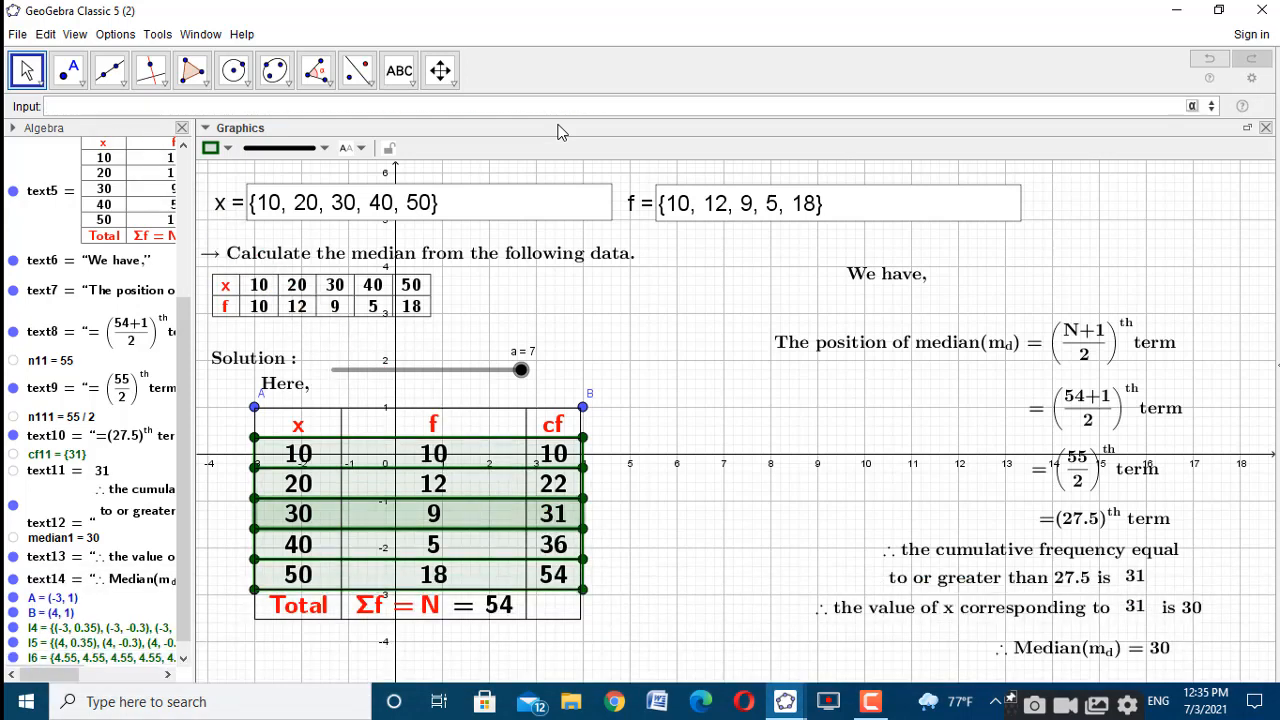
Hide polygon list l6 and give the median-row polygon list l7 a fully opaque yellow fill with the thinnest outline
{"action": "left_click", "coordinate": [13, 658]}
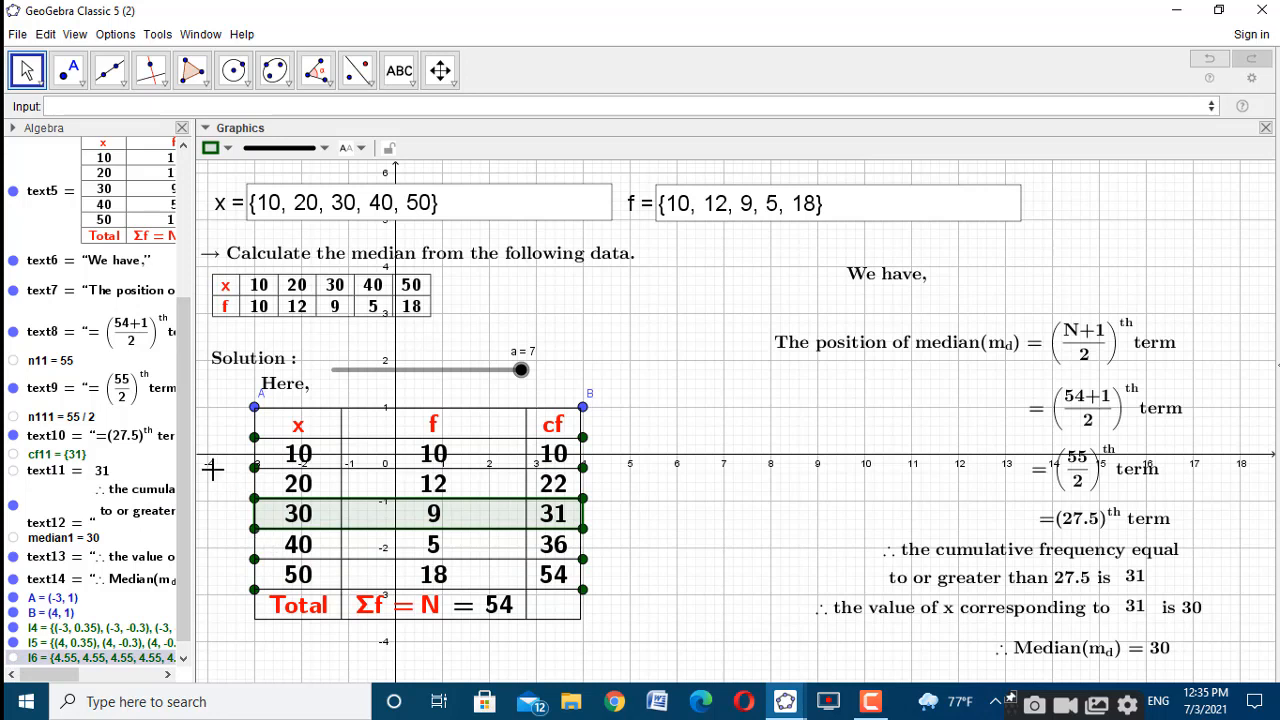
{"action": "left_click_drag", "start_coordinate": [183, 440], "coordinate": [175, 541]}
{"action": "left_click", "coordinate": [36, 658]}
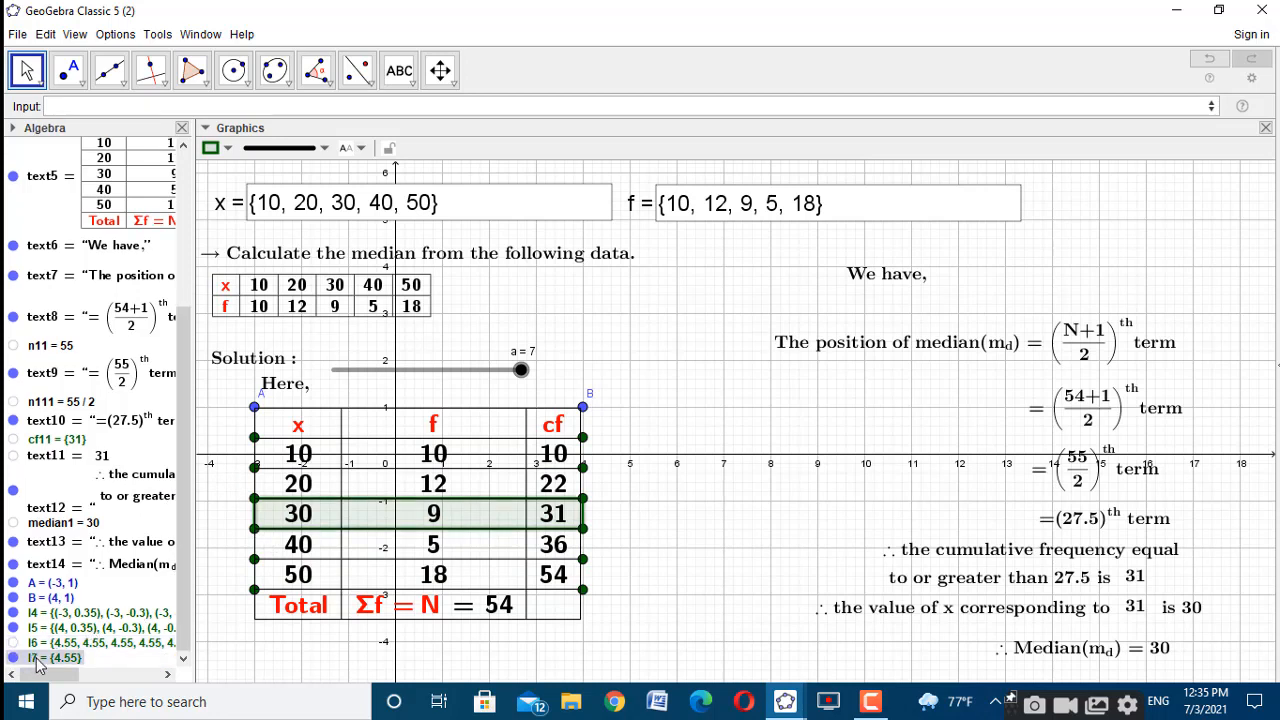
{"action": "left_click", "coordinate": [224, 148]}
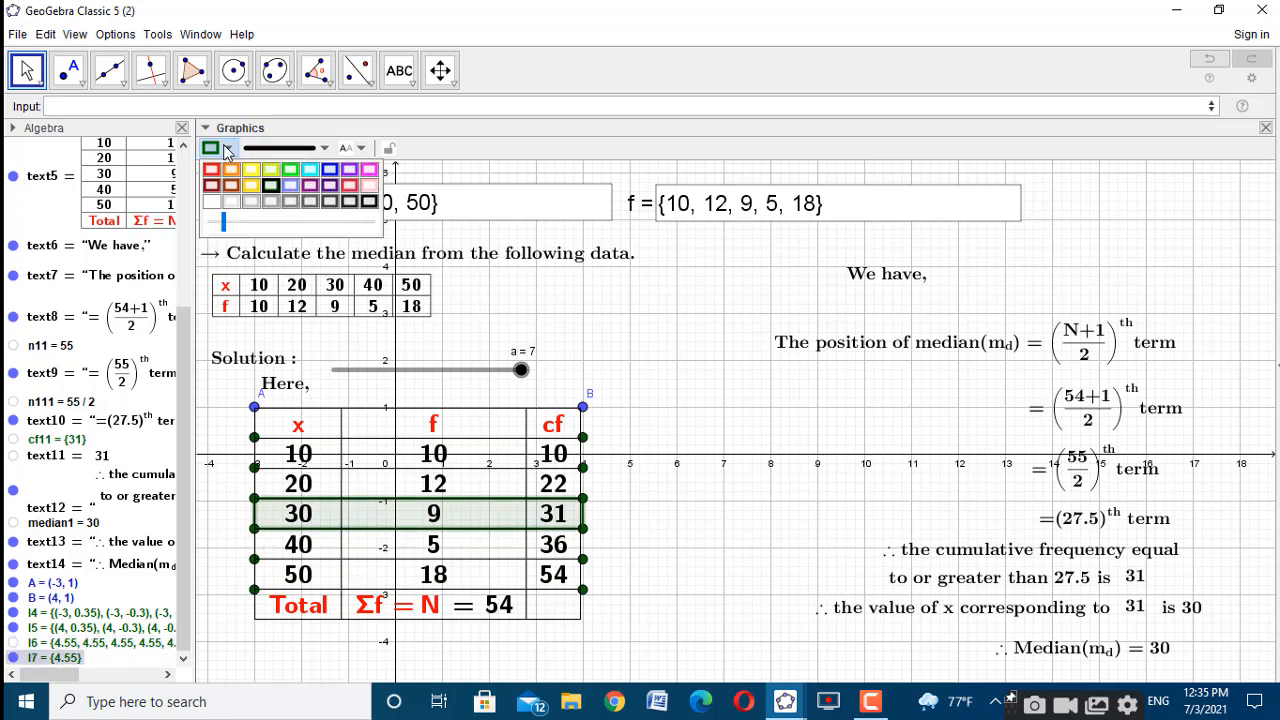
{"action": "left_click", "coordinate": [251, 169]}
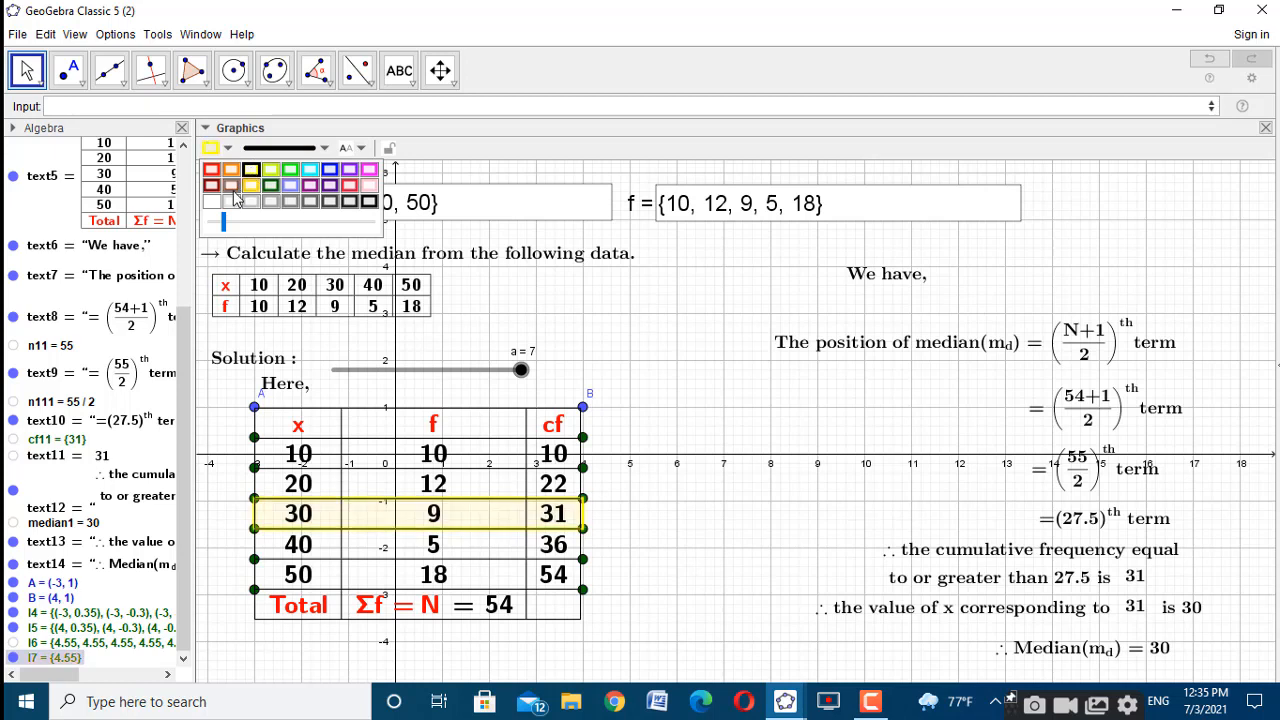
{"action": "left_click_drag", "start_coordinate": [226, 222], "coordinate": [374, 222]}
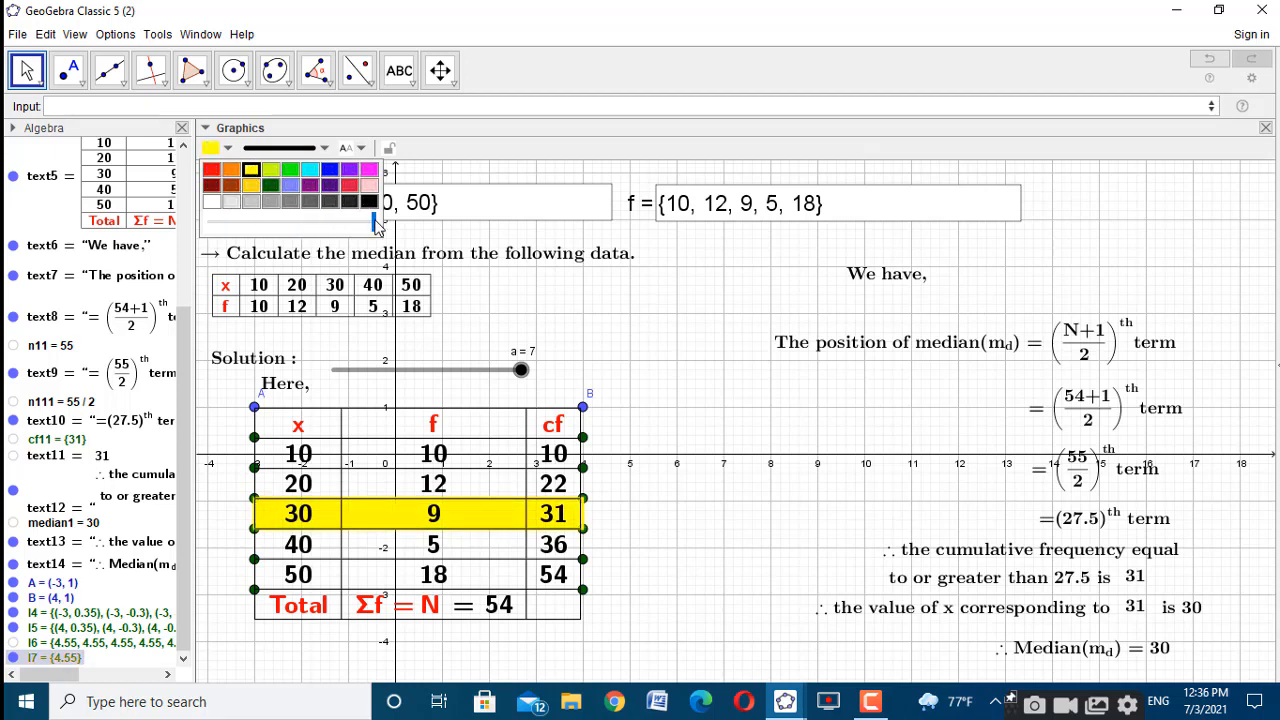
{"action": "left_click", "coordinate": [307, 158]}
{"action": "left_click_drag", "start_coordinate": [276, 283], "coordinate": [228, 288]}
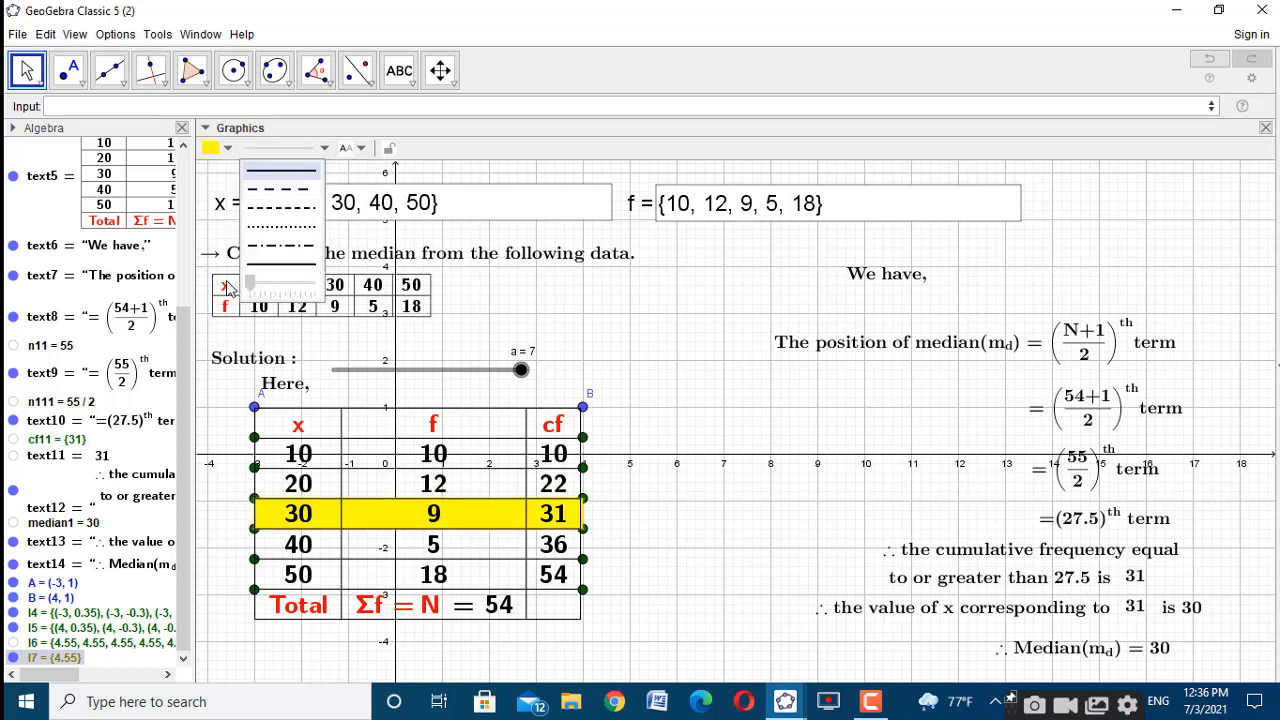
Hide the point lists l4 and l5 and points A and B, and close the Algebra view
{"action": "left_click", "coordinate": [13, 627]}
{"action": "left_click", "coordinate": [13, 612]}
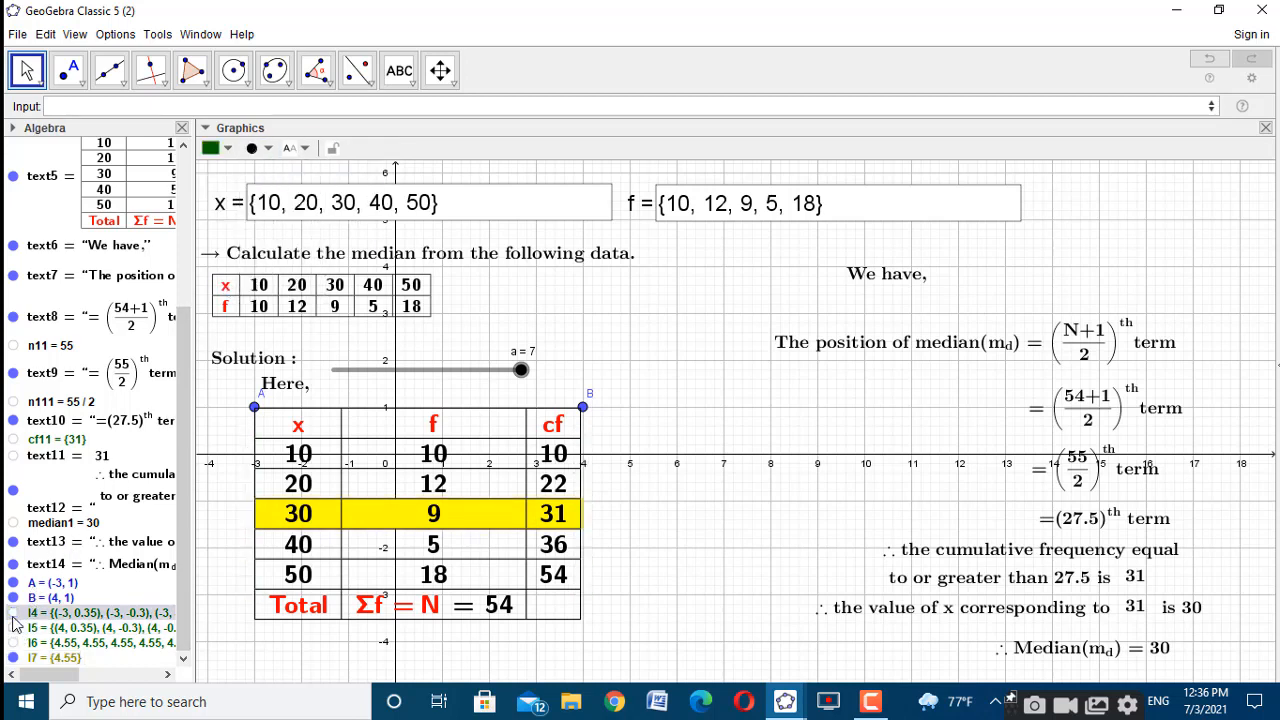
{"action": "left_click", "coordinate": [673, 458]}
{"action": "left_click", "coordinate": [305, 522]}
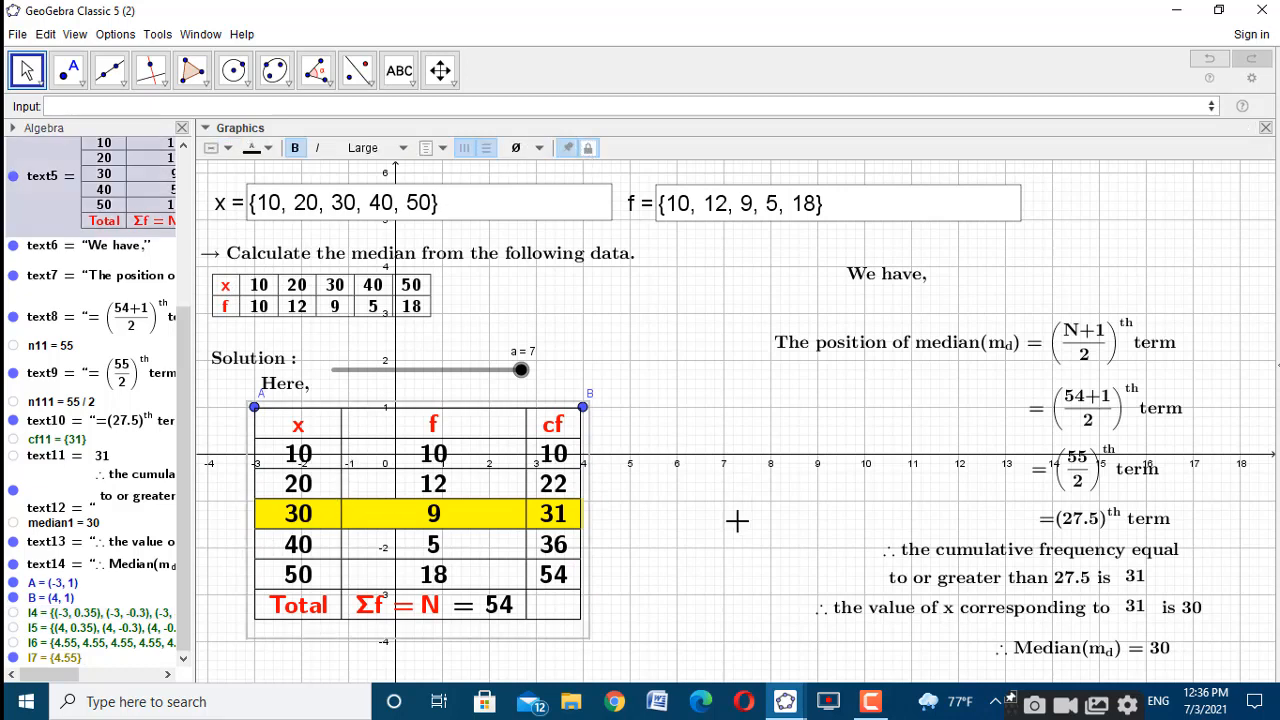
{"action": "left_click", "coordinate": [684, 627]}
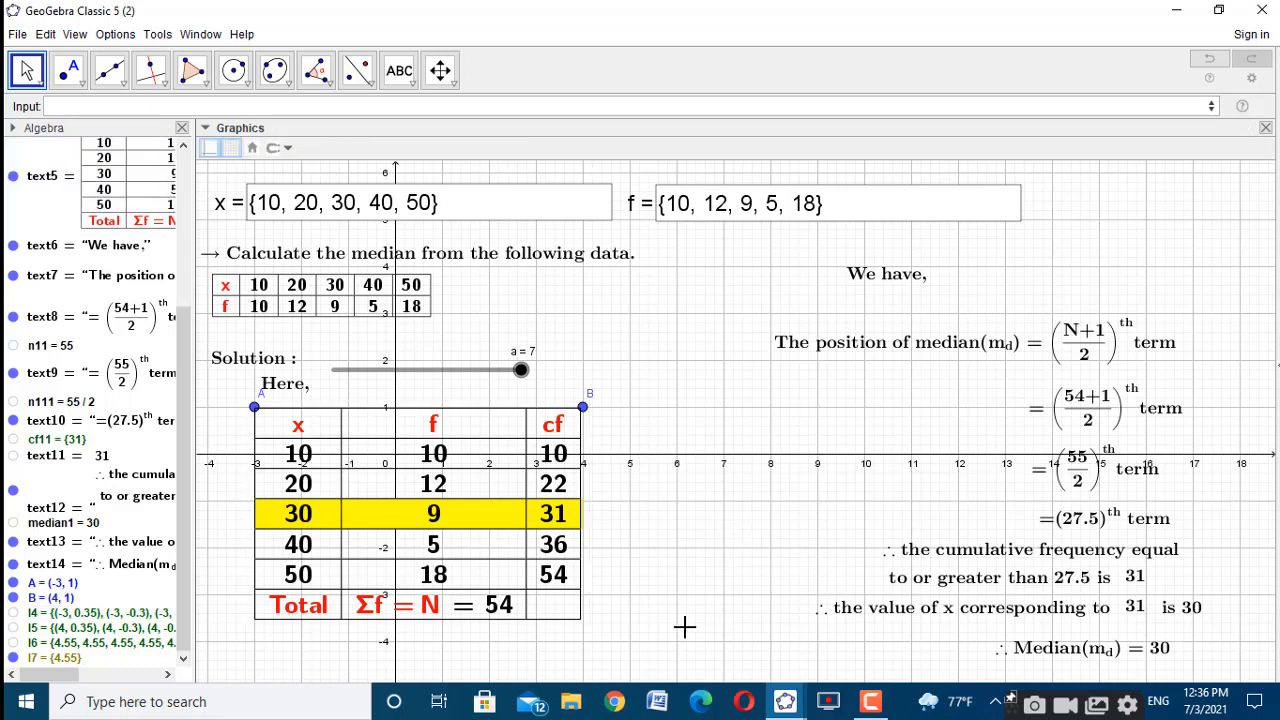
{"action": "left_click", "coordinate": [13, 597]}
{"action": "left_click", "coordinate": [13, 582]}
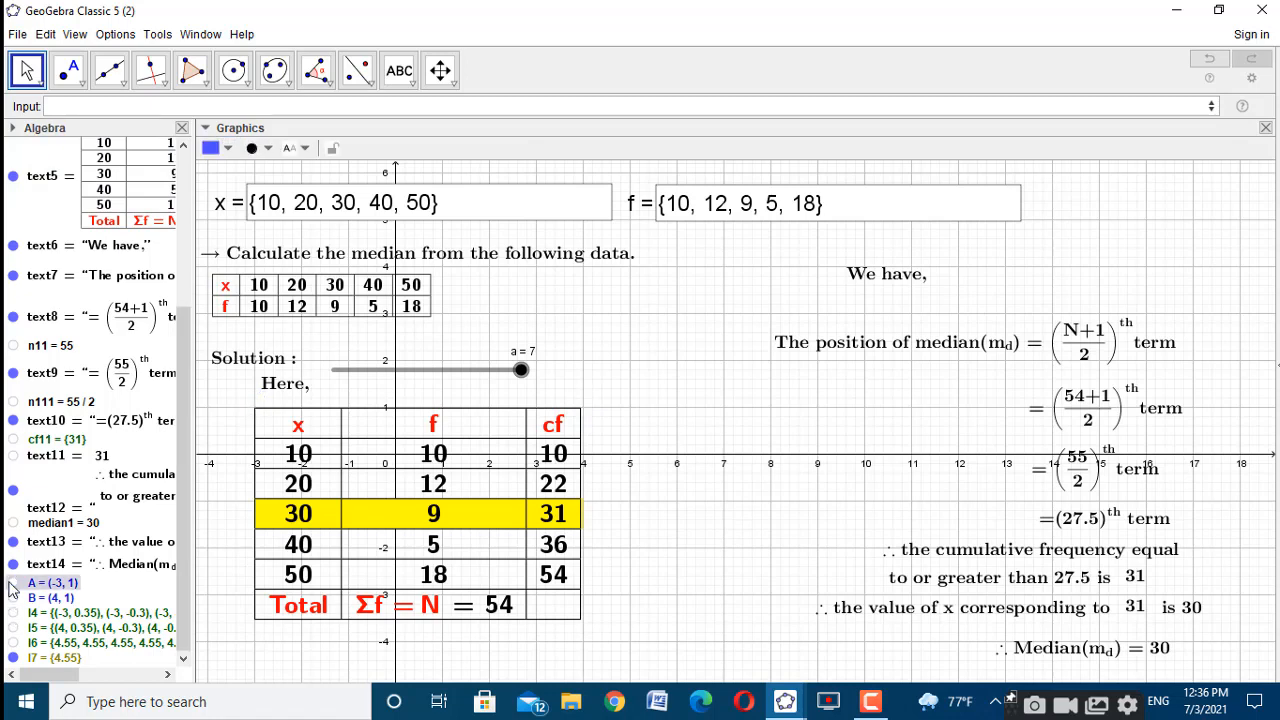
{"action": "left_click", "coordinate": [181, 128]}
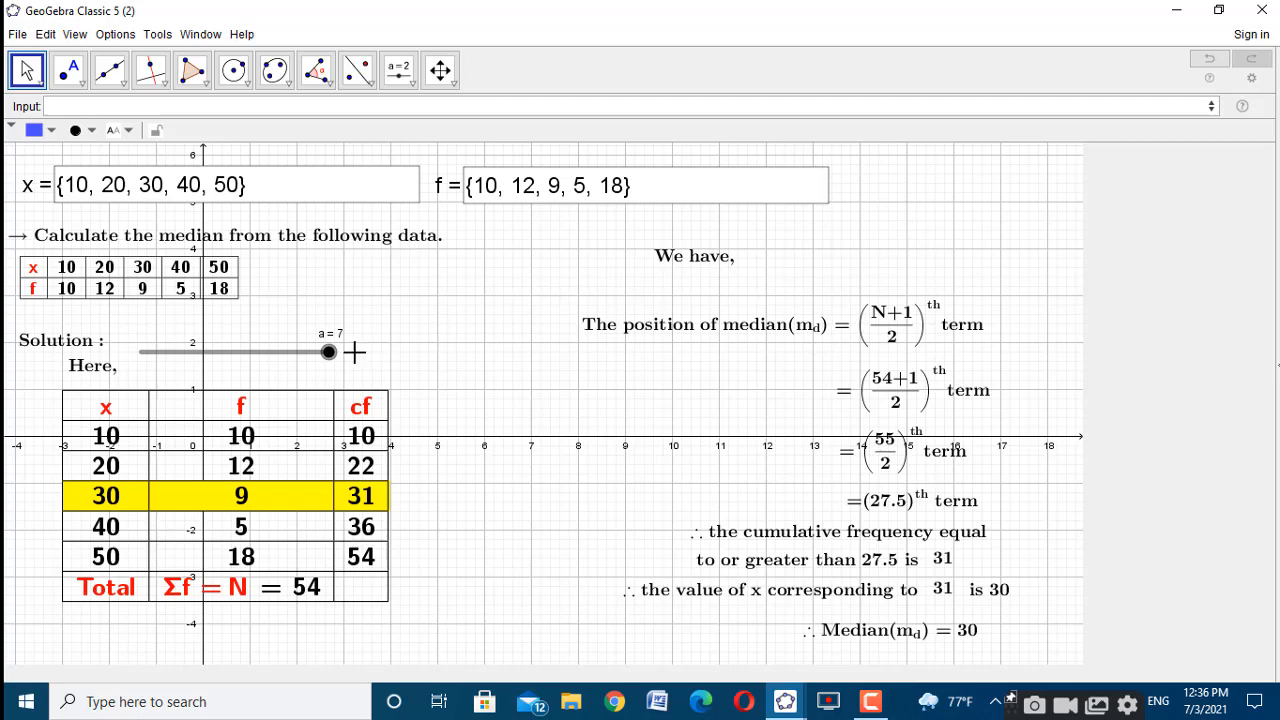
Test the frequency table by moving slider a down to 5 and back up
{"action": "left_click", "coordinate": [298, 356]}
{"action": "left_click_drag", "start_coordinate": [323, 358], "coordinate": [294, 354]}
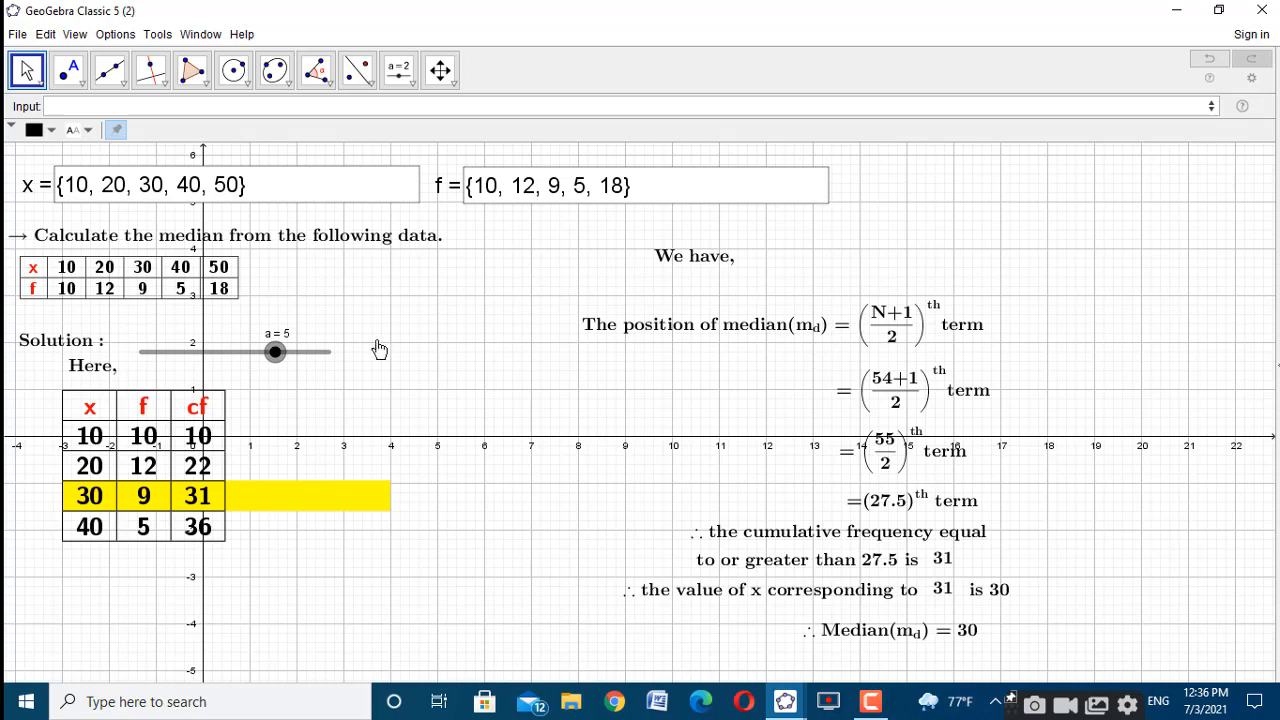
{"action": "left_click_drag", "start_coordinate": [377, 348], "coordinate": [394, 349]}
{"action": "left_click", "coordinate": [394, 348]}
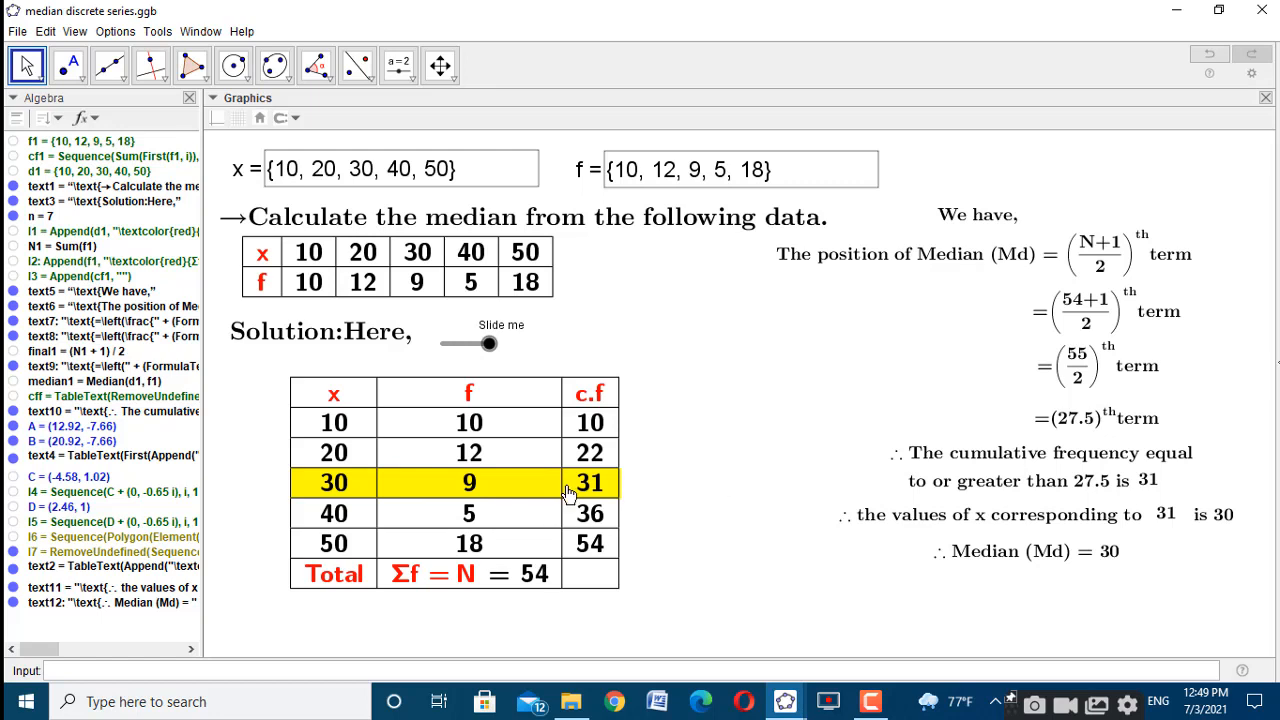
{"action": "left_click", "coordinate": [409, 85]}
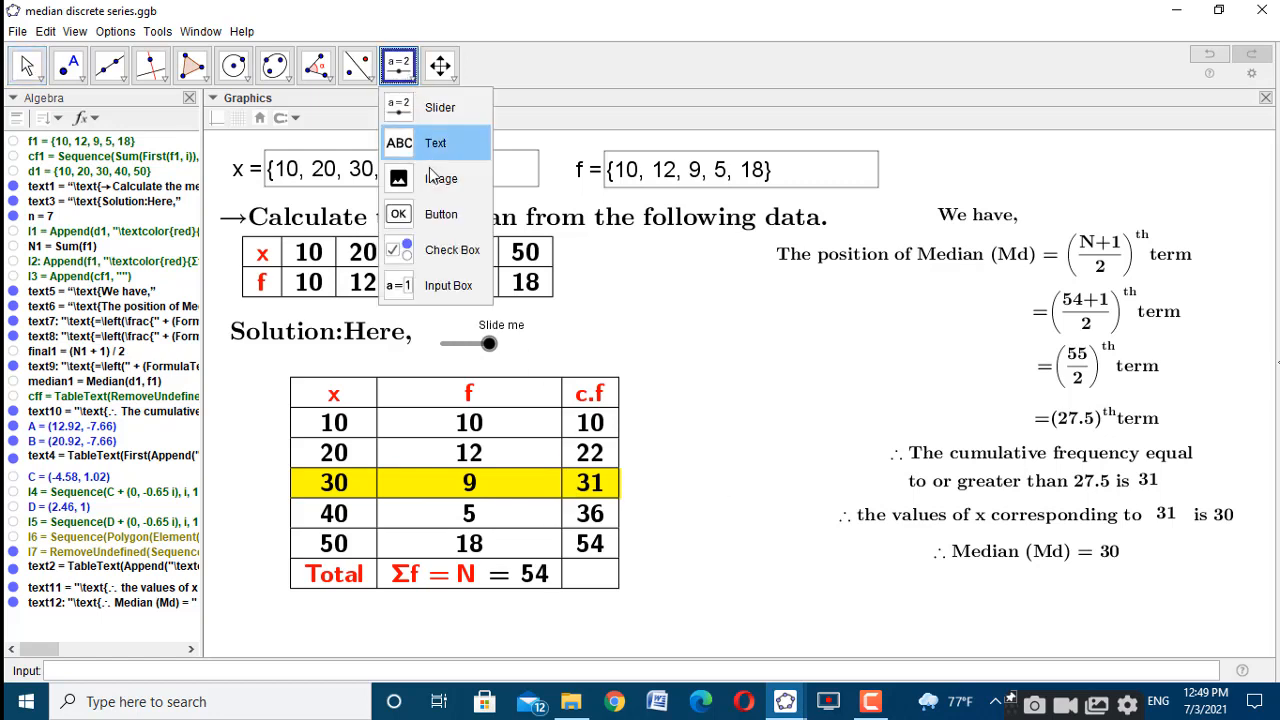
{"action": "left_click", "coordinate": [432, 214]}
{"action": "left_click", "coordinate": [674, 346]}
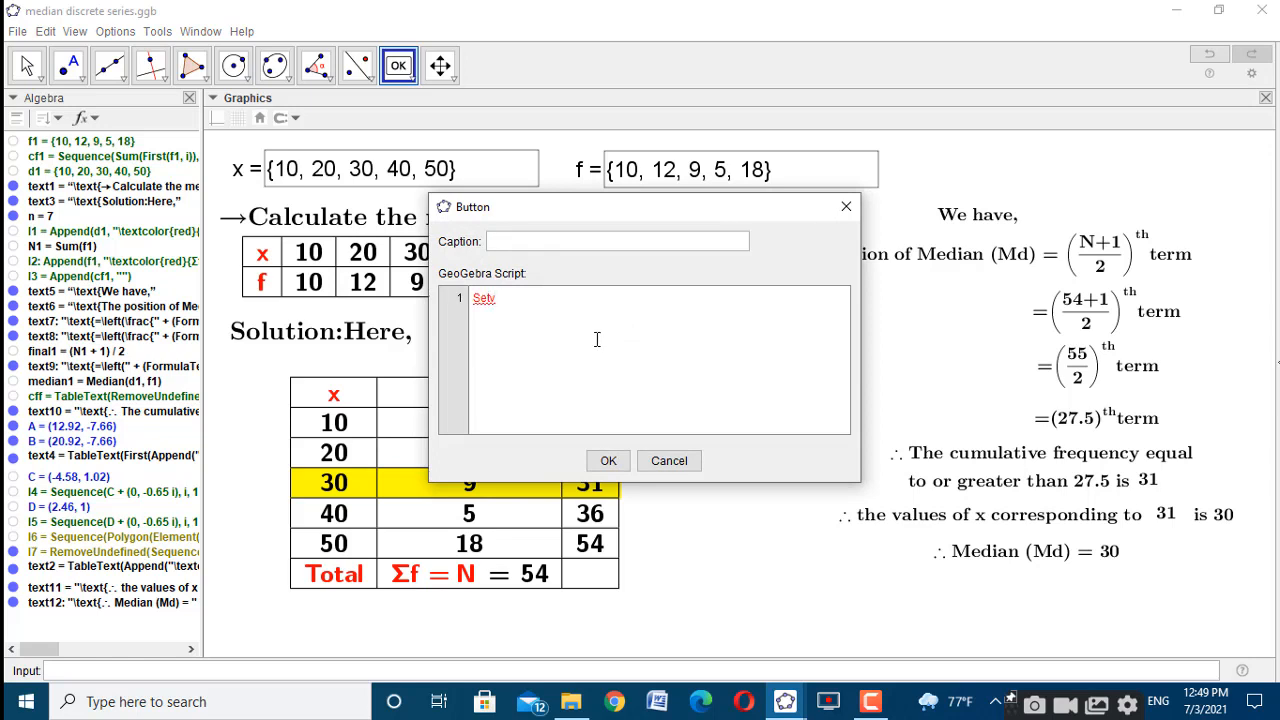
{"action": "type", "text": "Setvalue(a"}
{"action": "left_click", "coordinate": [846, 206]}
{"action": "left_click", "coordinate": [871, 703]}
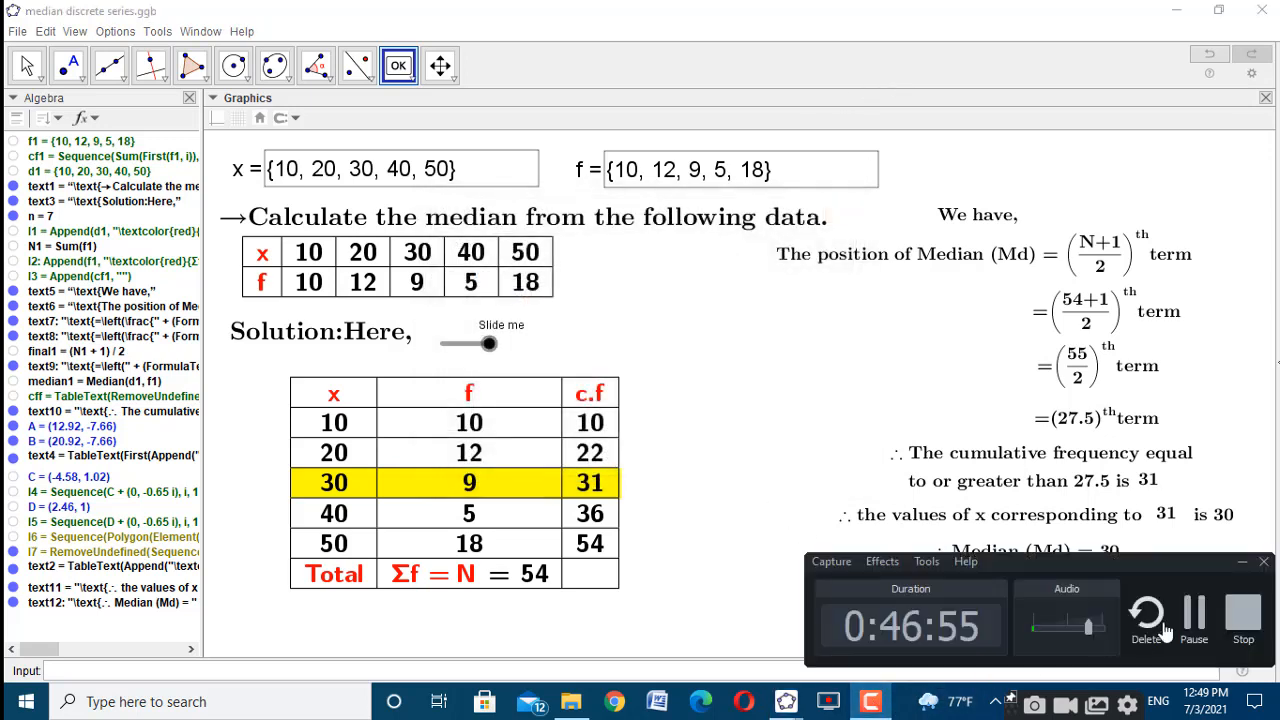
{"action": "left_click", "coordinate": [1200, 620]}
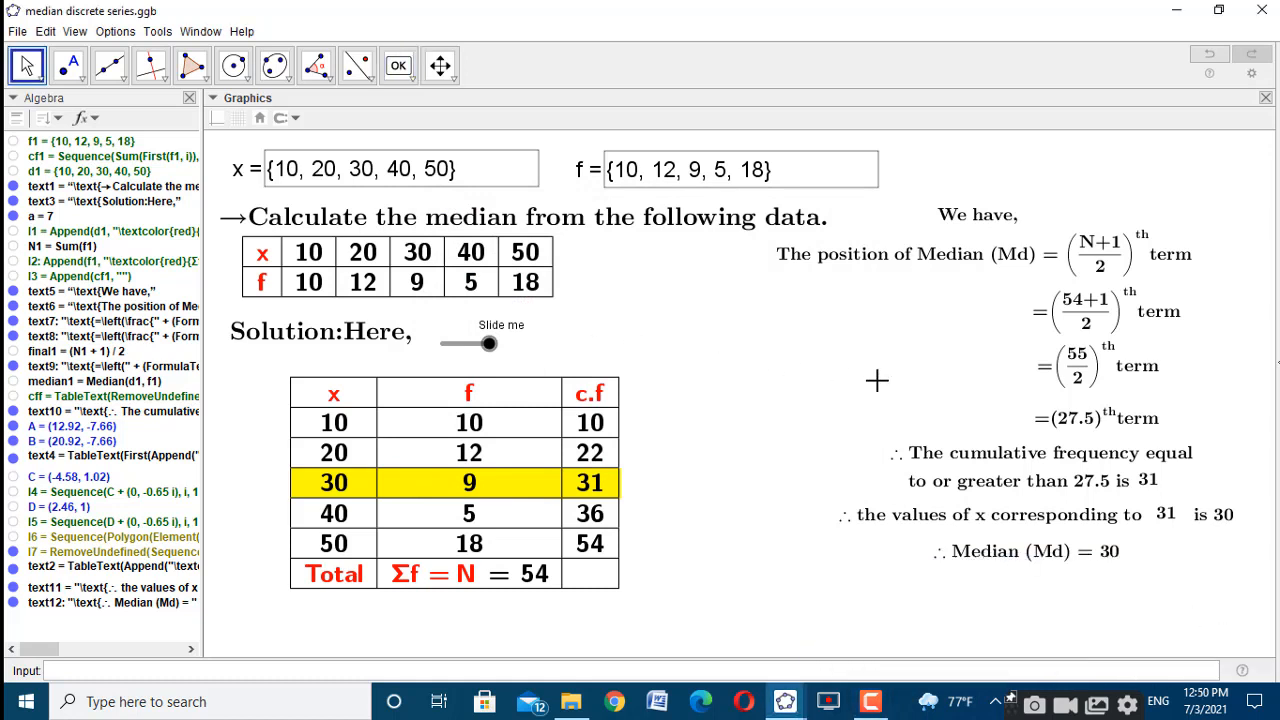
{"action": "left_click_drag", "start_coordinate": [488, 343], "coordinate": [508, 369]}
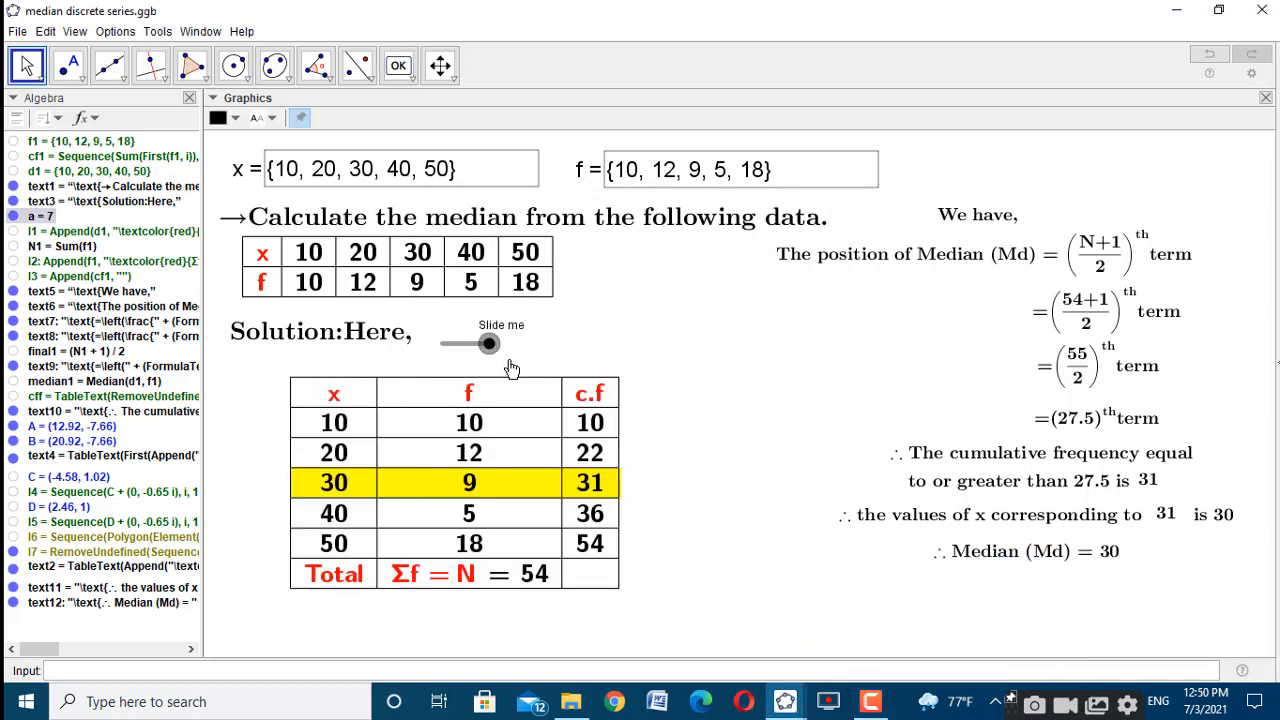
Create a button in the empty area beside the table with the script Setvalue(a,a+1), and copy that script
{"action": "left_click", "coordinate": [399, 67]}
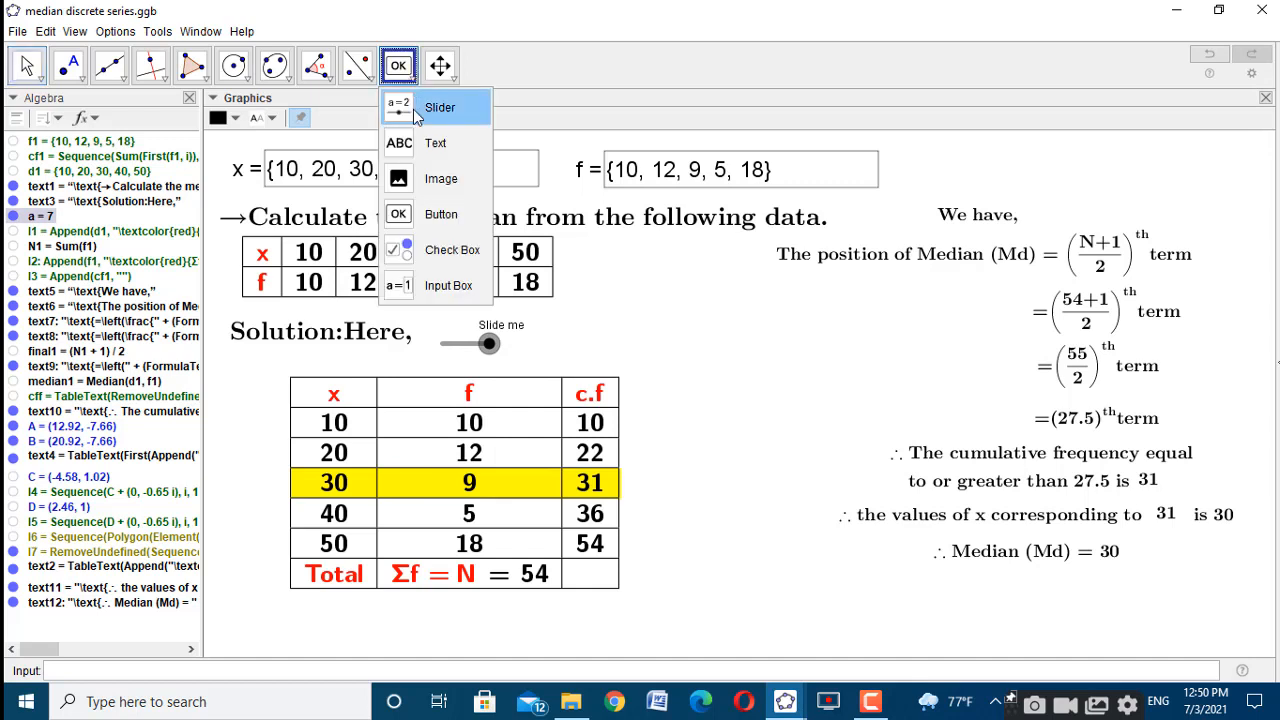
{"action": "left_click", "coordinate": [410, 249]}
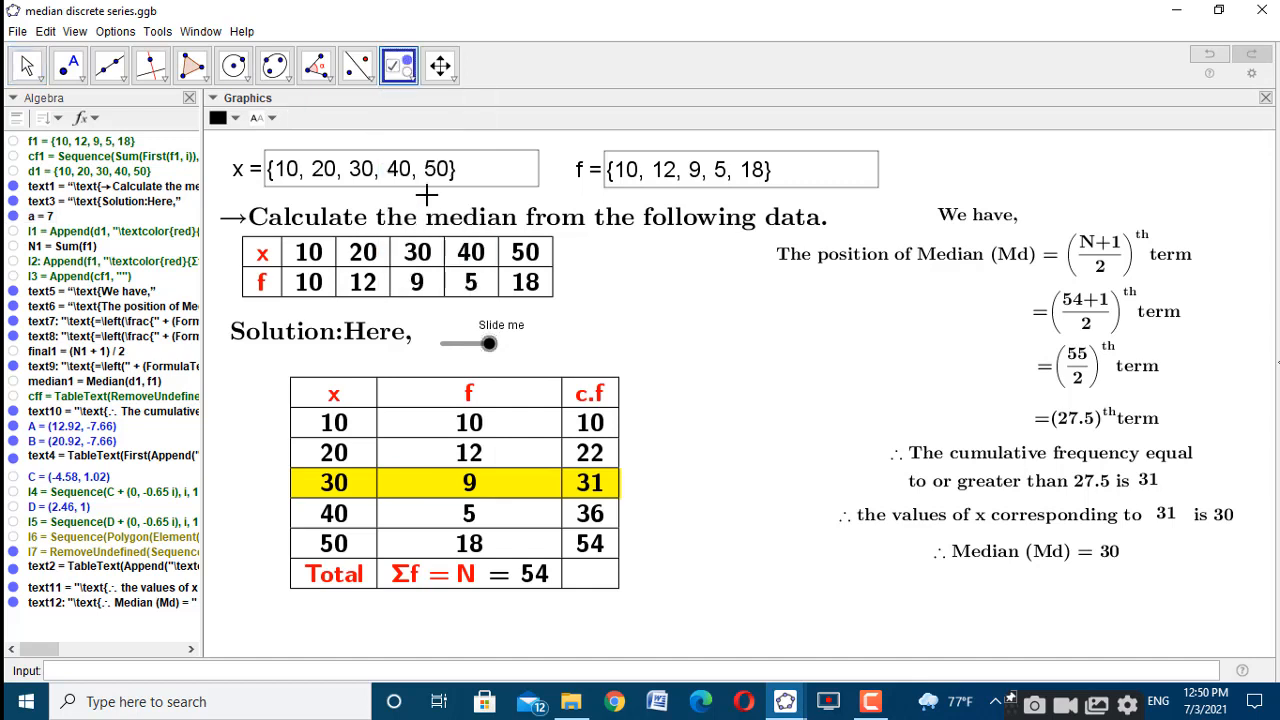
{"action": "left_click", "coordinate": [399, 68]}
{"action": "left_click", "coordinate": [410, 214]}
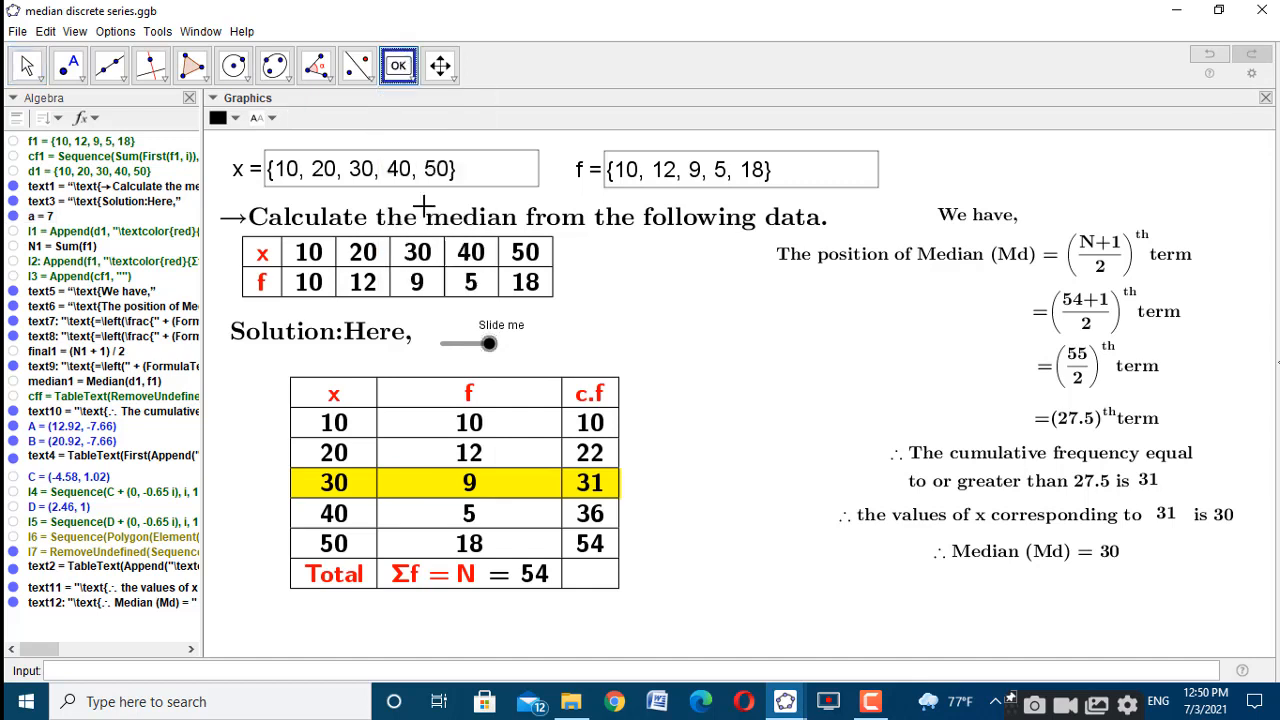
{"action": "left_click", "coordinate": [733, 343]}
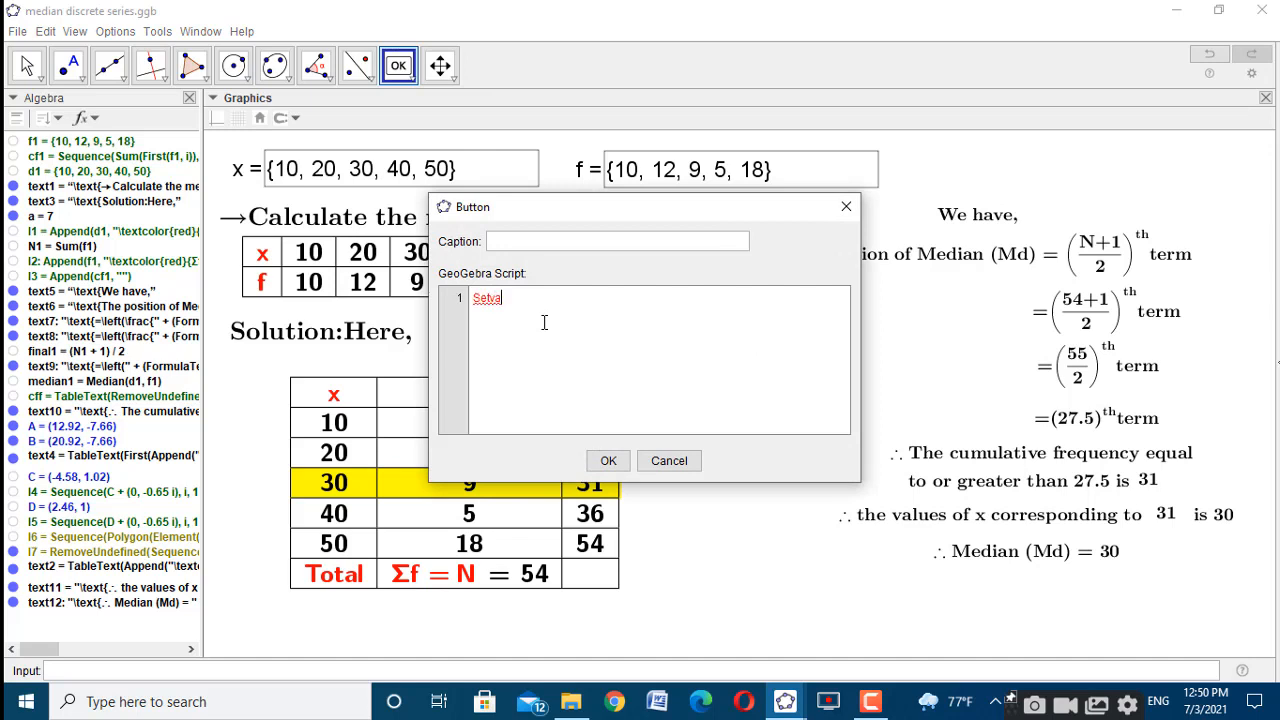
{"action": "type", "text": "Setvalue(a,a+1"}
{"action": "key", "text": "ctrl+a"}
{"action": "key", "text": "ctrl+c"}
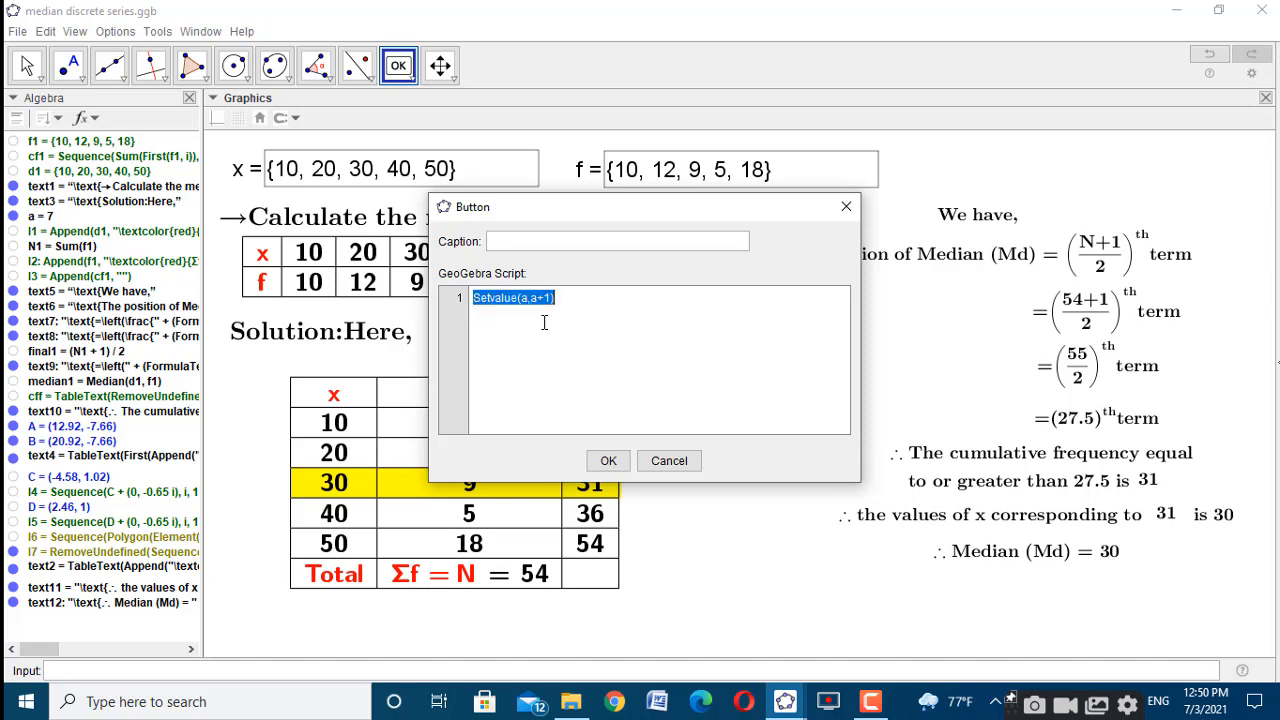
{"action": "left_click", "coordinate": [611, 459]}
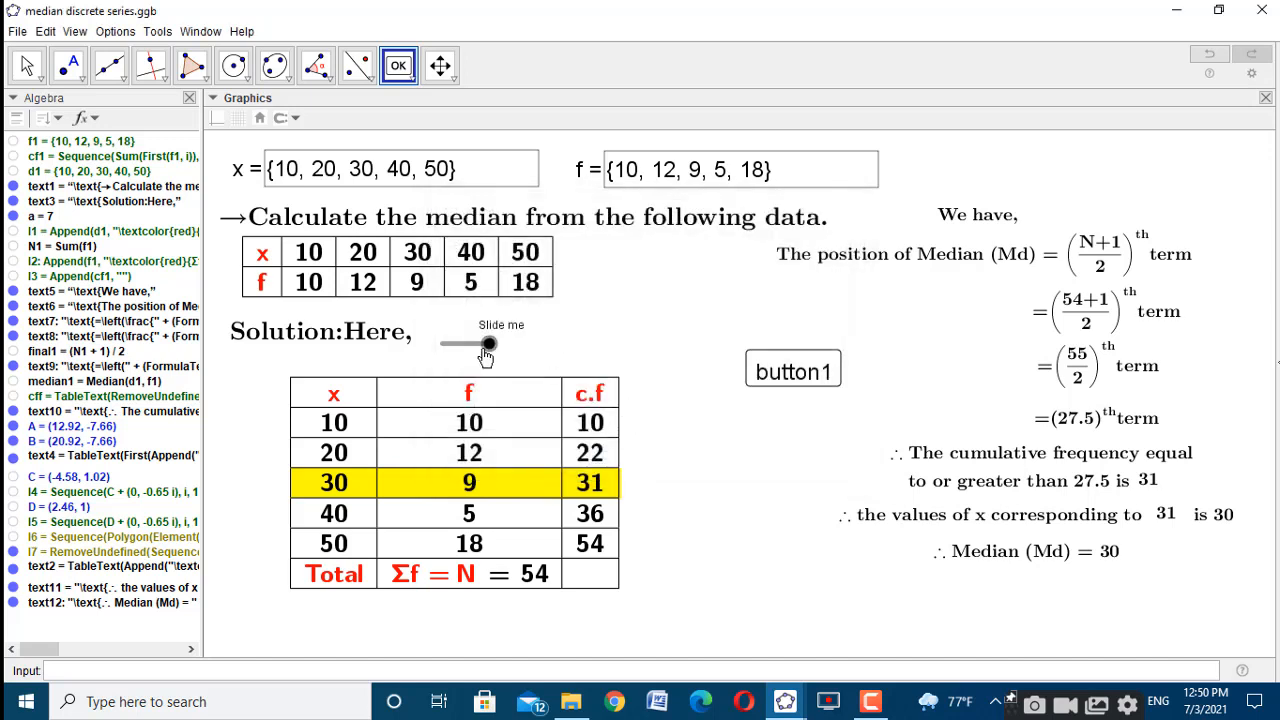
Create a second button next to the first one, starting from the copied Setvalue script
{"action": "right_click", "coordinate": [788, 360]}
{"action": "left_click", "coordinate": [651, 329]}
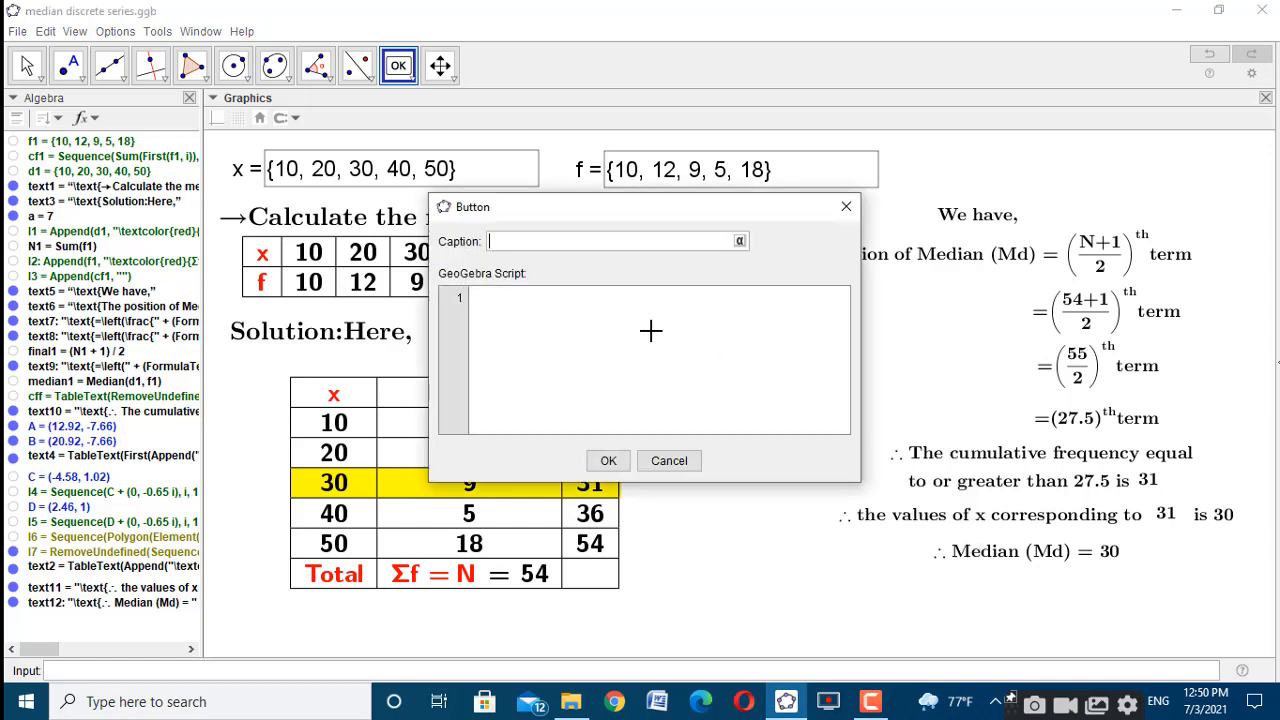
{"action": "key", "text": "ctrl+v"}
{"action": "left_click", "coordinate": [608, 460]}
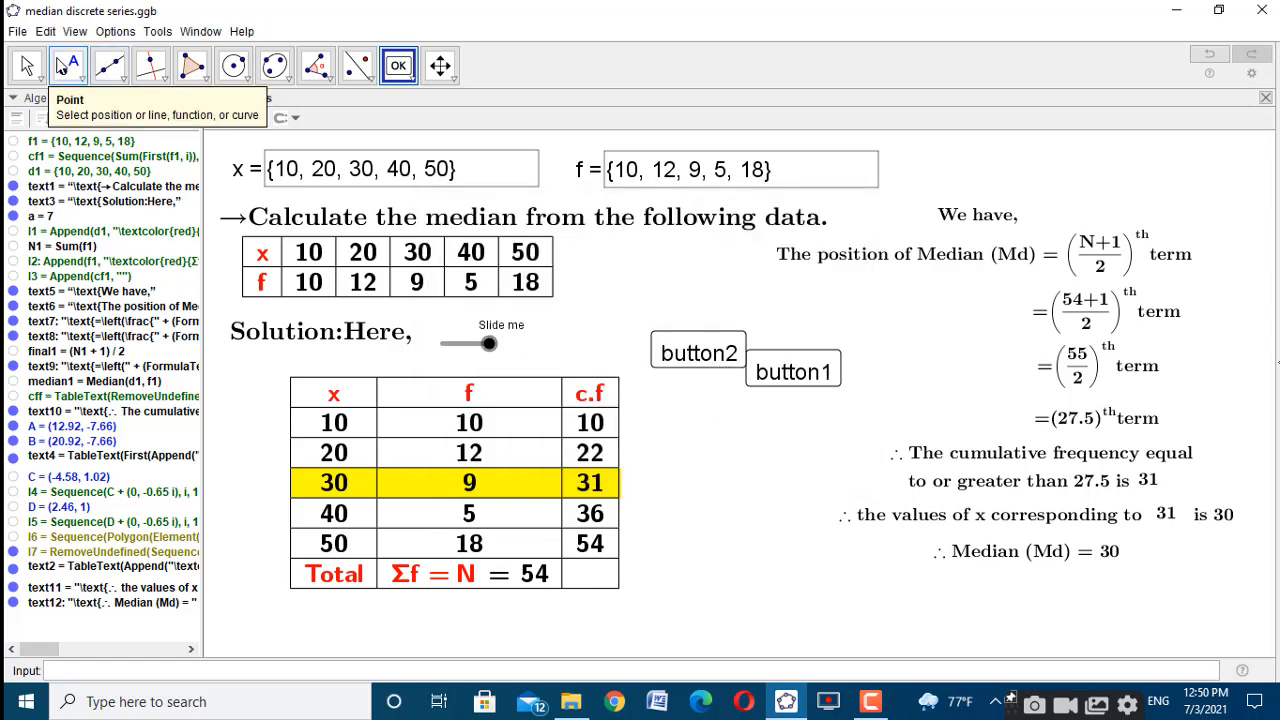
Replace button1's text label with the built-in skip-forward image in its style properties
{"action": "left_click", "coordinate": [26, 68]}
{"action": "right_click", "coordinate": [781, 361]}
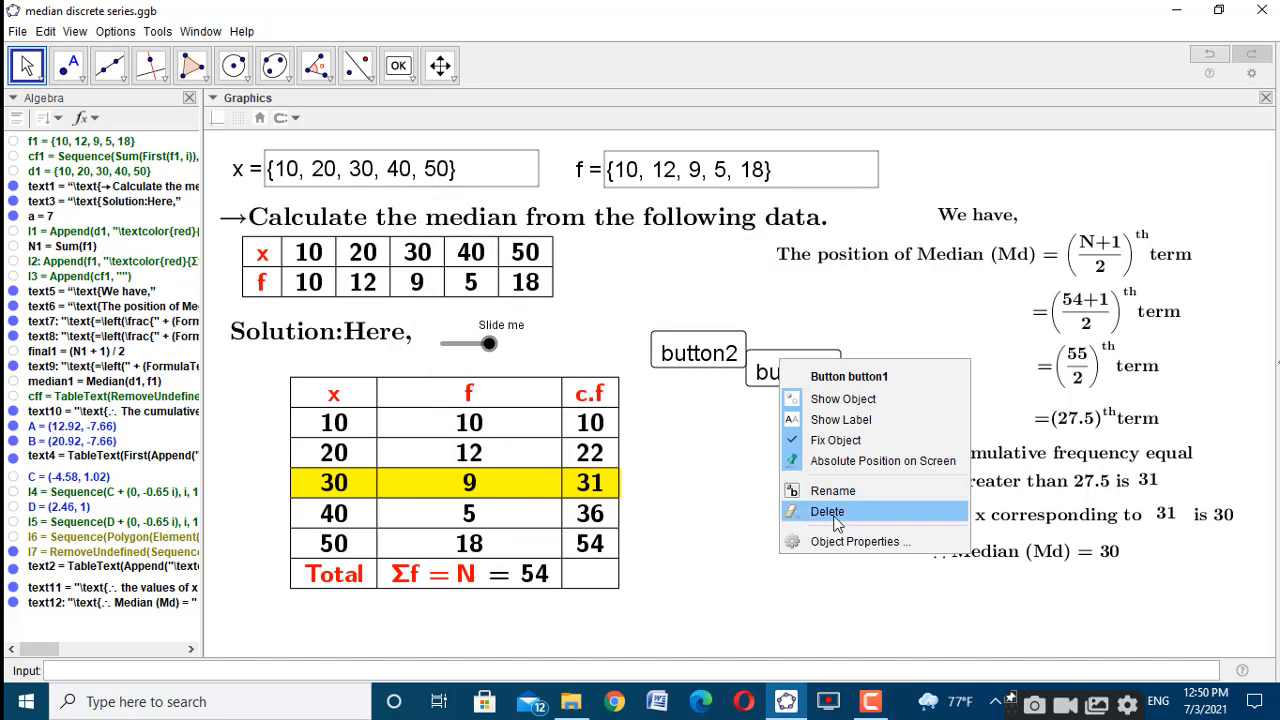
{"action": "left_click", "coordinate": [855, 541]}
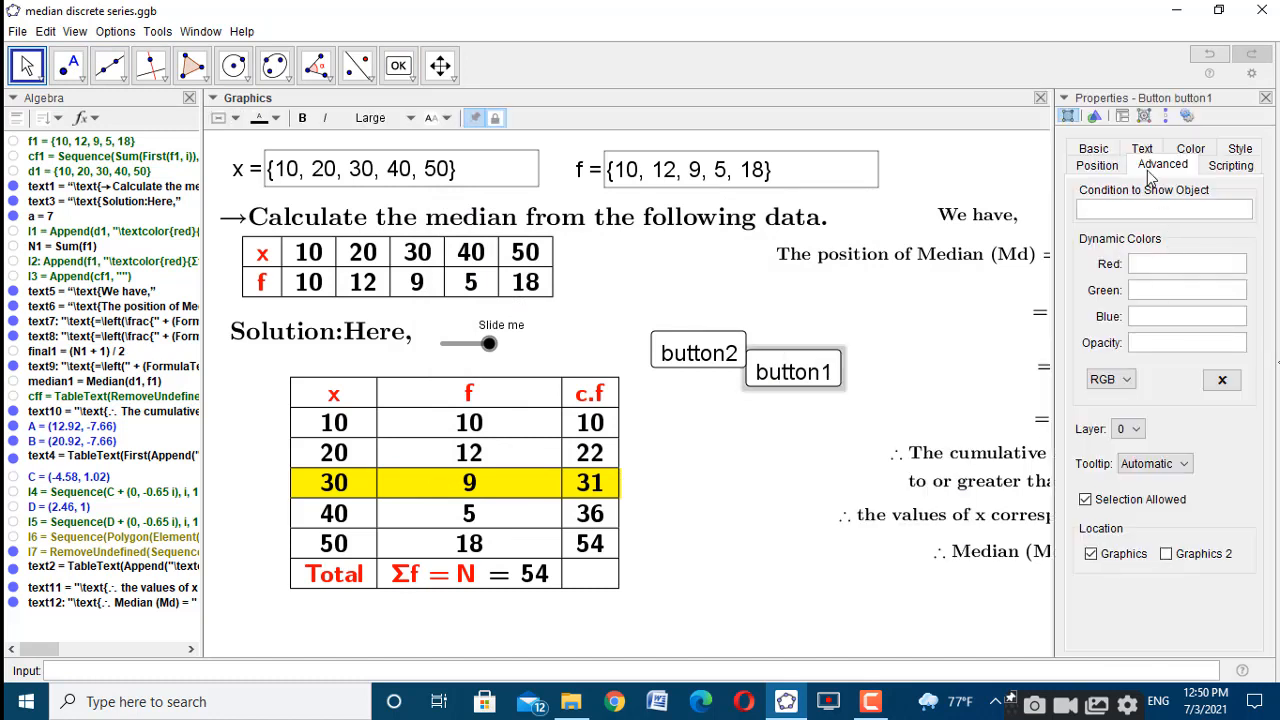
{"action": "left_click", "coordinate": [1240, 150]}
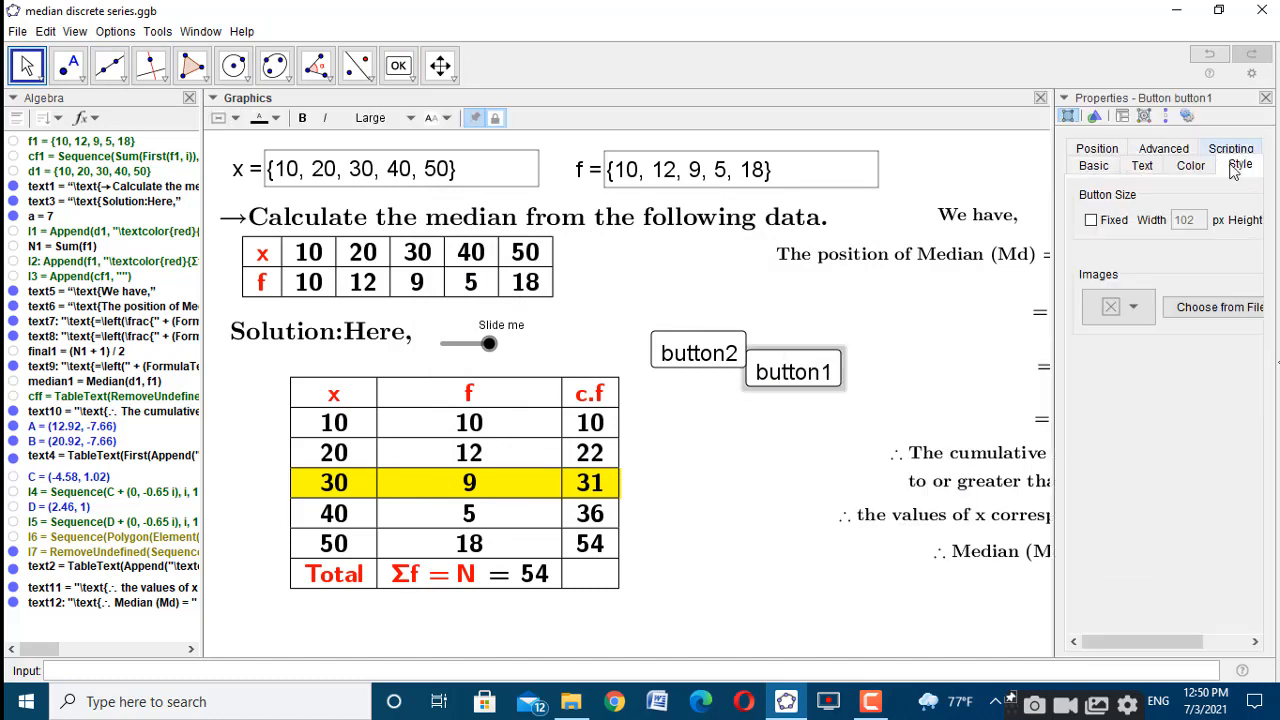
{"action": "left_click", "coordinate": [1140, 308]}
{"action": "left_click", "coordinate": [1133, 379]}
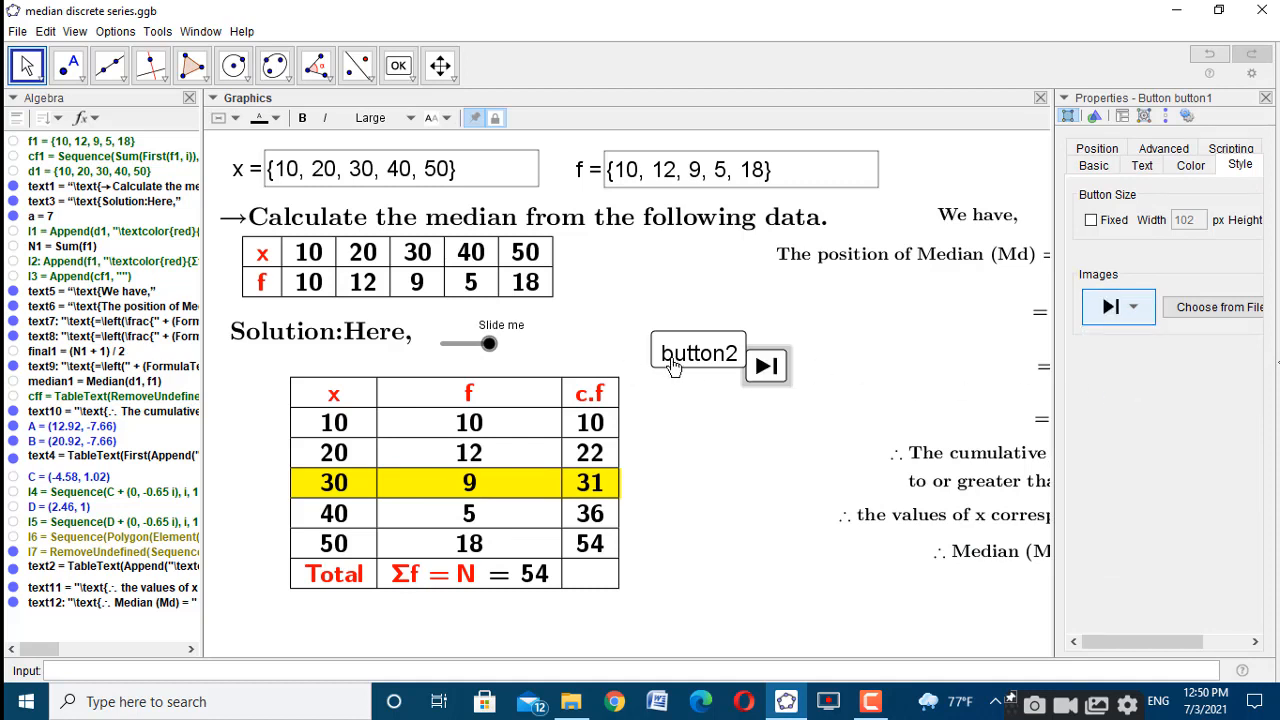
Replace button2's text label with the built-in skip-backward image in its style properties
{"action": "left_click", "coordinate": [665, 368]}
{"action": "left_click", "coordinate": [1119, 307]}
{"action": "left_click", "coordinate": [1168, 379]}
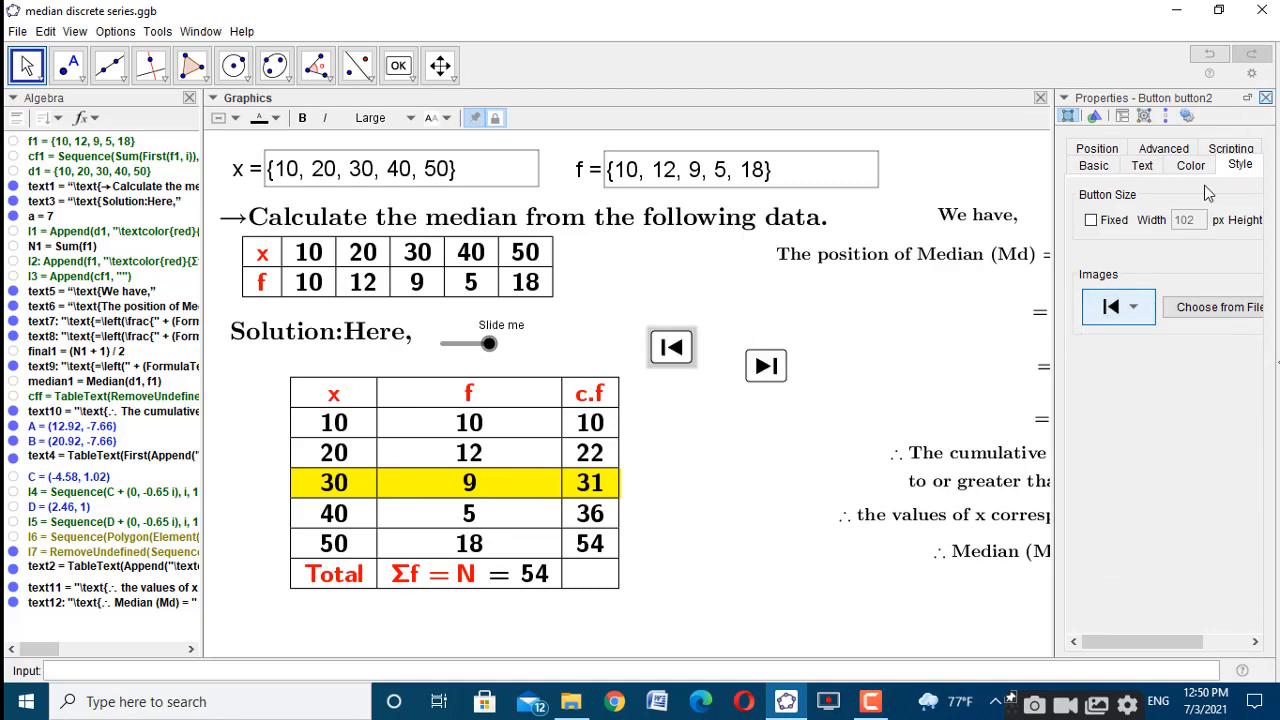
{"action": "left_click", "coordinate": [1266, 99]}
Unfix the skip-forward button, move it beside slider a, and step the slider back and forward once with the two buttons
{"action": "right_click", "coordinate": [767, 366]}
{"action": "left_click", "coordinate": [800, 441]}
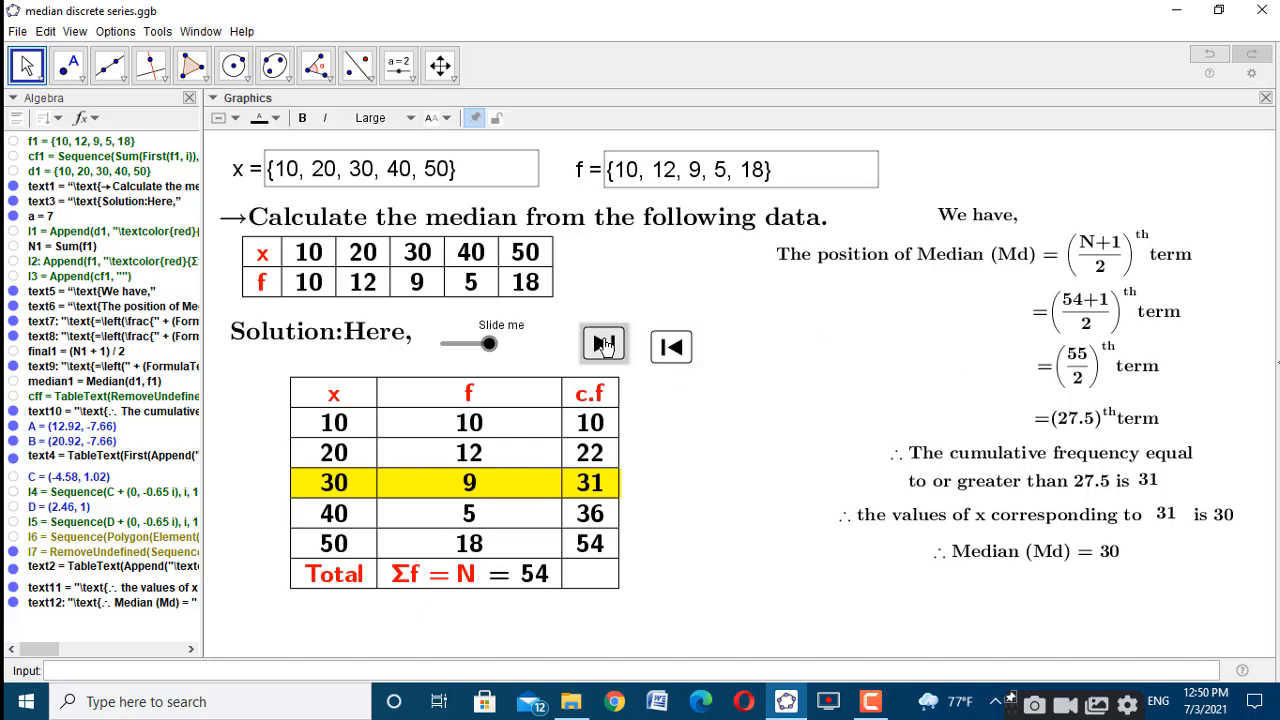
{"action": "left_click", "coordinate": [668, 352]}
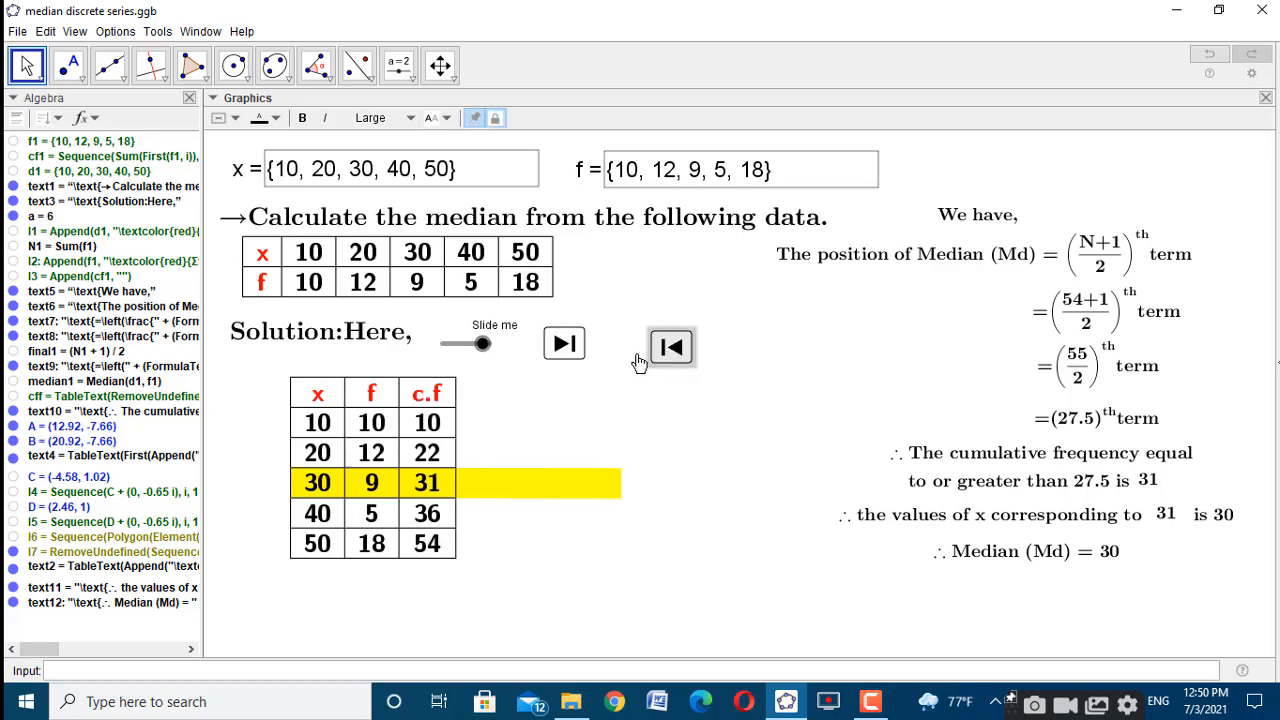
{"action": "left_click", "coordinate": [554, 347]}
Hide slider a, labelled Slide me, from the worksheet
{"action": "right_click", "coordinate": [491, 350]}
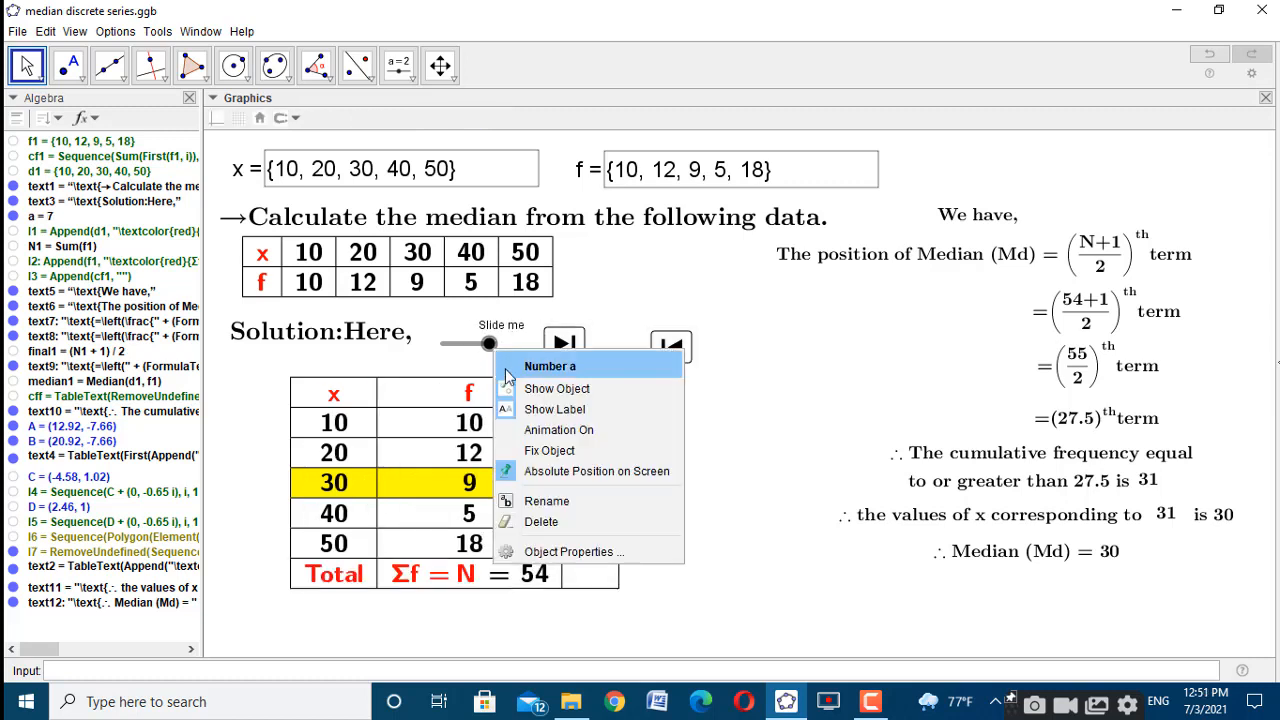
{"action": "right_click", "coordinate": [478, 346]}
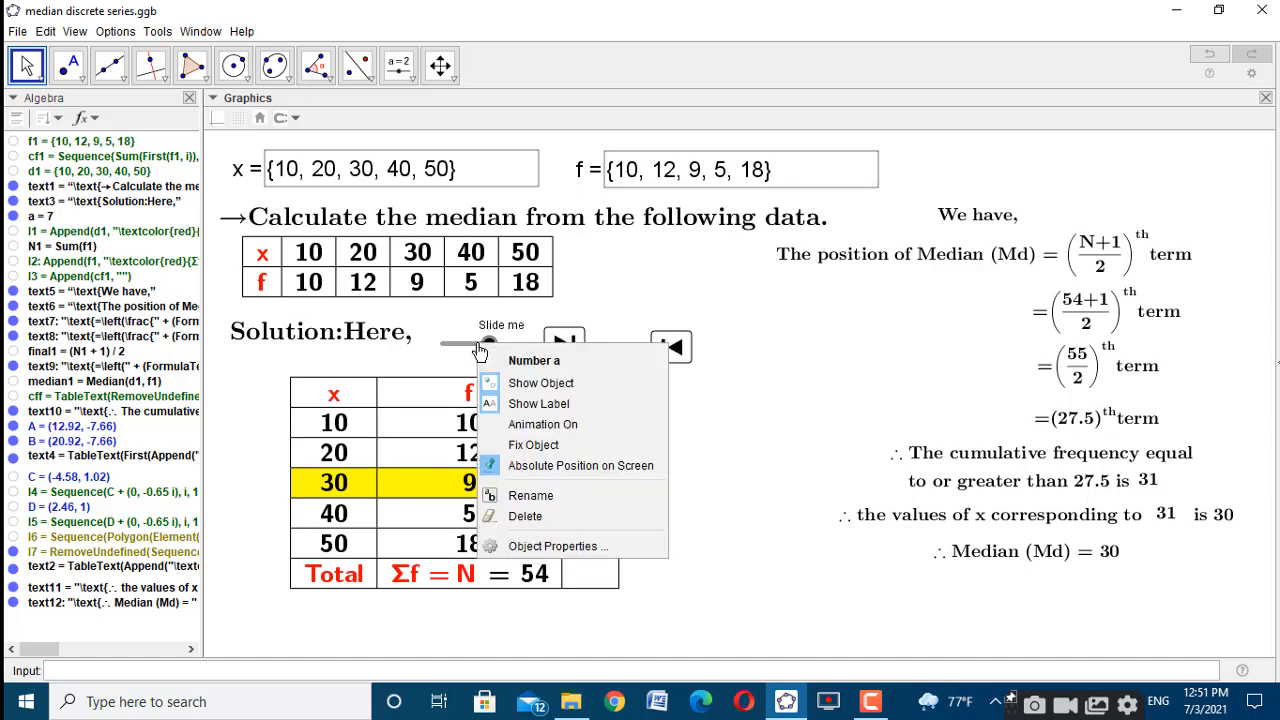
{"action": "left_click", "coordinate": [456, 302]}
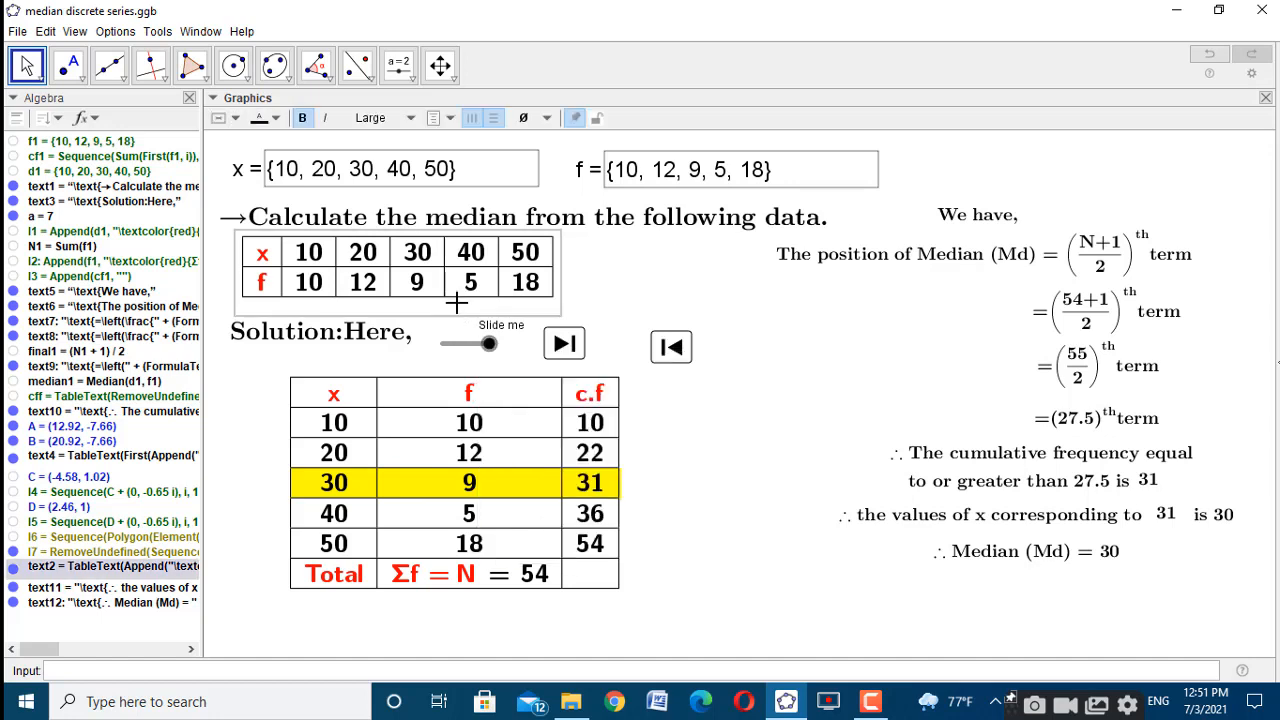
{"action": "right_click", "coordinate": [488, 345]}
{"action": "left_click", "coordinate": [513, 384]}
Move the skip-forward button to just after the "Solution:Here," text, where the slider was
{"action": "right_click", "coordinate": [560, 337]}
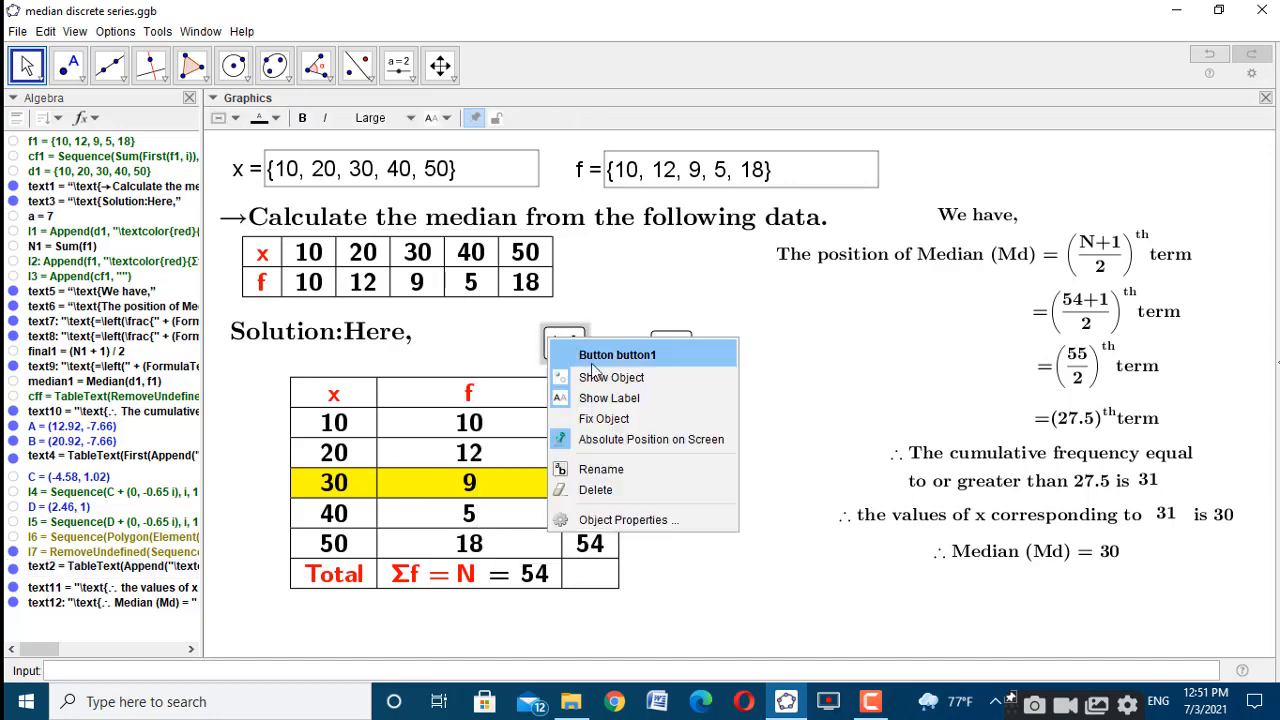
{"action": "left_click", "coordinate": [530, 326]}
{"action": "left_click_drag", "start_coordinate": [563, 343], "coordinate": [461, 332]}
Unfix the skip-backward button, place it next to the skip-forward button, and test stepping through the table
{"action": "left_click", "coordinate": [671, 348]}
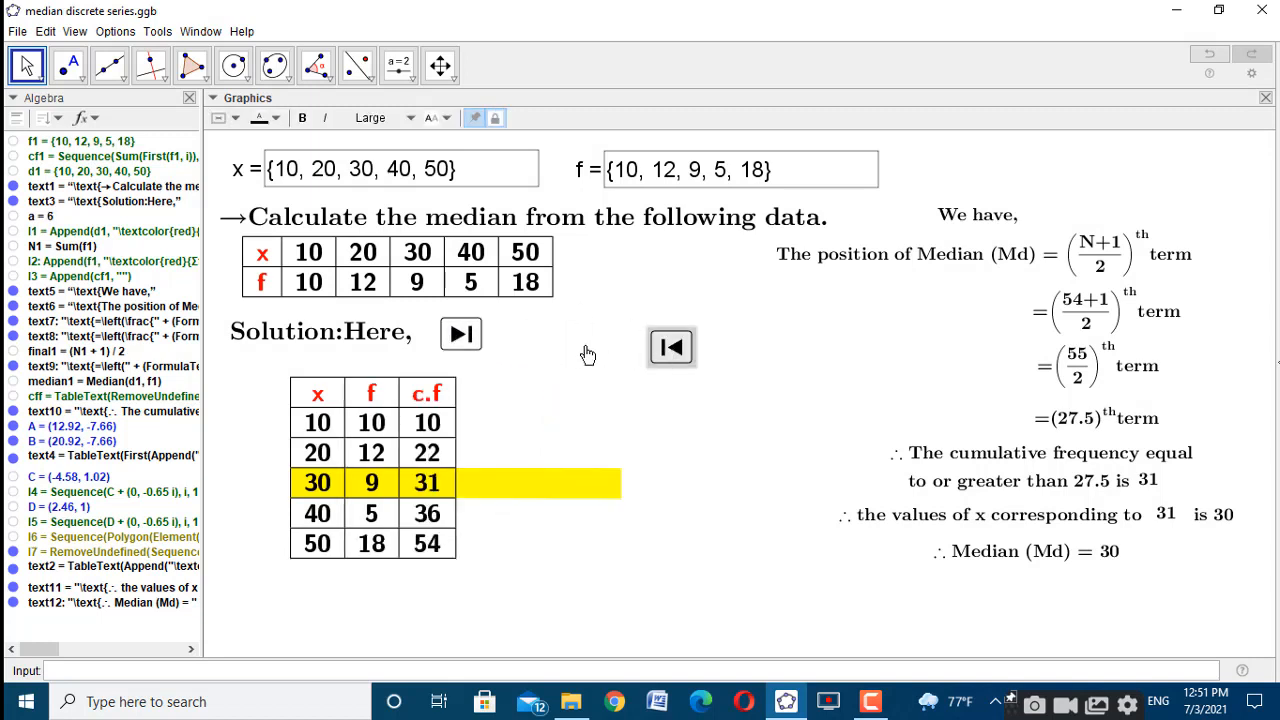
{"action": "right_click", "coordinate": [658, 352]}
{"action": "left_click", "coordinate": [704, 430]}
{"action": "left_click_drag", "start_coordinate": [682, 355], "coordinate": [535, 342]}
{"action": "left_click", "coordinate": [657, 351]}
{"action": "left_click", "coordinate": [463, 340]}
{"action": "left_click", "coordinate": [464, 345]}
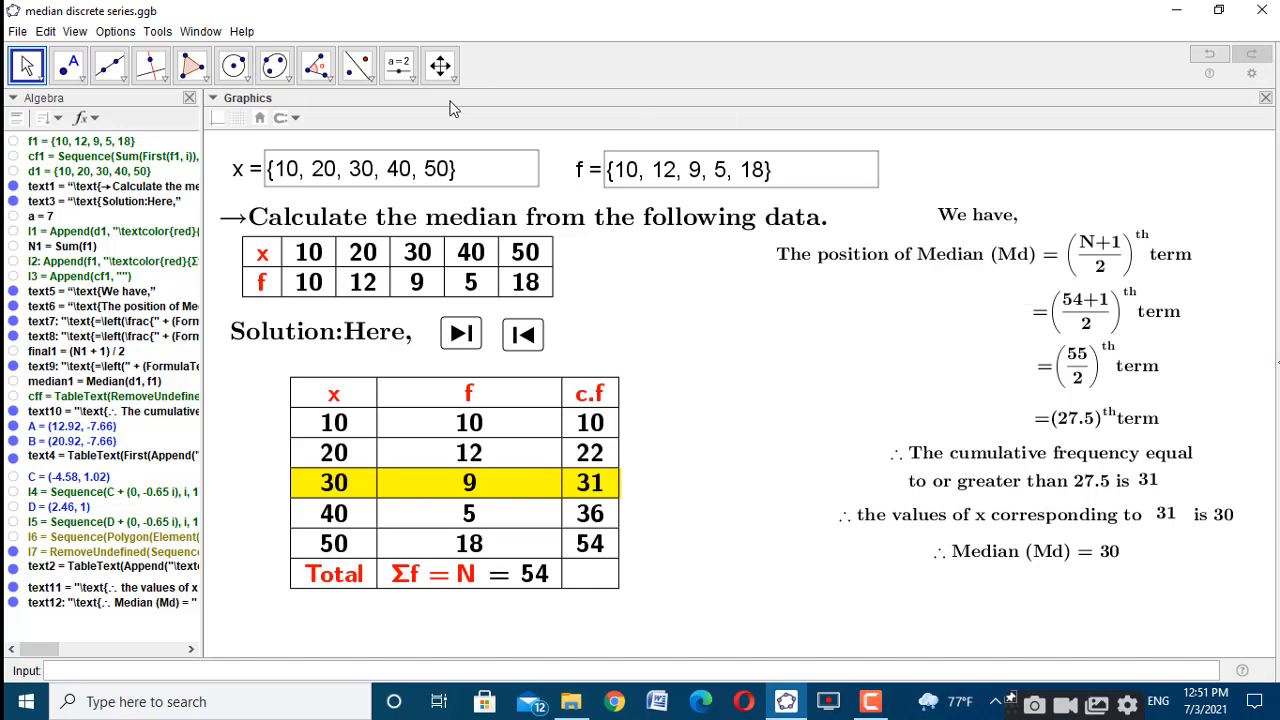
Create a number slider b between the table and the solution text, replacing the default minimum and setting maximum 9 and increment 1
{"action": "left_click", "coordinate": [402, 70]}
{"action": "left_click", "coordinate": [425, 110]}
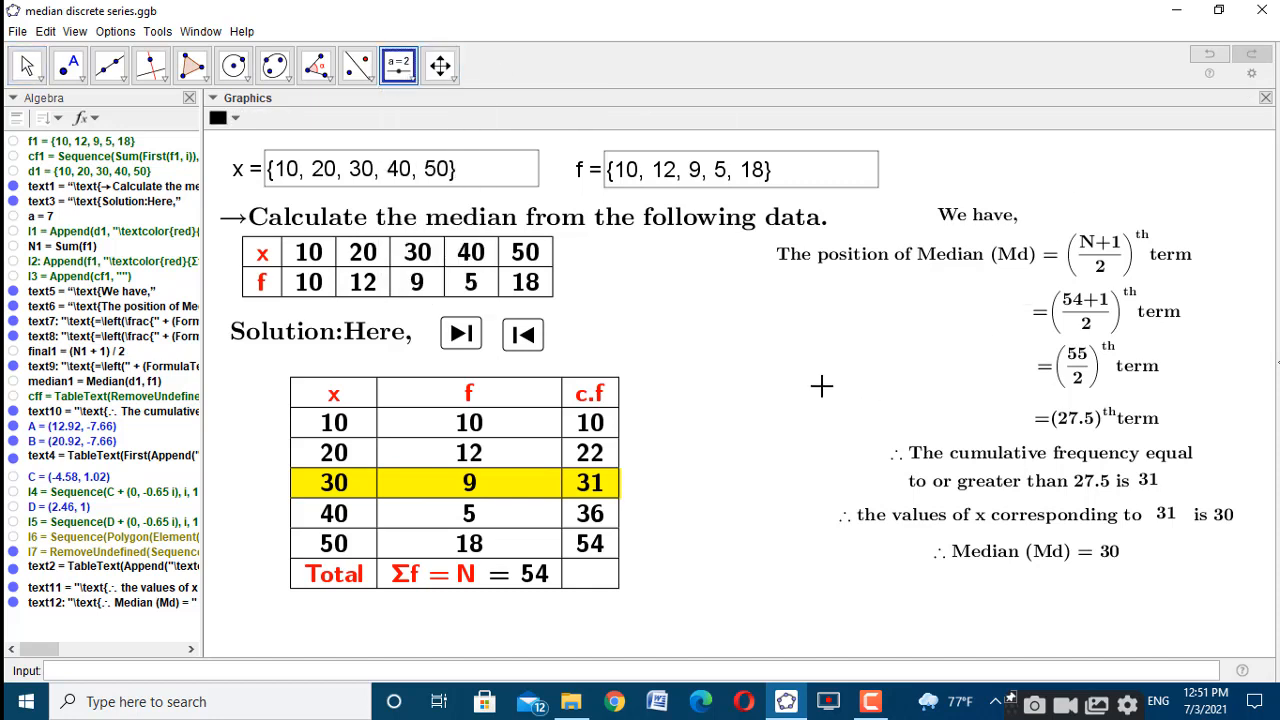
{"action": "left_click", "coordinate": [737, 380]}
{"action": "type", "text": "n"}
{"action": "key", "text": "BackSpace"}
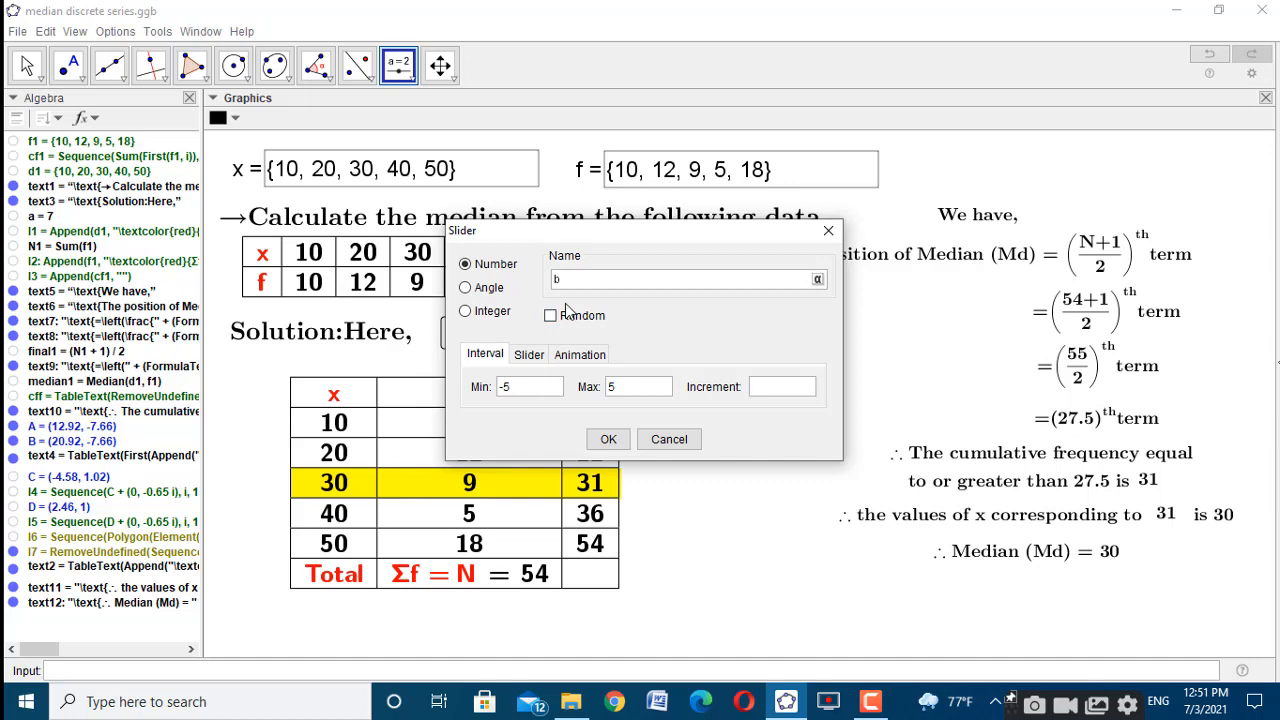
{"action": "left_click_drag", "start_coordinate": [522, 393], "coordinate": [490, 393]}
{"action": "left_click", "coordinate": [631, 392]}
{"action": "type", "text": "8"}
{"action": "left_click", "coordinate": [778, 395]}
{"action": "left_click_drag", "start_coordinate": [622, 390], "coordinate": [600, 389]}
{"action": "type", "text": "9"}
{"action": "left_click", "coordinate": [758, 393]}
{"action": "type", "text": "1"}
{"action": "left_click", "coordinate": [608, 439]}
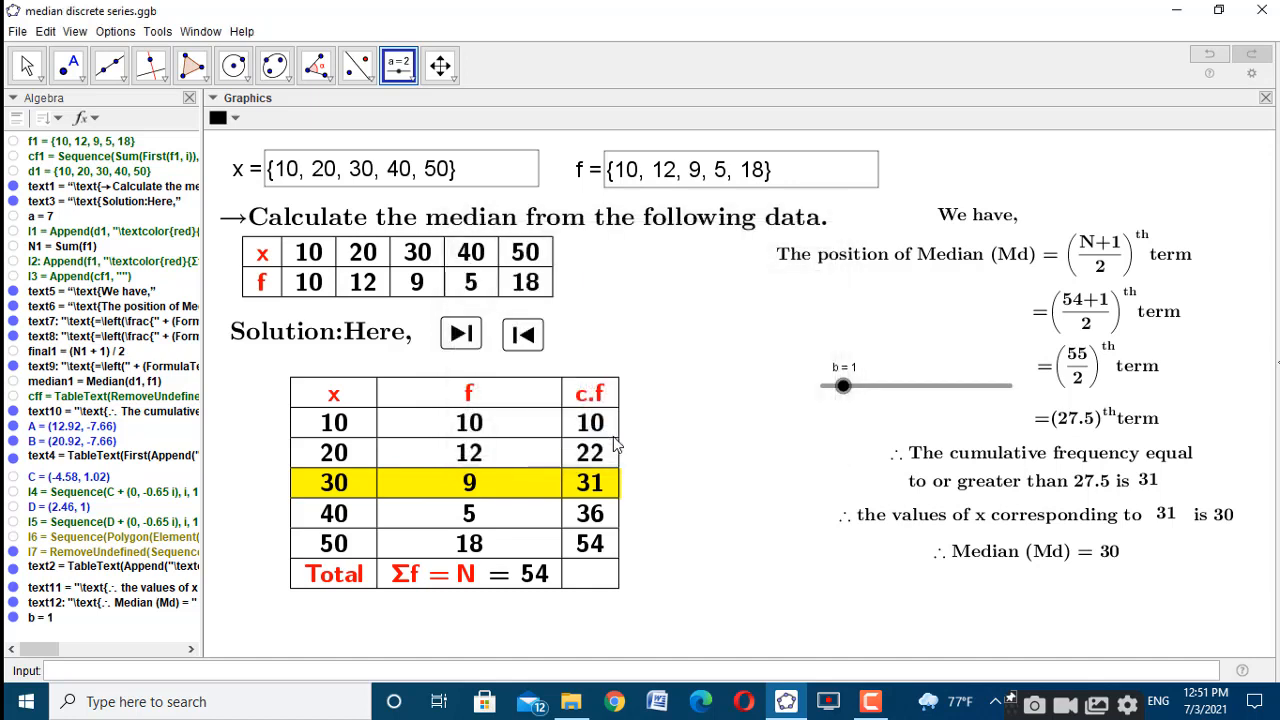
Create a third button beside slider b with a script that sets a=0 and resets b
{"action": "left_click", "coordinate": [27, 65]}
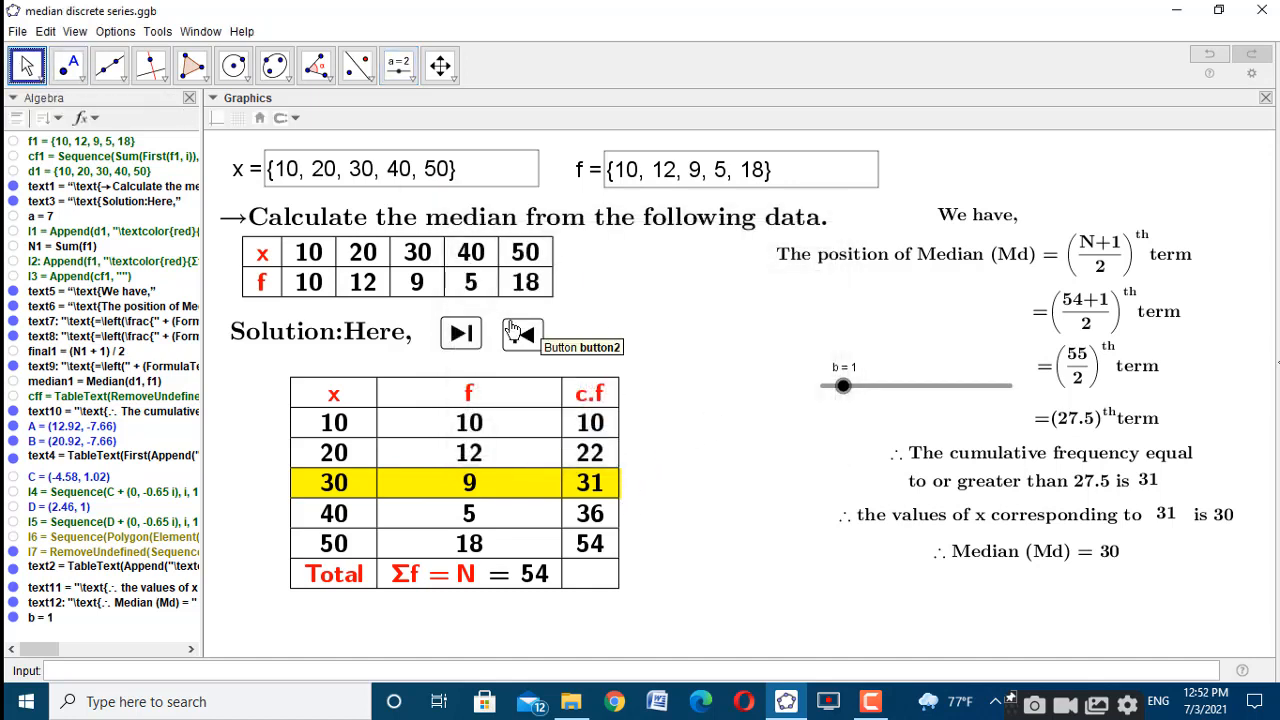
{"action": "left_click", "coordinate": [398, 78]}
{"action": "left_click", "coordinate": [438, 214]}
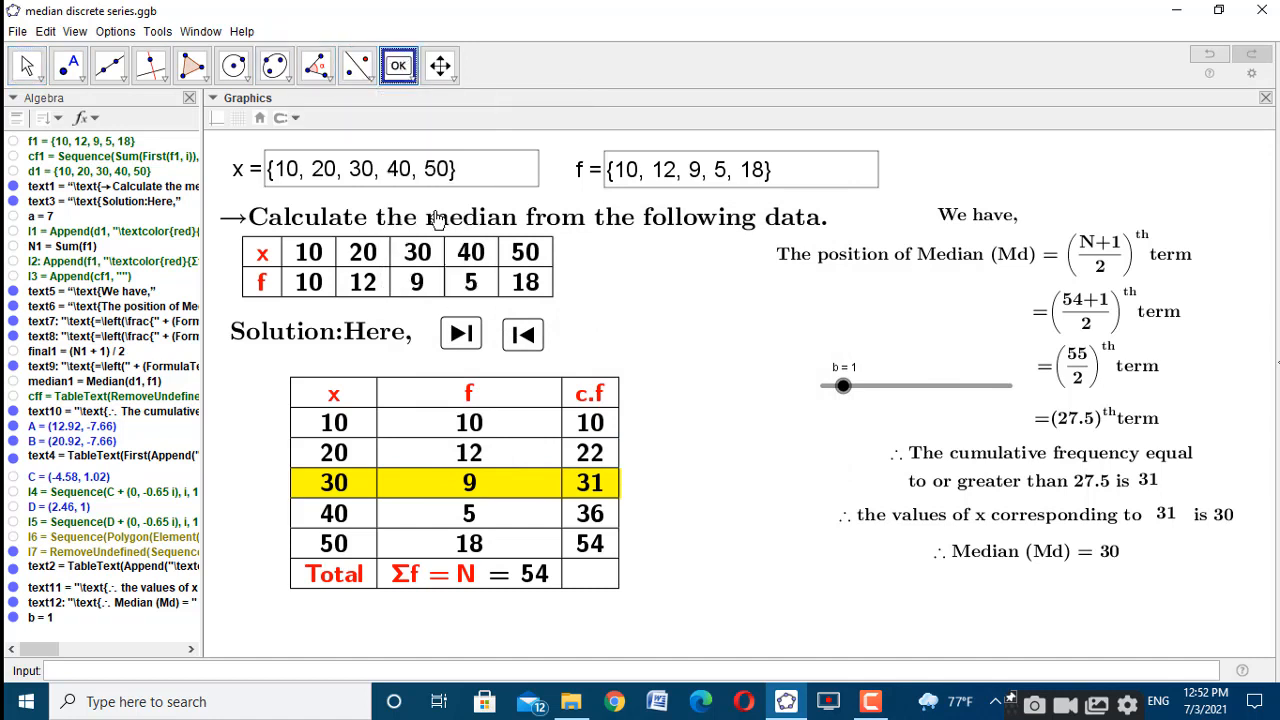
{"action": "left_click", "coordinate": [728, 363]}
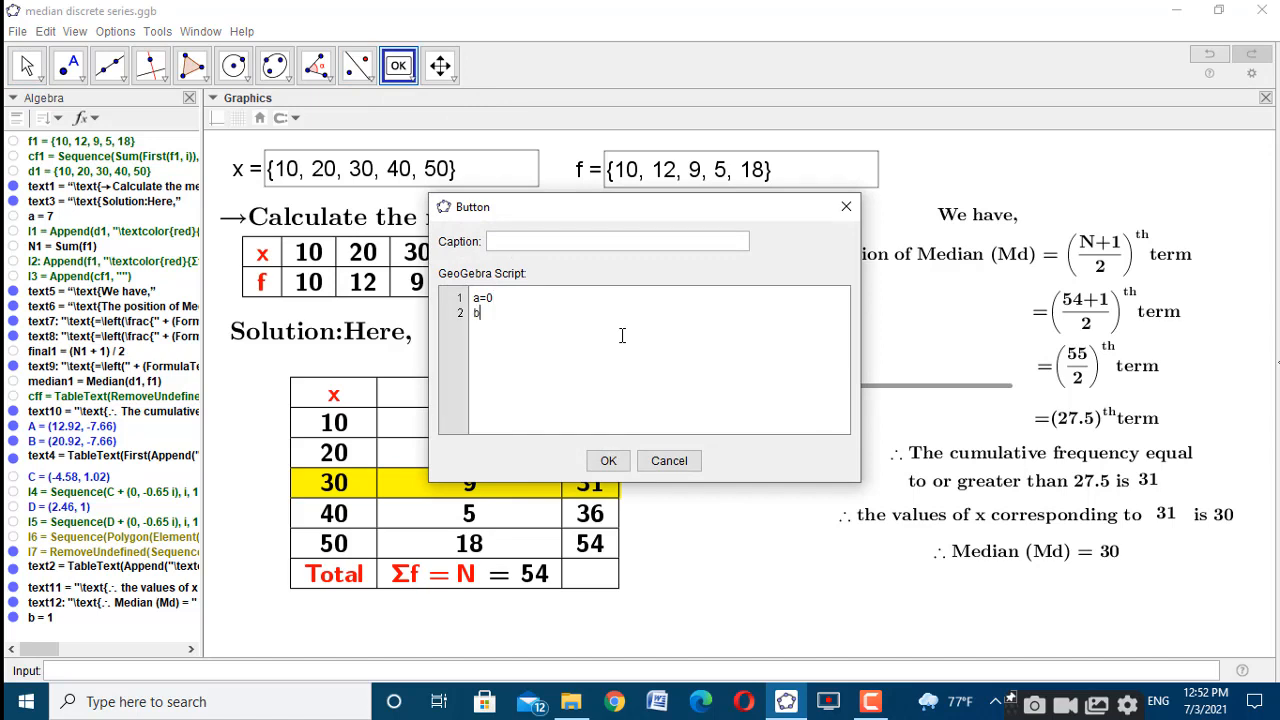
{"action": "left_click", "coordinate": [590, 460]}
Replace button3's text label with the built-in X image in its style properties
{"action": "right_click", "coordinate": [770, 403]}
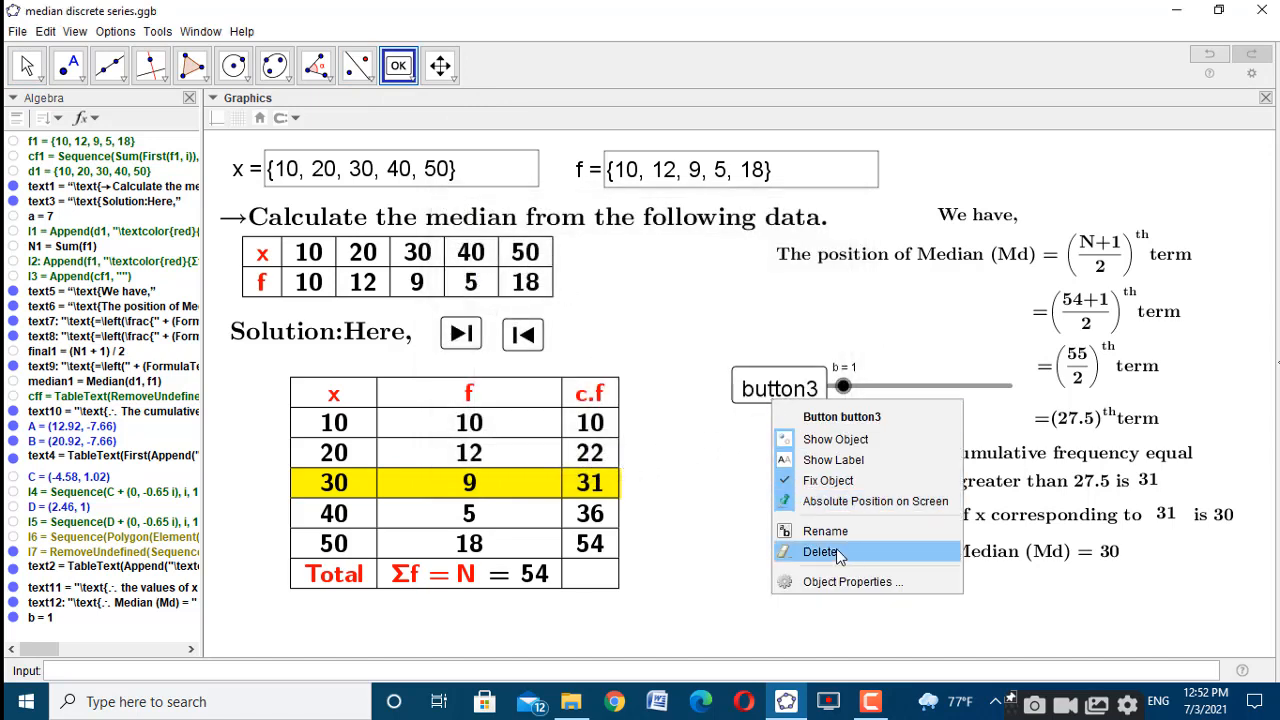
{"action": "left_click", "coordinate": [850, 582]}
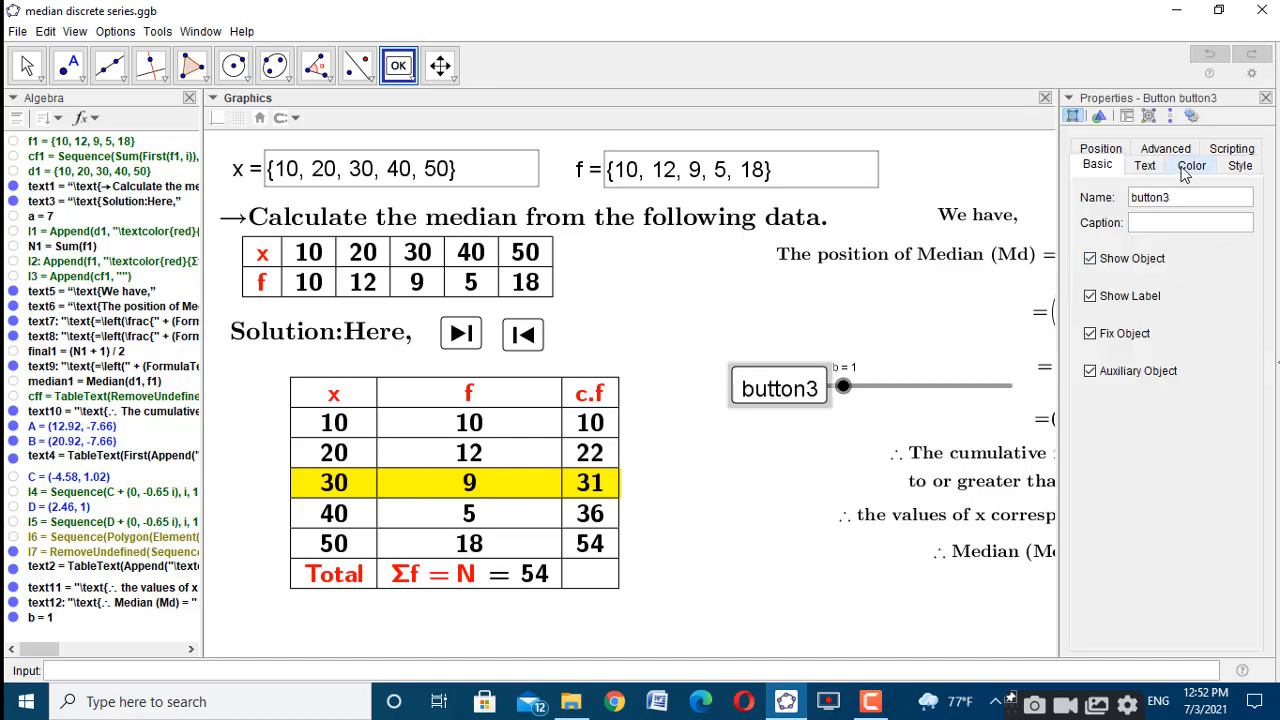
{"action": "left_click", "coordinate": [1238, 166]}
{"action": "left_click", "coordinate": [1138, 309]}
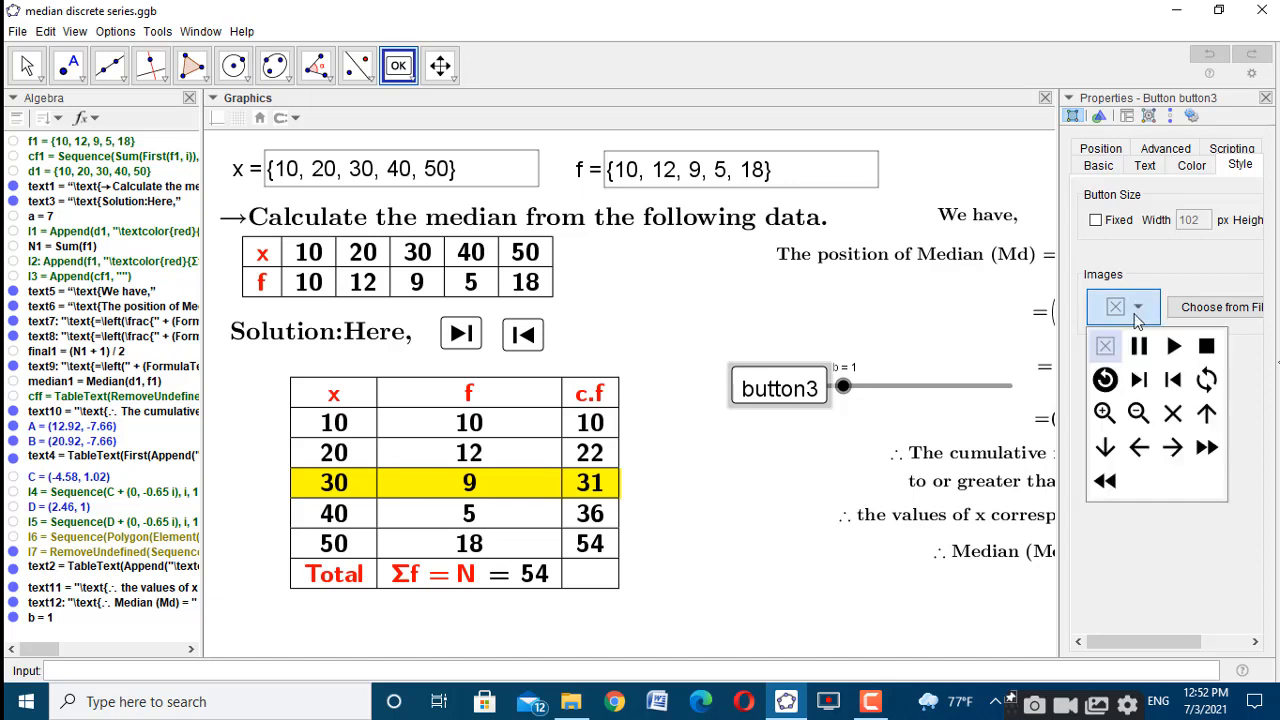
{"action": "left_click", "coordinate": [1172, 412]}
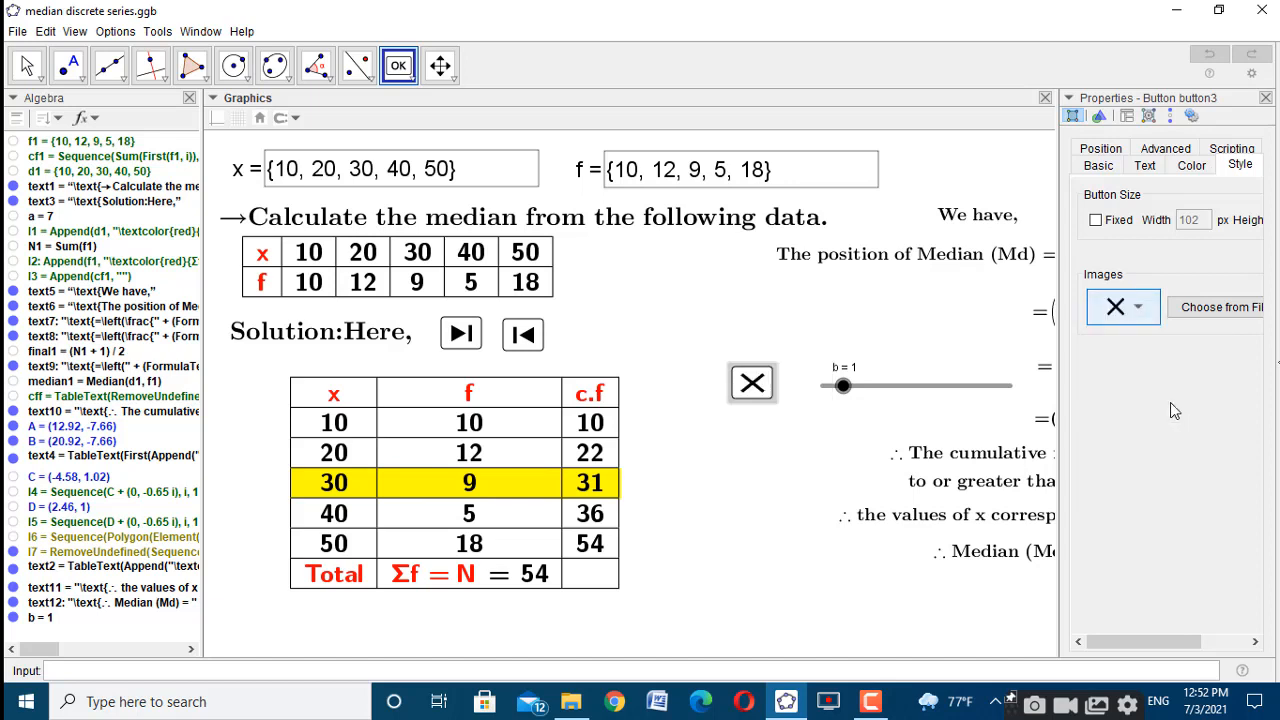
{"action": "left_click", "coordinate": [1266, 97]}
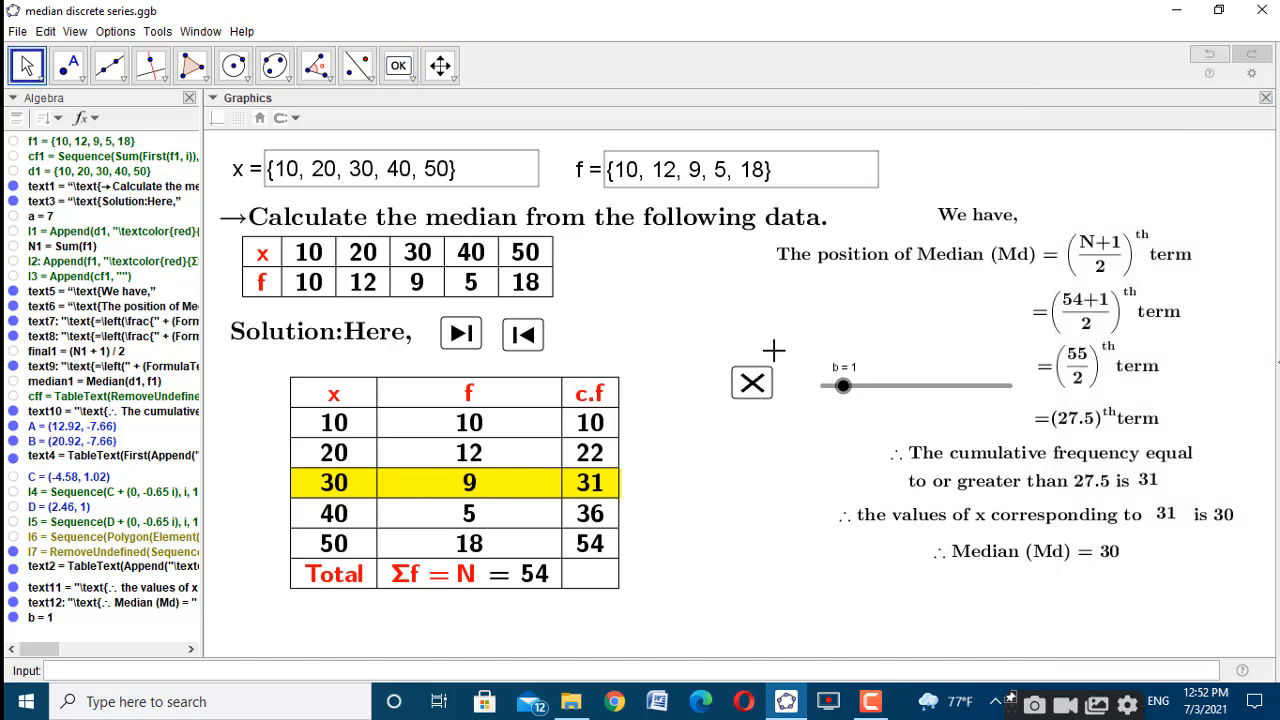
Unfix the X button beside slider b
{"action": "right_click", "coordinate": [760, 375]}
{"action": "left_click", "coordinate": [810, 457]}
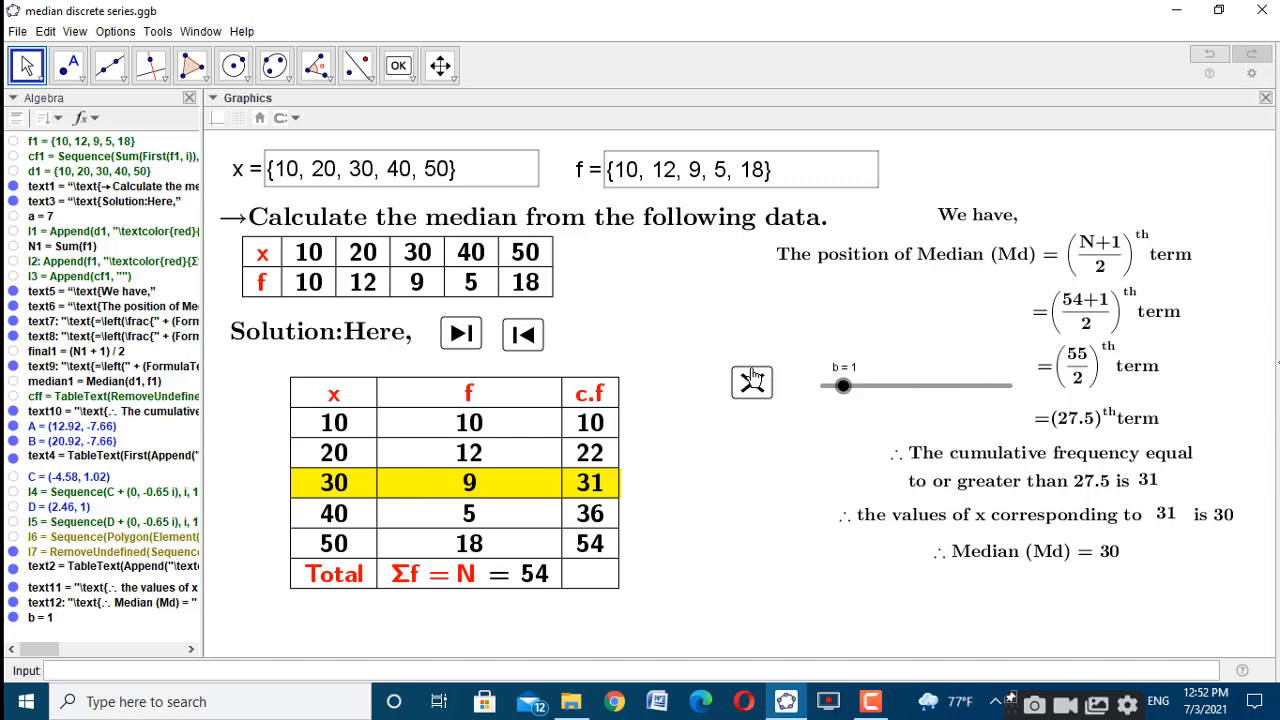